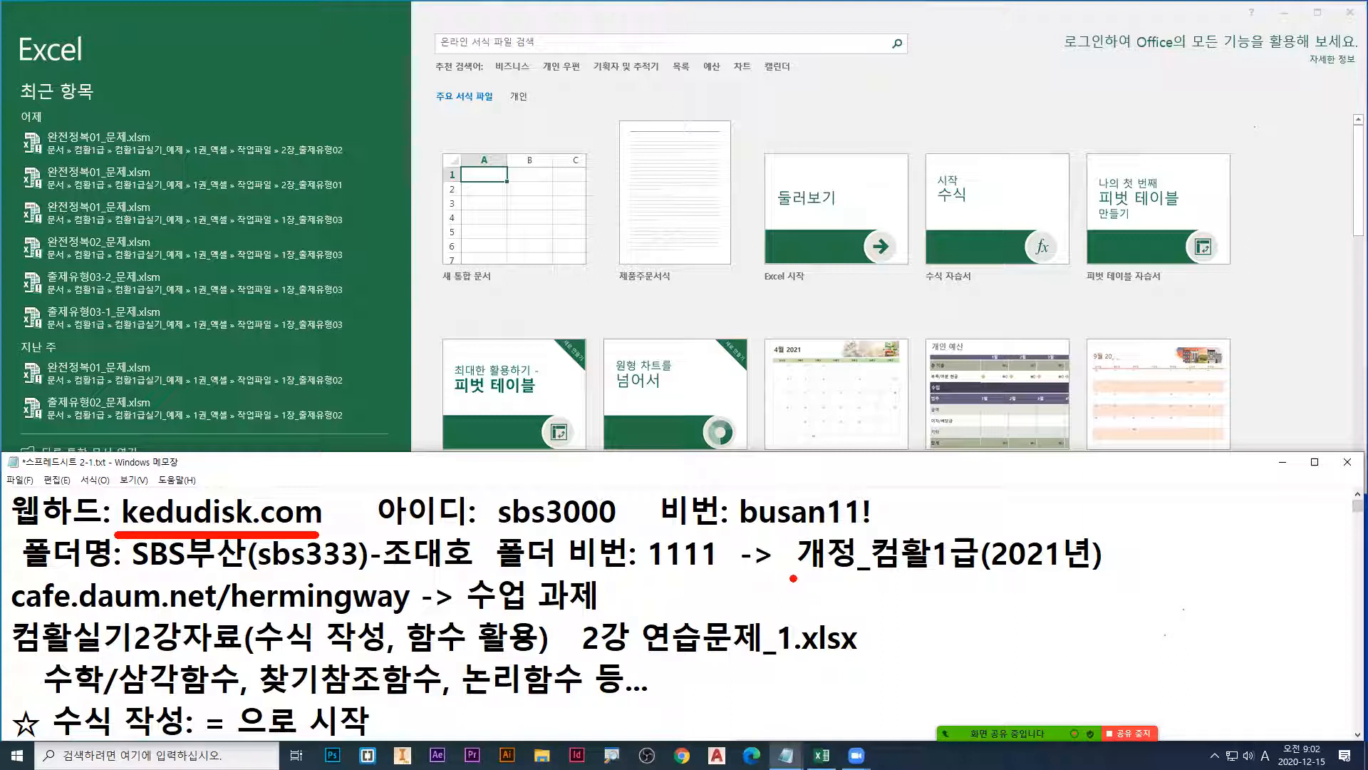
drag(782, 576, 1104, 577)
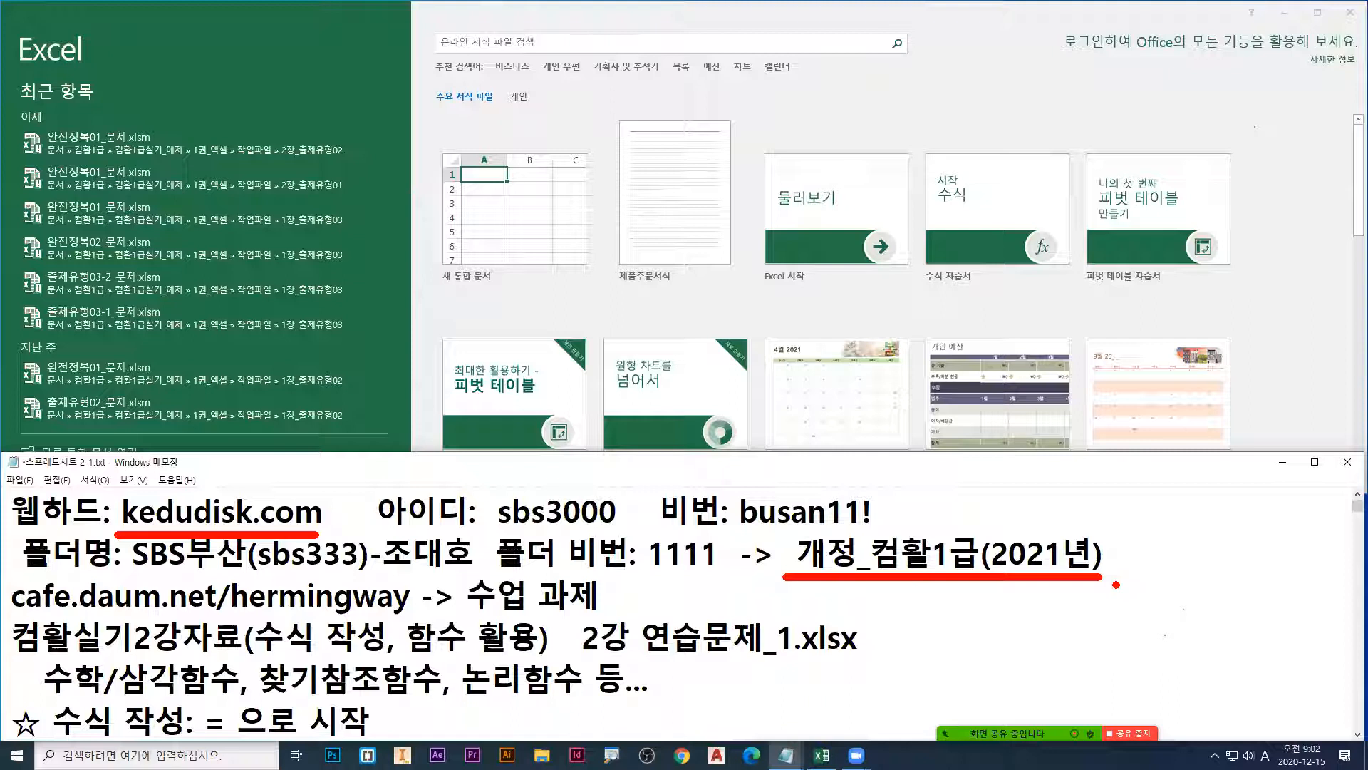
key(Escape)
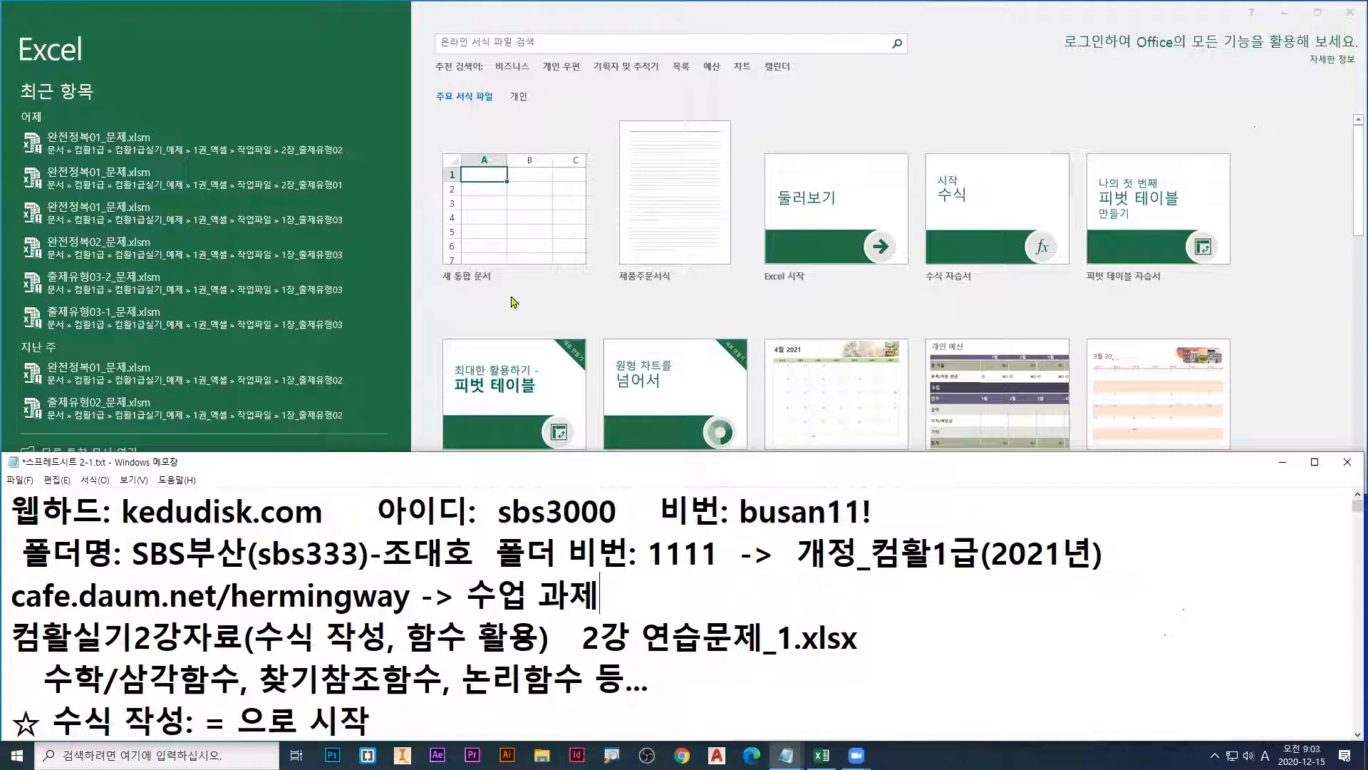
Step: Switch to Excel, start opening another workbook and browse from Documents to the 컴활1급 > 컴활1급실기_예제 folder
click(109, 151)
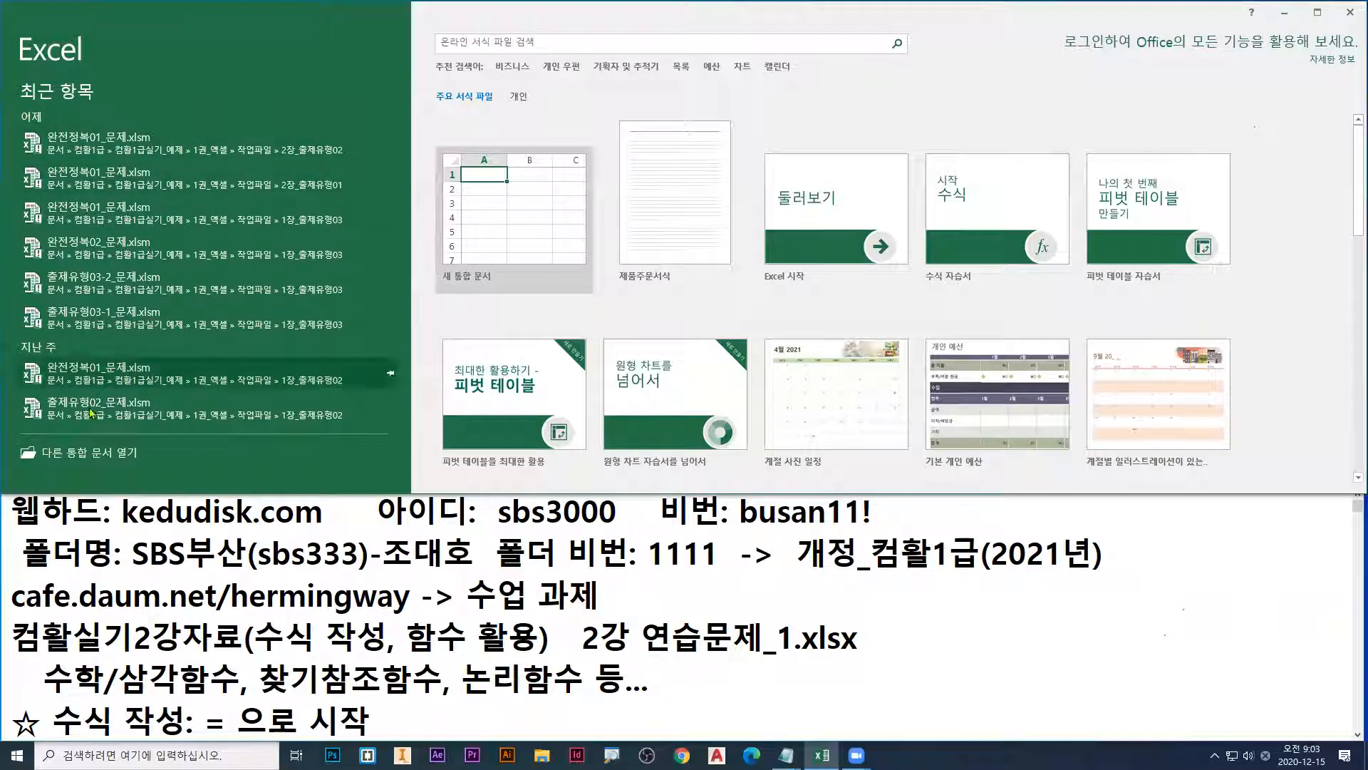
click(110, 453)
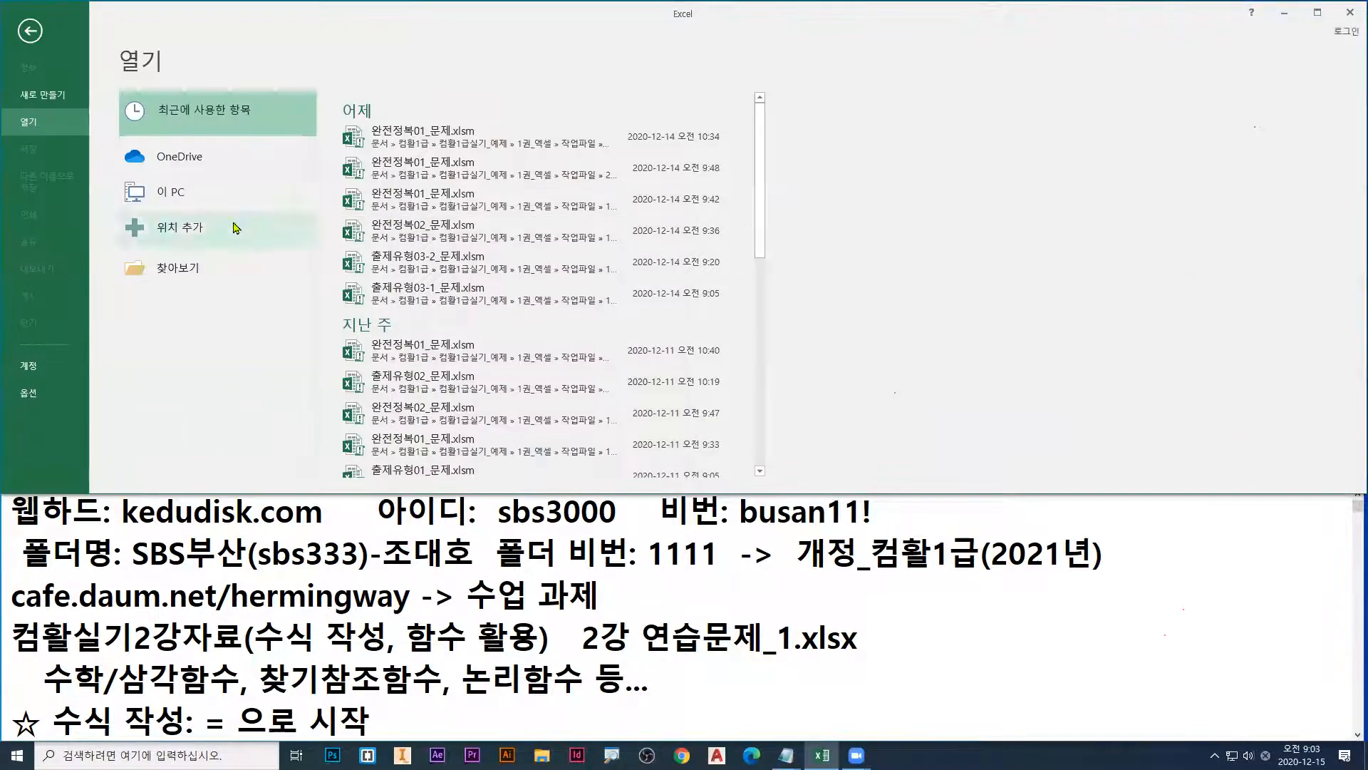
click(223, 273)
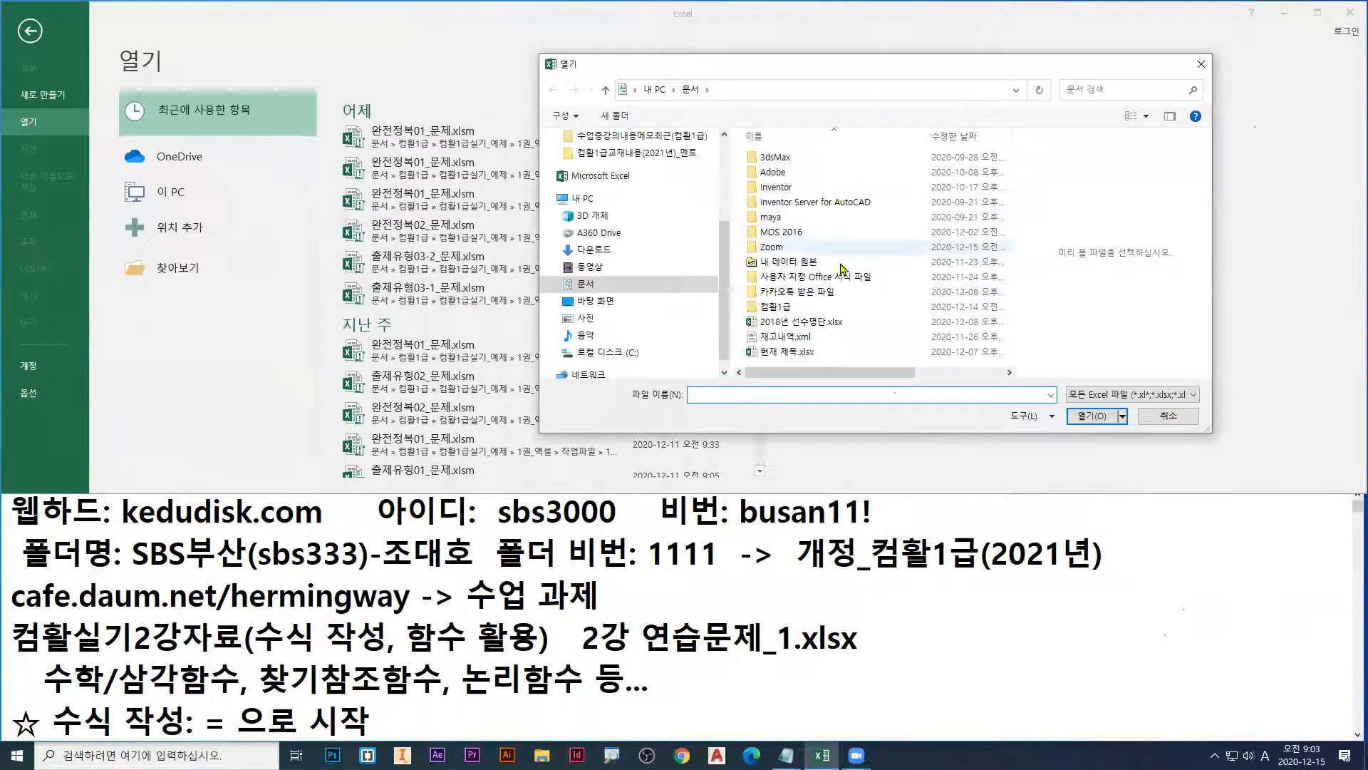
click(781, 232)
double_click(777, 306)
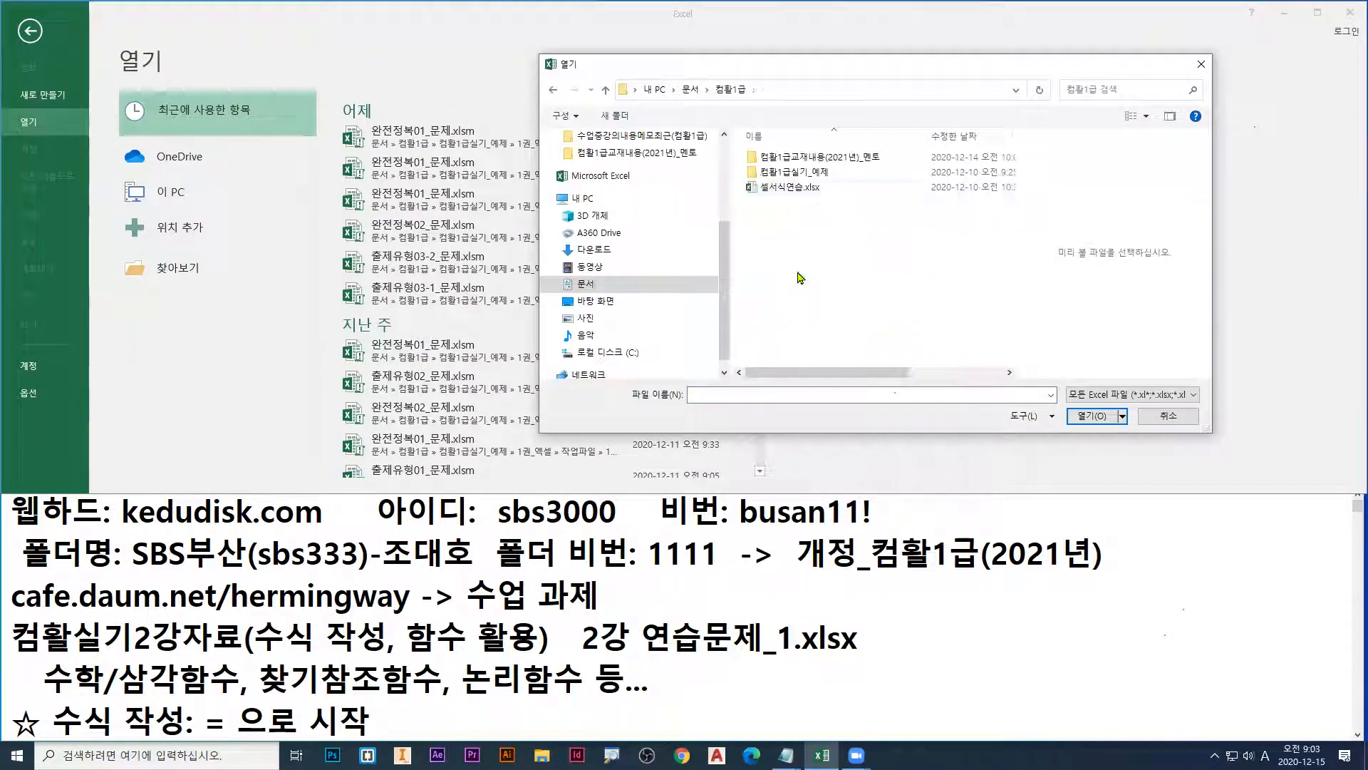
click(811, 176)
double_click(811, 176)
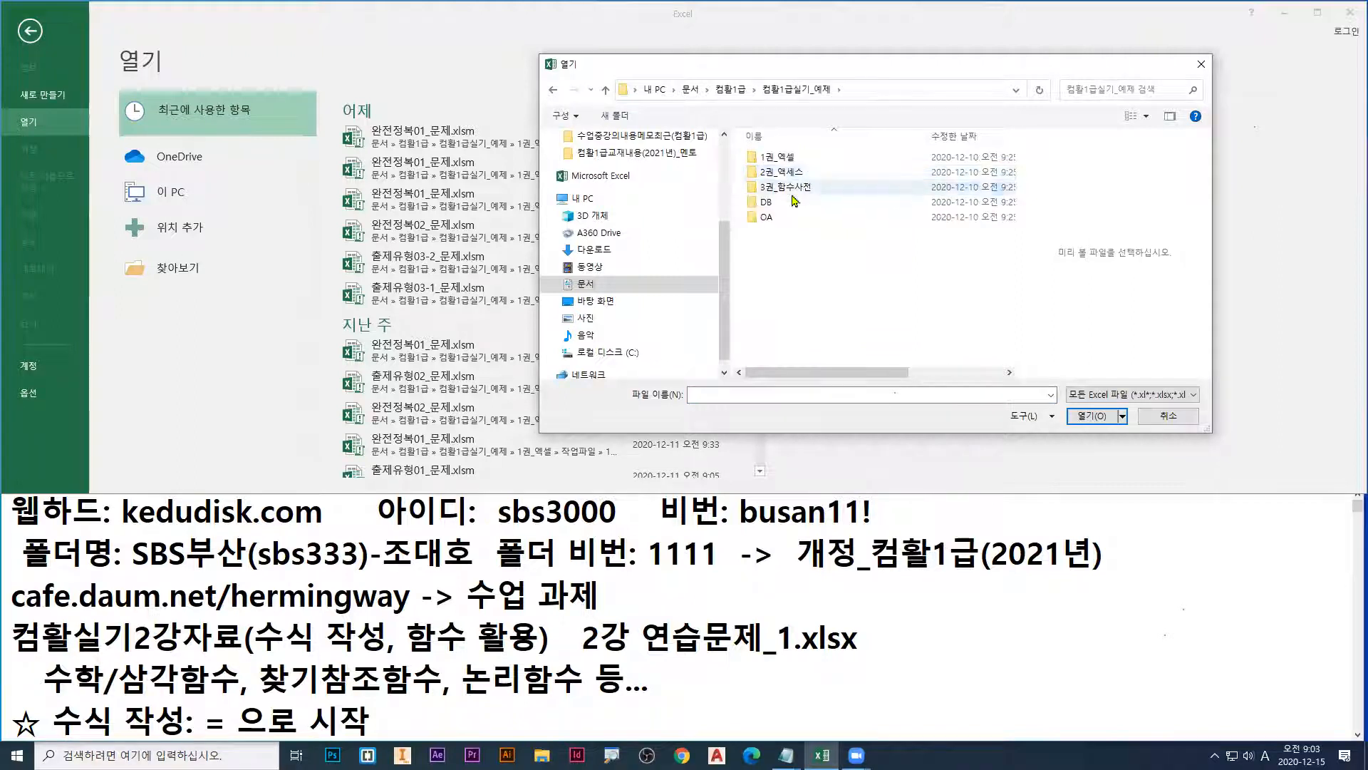
Step: Open 완전정복01_문제.xlsm from the 1권_엑셀 > 작업파일 > 2장_출제유형02 folder
double_click(784, 157)
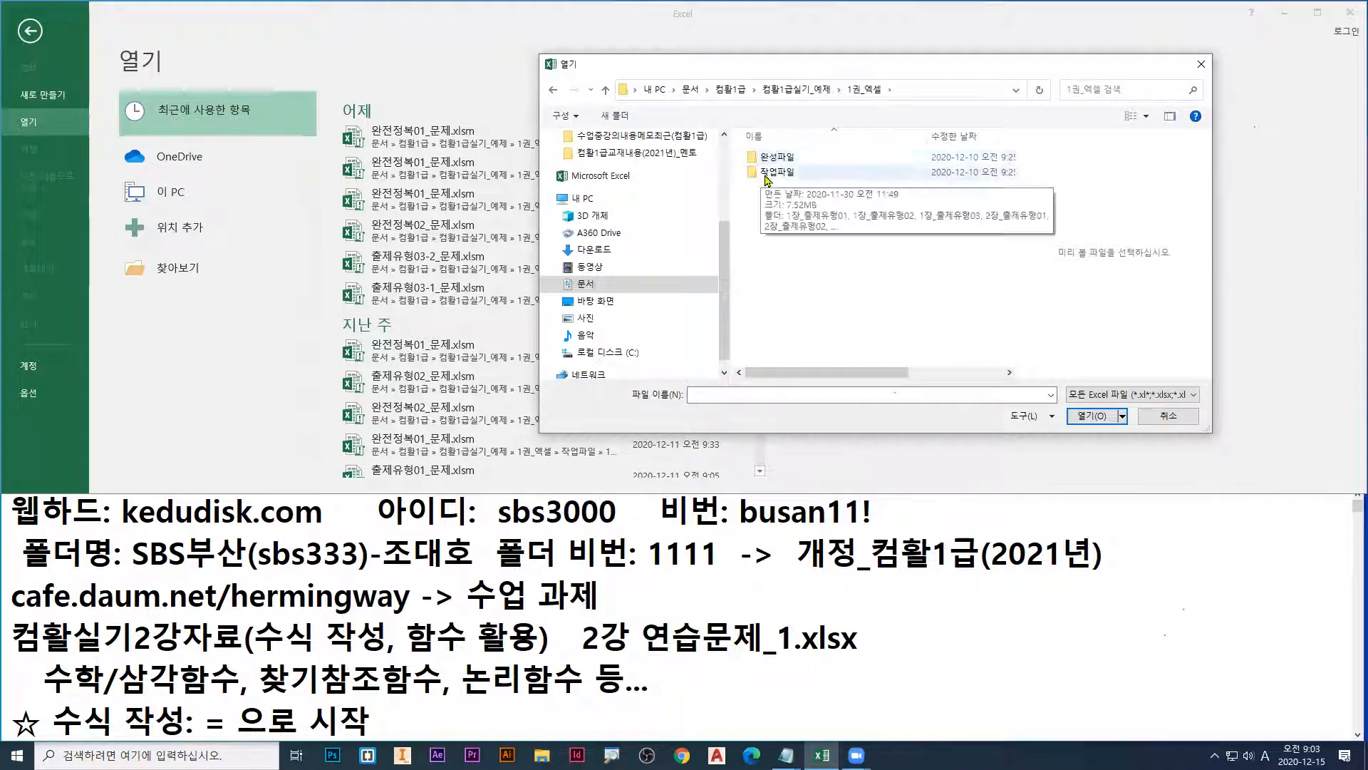
double_click(781, 171)
click(783, 203)
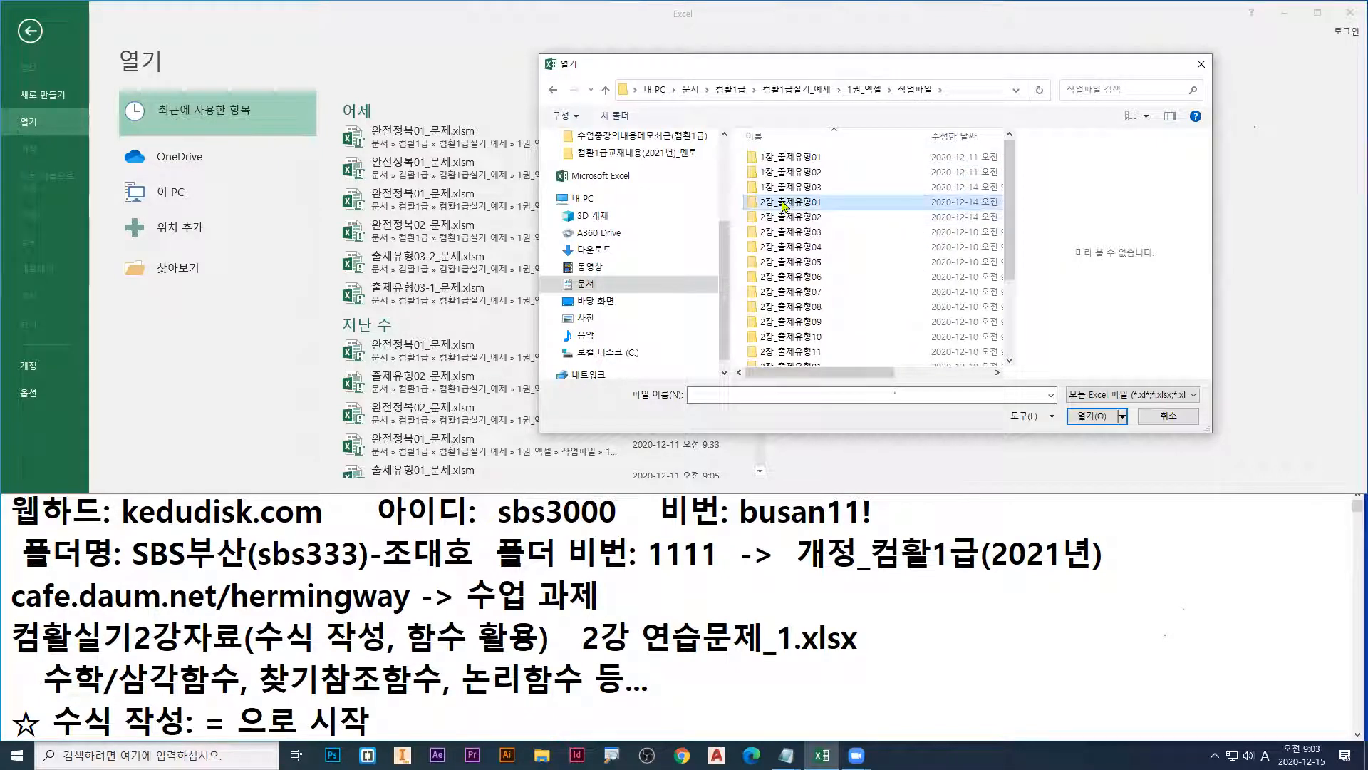
click(787, 218)
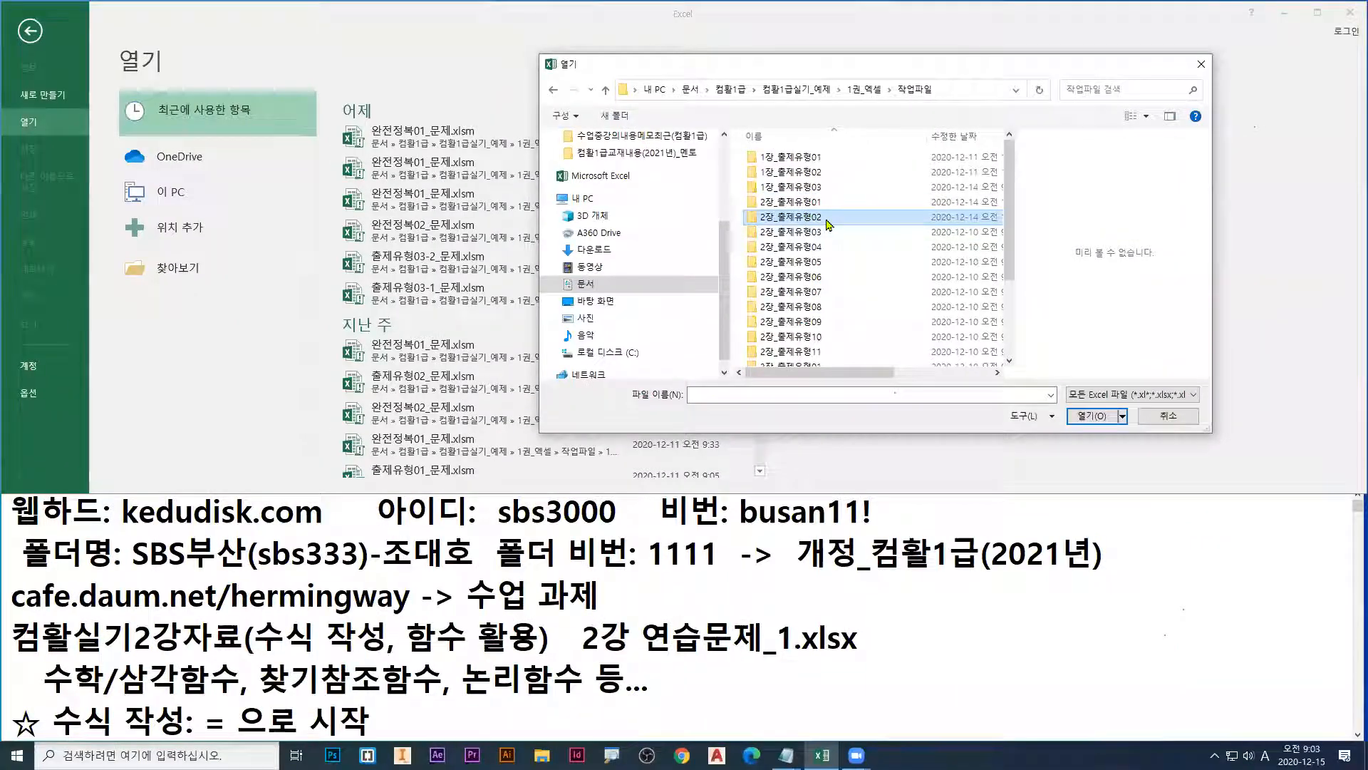
double_click(841, 319)
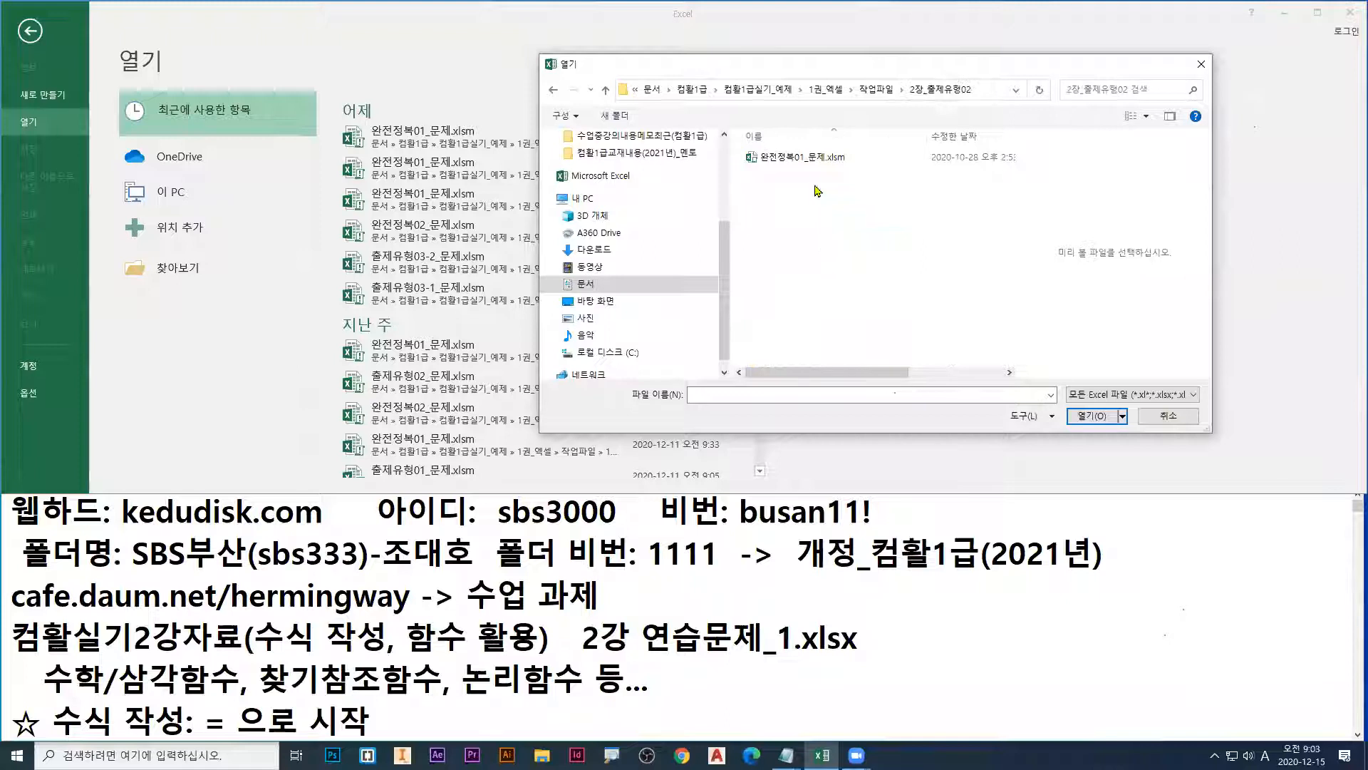
click(804, 160)
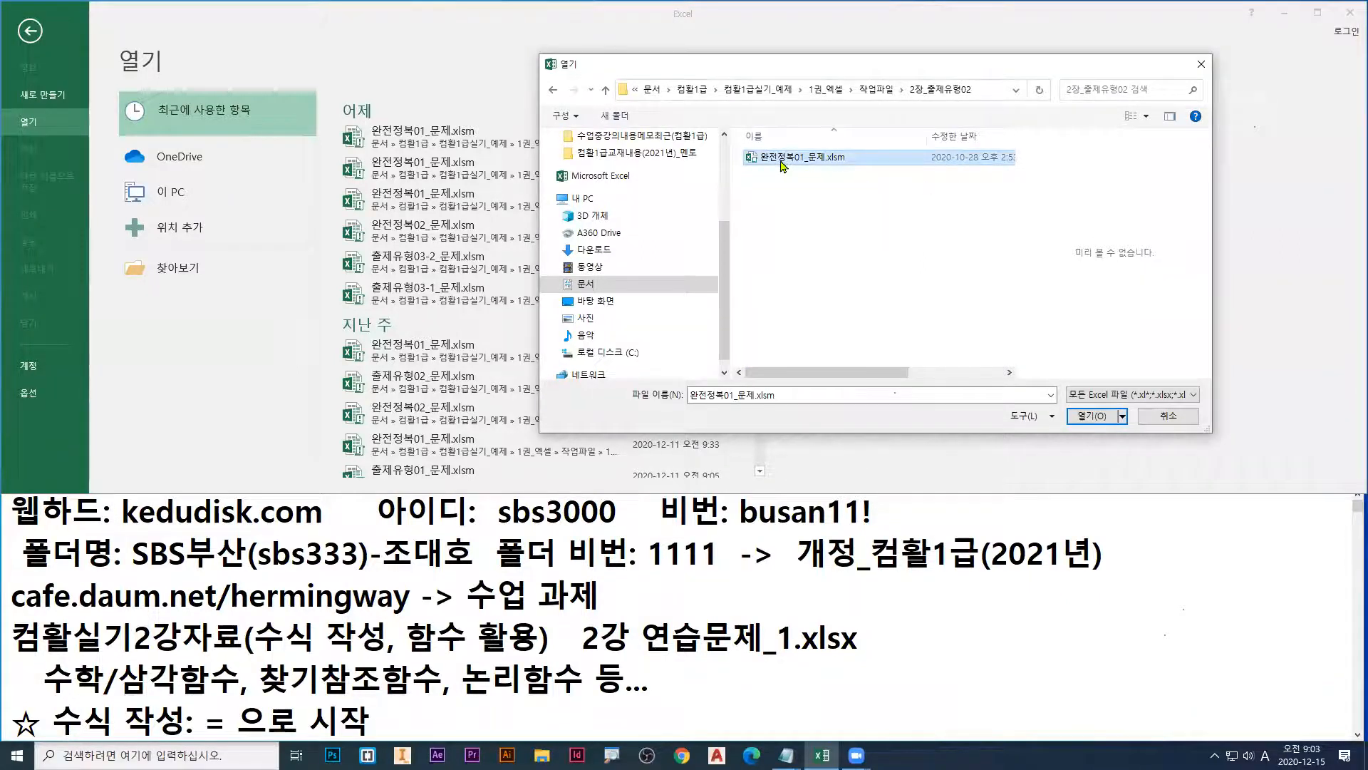
double_click(782, 161)
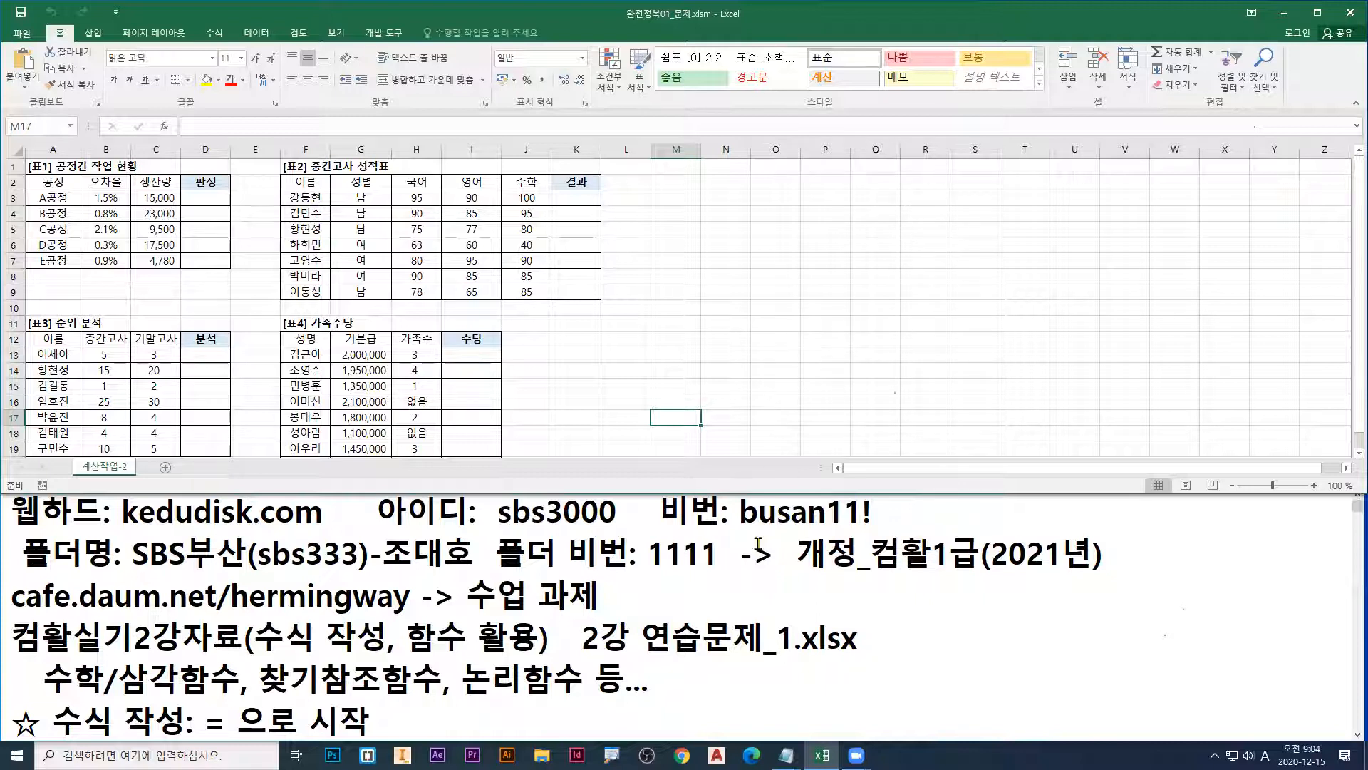
Step: Close the pop-up advertisement and select cell D13, the first 분석 cell of the [표3] 순위 분석 table
click(556, 353)
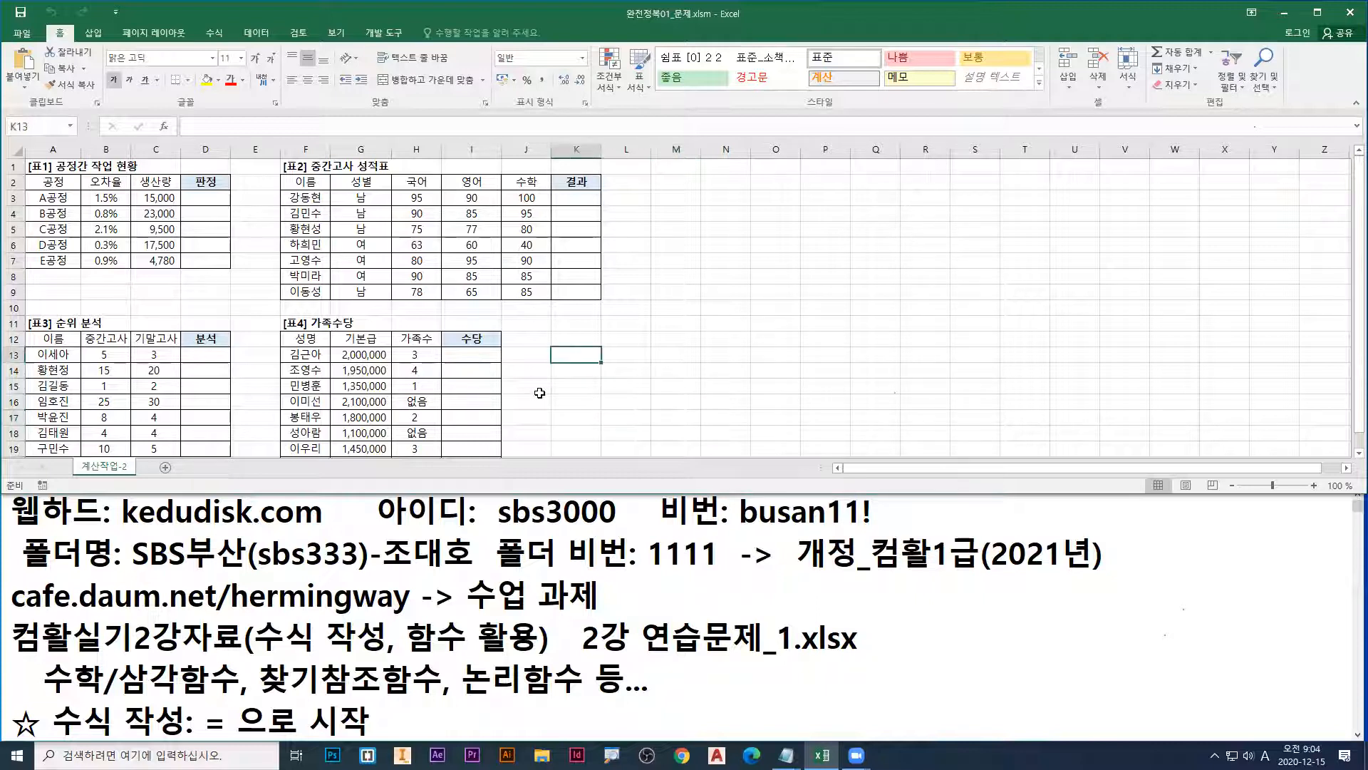
click(194, 197)
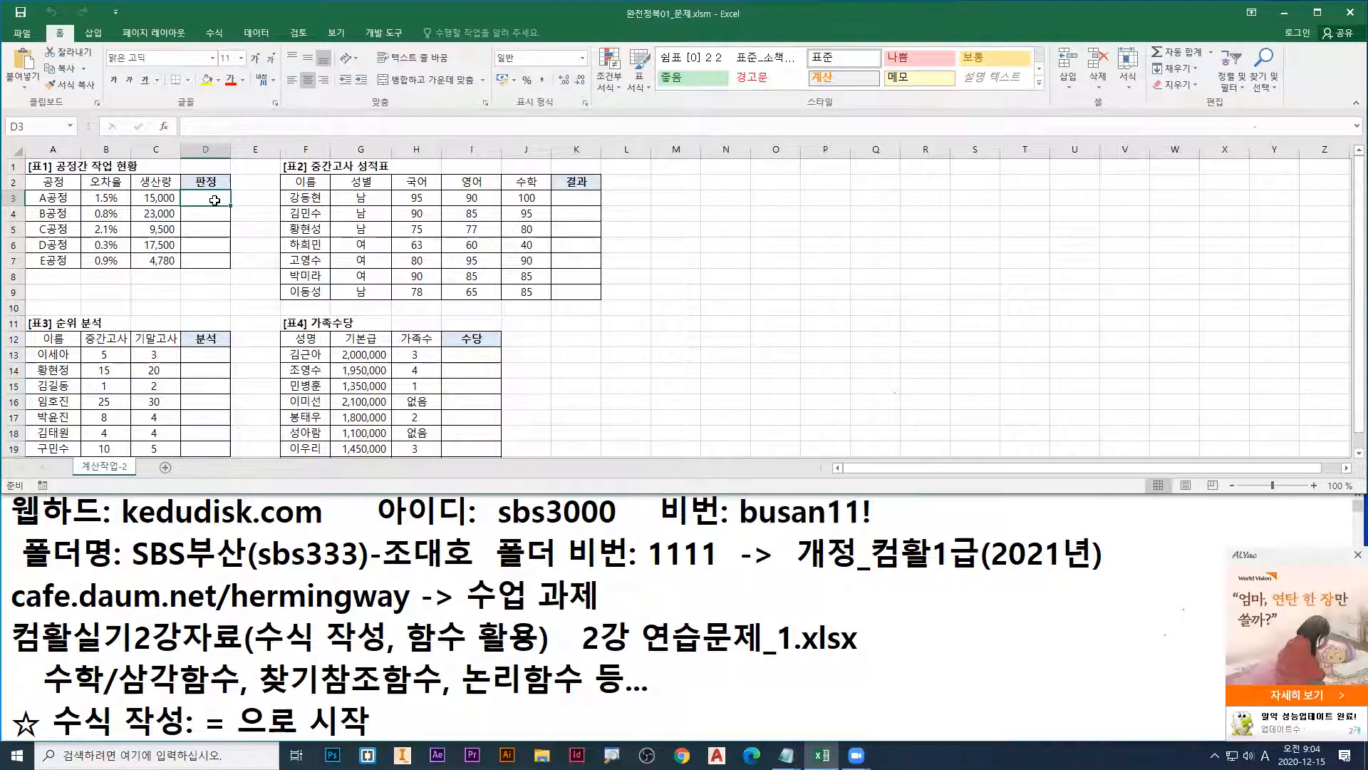
click(1353, 557)
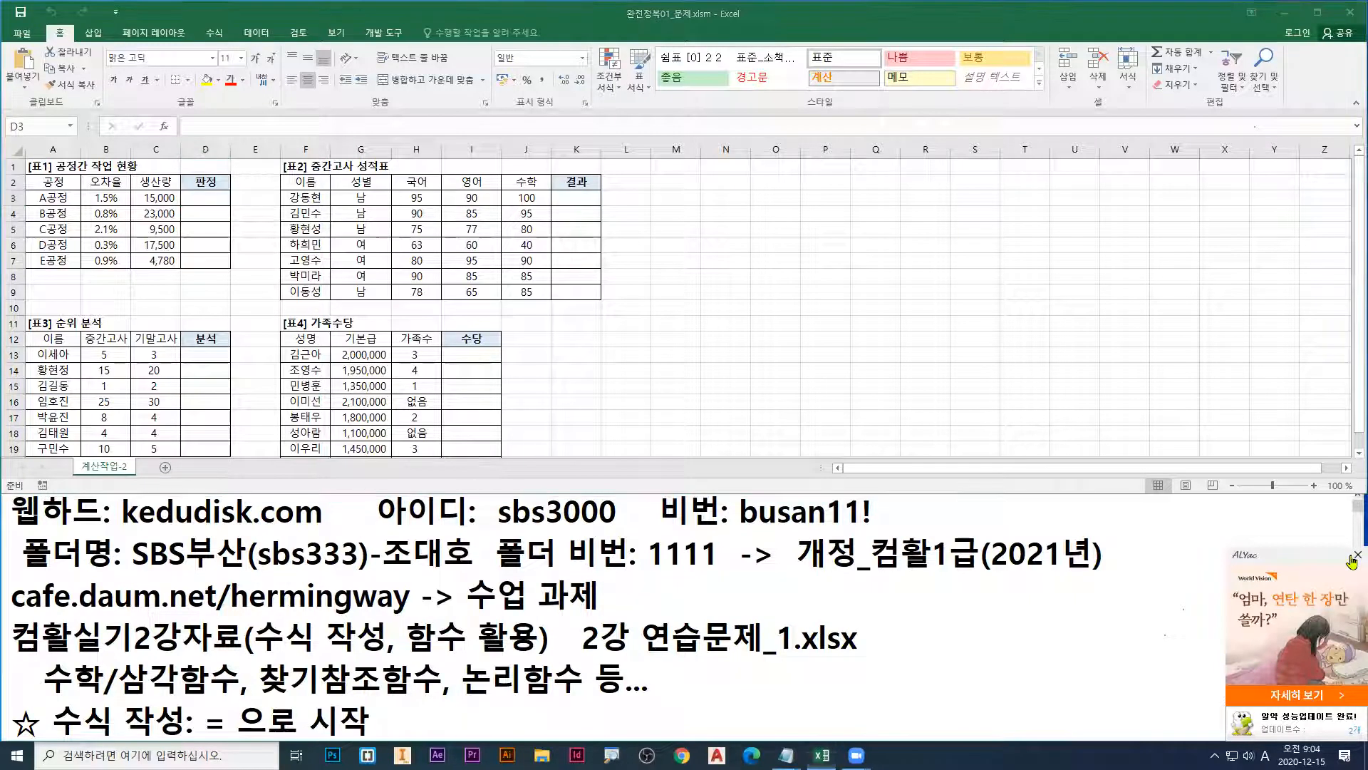
click(1352, 559)
click(322, 350)
click(187, 358)
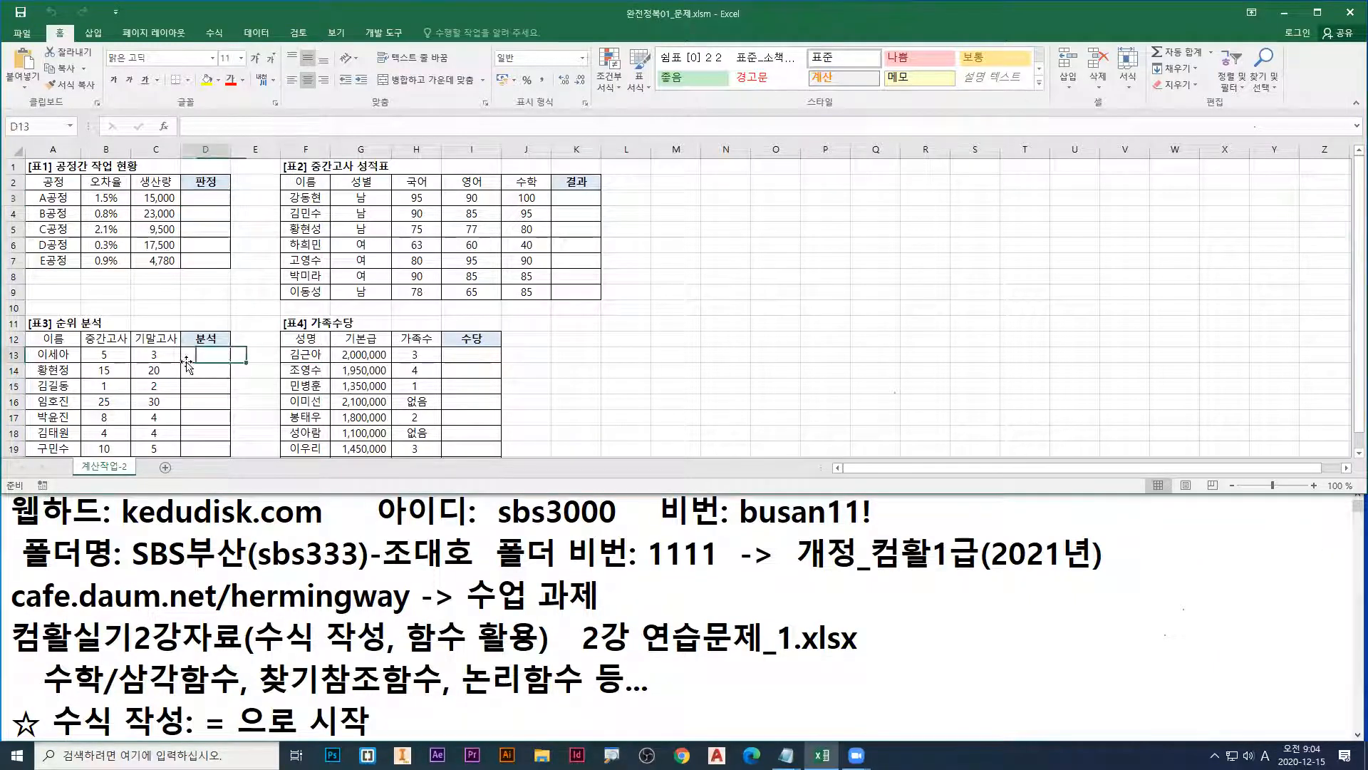
scroll(187, 366, down, 2)
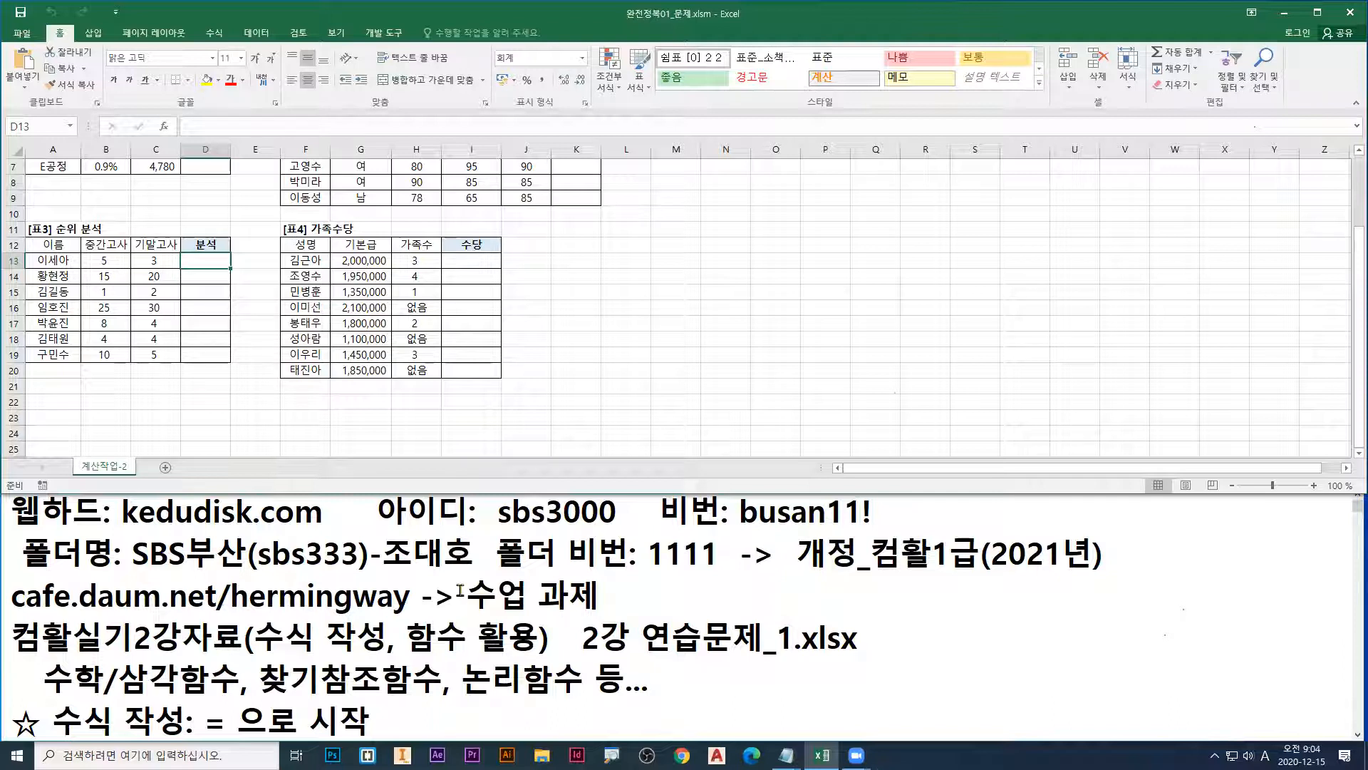
Step: Switch to the Notepad notes and review the IF function syntax with its condition, true and false arguments
click(485, 574)
scroll(485, 573, down, 2)
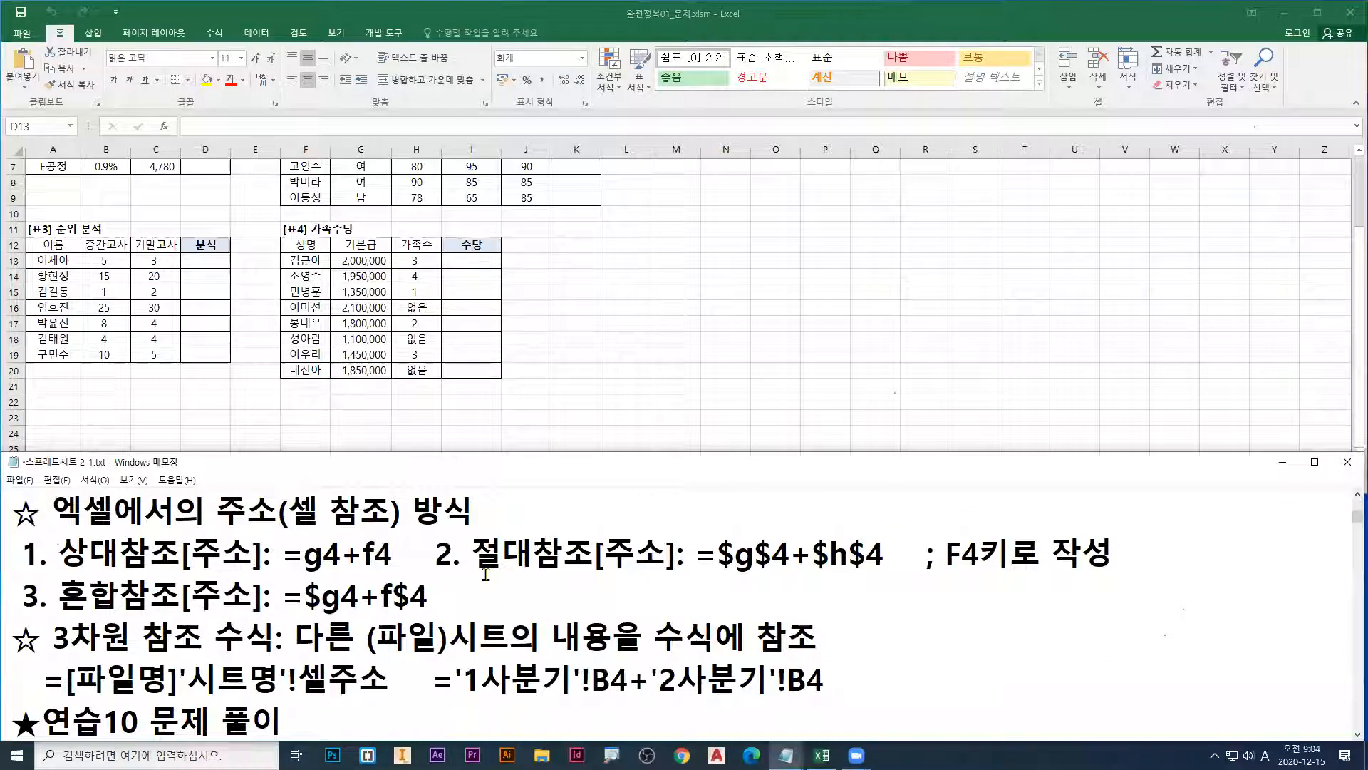
scroll(487, 576, down, 8)
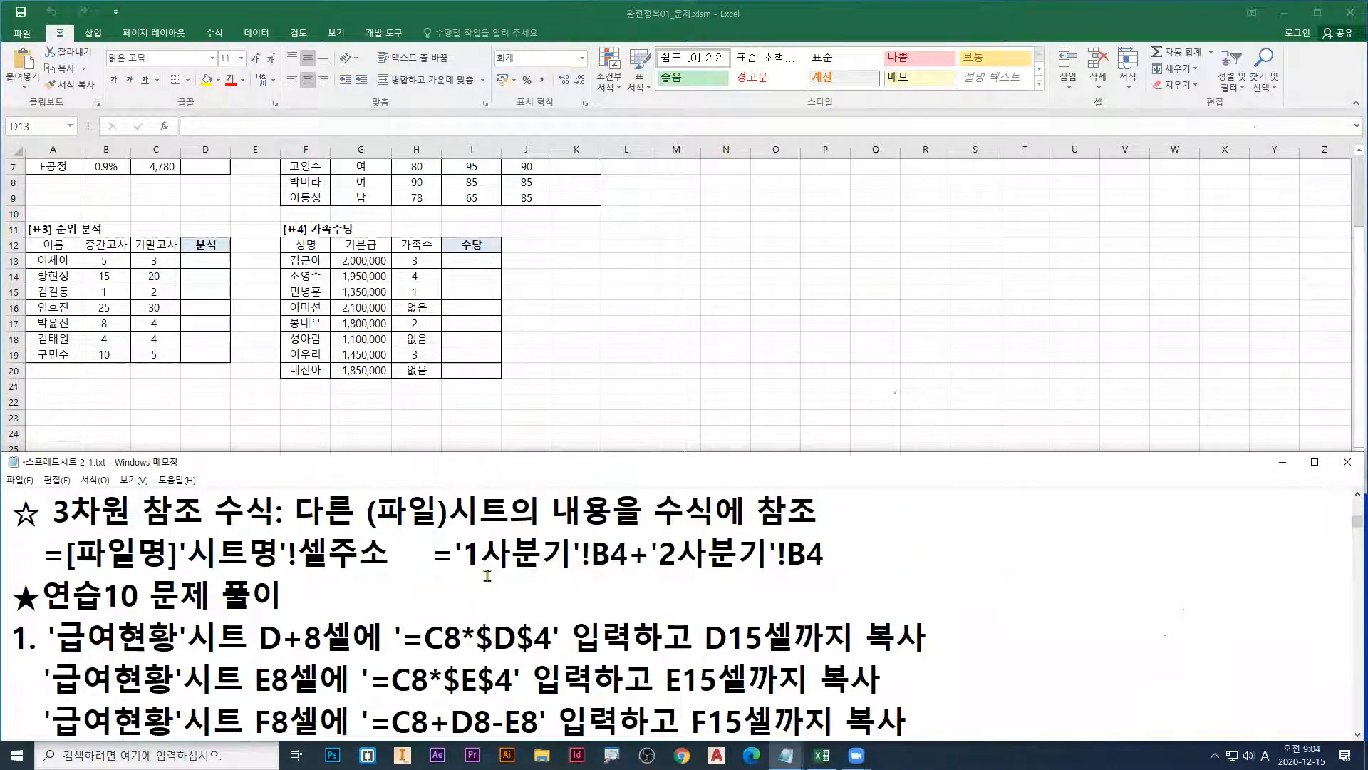
scroll(490, 590, up, 5)
click(481, 601)
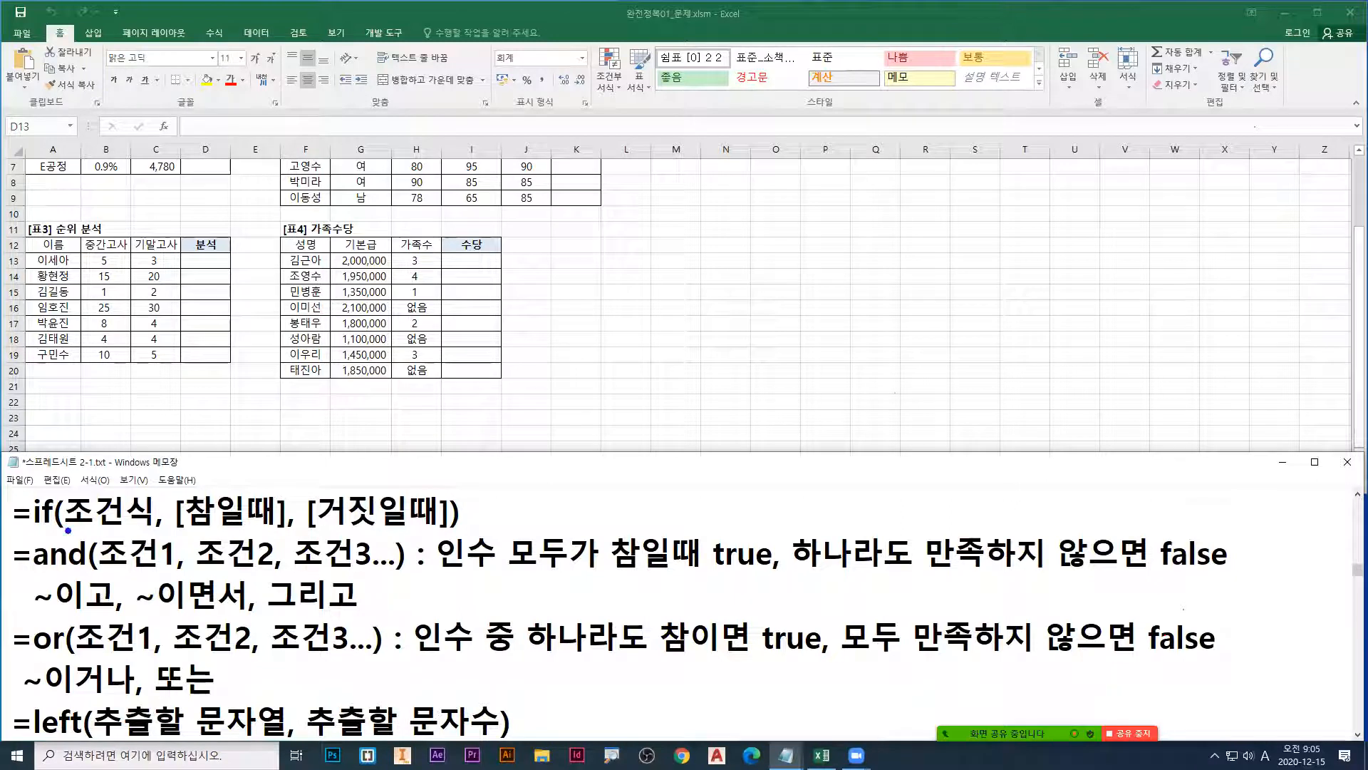
drag(67, 530, 148, 531)
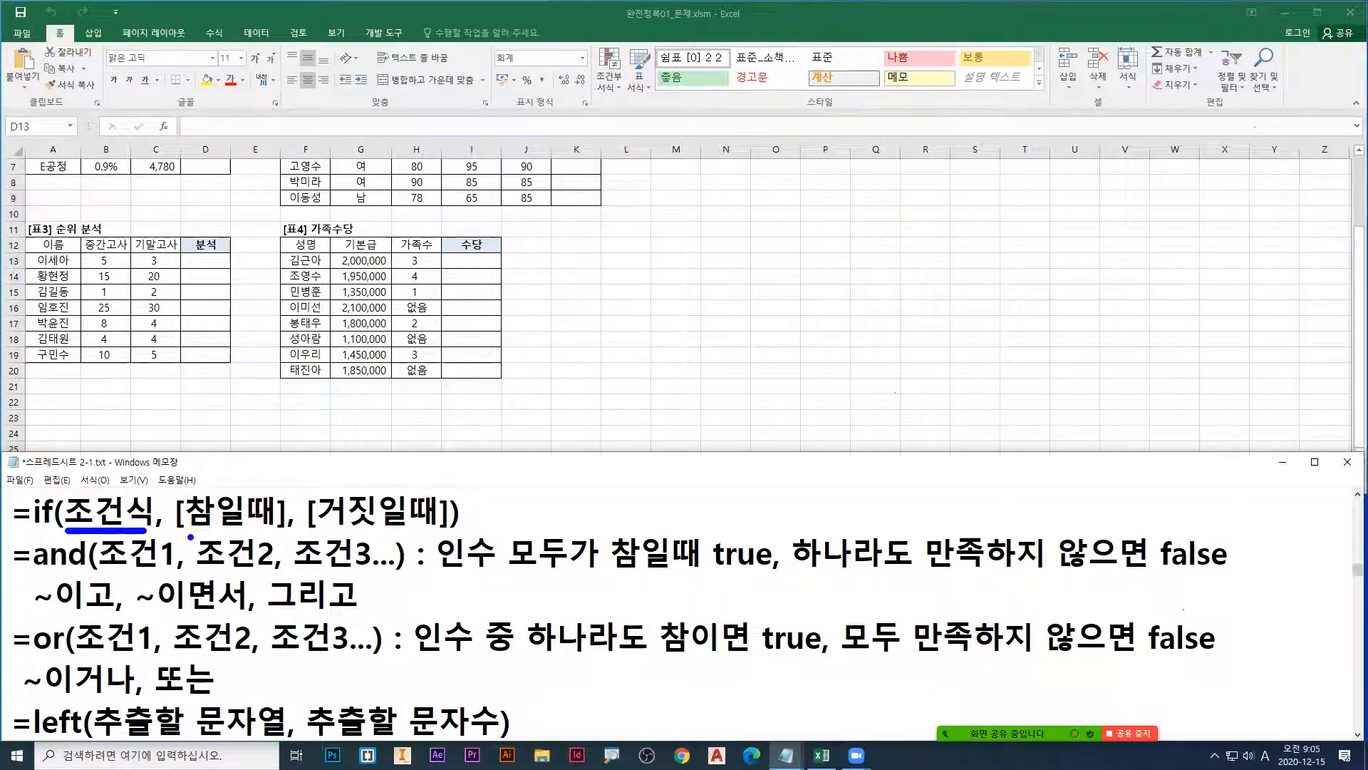
drag(185, 531, 442, 531)
key(g)
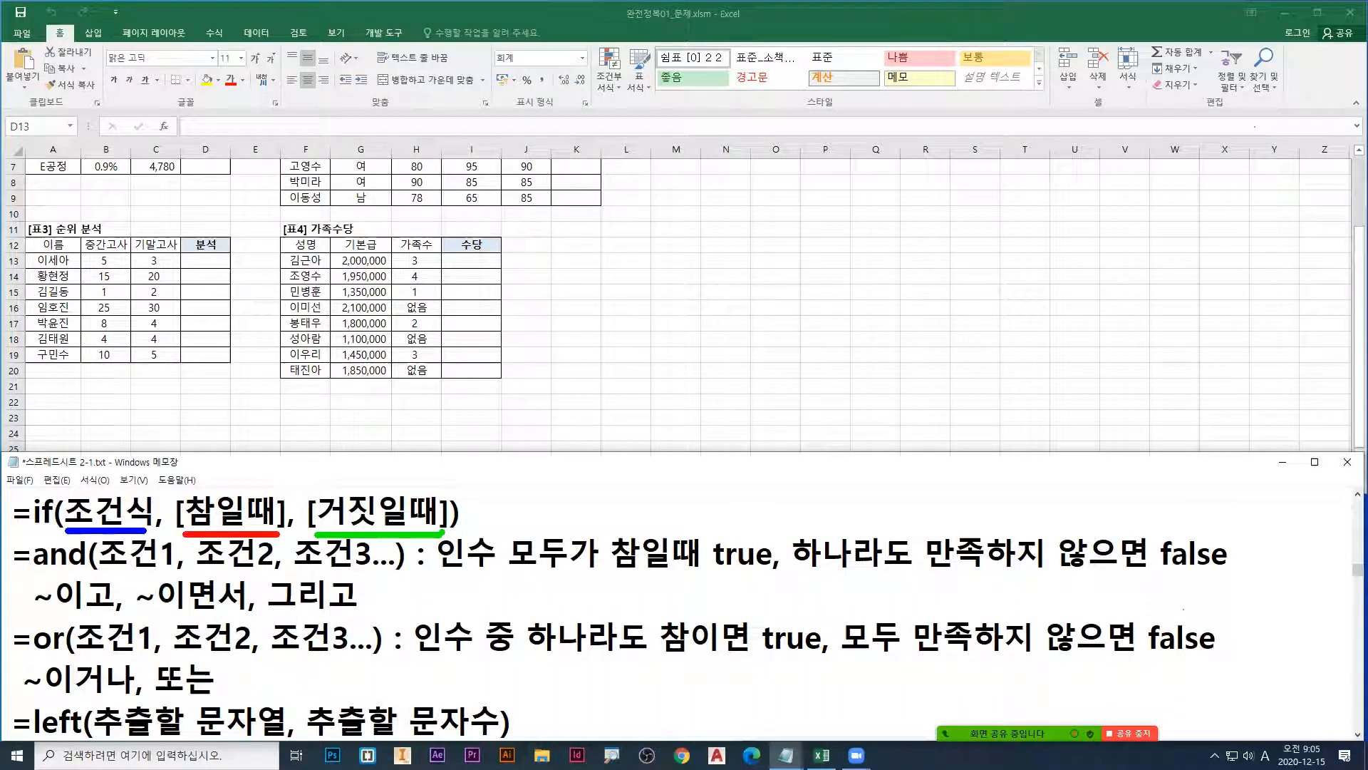
key(Escape)
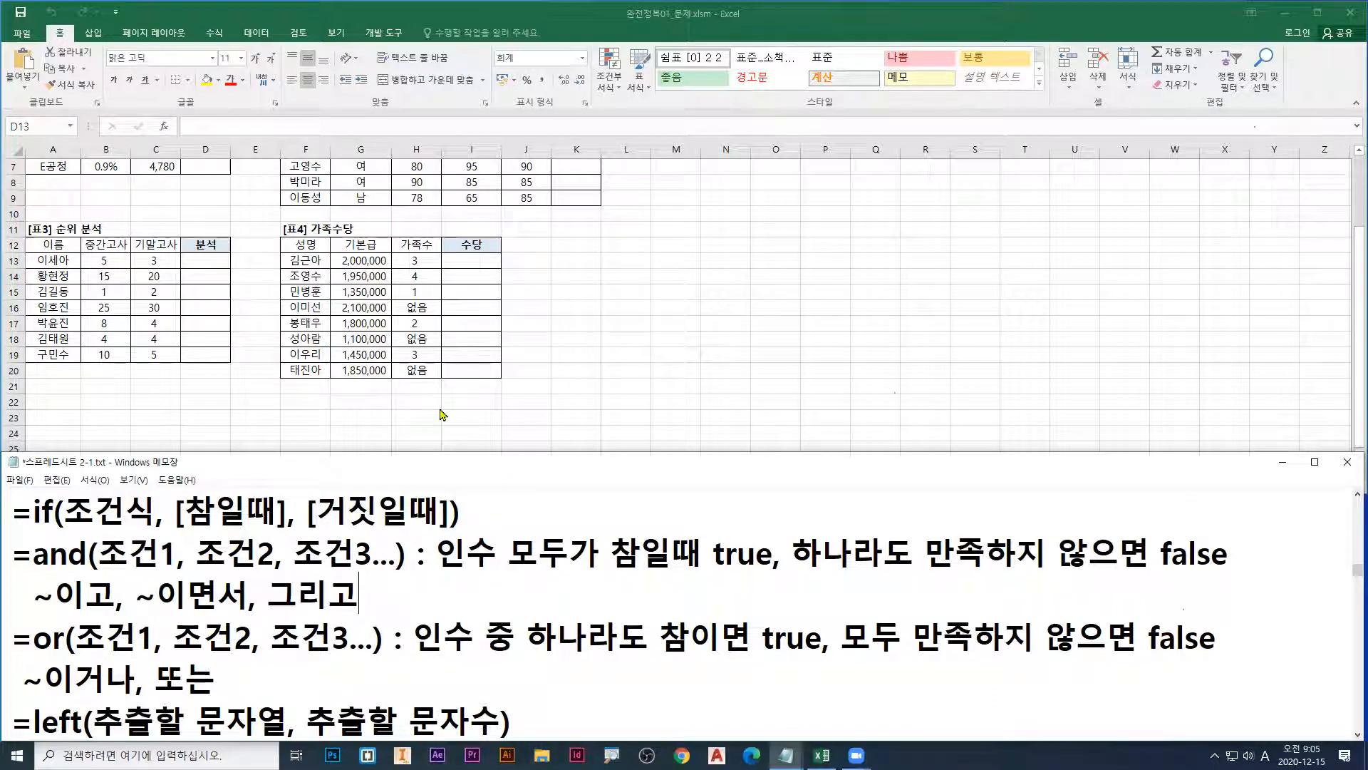
Step: Switch back to Excel and begin an IF formula in cell D13 of the [표3] 분석 column, accepting the suggested IF function
click(189, 266)
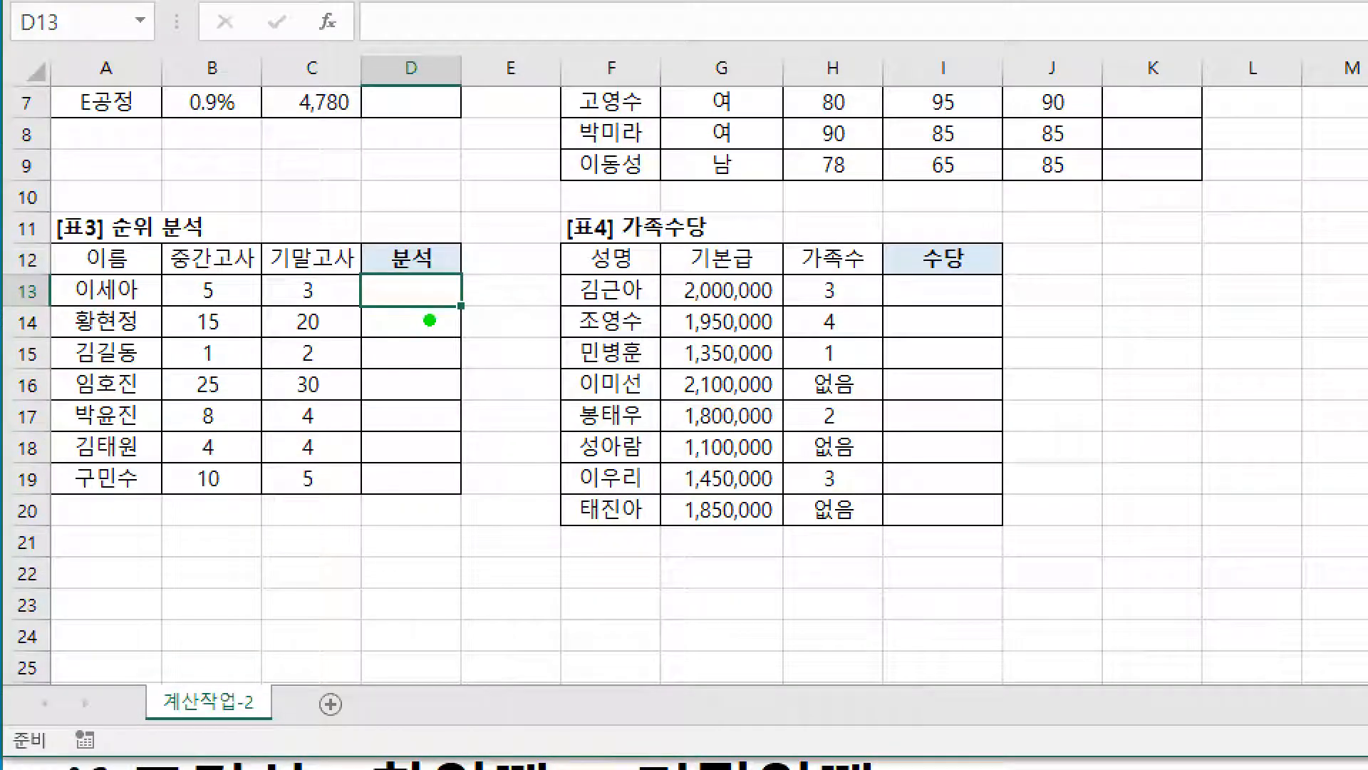
ctrl+shift+click(425, 307)
key(r)
ctrl+shift+click(426, 307)
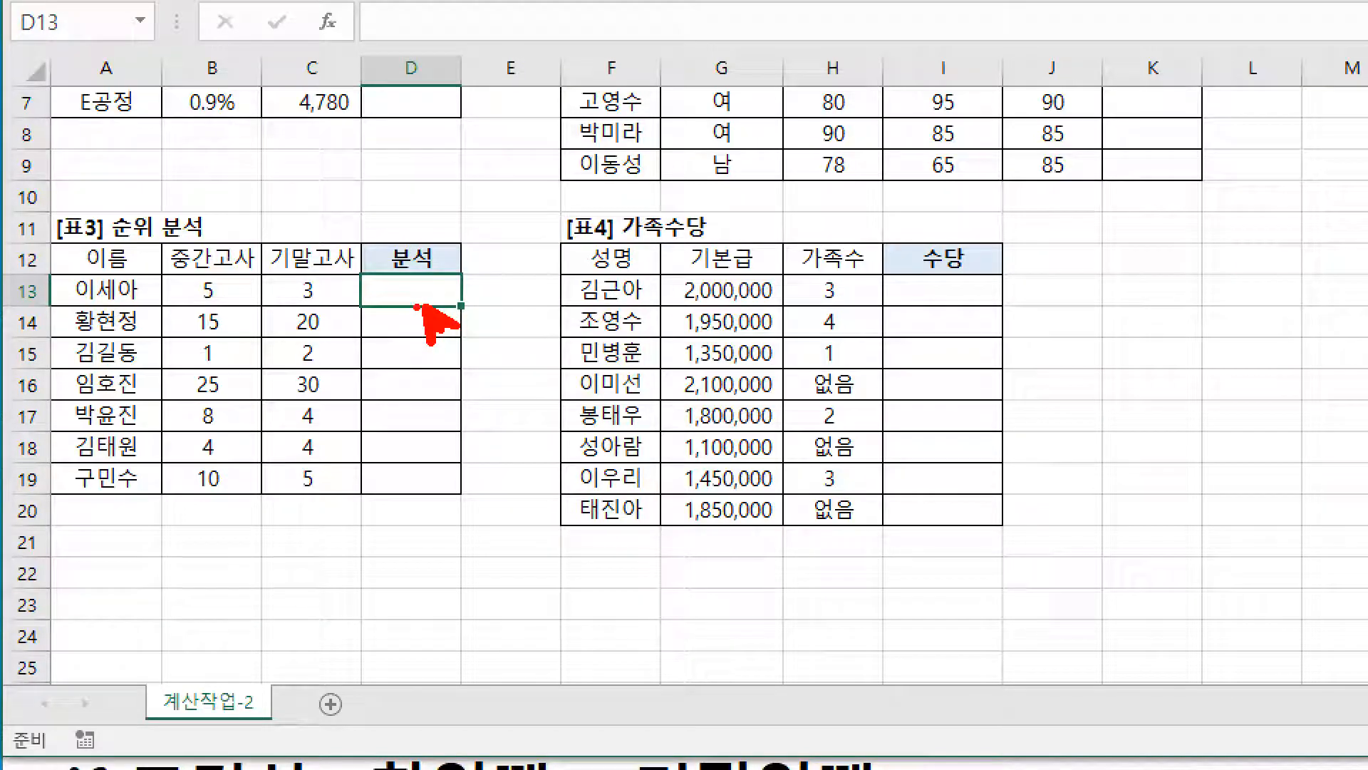
key(Escape)
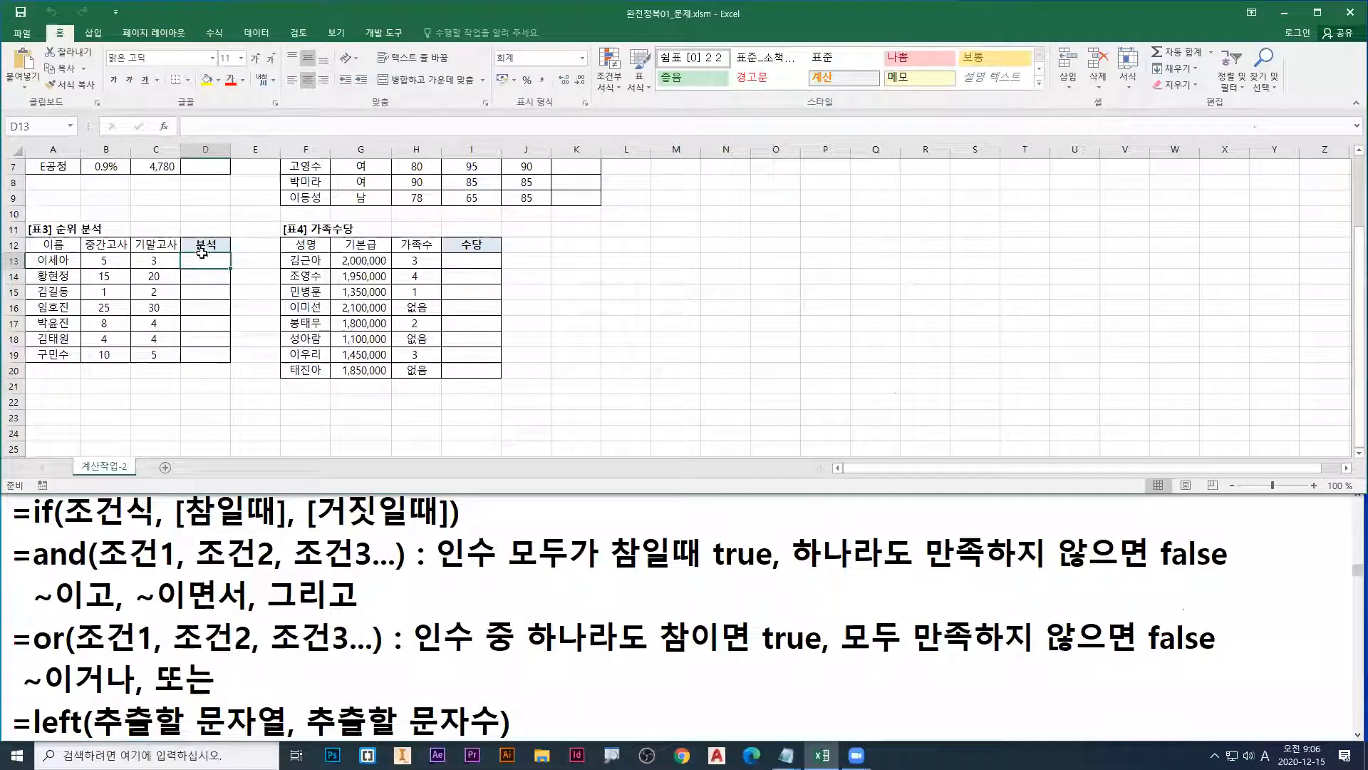
text(=)
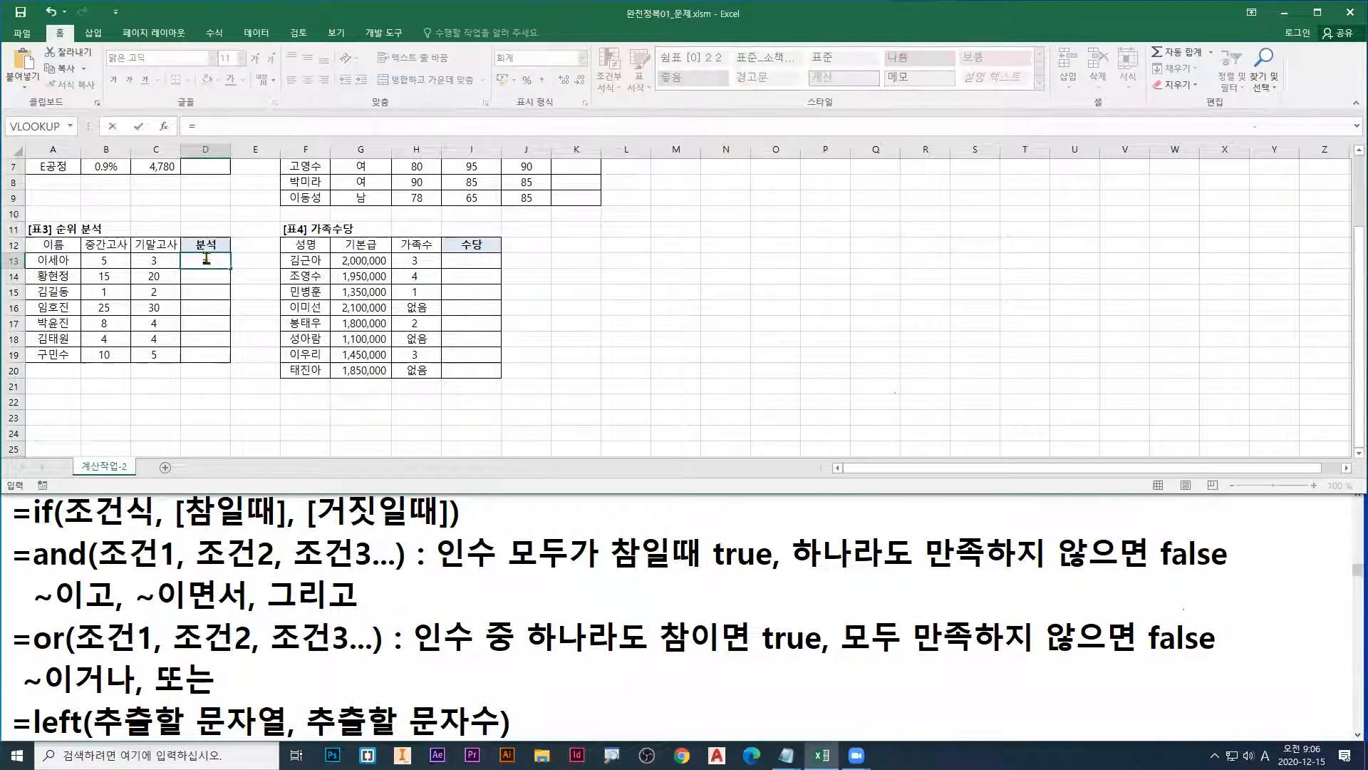
text(if)
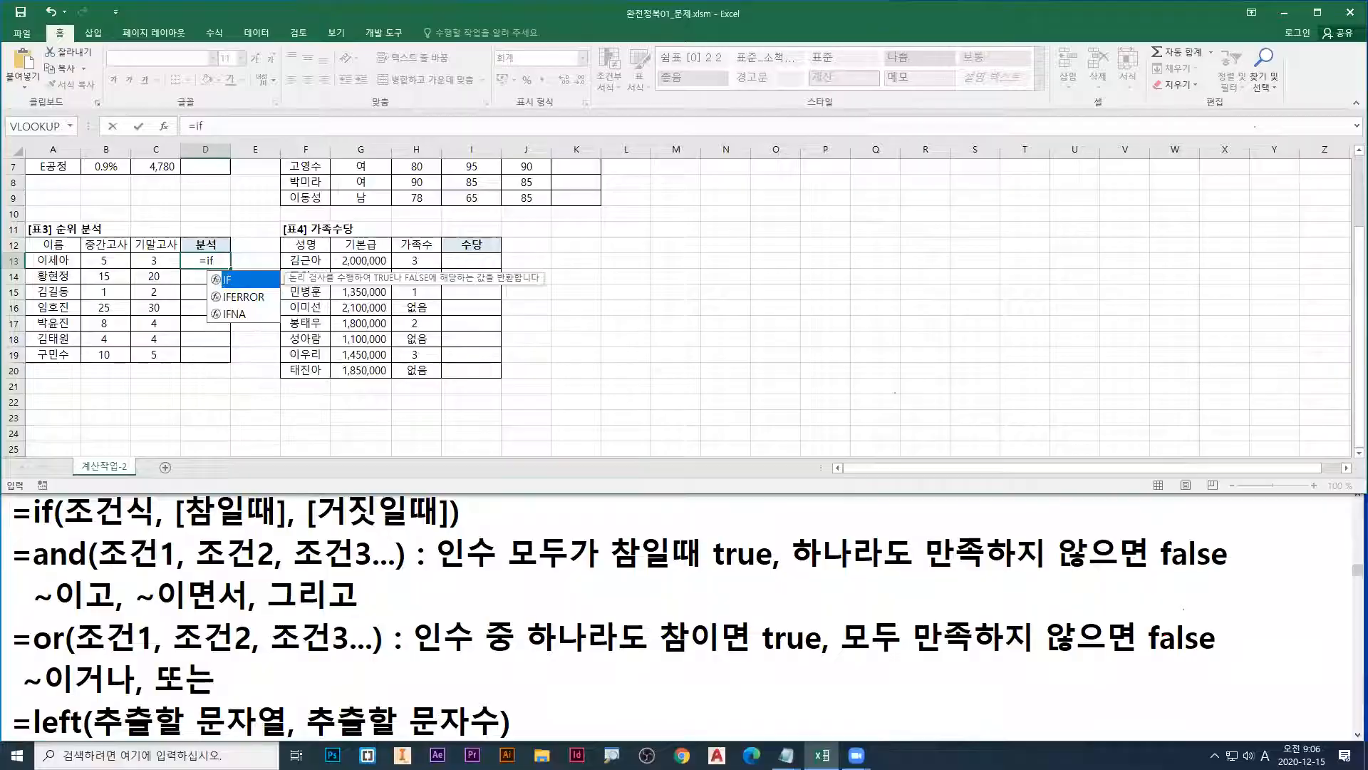
key(ctrl+1)
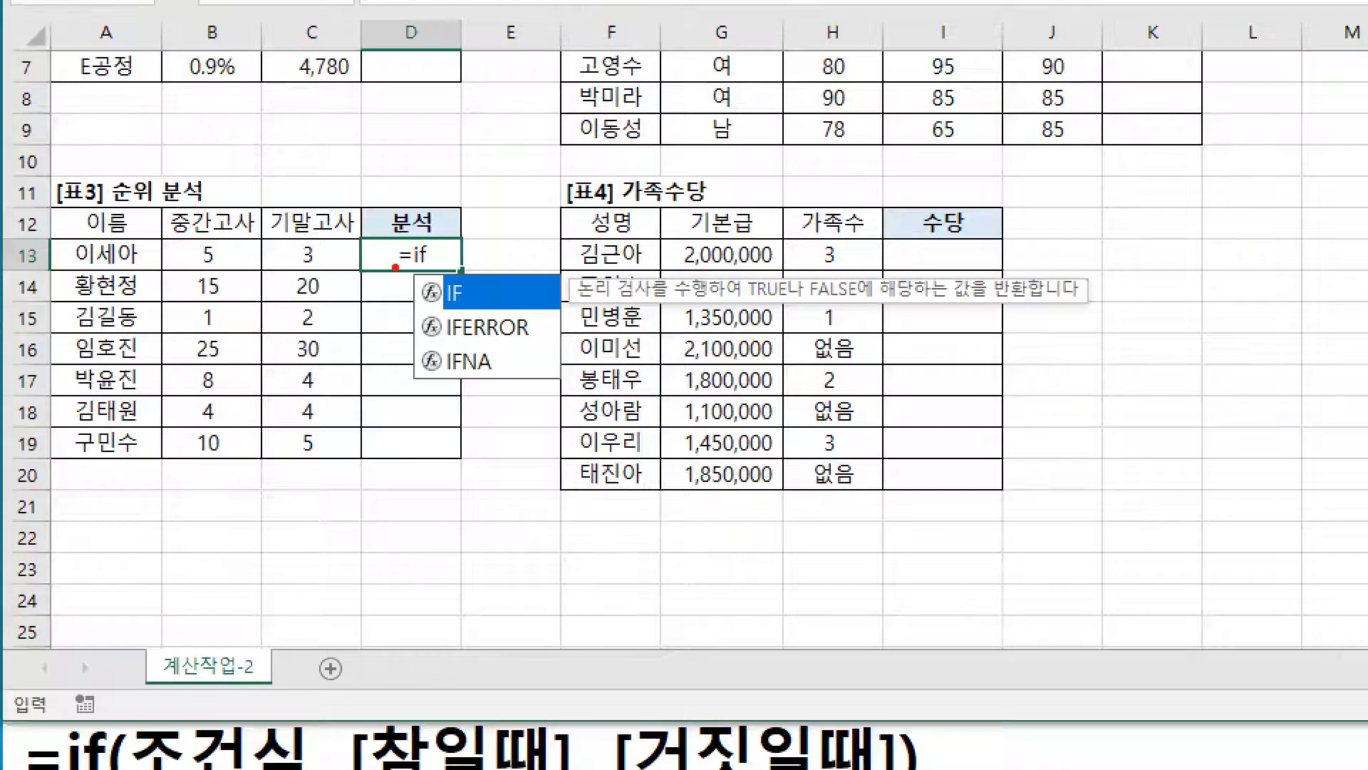
drag(396, 248, 405, 255)
key(Escape)
drag(489, 328, 524, 305)
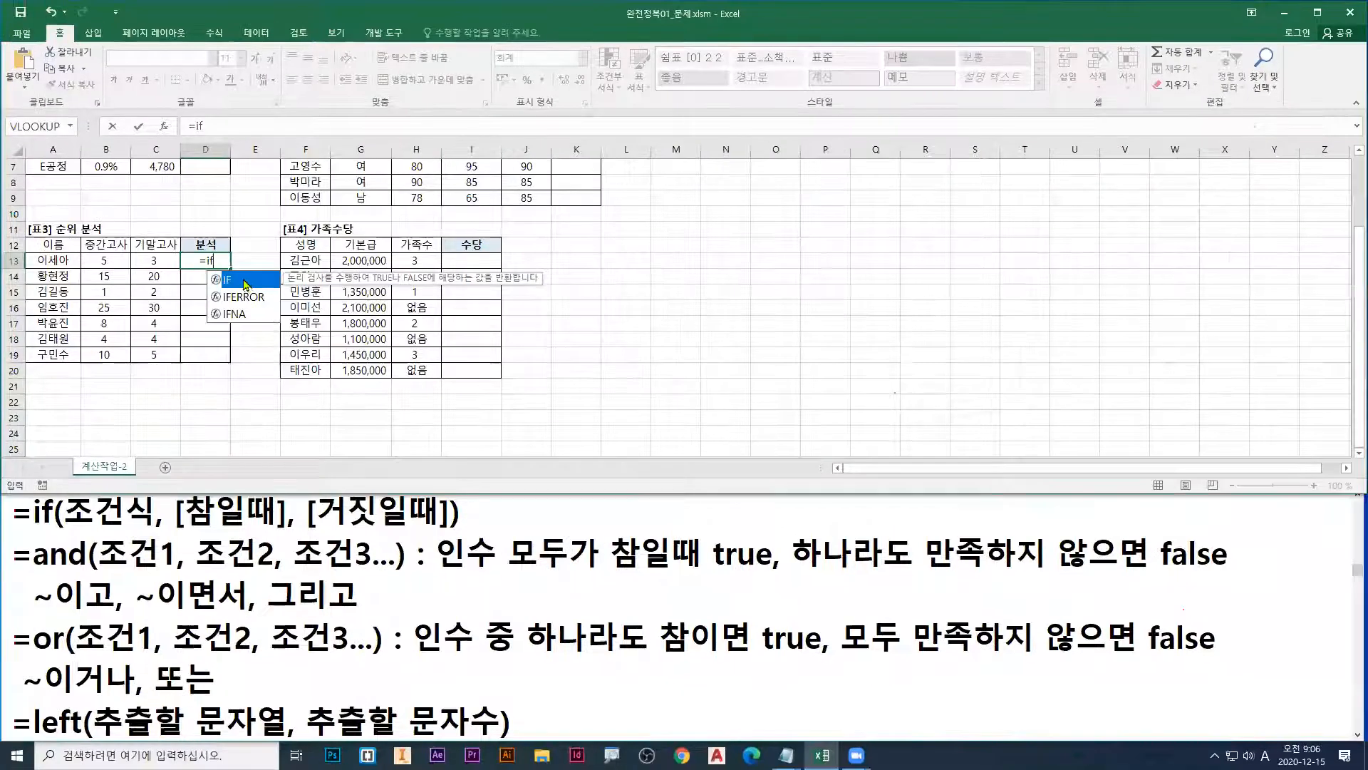
double_click(488, 298)
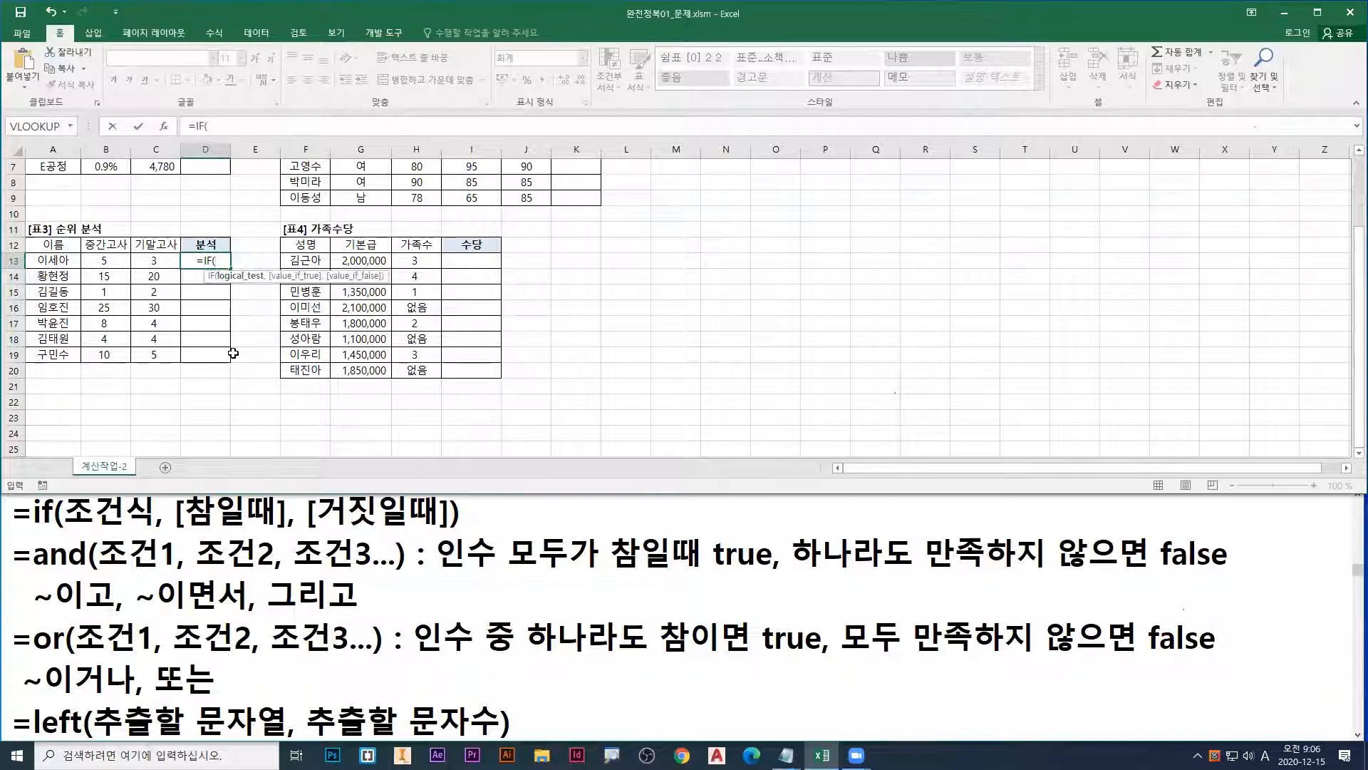
key(ctrl+2)
drag(227, 382, 228, 433)
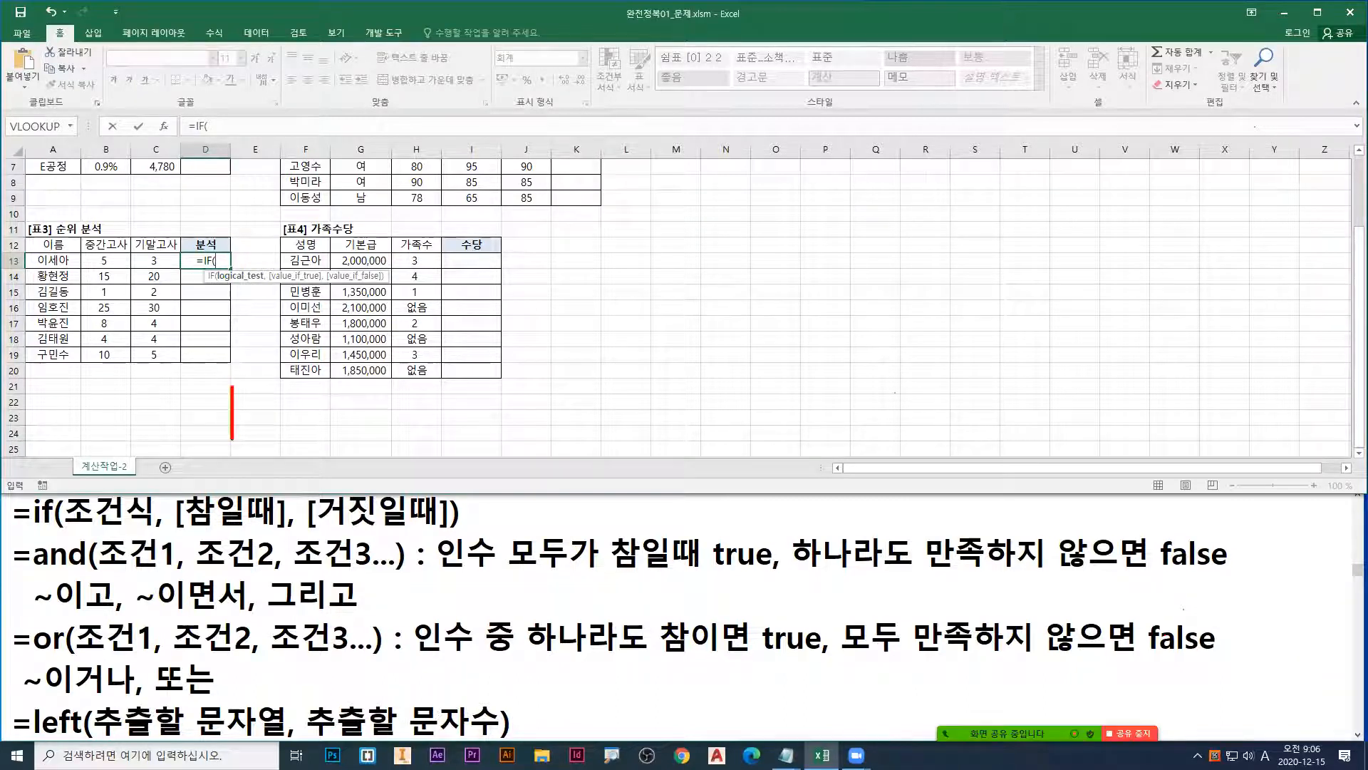
text(shift _+)
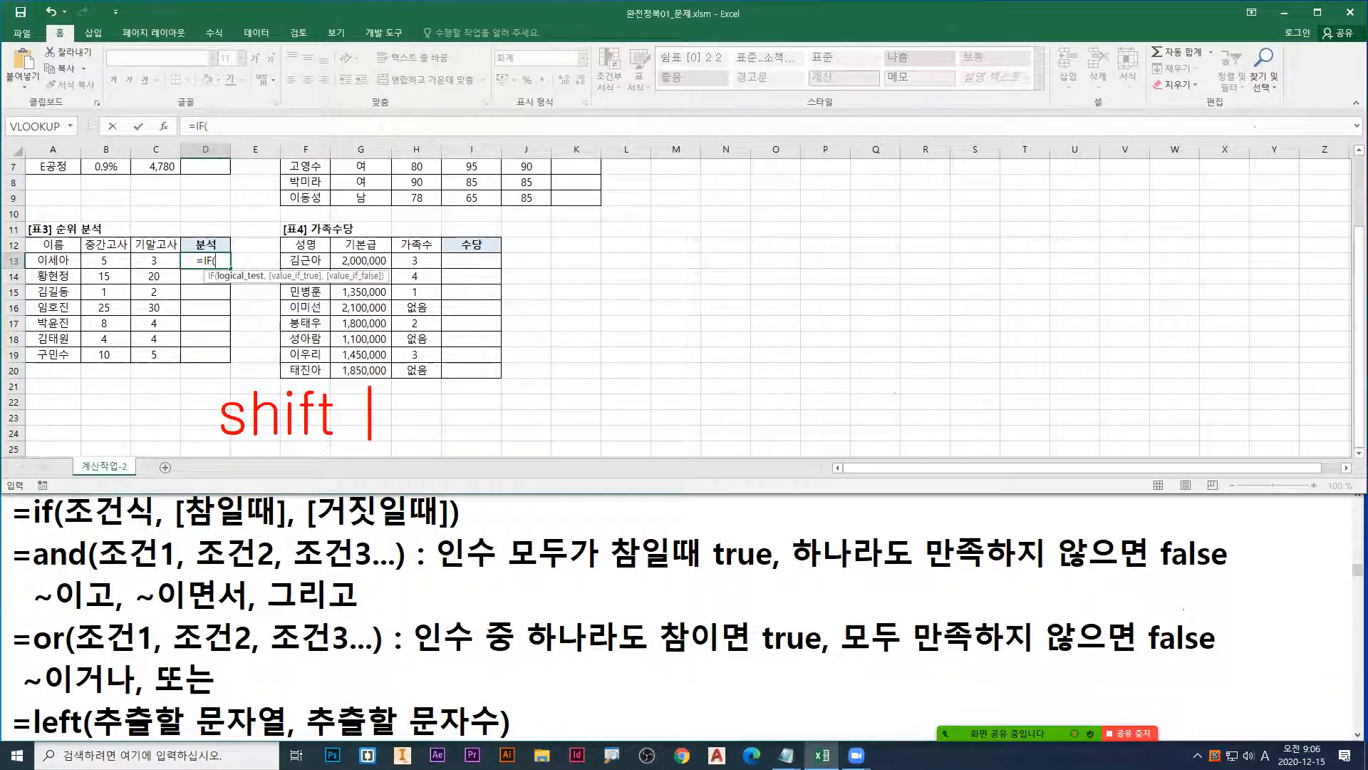
key(BackSpace)
key(BackSpace)
text(+ F)
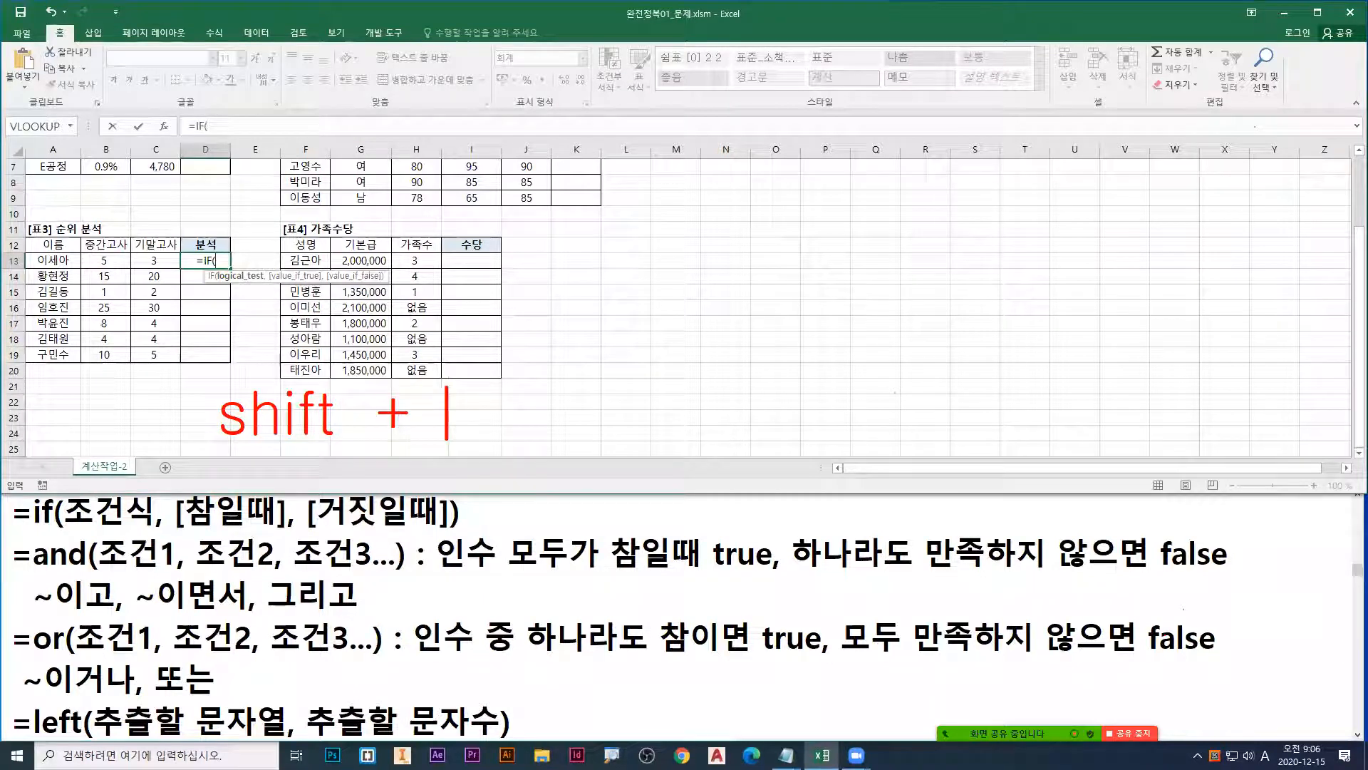
text(3)
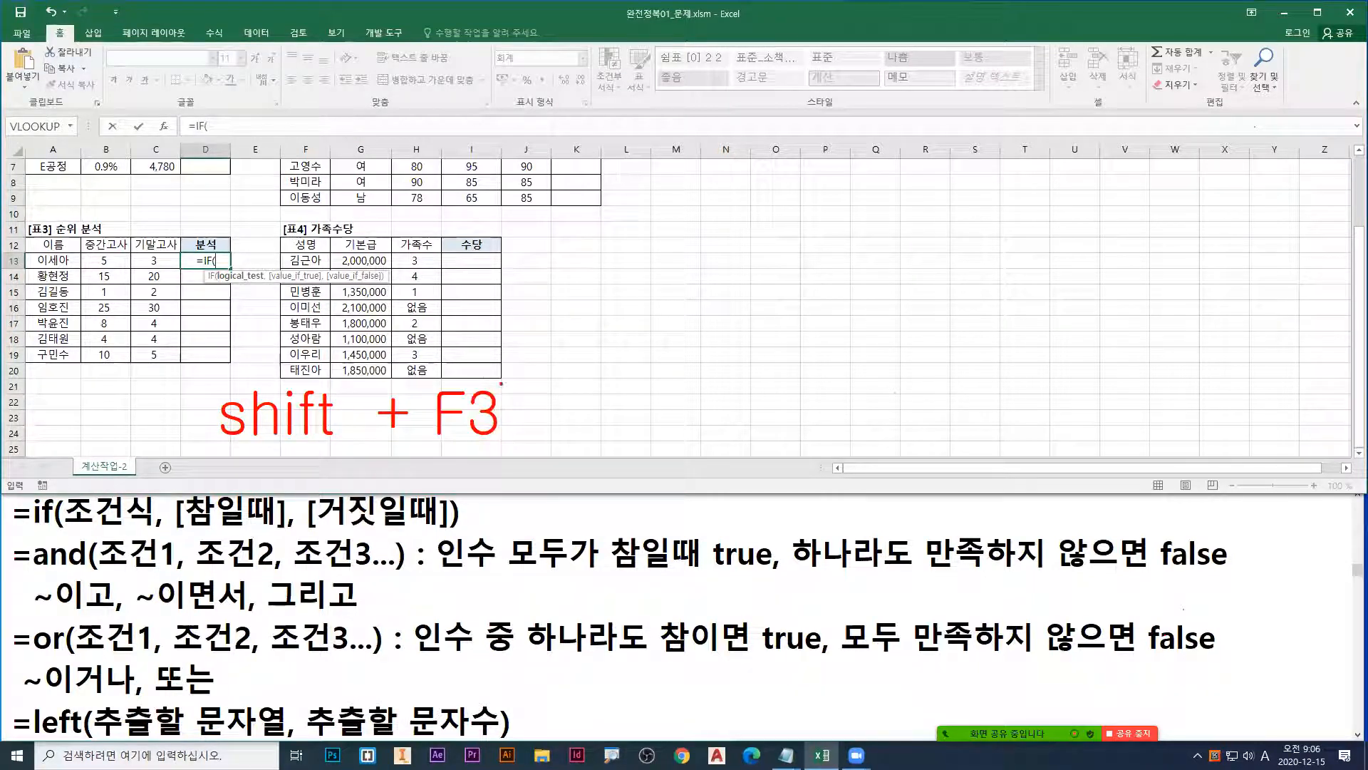
drag(425, 381, 506, 451)
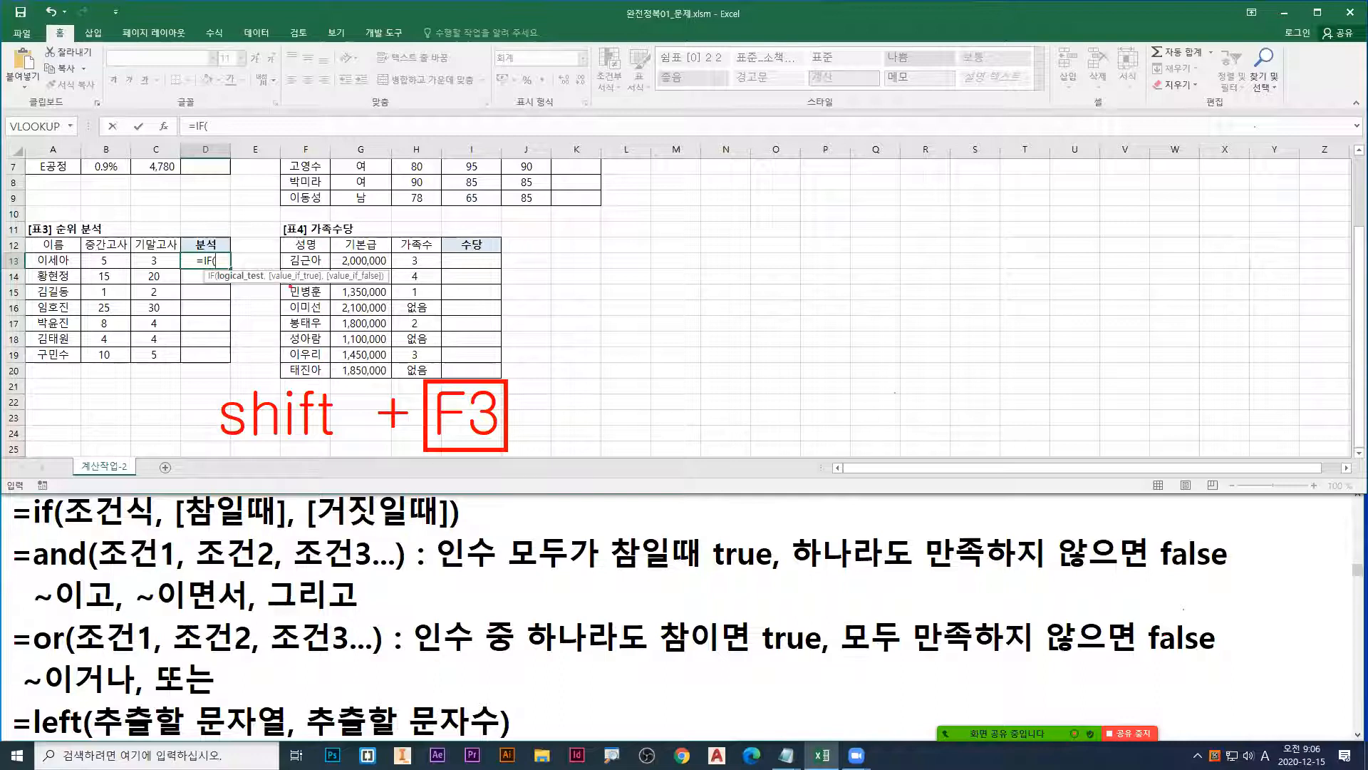
drag(223, 451, 536, 449)
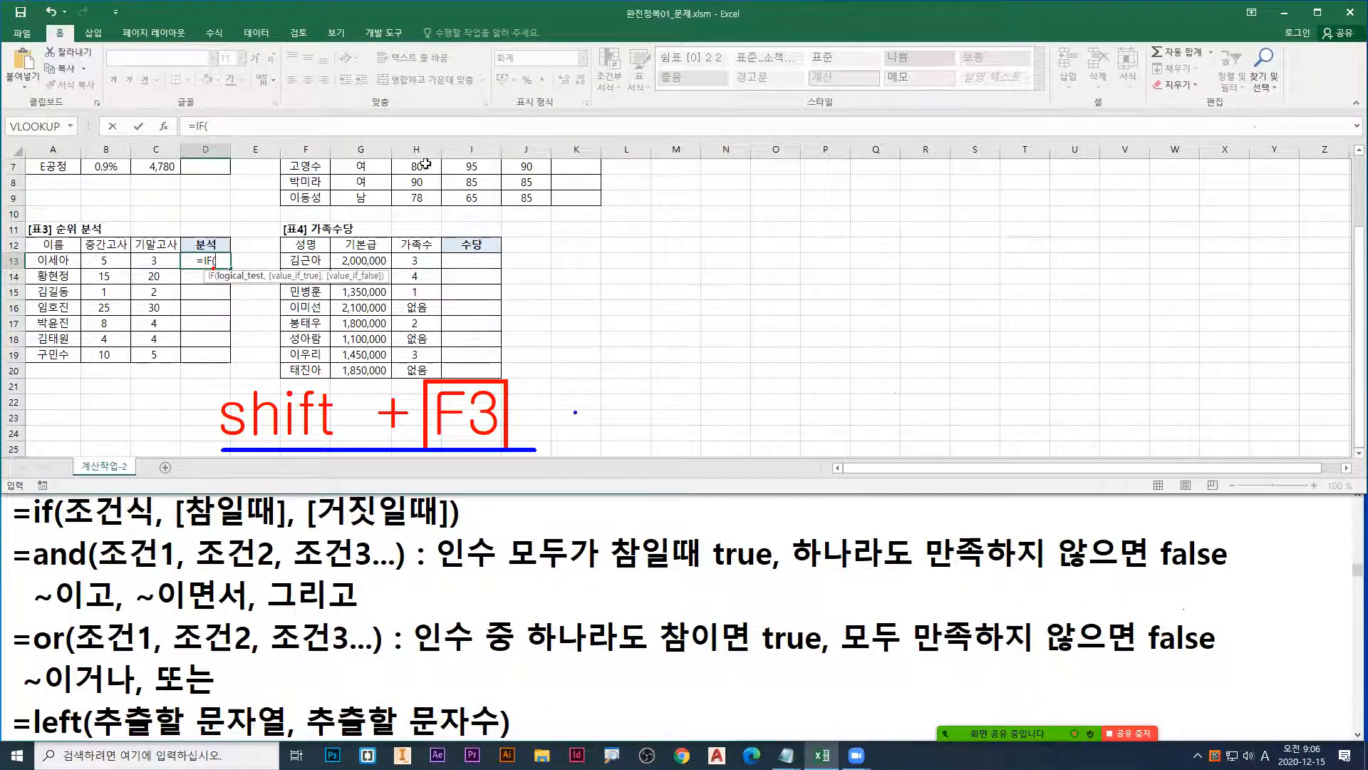
key(Escape)
Step: Open the Function Arguments dialog for the IF formula in D13 and move it clear of the [표3] table
key(shift+F3)
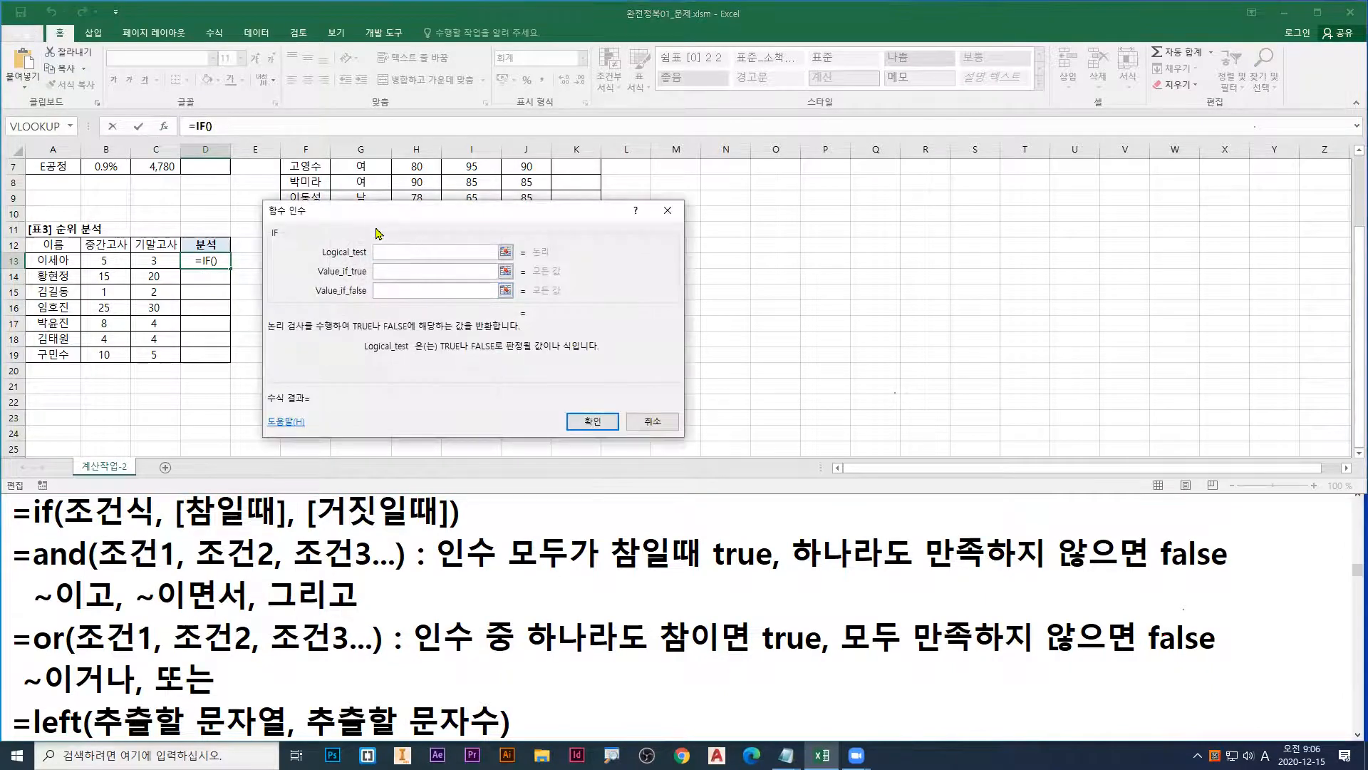
mouse_move(378, 233)
mouse_down()
mouse_move(347, 264)
mouse_move(403, 291)
mouse_up()
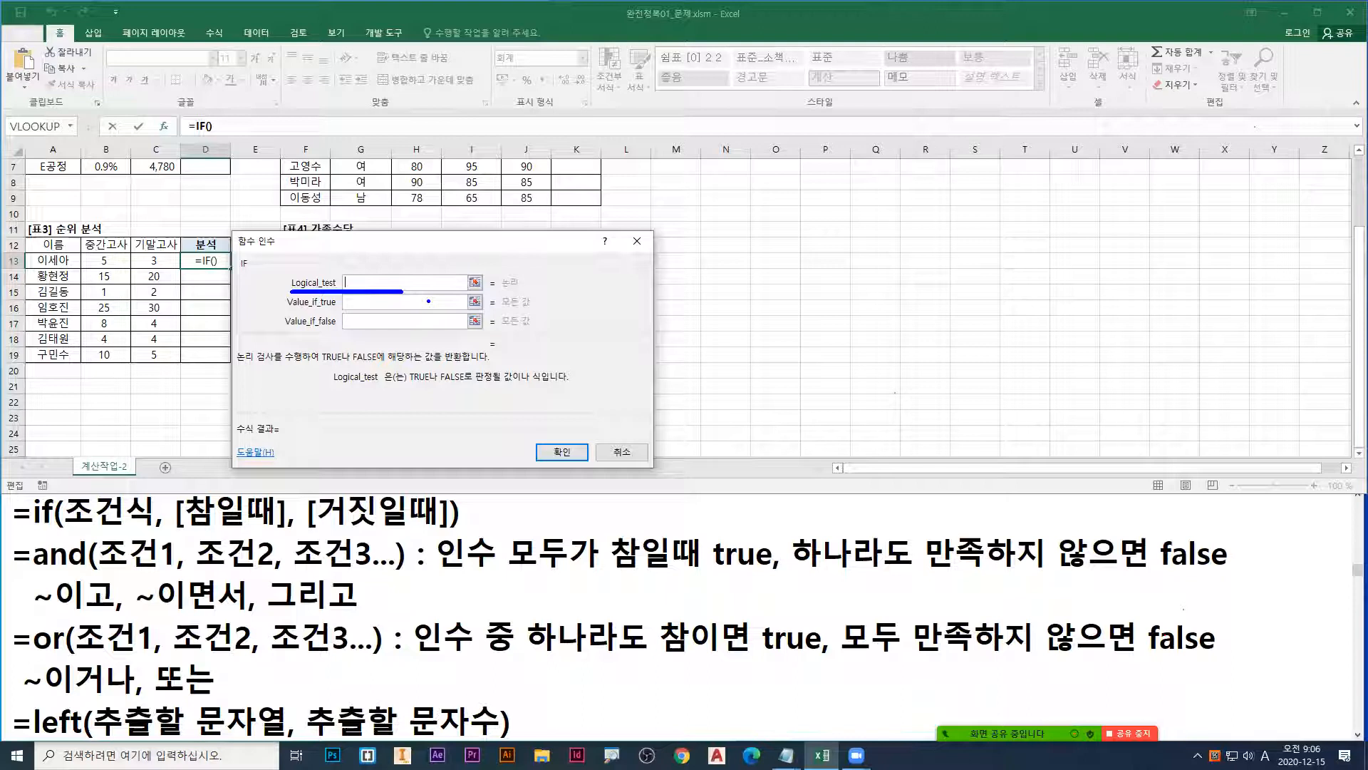
key(Escape)
key(ctrl+1)
click(143, 240)
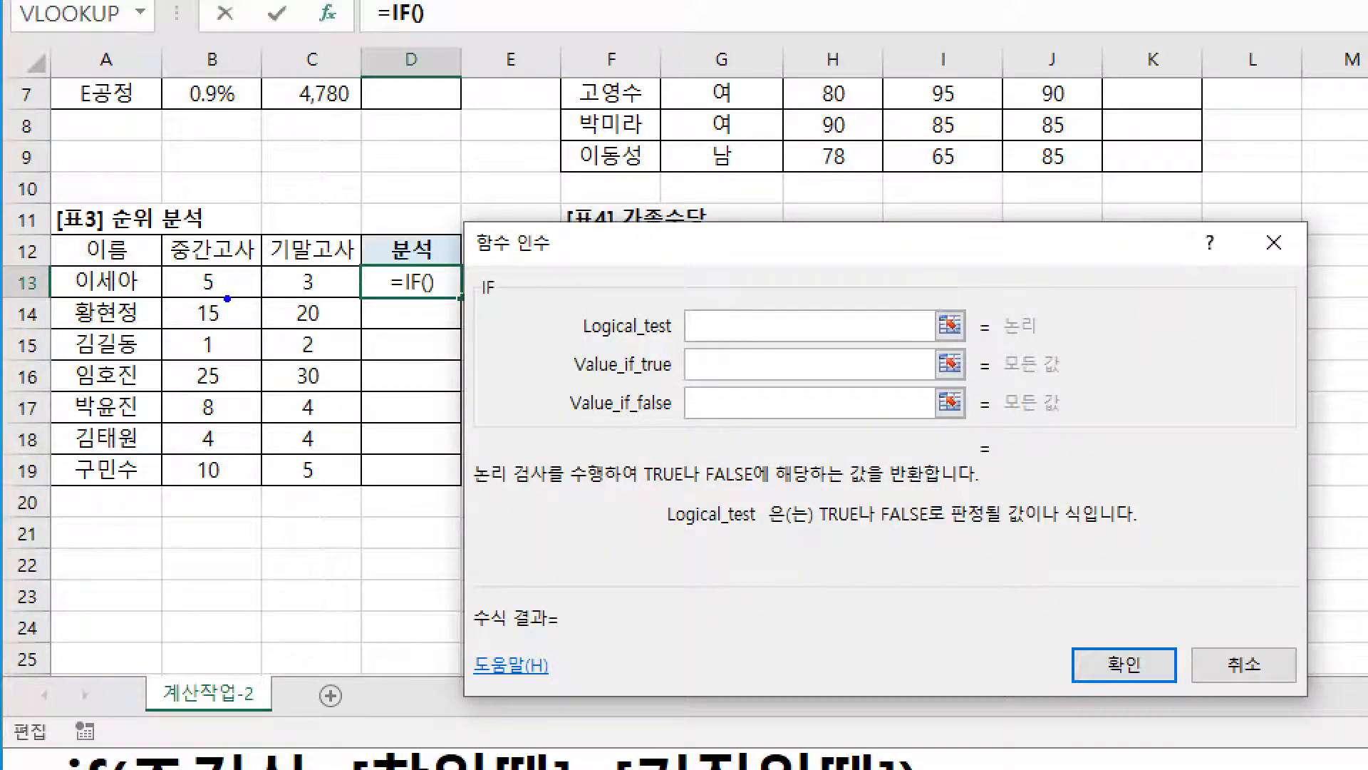
key(r)
click(213, 297)
key(Escape)
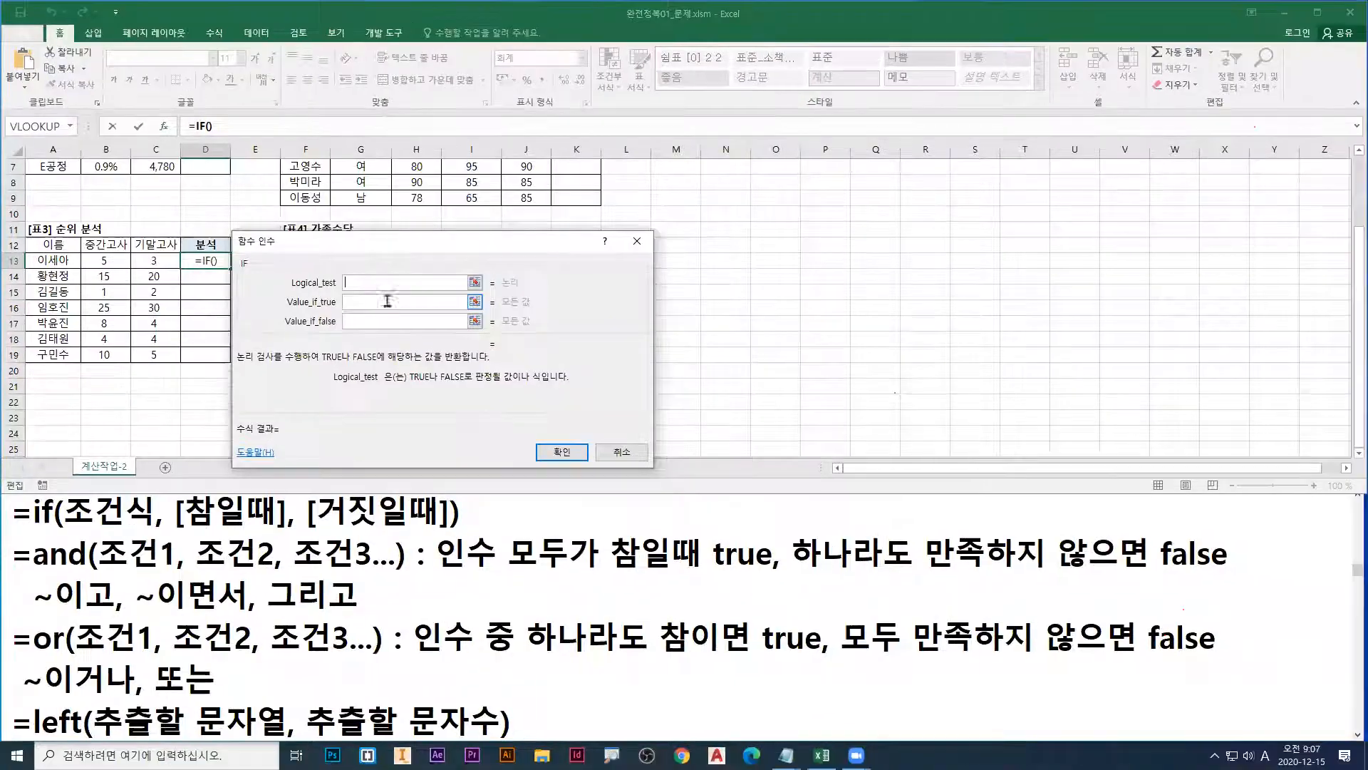
Step: Set the IF function's Logical_test to B13>C13, comparing the 중간고사 cell with the 기말고사 cell
click(114, 259)
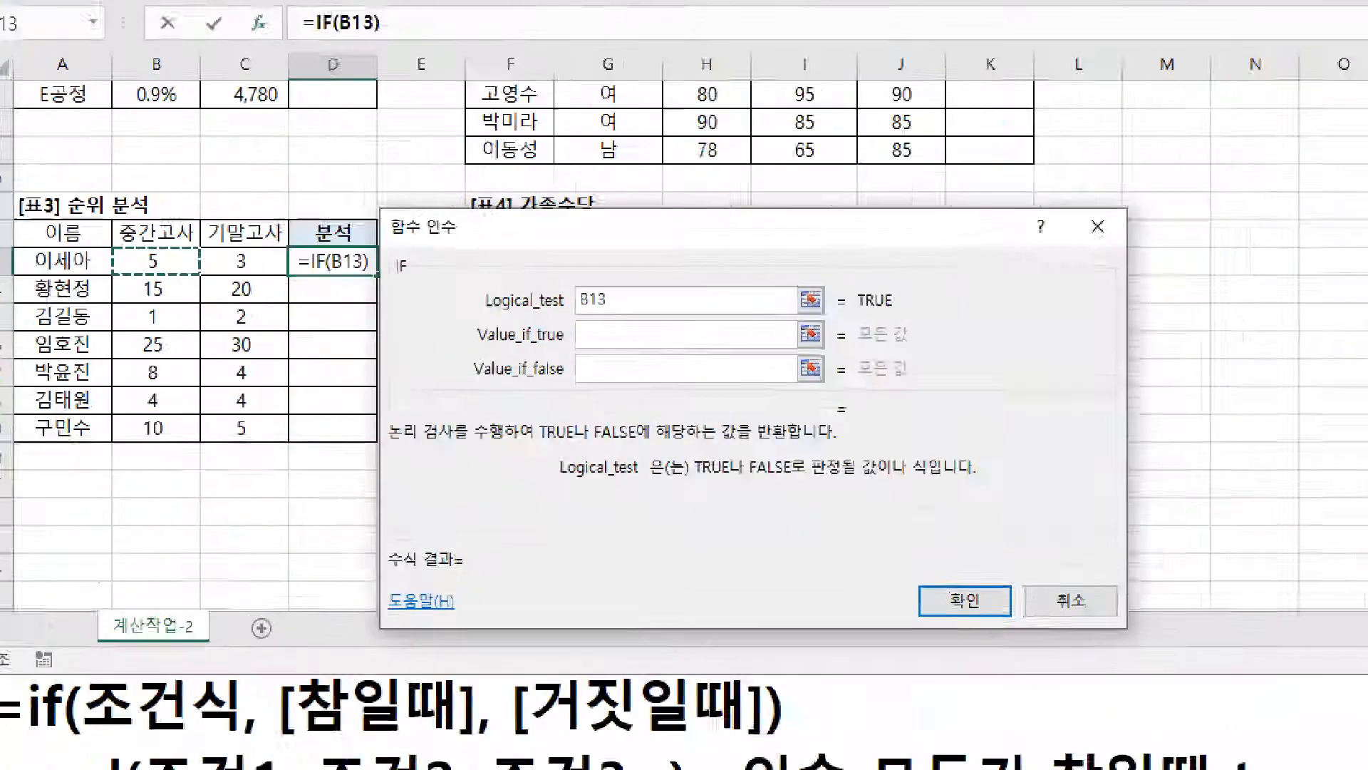
drag(175, 265, 213, 262)
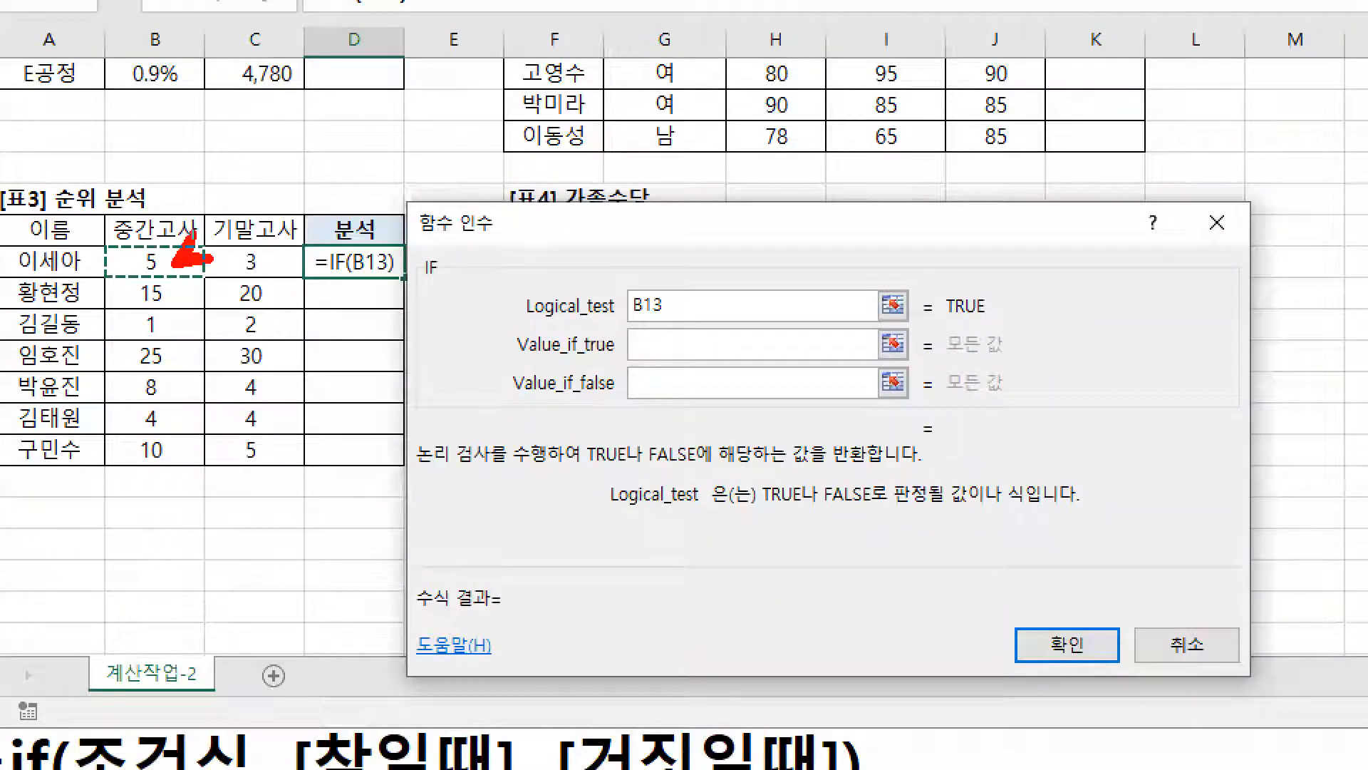
mouse_move(683, 331)
mouse_down()
mouse_move(682, 279)
mouse_move(673, 323)
mouse_up()
key(b)
drag(259, 259, 299, 271)
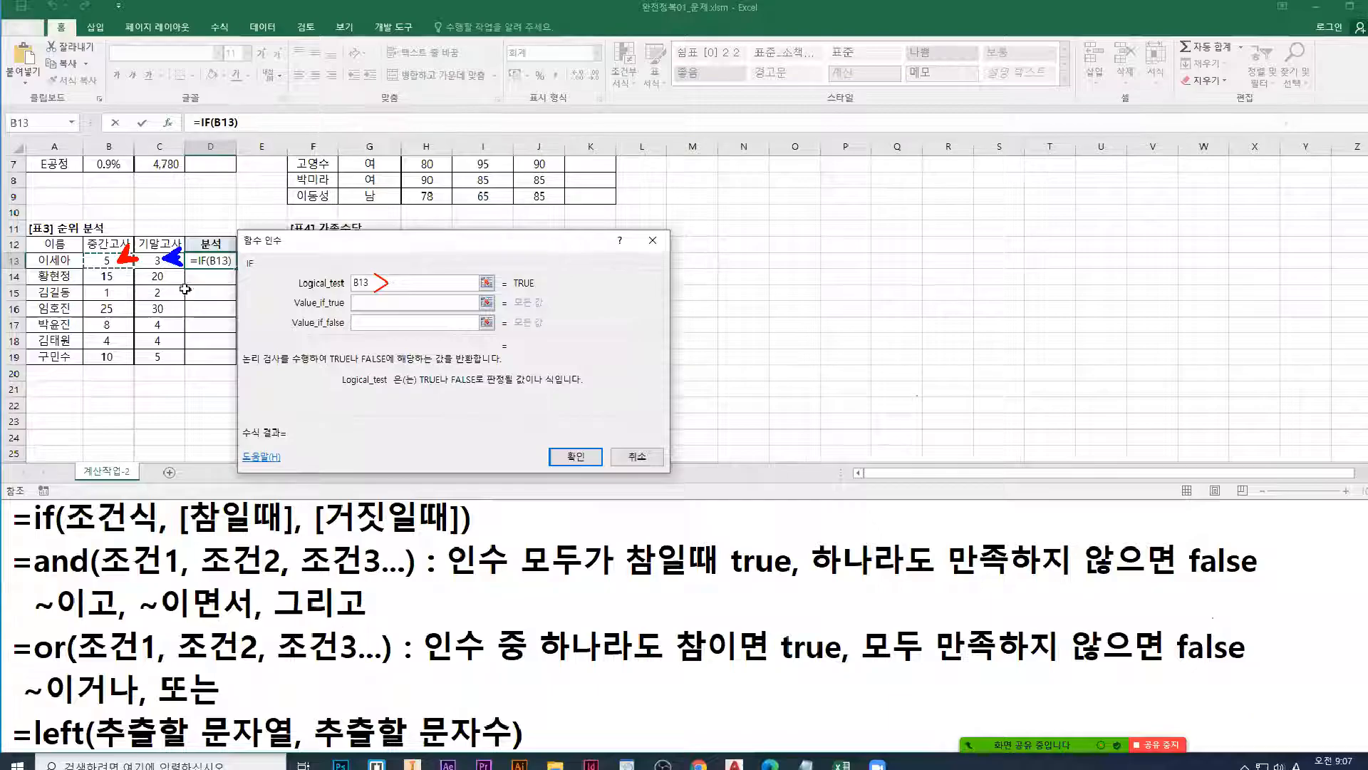
text(>)
click(153, 262)
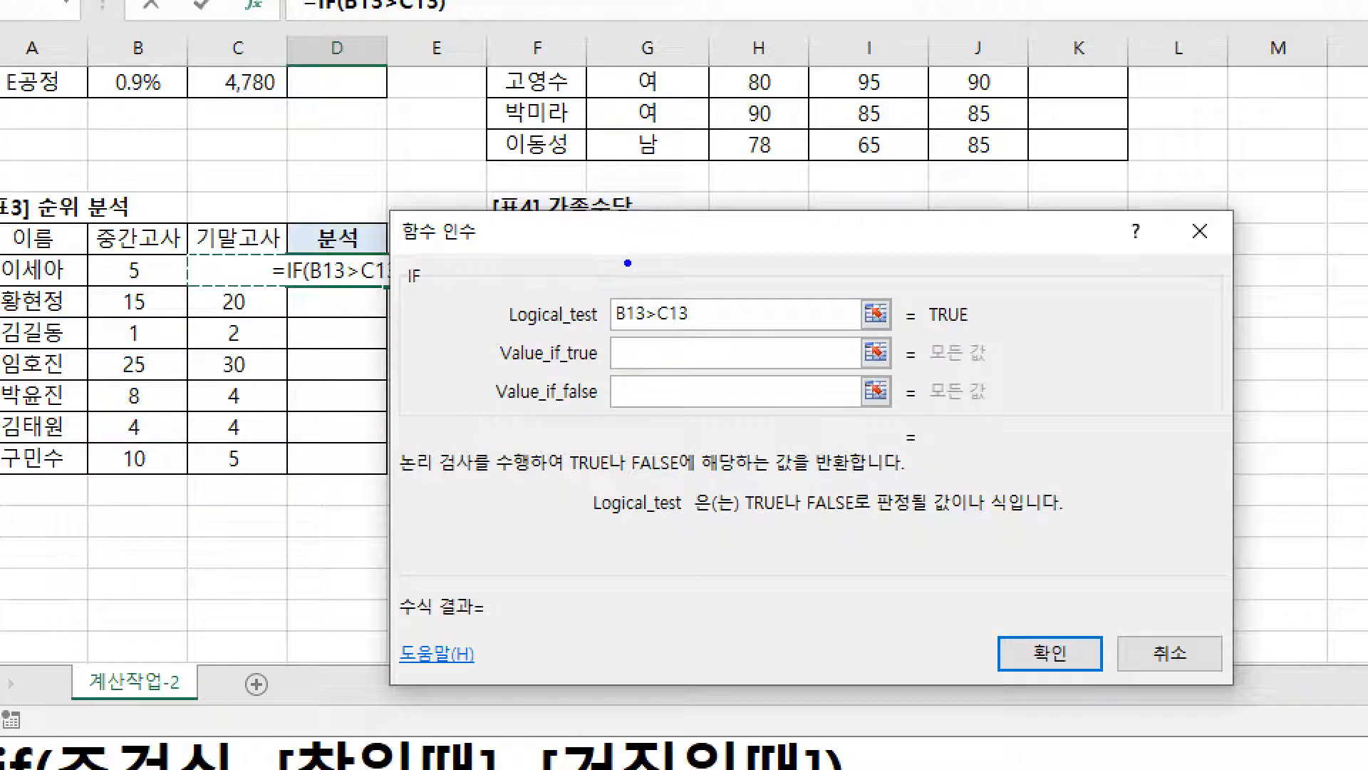
drag(150, 263, 175, 240)
key(r)
drag(257, 266, 281, 234)
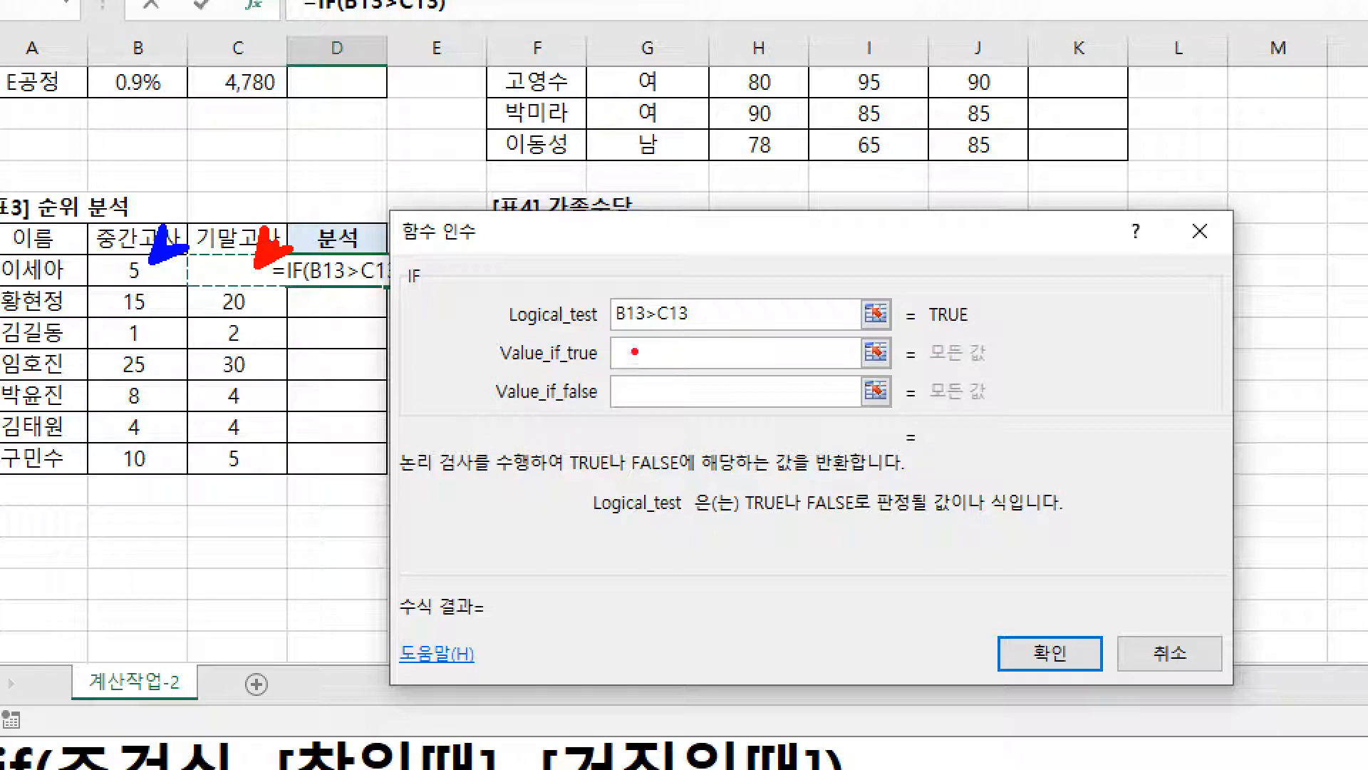
key(g)
drag(618, 368, 661, 368)
key(Escape)
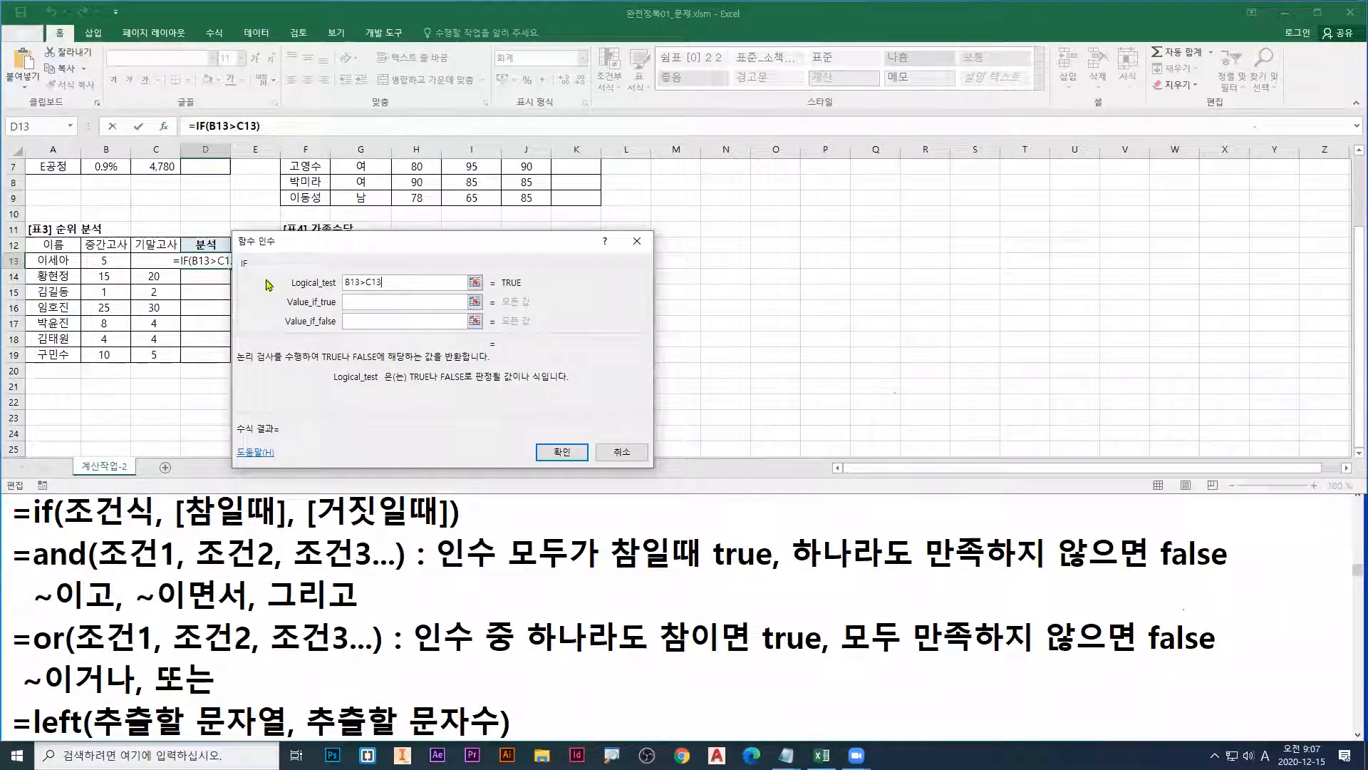
Step: Set the IF function's Value_if_true argument to the text 상승
click(375, 302)
text(t)
key(BackSpace)
key(Hangul)
text(상승)
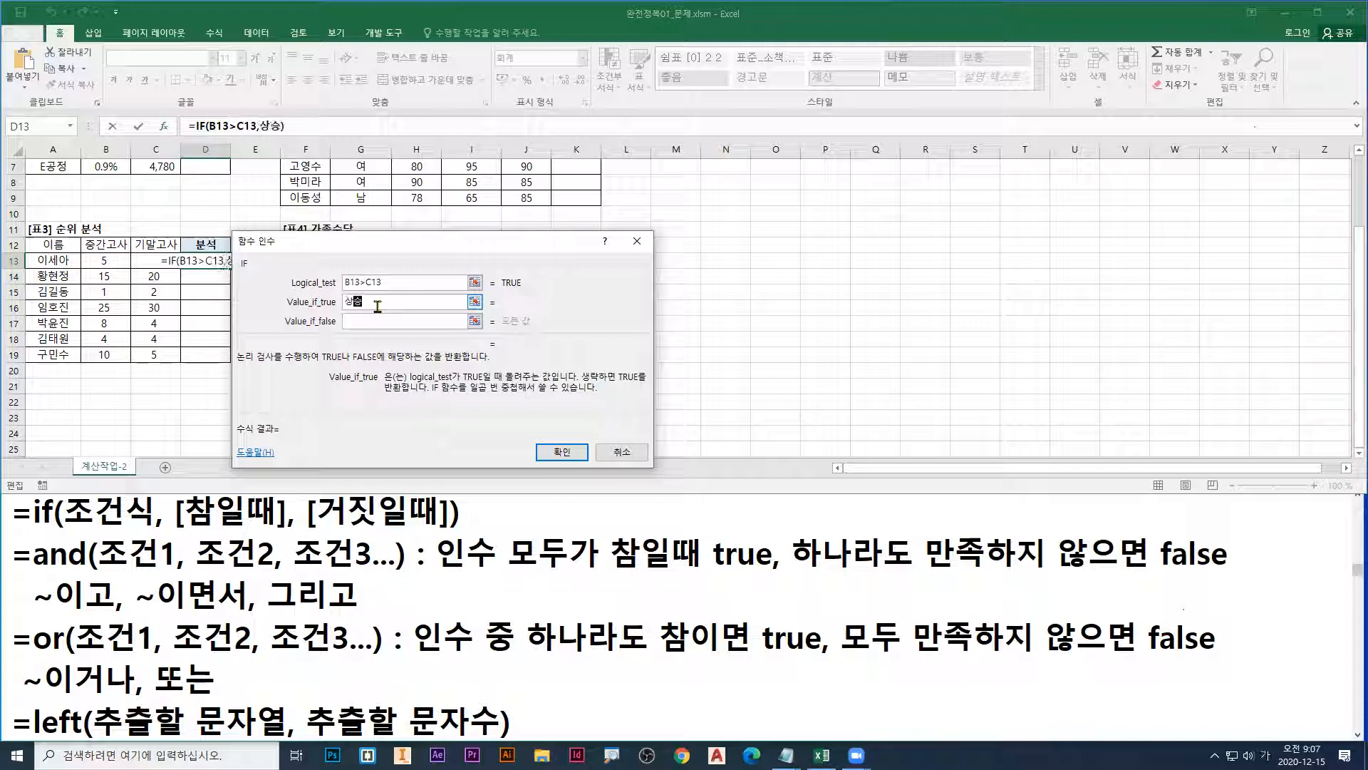
click(369, 322)
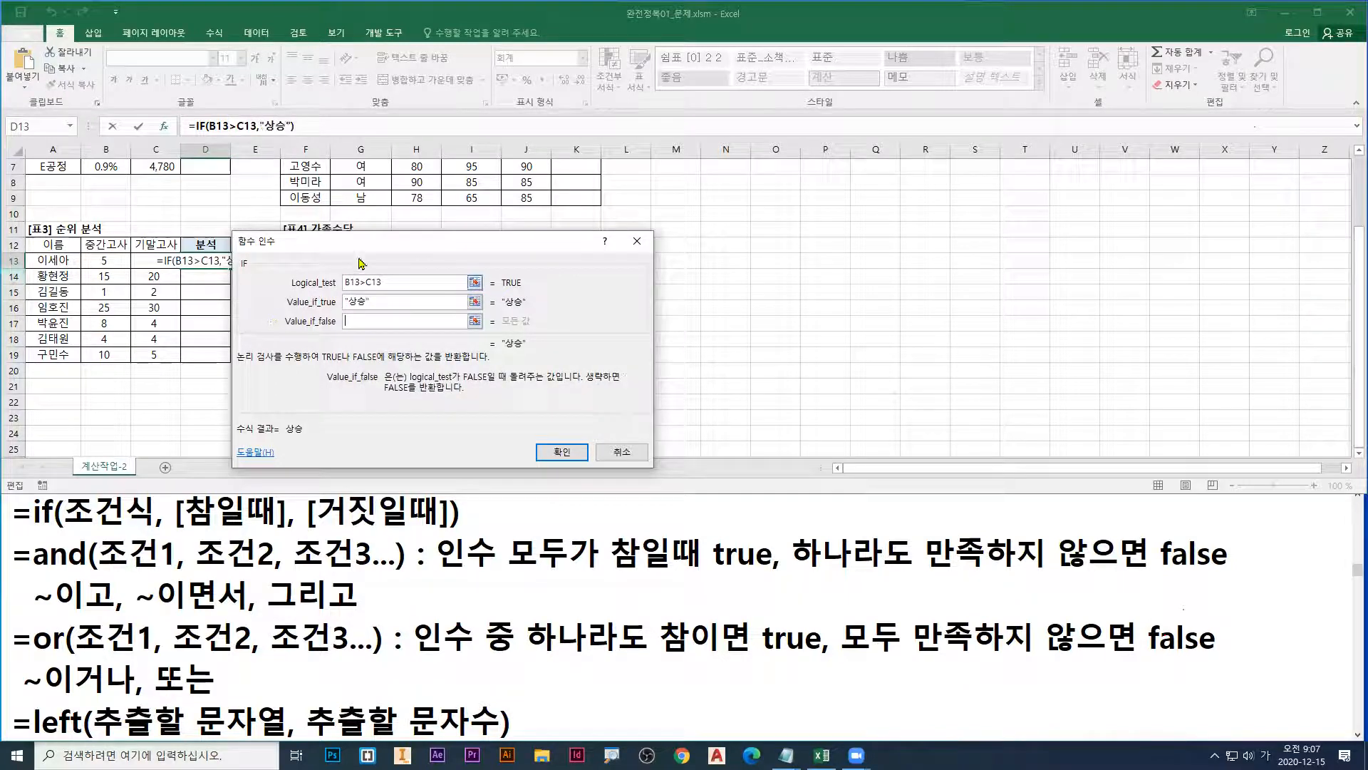
Step: Examine the IF arguments, the empty Value_if_false field and the note on nesting in the Value_if_true description
drag(362, 255, 367, 295)
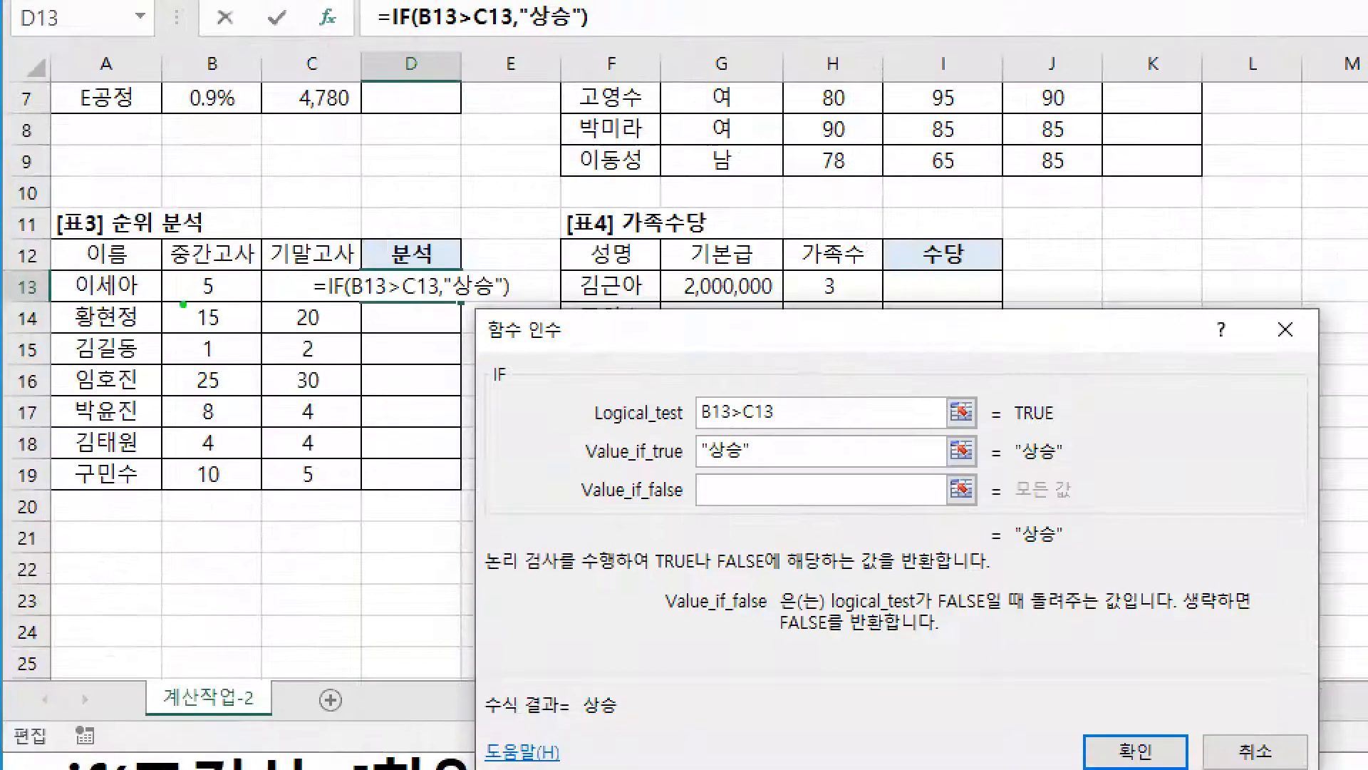
drag(693, 423, 801, 424)
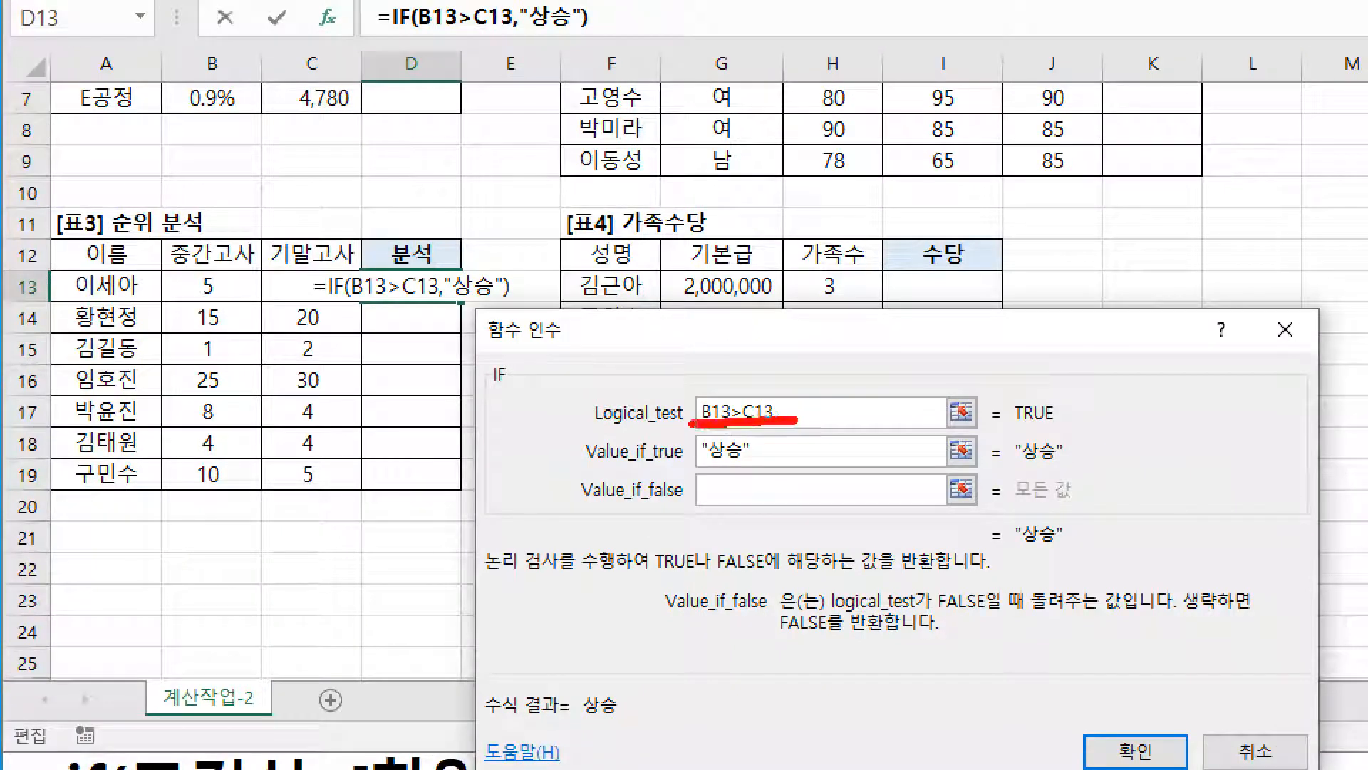
drag(699, 465, 754, 465)
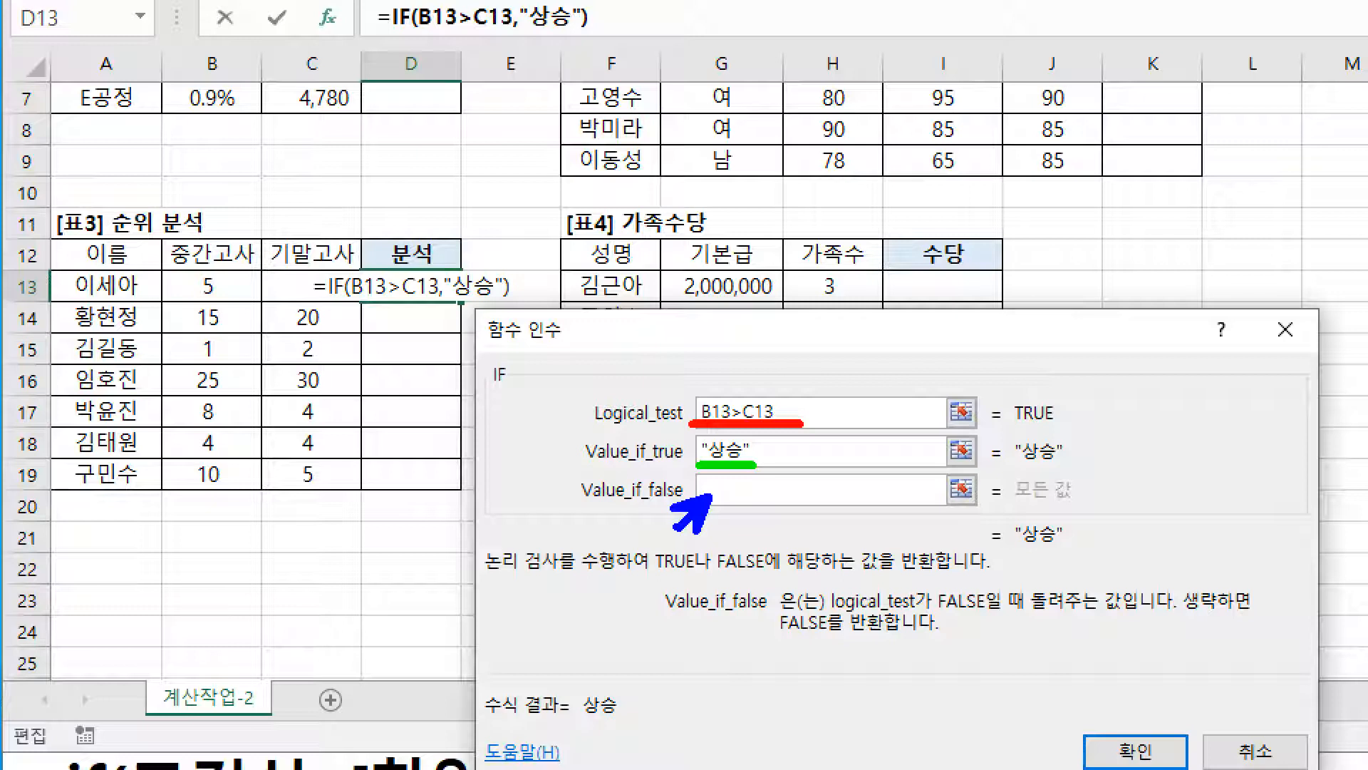
mouse_move(771, 480)
mouse_down()
mouse_move(773, 527)
mouse_move(726, 511)
mouse_move(726, 536)
mouse_up()
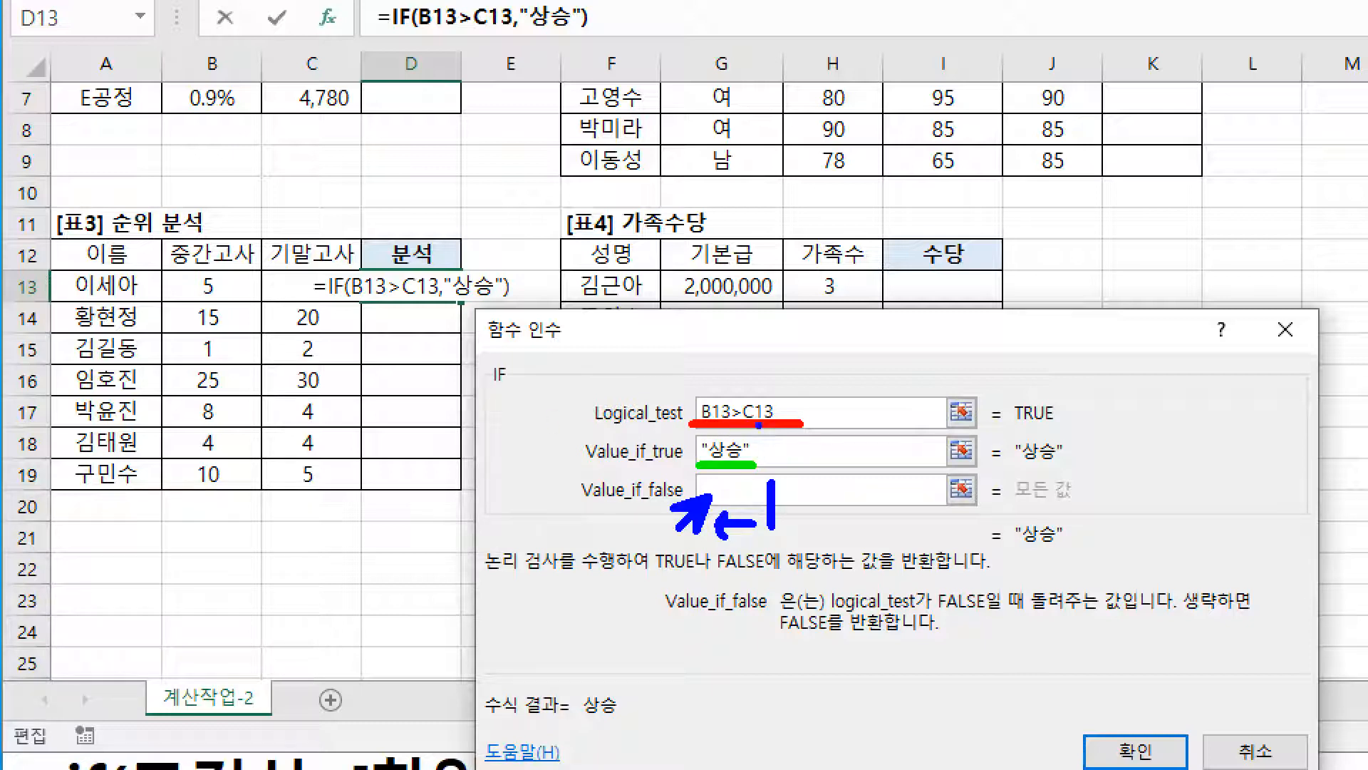
mouse_move(789, 525)
mouse_down()
mouse_move(829, 519)
mouse_move(831, 541)
mouse_up()
drag(742, 508, 734, 483)
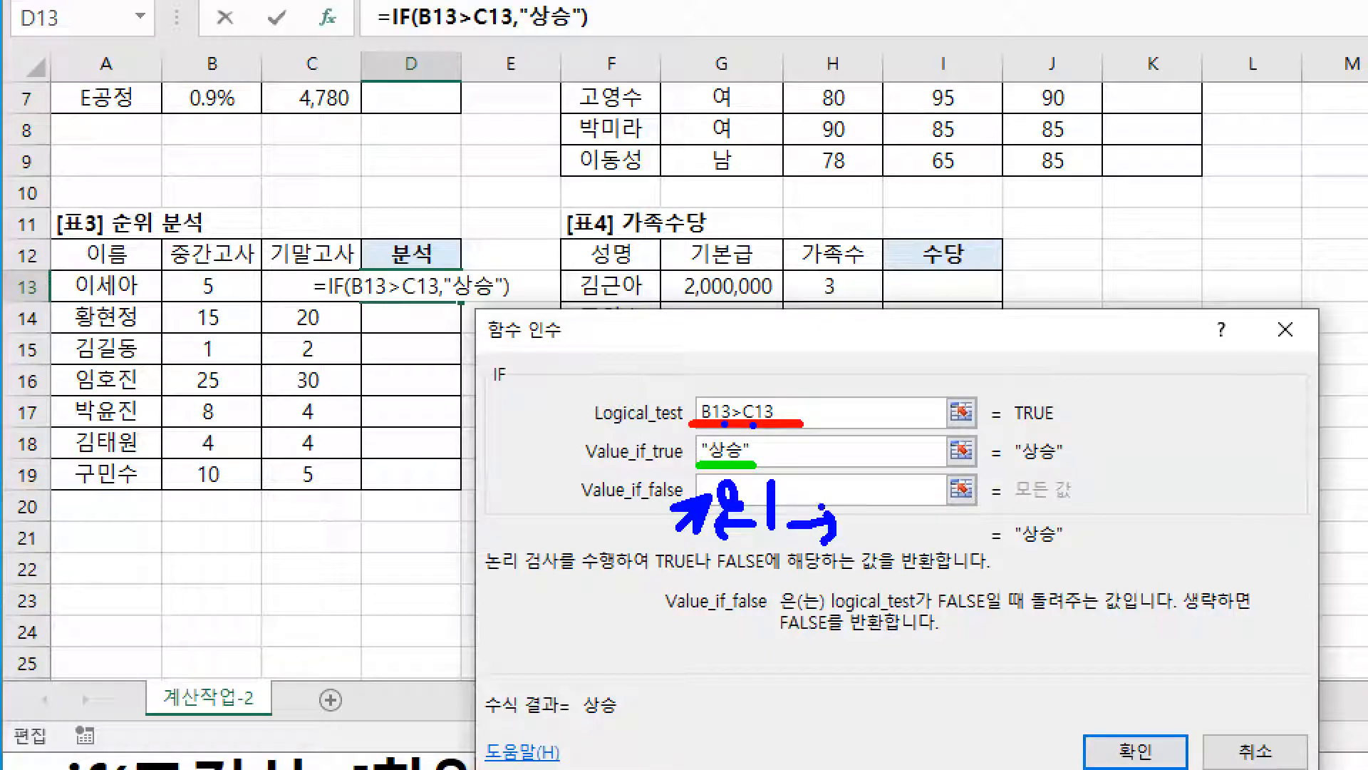
drag(803, 490, 821, 509)
key(e)
drag(713, 498, 645, 522)
key(g)
drag(739, 493, 726, 488)
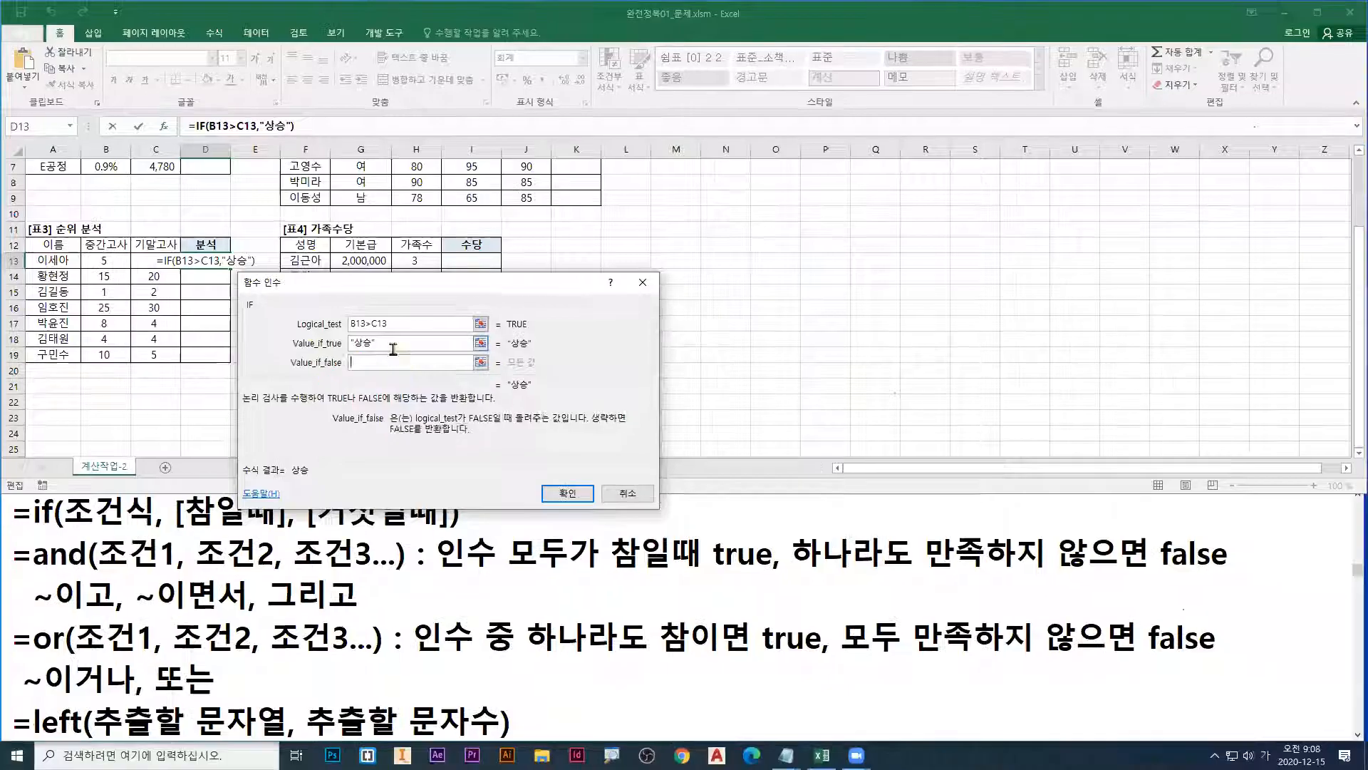
click(778, 451)
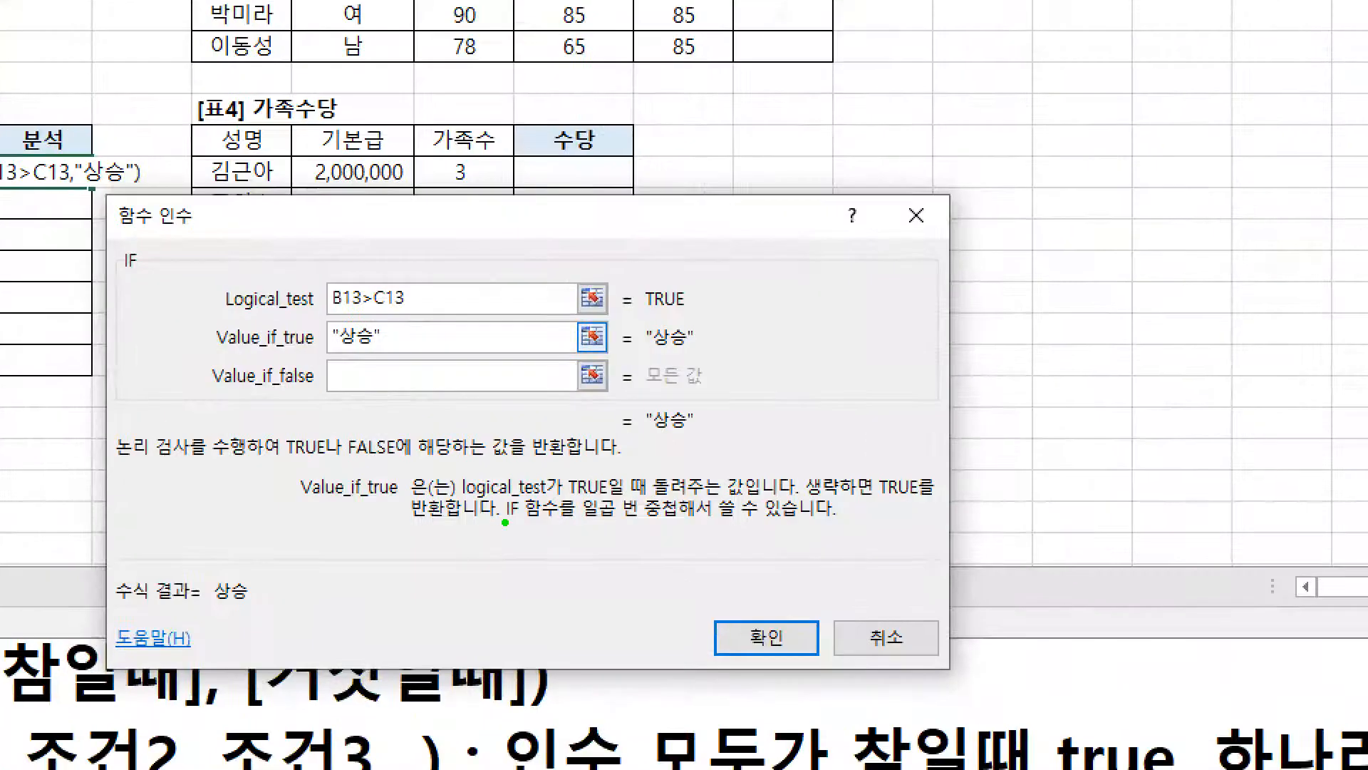
drag(437, 435, 534, 438)
drag(697, 527, 840, 523)
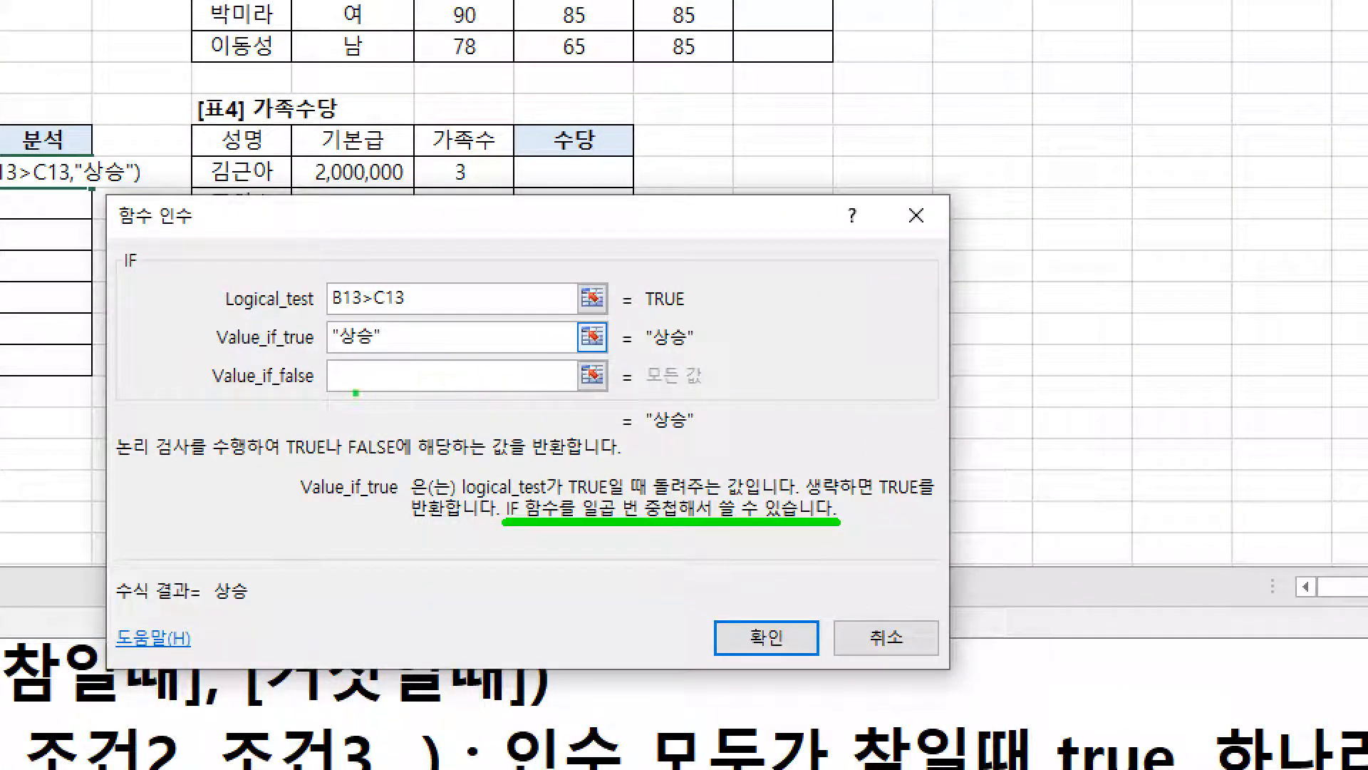
mouse_move(348, 380)
mouse_down()
mouse_move(360, 403)
mouse_move(324, 410)
mouse_up()
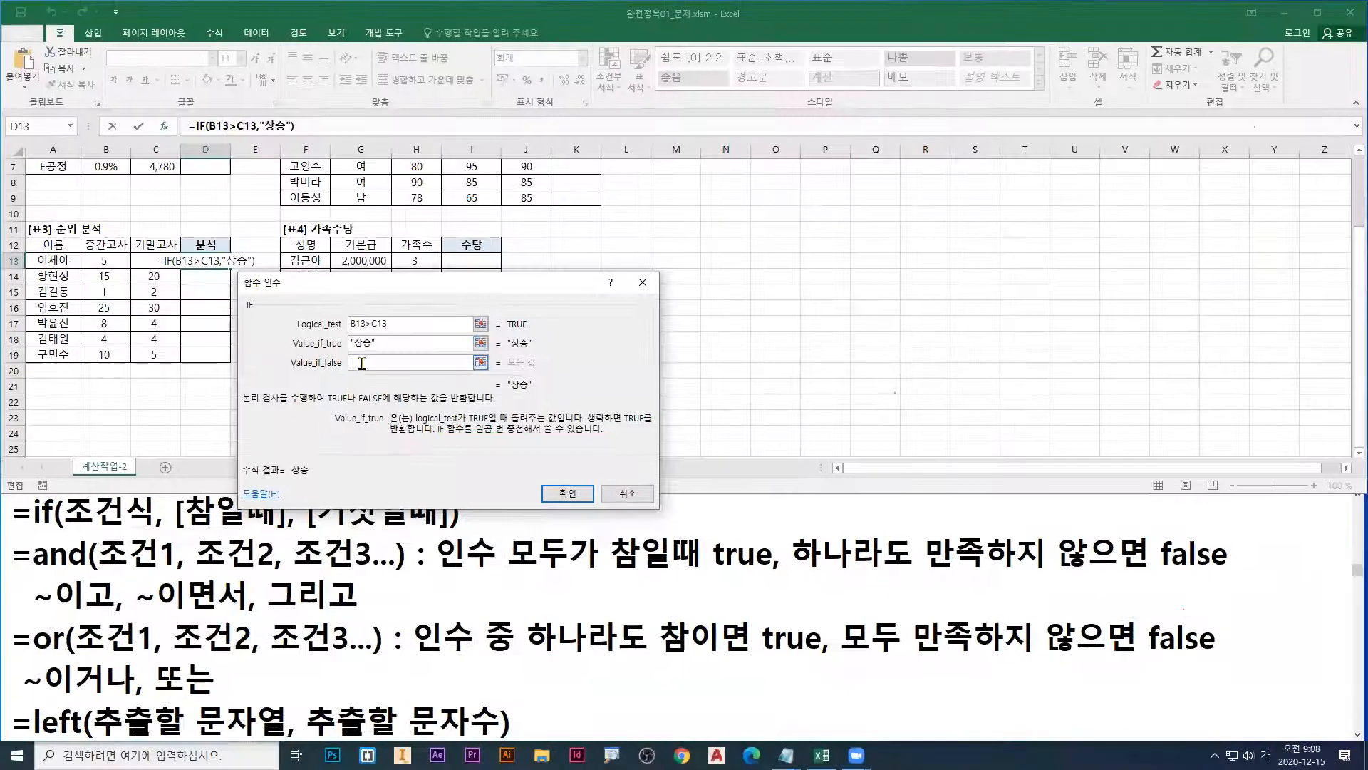
Step: Begin a nested IF function in the Value_if_false argument by entering if(
click(345, 376)
key(Hangul)
text(if()
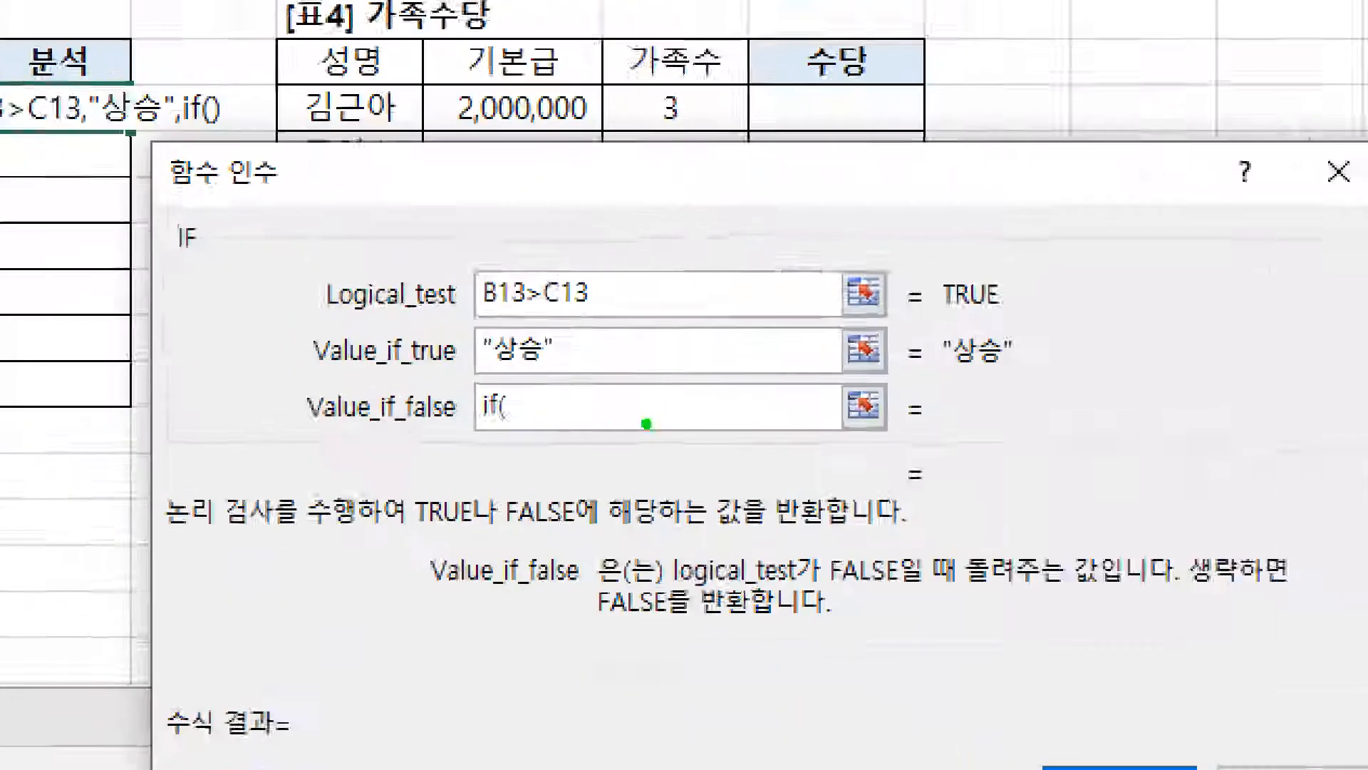
drag(481, 429, 512, 432)
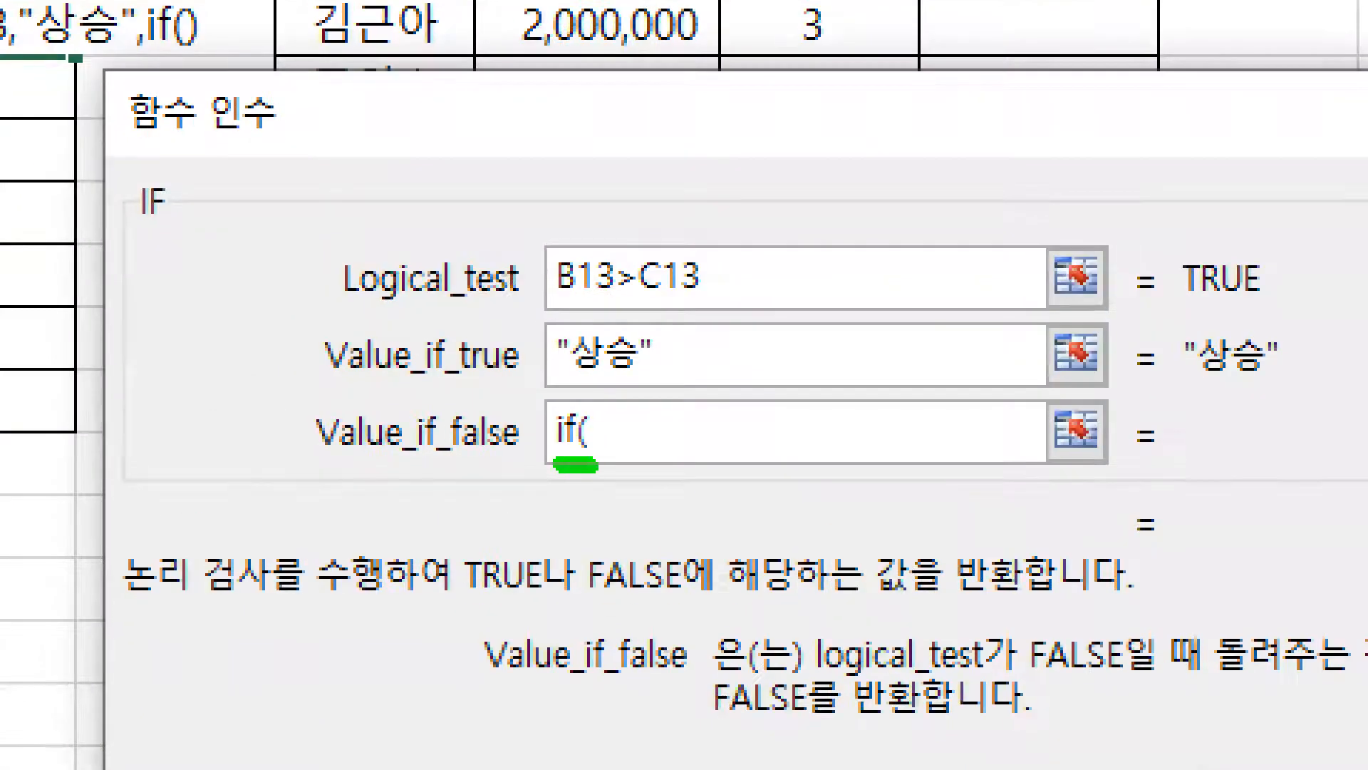
key(r)
key(Escape)
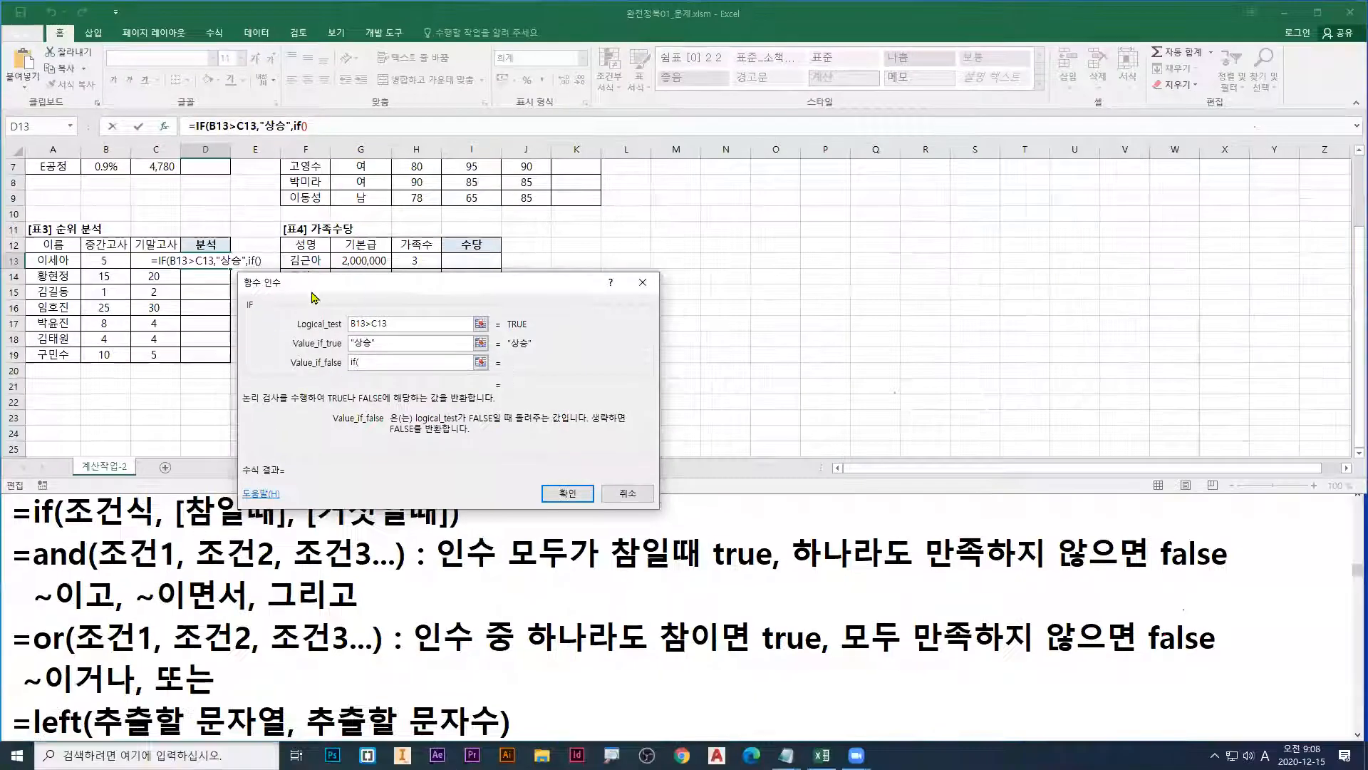
Step: Show the nested IF's arguments in the Function Arguments dialog from the formula text and return to the outer IF
drag(320, 281, 357, 245)
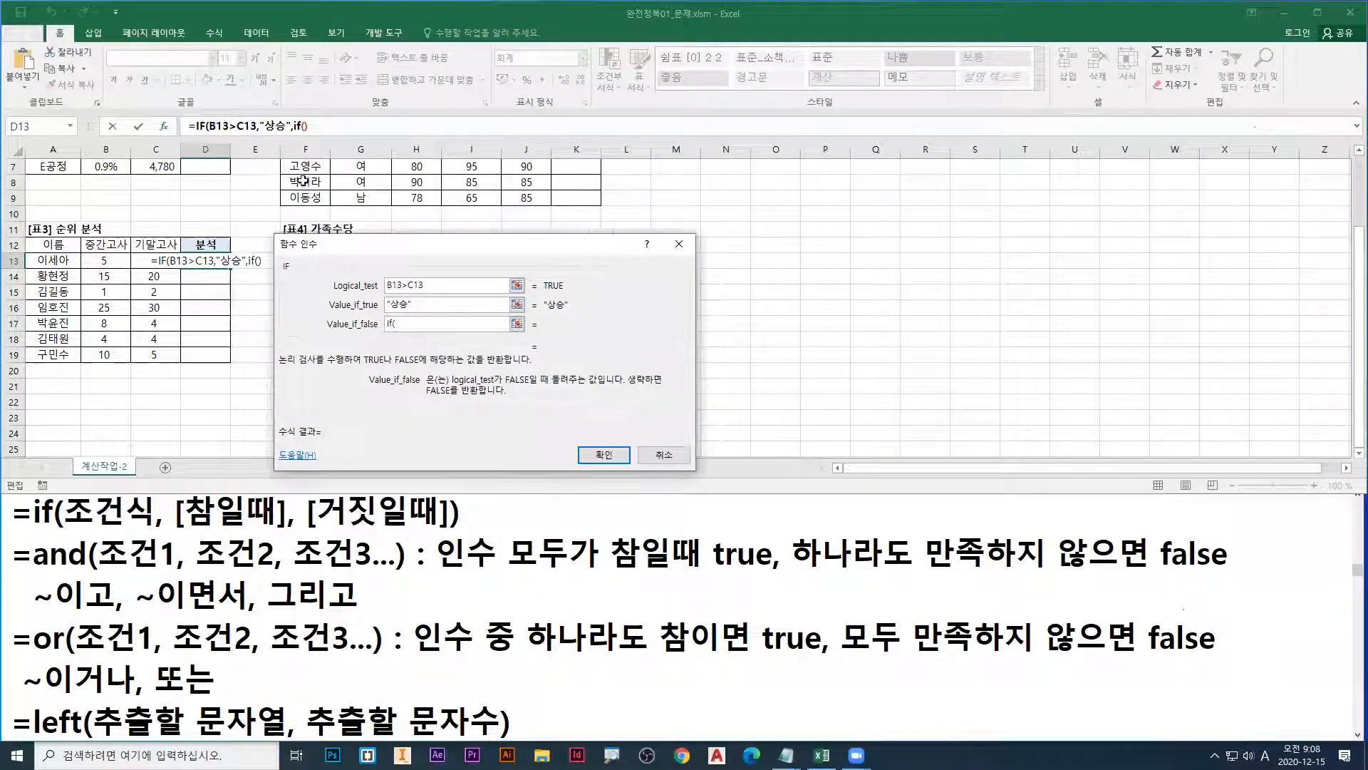
click(306, 126)
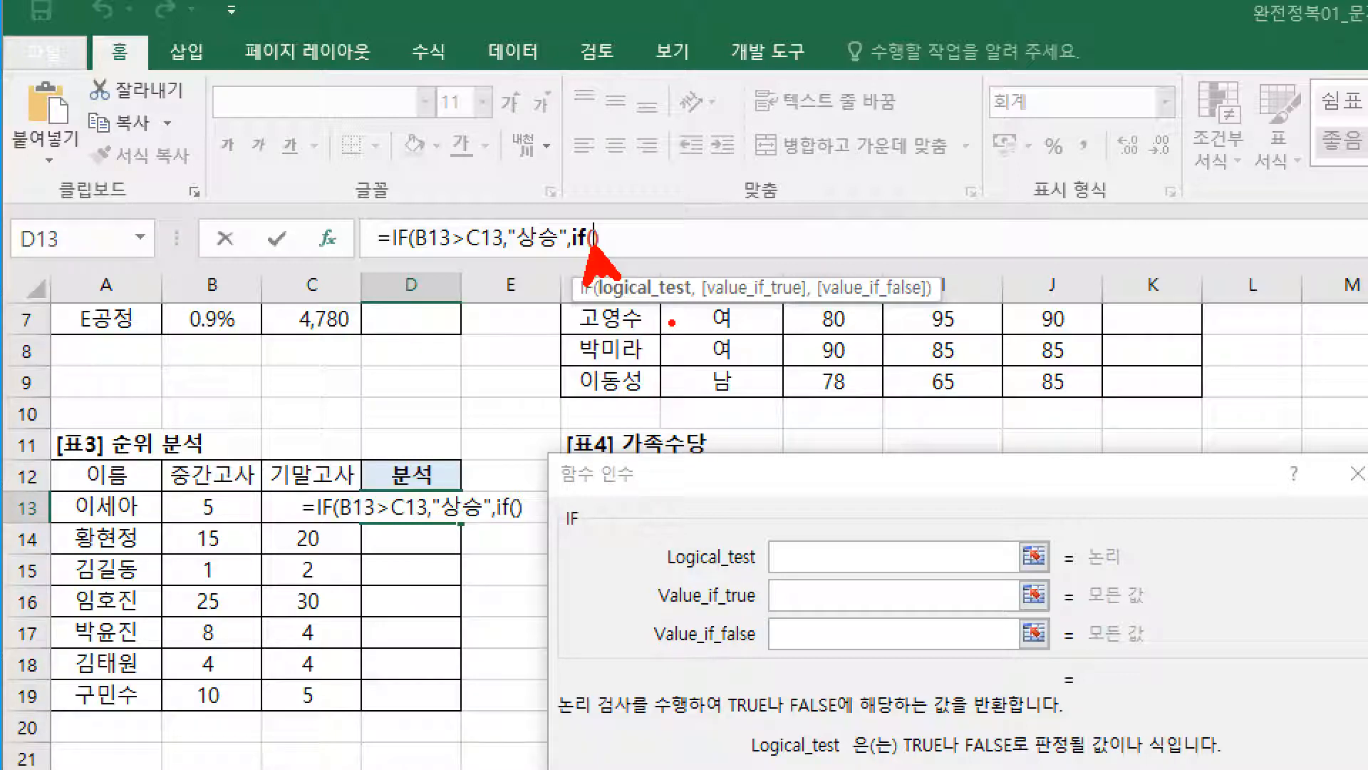
key(b)
drag(406, 248, 410, 289)
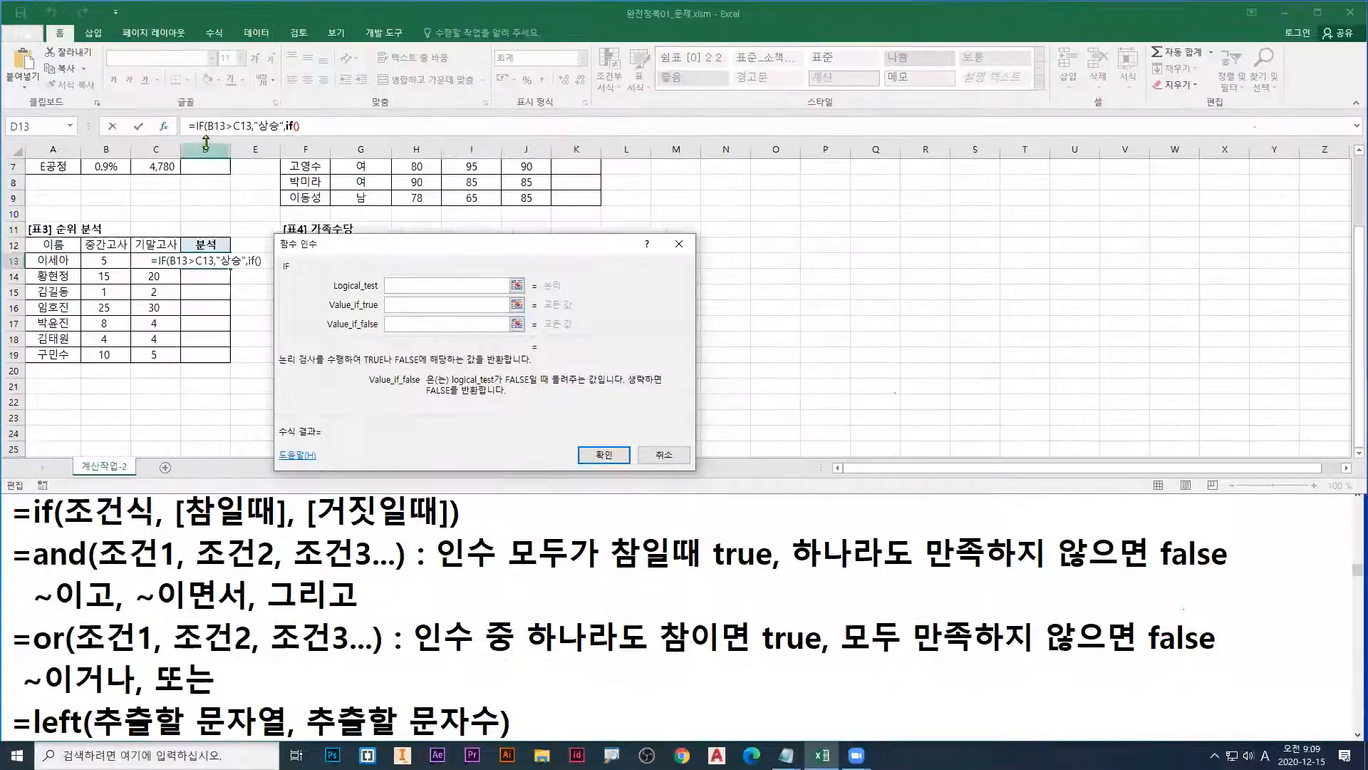
click(399, 237)
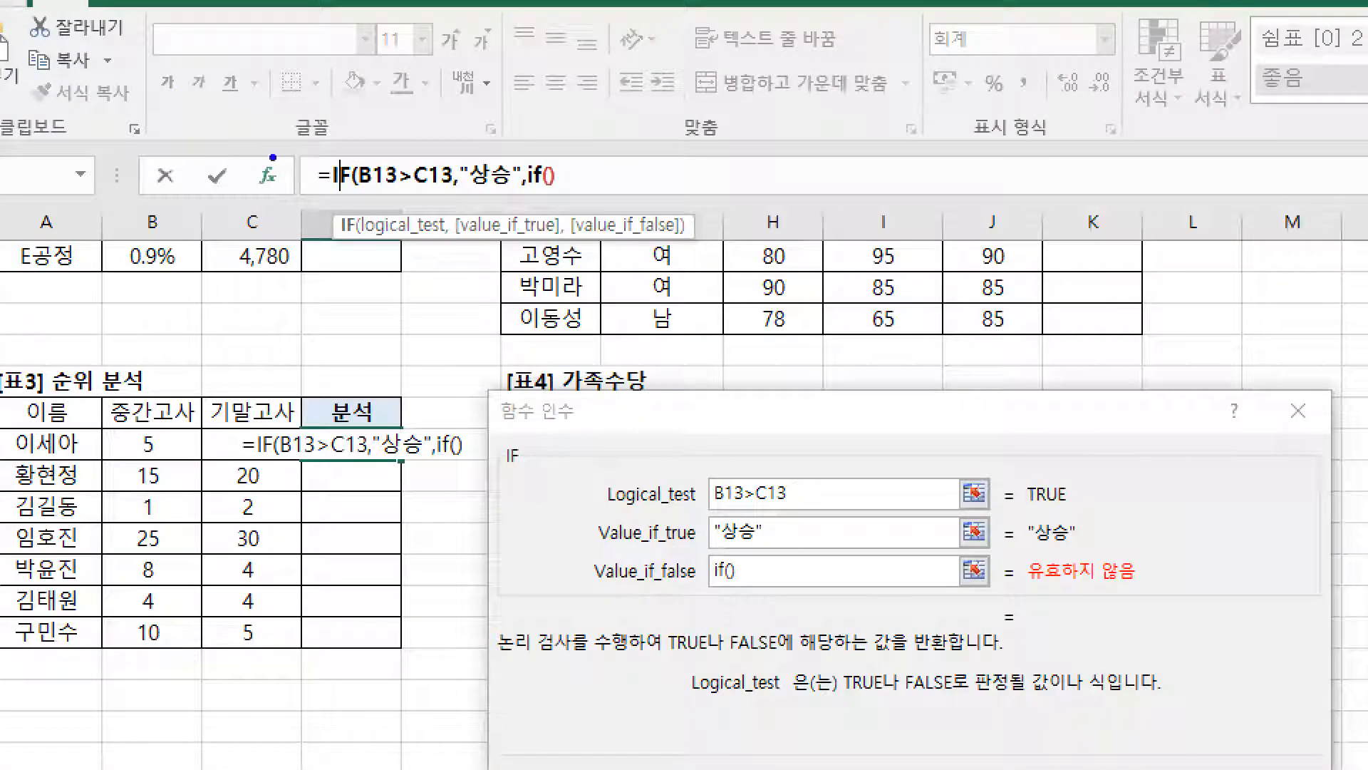
drag(195, 128, 182, 147)
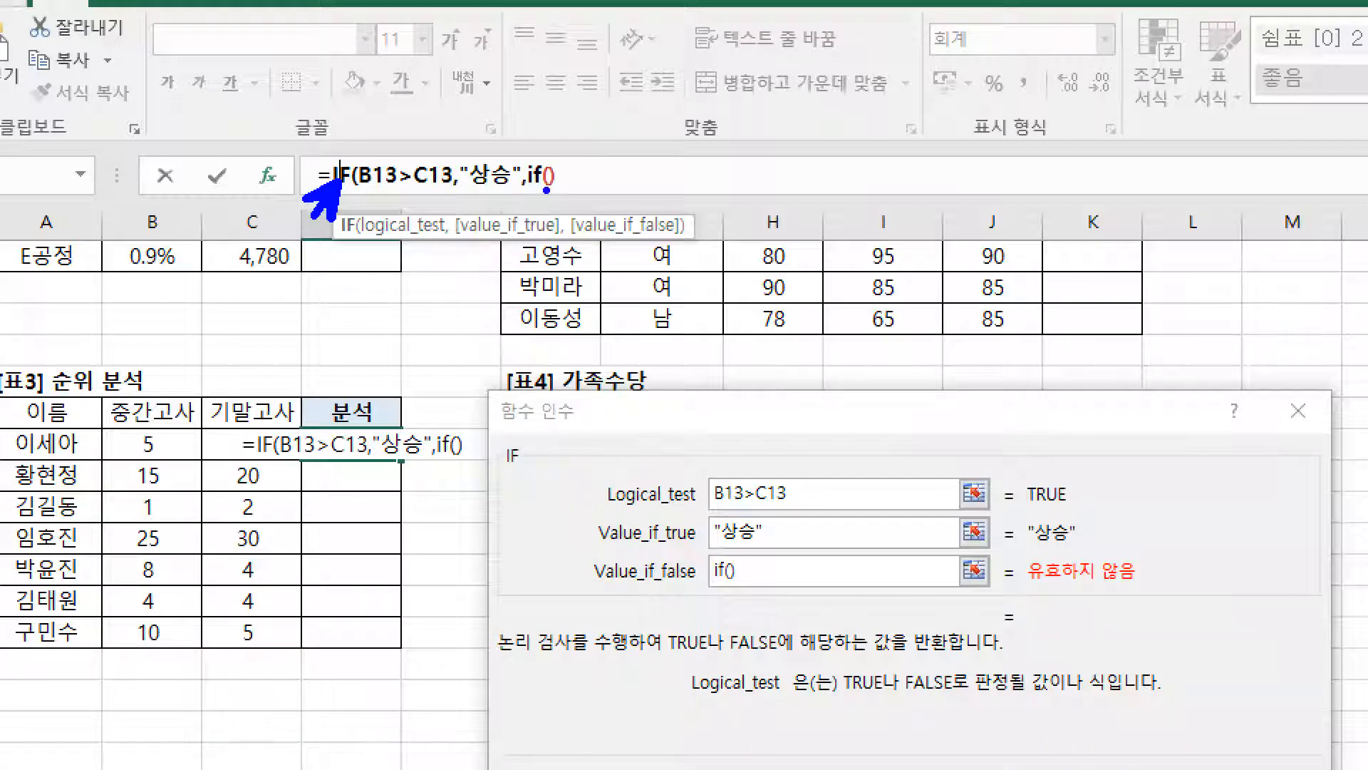
Step: Switch the Function Arguments dialog to the nested IF through the inner if() in the formula text
drag(546, 184, 486, 264)
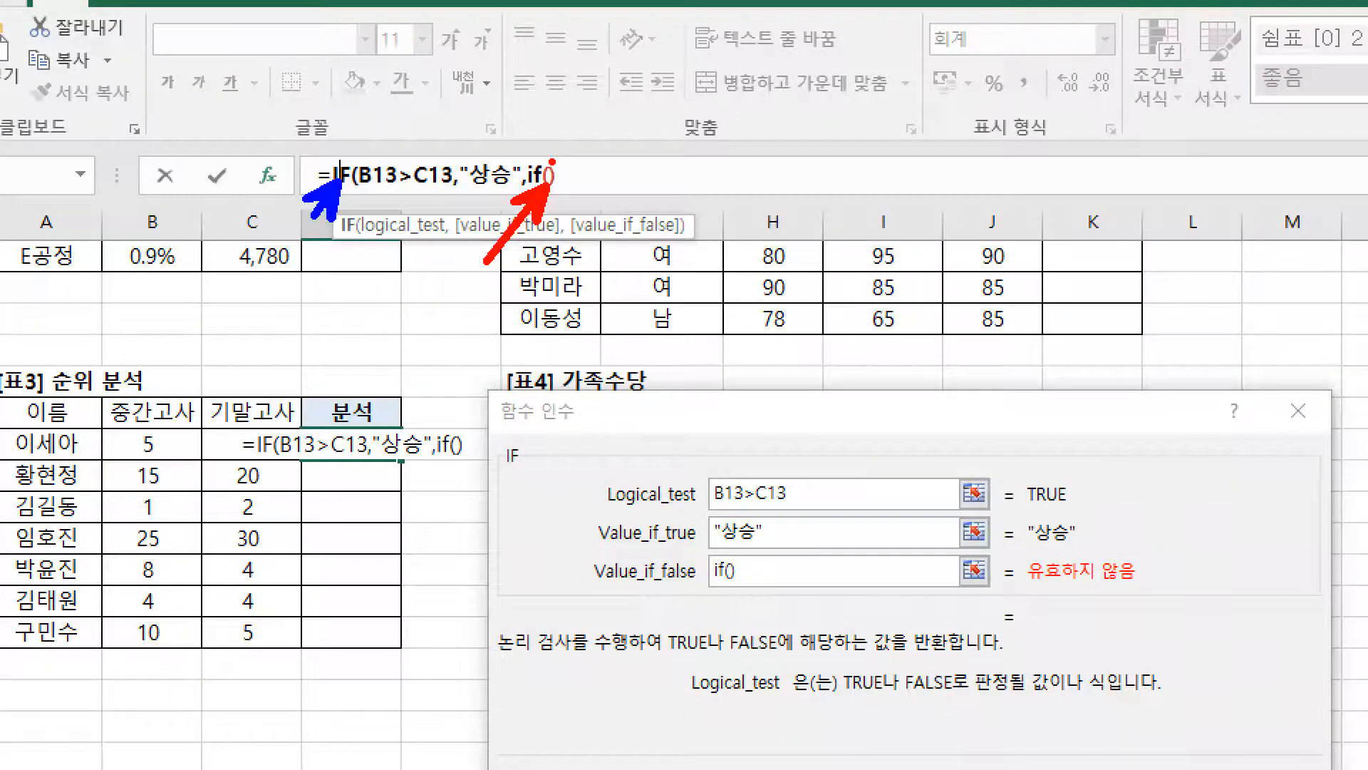
key(Escape)
click(305, 126)
drag(594, 194, 558, 276)
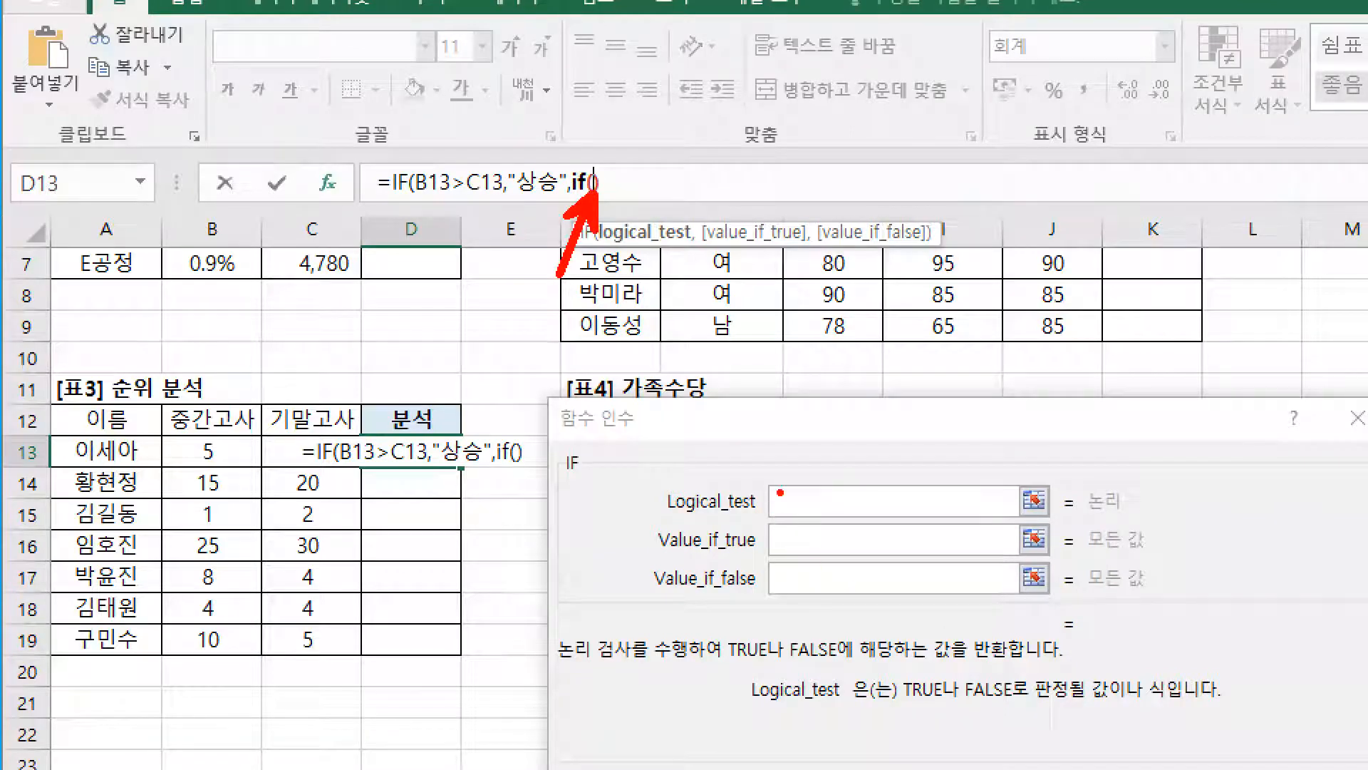
drag(781, 492, 780, 443)
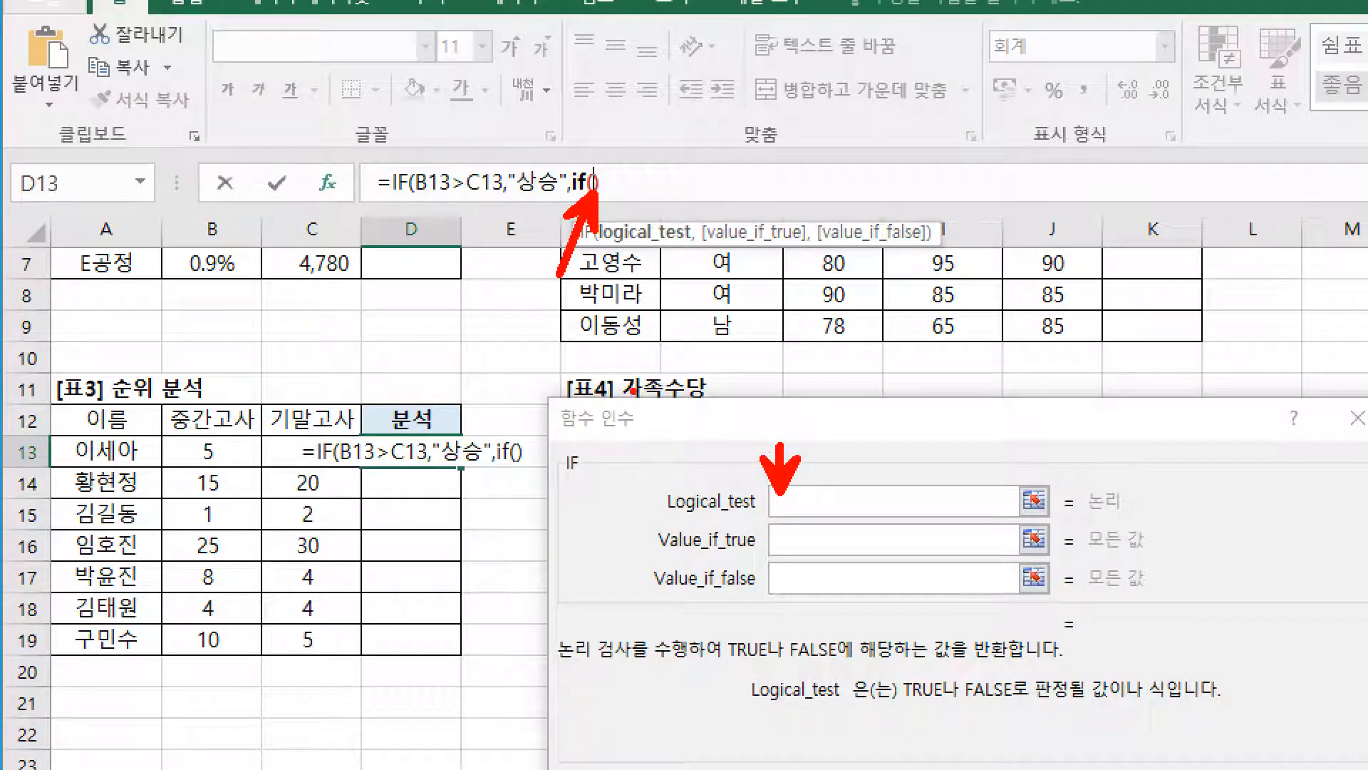
key(b)
drag(771, 520, 865, 521)
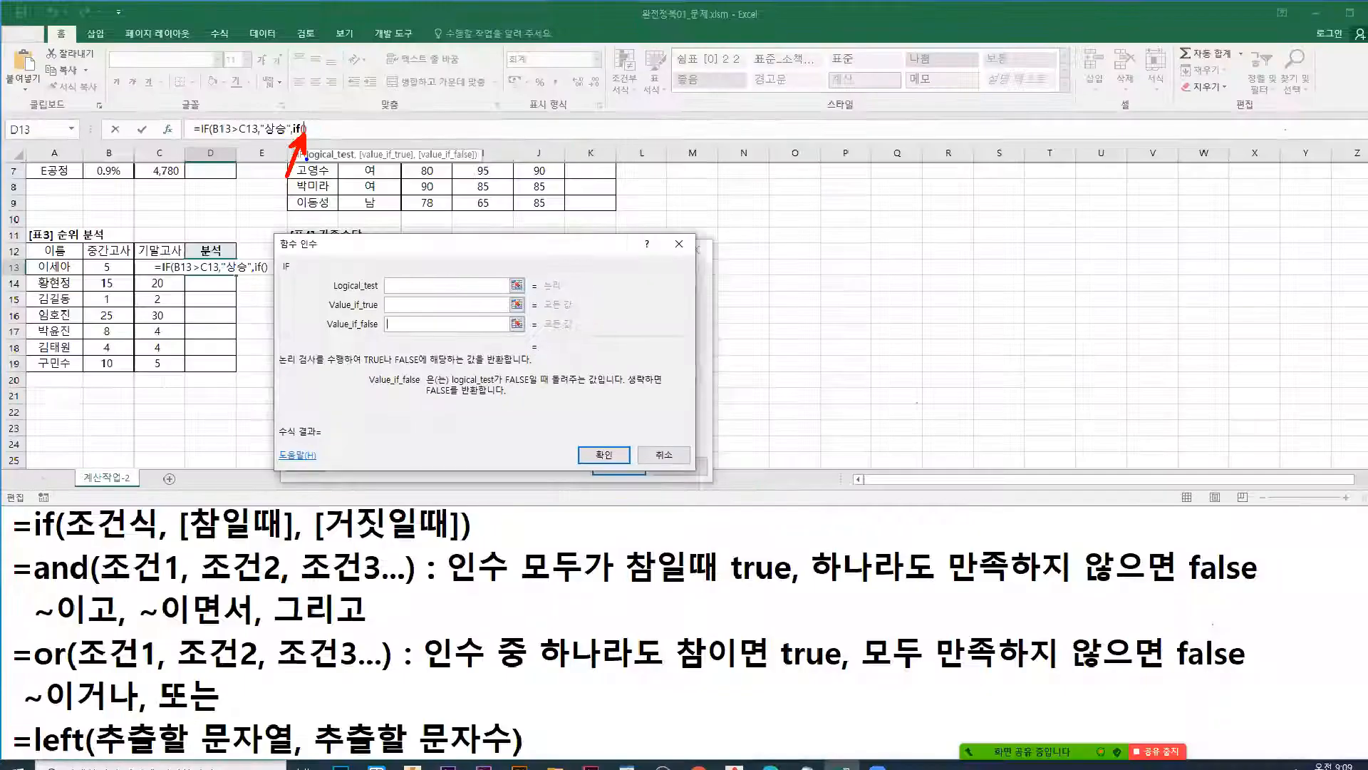
key(Escape)
Step: Set the nested IF's Logical_test argument to B13=C13
click(106, 260)
drag(447, 322, 265, 330)
key(BackSpace)
click(406, 288)
click(121, 262)
text(=)
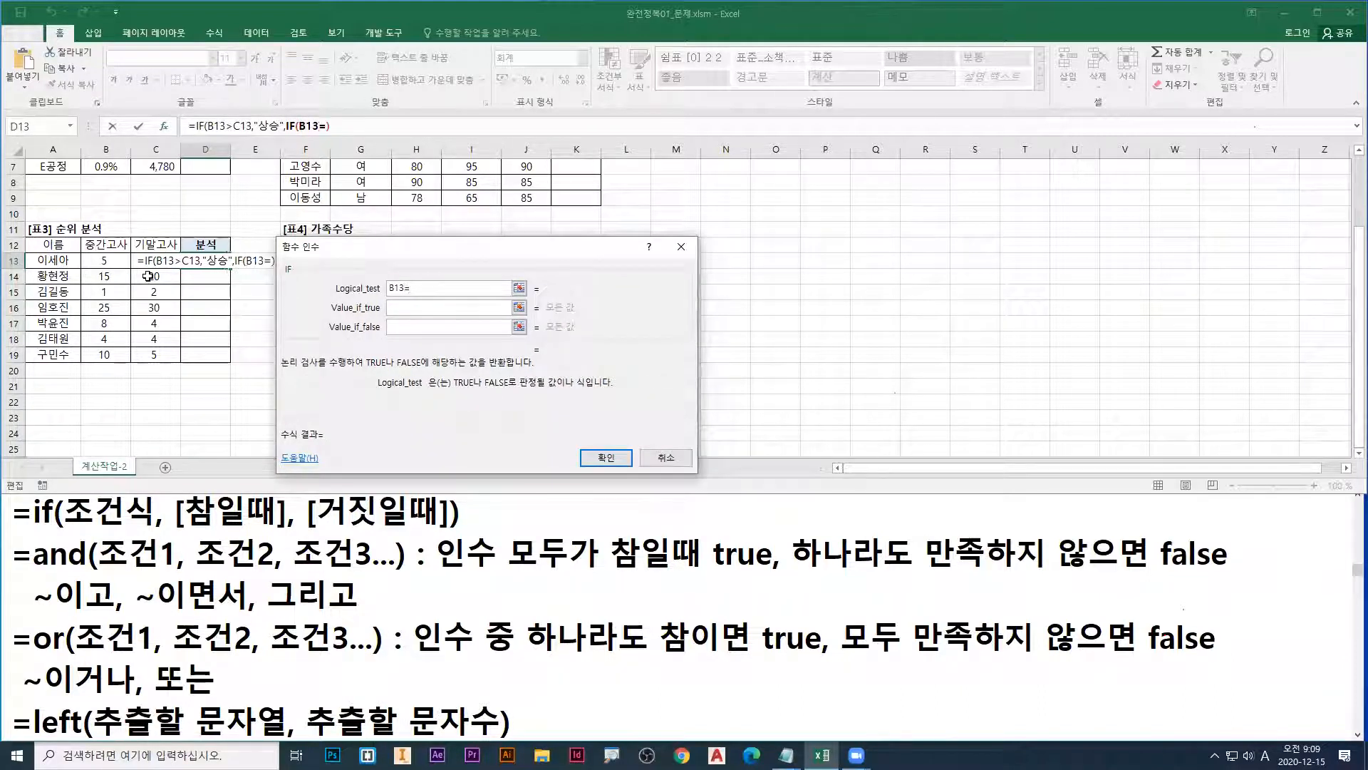
click(151, 261)
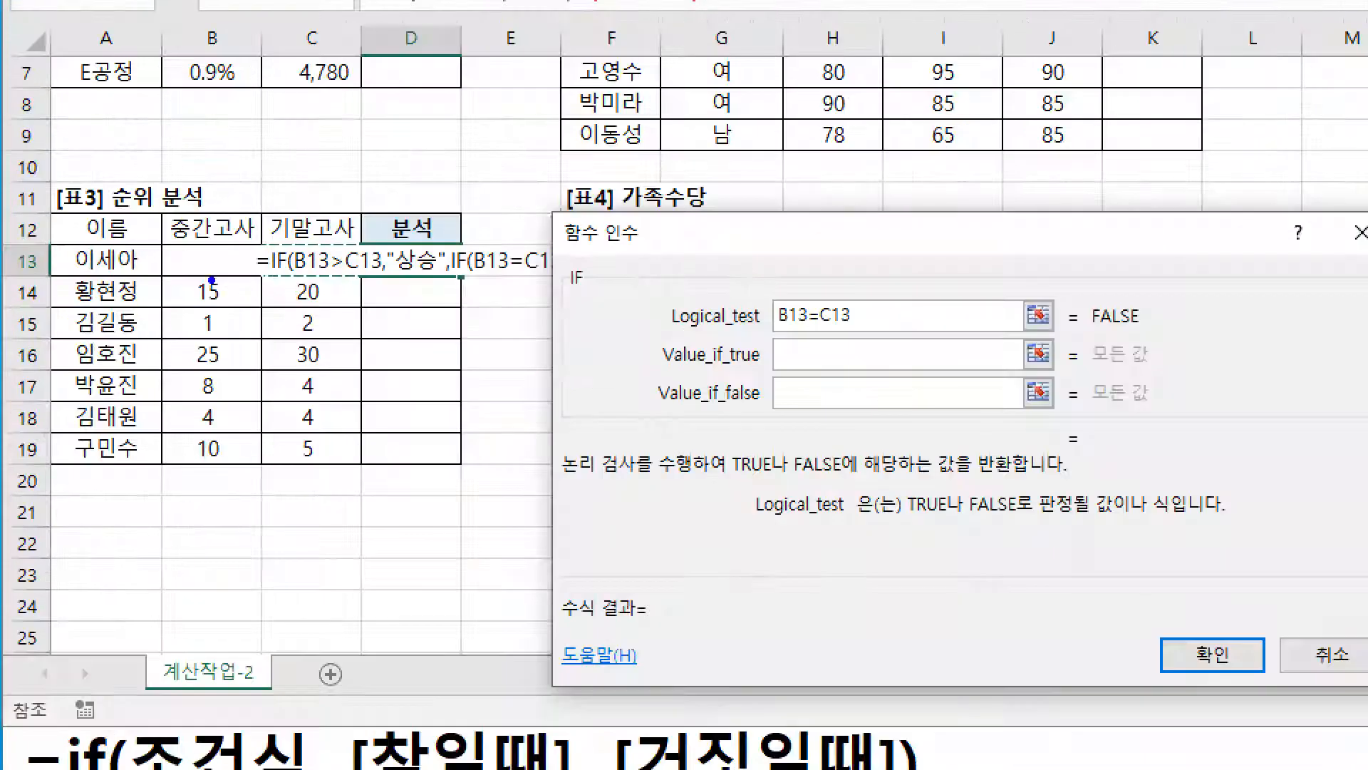
Step: Set the nested IF's Value_if_true argument to 유지 and its Value_if_false argument to 하락
mouse_move(184, 280)
mouse_down()
mouse_move(259, 280)
mouse_move(322, 305)
mouse_up()
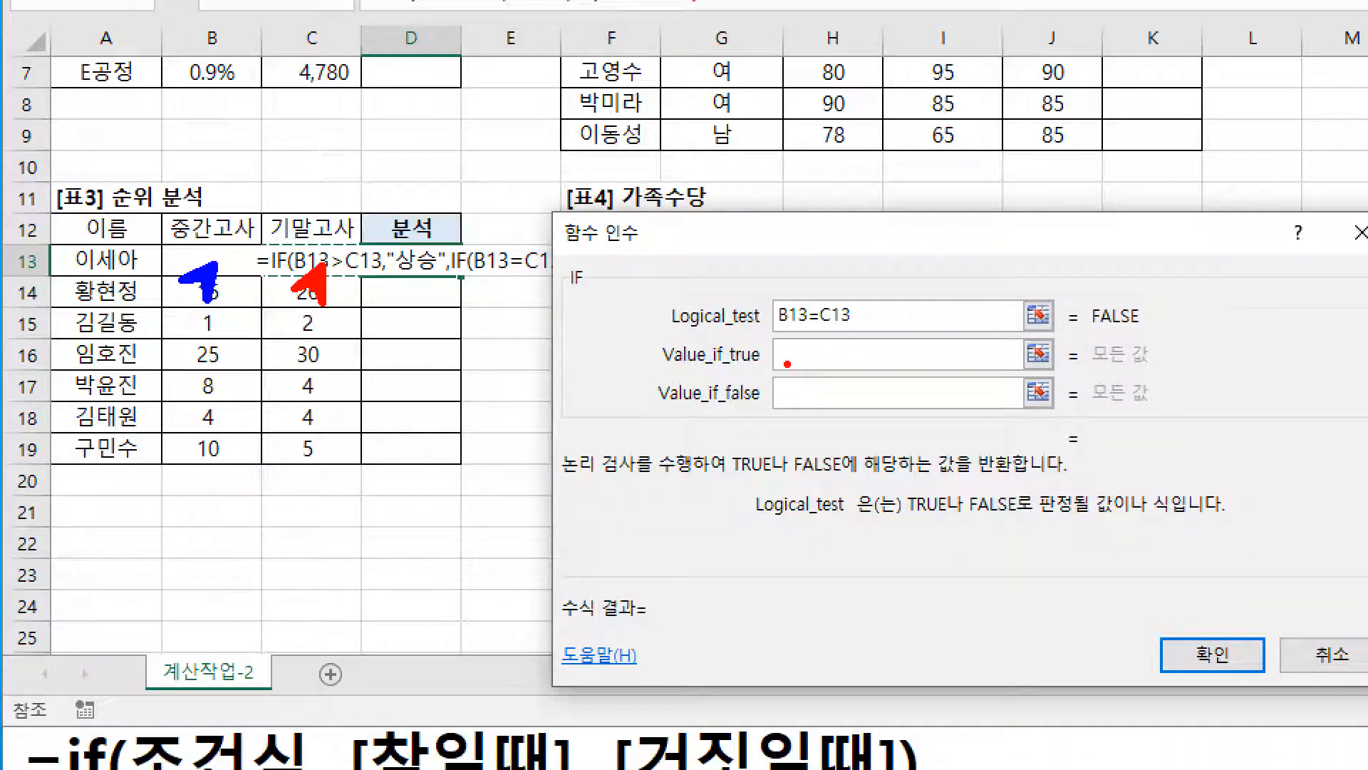
drag(786, 364, 744, 368)
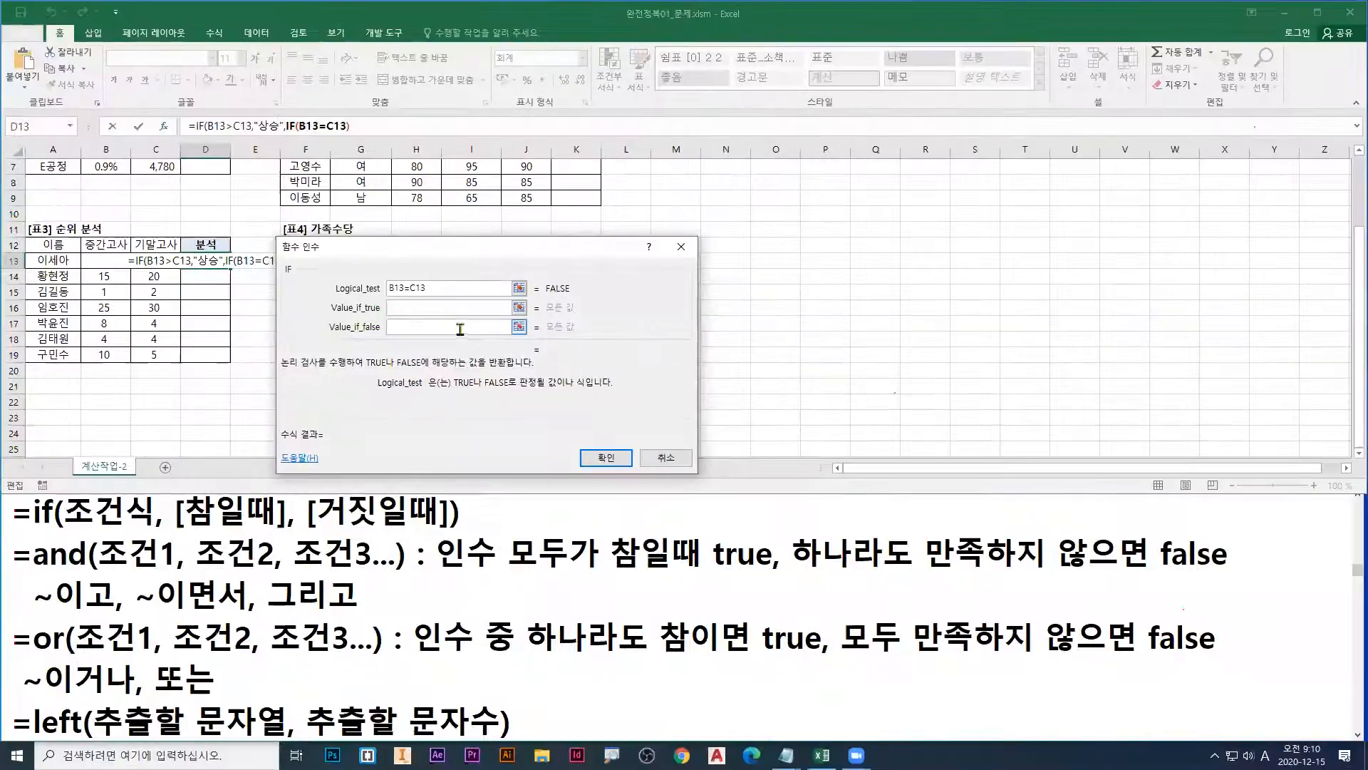
click(912, 355)
text(d)
key(BackSpace)
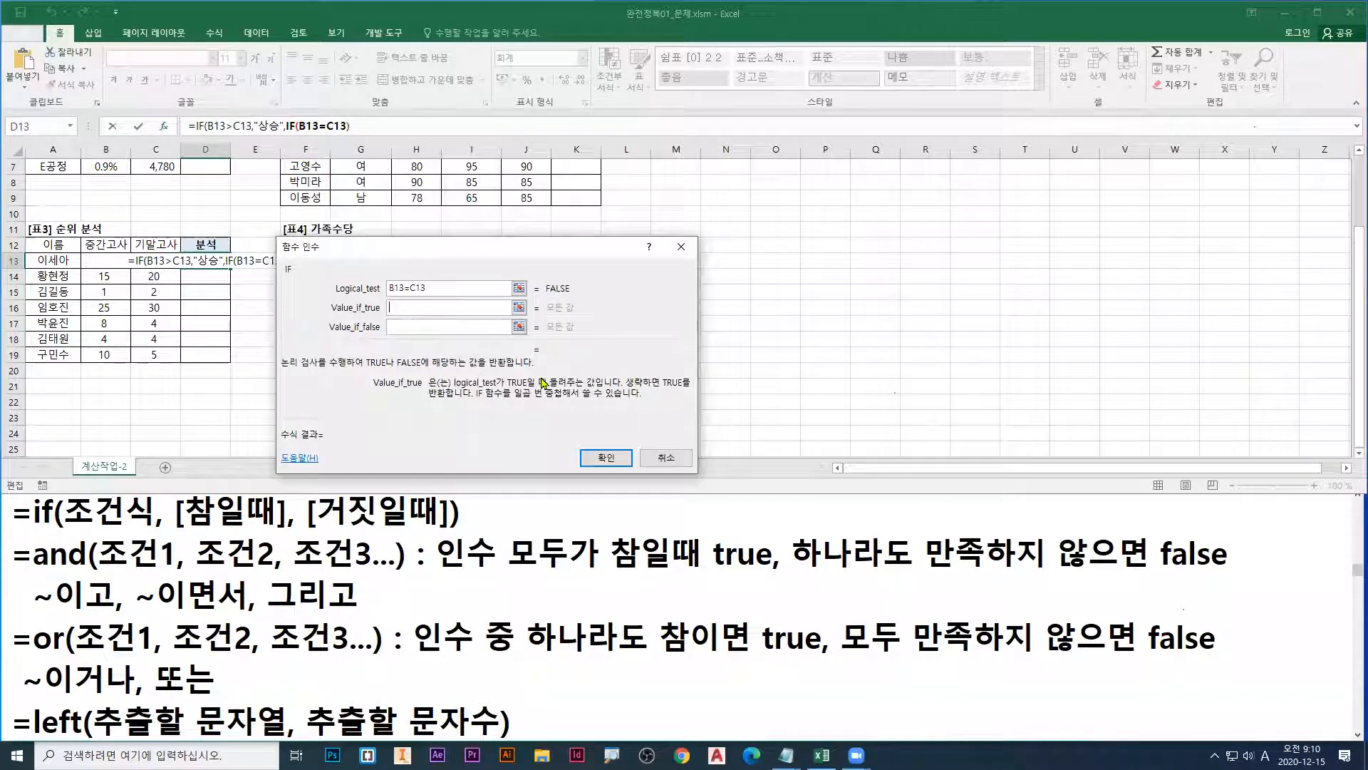
key(Hangul)
text(유지)
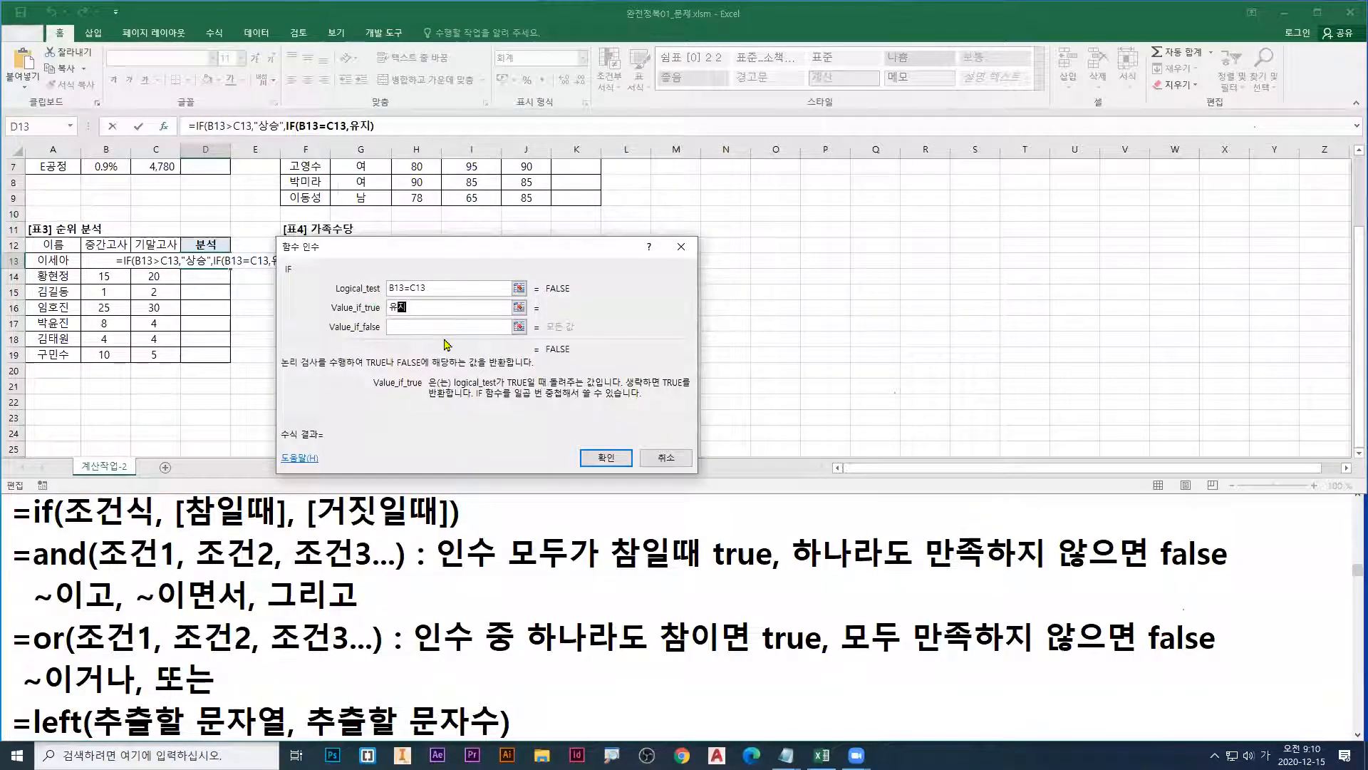
key(Tab)
text(하락)
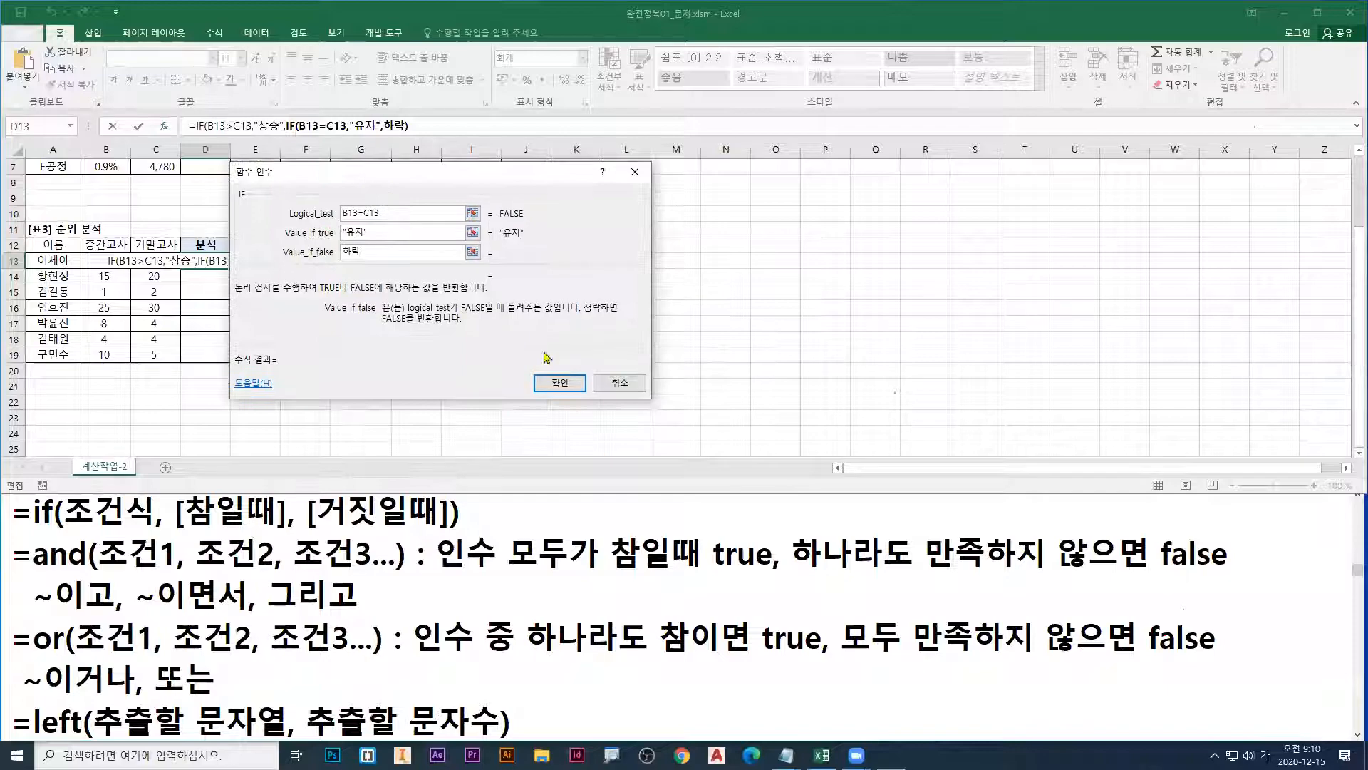
key(Tab)
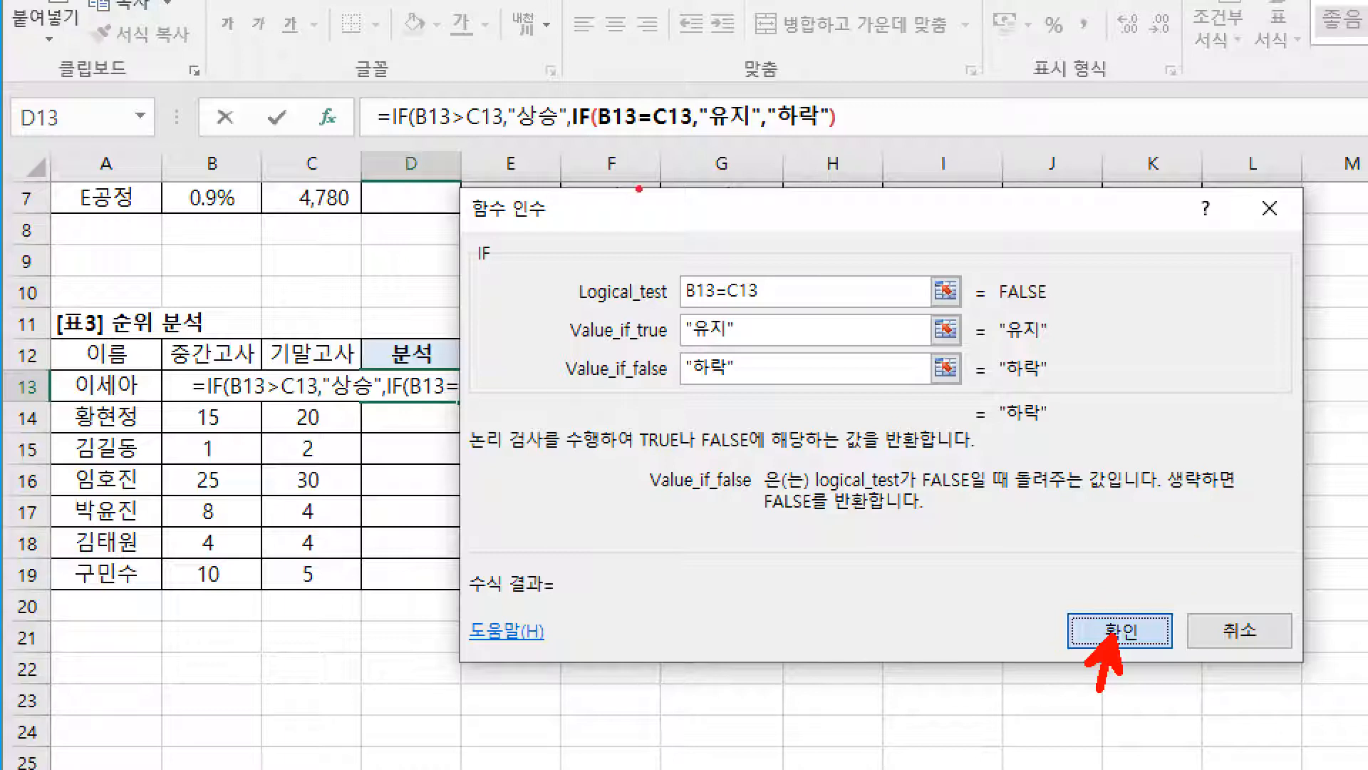
Step: Confirm the nested IF formula in D13, accepting the proposed closing-parenthesis correction, and fill it down the 분석 column to D19
drag(597, 101, 597, 141)
drag(826, 97, 825, 136)
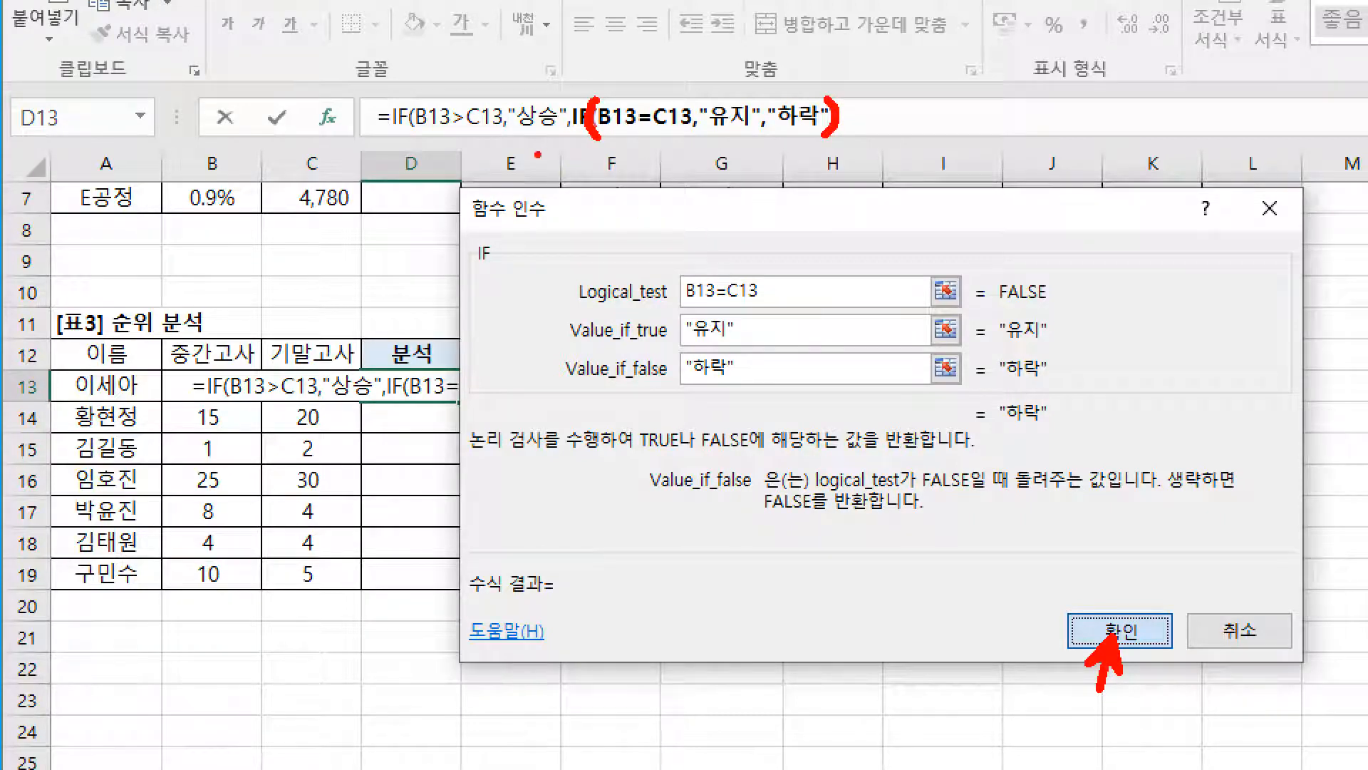
mouse_move(423, 91)
mouse_down()
mouse_move(406, 126)
mouse_move(425, 148)
mouse_up()
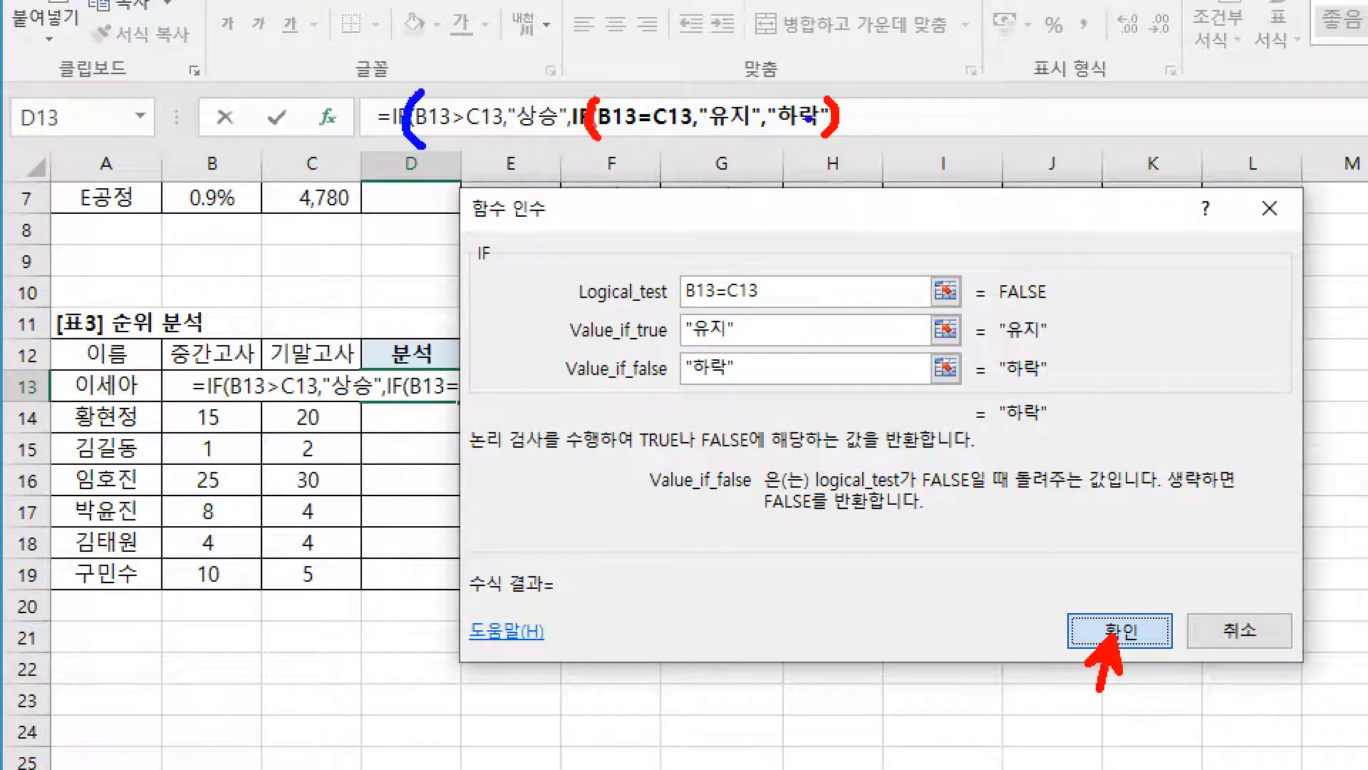
mouse_move(843, 88)
mouse_down()
mouse_move(859, 119)
mouse_move(842, 143)
mouse_up()
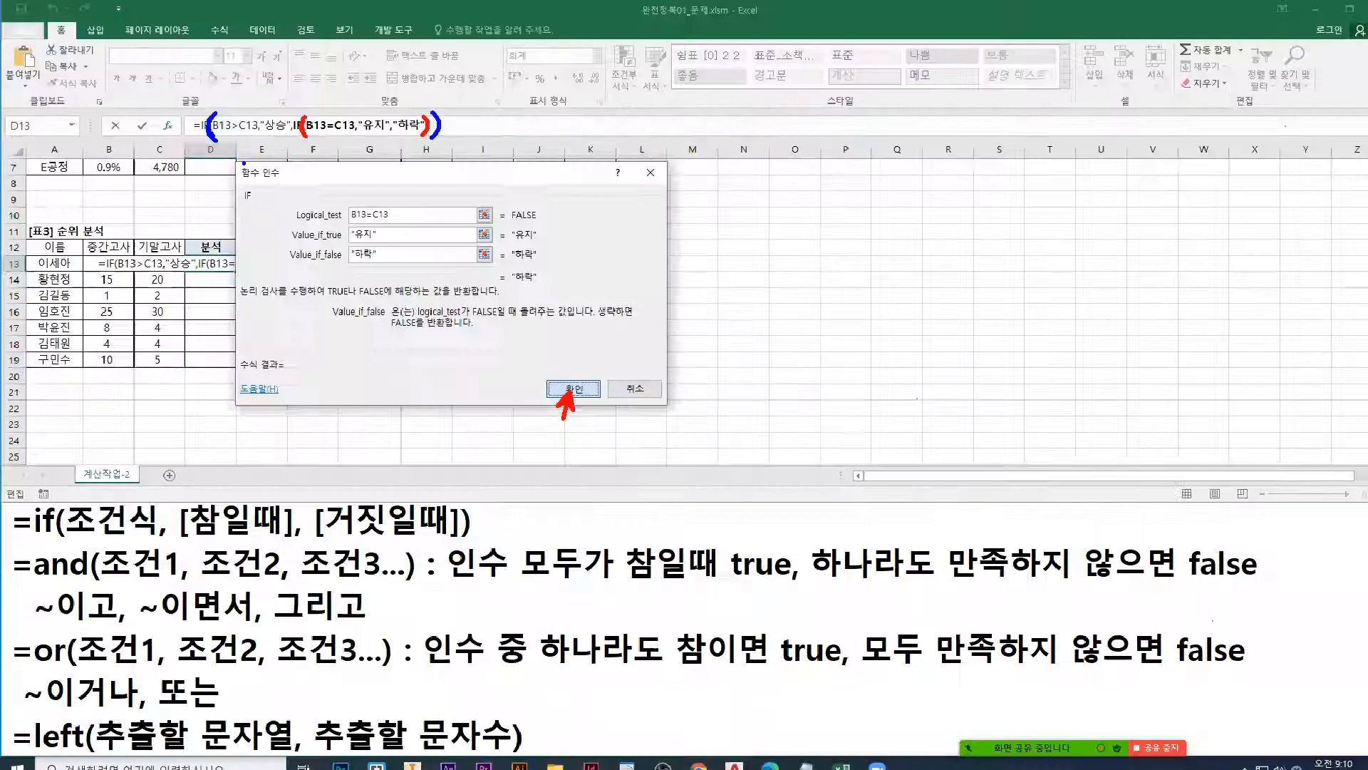
click(1119, 630)
drag(655, 462, 680, 520)
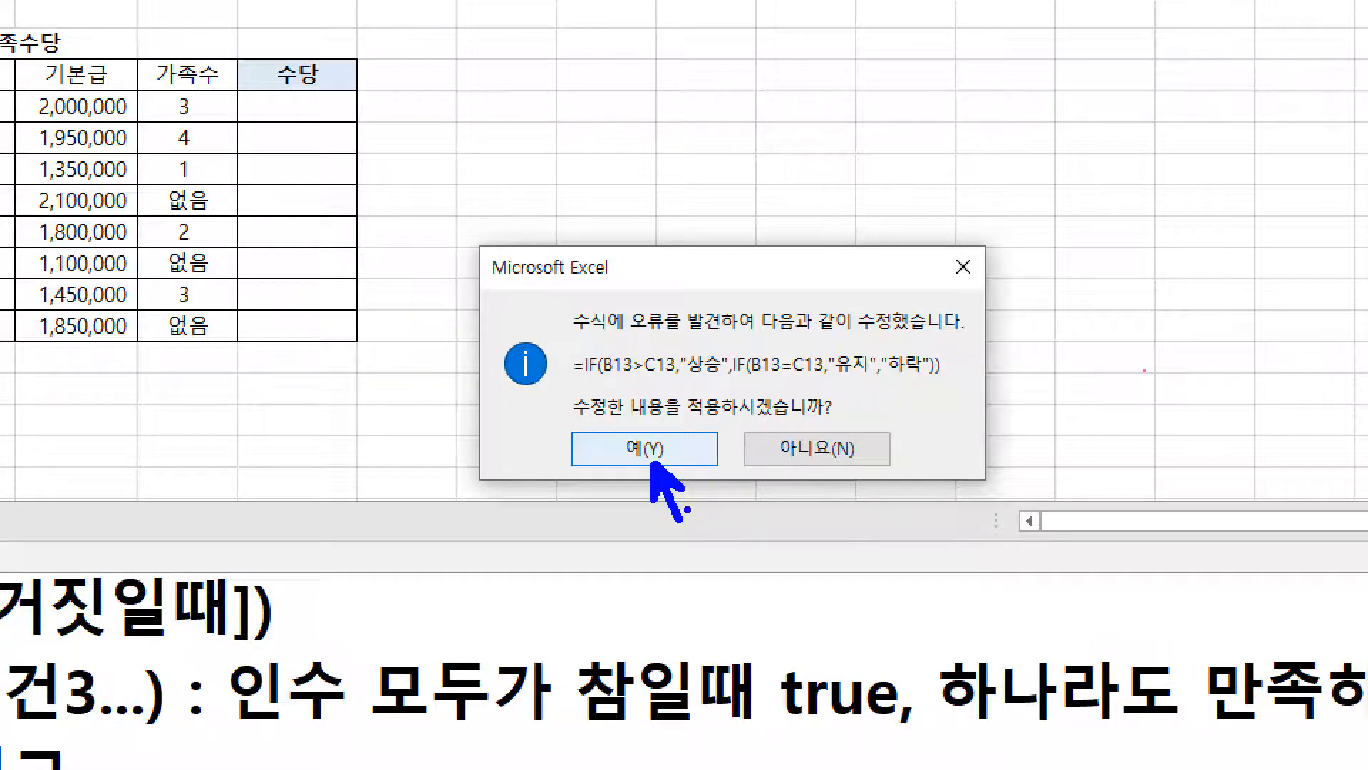
click(938, 376)
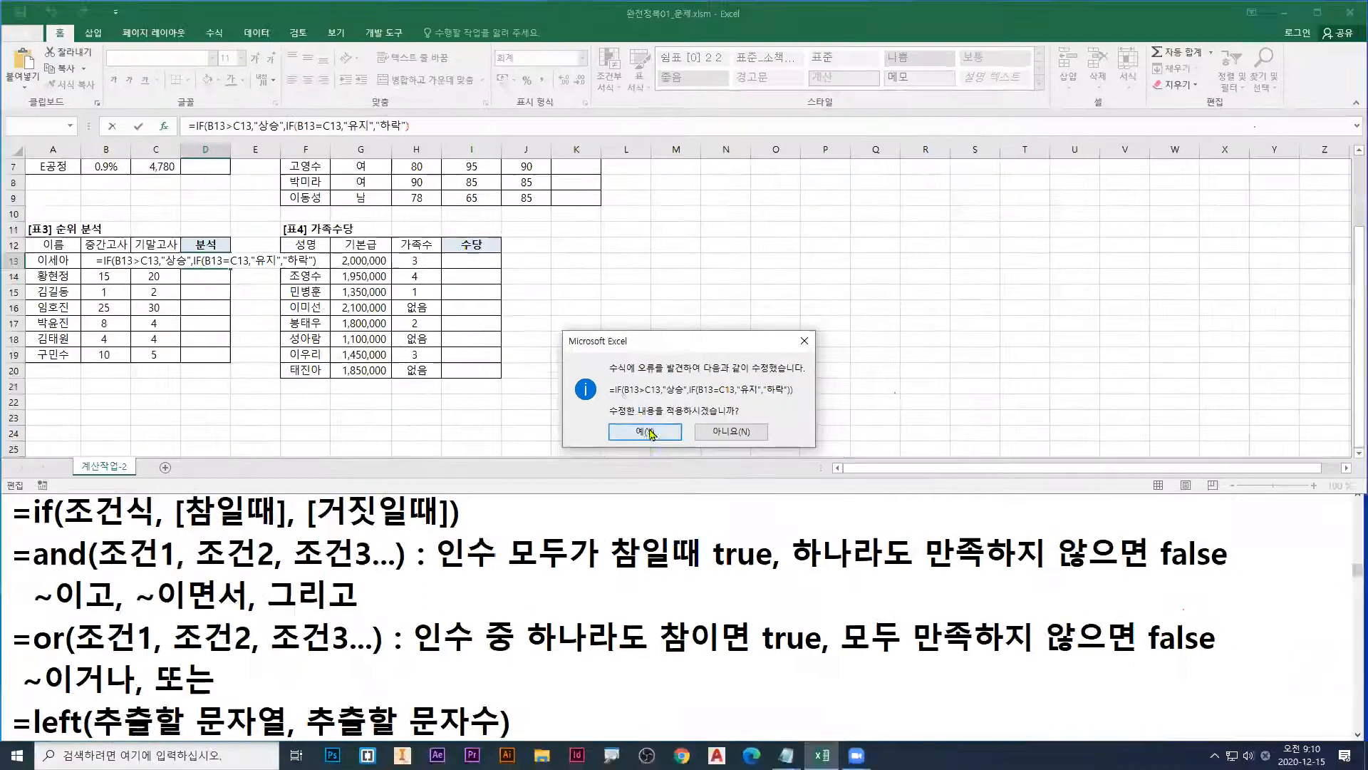
click(645, 432)
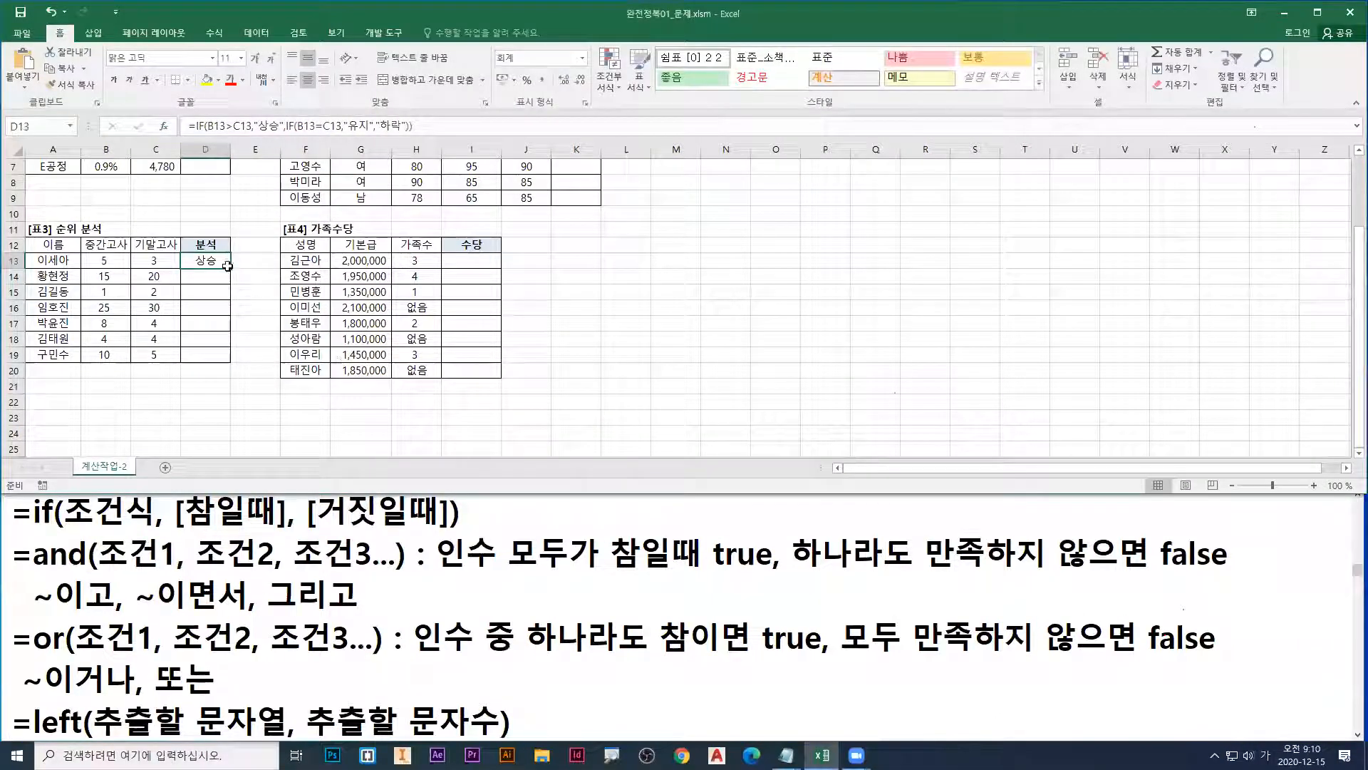
double_click(231, 269)
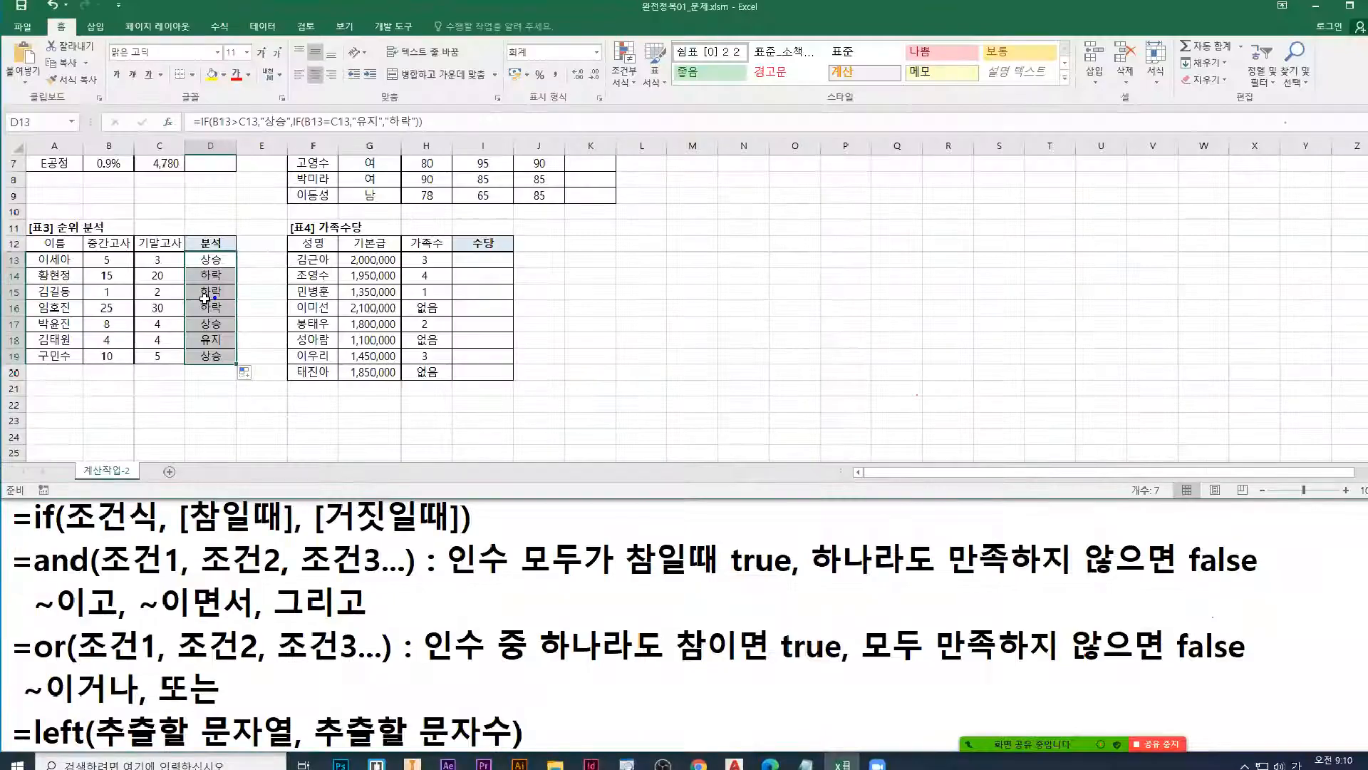
Step: Reopen D13's formula in the Function Arguments dialog and examine the nested IF inside Value_if_false
click(209, 263)
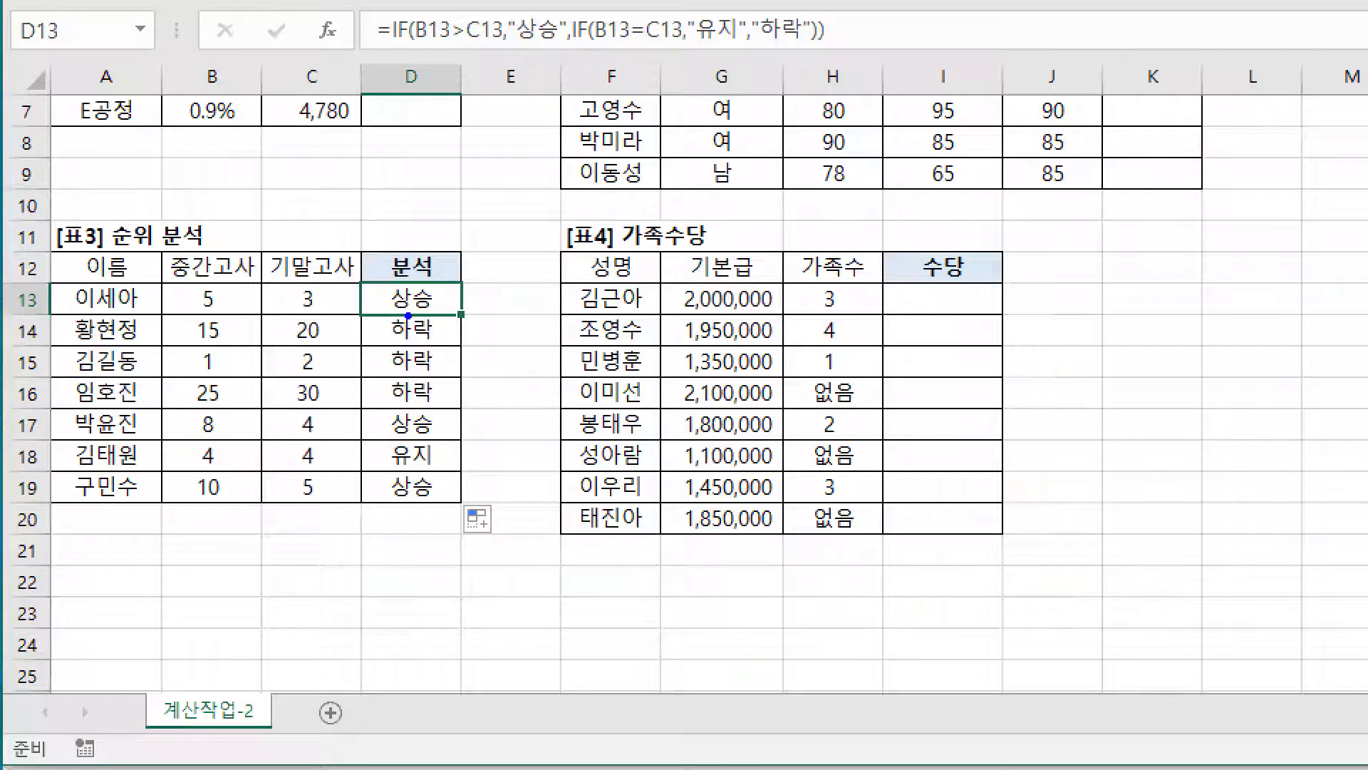
drag(446, 311, 514, 462)
text(tshift + F3)
key(Escape)
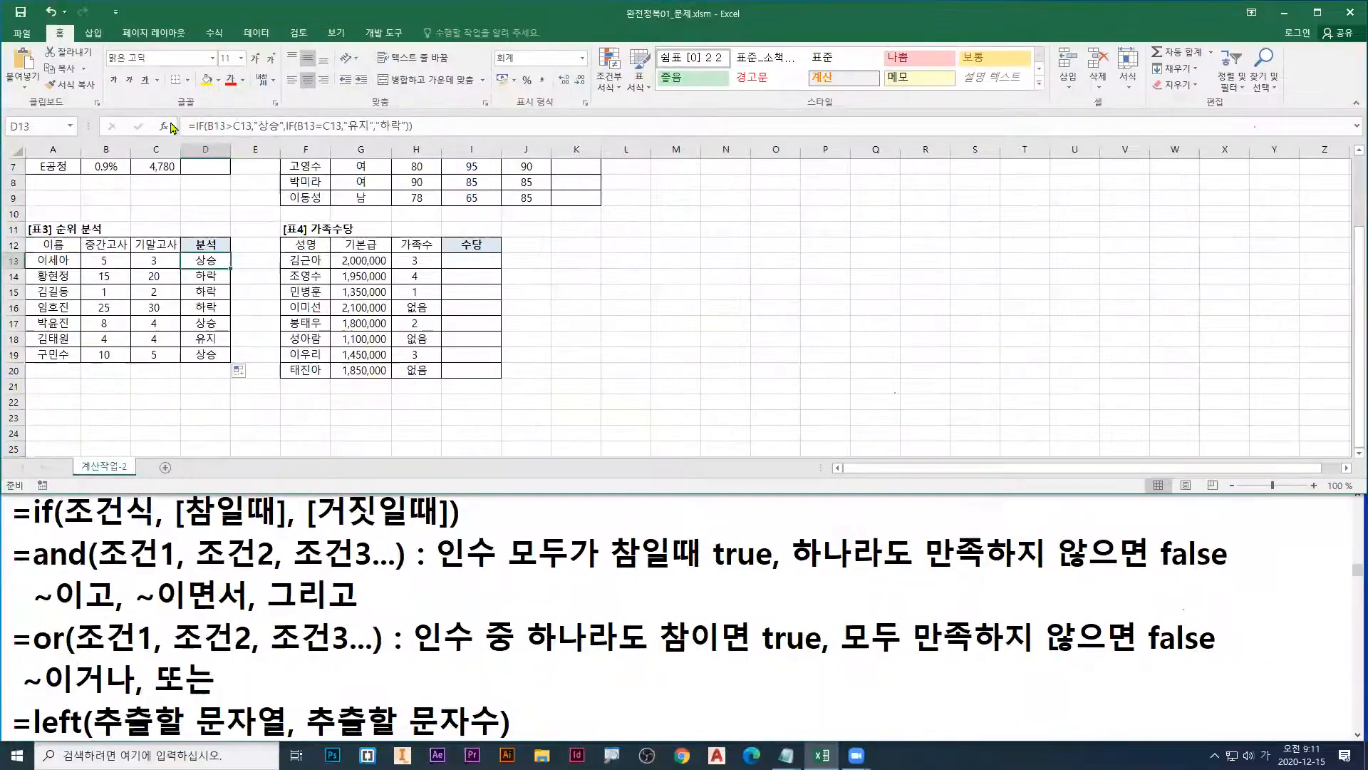
key(shift+F3)
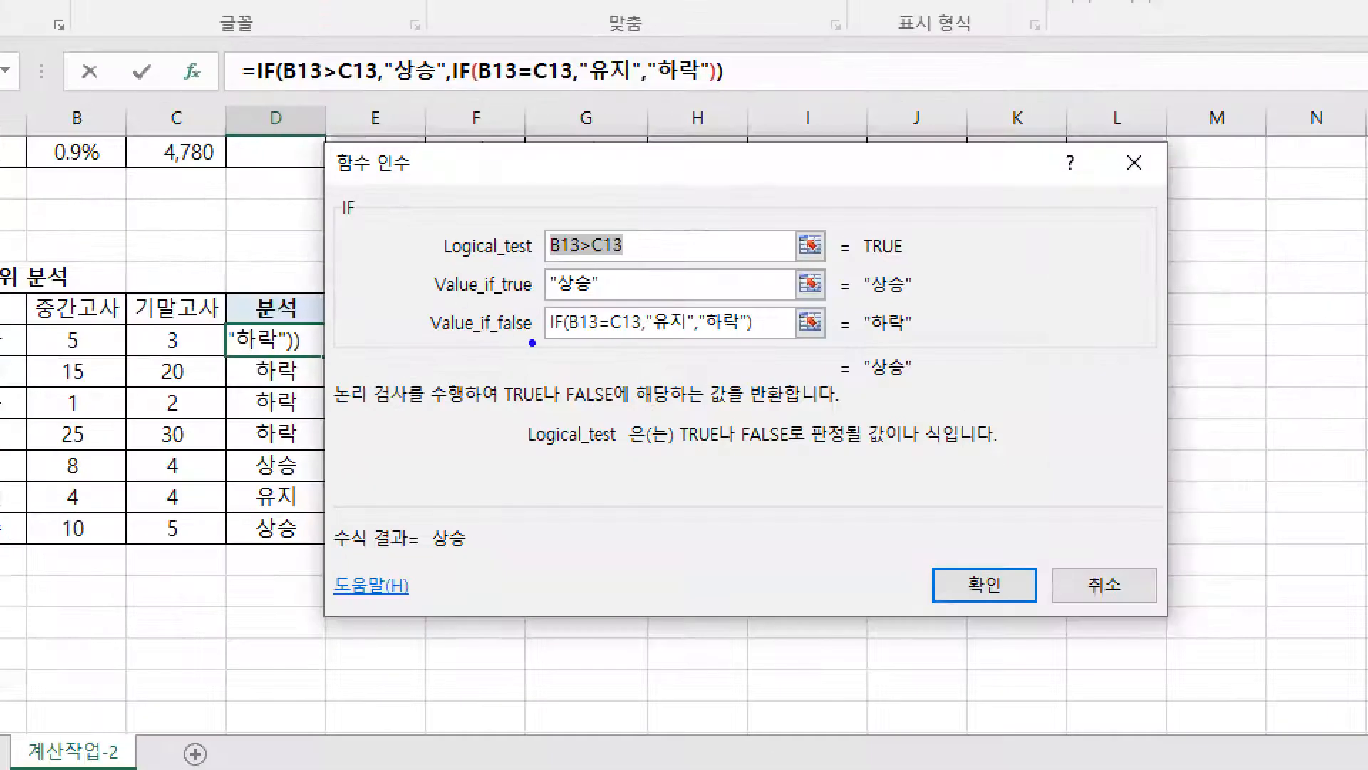
drag(561, 346, 761, 350)
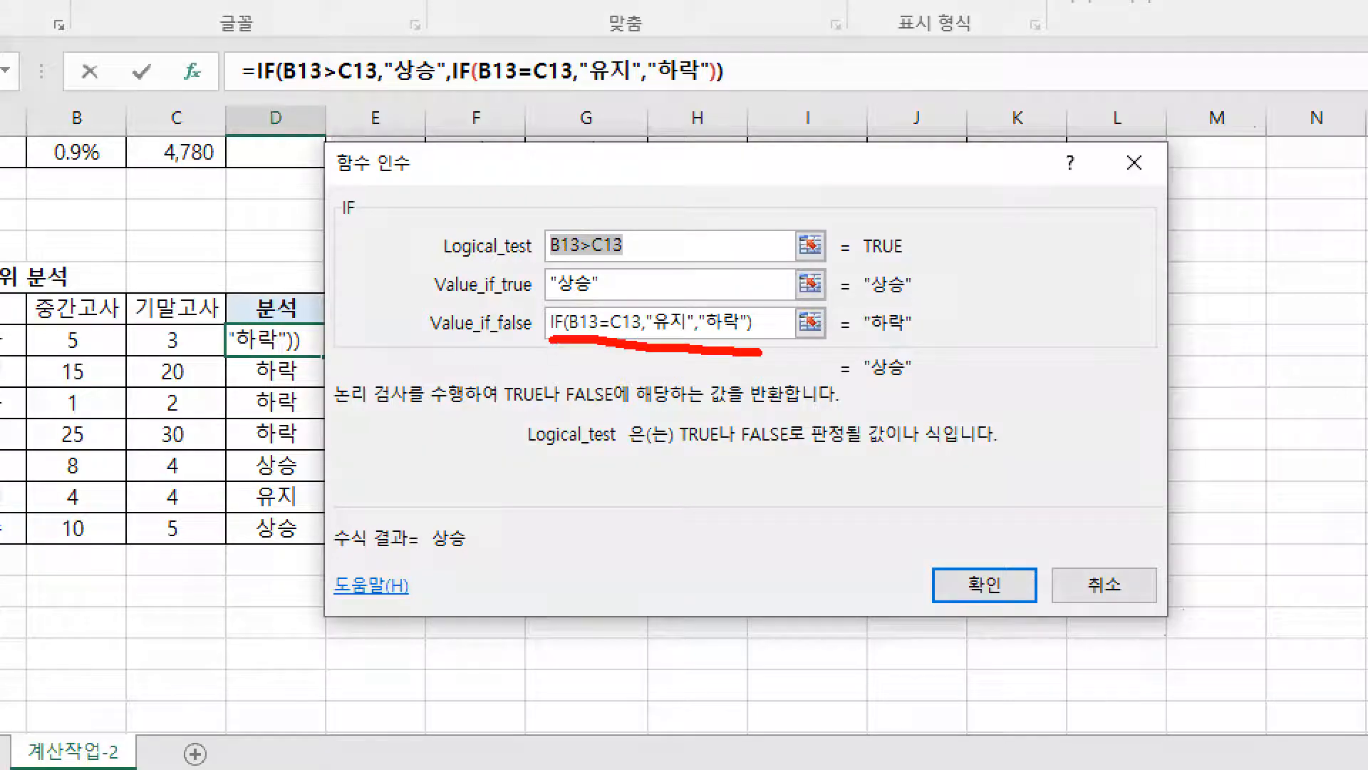
drag(645, 342, 736, 336)
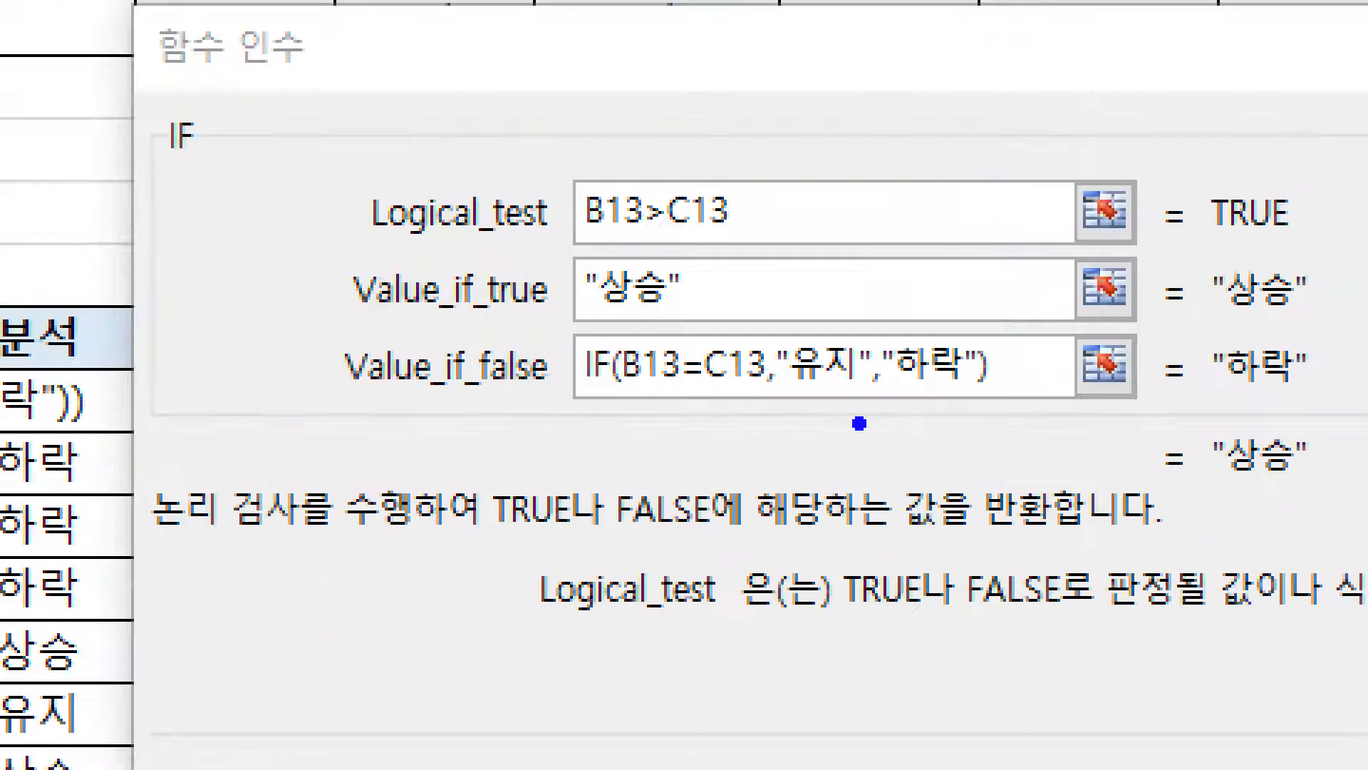
drag(794, 387, 946, 388)
key(g)
key(r)
drag(606, 306, 578, 378)
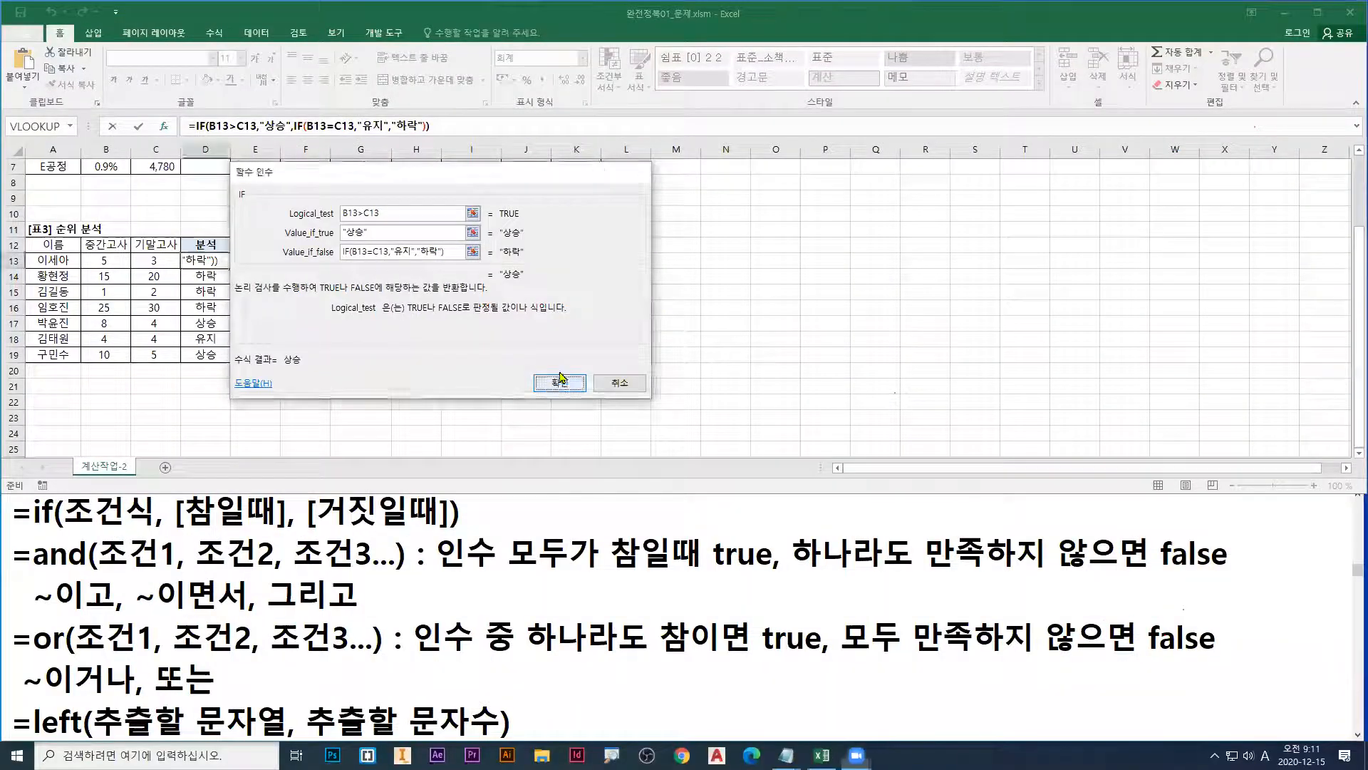
click(574, 391)
Step: Copy D13's formula text, paste it on a new line above =if(조건식, [참일때], [거짓일때]) in the Notepad notes, and return to Excel, leaving cell editing
triple_click(431, 122)
key(ctrl+c)
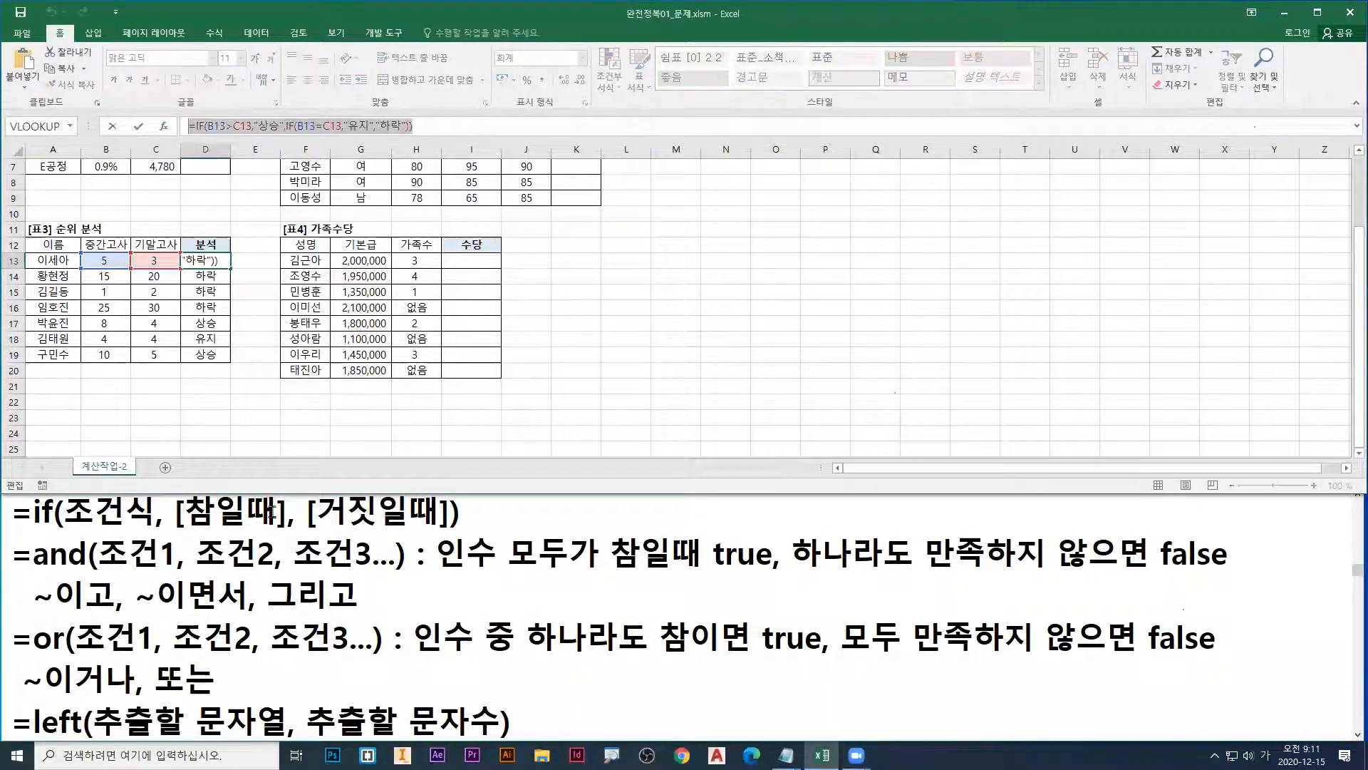
click(14, 503)
key(Return)
key(Up)
key(ctrl+v)
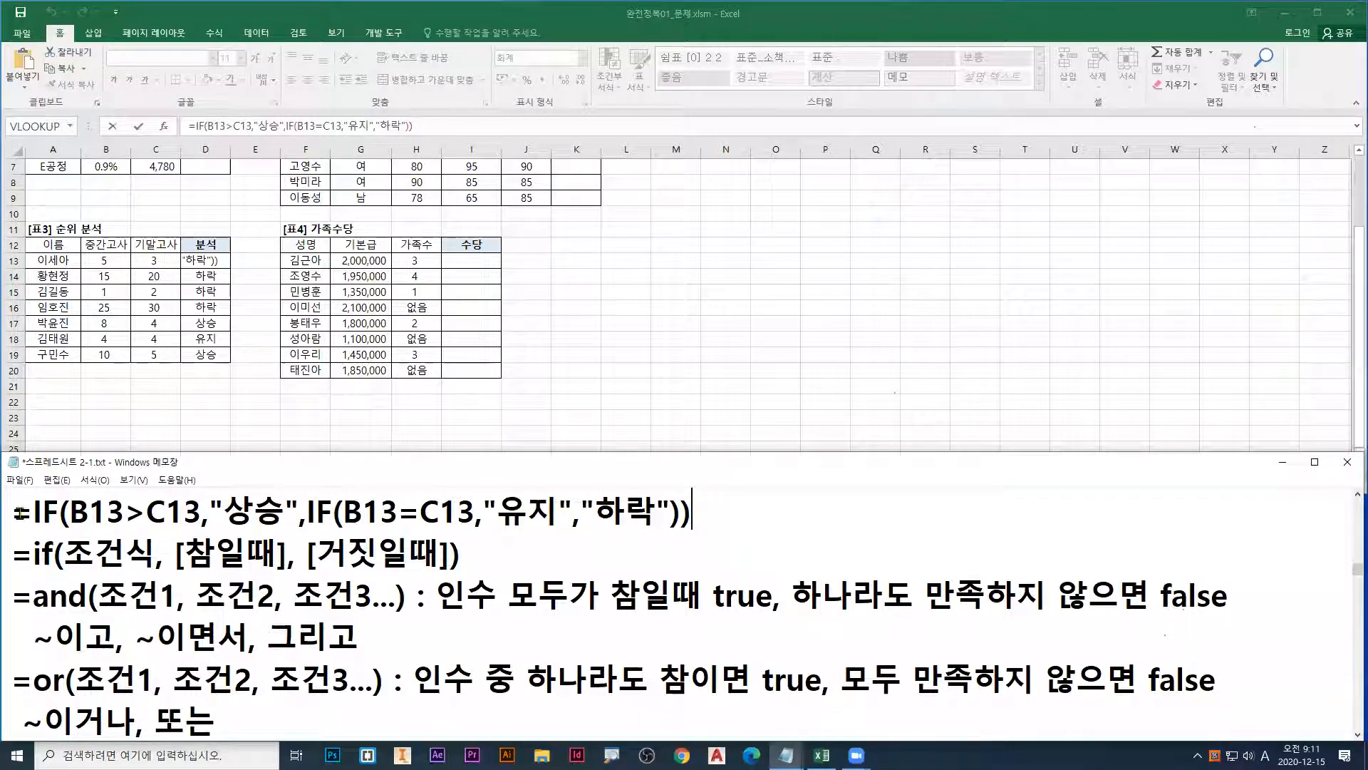
click(475, 259)
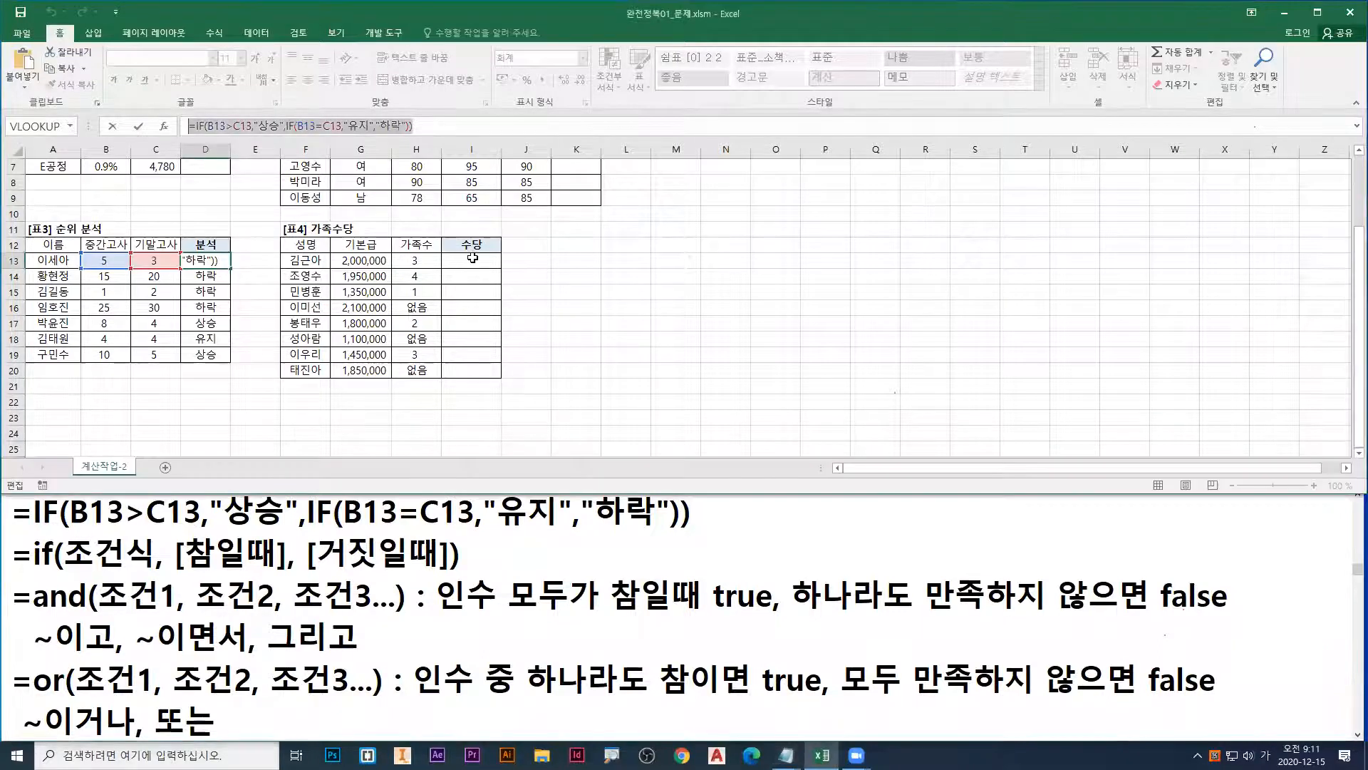
key(Escape)
Step: Enter the formula =H13*100000 in I13, the first 수당 cell of the [표4] 가족수당 table
click(477, 261)
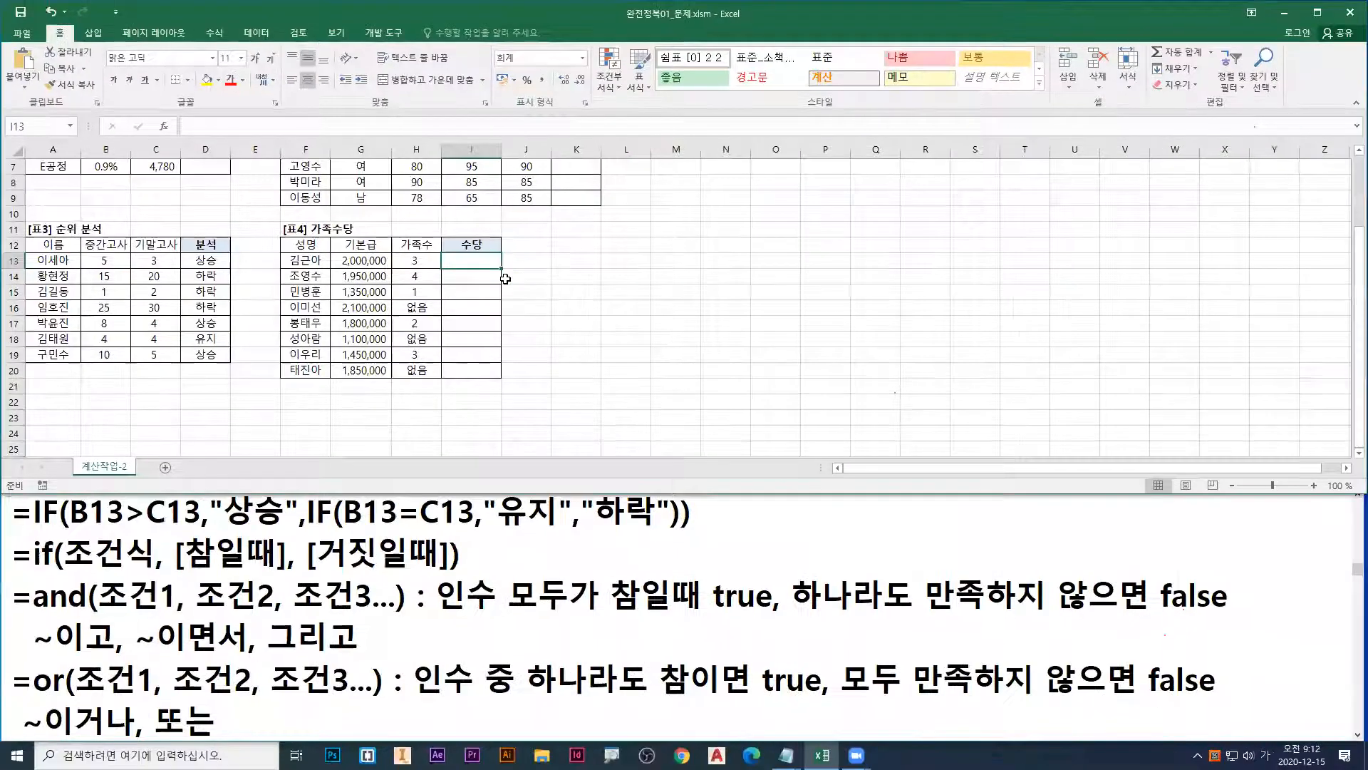
scroll(793, 374, up, 1)
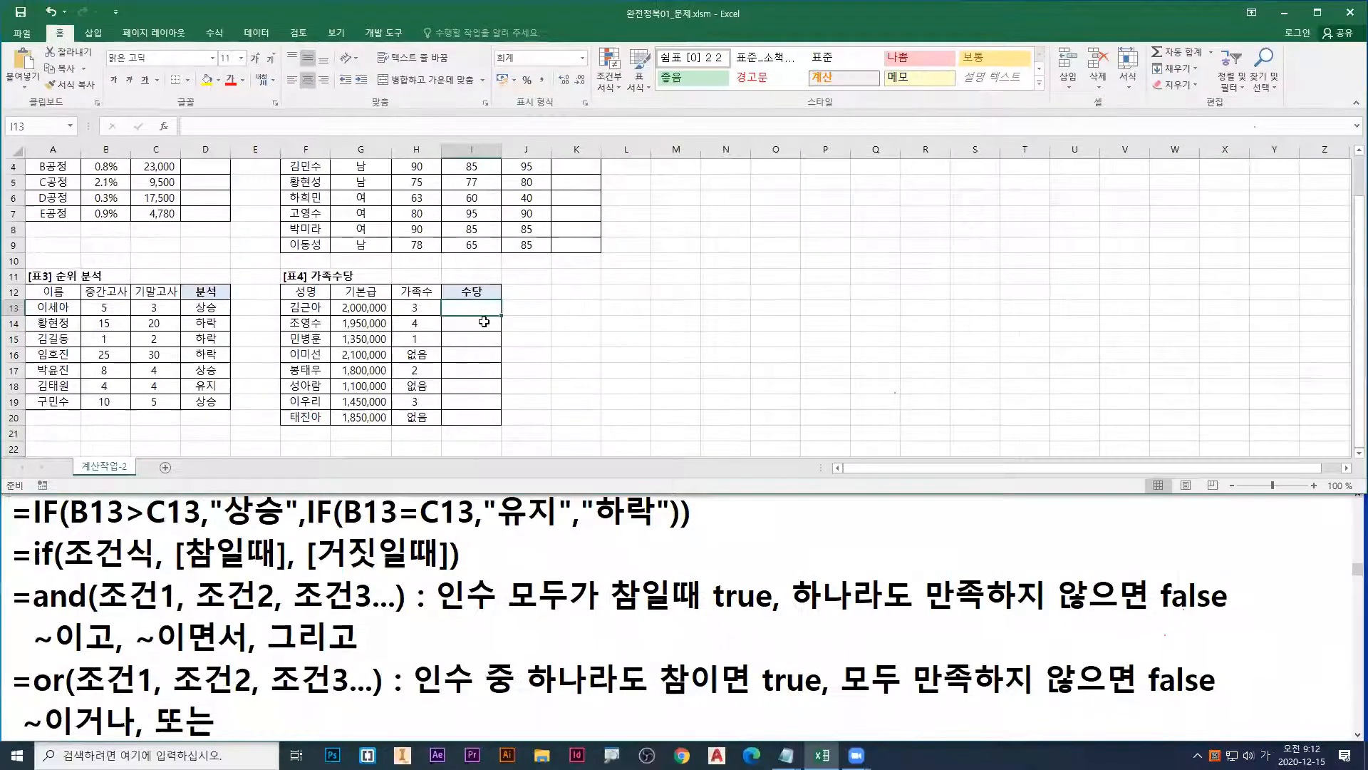
text(=)
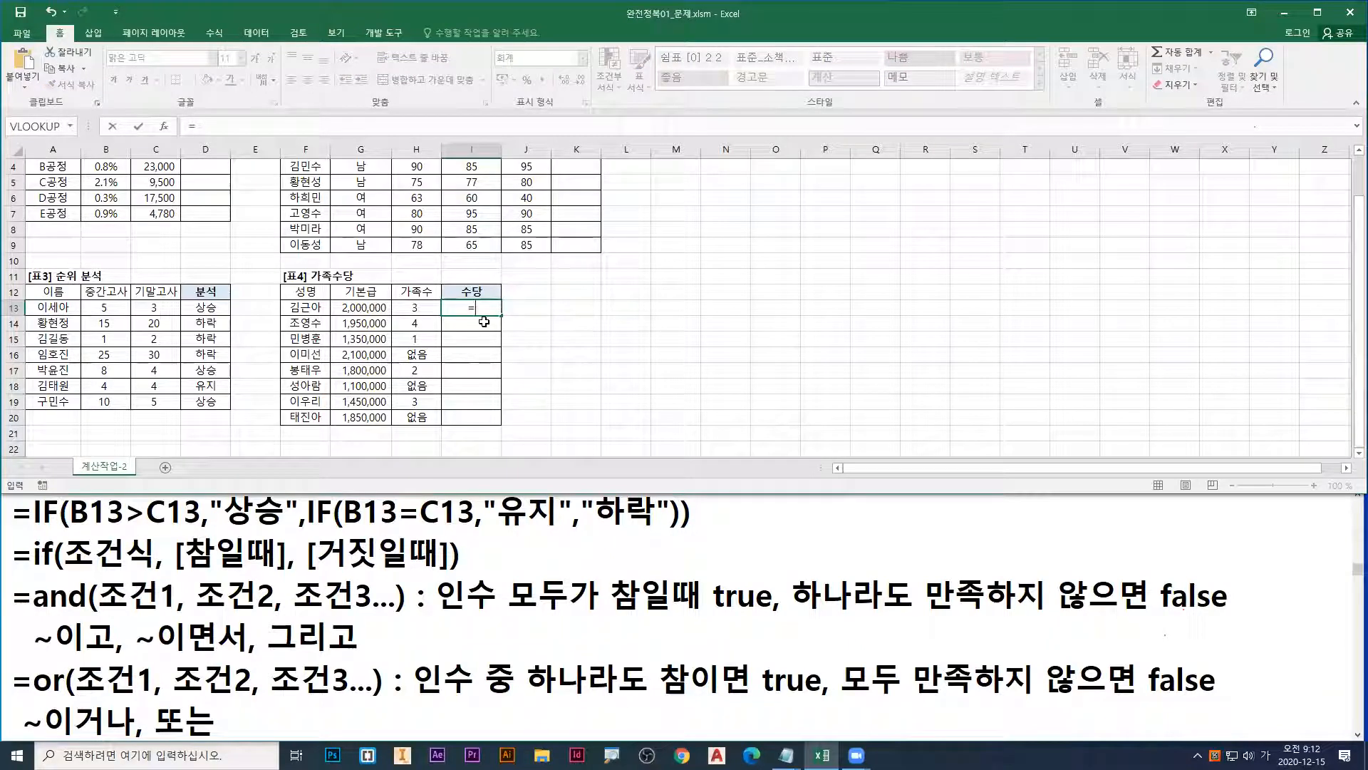
click(421, 310)
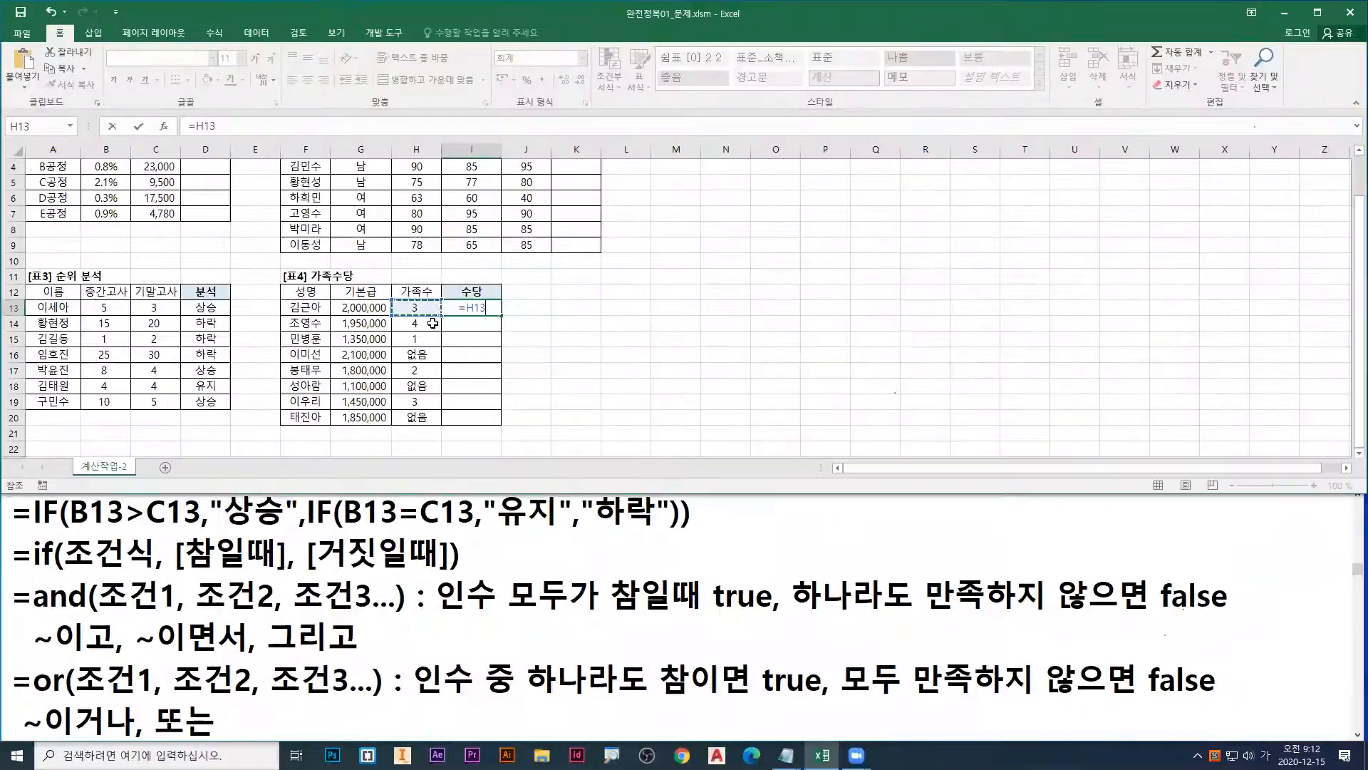
text(*100000)
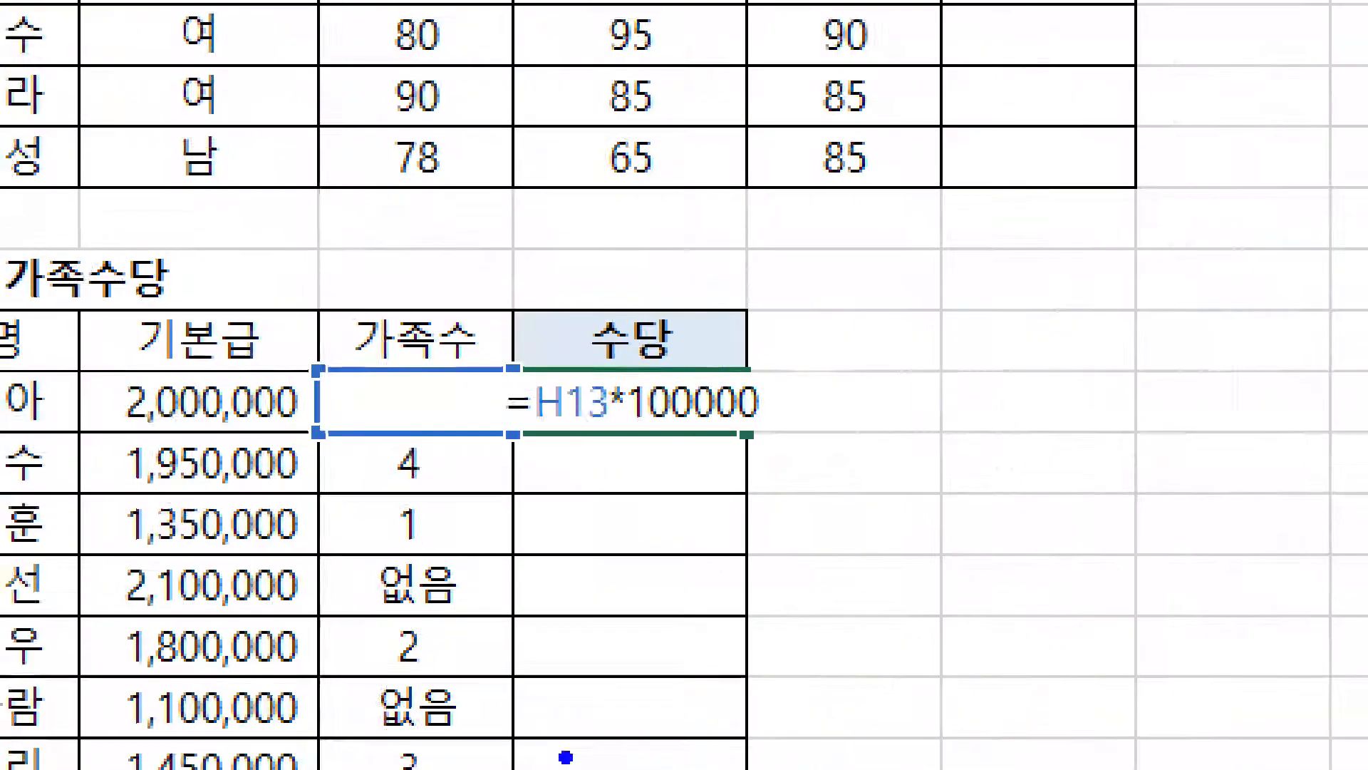
drag(473, 357, 573, 359)
drag(731, 442, 782, 438)
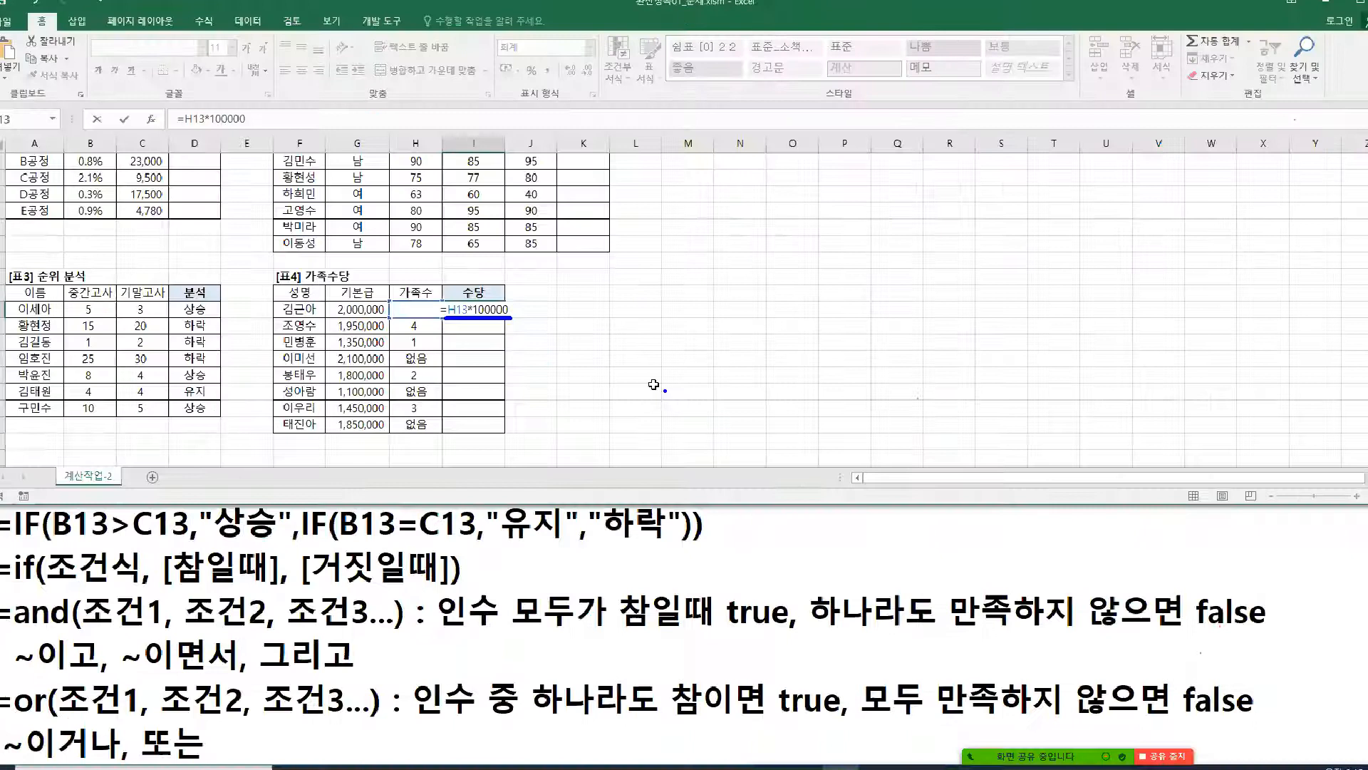
key(Return)
click(470, 308)
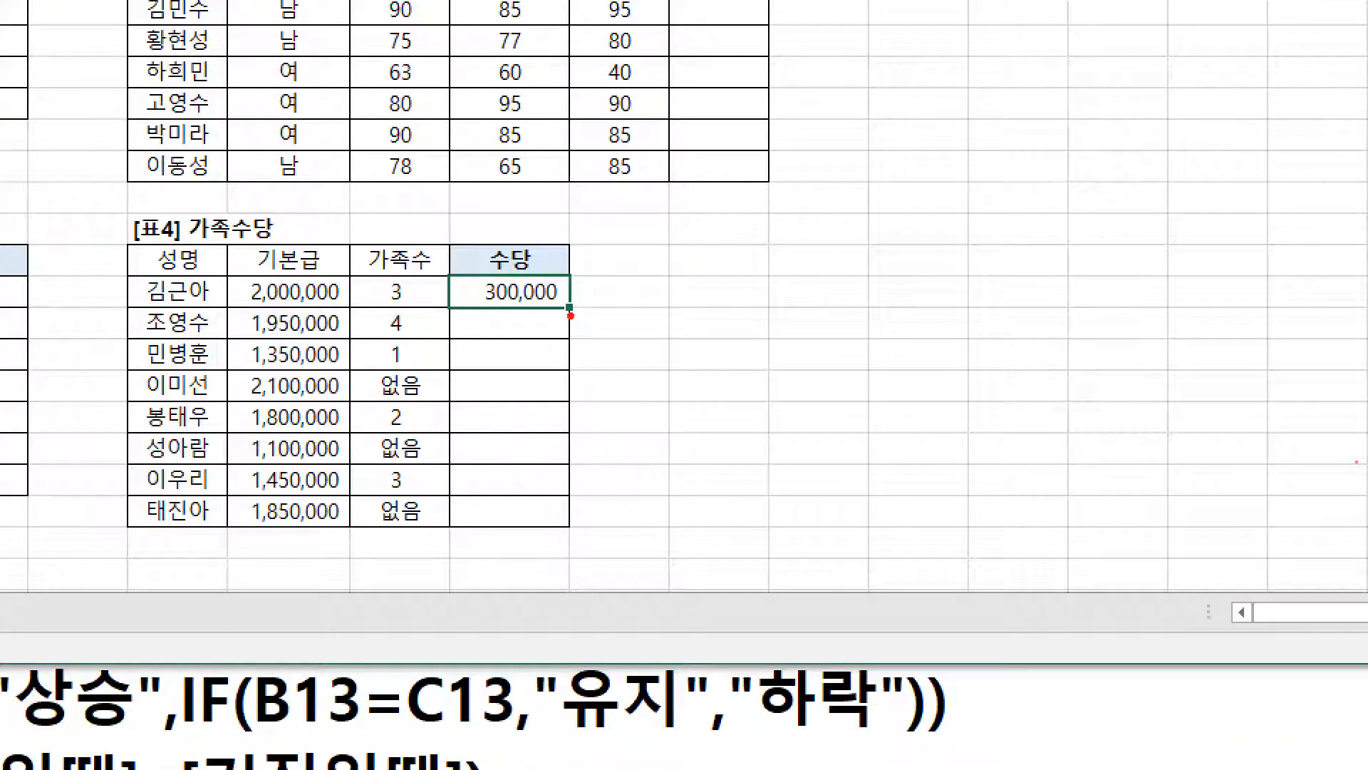
Step: Fill the formula in I13 down the 수당 column to I20
mouse_move(571, 315)
mouse_down()
mouse_move(549, 485)
mouse_move(574, 499)
mouse_up()
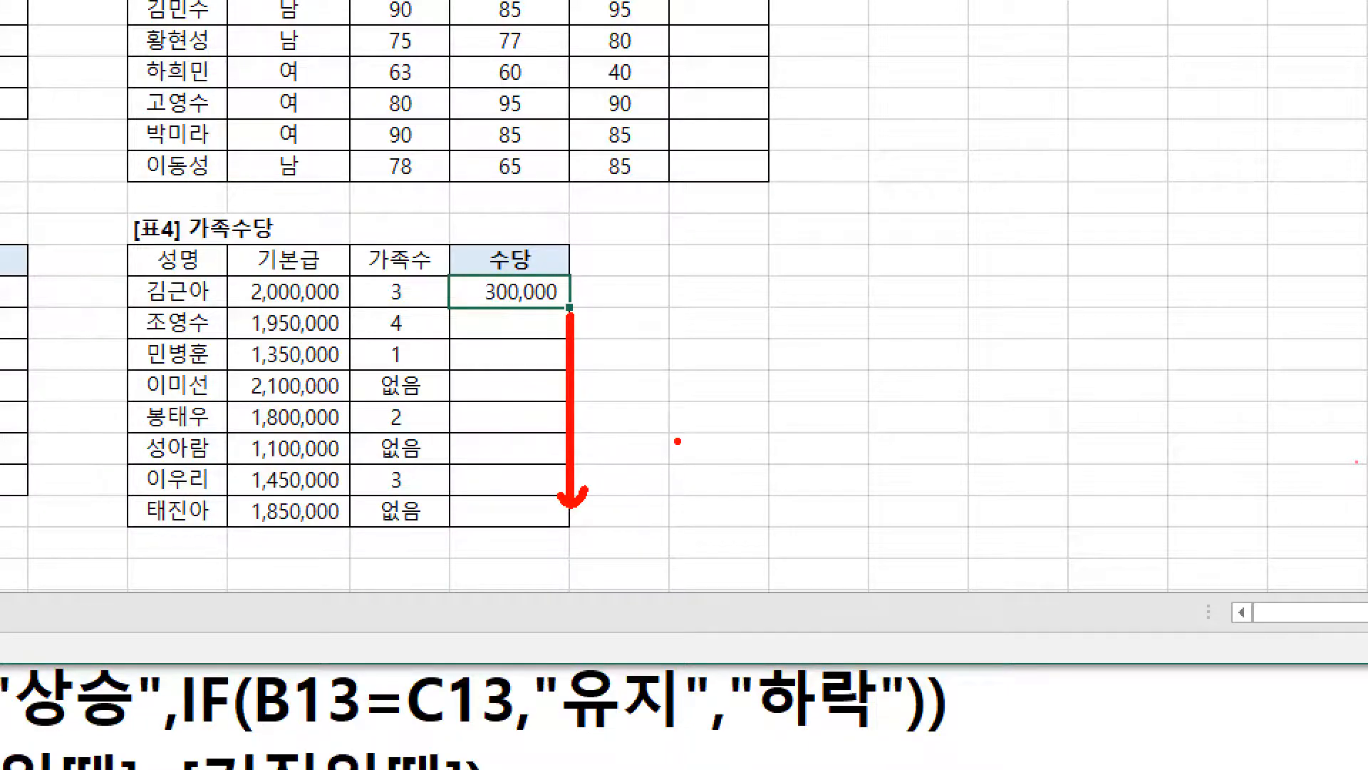
key(Escape)
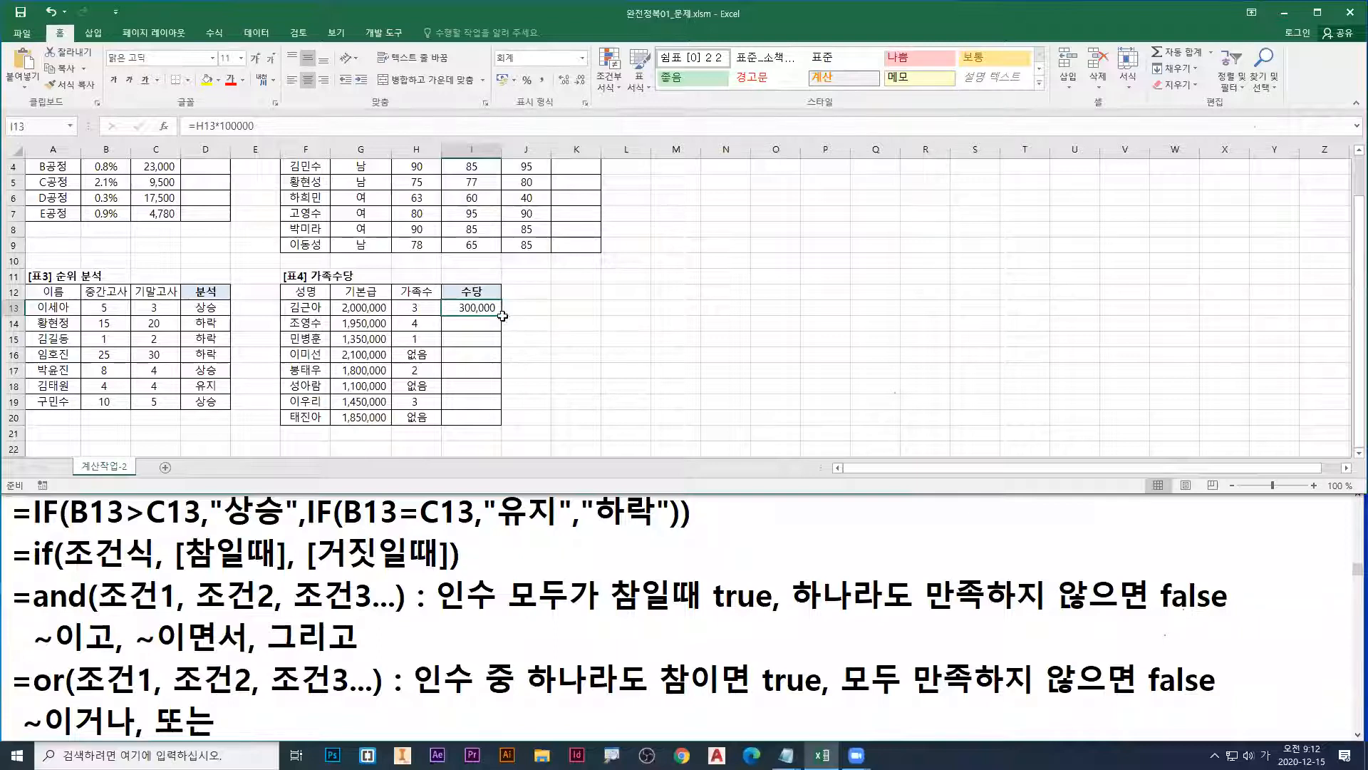
double_click(499, 316)
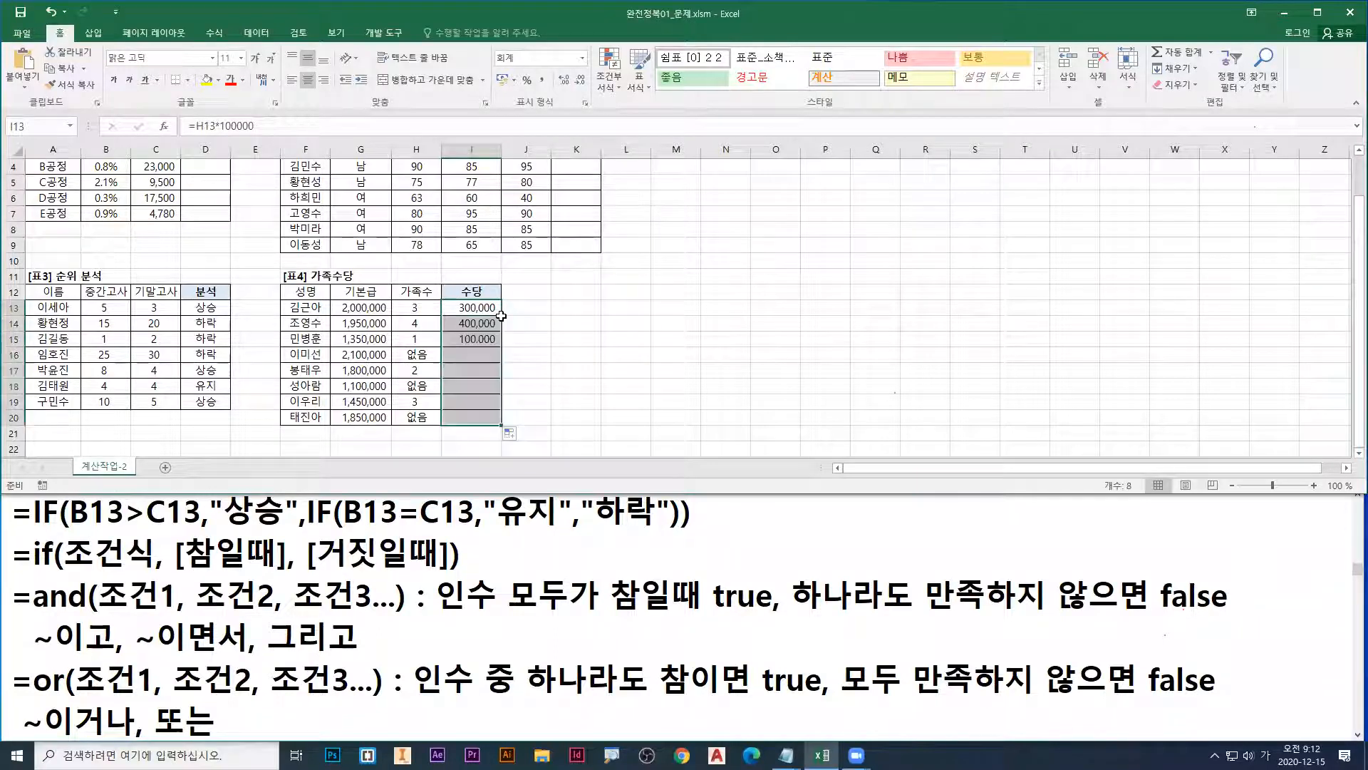
Step: Examine the formula in I16 and its error options against the text entries in the 가족수 column, leaving the cell unchanged
double_click(470, 355)
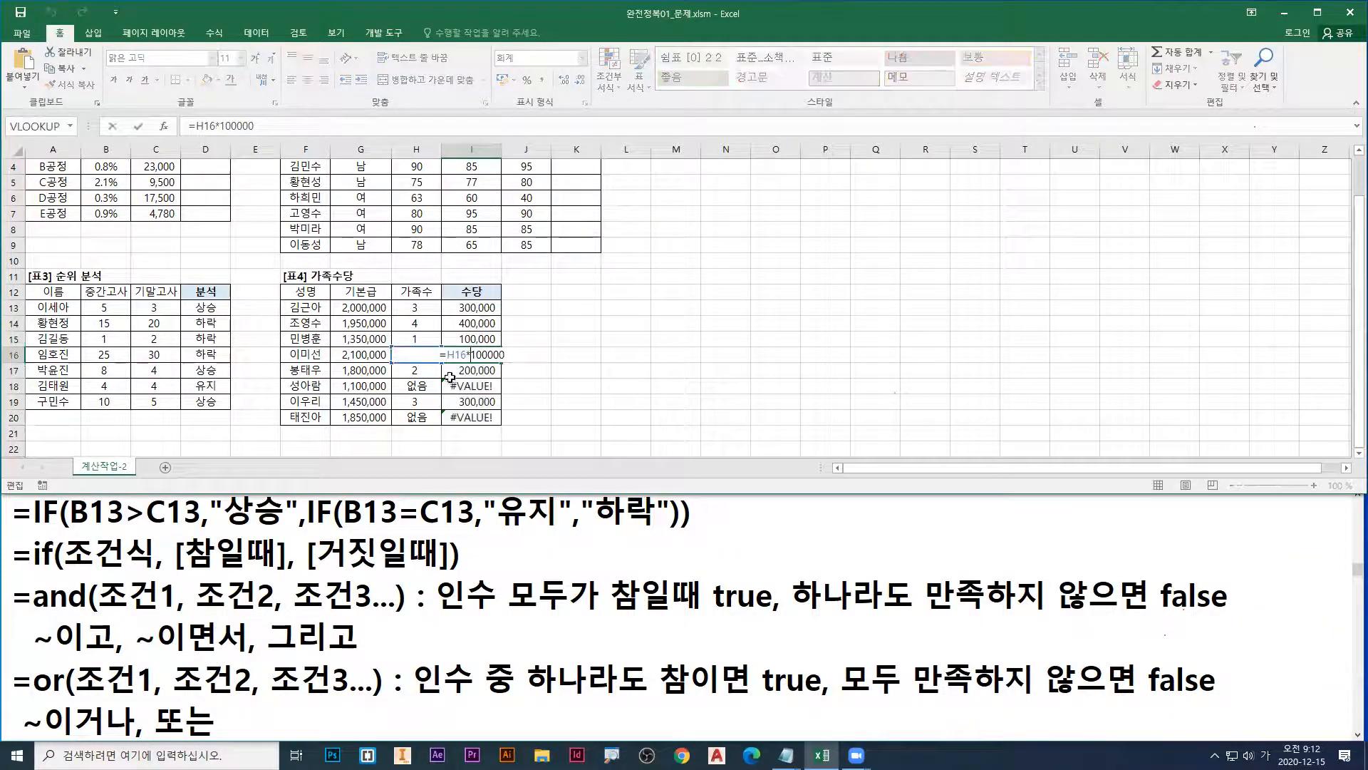
key(ctrl+1)
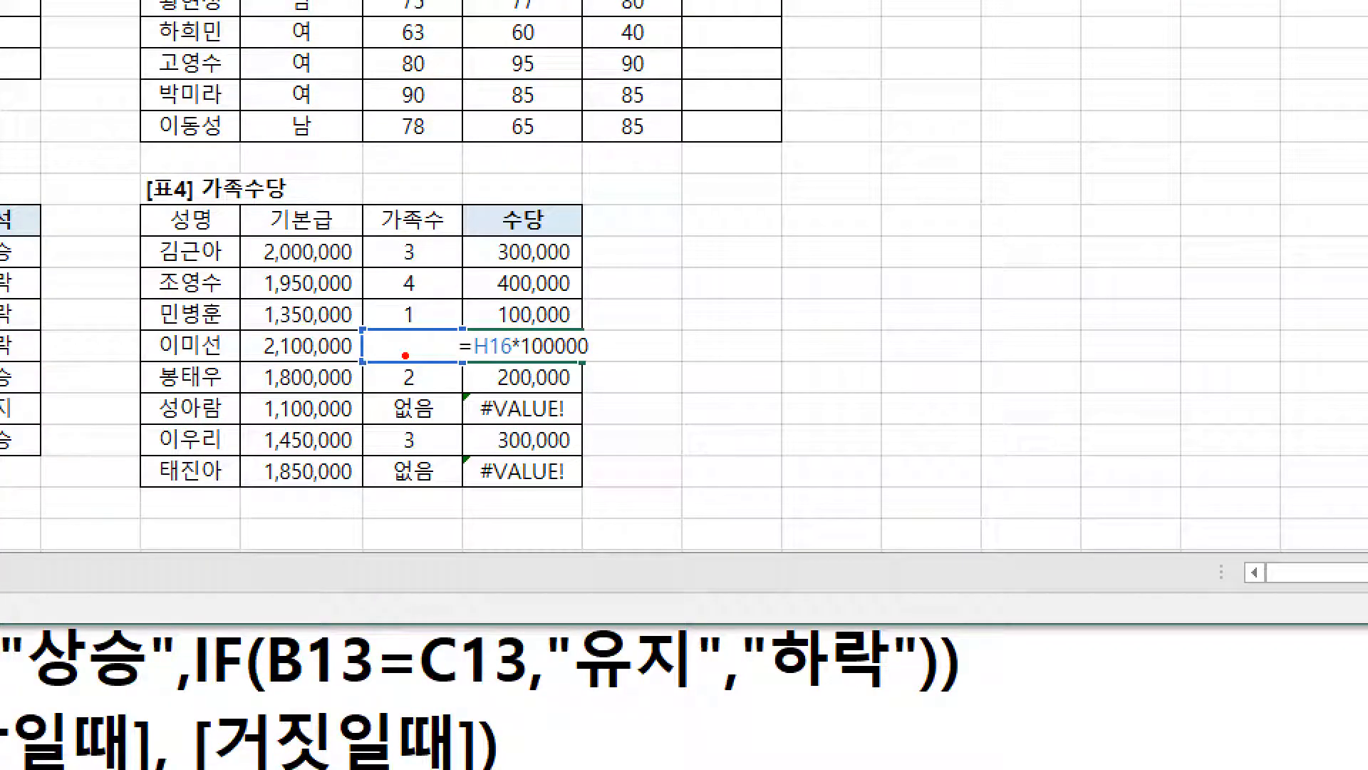
drag(484, 423, 562, 429)
drag(483, 491, 561, 501)
key(g)
drag(399, 489, 431, 490)
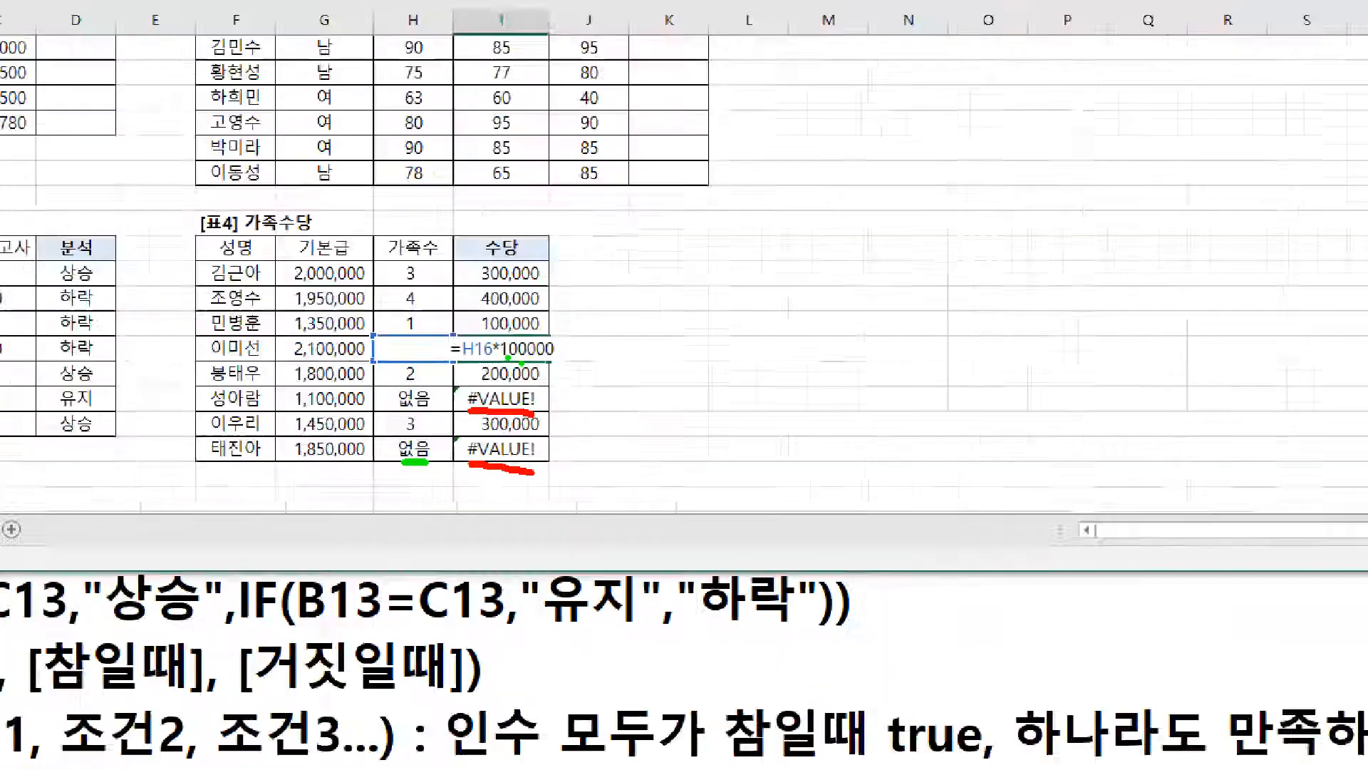
key(Escape)
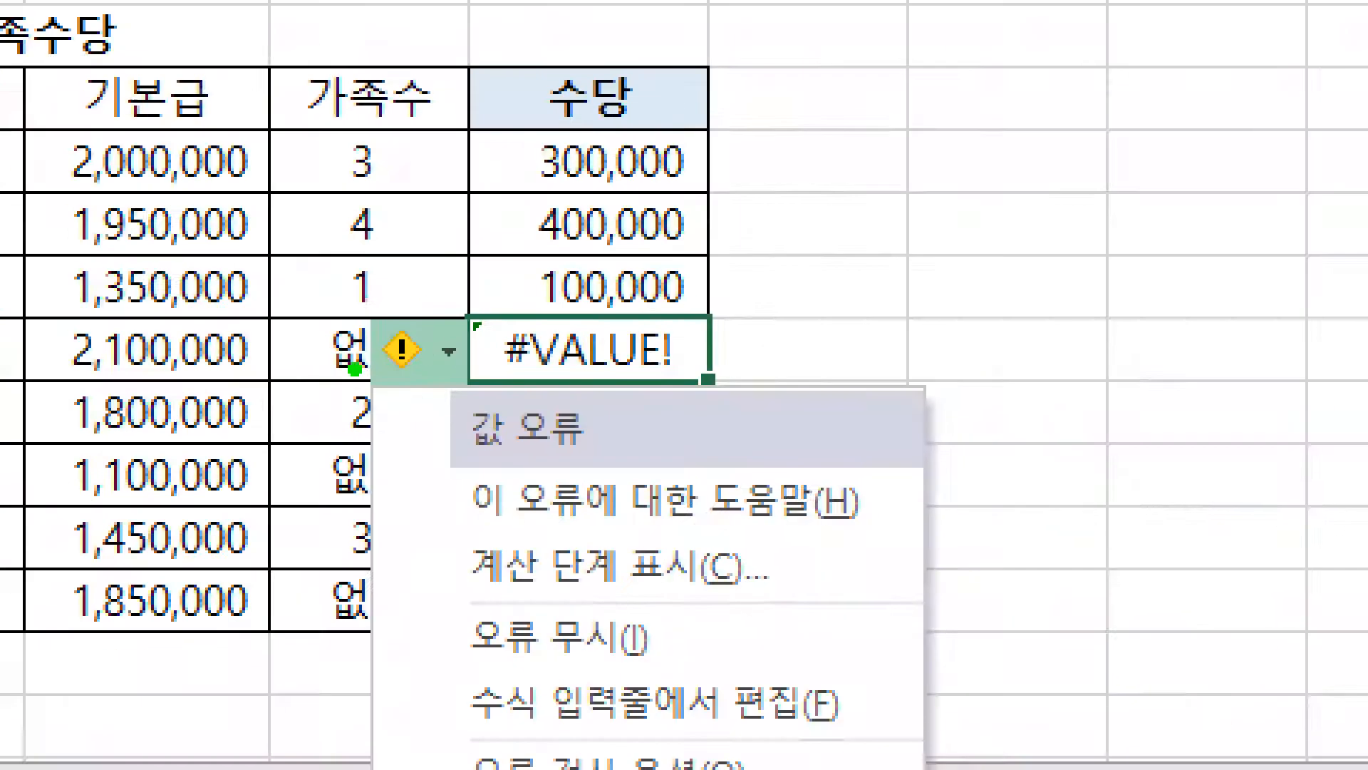
drag(355, 369, 295, 427)
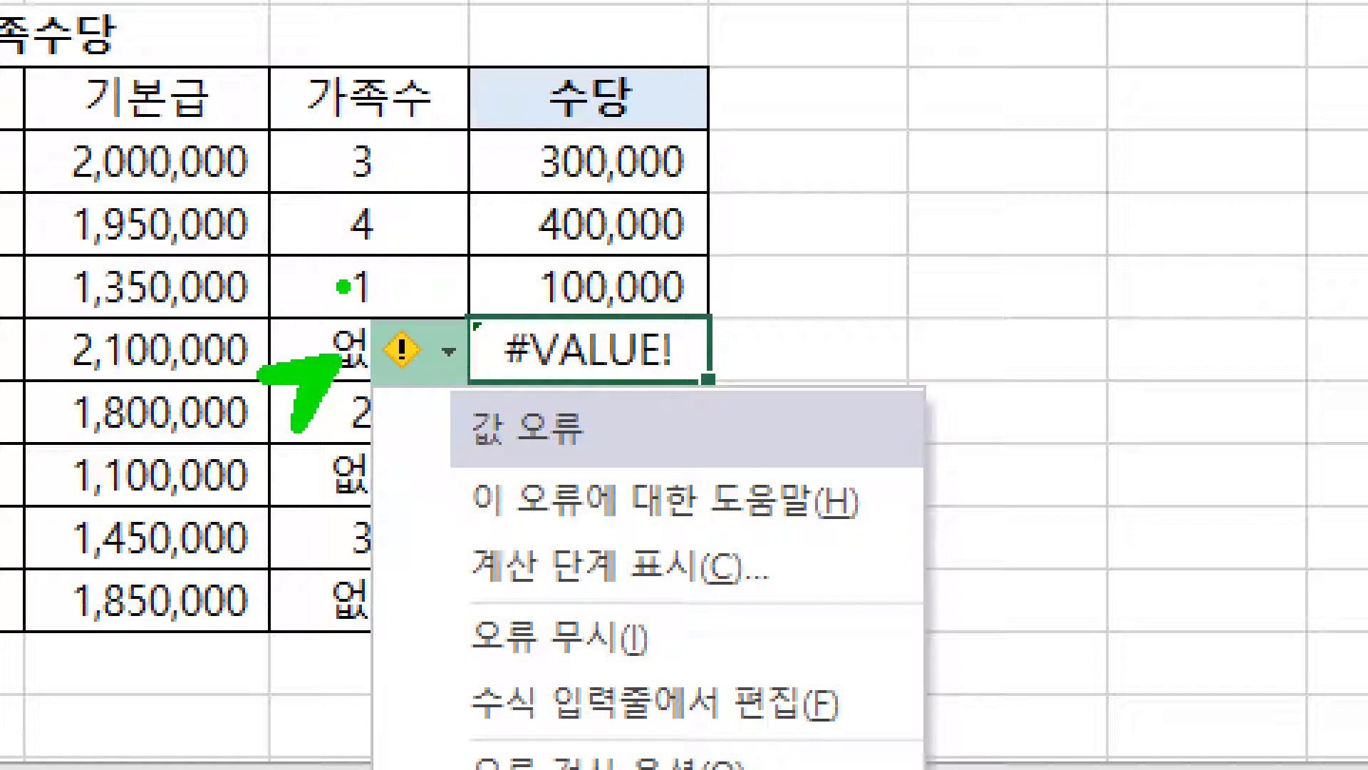
key(Escape)
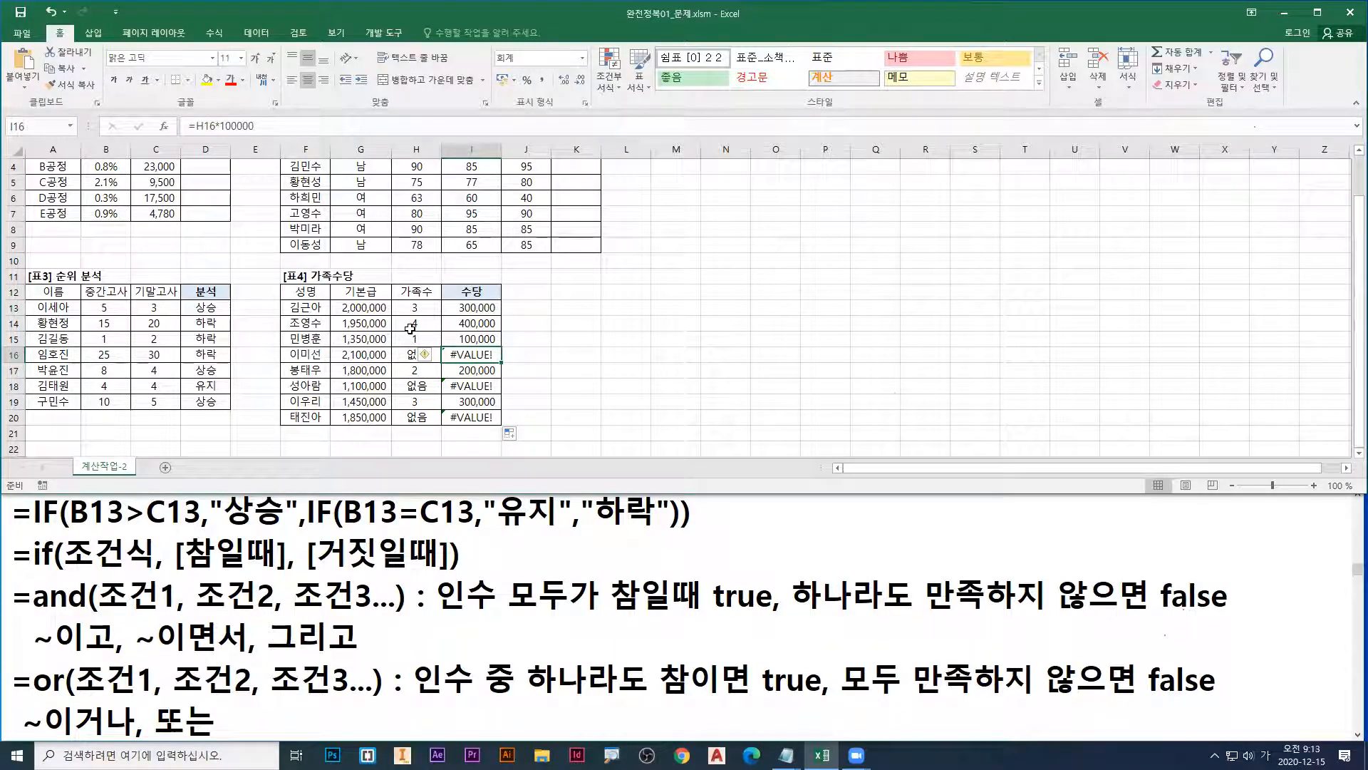
Step: In the Notepad notes, delete the space before the colon in the =iferror line
click(458, 583)
scroll(456, 586, up, 1)
click(414, 658)
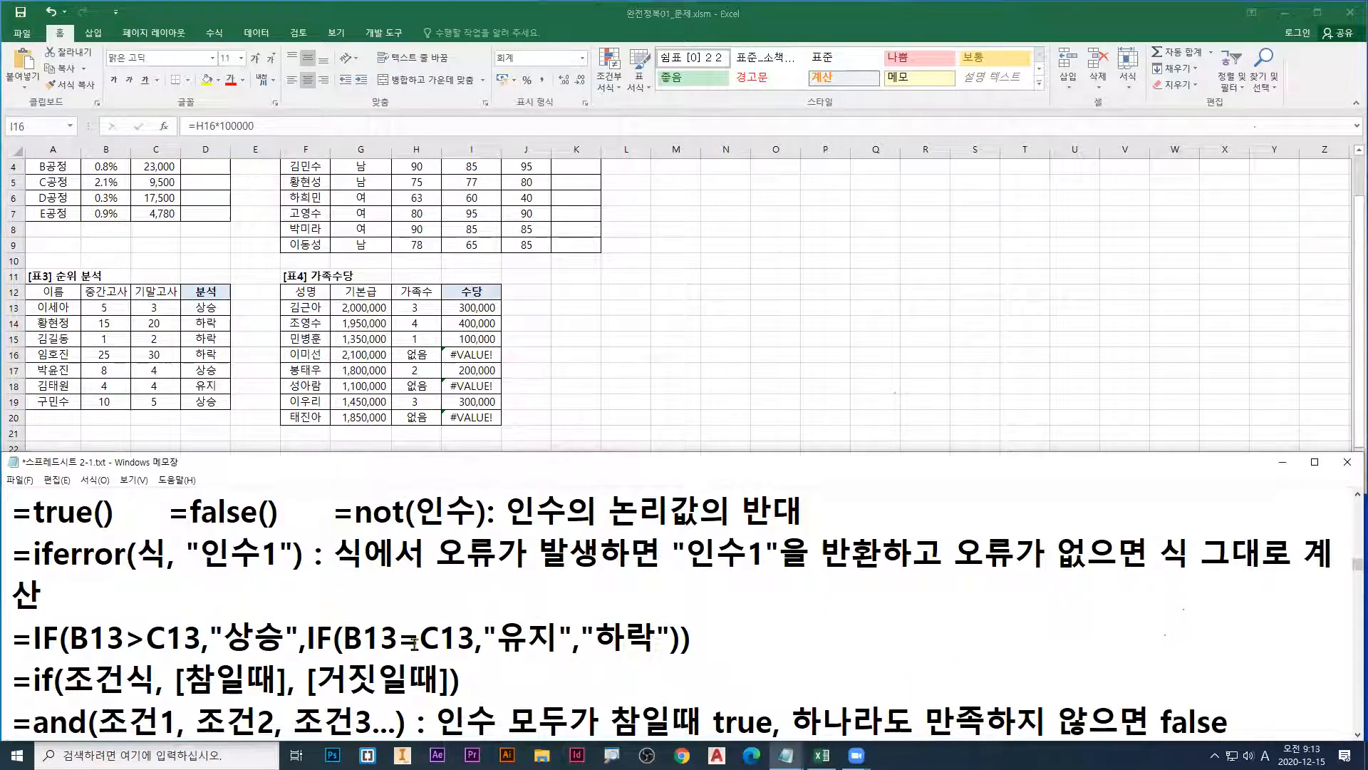
key(Down)
key(Down)
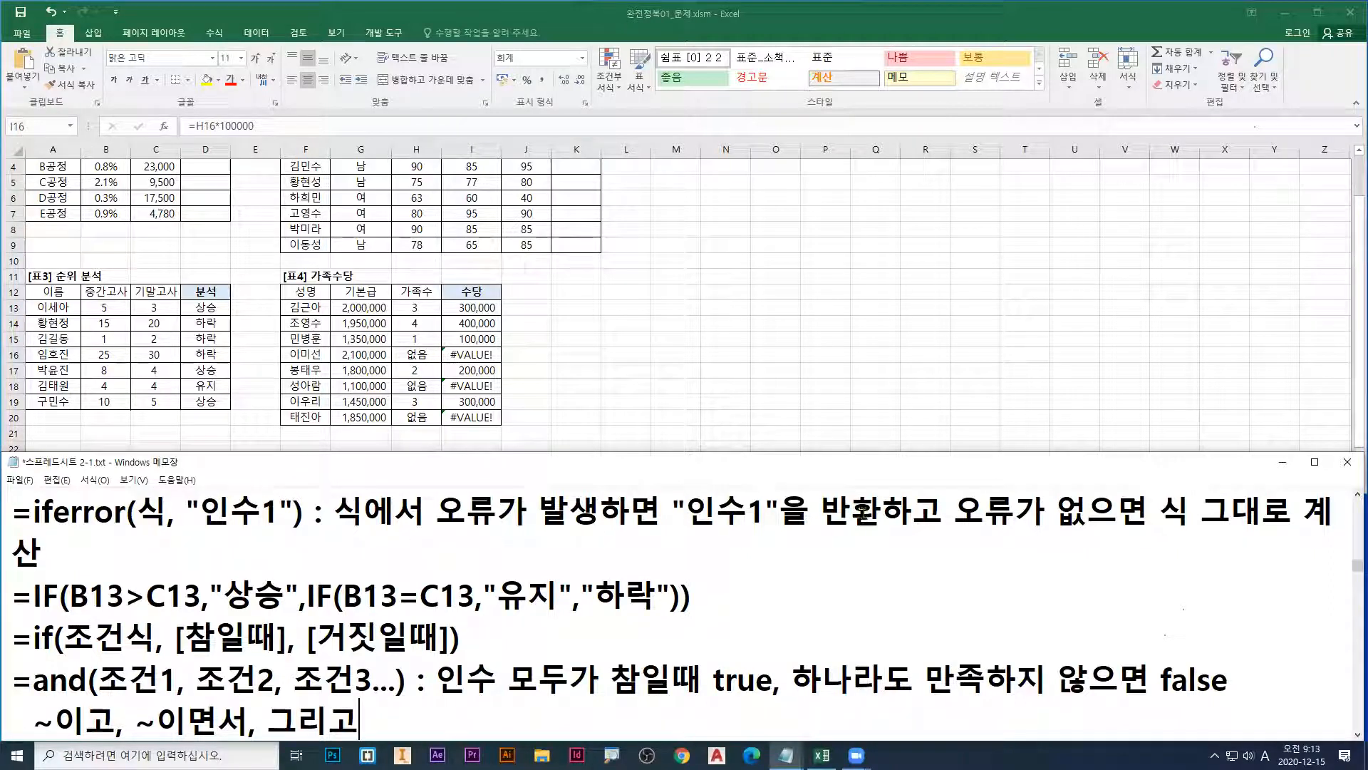
click(928, 511)
click(179, 522)
key(Right)
key(Right)
key(Right)
key(Right)
key(Right)
key(Right)
key(Delete)
key(Right)
key(Right)
key(Right)
key(Right)
key(Right)
key(Right)
key(Right)
key(Right)
key(Right)
key(Right)
key(Right)
key(Right)
key(Right)
key(Right)
key(Right)
key(Right)
key(Right)
key(Right)
key(Right)
key(Right)
key(Right)
key(Right)
key(Right)
key(Right)
key(Right)
key(Right)
key(Right)
key(Right)
key(Right)
key(Right)
key(Right)
key(Home)
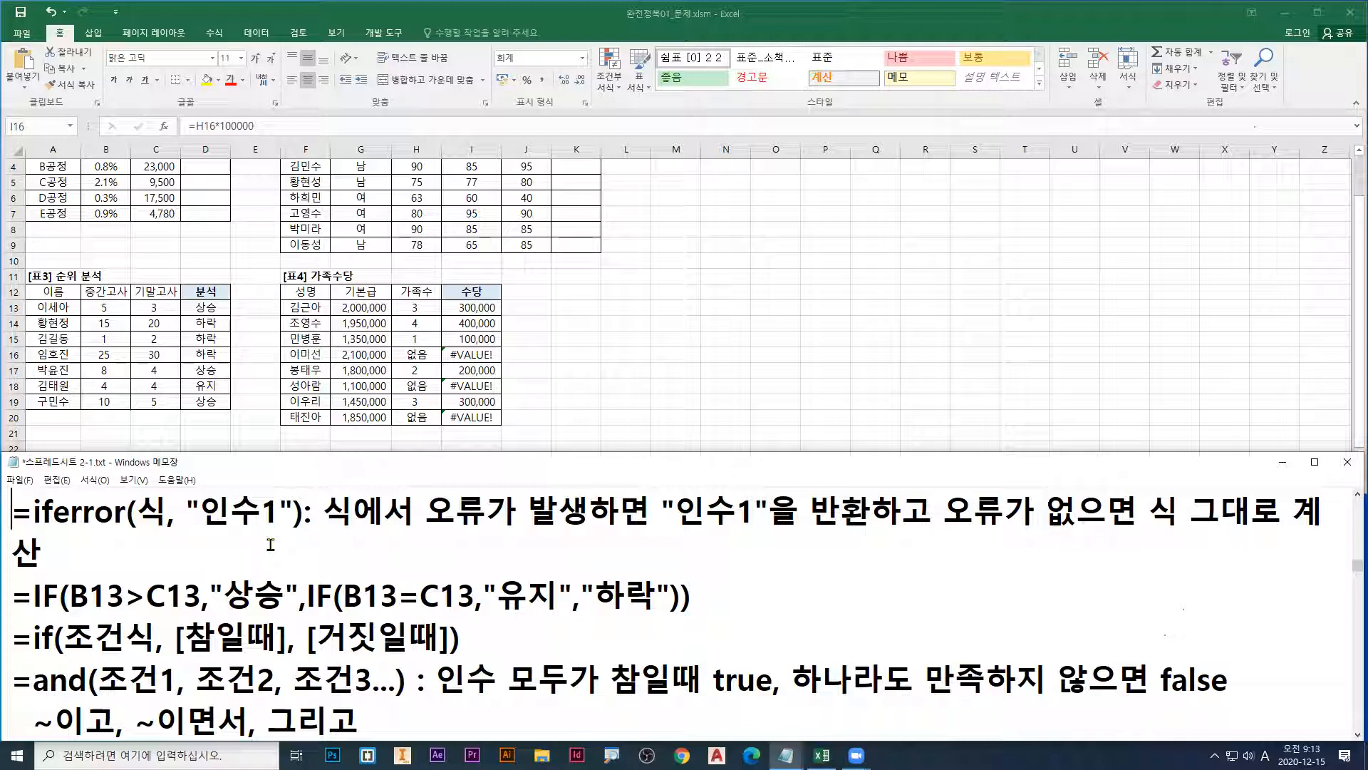
Step: Delete the space after the comma in the =iferror line so its syntax reads =iferror(식,"인수1")
key(Right)
key(Right)
key(Right)
key(Right)
key(Right)
key(Right)
key(Right)
key(Right)
key(Right)
key(Right)
key(Right)
key(Delete)
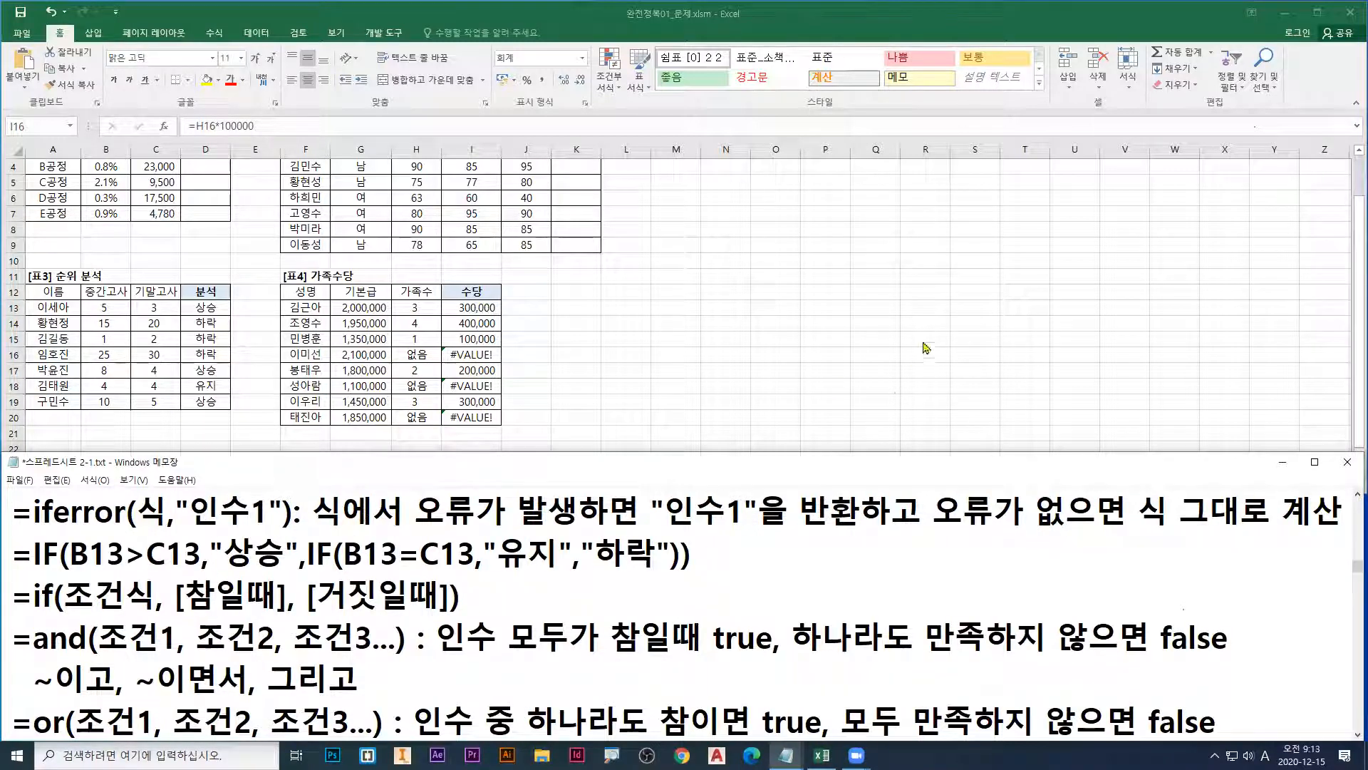
Step: Return to Excel and select the blank cell L13
key(alt+Tab)
click(632, 300)
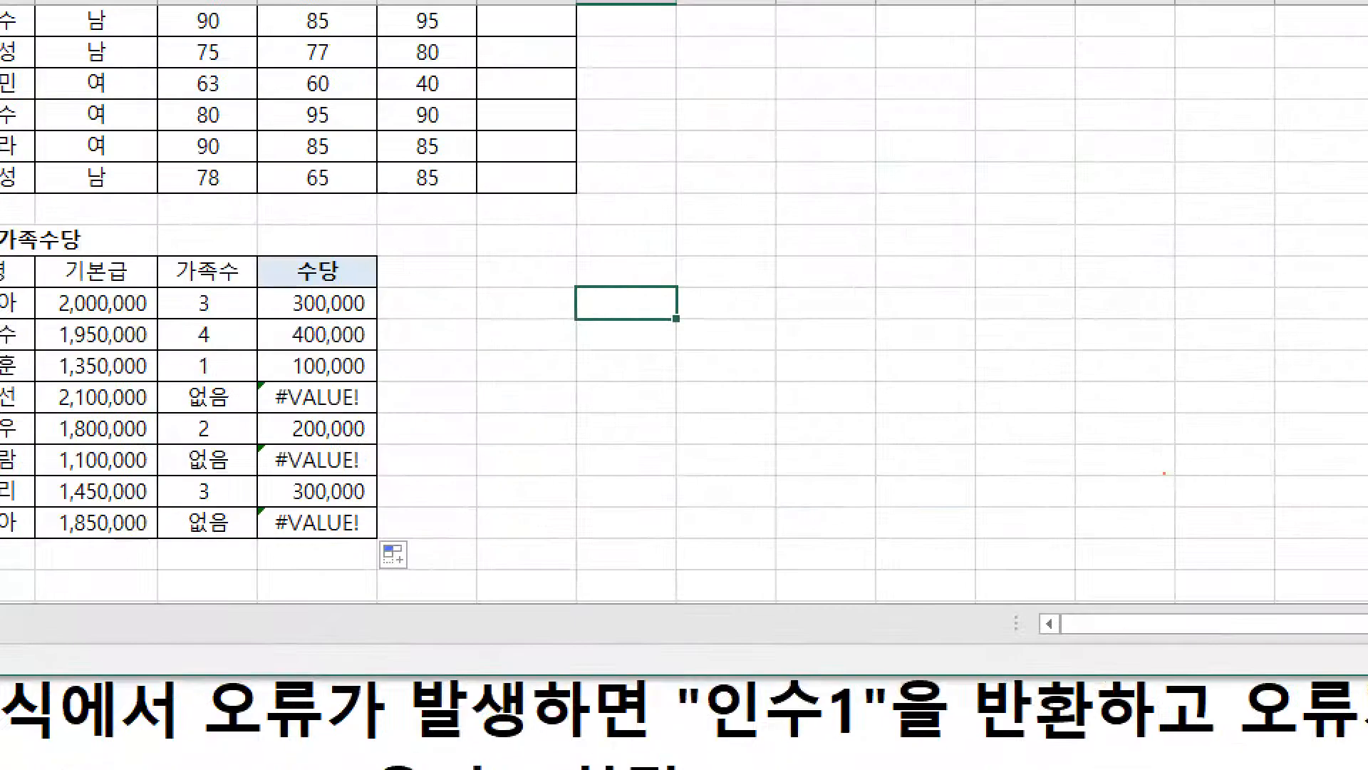
text(=ㅑ)
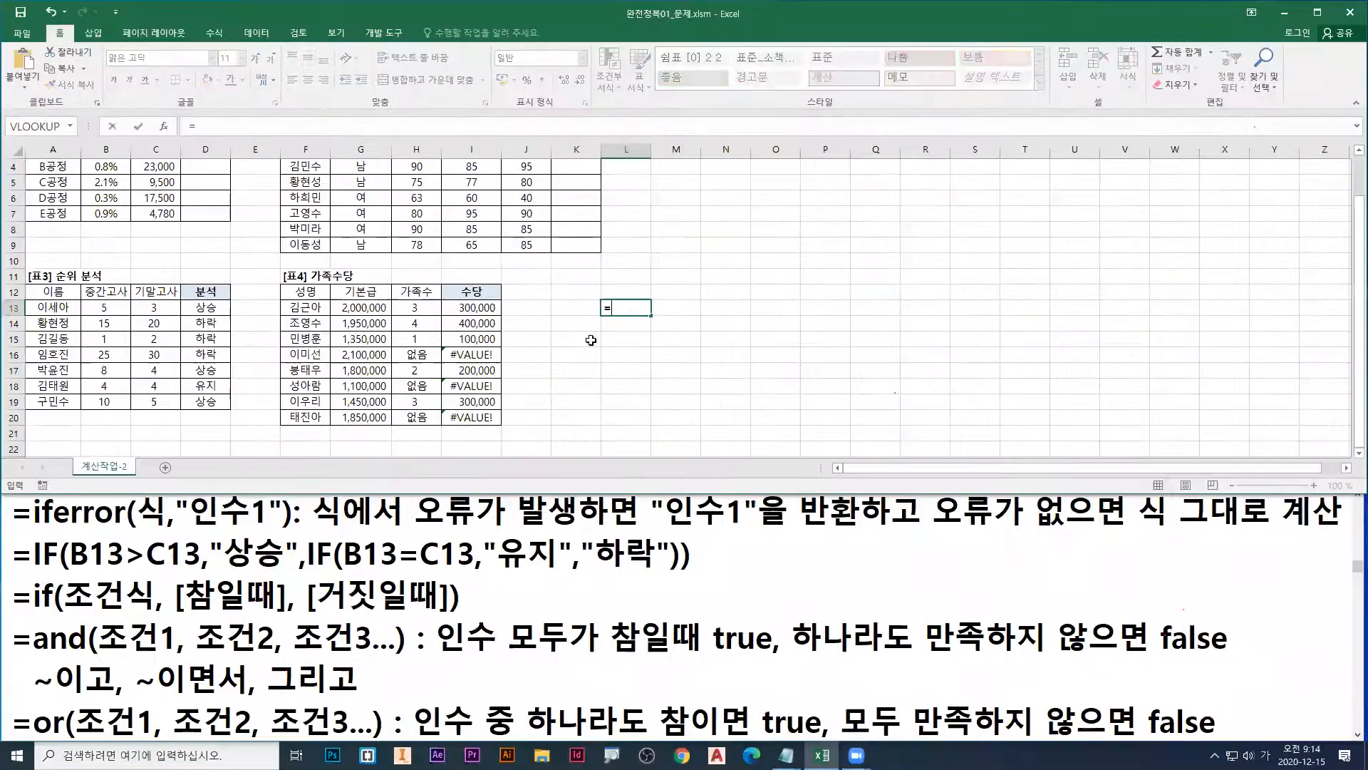
key(Hangul)
text(if)
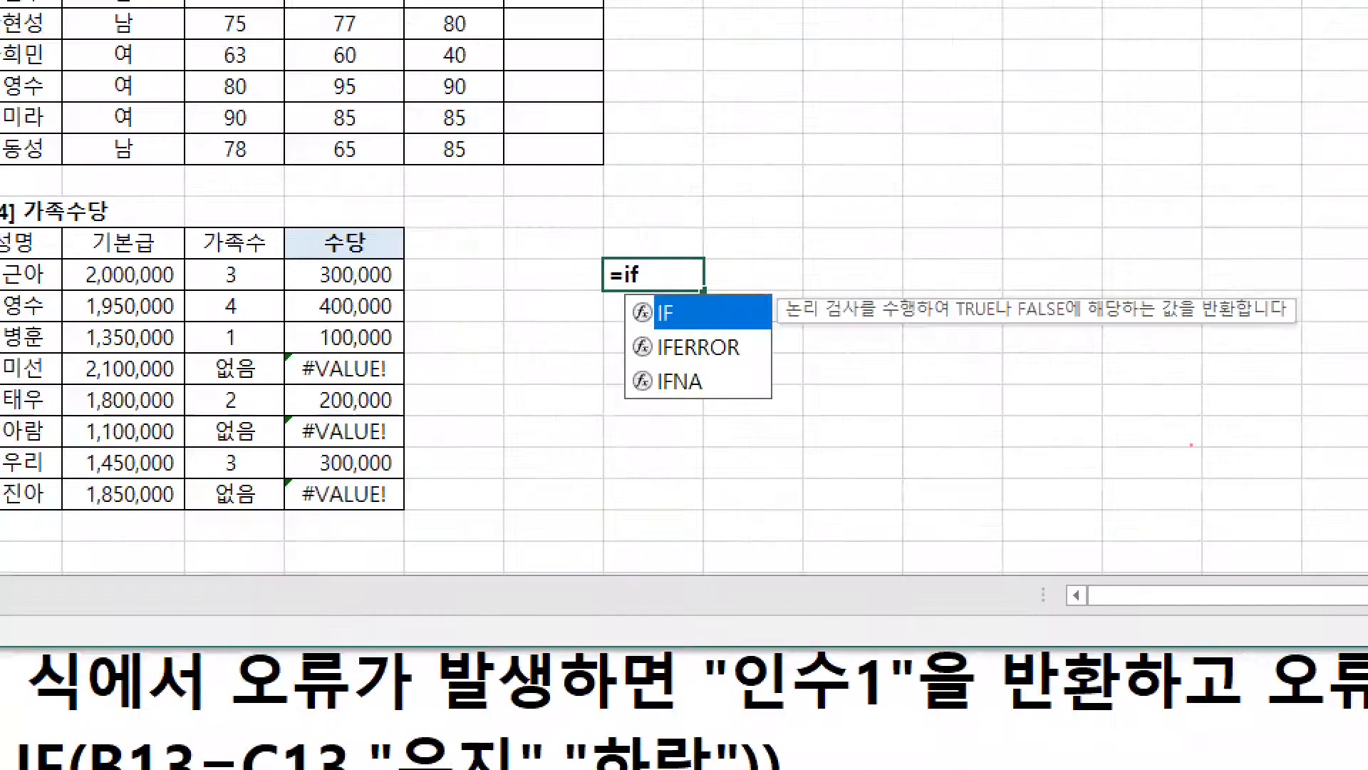
drag(715, 370, 748, 378)
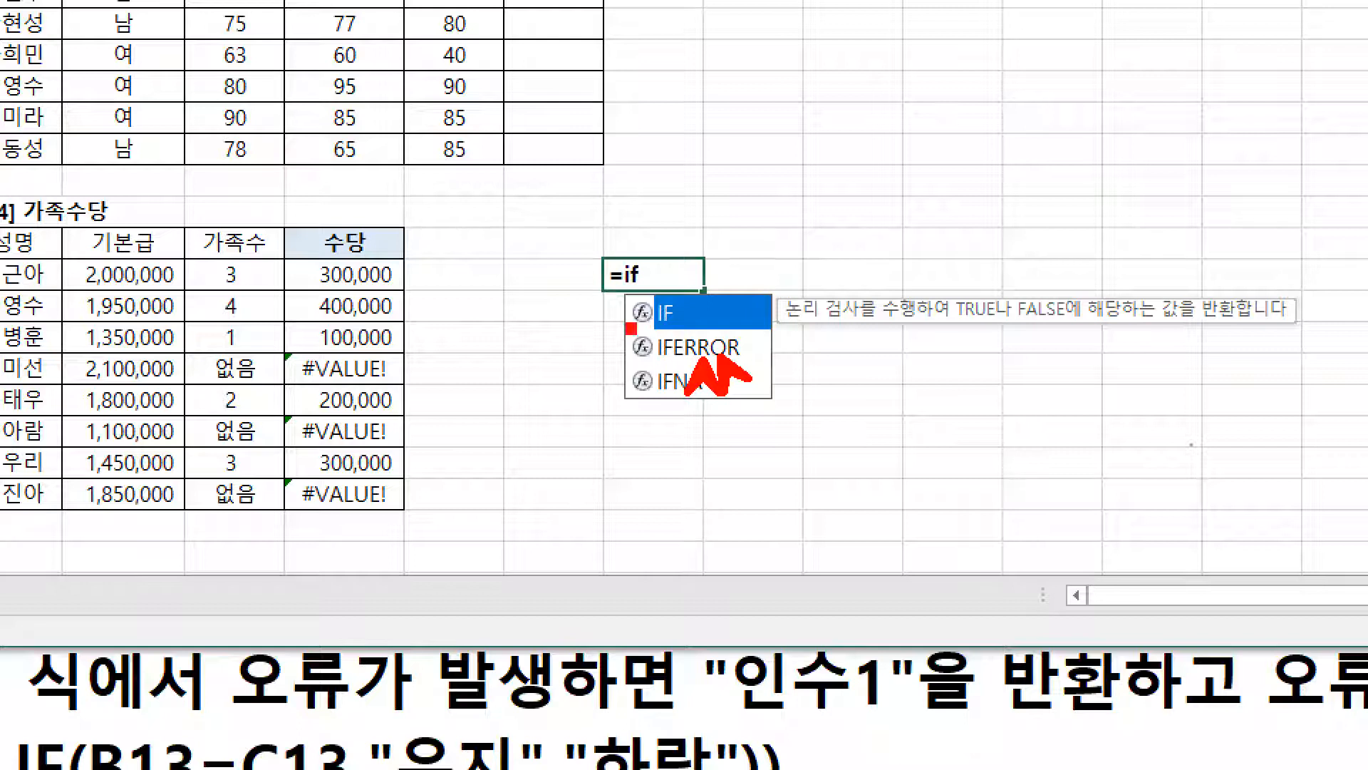
drag(632, 324, 764, 371)
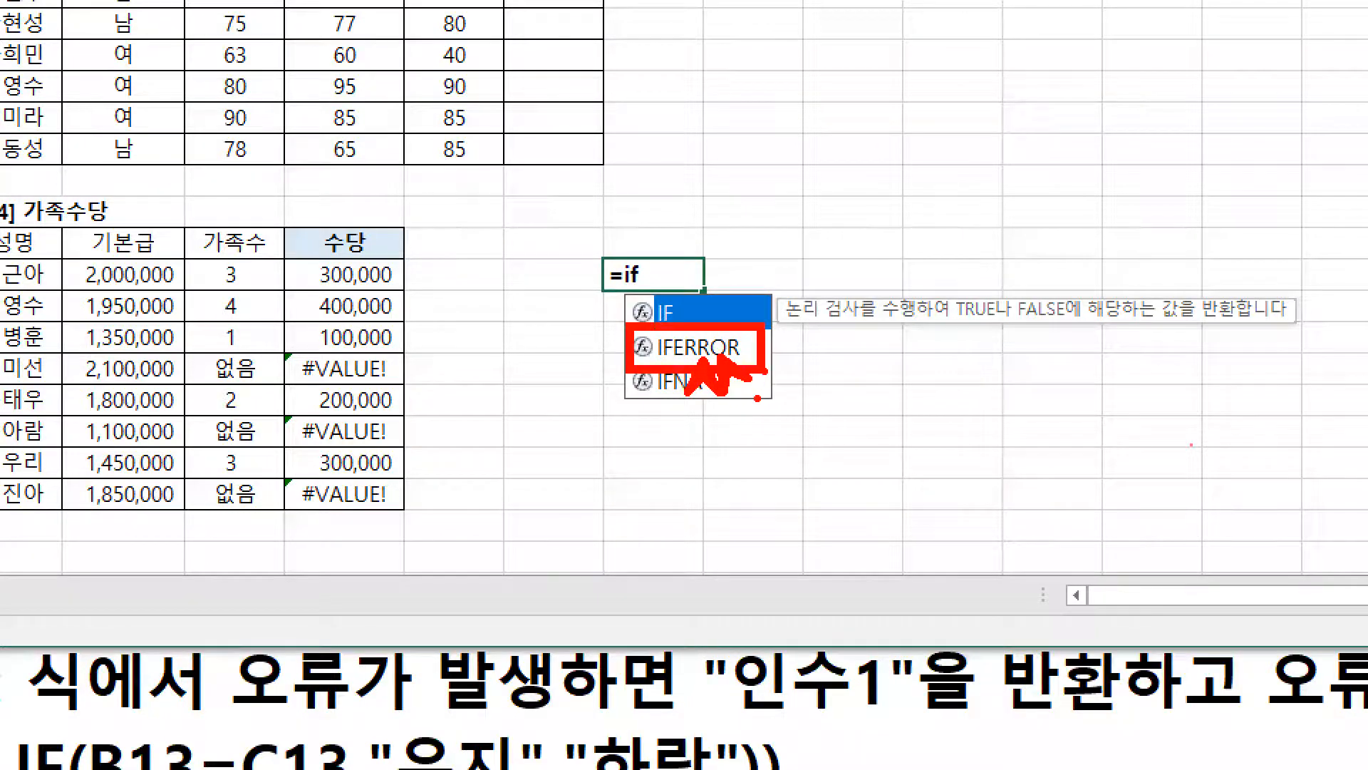
key(Escape)
key(Escape)
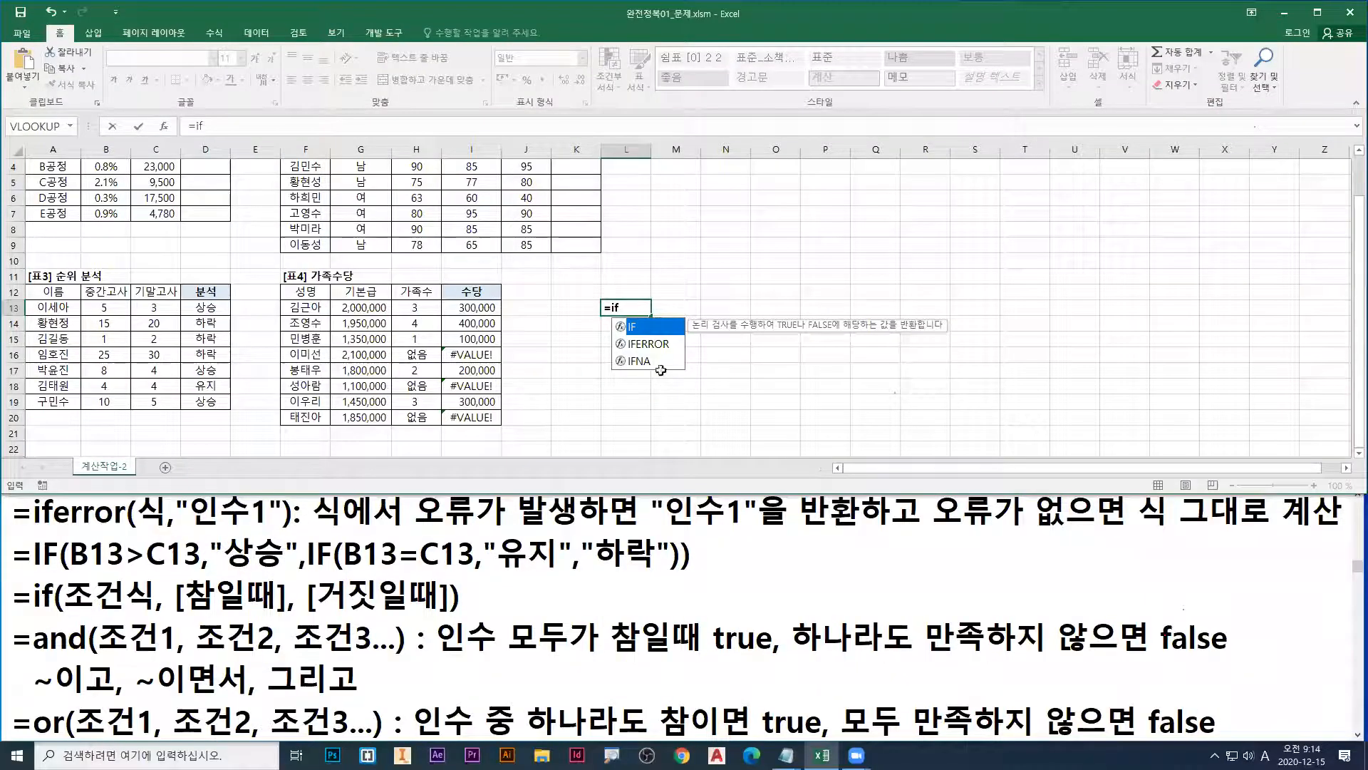
double_click(649, 345)
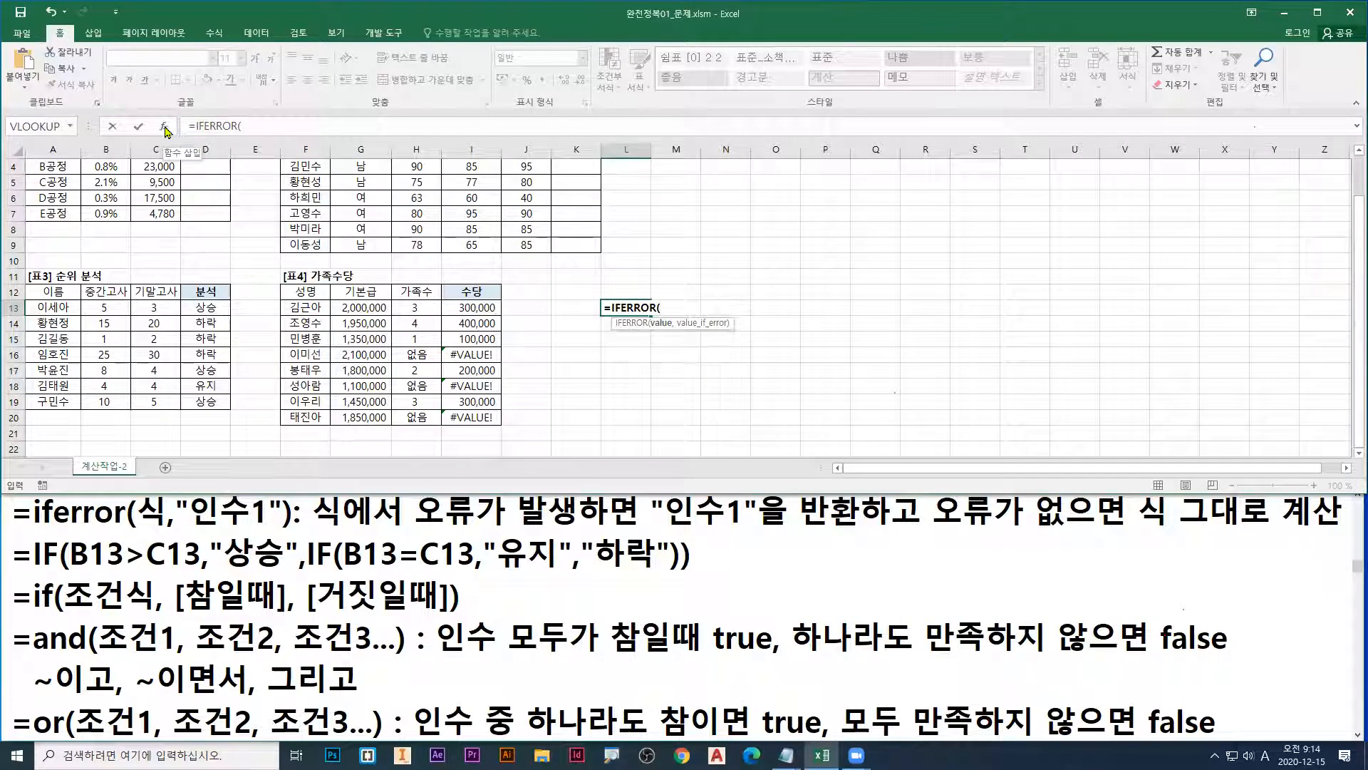
key(Escape)
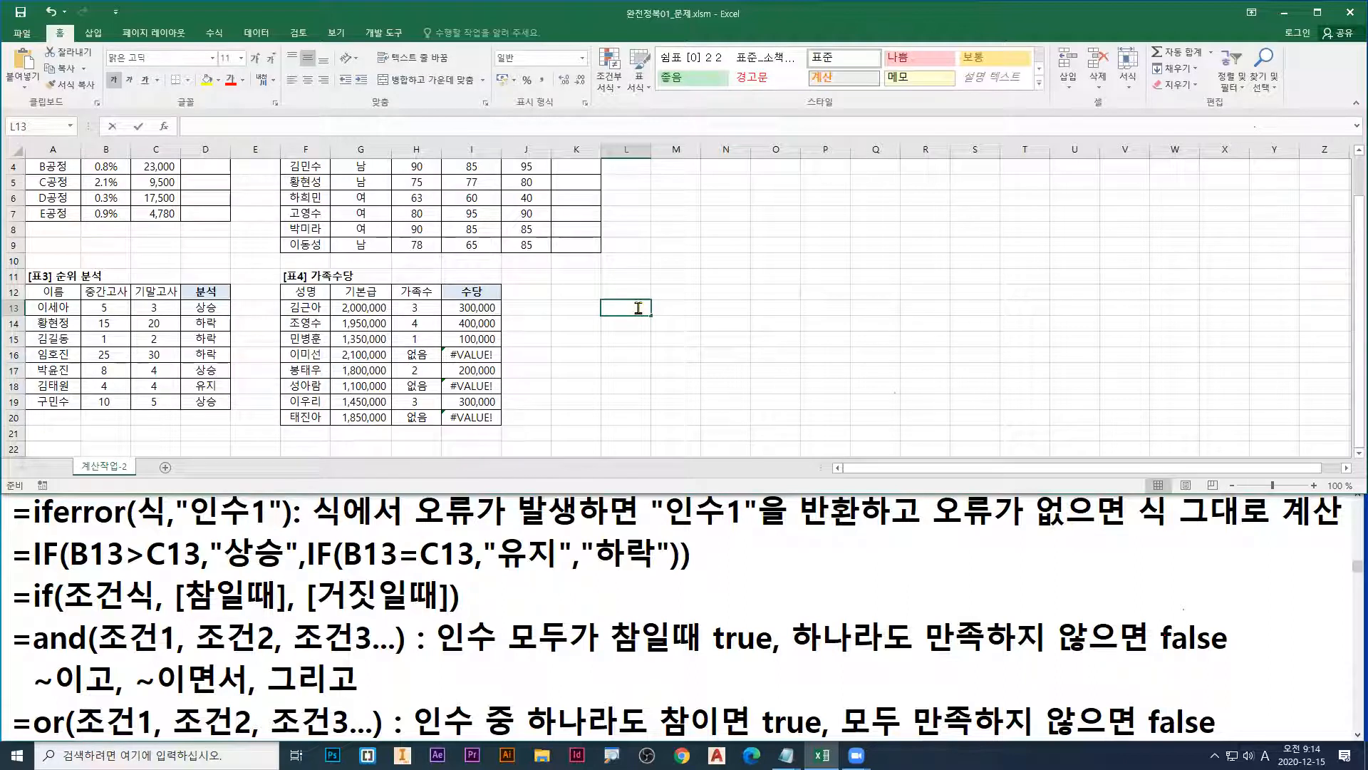
Step: Start an IFERROR formula in L13, open its Function Arguments dialog beside the tables, and set Value to 1/0
text(=if)
click(653, 345)
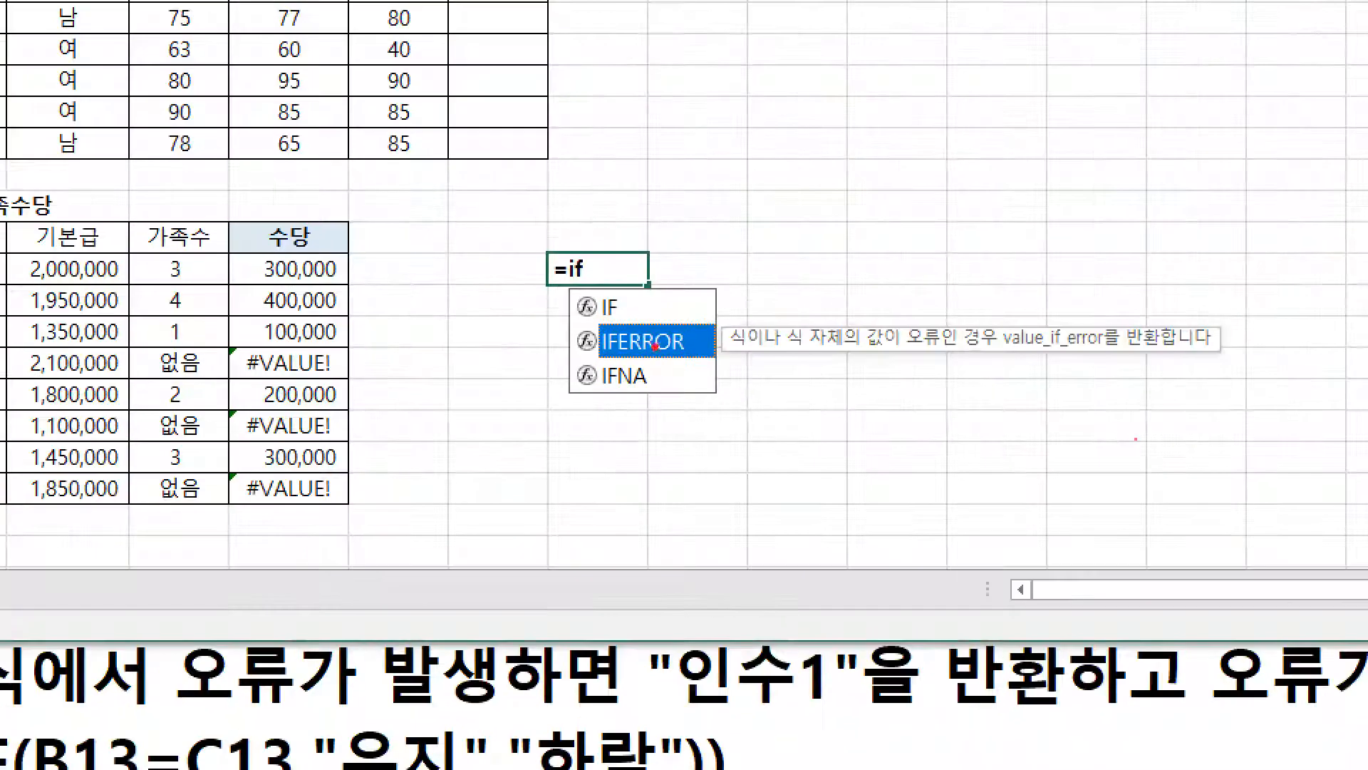
mouse_move(653, 346)
mouse_down()
mouse_move(677, 353)
mouse_move(690, 387)
mouse_up()
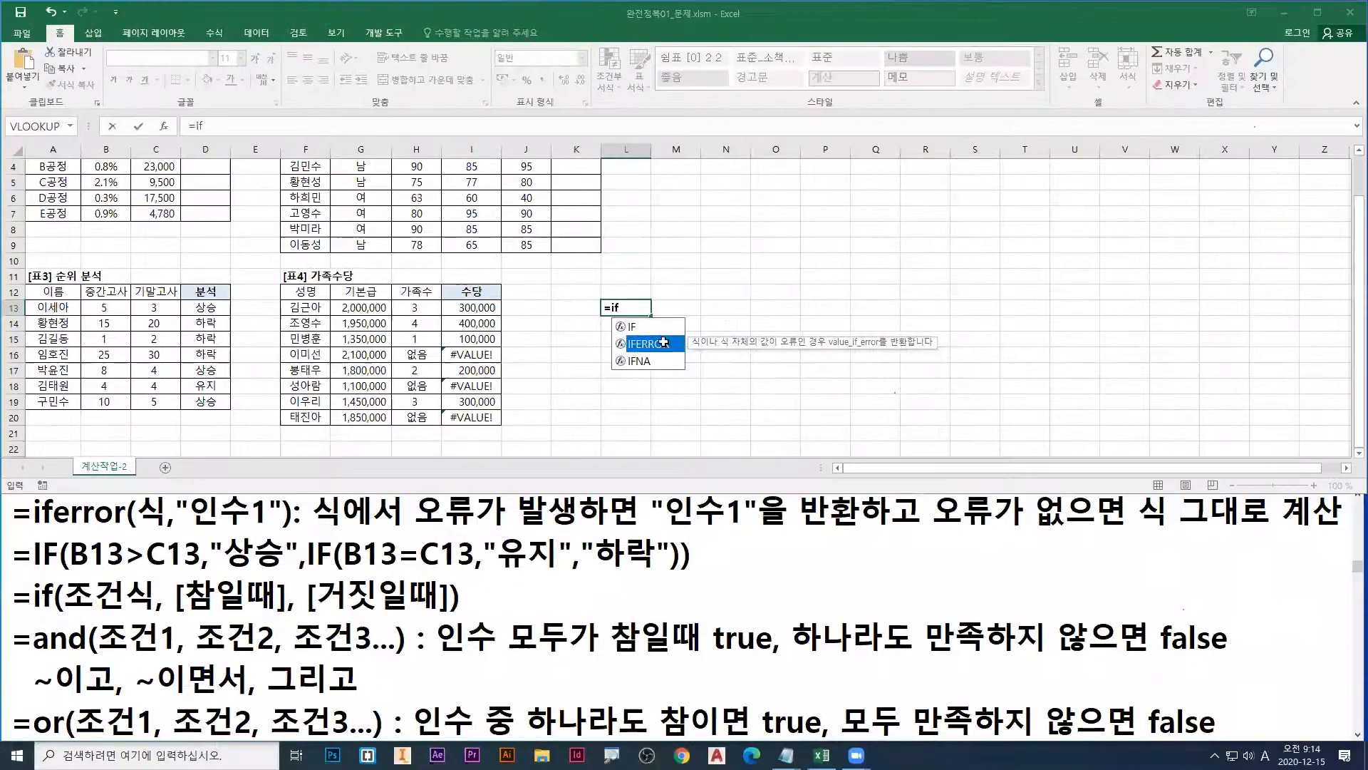
double_click(674, 339)
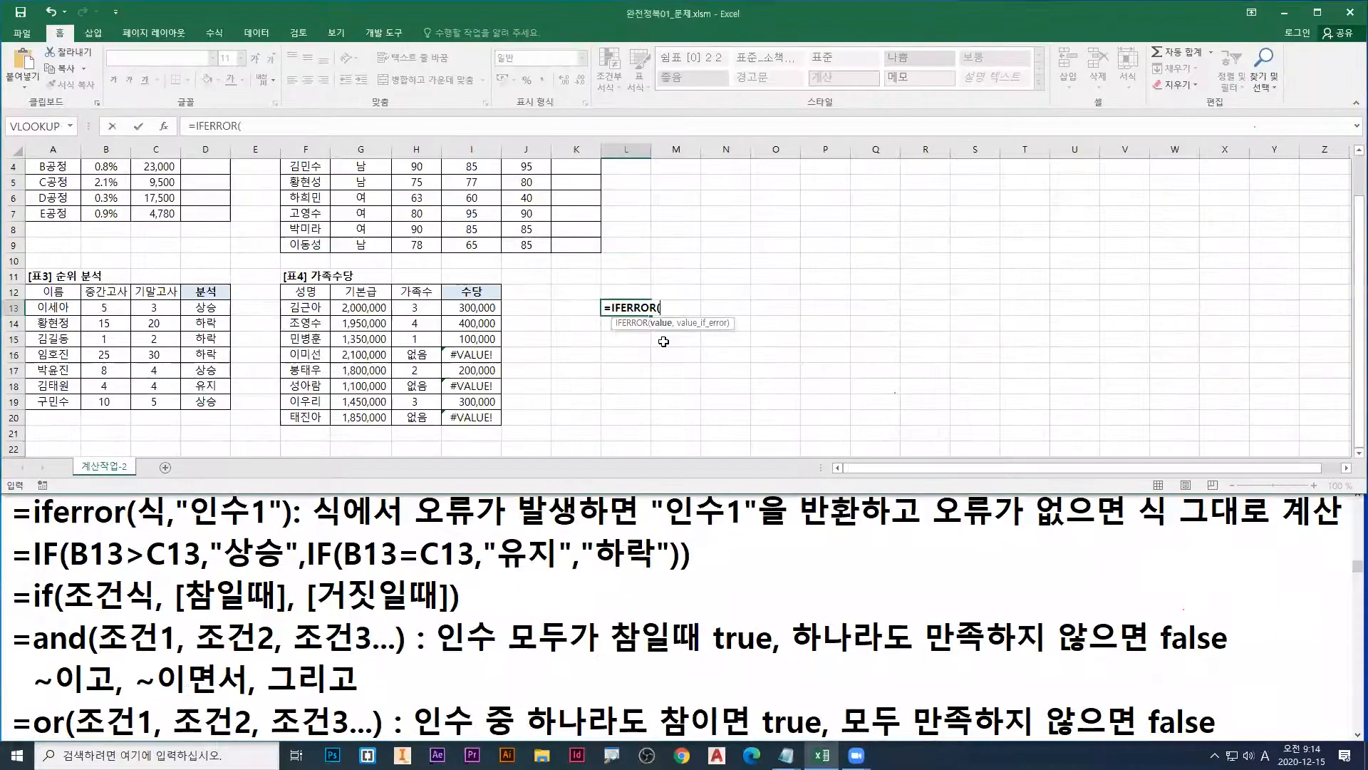
drag(685, 363, 674, 377)
drag(696, 353, 696, 380)
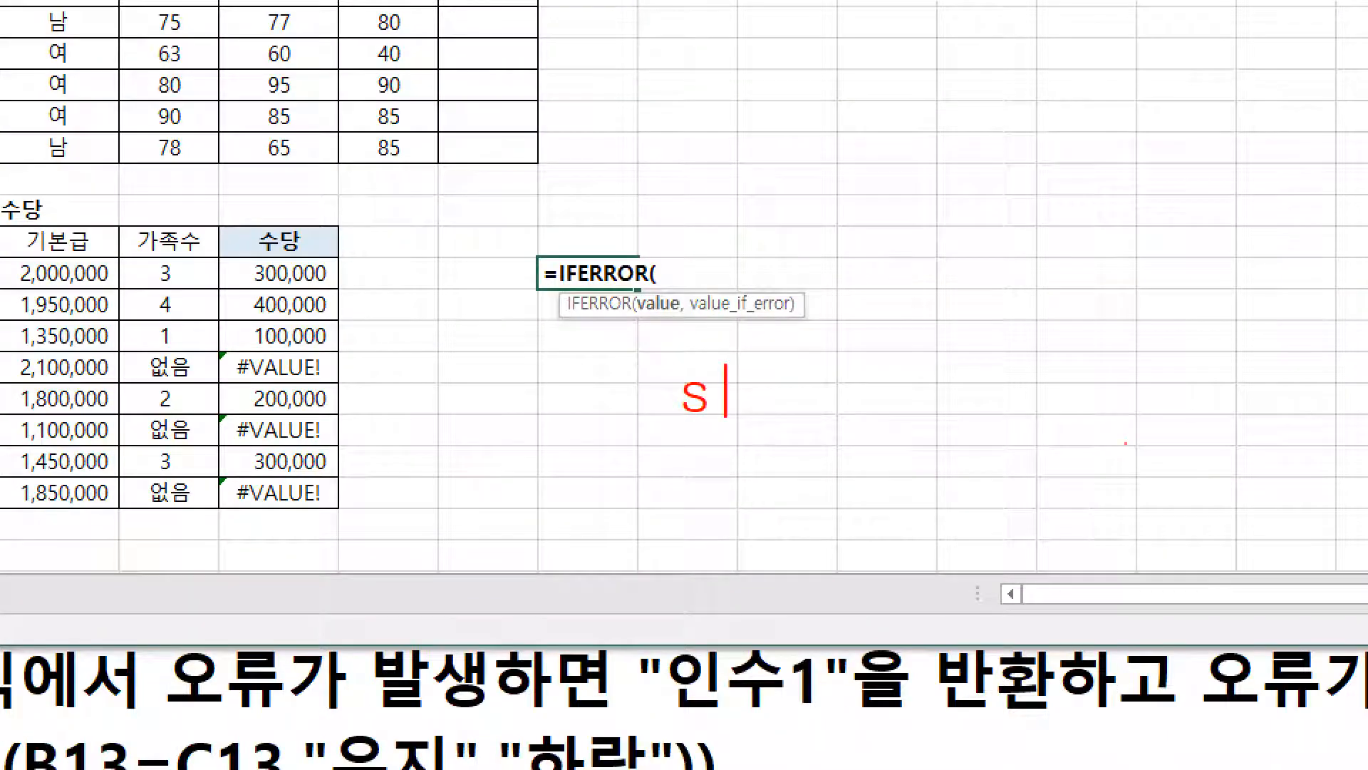
text(hift+ F3)
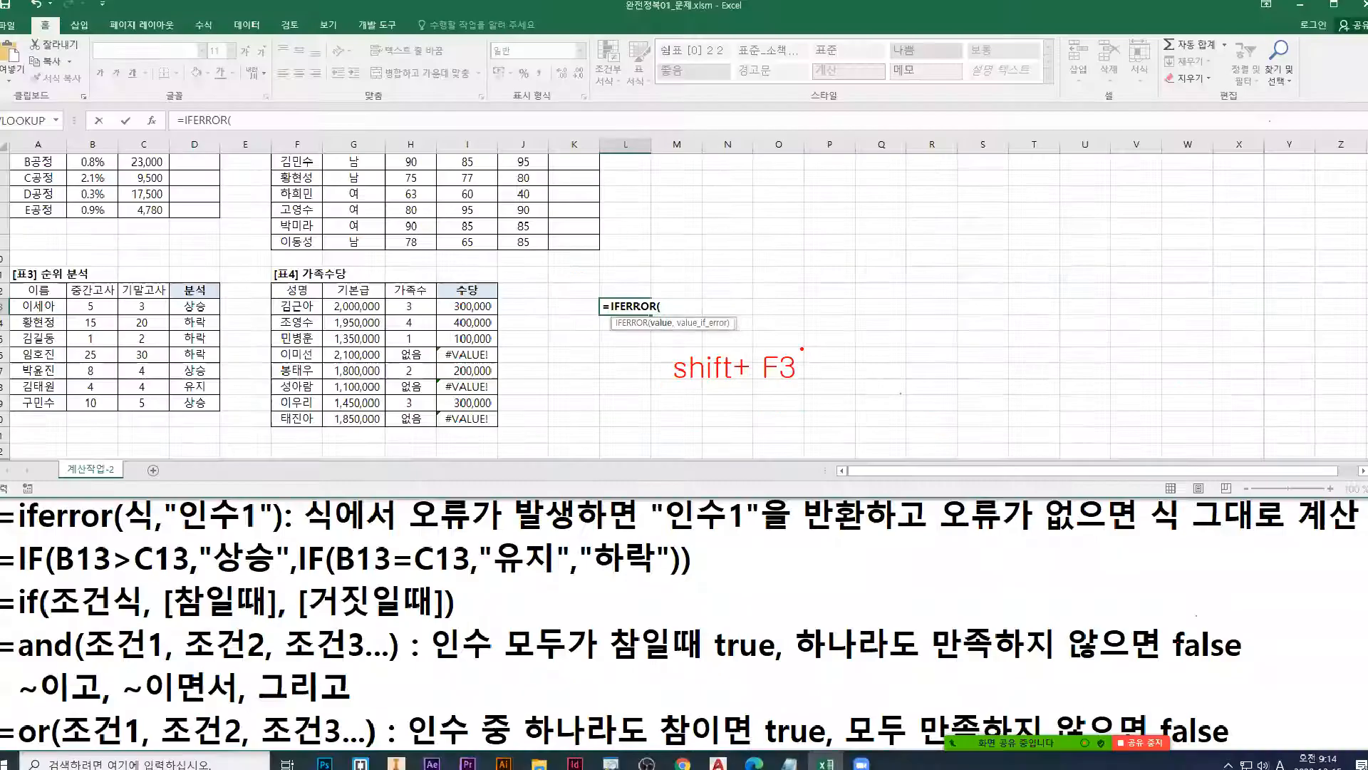
key(shift+F3)
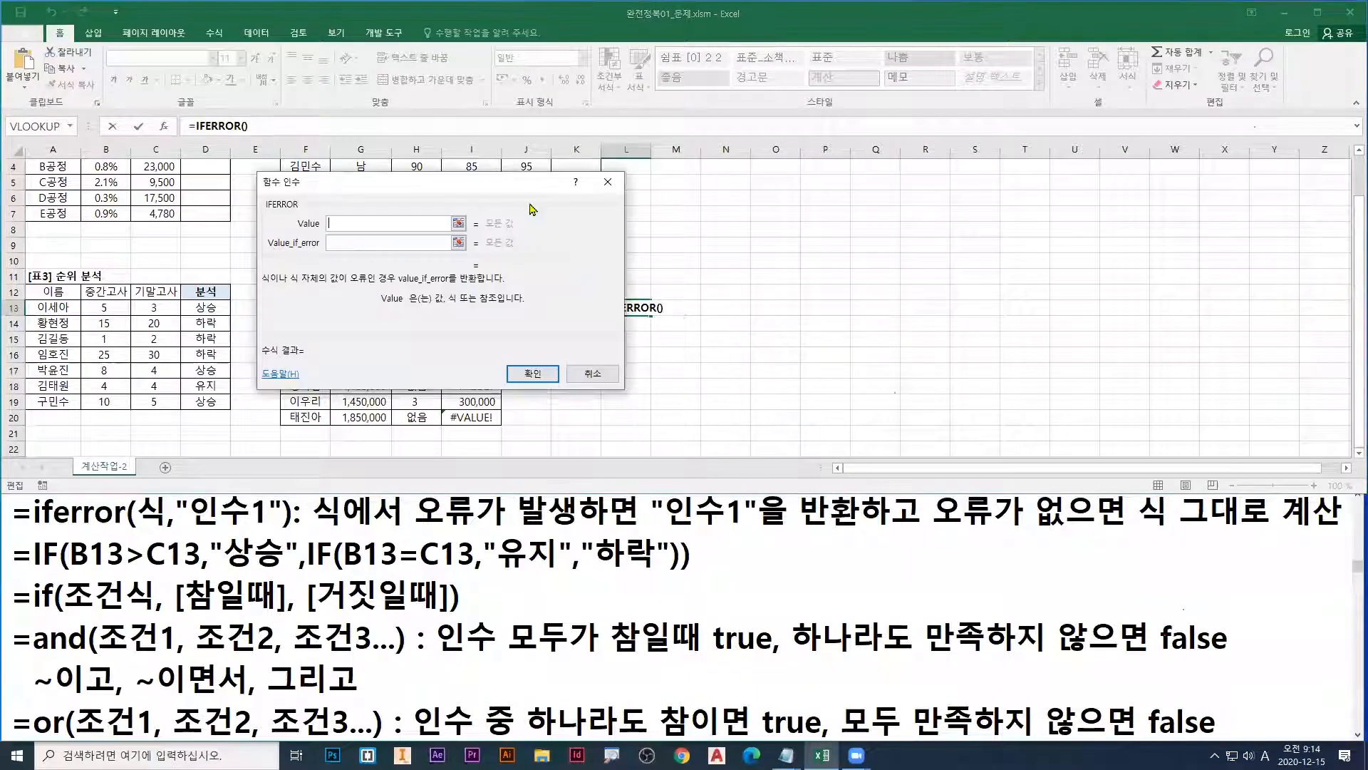
drag(521, 189, 970, 260)
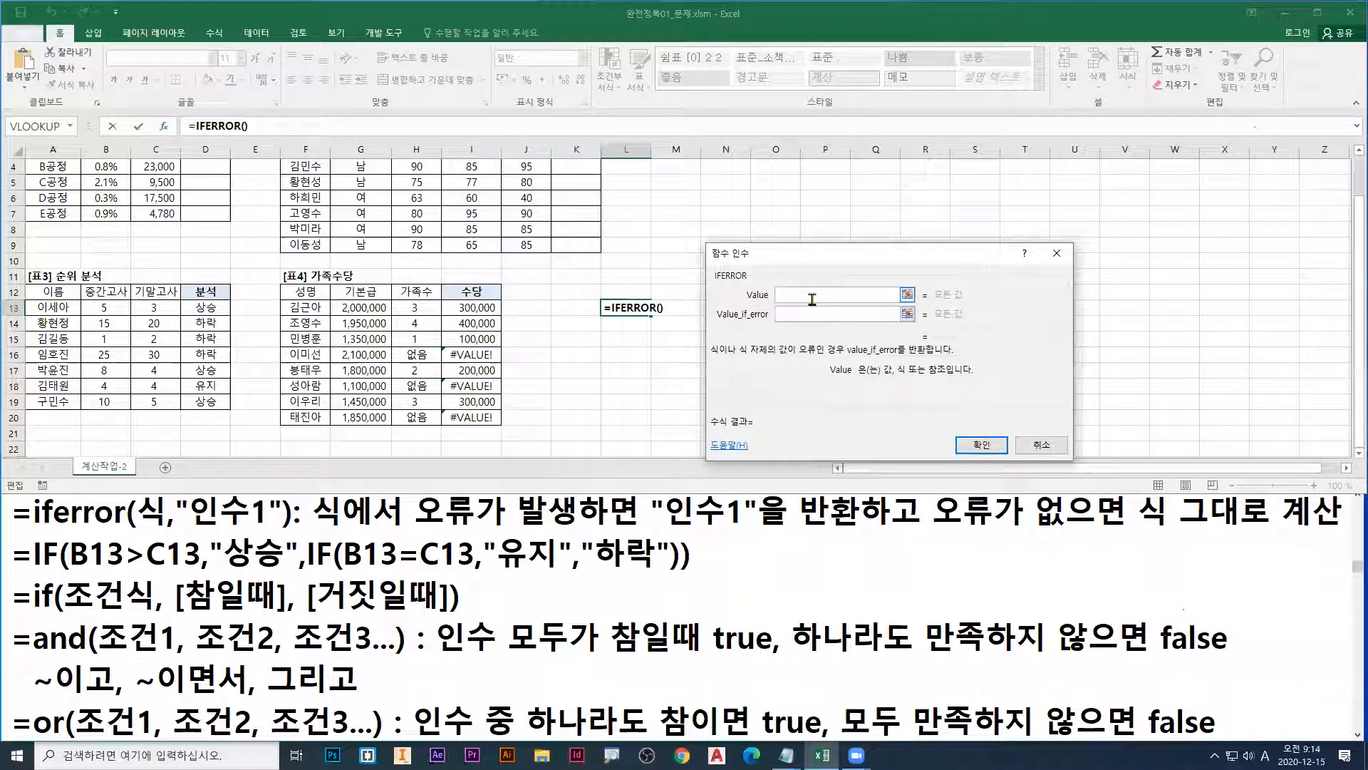
text(1/0)
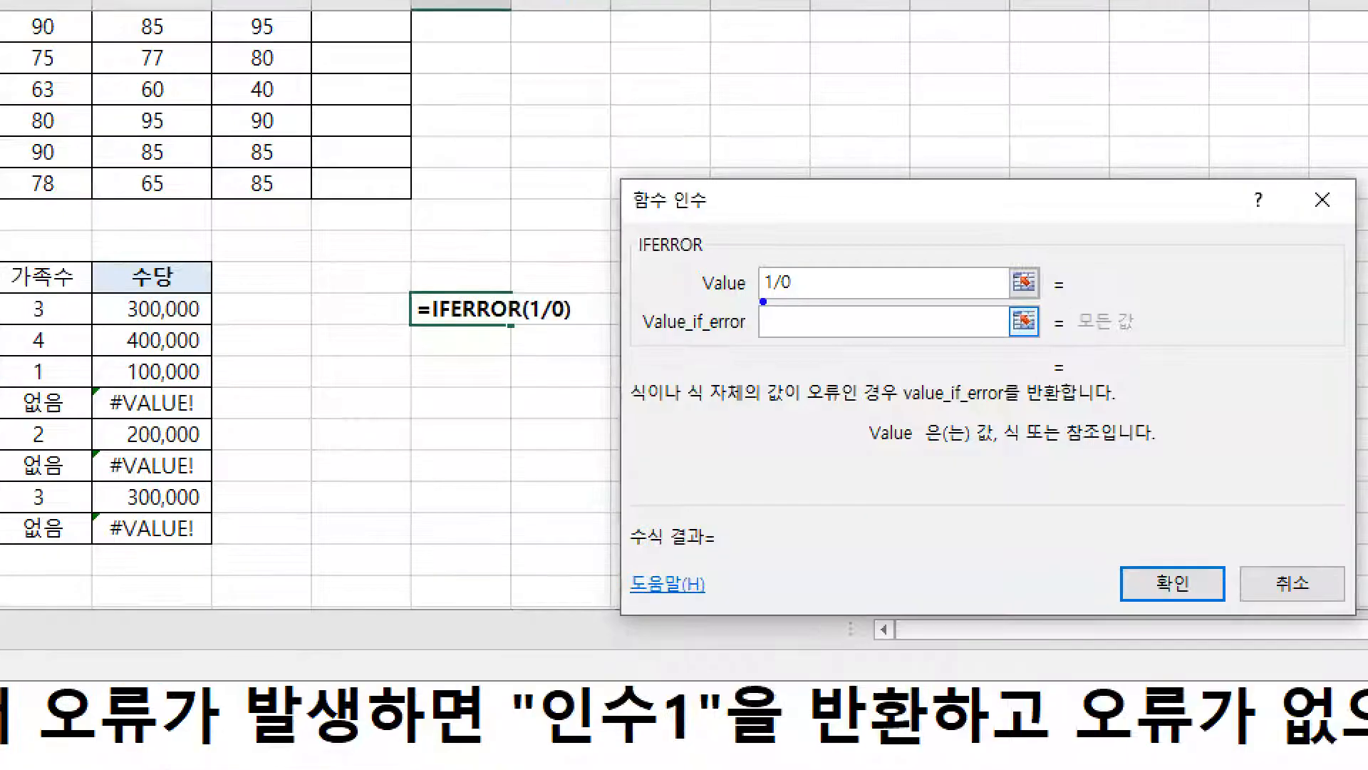
Step: Examine how Value 1/0 evaluates in the Function Arguments dialog and what the description says about Value_if_error
drag(764, 300, 812, 301)
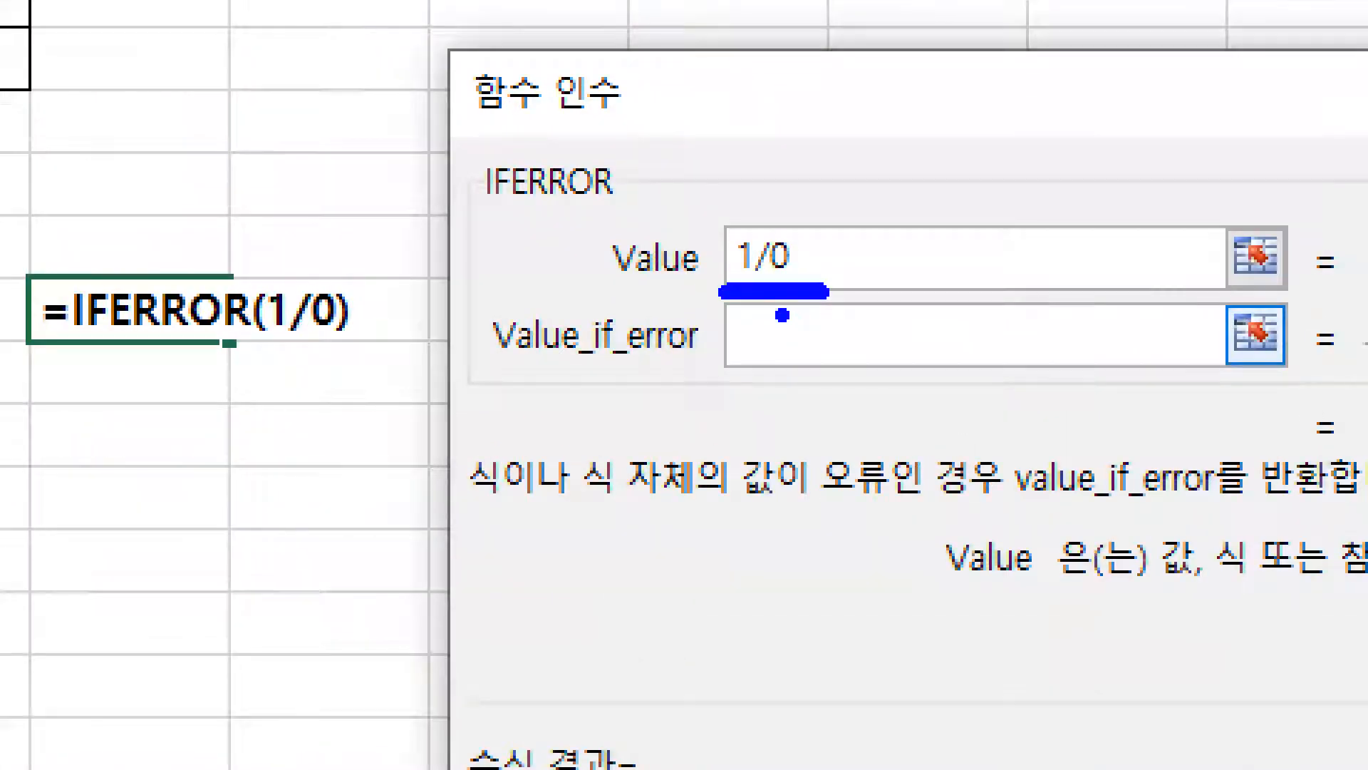
key(r)
mouse_move(844, 172)
mouse_down()
mouse_move(916, 184)
mouse_move(855, 164)
mouse_move(951, 128)
mouse_up()
drag(901, 39, 886, 92)
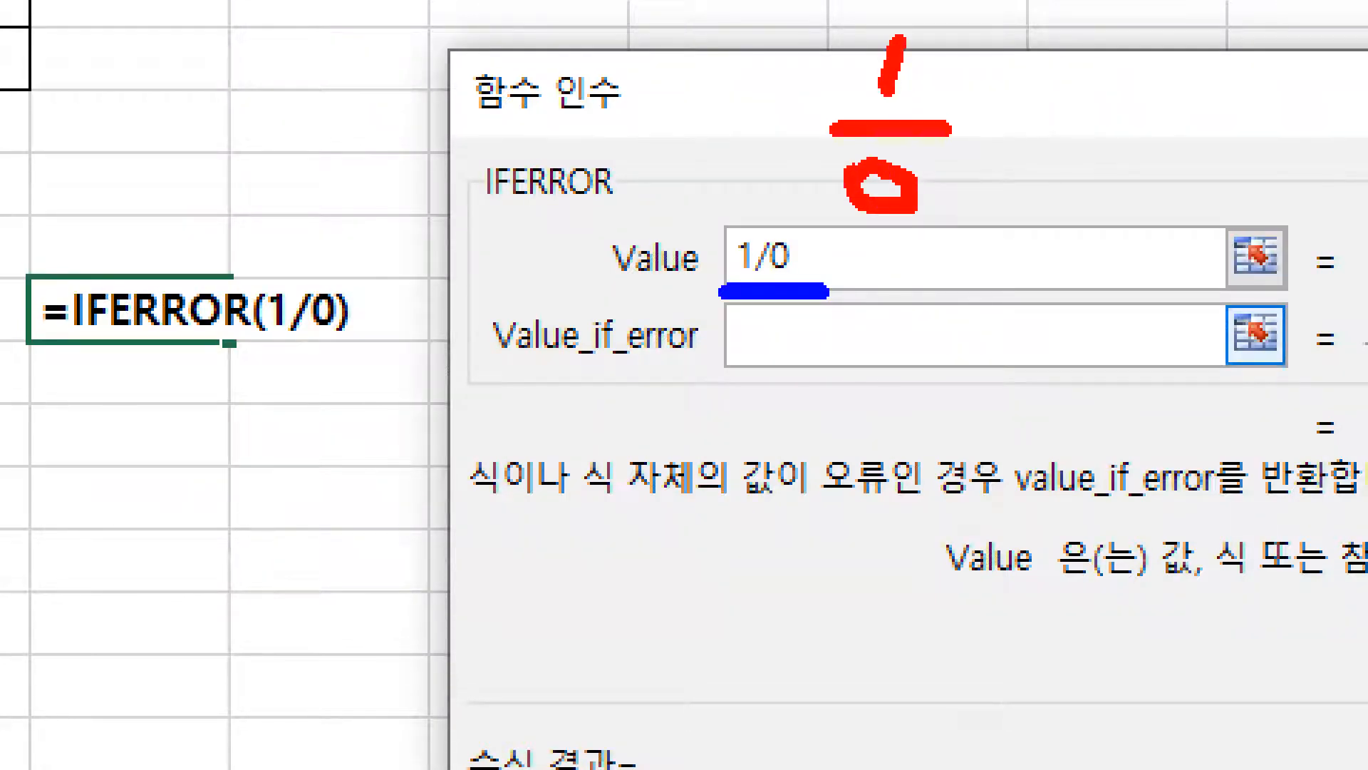
key(g)
drag(1014, 161, 973, 207)
mouse_move(966, 169)
mouse_down()
mouse_move(977, 189)
mouse_move(1026, 205)
mouse_up()
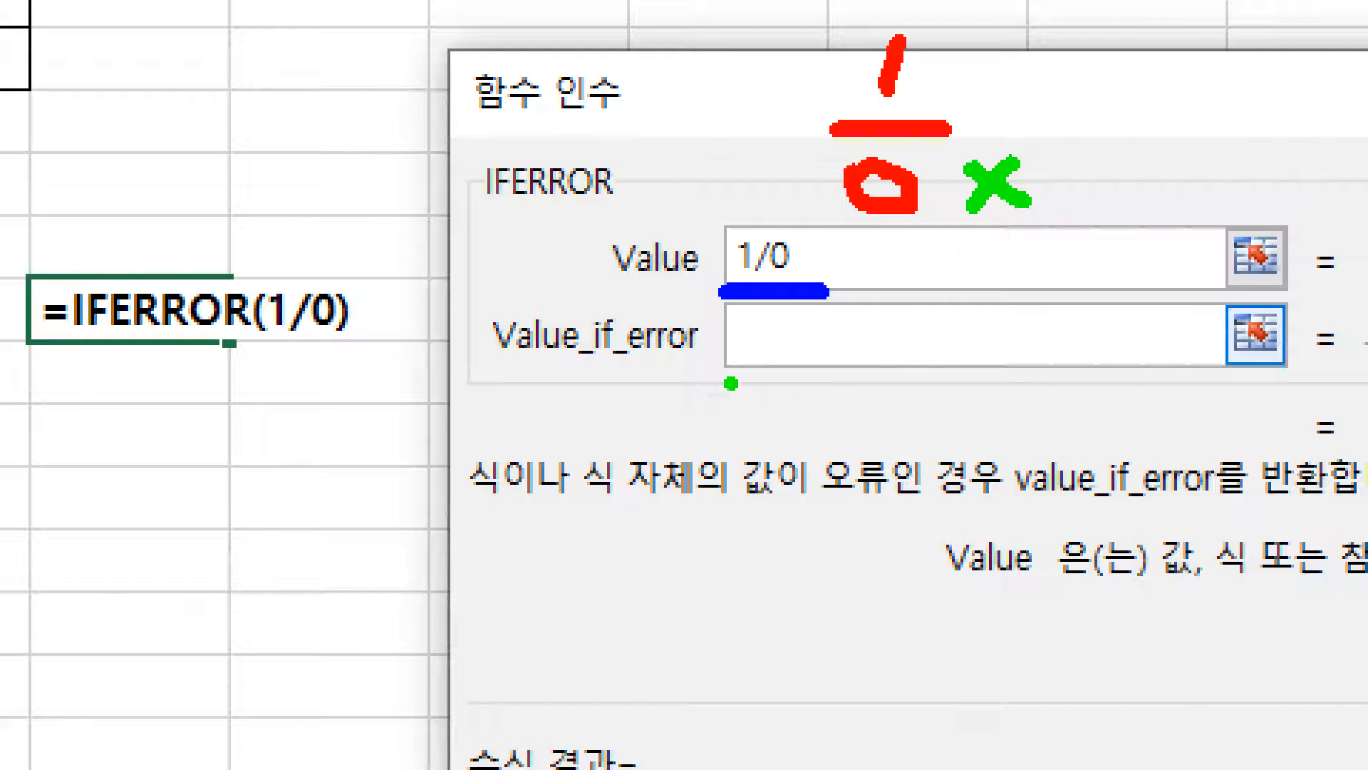
key(b)
drag(754, 358, 688, 446)
key(Escape)
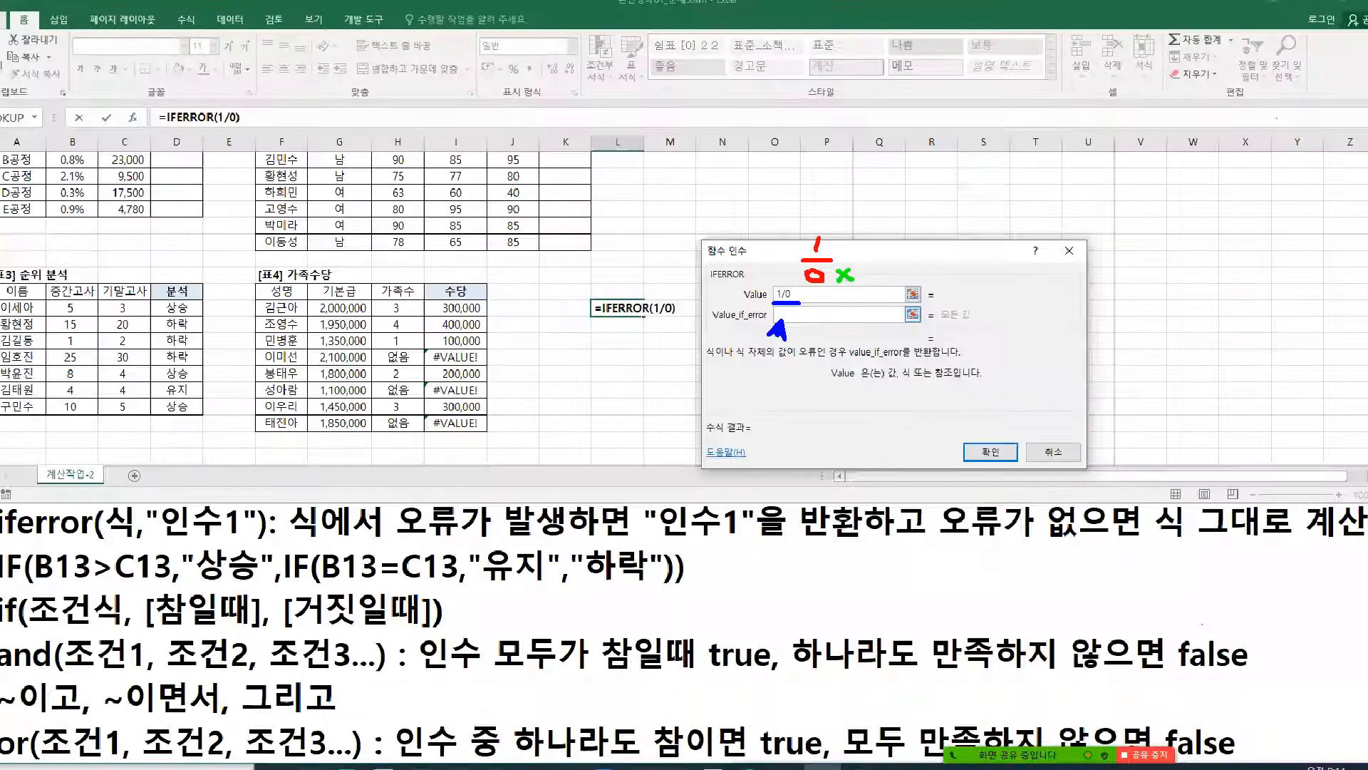
click(790, 313)
key(ctrl+1)
click(788, 314)
drag(770, 321, 733, 363)
drag(1066, 253, 1279, 395)
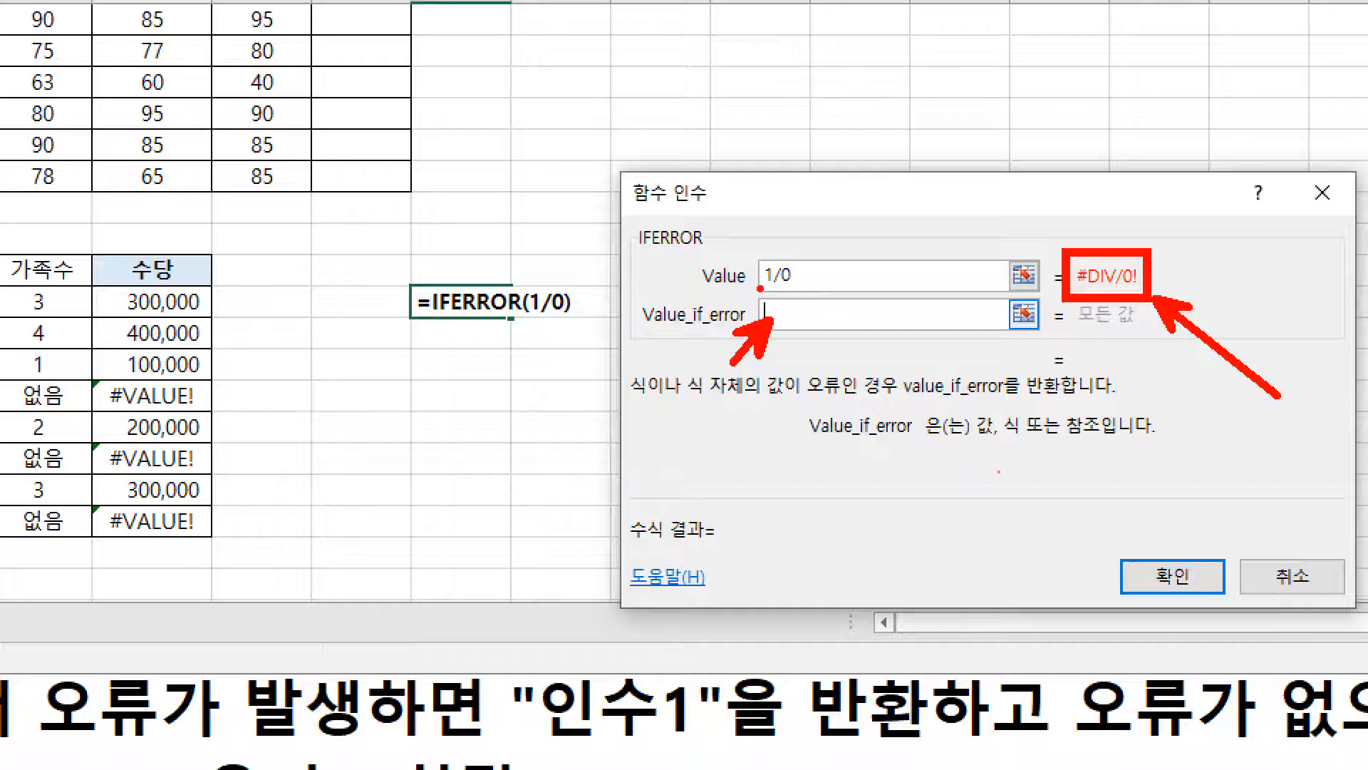
drag(761, 291, 806, 290)
drag(634, 401, 891, 401)
drag(640, 334, 844, 334)
drag(912, 402, 1007, 402)
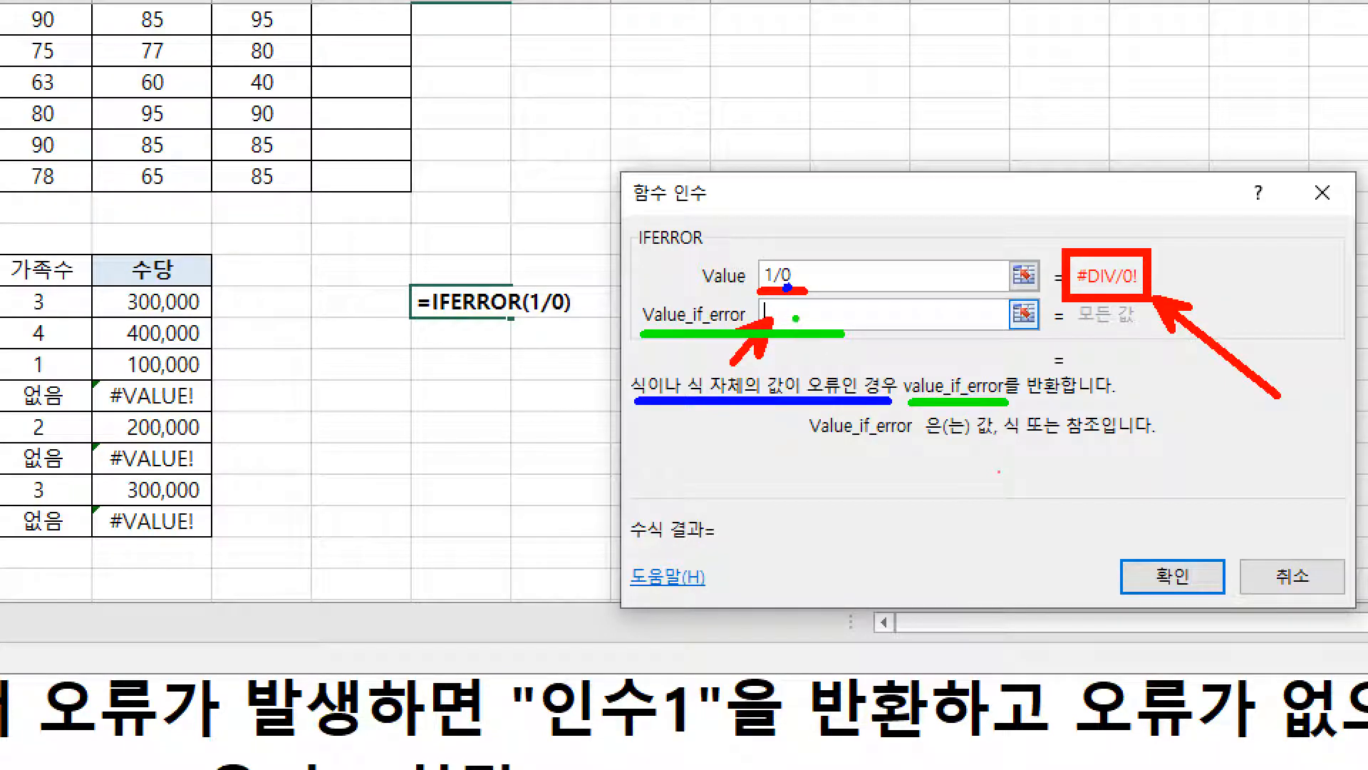
Step: Set Value_if_error to "다시 입력하세요!" and enter the IFERROR test formula in L13
key(Escape)
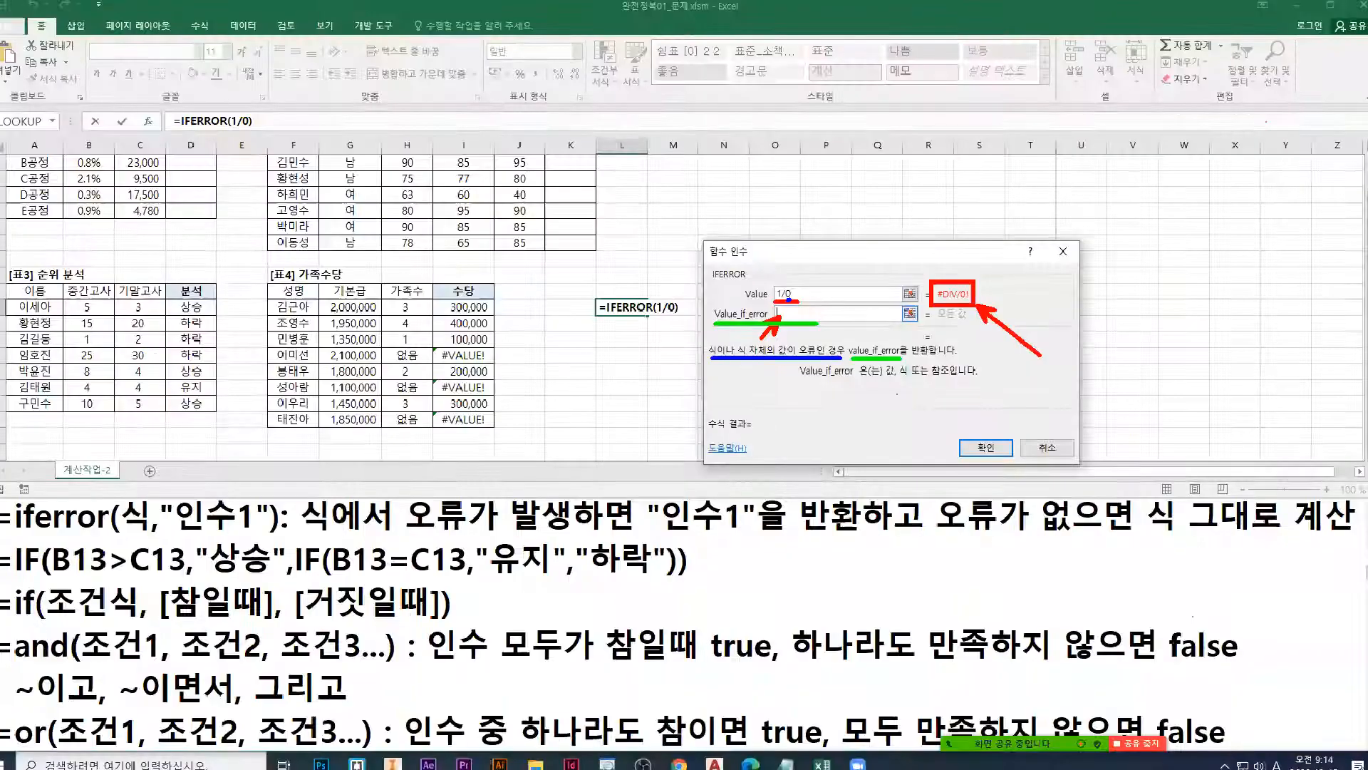
text(다시 입)
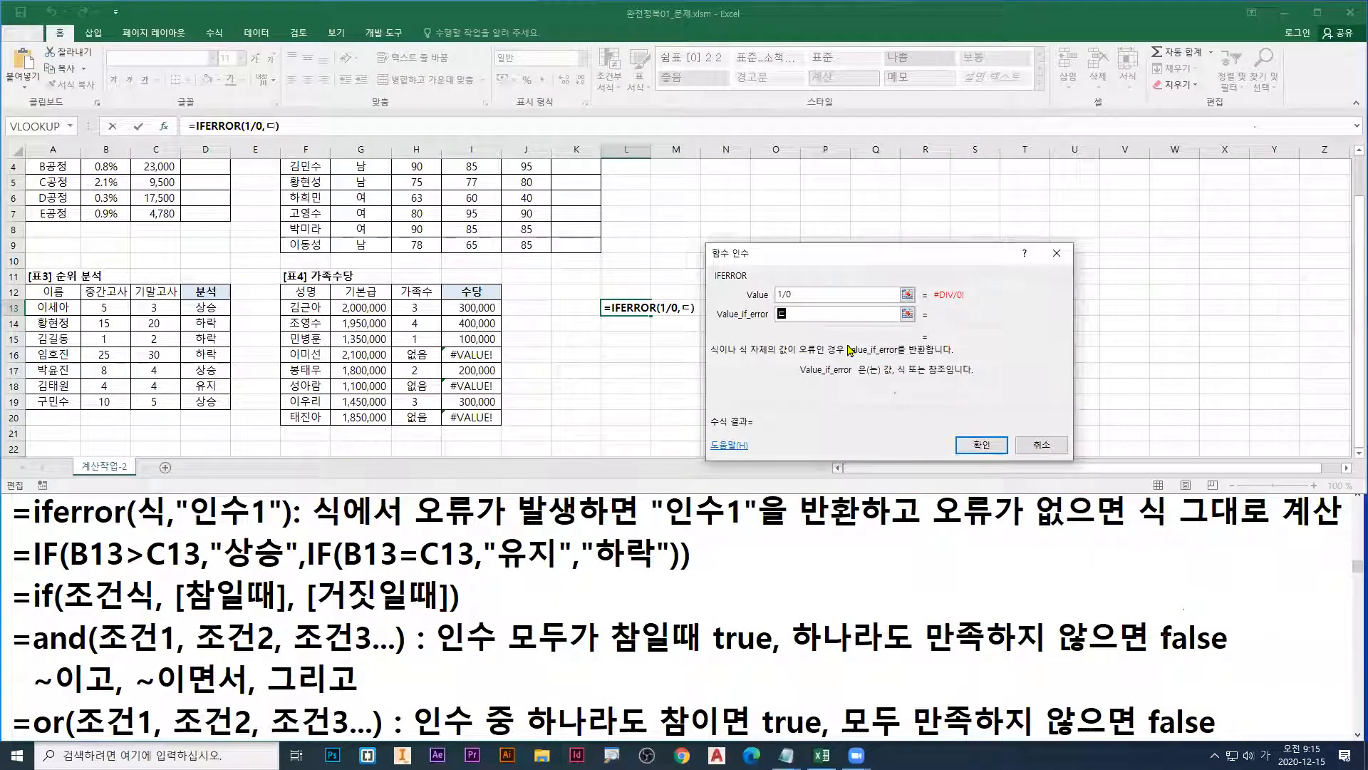
text(력하세요)
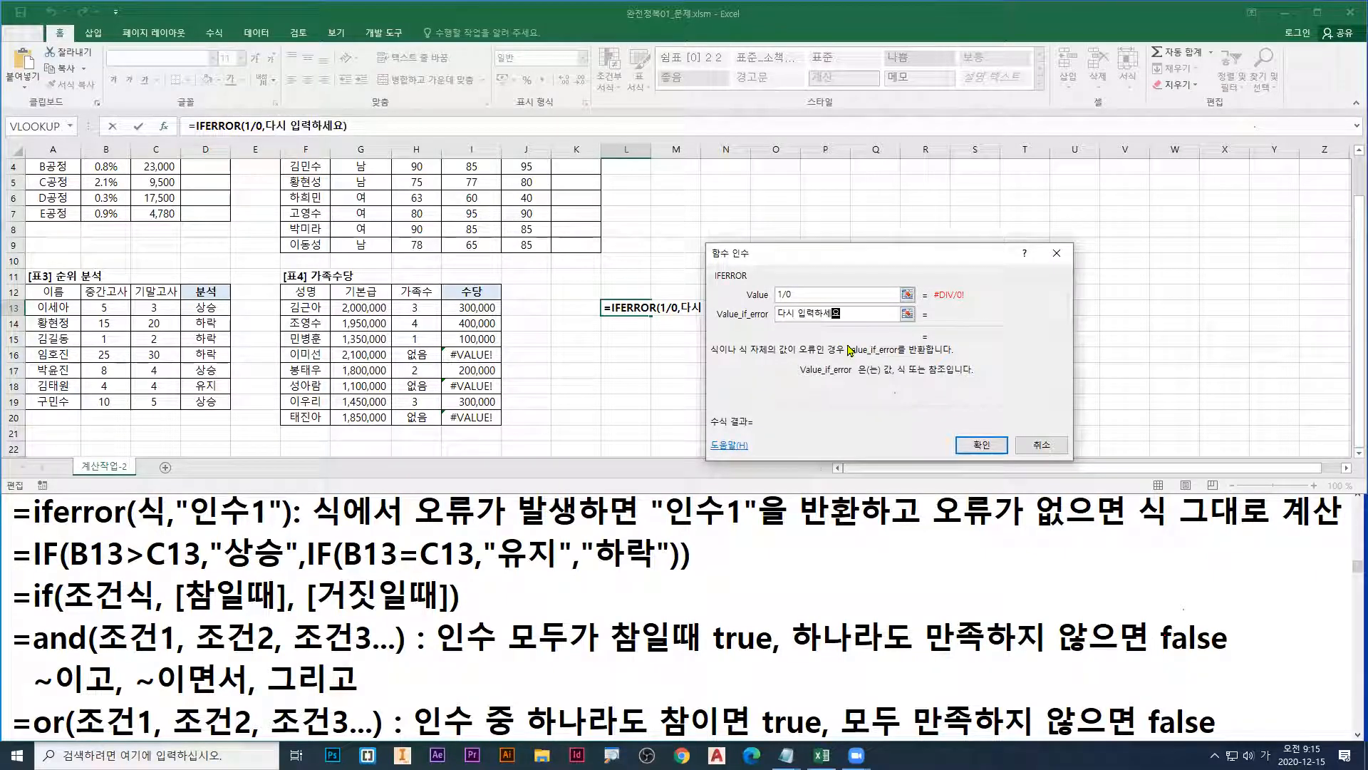
text(!)
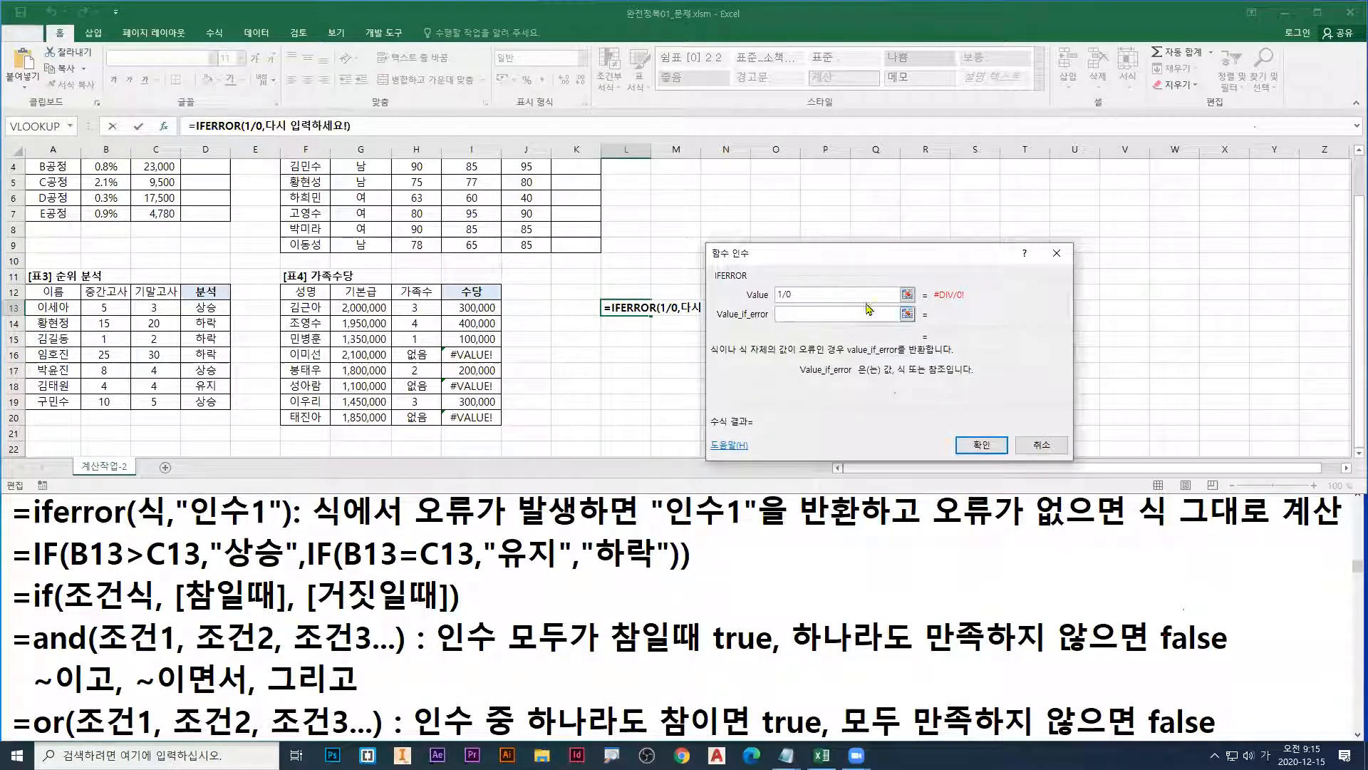
click(858, 294)
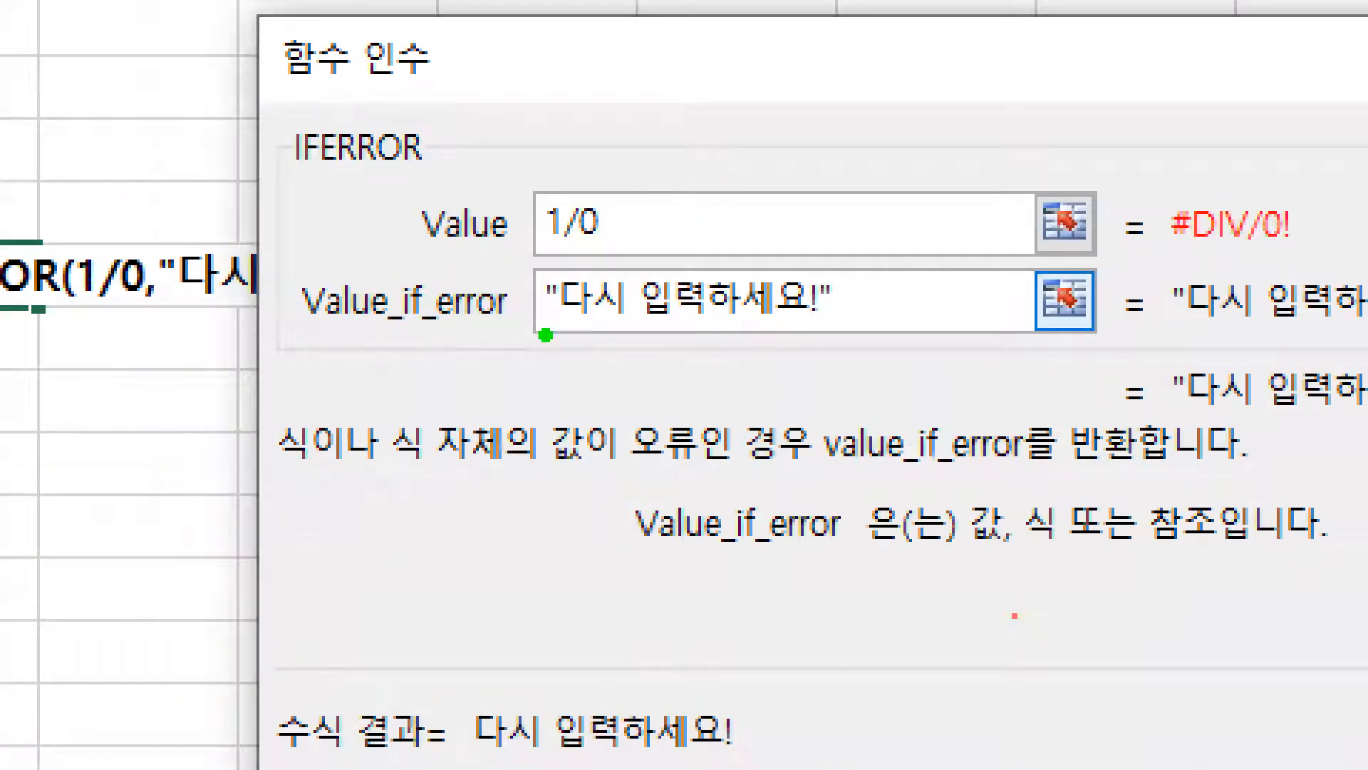
drag(544, 332, 831, 331)
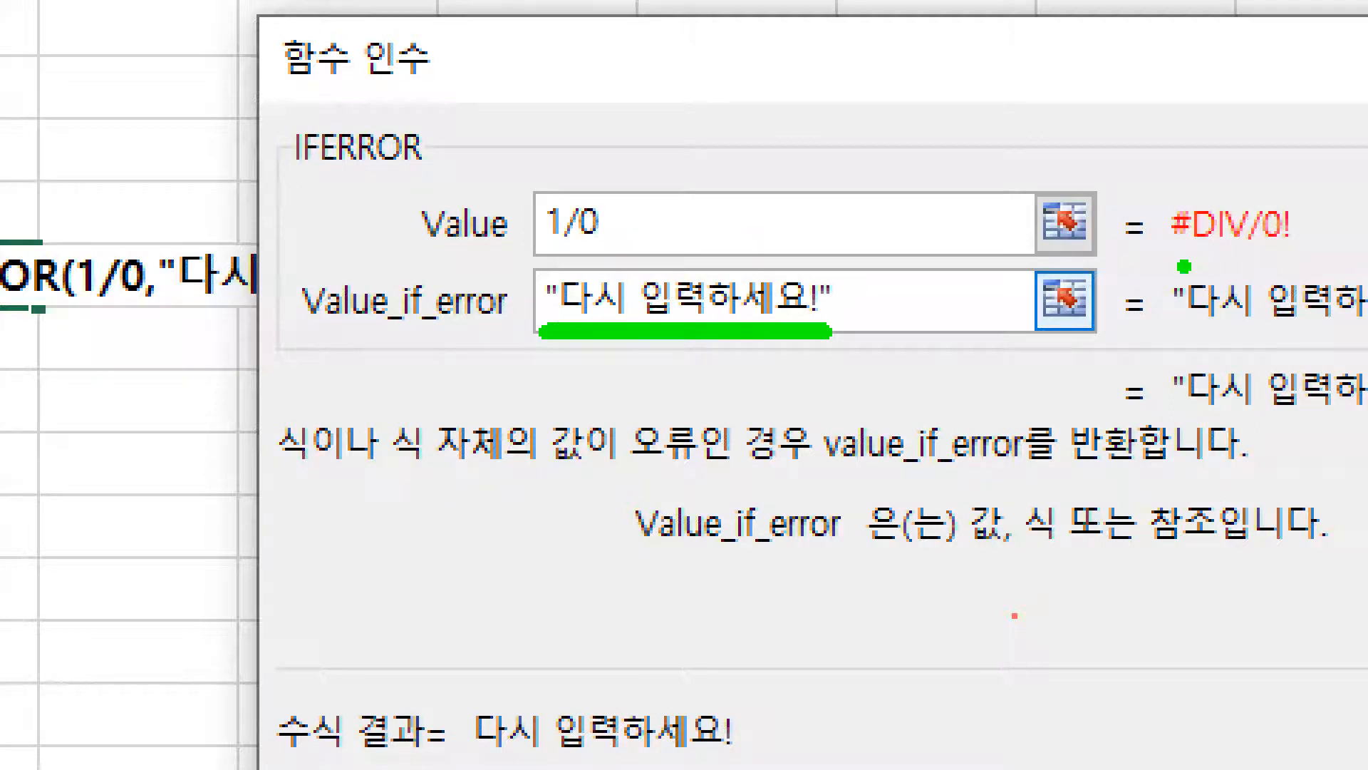
key(r)
drag(1173, 254, 1350, 253)
key(Escape)
key(Return)
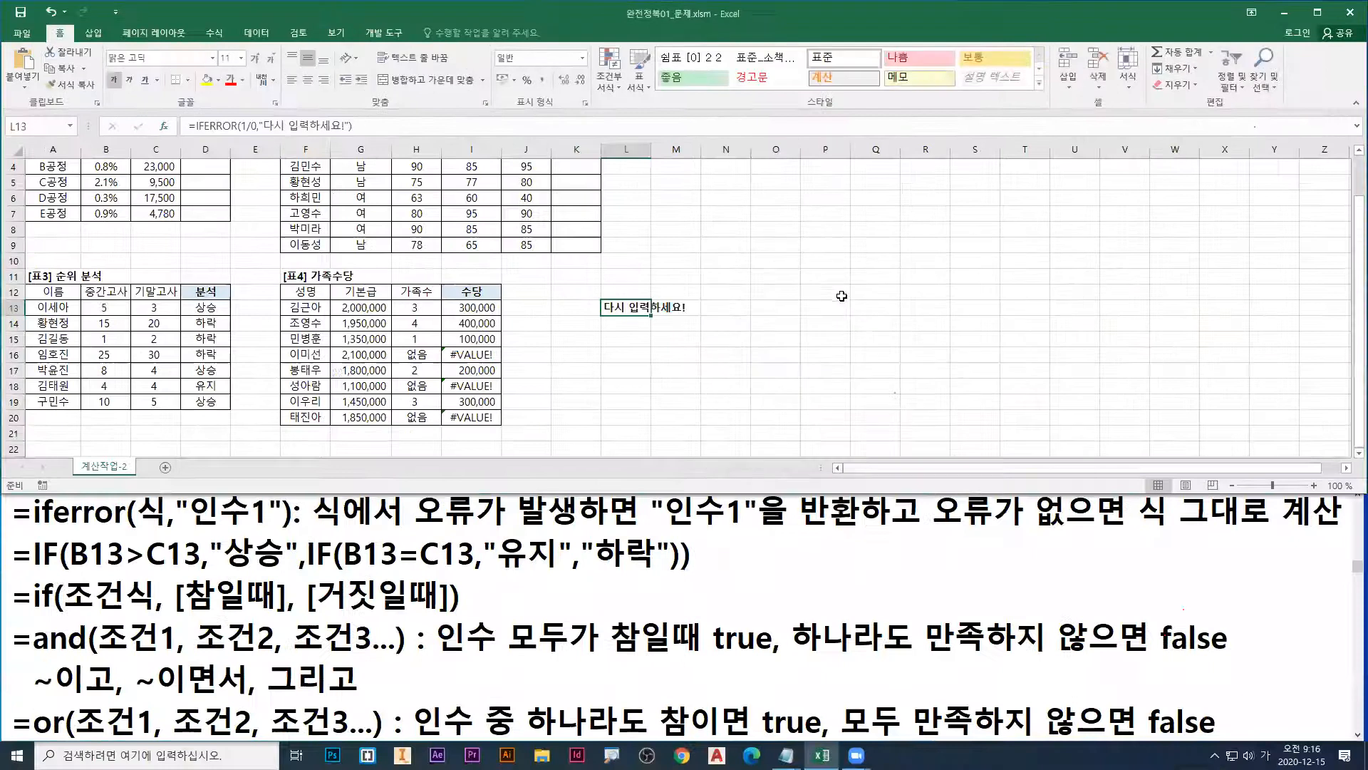
Step: Change the expression in the L13 test formula to 1/1 and enter it, and clear the cell after checking the result
double_click(632, 308)
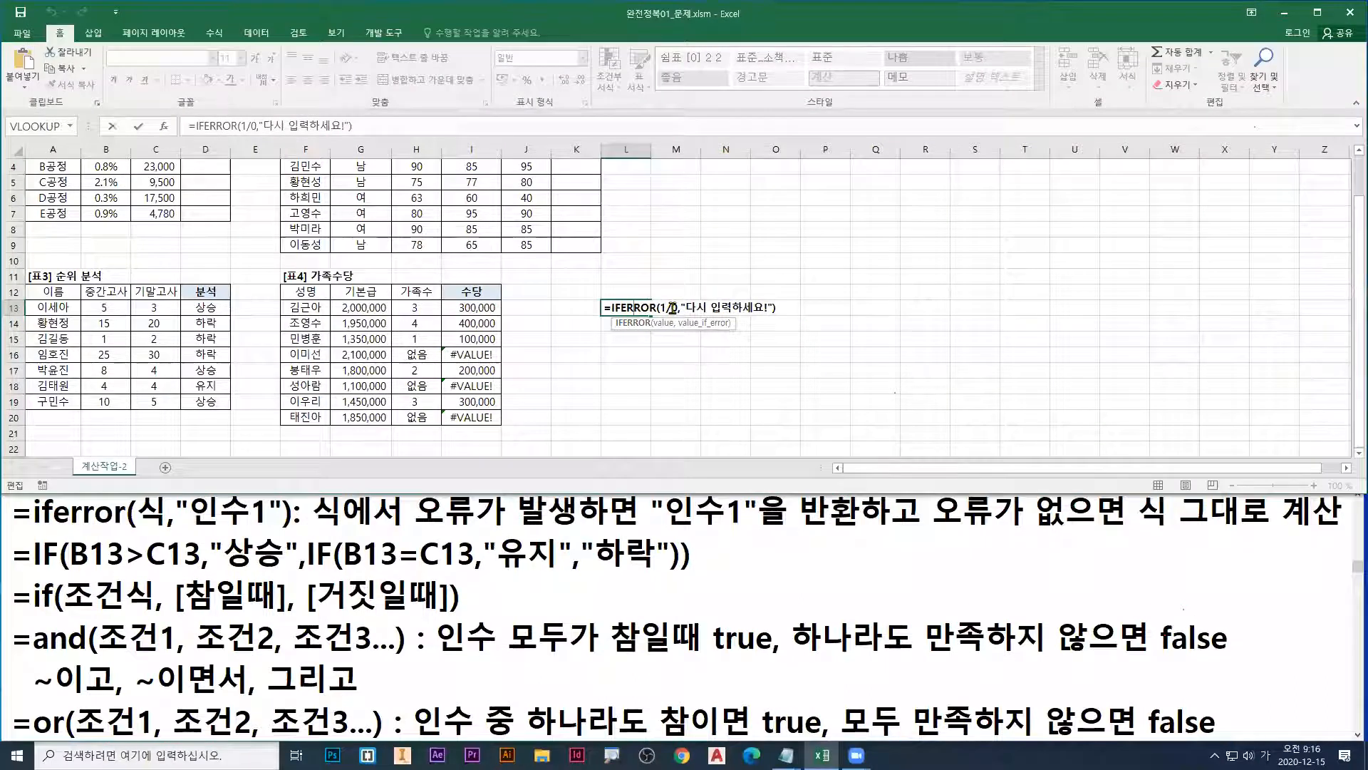
click(673, 307)
text(1)
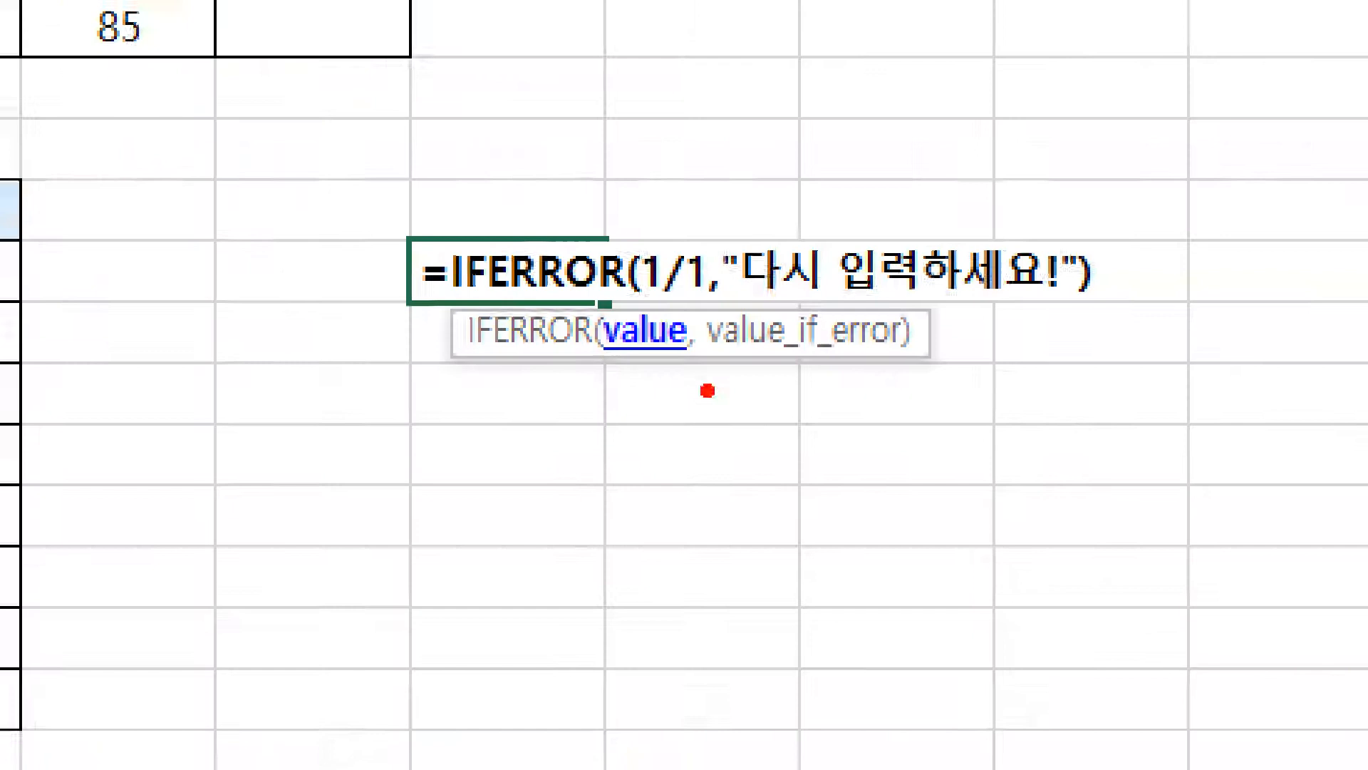
drag(657, 310, 683, 311)
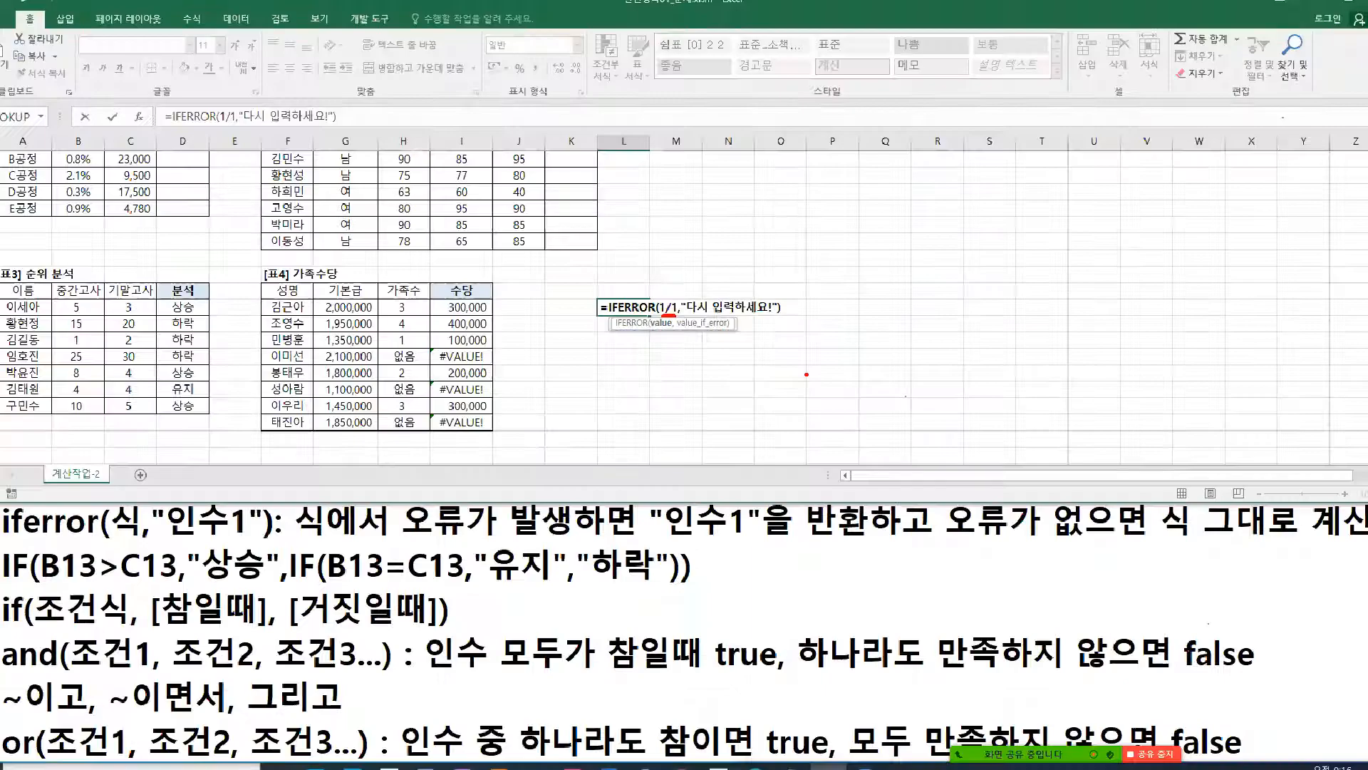
key(Return)
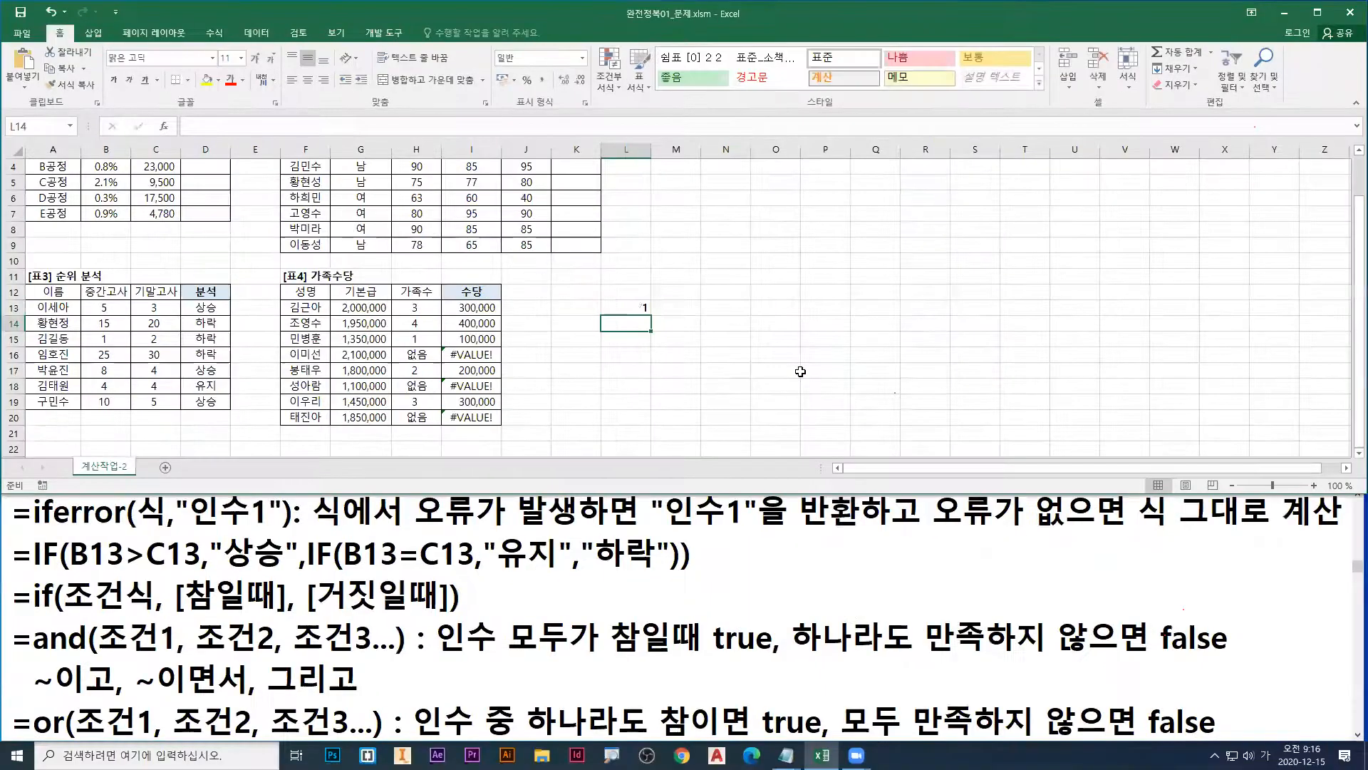
click(635, 305)
key(Delete)
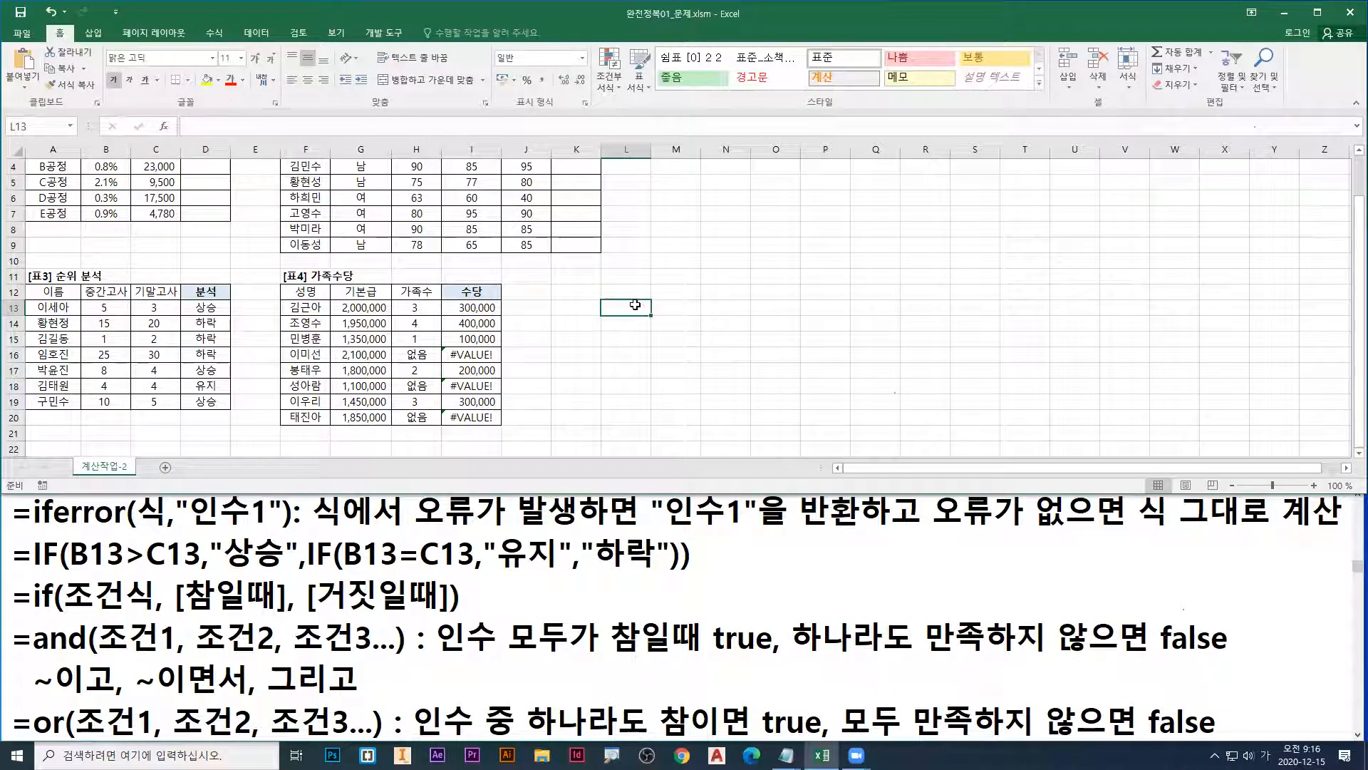
Step: Open the formula in I13 of [표4] for editing and cut H13*100000, keeping only the equals sign
click(474, 310)
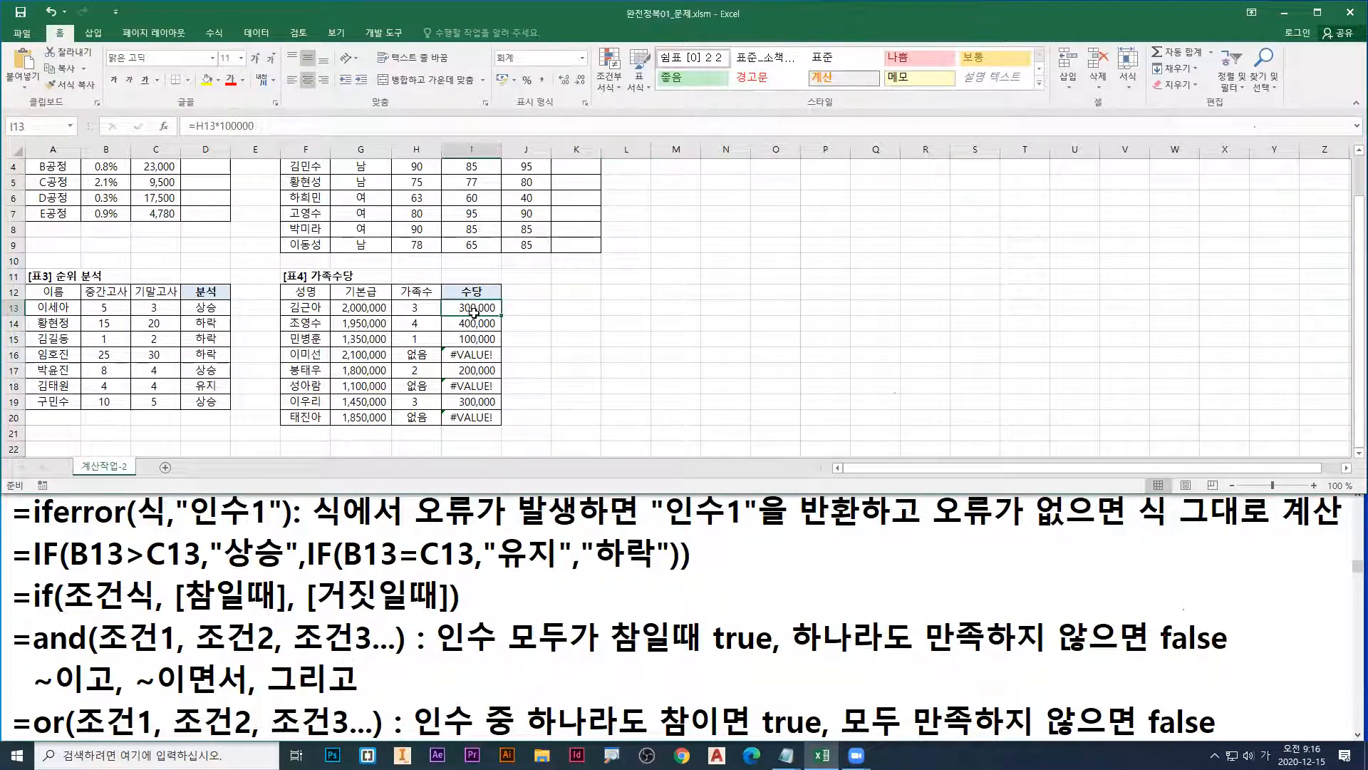
double_click(476, 308)
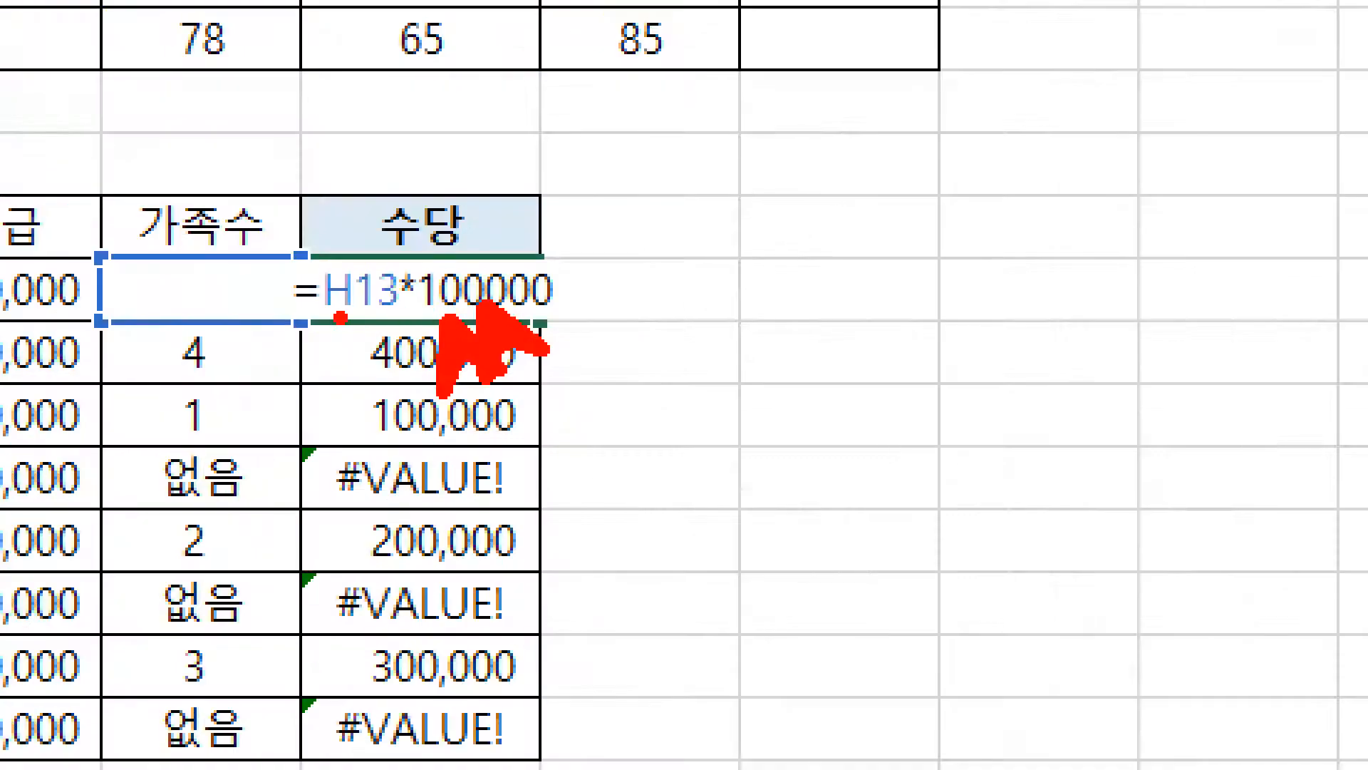
mouse_move(329, 328)
mouse_down()
mouse_move(570, 327)
mouse_move(587, 350)
mouse_up()
key(Escape)
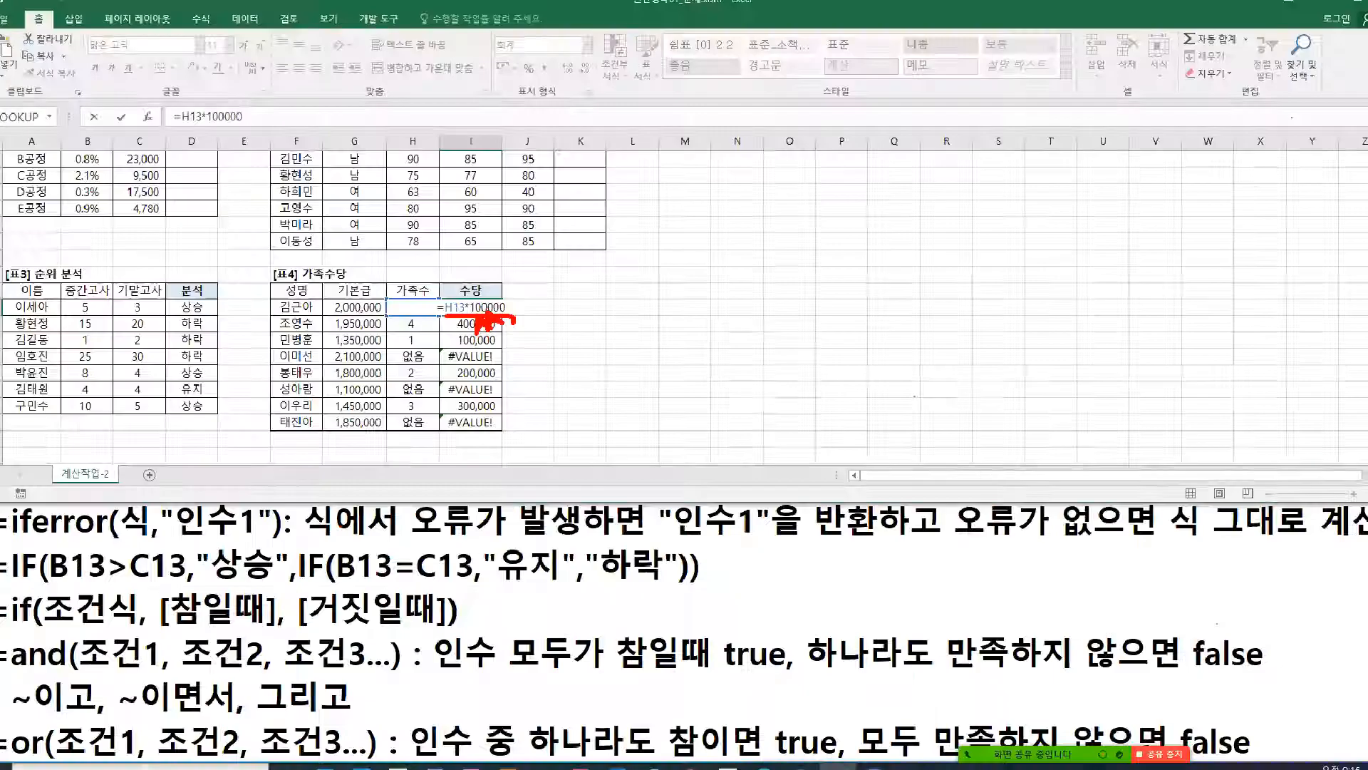
mouse_move(446, 307)
mouse_down()
mouse_move(514, 314)
mouse_move(488, 317)
mouse_move(580, 345)
mouse_move(564, 369)
mouse_up()
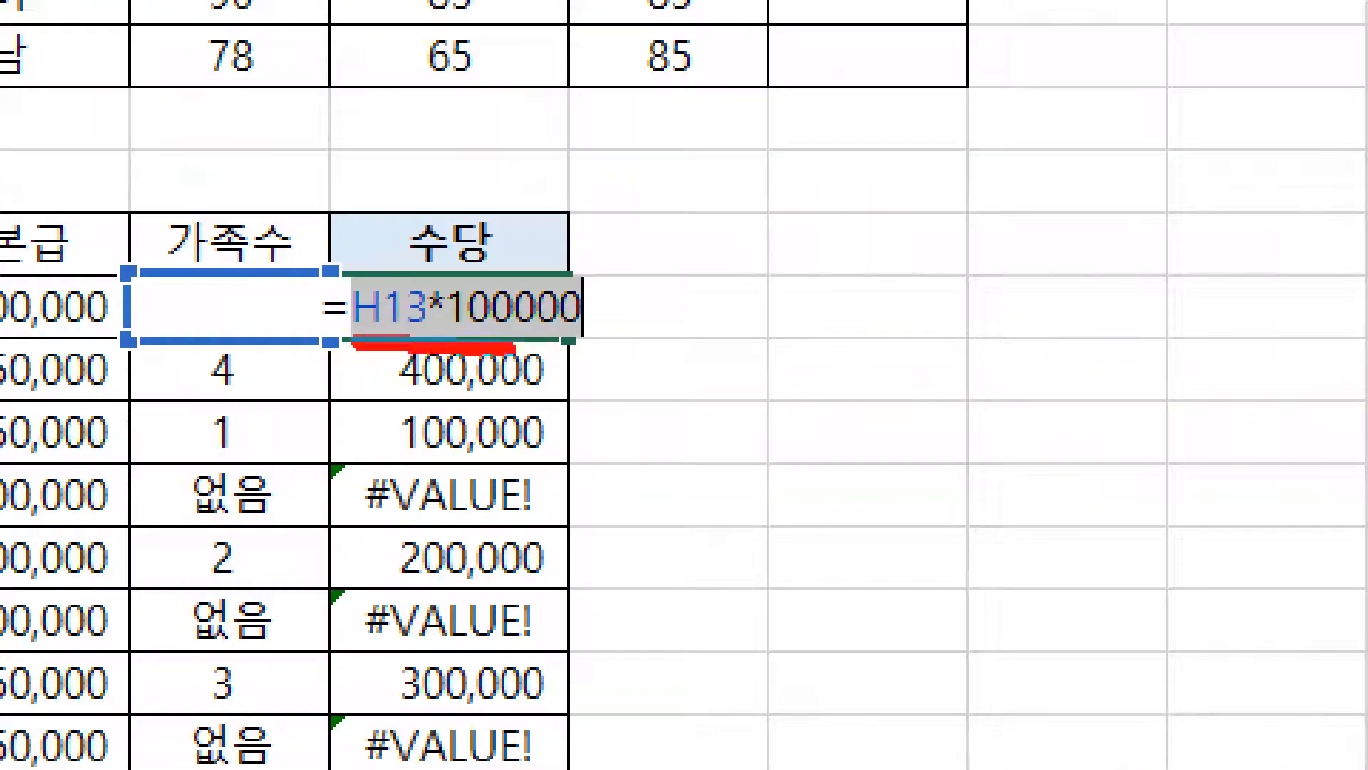
text(tctrl + X)
key(Escape)
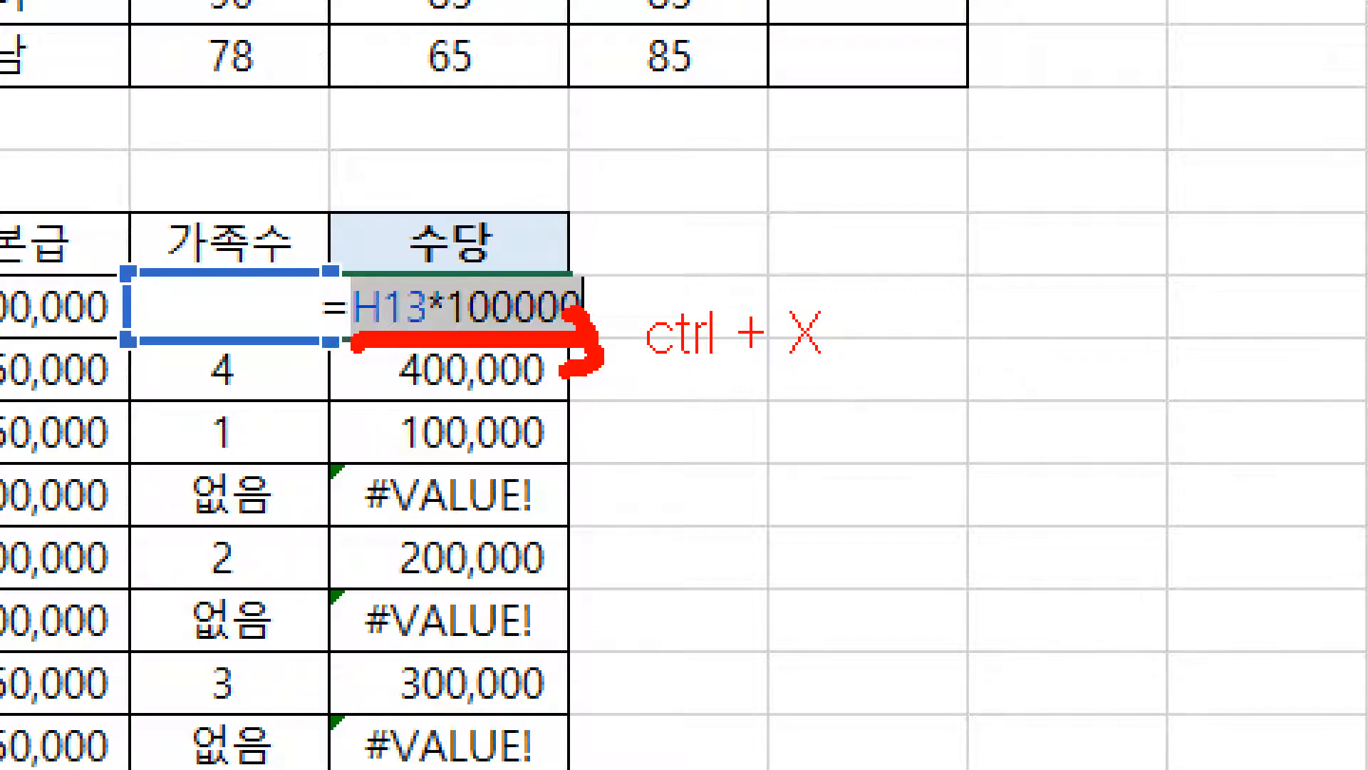
drag(357, 347, 581, 345)
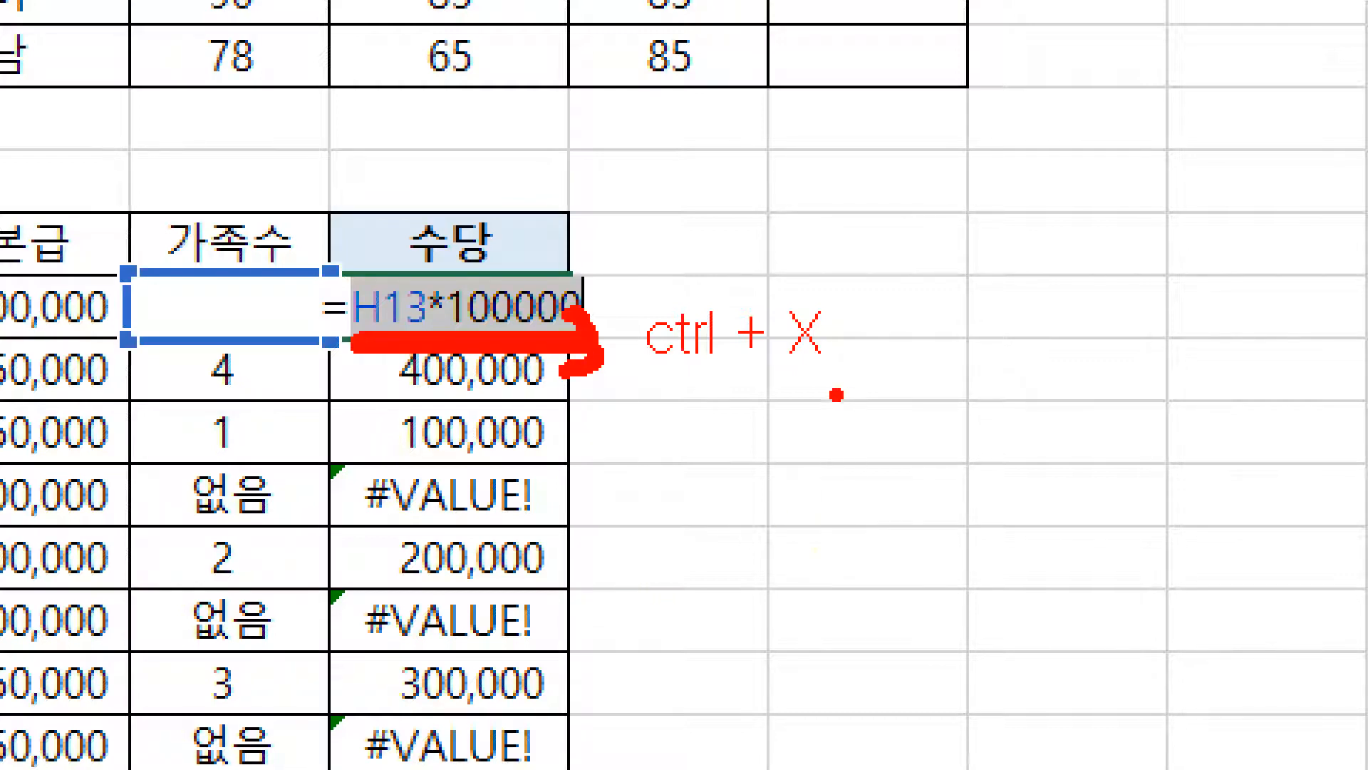
drag(835, 396, 779, 464)
drag(785, 401, 844, 461)
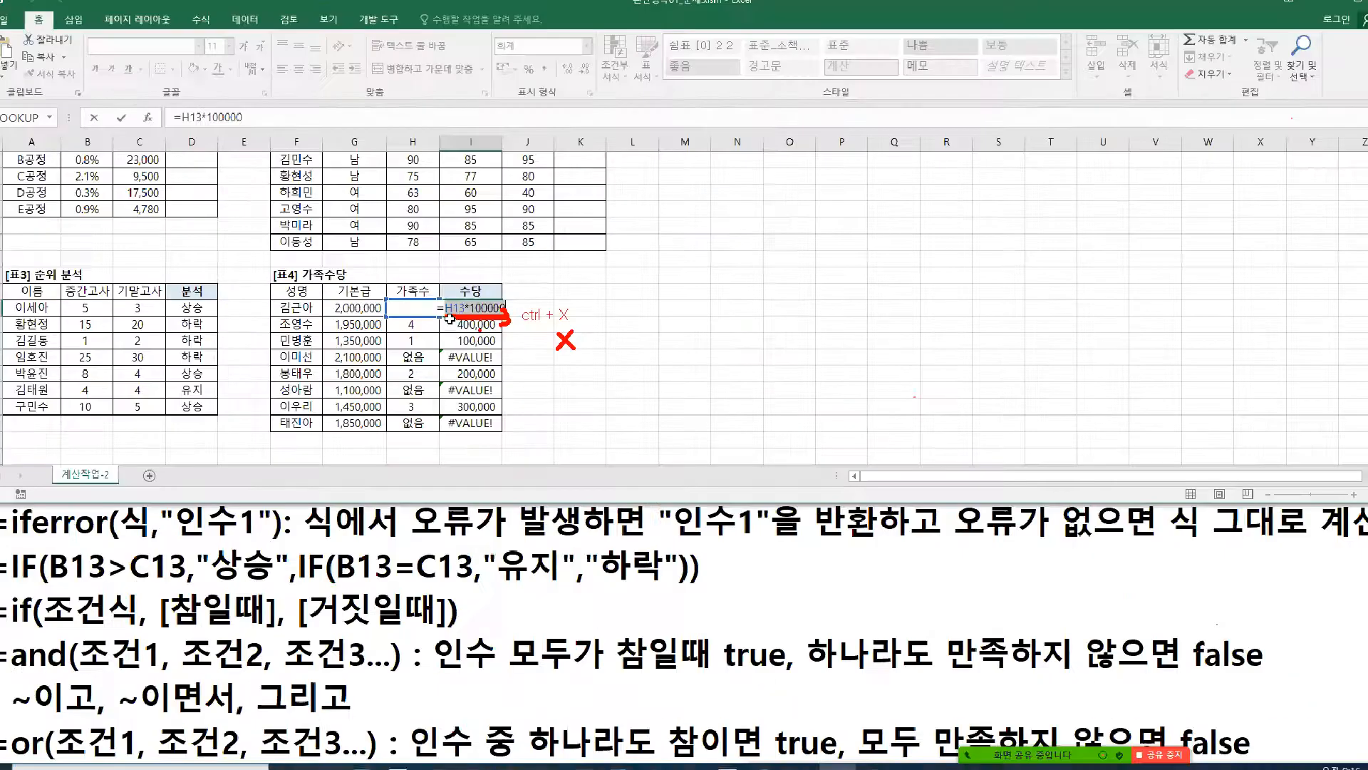
right_click(482, 313)
click(512, 320)
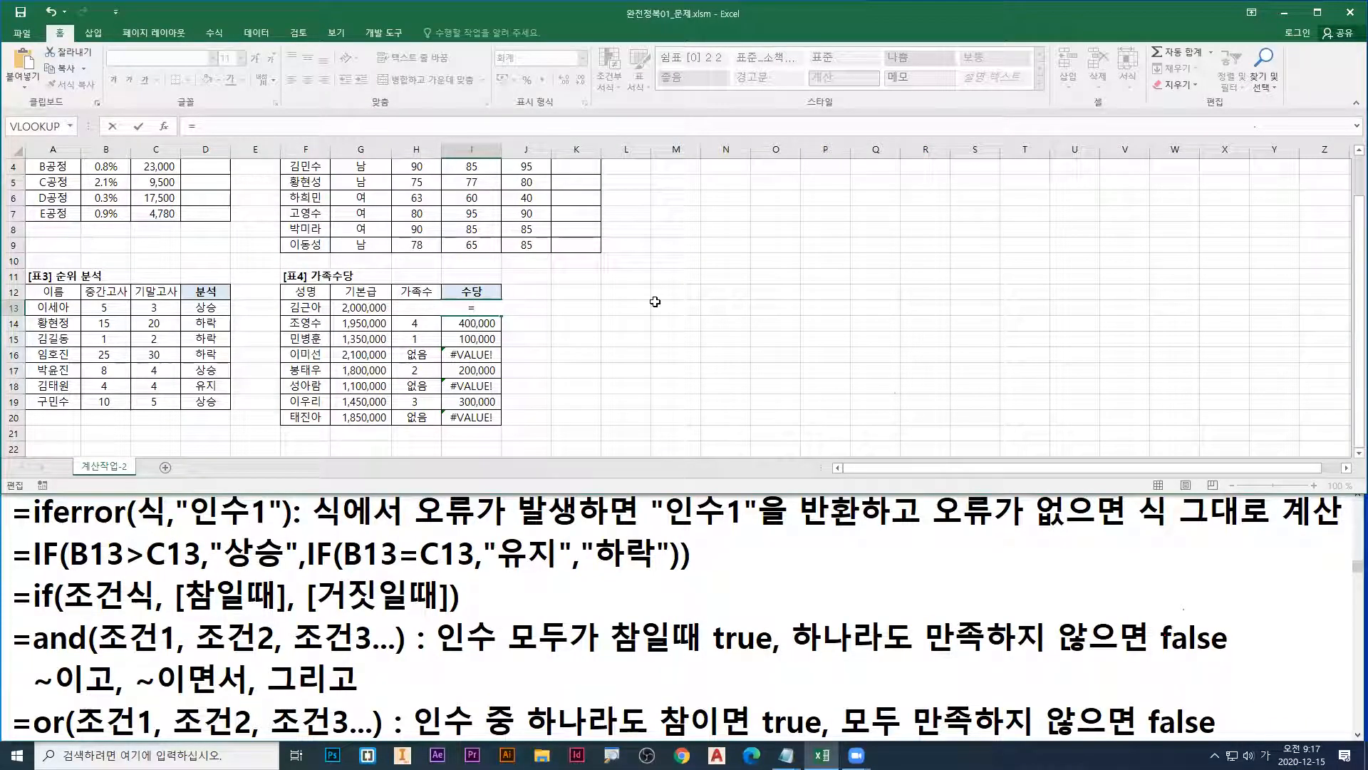
Step: Insert the IFERROR function after the equals sign in I13 and open its Function Arguments dialog beside [표4]
text(ㅑ)
key(BackSpace)
key(Hangul)
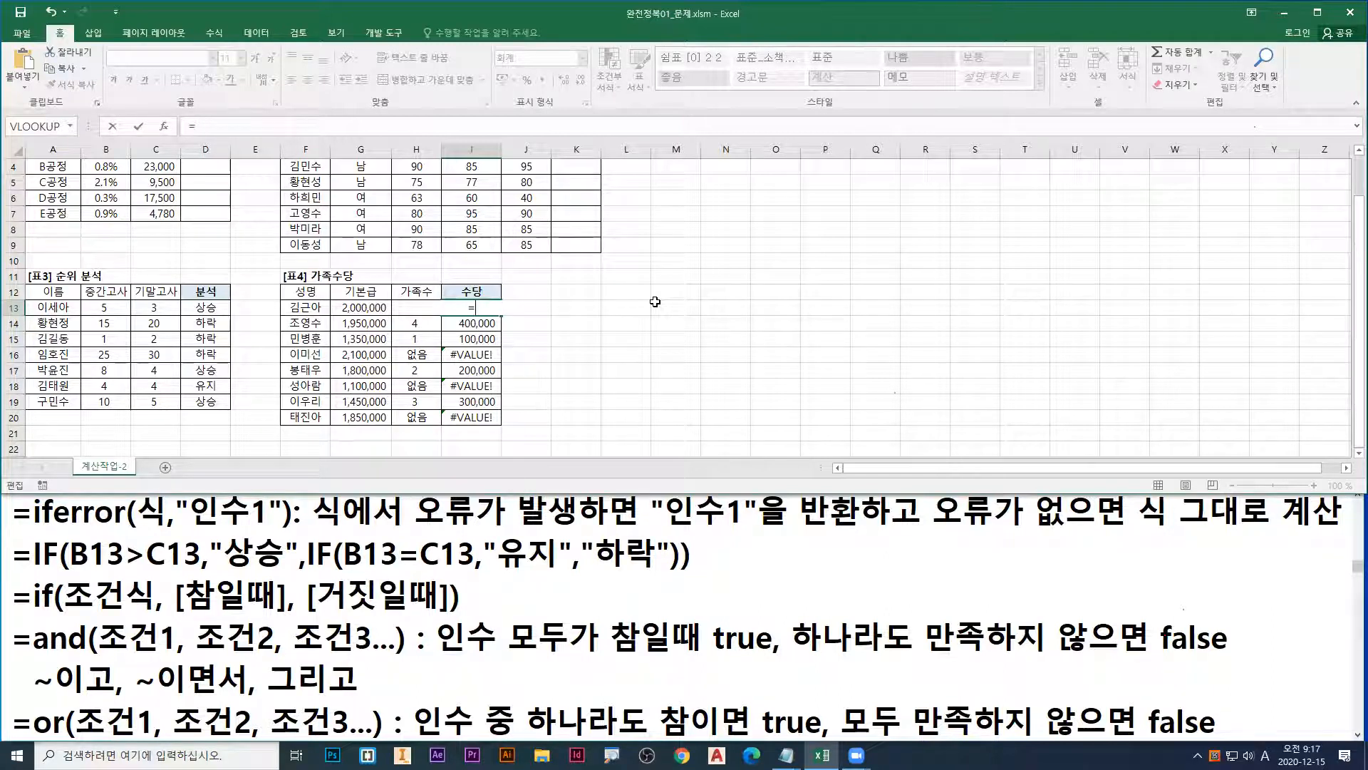
text(if)
click(506, 346)
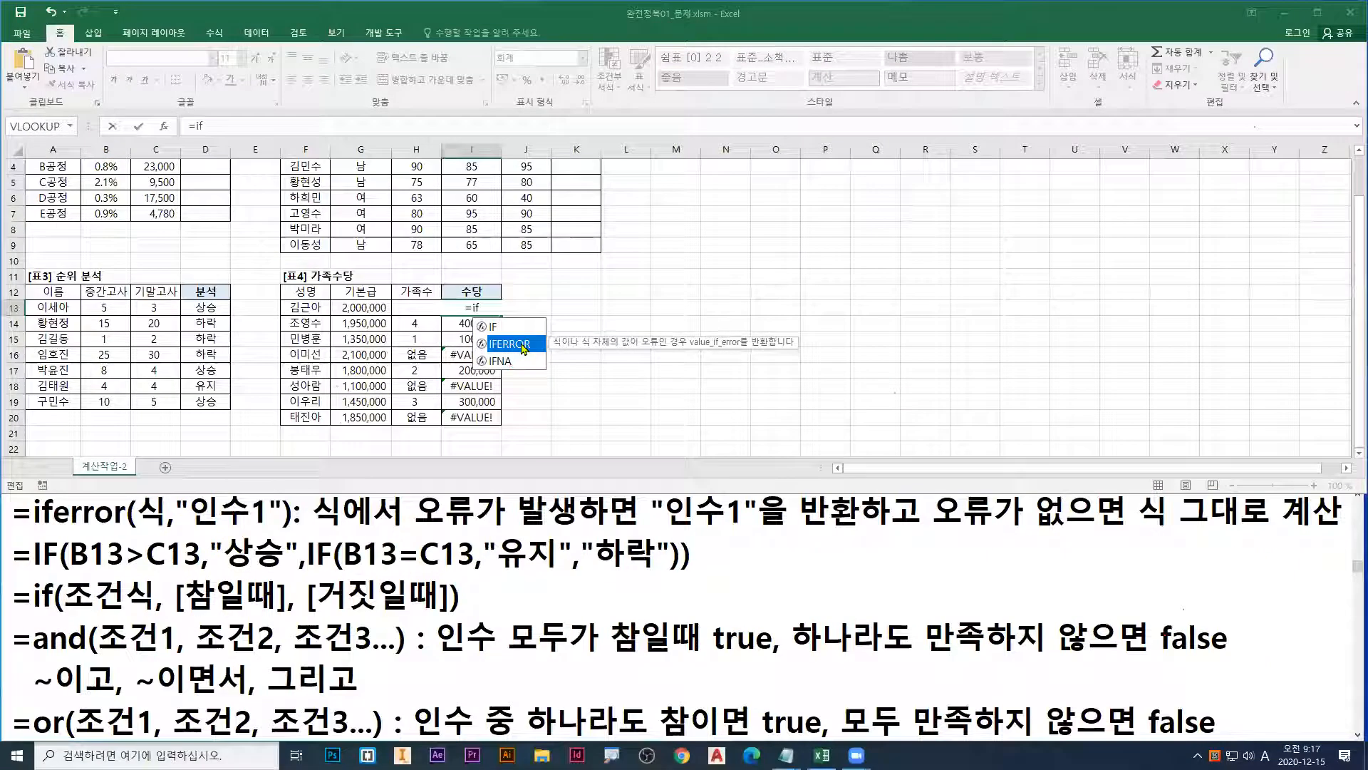
double_click(524, 346)
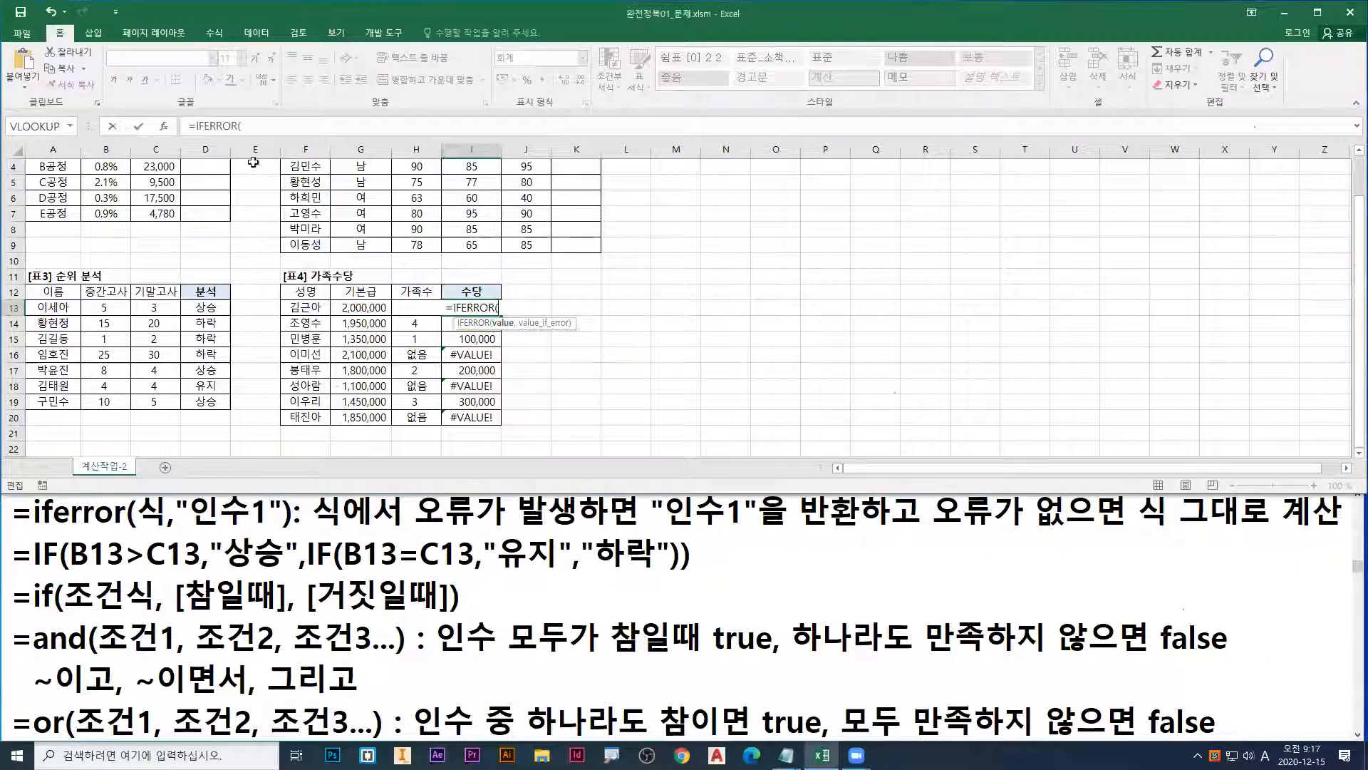
click(164, 125)
mouse_move(728, 265)
mouse_down()
mouse_move(545, 281)
mouse_move(570, 273)
mouse_up()
Step: Paste the cut expression H13*100000 as the Value argument of IFERROR
key(ctrl+1)
click(603, 312)
text(rtctrl + V)
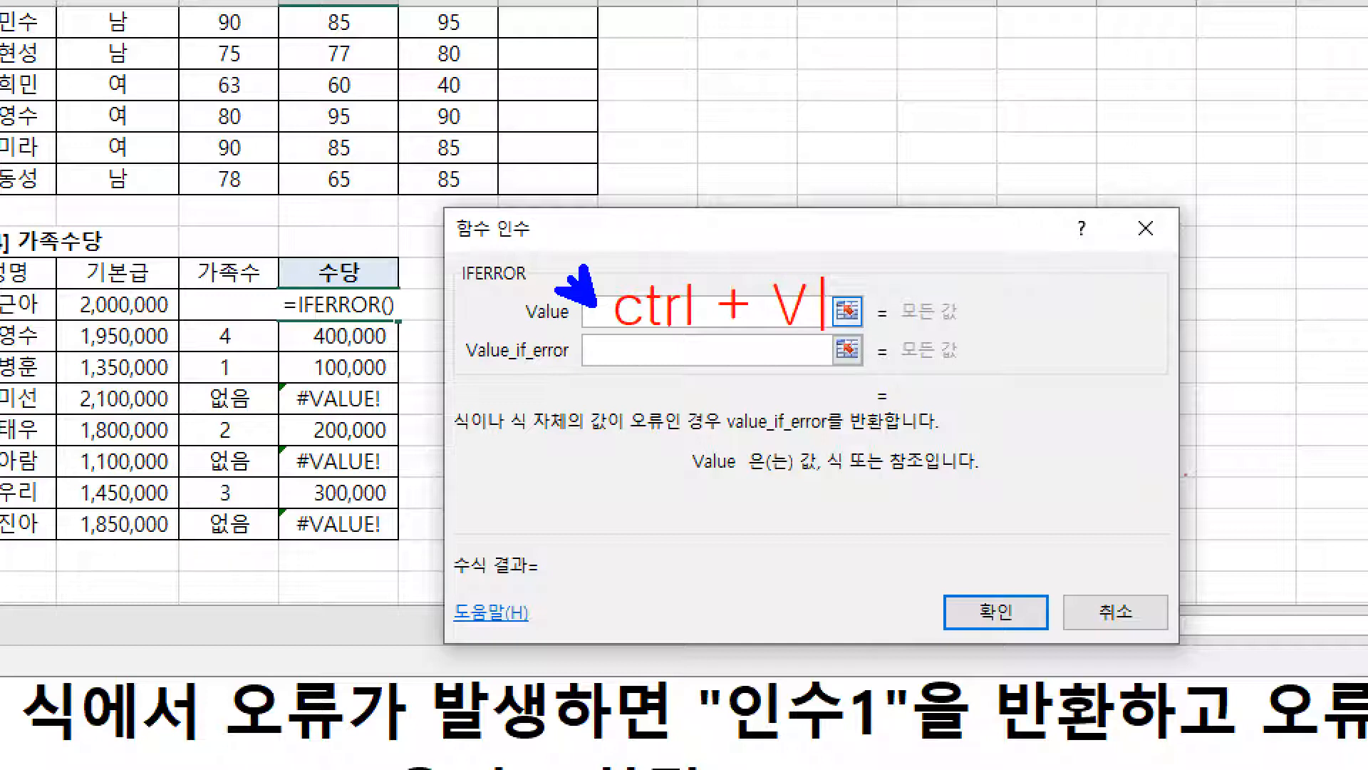
key(Escape)
key(Escape)
key(ctrl+v)
click(631, 334)
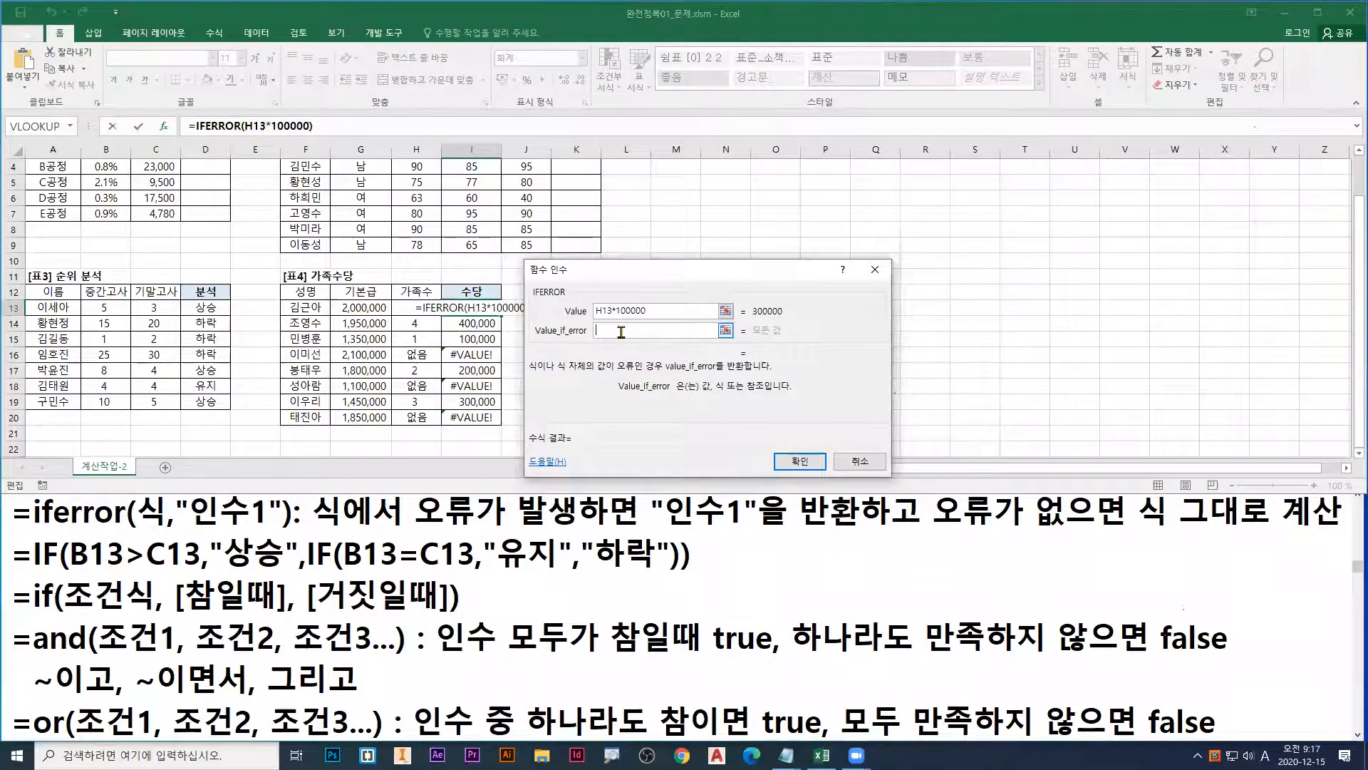
Step: Set Value_if_error to "입력 오류" and confirm the IFERROR formula in I13
drag(719, 371, 673, 412)
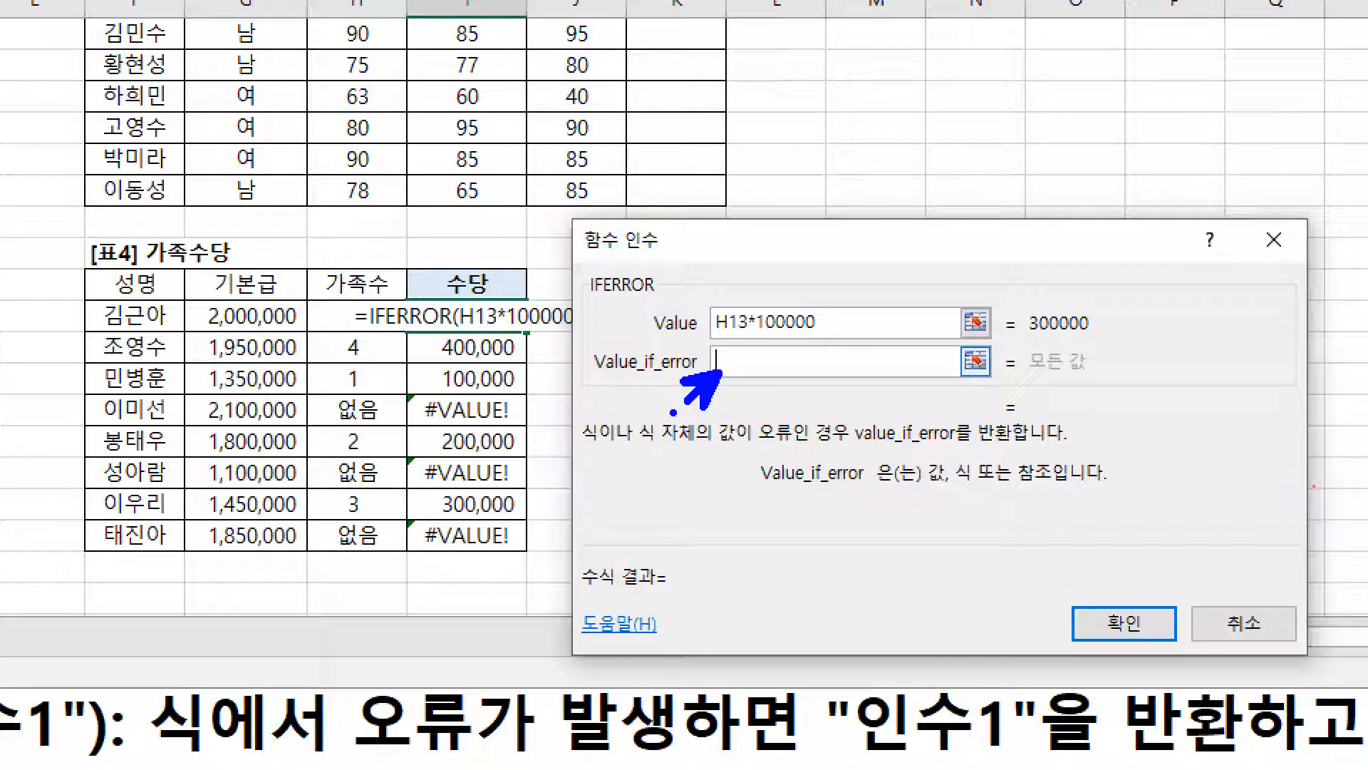
drag(530, 408, 549, 409)
drag(516, 478, 550, 476)
drag(520, 539, 554, 539)
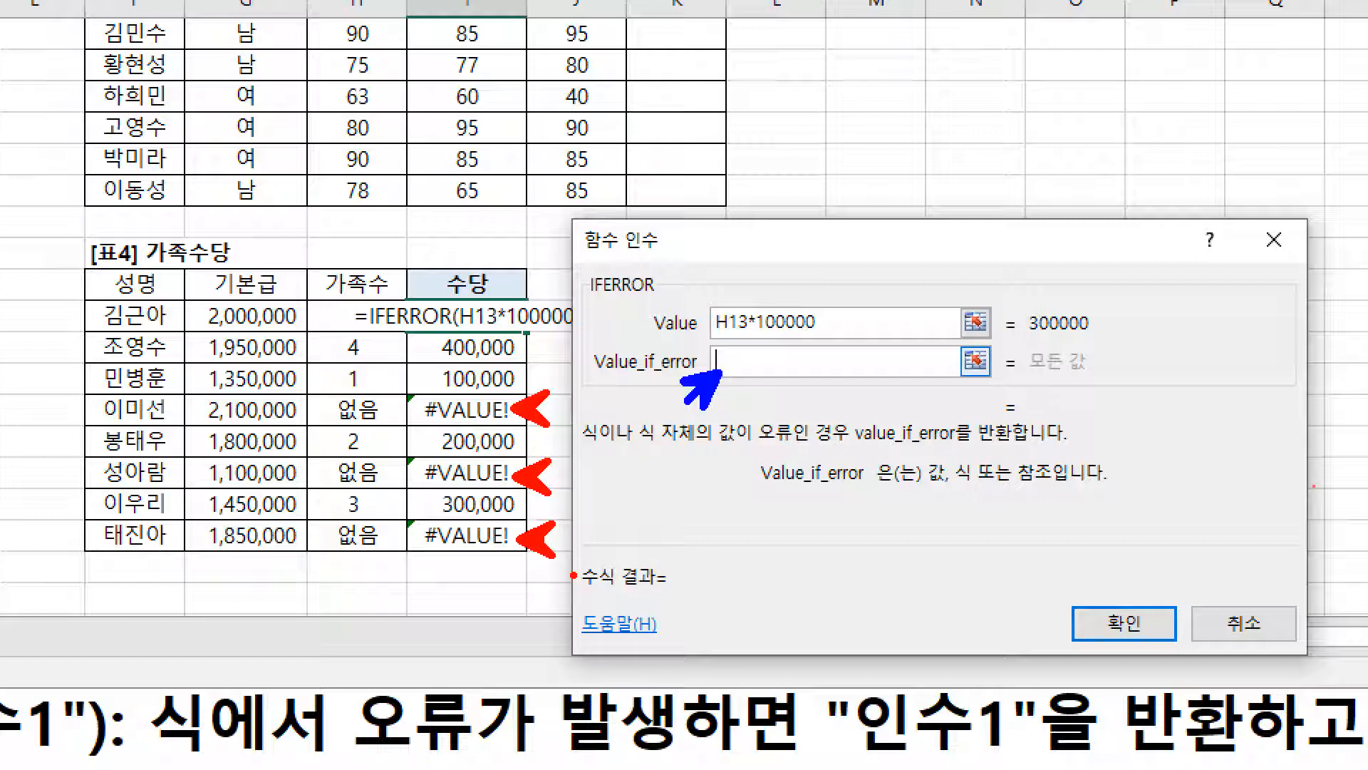
drag(725, 371, 670, 411)
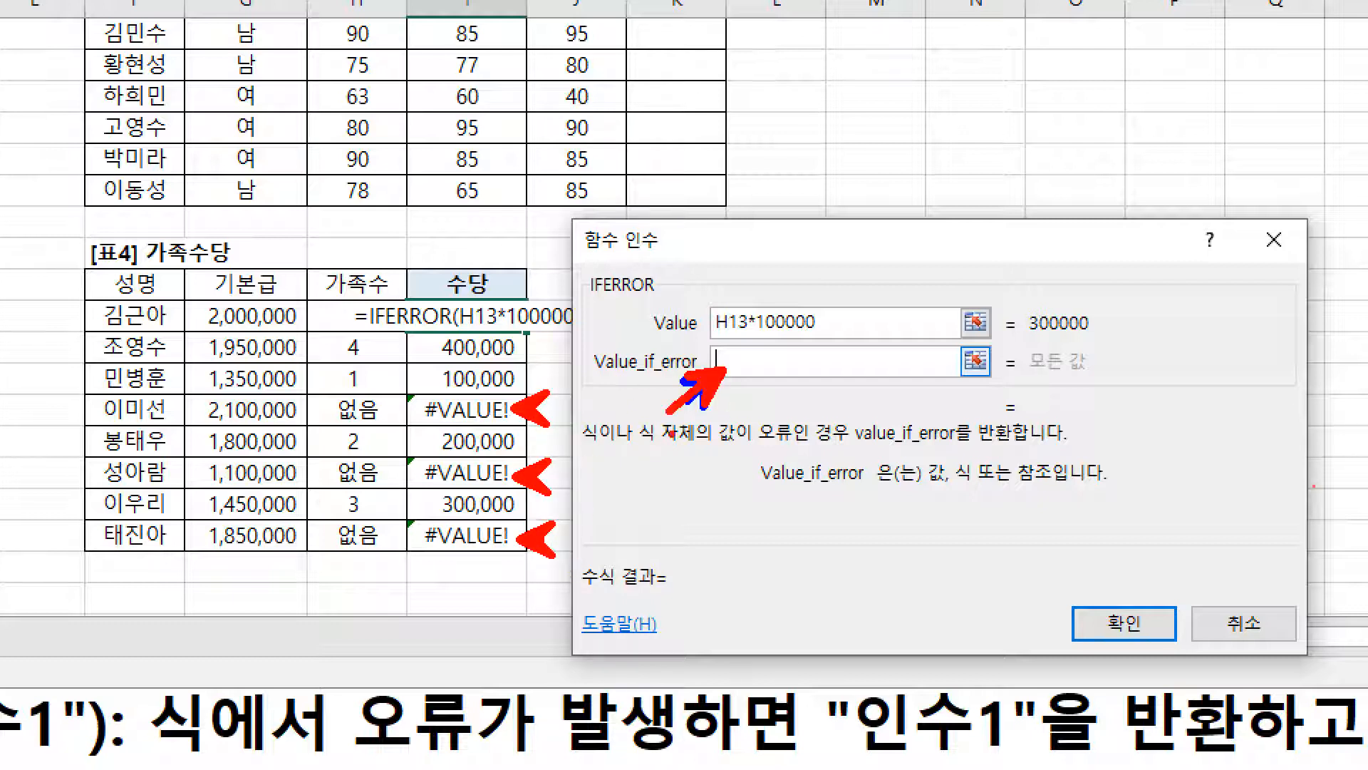
text(입)
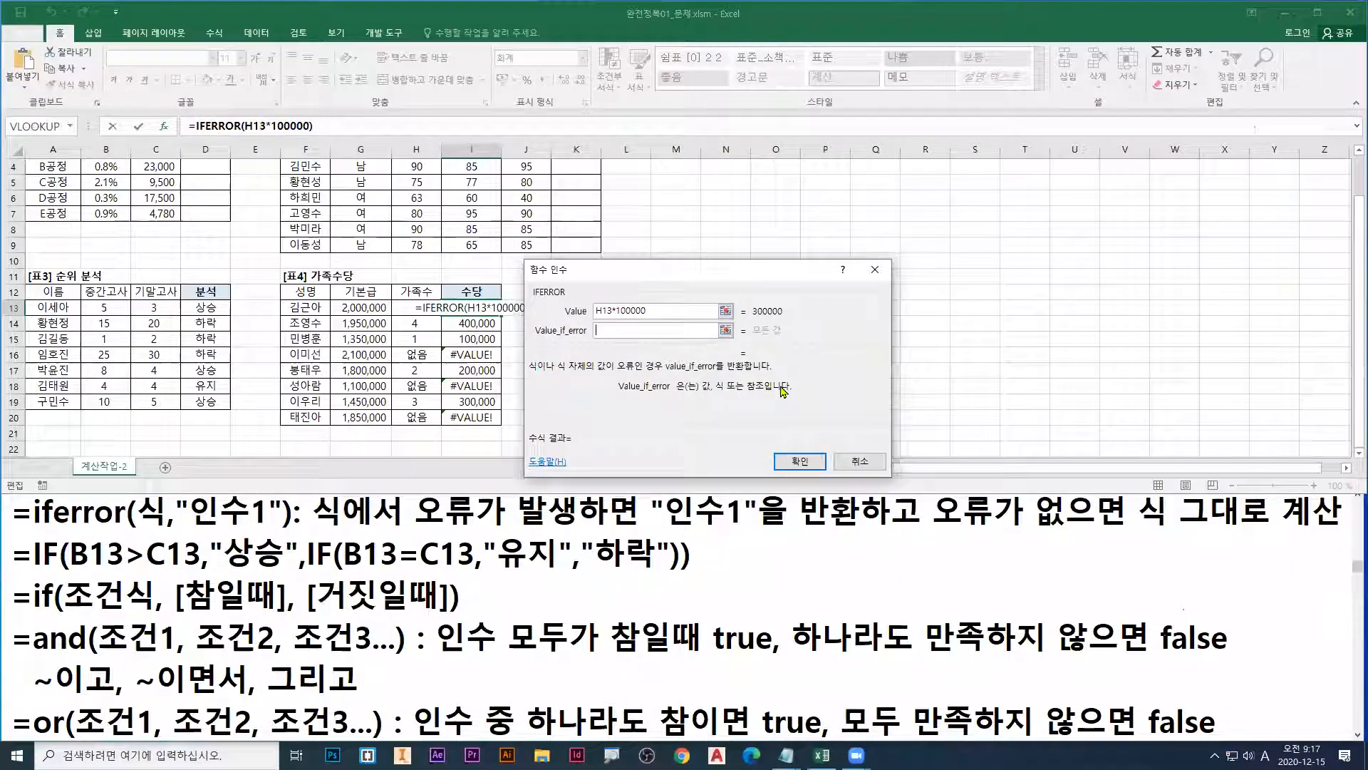
text(력 오류)
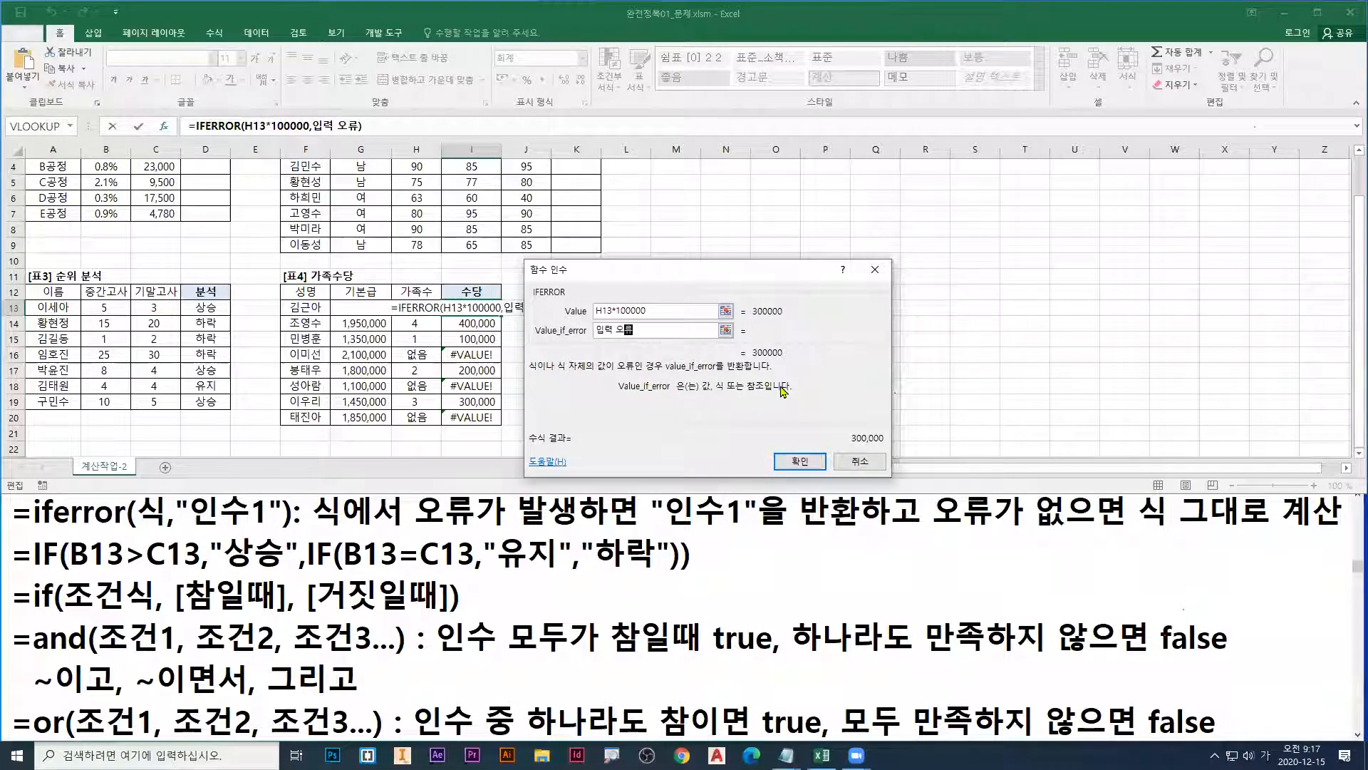
click(800, 461)
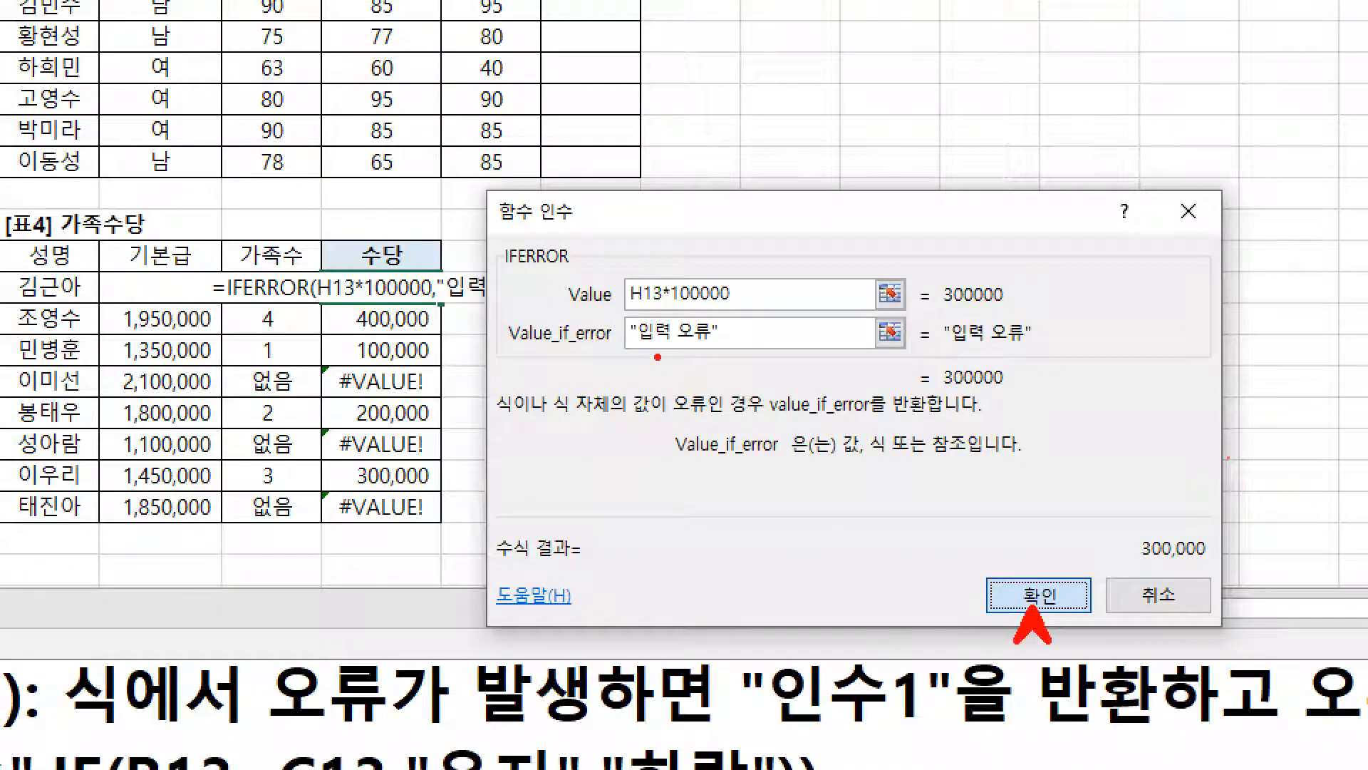
mouse_move(438, 311)
mouse_down()
mouse_move(439, 493)
mouse_move(455, 483)
mouse_up()
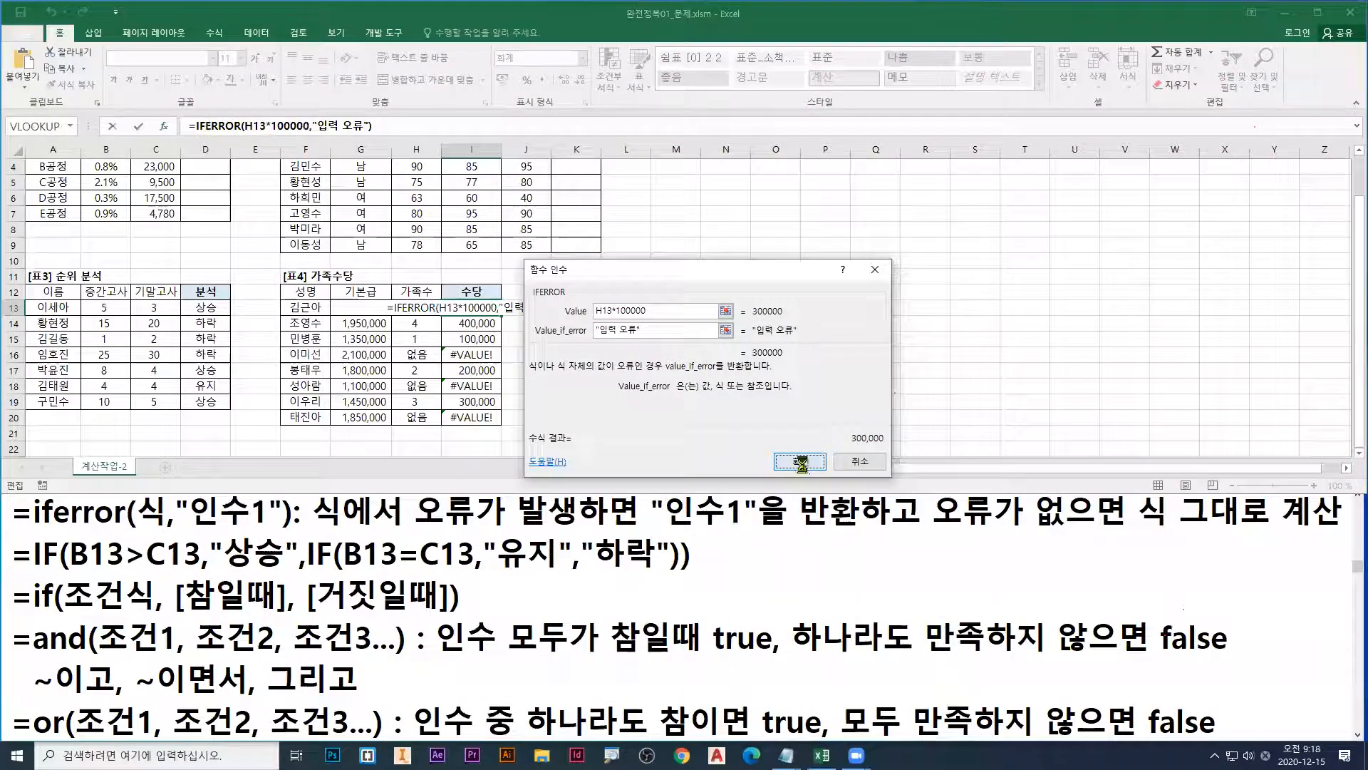
click(1039, 595)
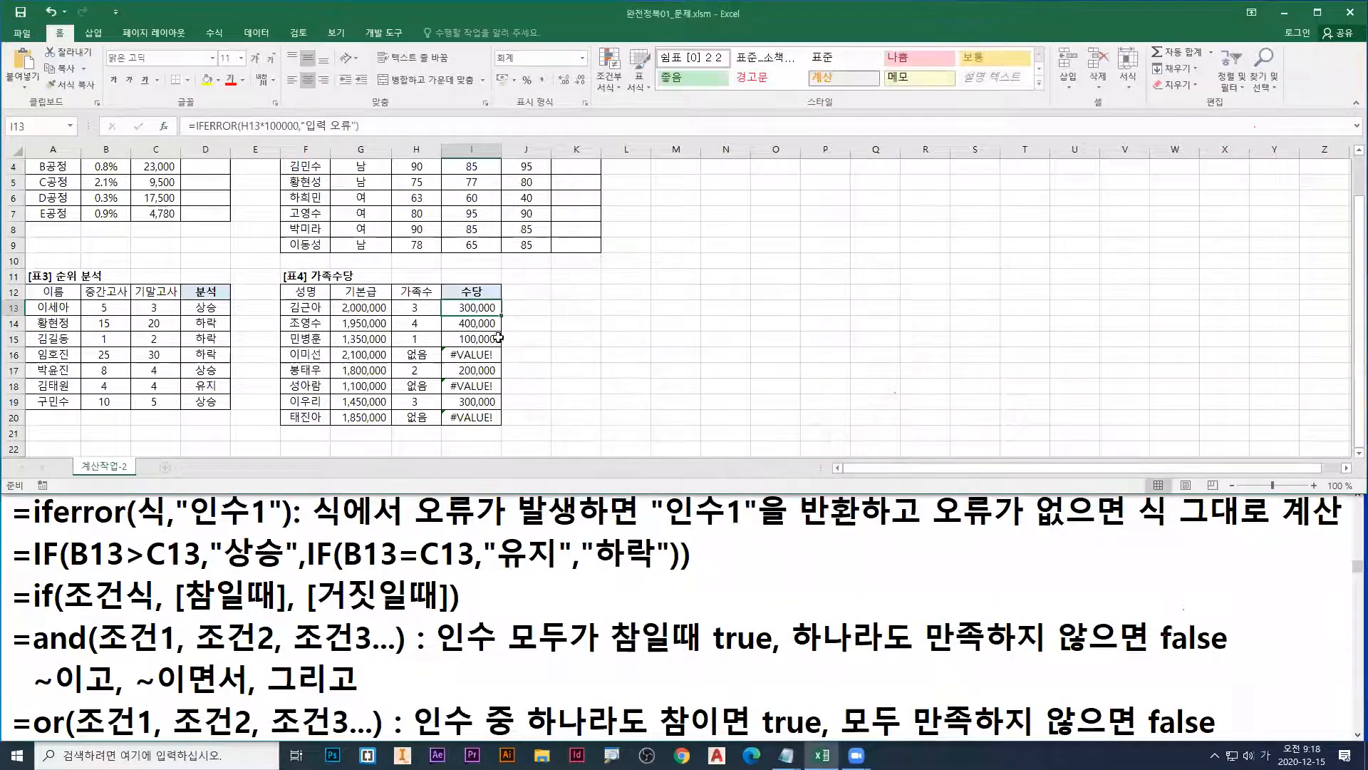
Step: Fill the I13 formula down the 수당 column of [표4] through I20
double_click(501, 315)
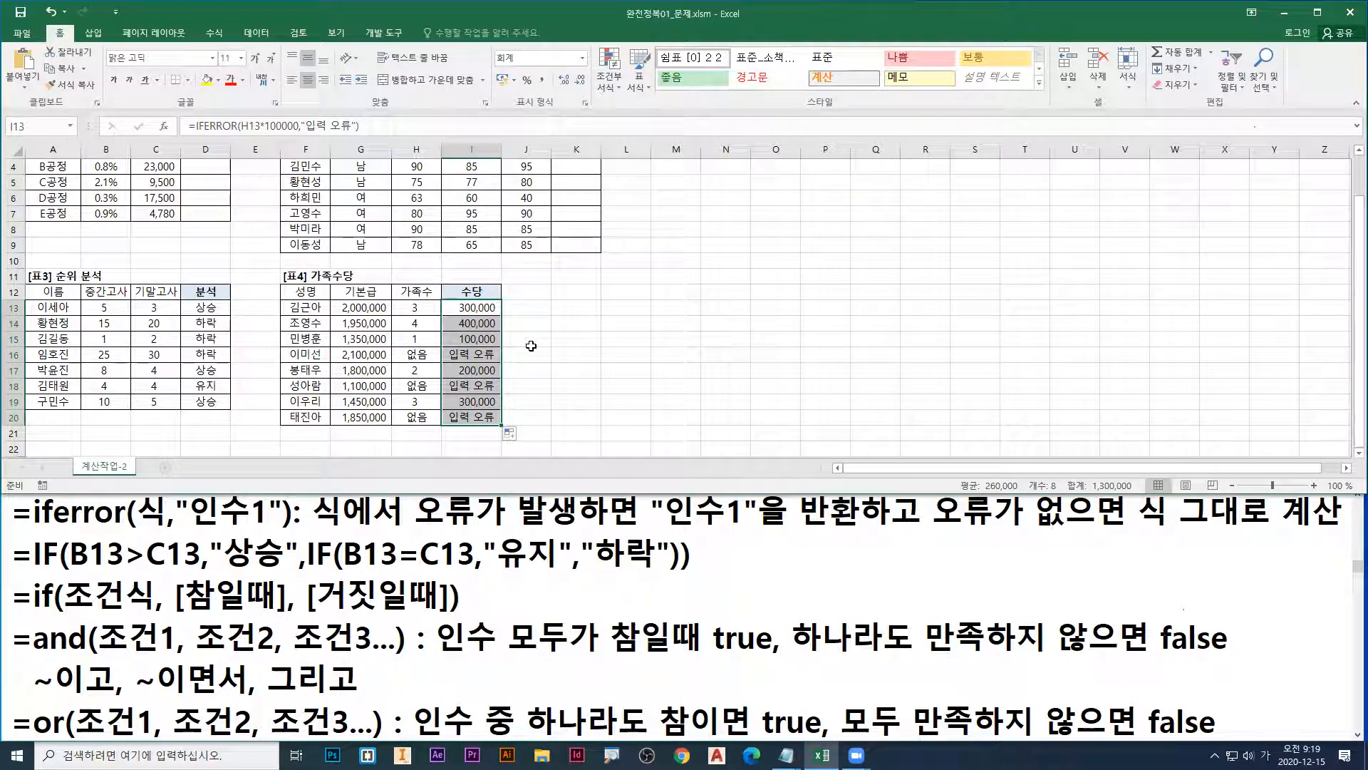
click(767, 60)
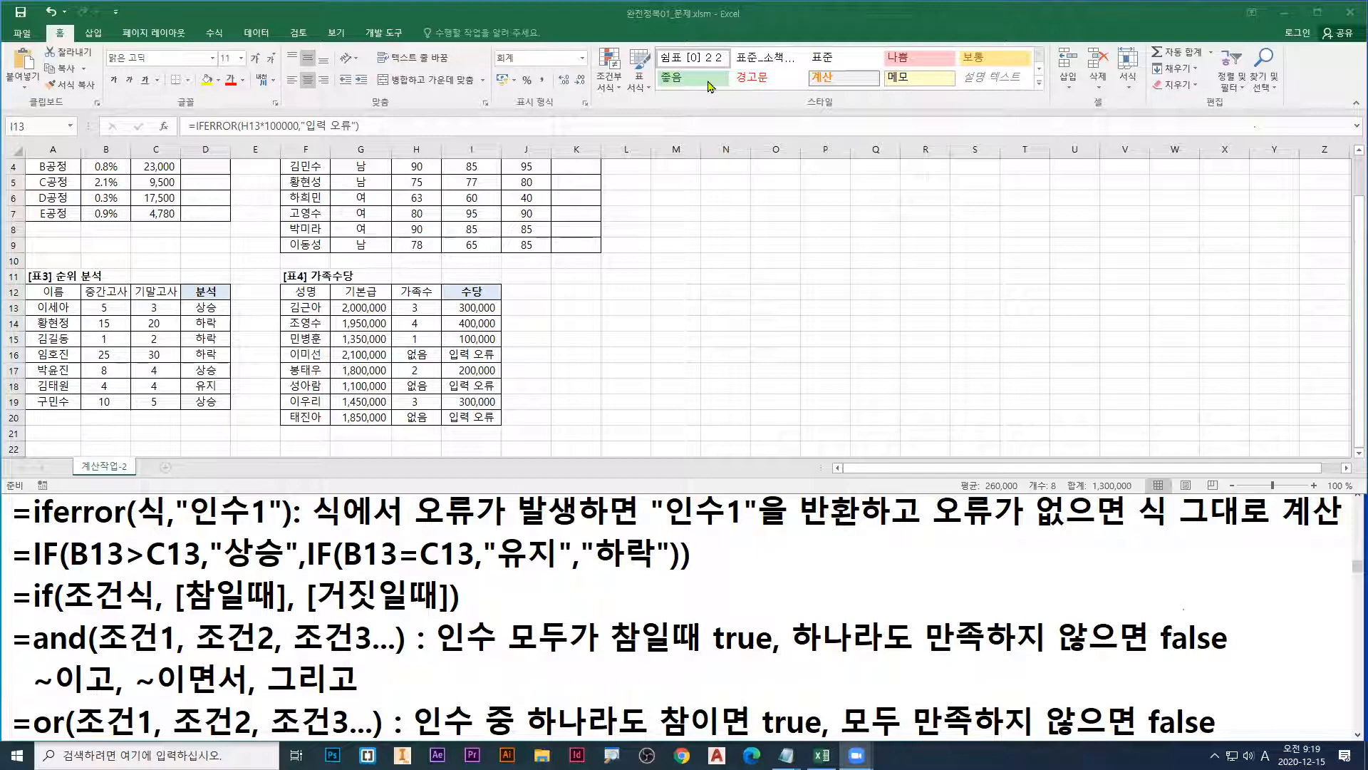
Step: Close the finished workbook with the [표4] 가족수당 table
click(698, 306)
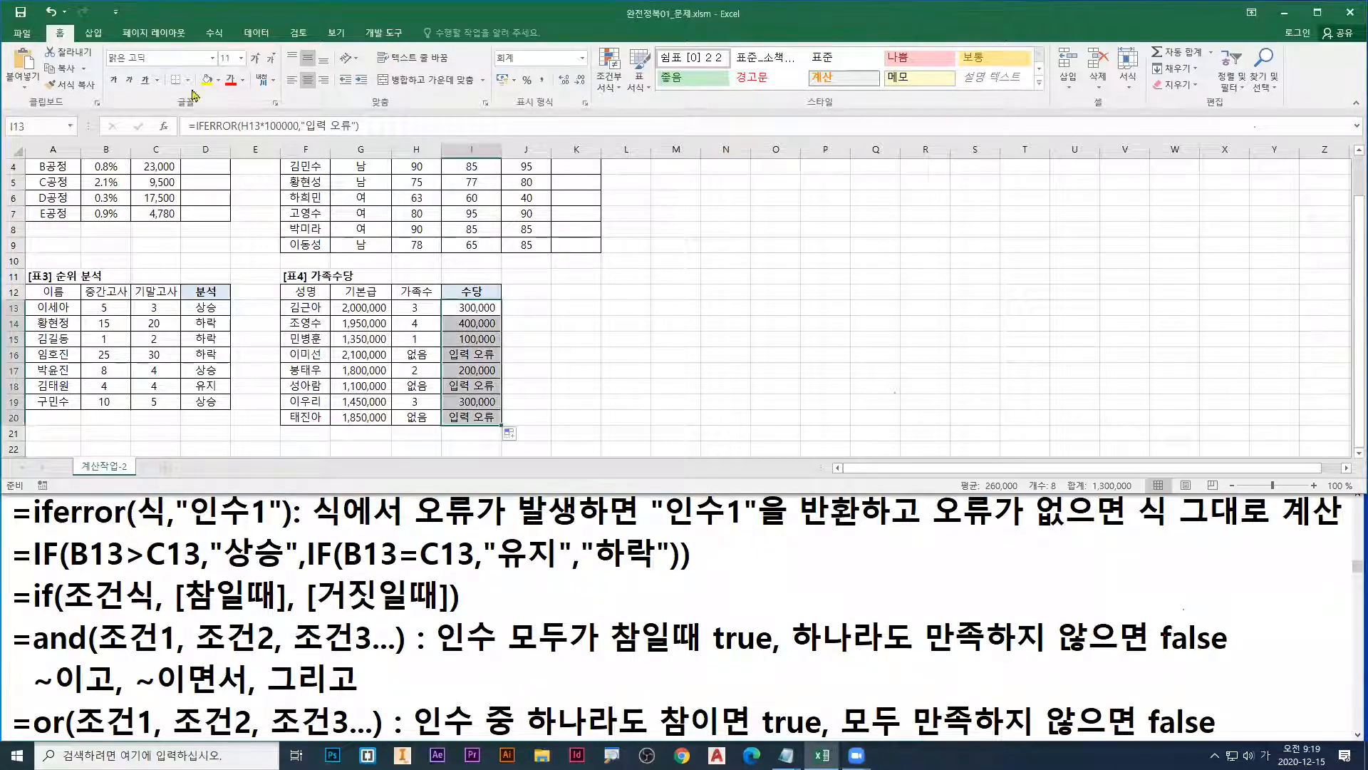
click(25, 34)
click(28, 308)
click(697, 419)
Step: Open 완전정복01_문제.xlsm from the 작업파일 subfolder 2장_출제유형03 and select C3 in the 생년월일 column of [표1]
click(22, 33)
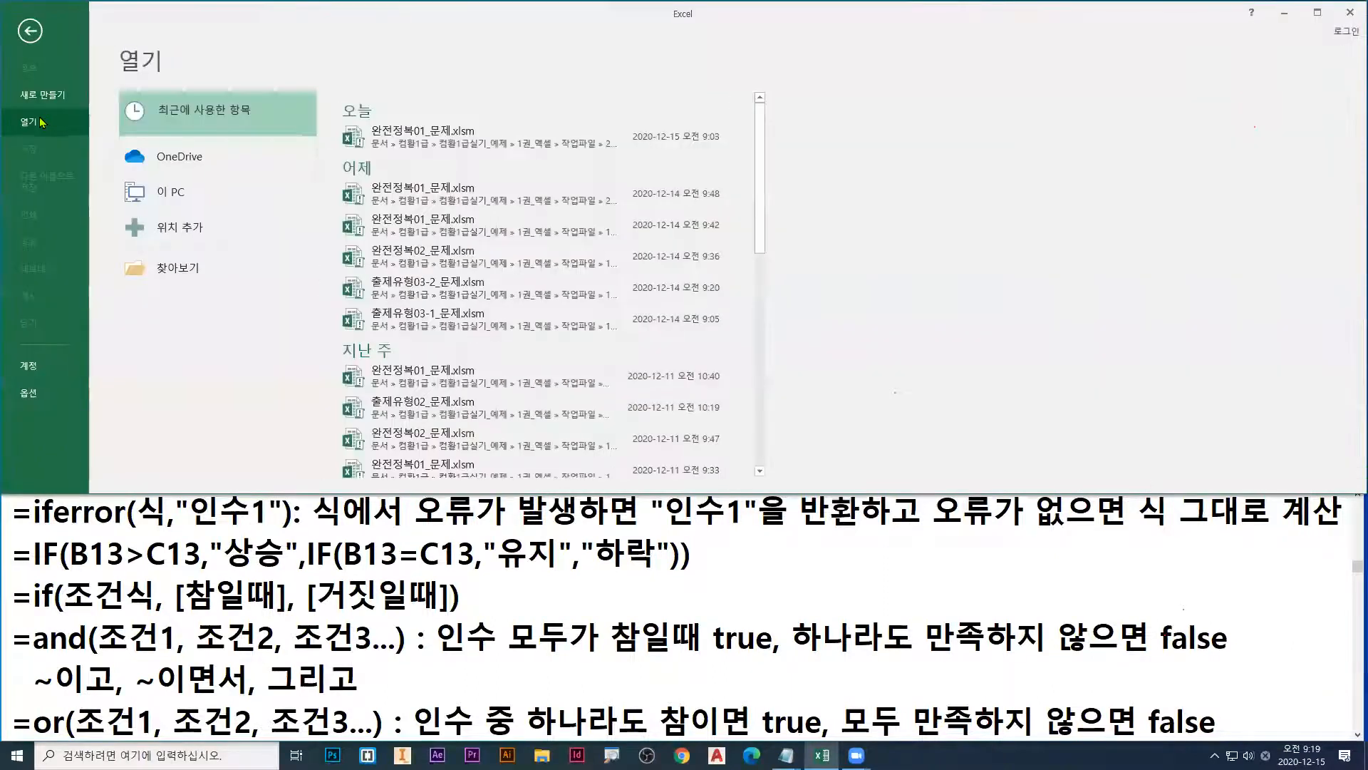
click(175, 268)
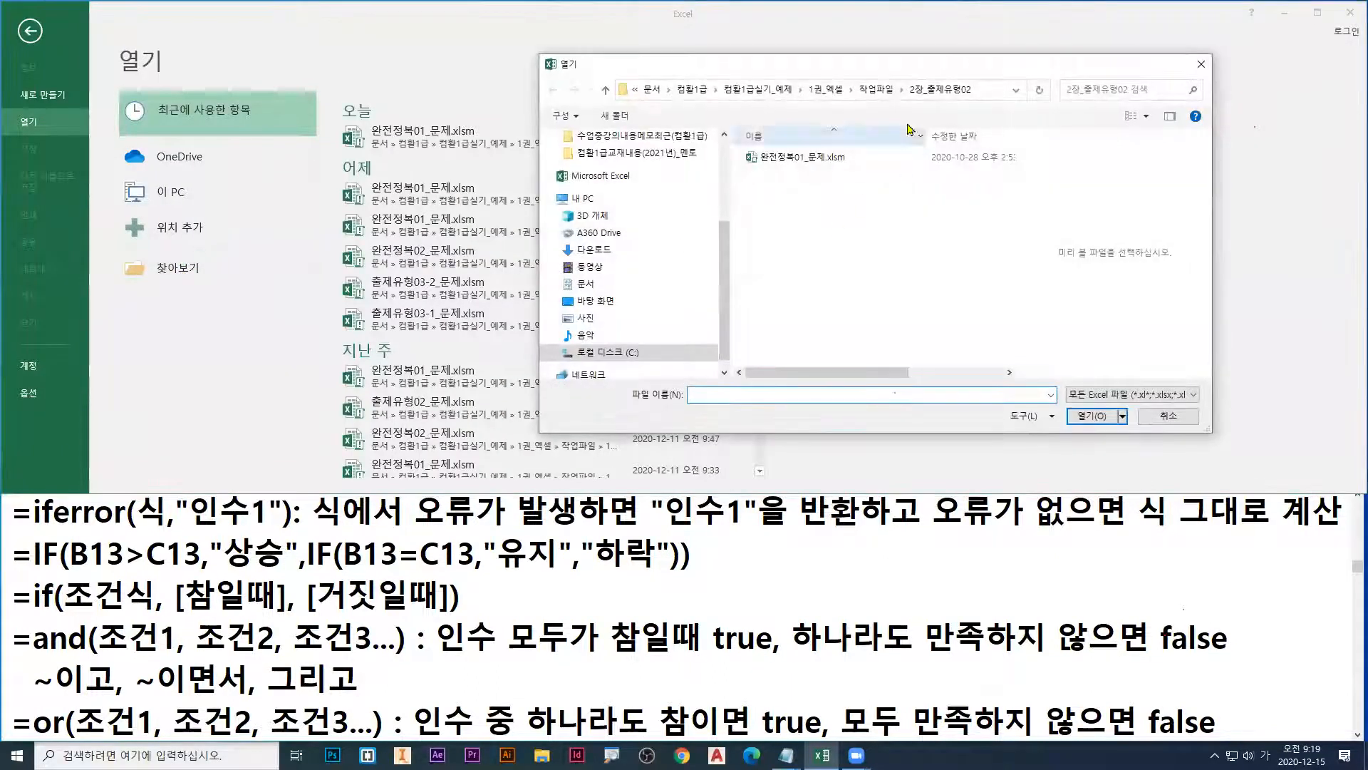
click(877, 89)
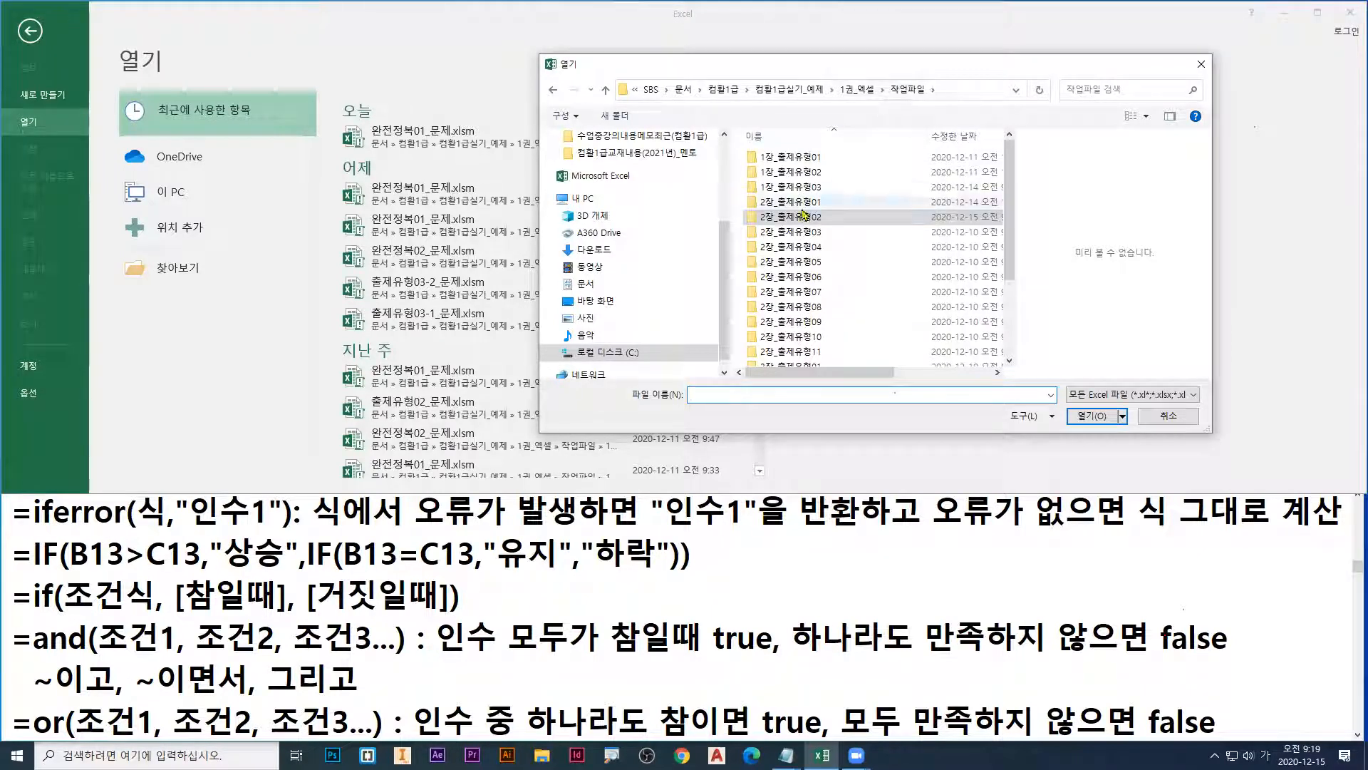
click(789, 233)
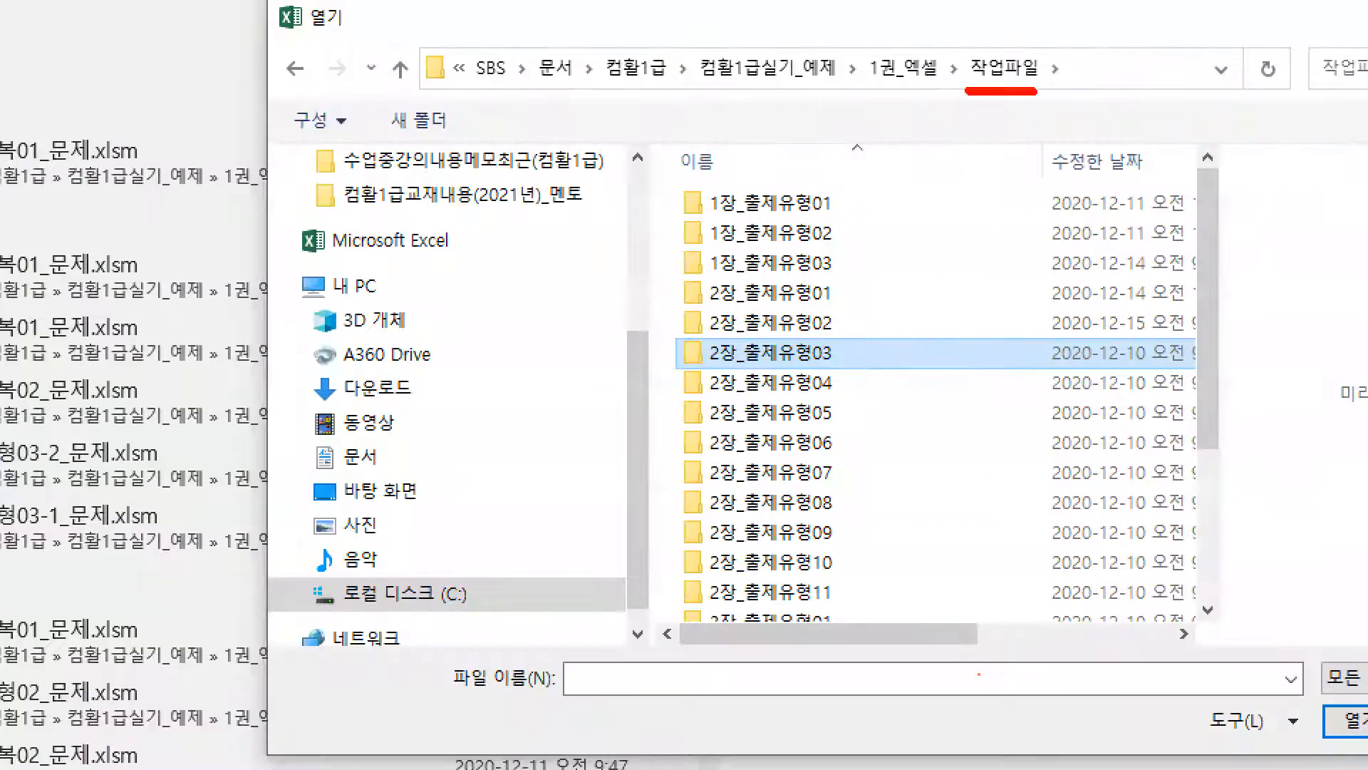
drag(694, 372, 862, 372)
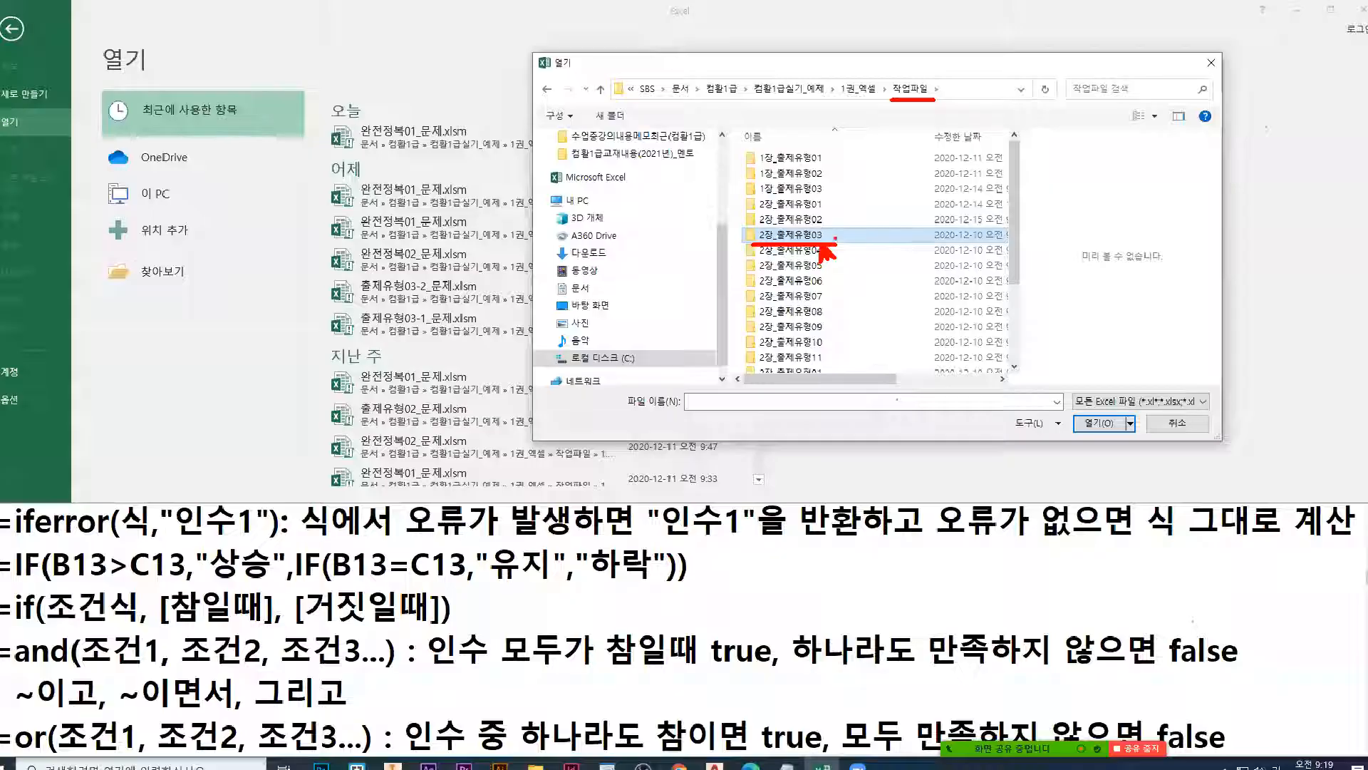
double_click(791, 235)
click(783, 164)
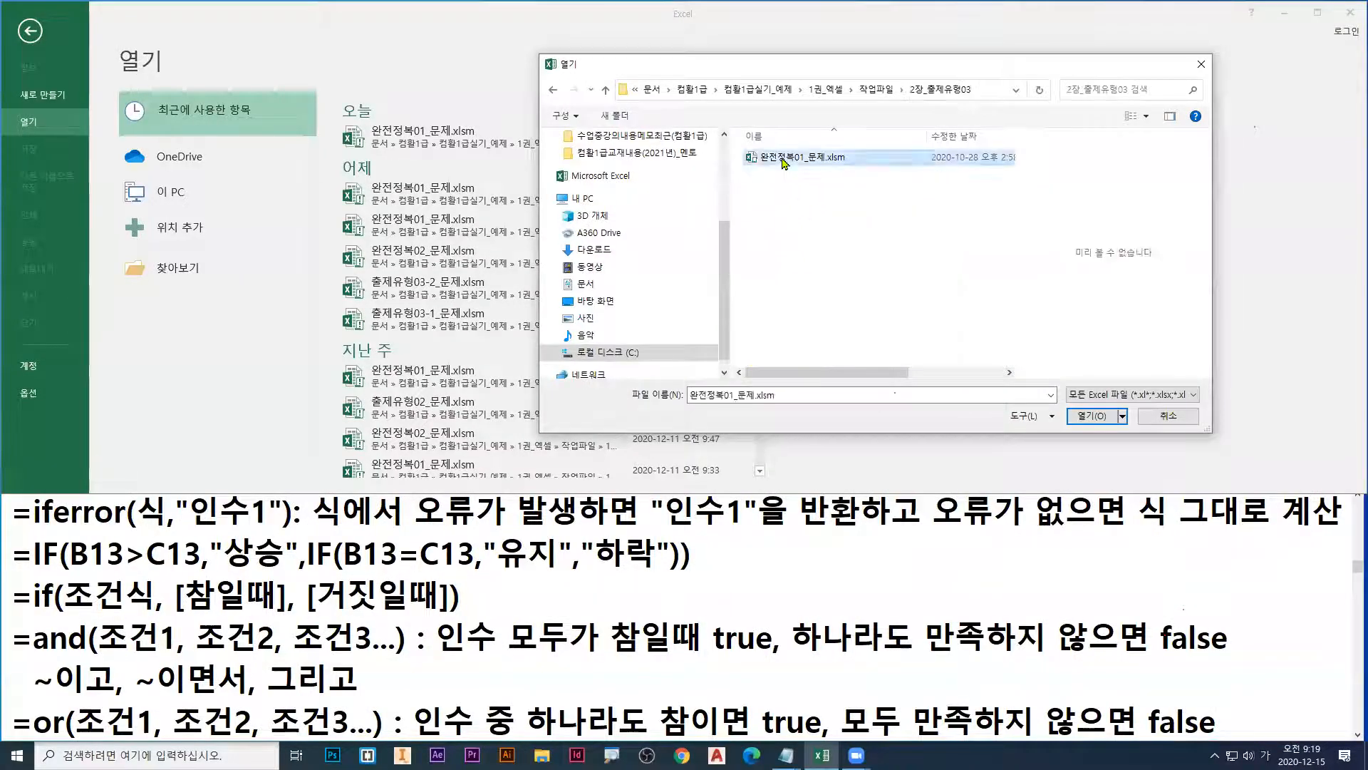
double_click(783, 164)
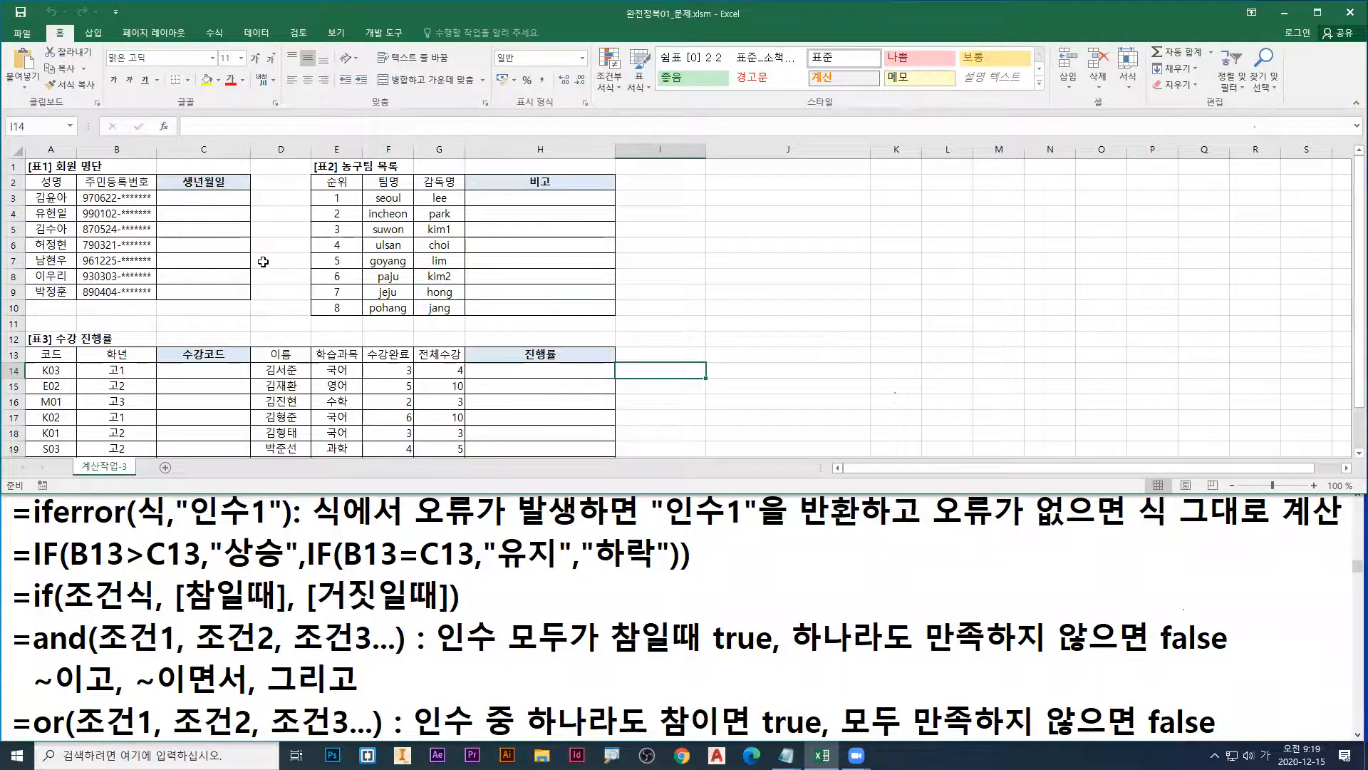
scroll(263, 262, up, 1)
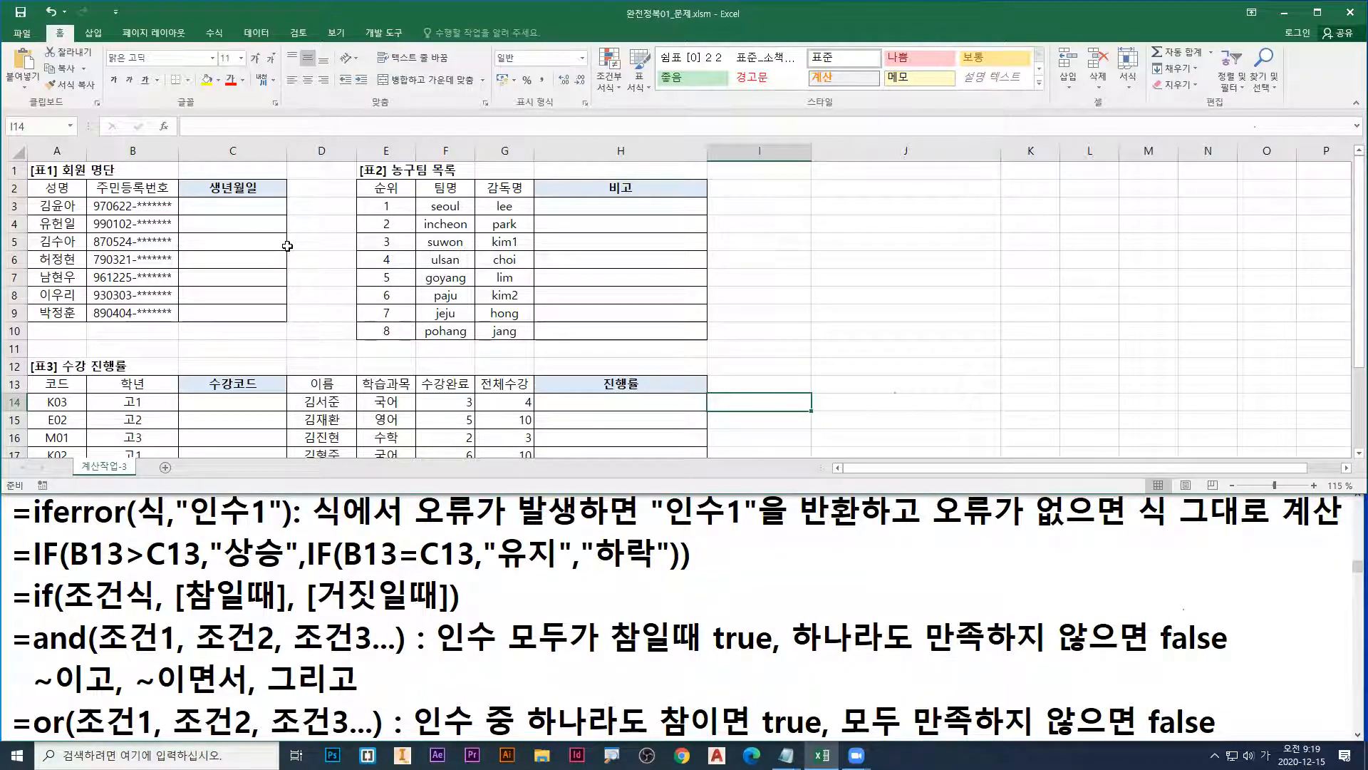
click(215, 209)
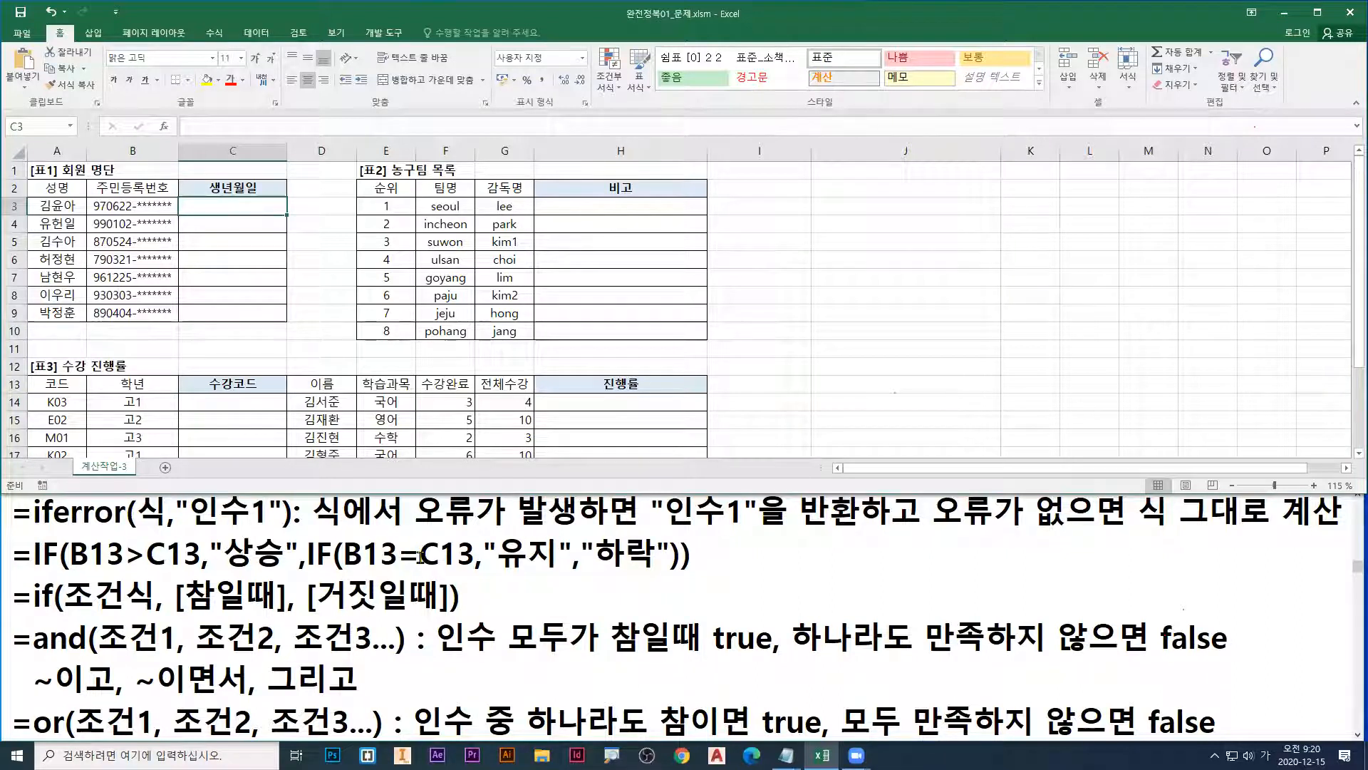
Step: Switch to Notepad and review the today(), now() and date(년, 월, 일) entries in 스프레드시트 2-1.txt
click(387, 524)
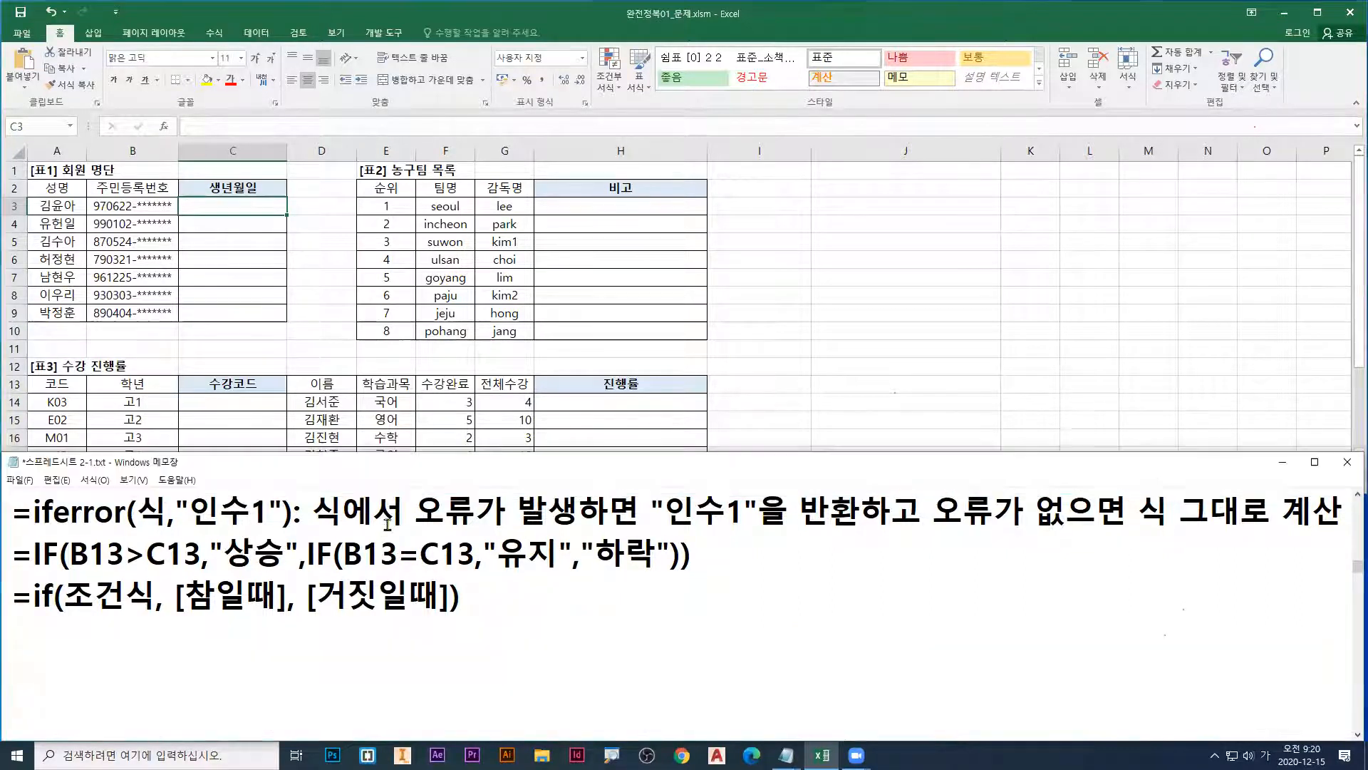
double_click(478, 467)
scroll(466, 492, up, 3)
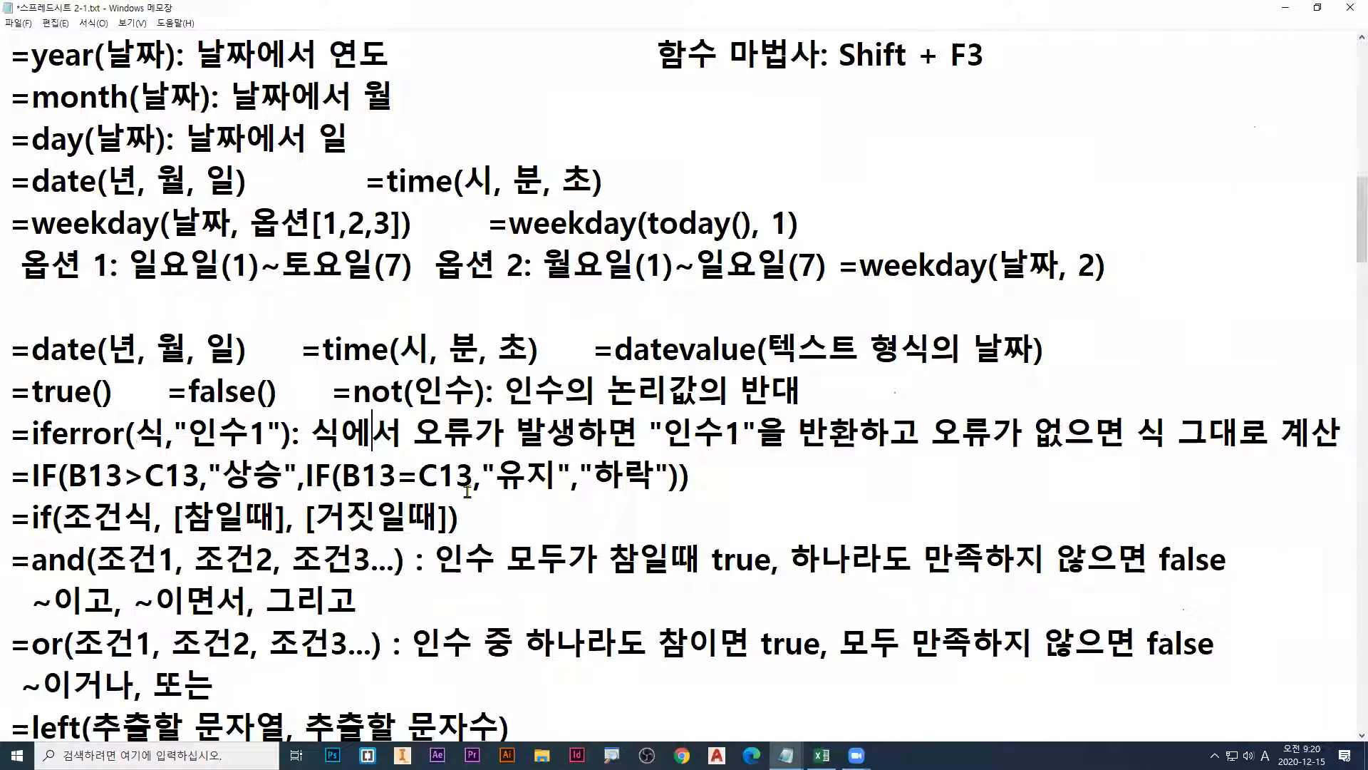
scroll(466, 491, up, 2)
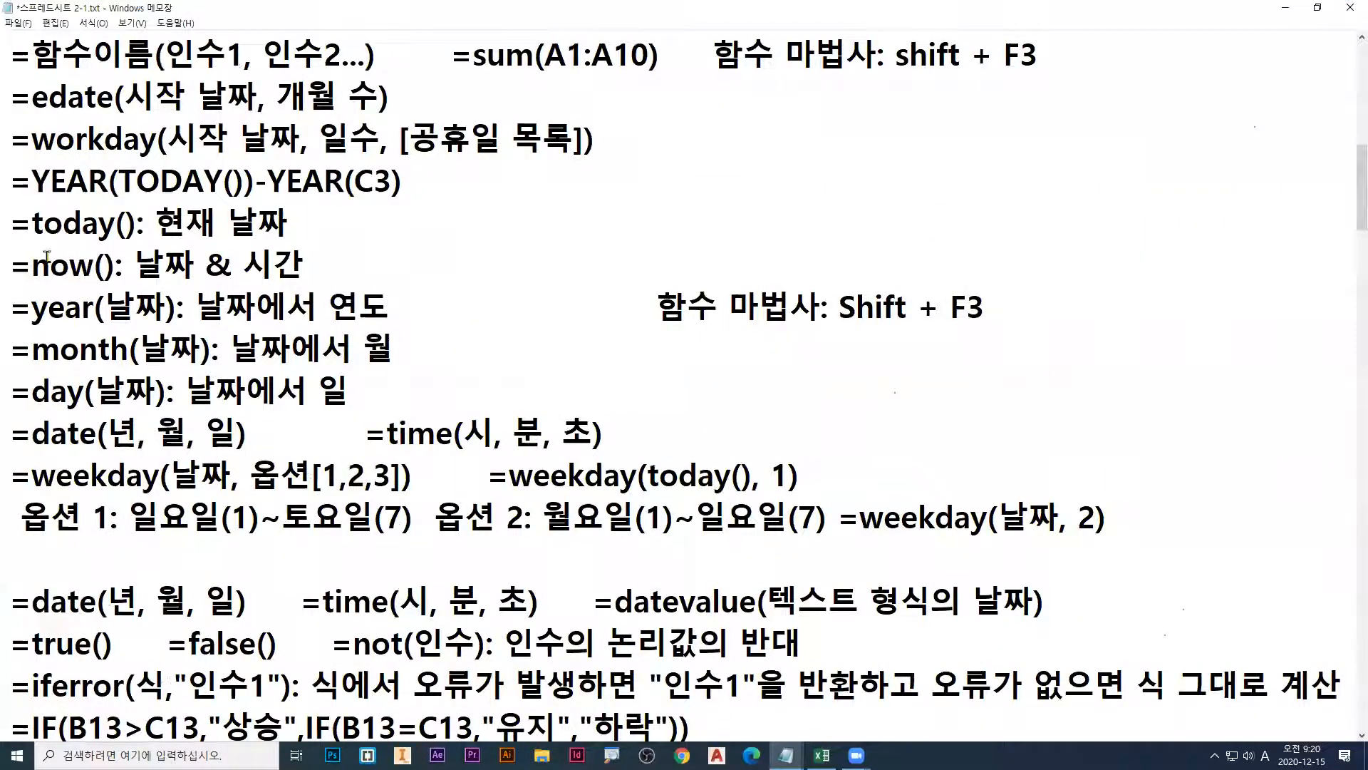
drag(8, 243, 310, 242)
drag(6, 288, 314, 289)
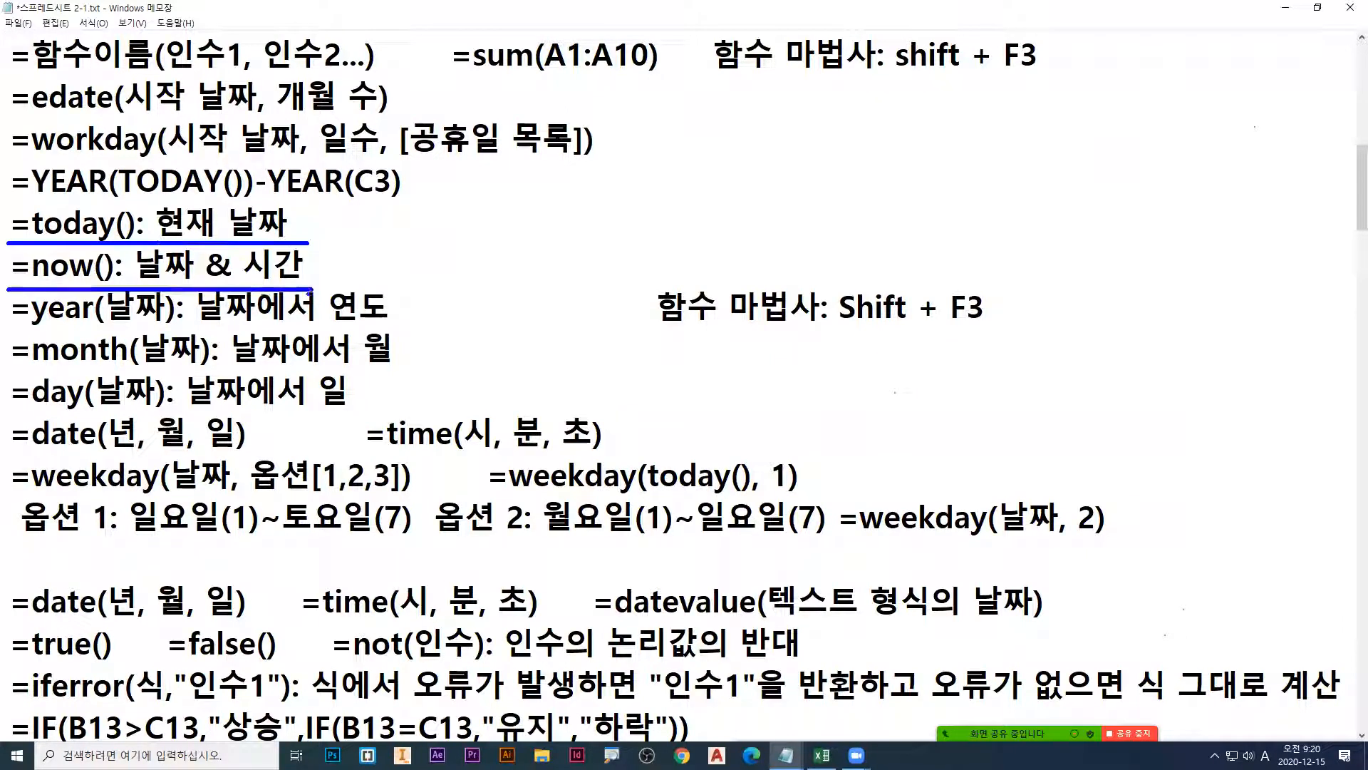
drag(13, 460, 255, 459)
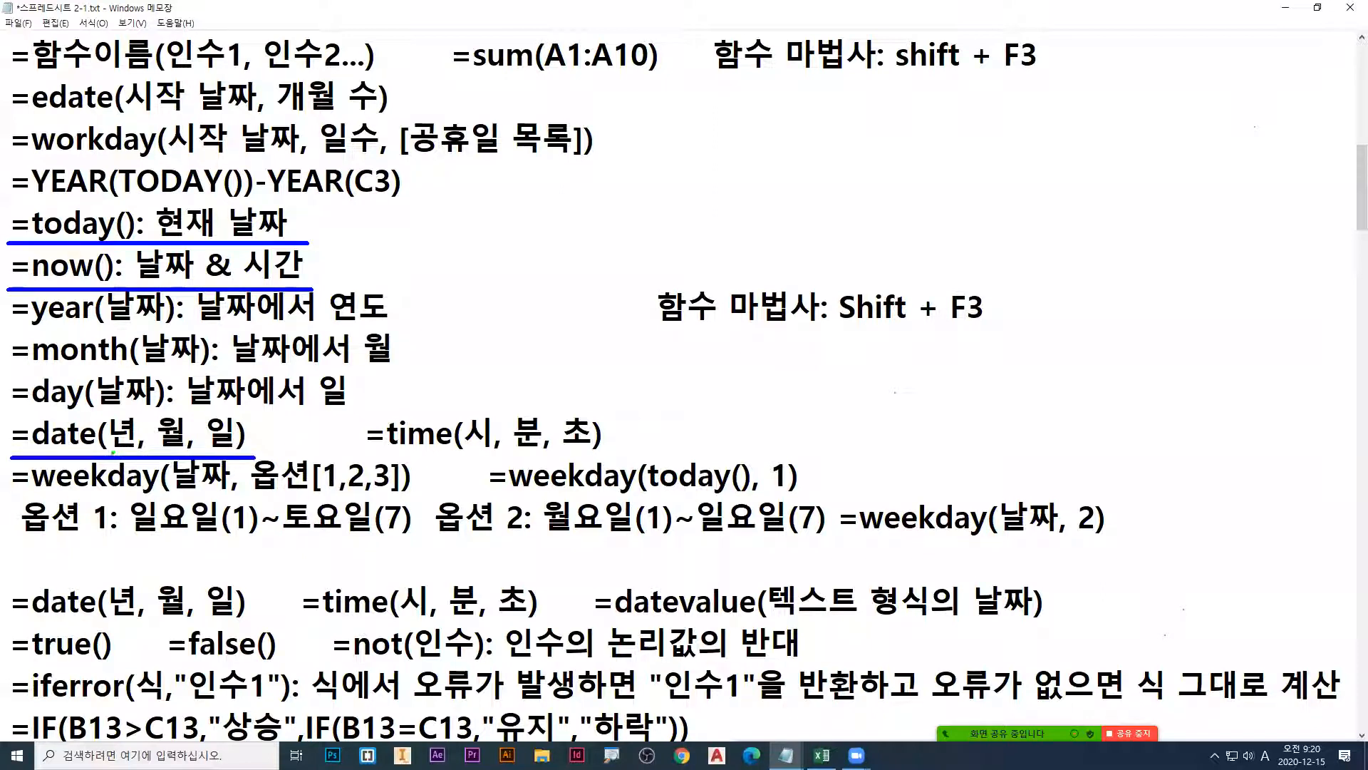
drag(156, 450, 233, 451)
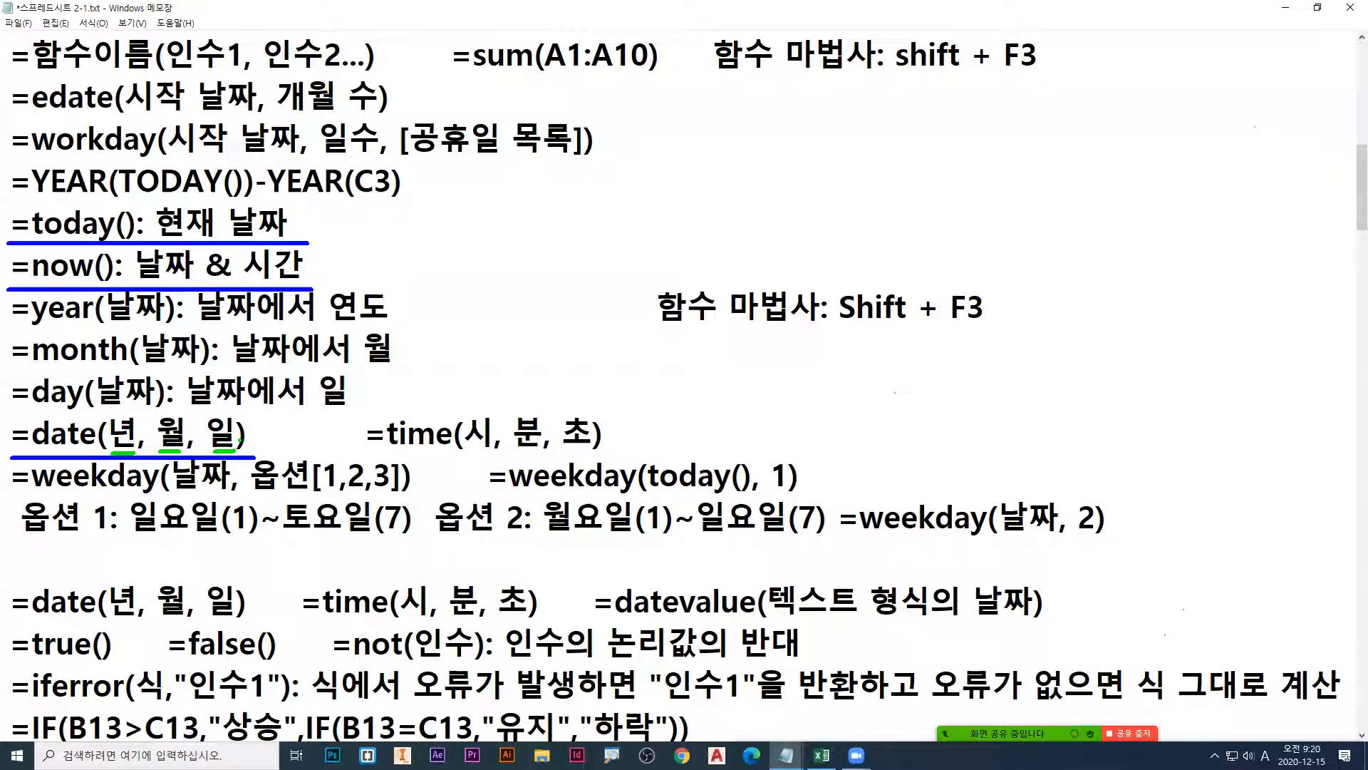
Step: Delete the whole ★연습10 문제 풀이 section above the ☆ 함수 heading in the notes
scroll(268, 404, up, 3)
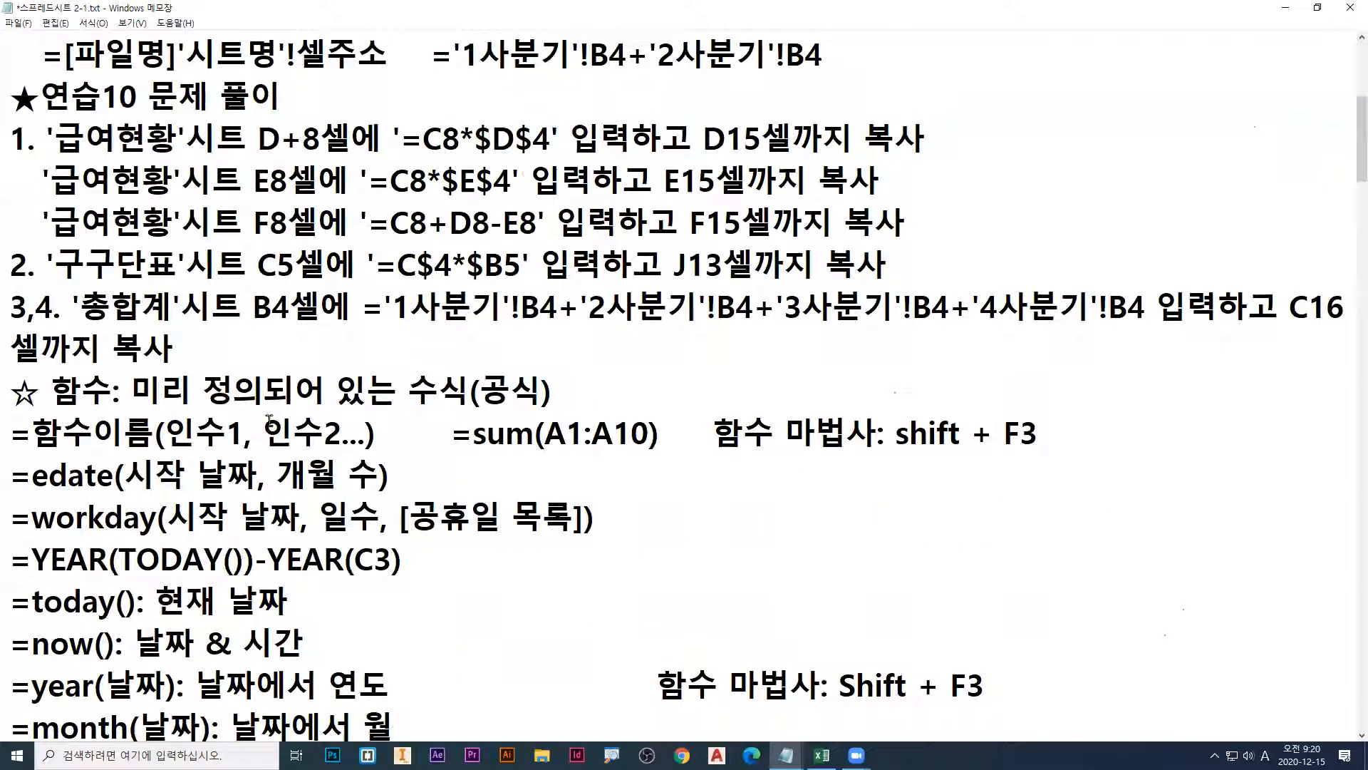
drag(11, 96, 1053, 289)
key(shift+Down)
key(BackSpace)
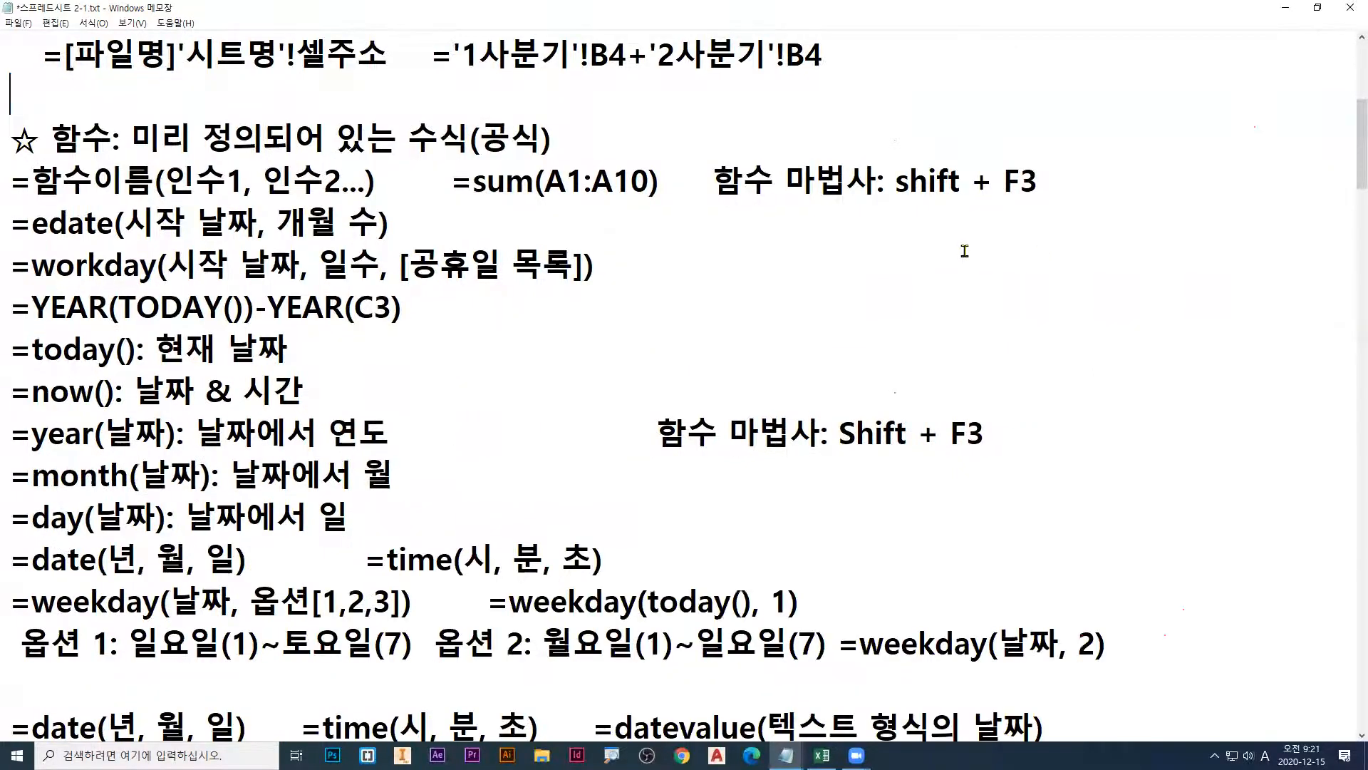
Step: Examine the text function notes, especially the 추출할 문자열 and 추출할 문자수 arguments of right()
scroll(779, 257, up, 3)
scroll(656, 384, down, 6)
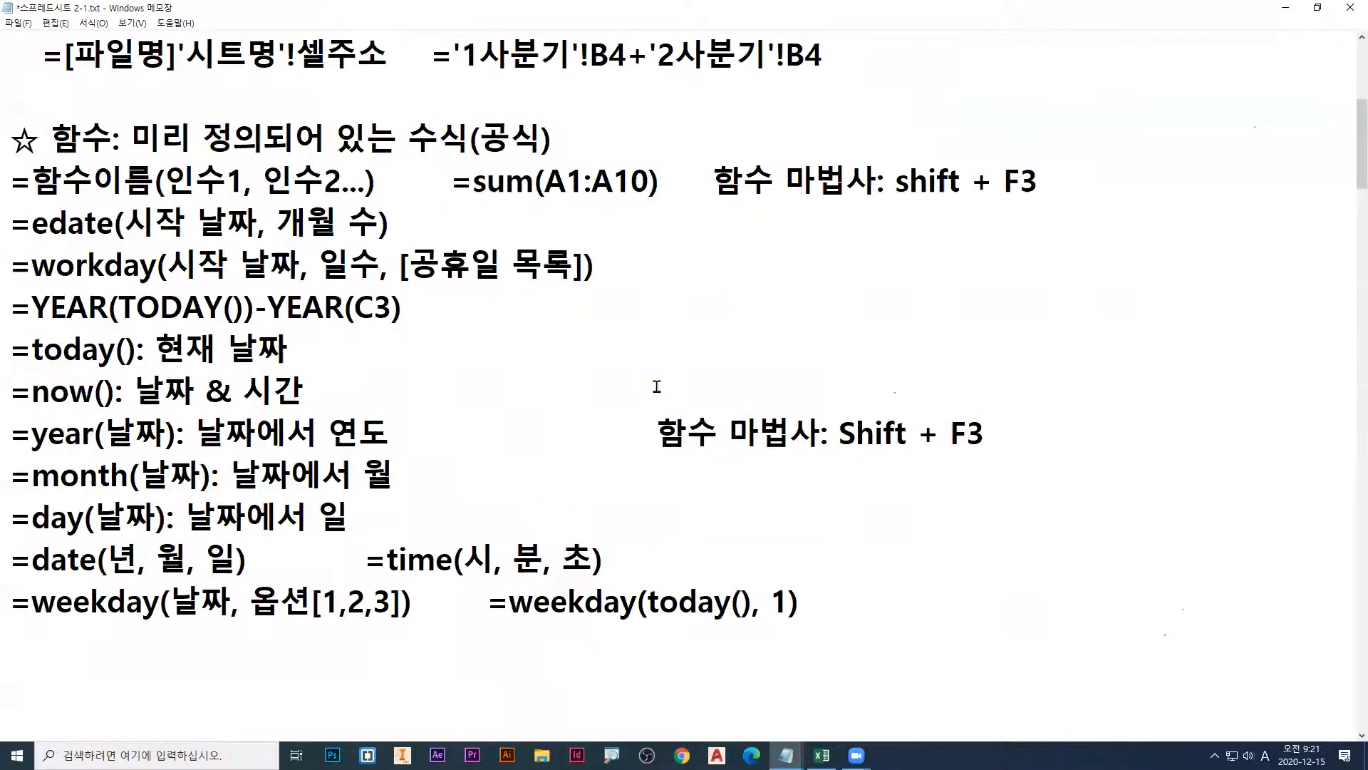
scroll(588, 413, down, 3)
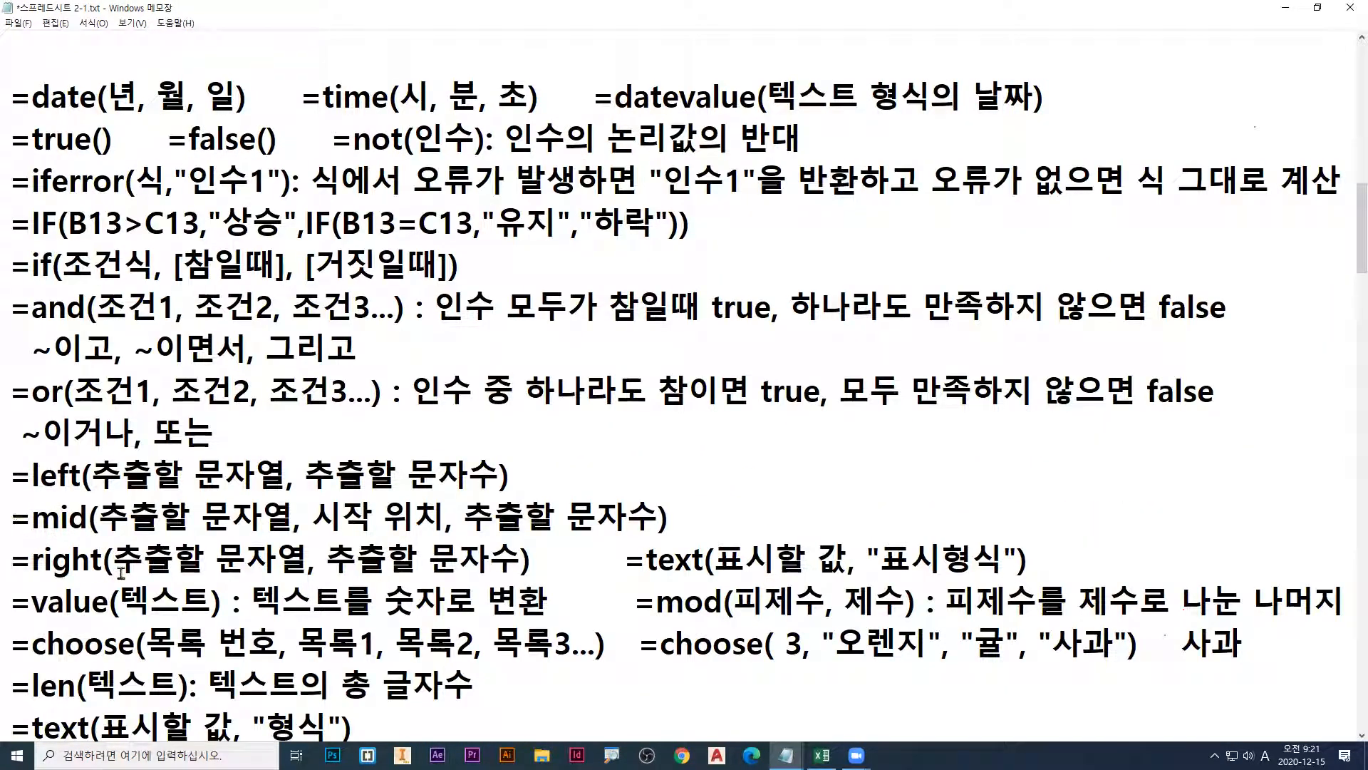
drag(122, 578, 308, 579)
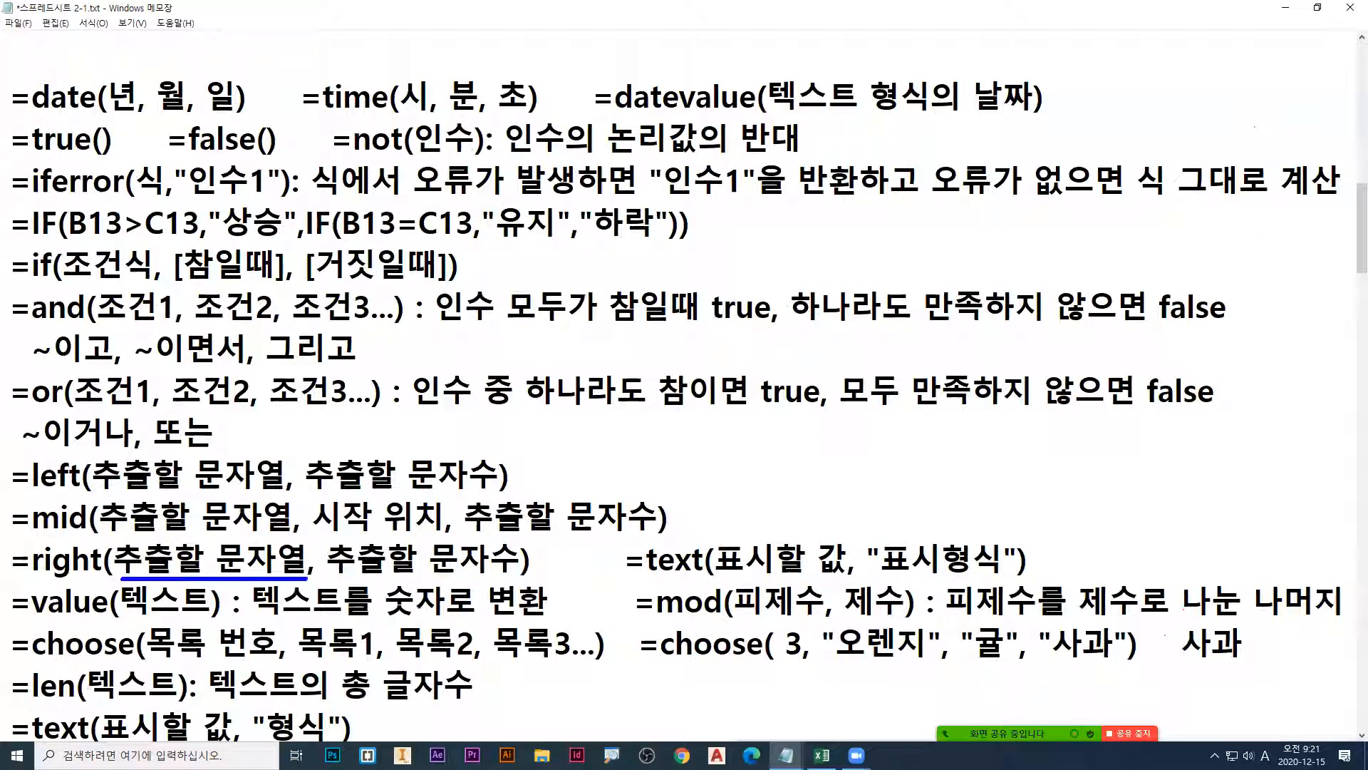
drag(336, 579, 521, 579)
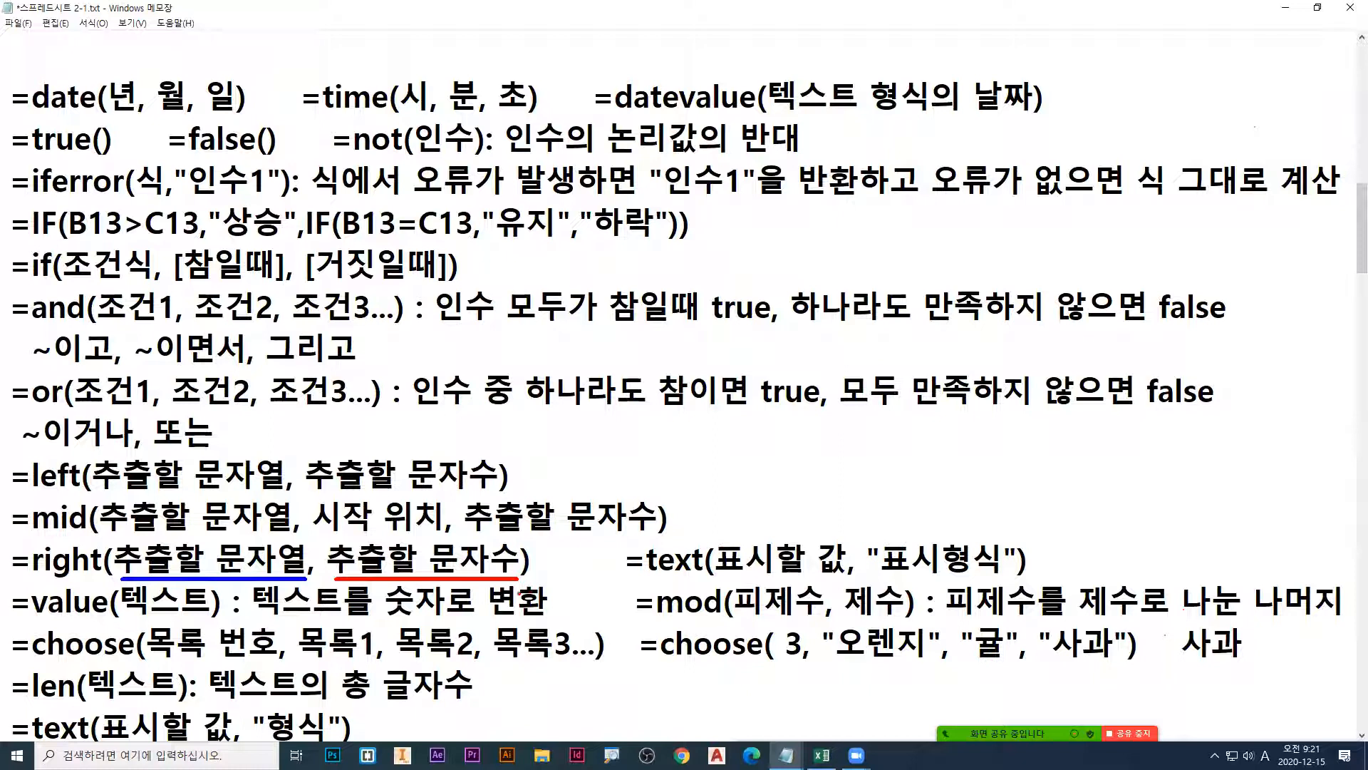
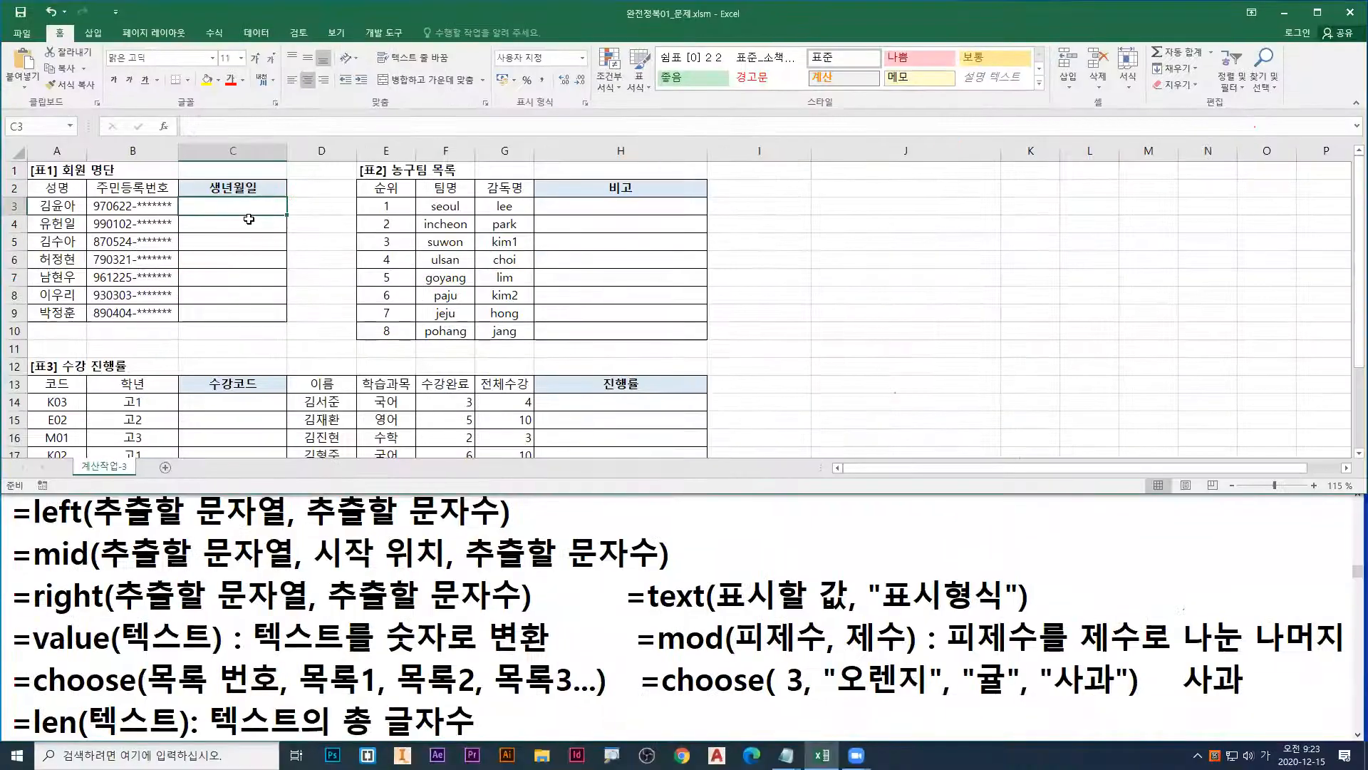
Step: Back in Excel, start a MID formula in C3 and place its Function Arguments dialog just below the cell
text(=)
key(Hangul)
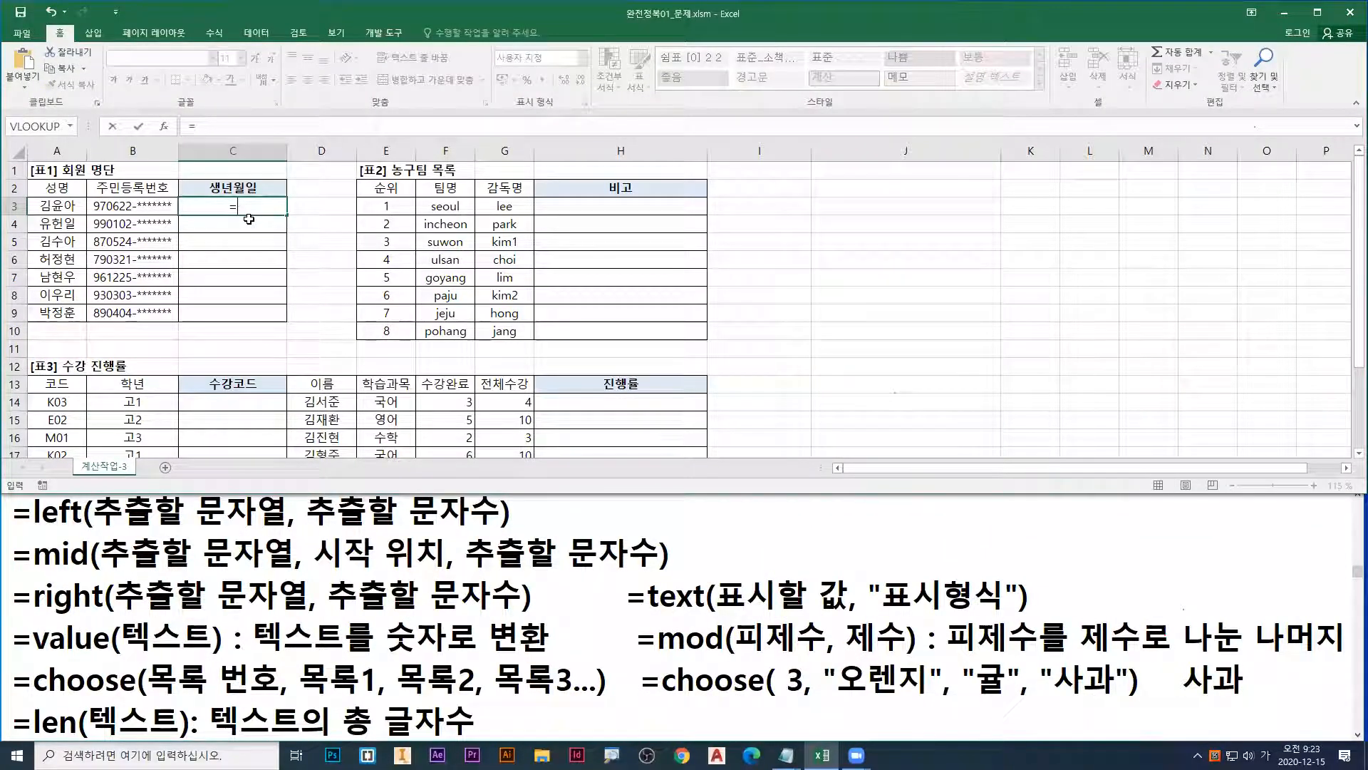
text(mid)
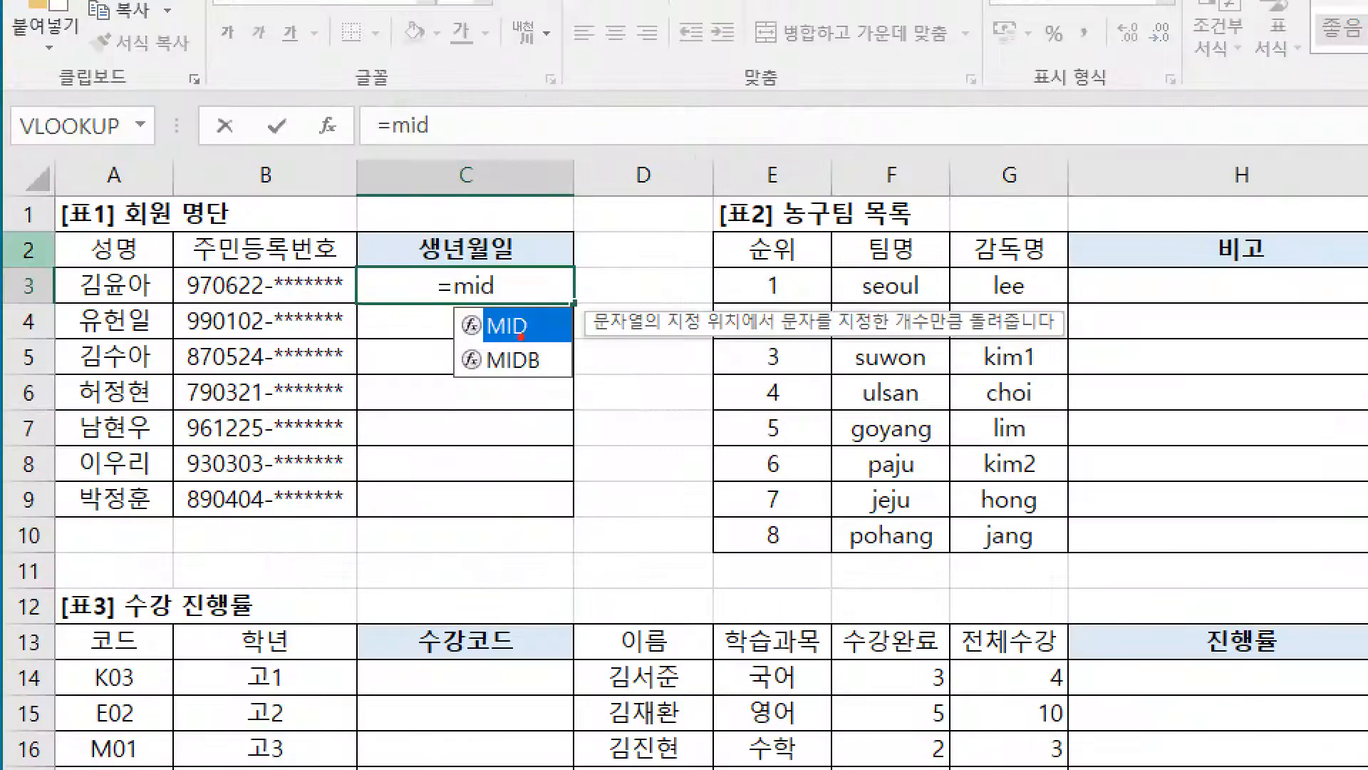
drag(521, 335, 563, 350)
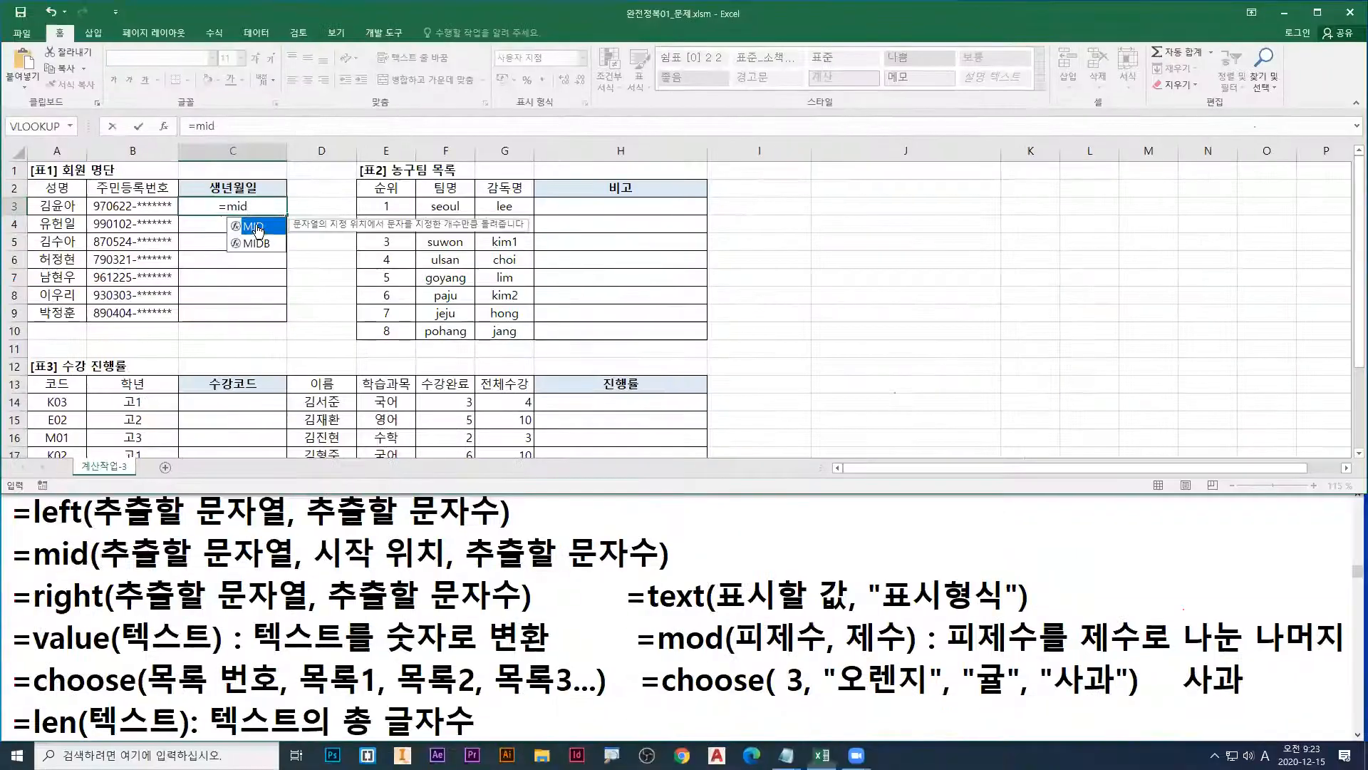
double_click(254, 227)
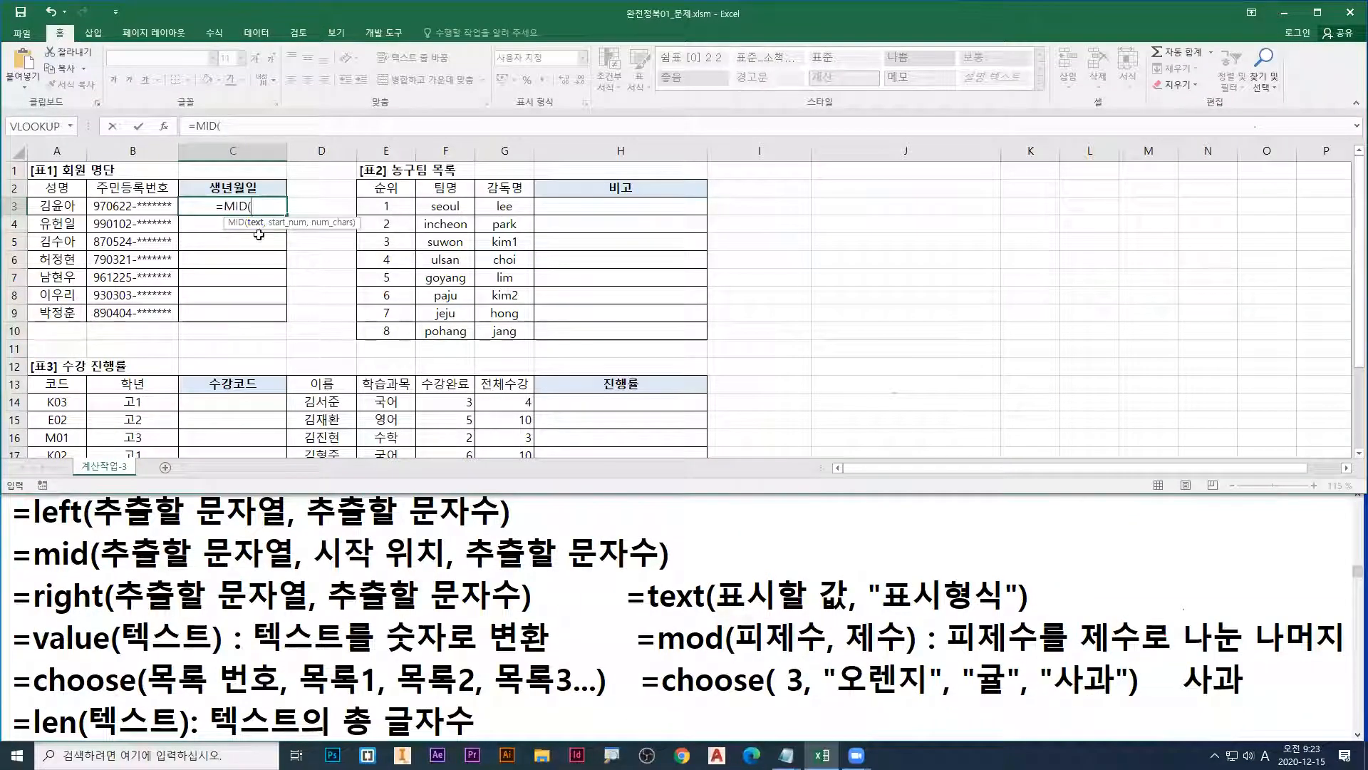
click(164, 134)
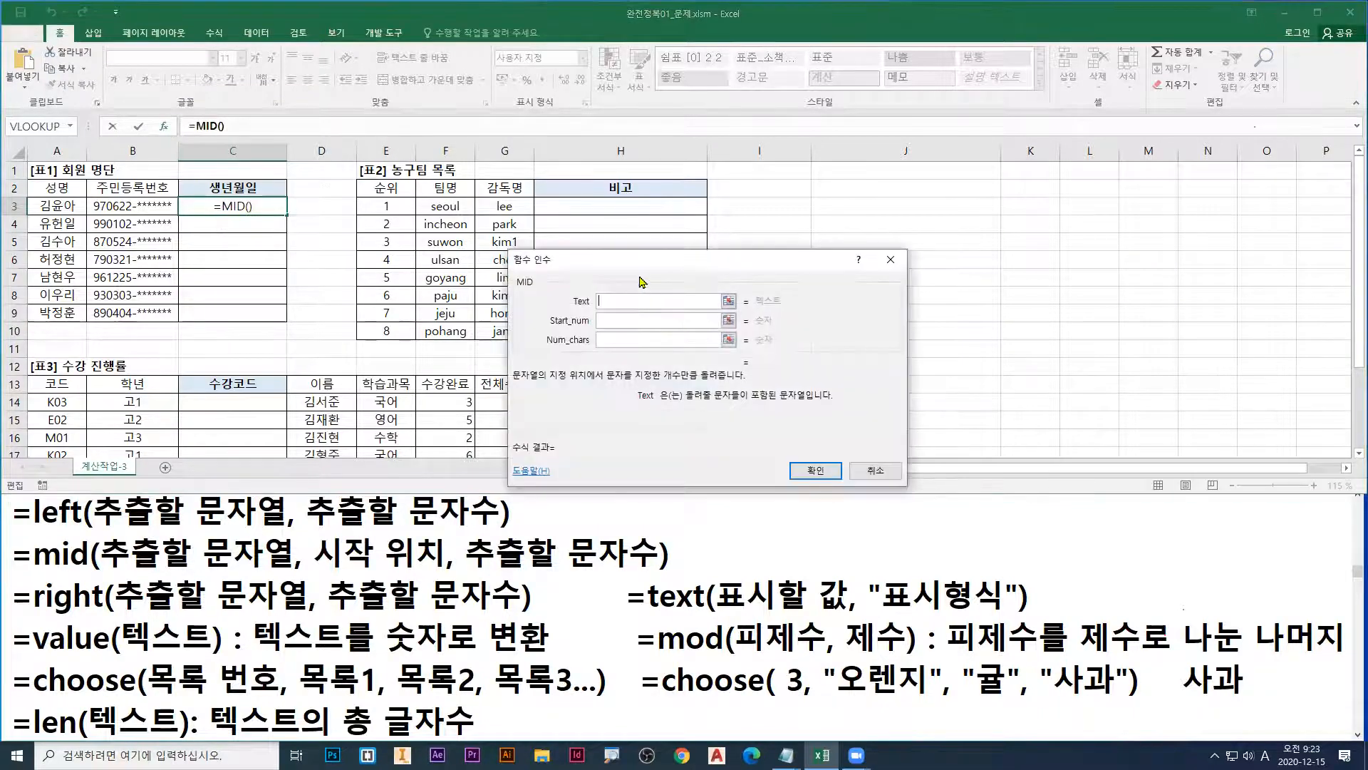
drag(641, 253, 292, 253)
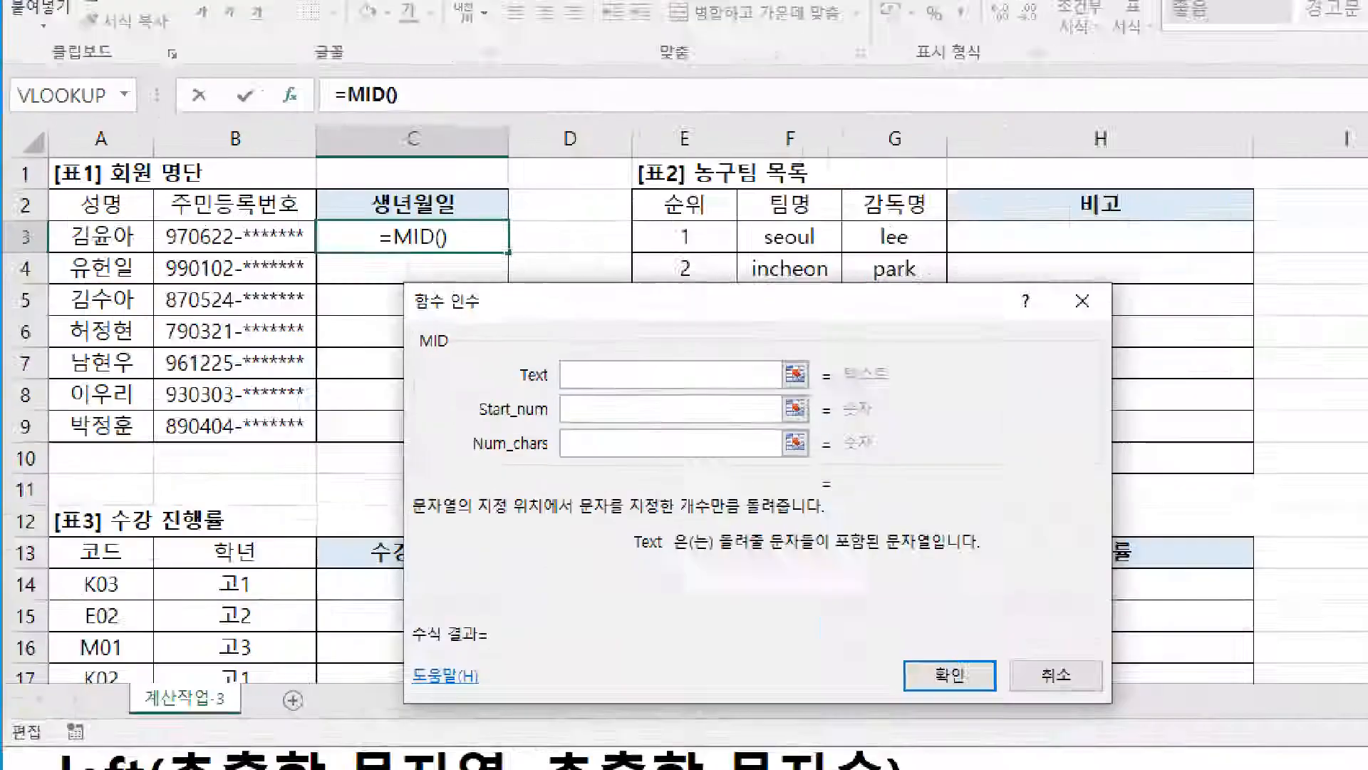
Step: Set the Text argument of MID to cell B3 in the 주민등록번호 column
click(428, 323)
key(b)
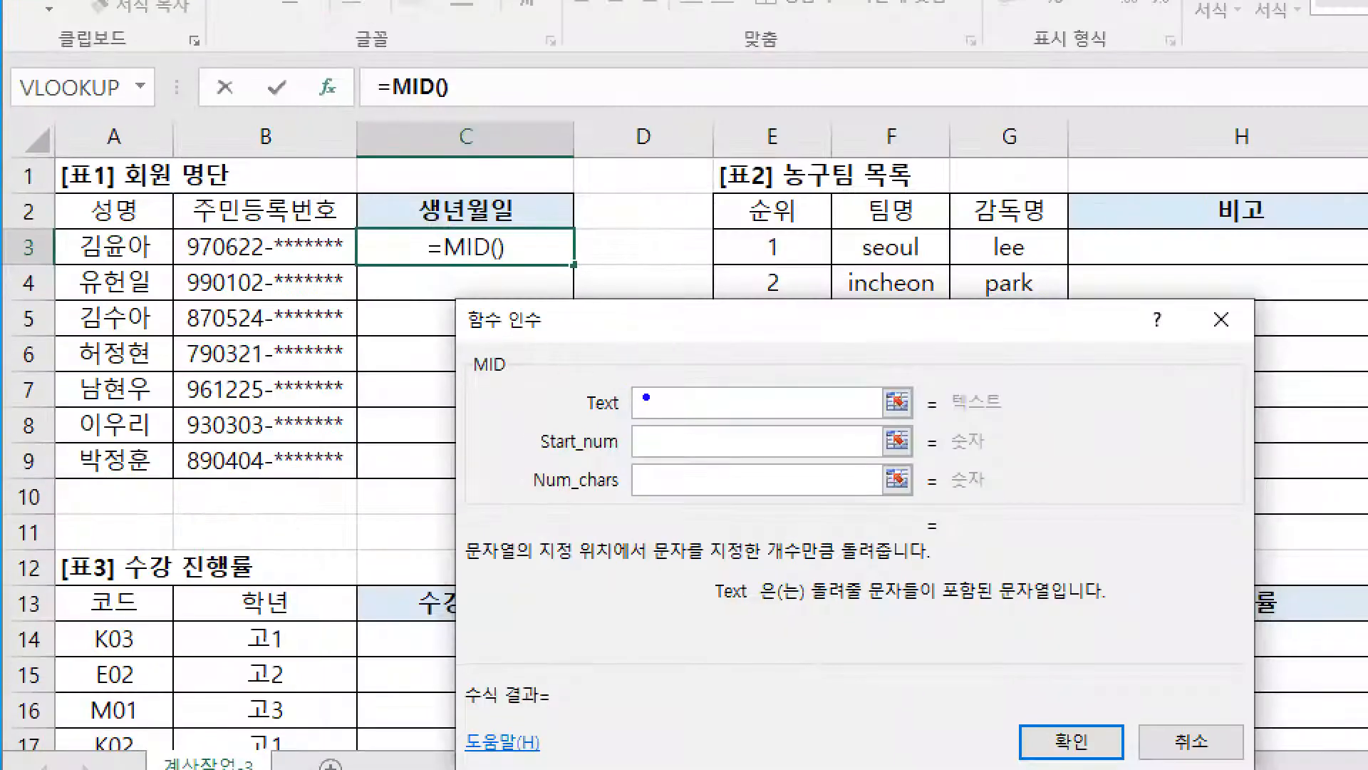
drag(574, 371, 590, 348)
drag(244, 237, 283, 203)
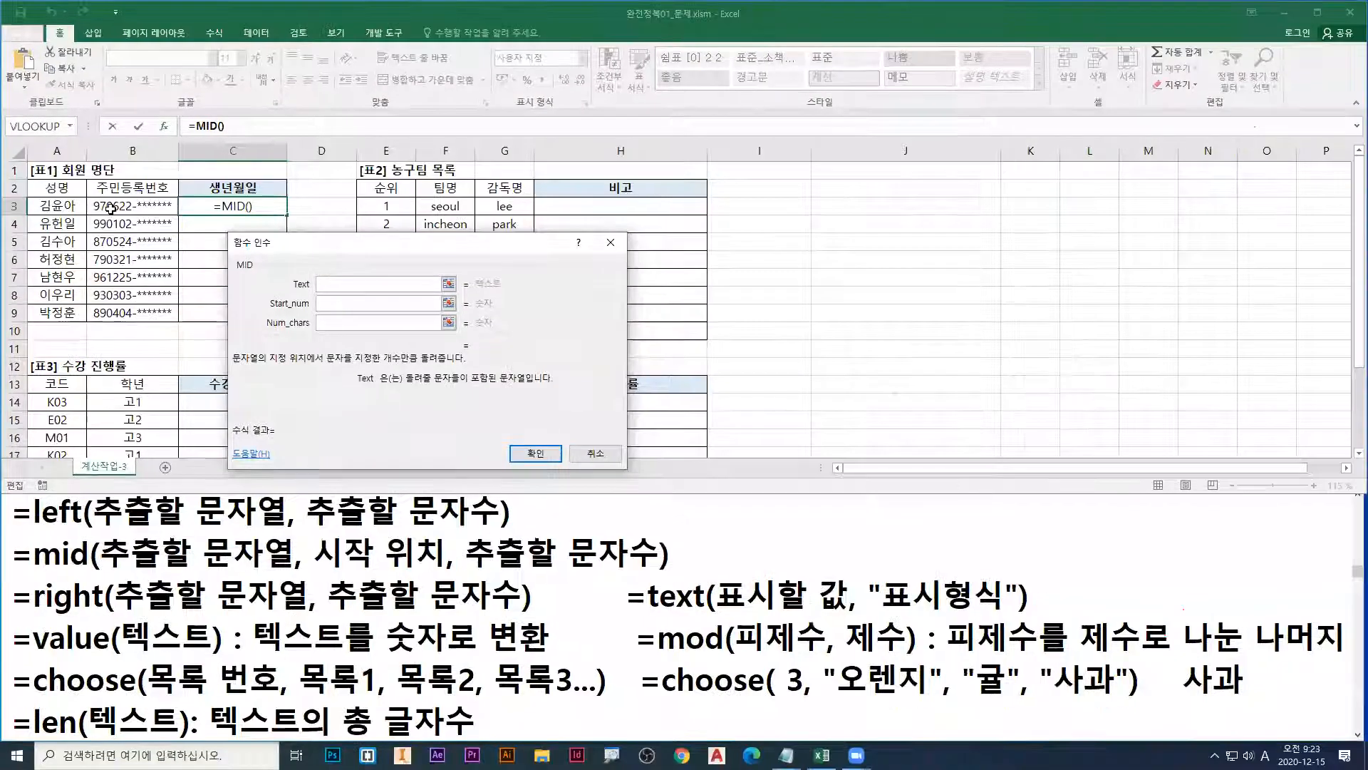
click(265, 246)
click(337, 304)
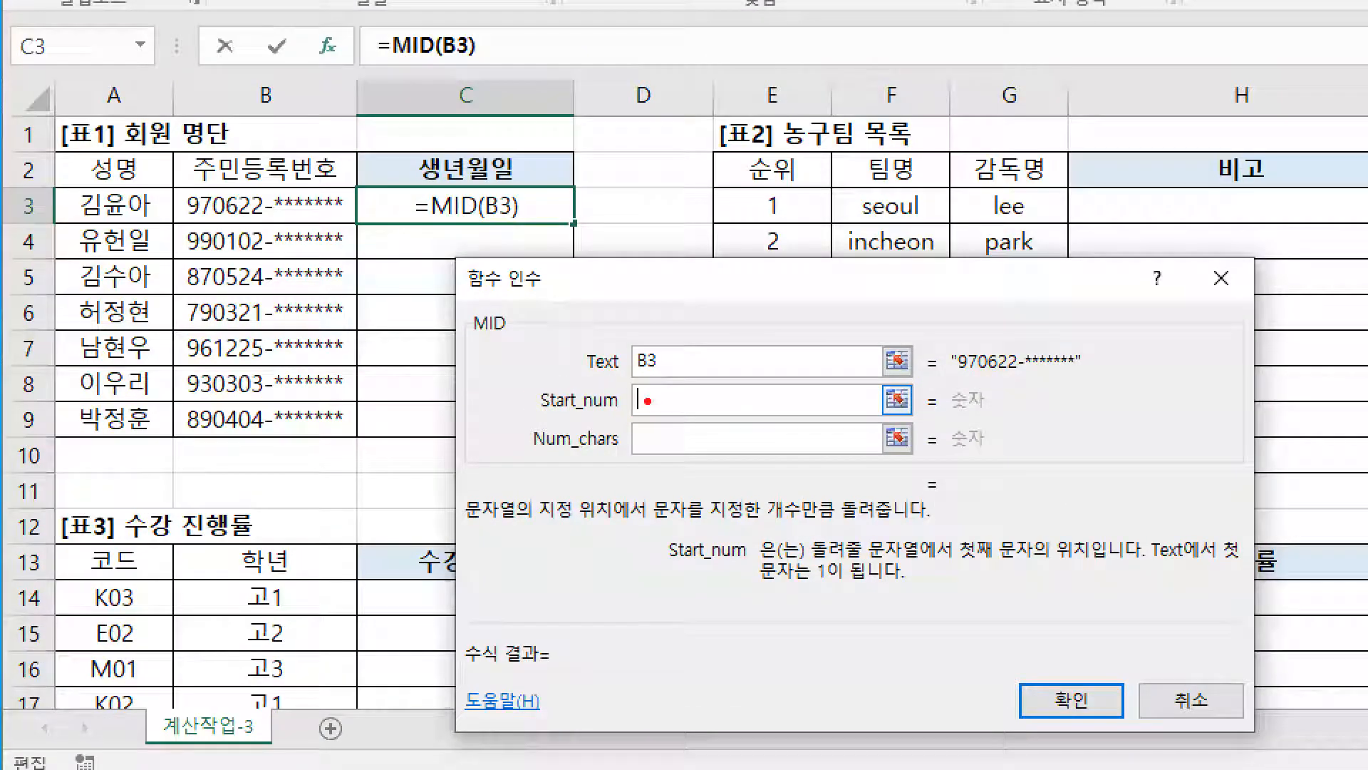
Step: Set the Start_num argument of MID to 1 and Num_chars to 3
drag(646, 400, 643, 412)
drag(192, 192, 191, 142)
mouse_move(190, 225)
mouse_down()
mouse_move(214, 225)
mouse_move(209, 235)
mouse_up()
key(Escape)
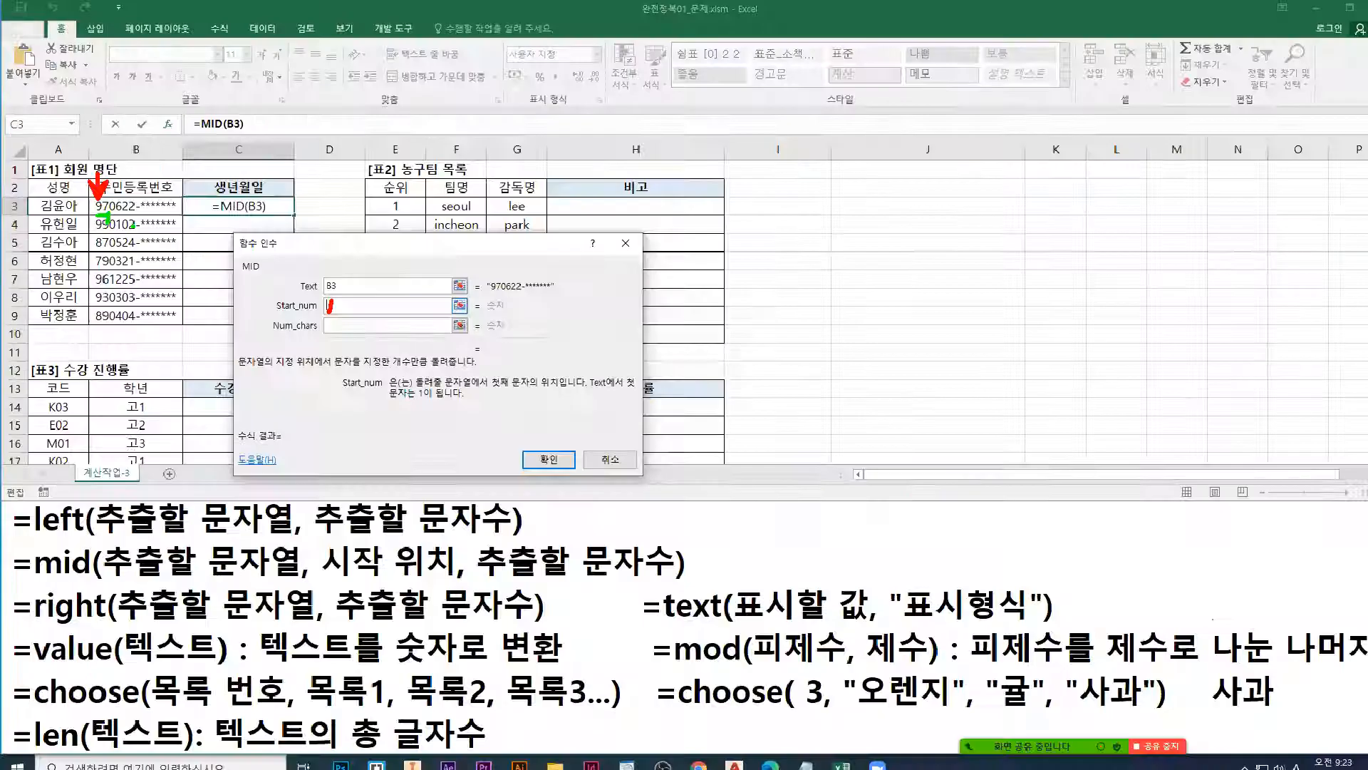
text(1)
click(336, 323)
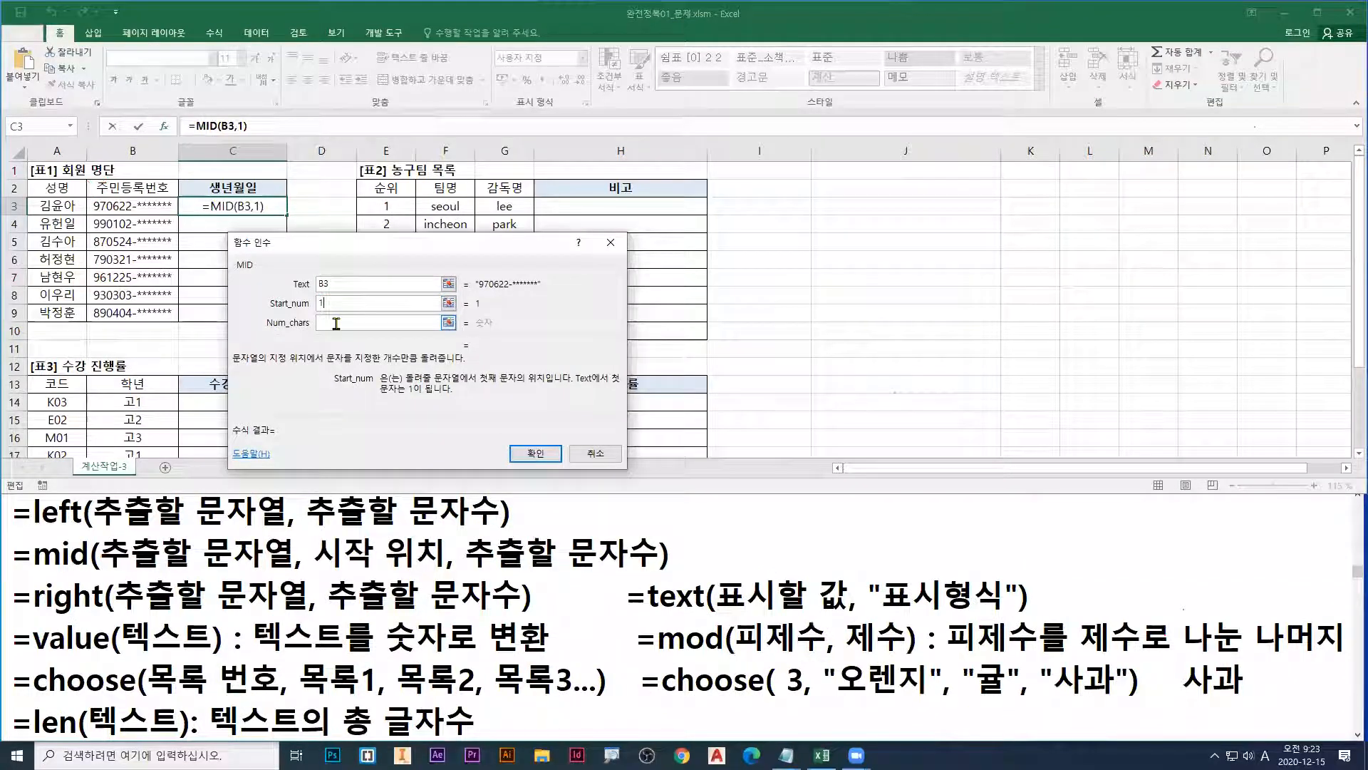
click(337, 322)
text(3)
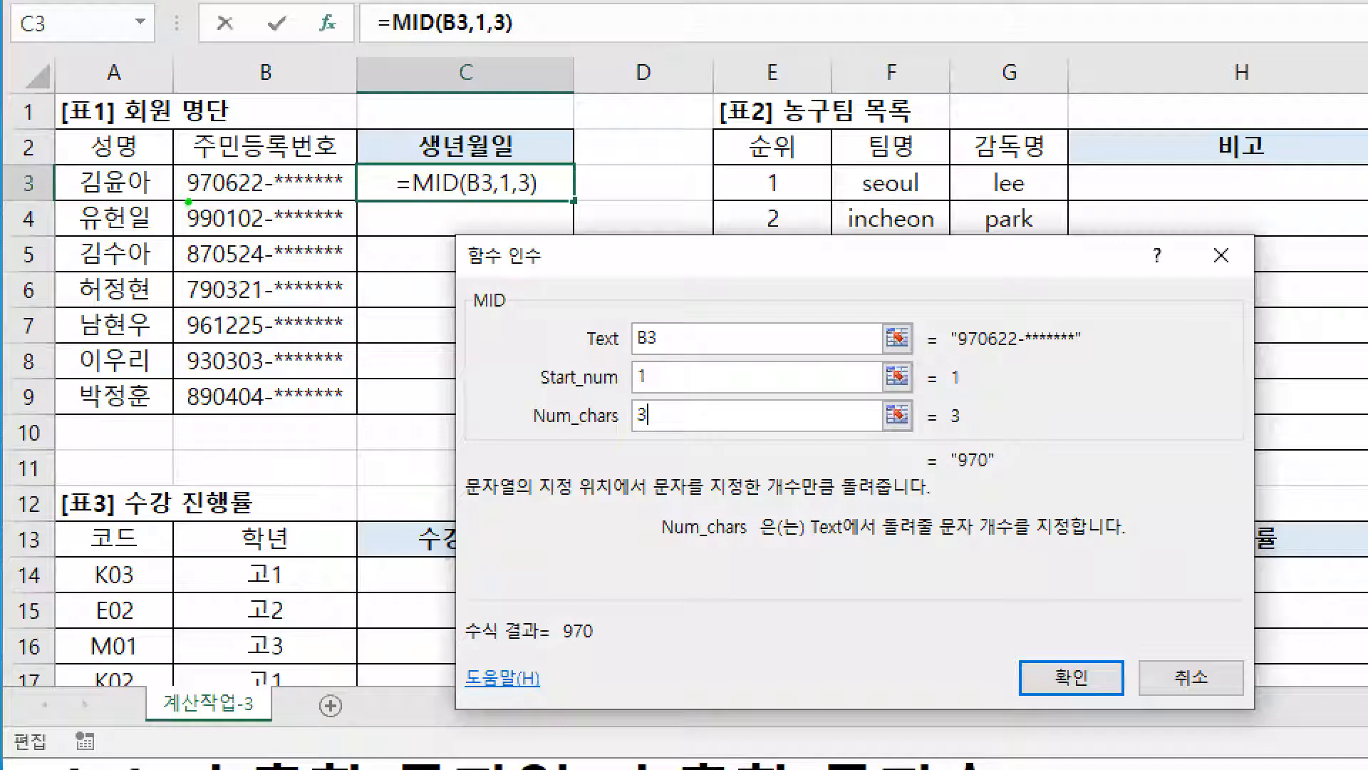
Step: Set the Num_chars argument of MID to 2 and enter the formula in C3
drag(188, 201, 227, 201)
drag(955, 475, 994, 475)
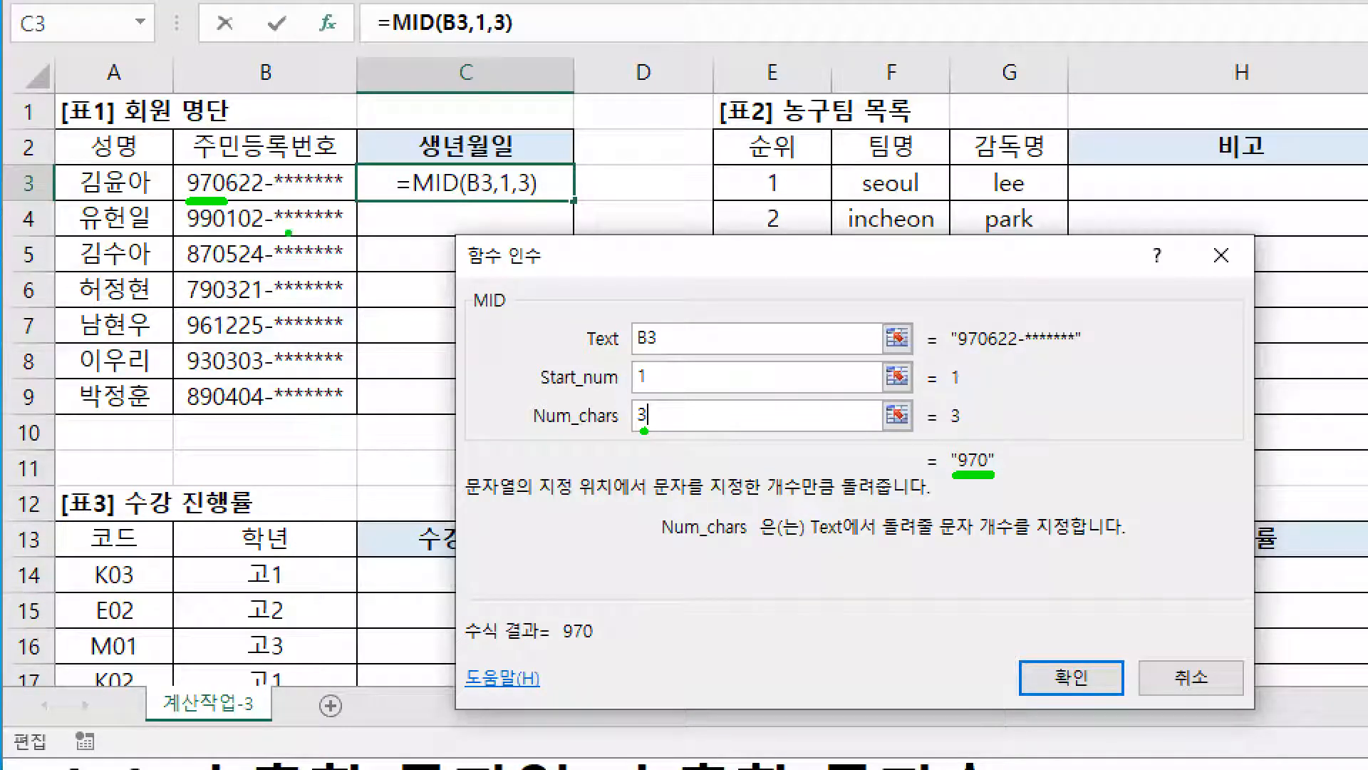
drag(187, 201, 208, 202)
key(Escape)
drag(656, 417, 575, 419)
text(2)
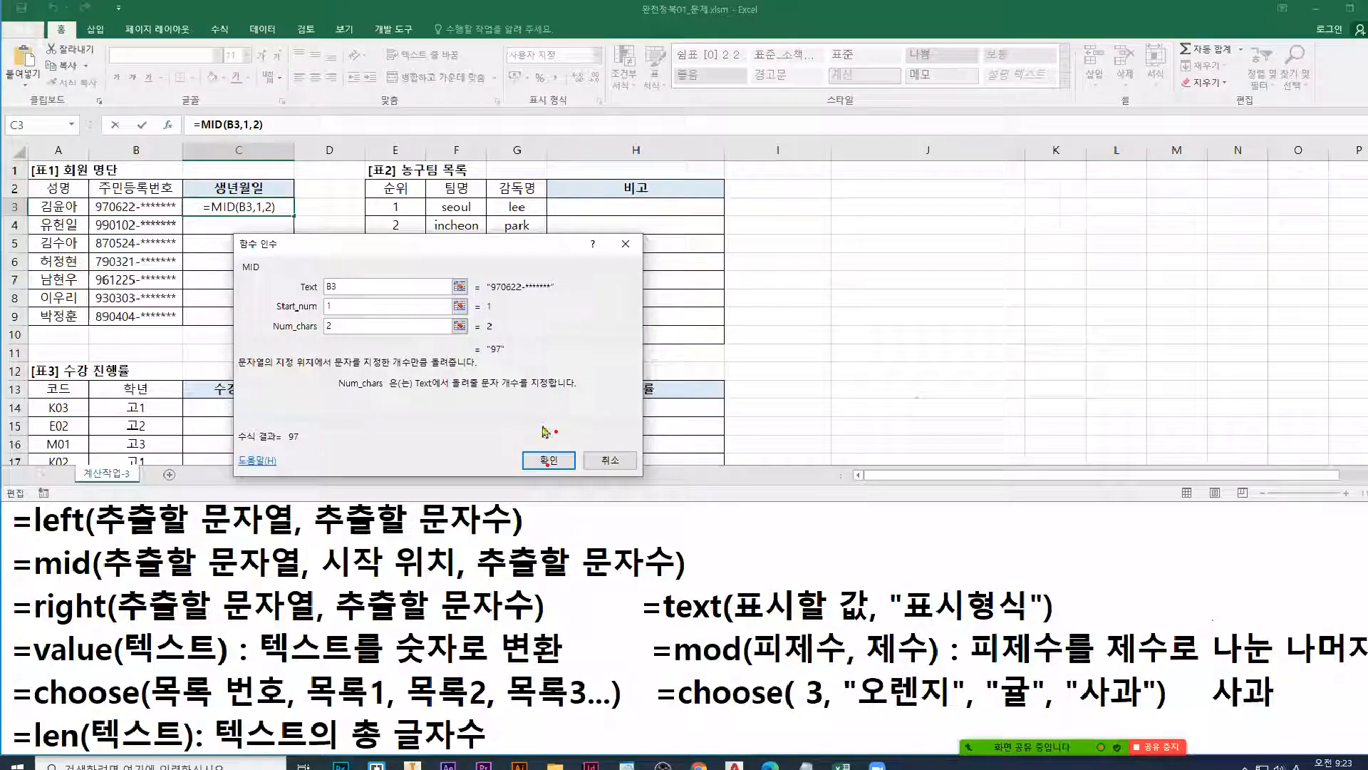
click(1069, 738)
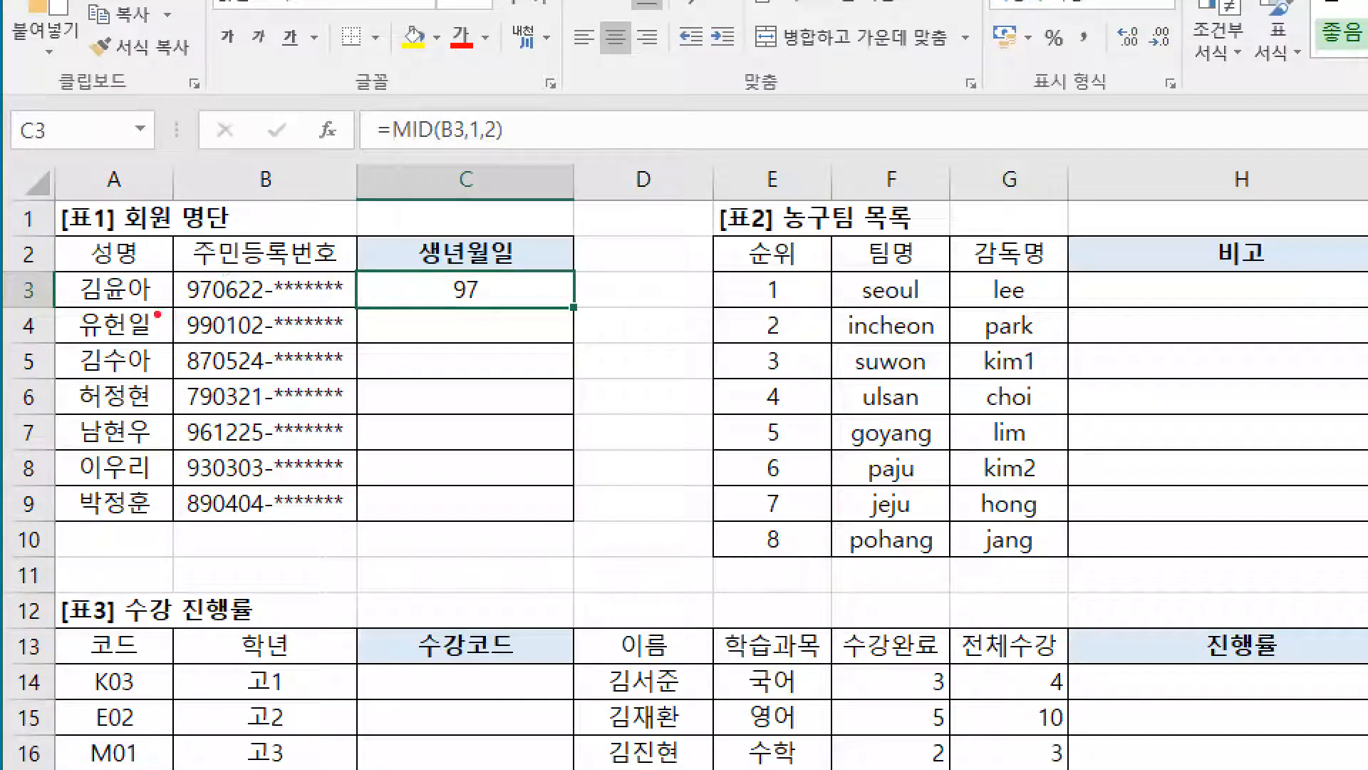
Step: Examine the positions of the year and month digits in the 주민등록번호 column
drag(187, 307, 211, 307)
drag(217, 307, 234, 306)
drag(212, 447, 236, 447)
key(r)
drag(216, 417, 218, 372)
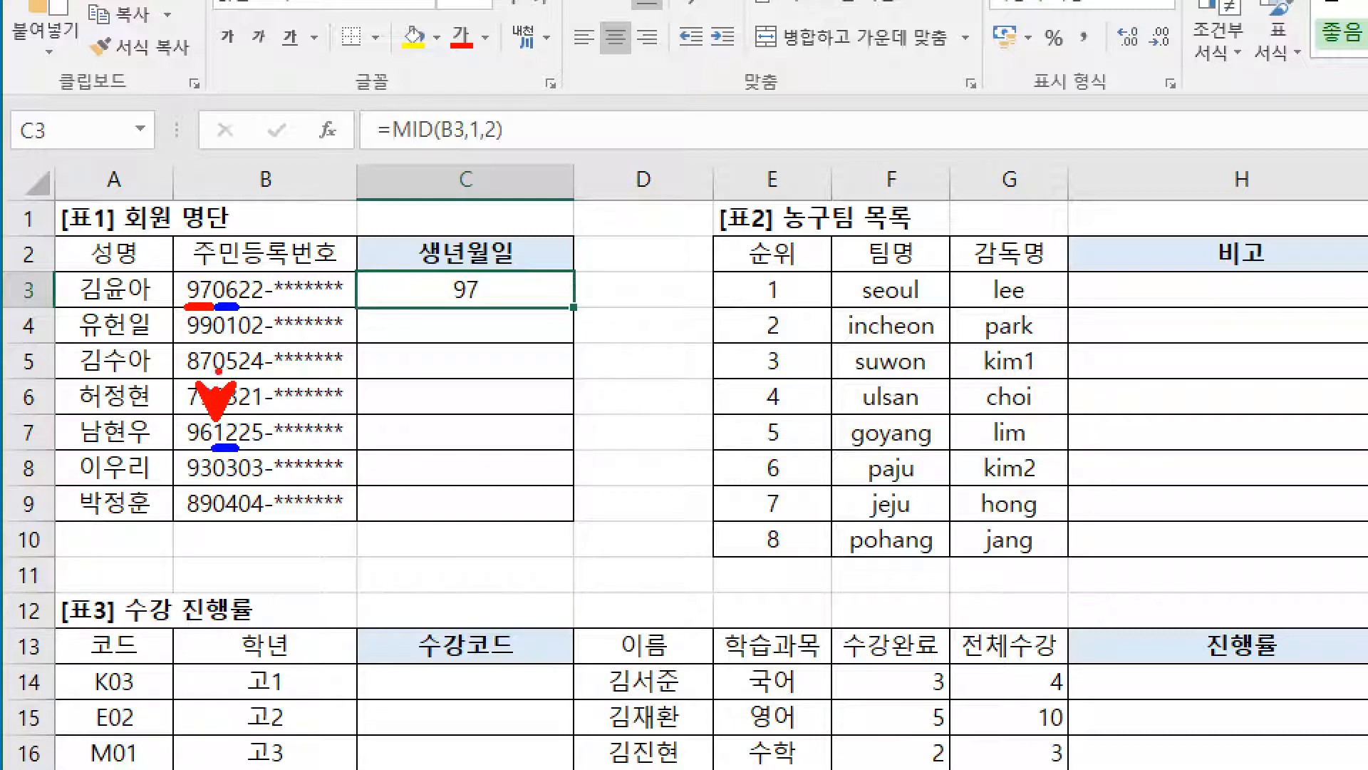
key(Escape)
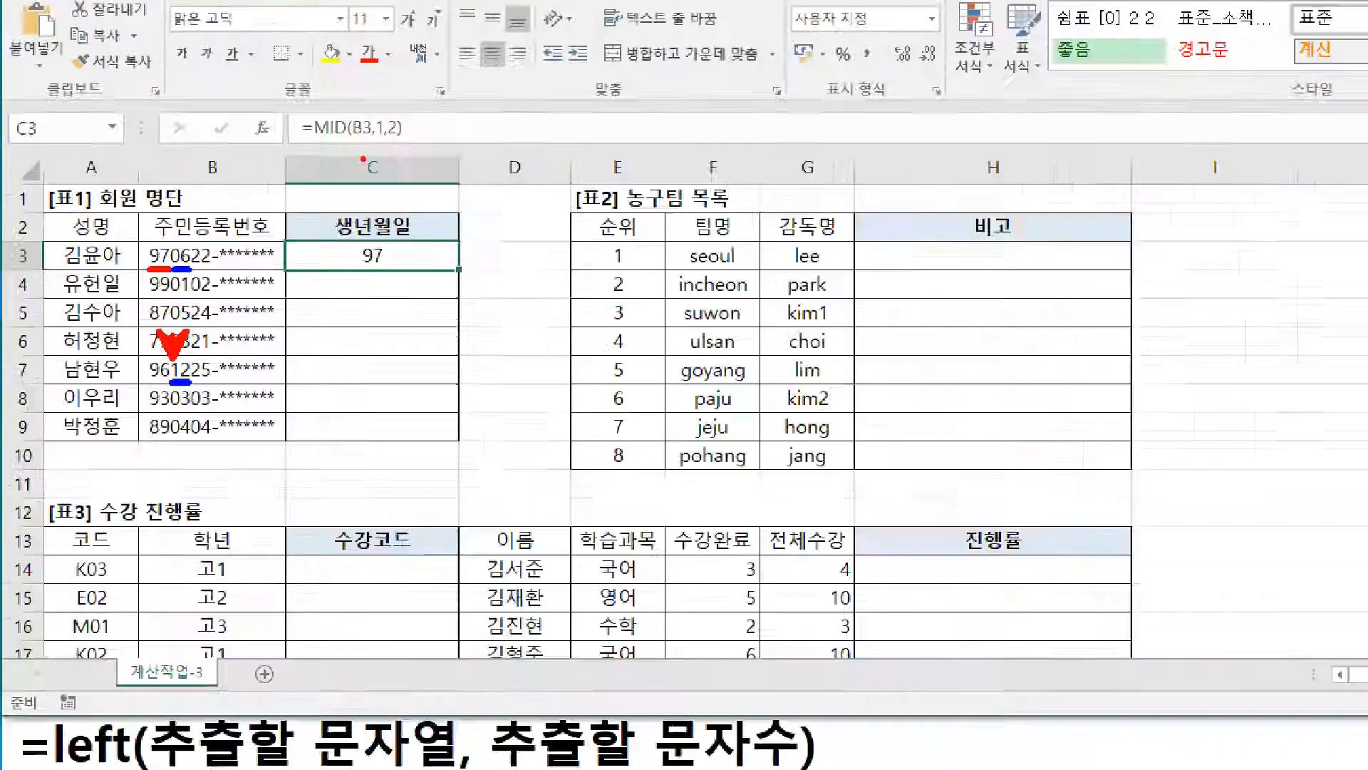
Step: Change the start position of the MID formula in C3 to 3 to extract the month digits
double_click(245, 207)
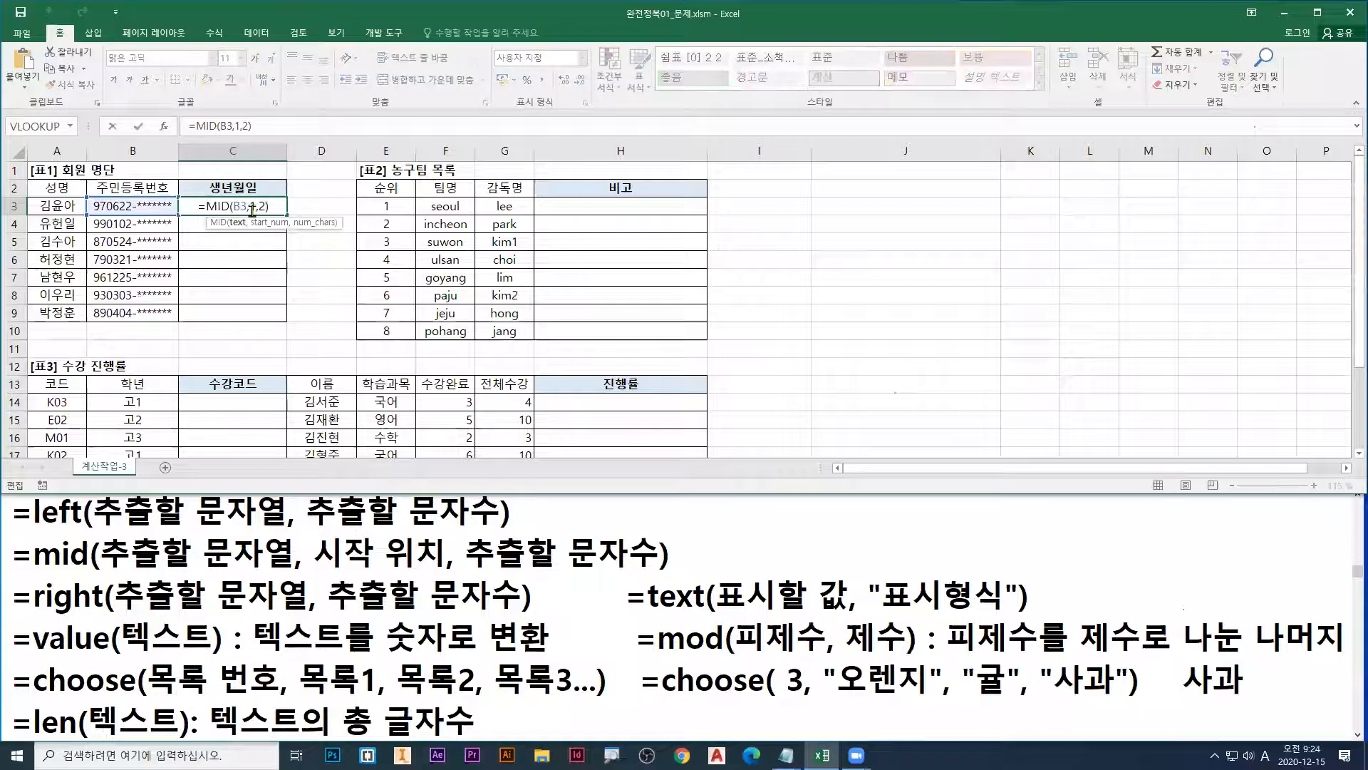
key(BackSpace)
text(3)
key(ctrl+1)
click(151, 203)
drag(218, 222, 217, 194)
key(g)
drag(212, 251, 237, 251)
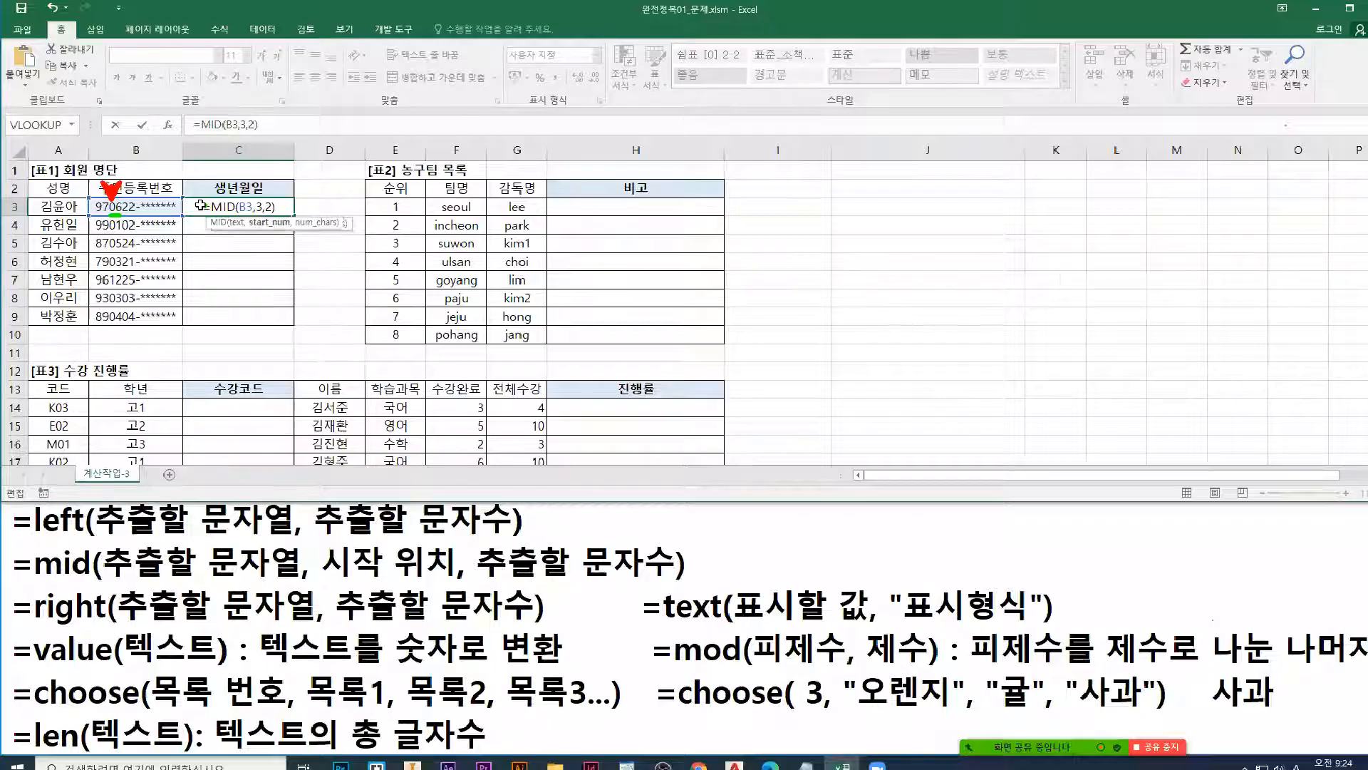
key(Return)
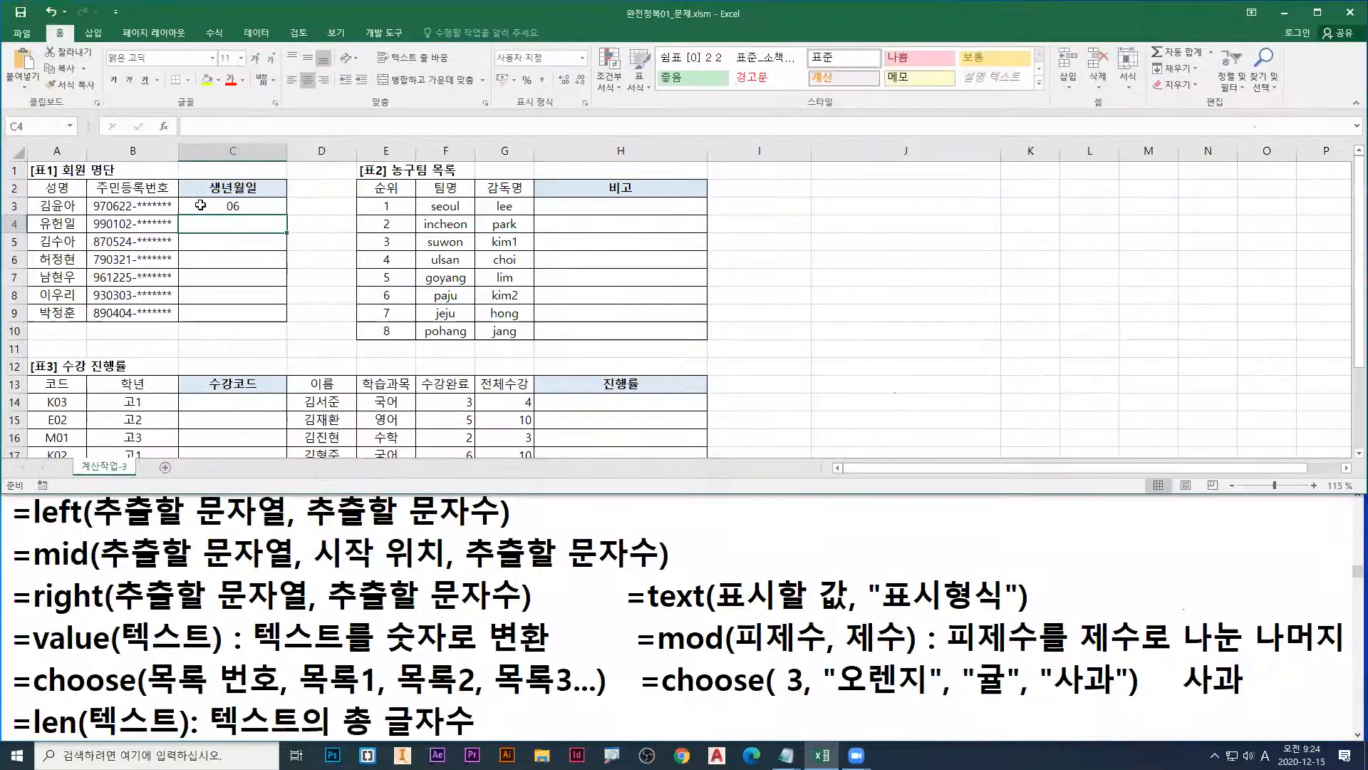
Step: Inspect the start_num argument of the MID formula in C3 against the day digits in B3
double_click(242, 208)
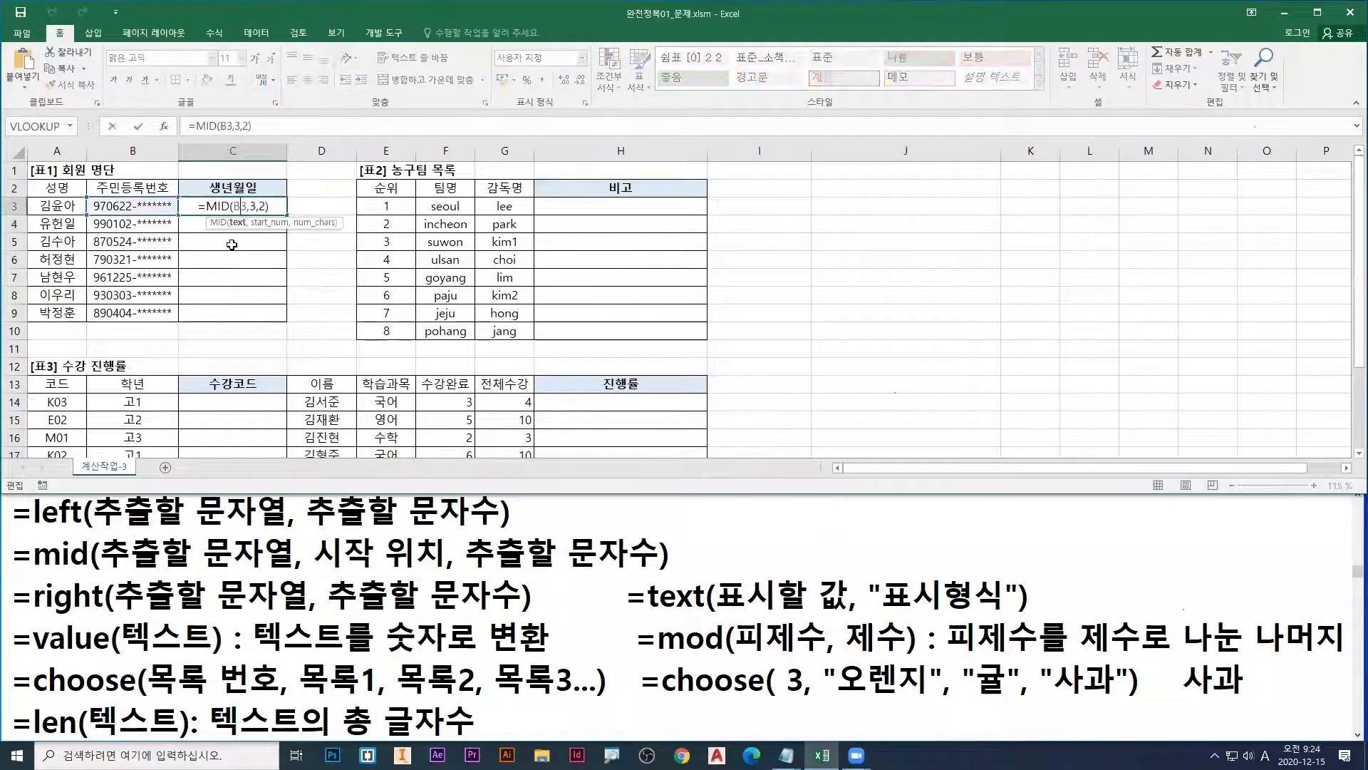
double_click(253, 207)
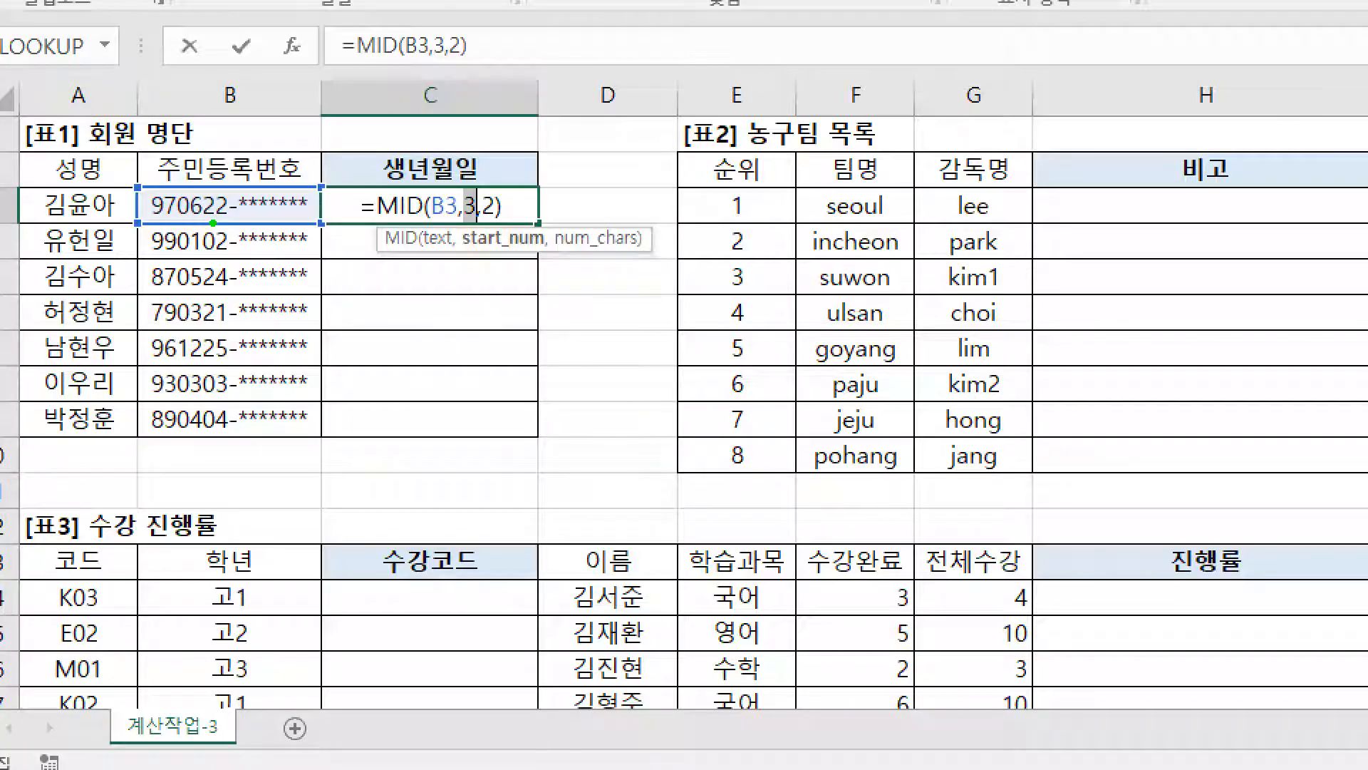
key(r)
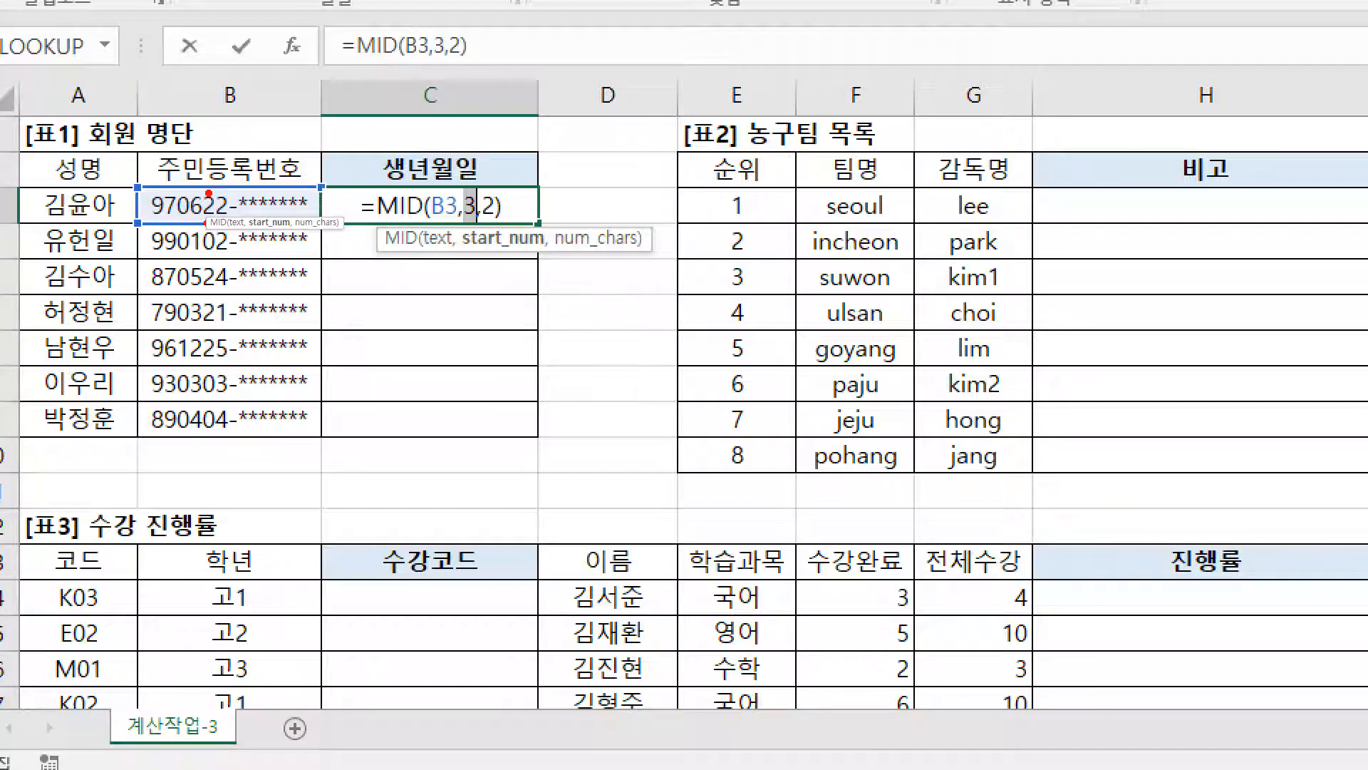
drag(201, 158, 235, 159)
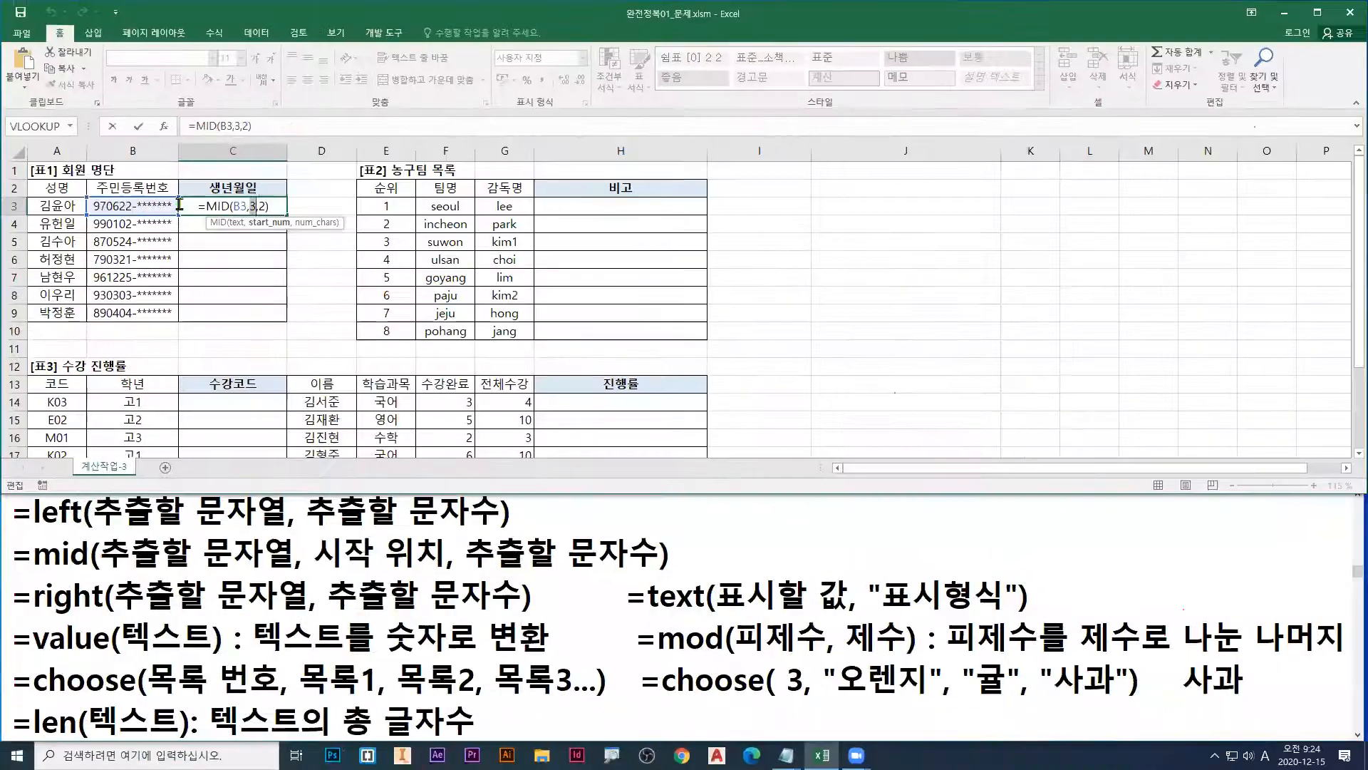
key(Return)
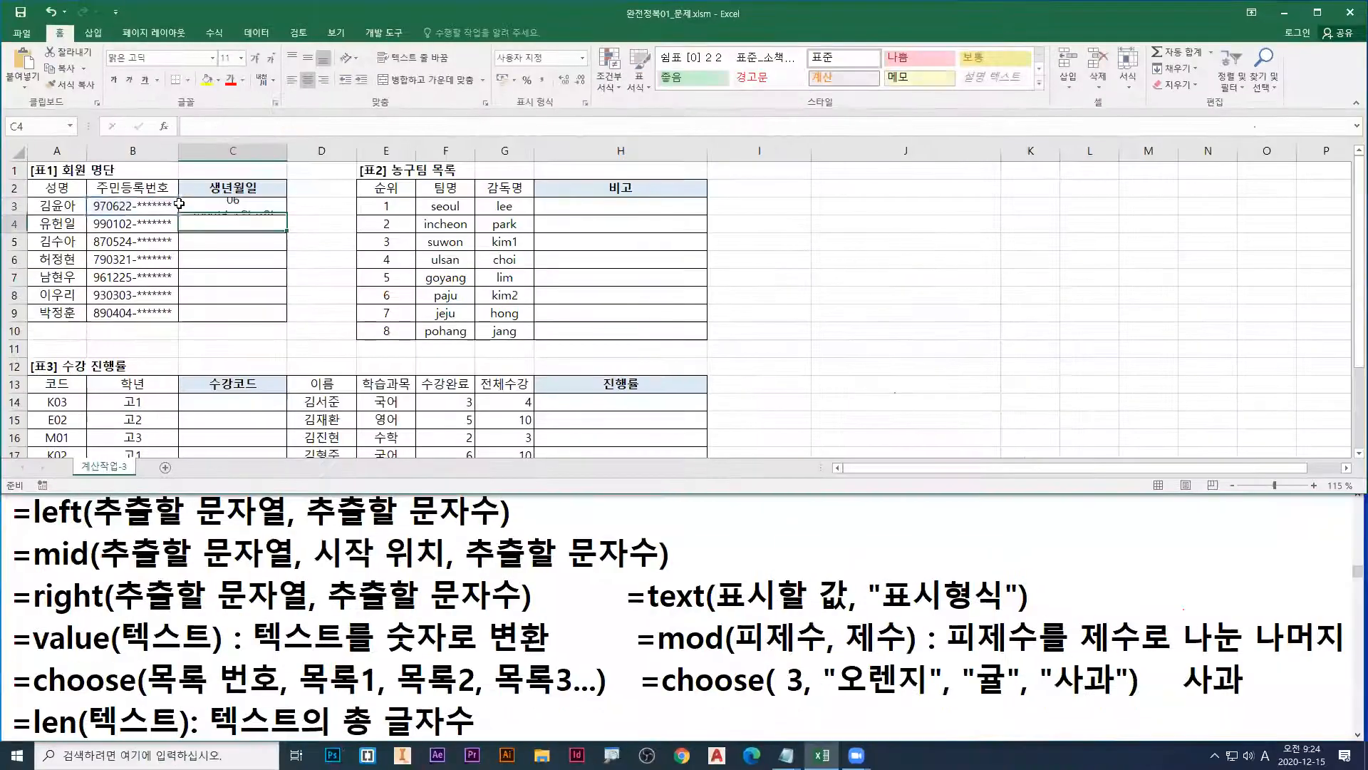
Step: Change the start position of the MID formula in C3 to 5 to extract the day digits
double_click(221, 205)
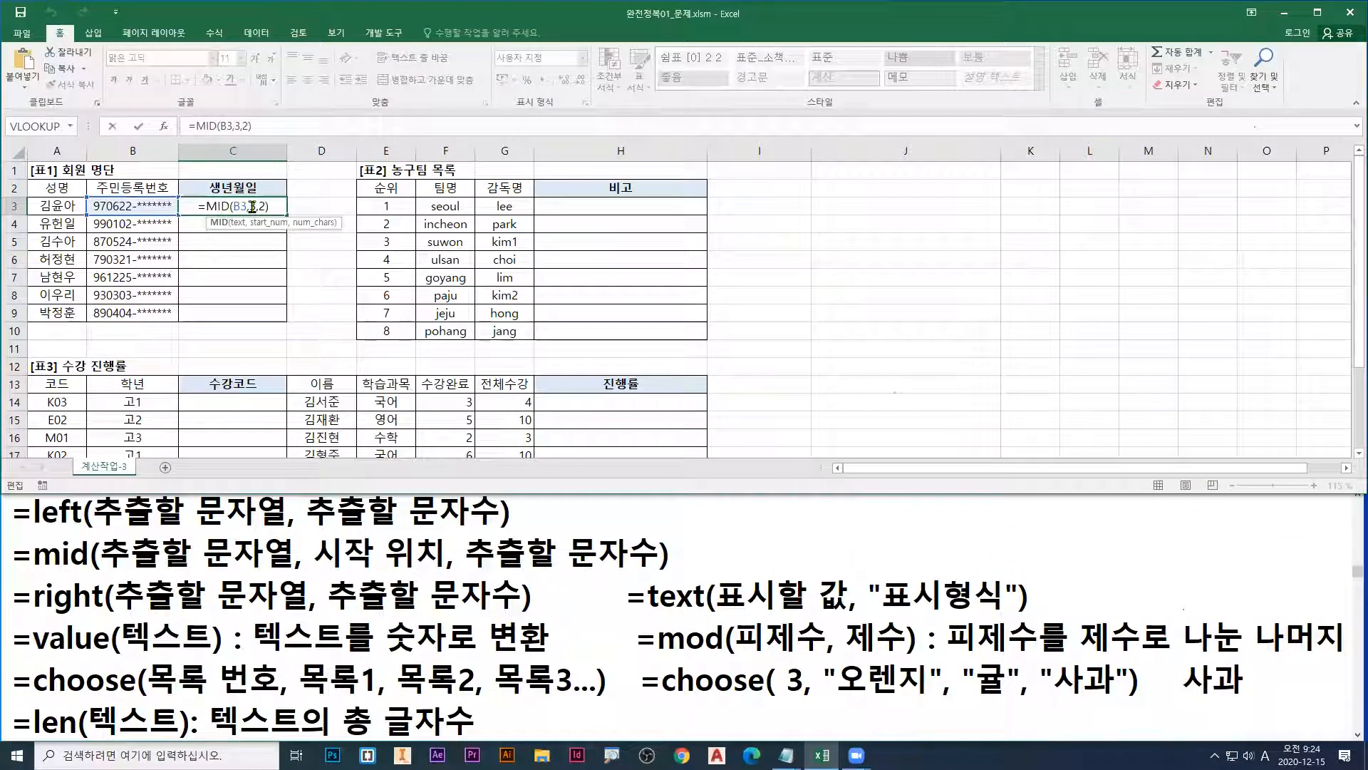
key(BackSpace)
text(5)
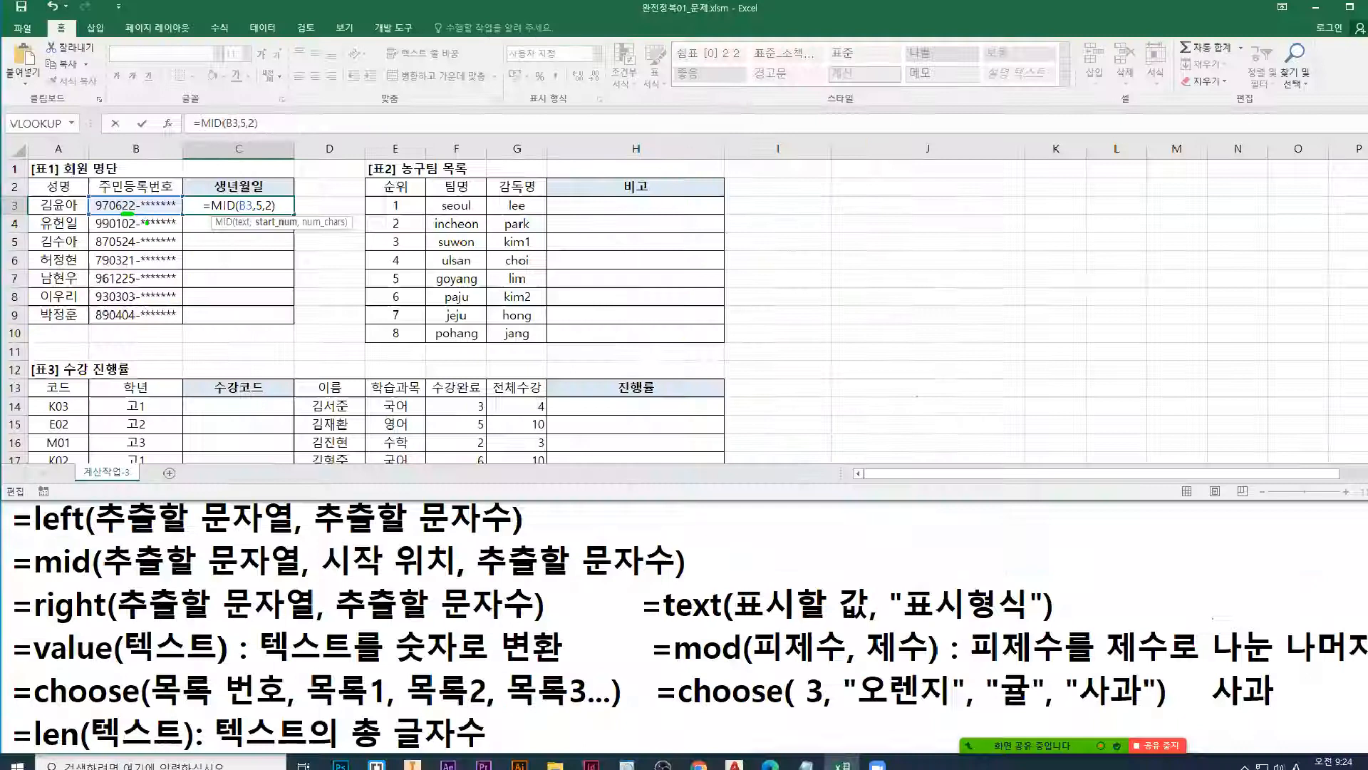
key(Return)
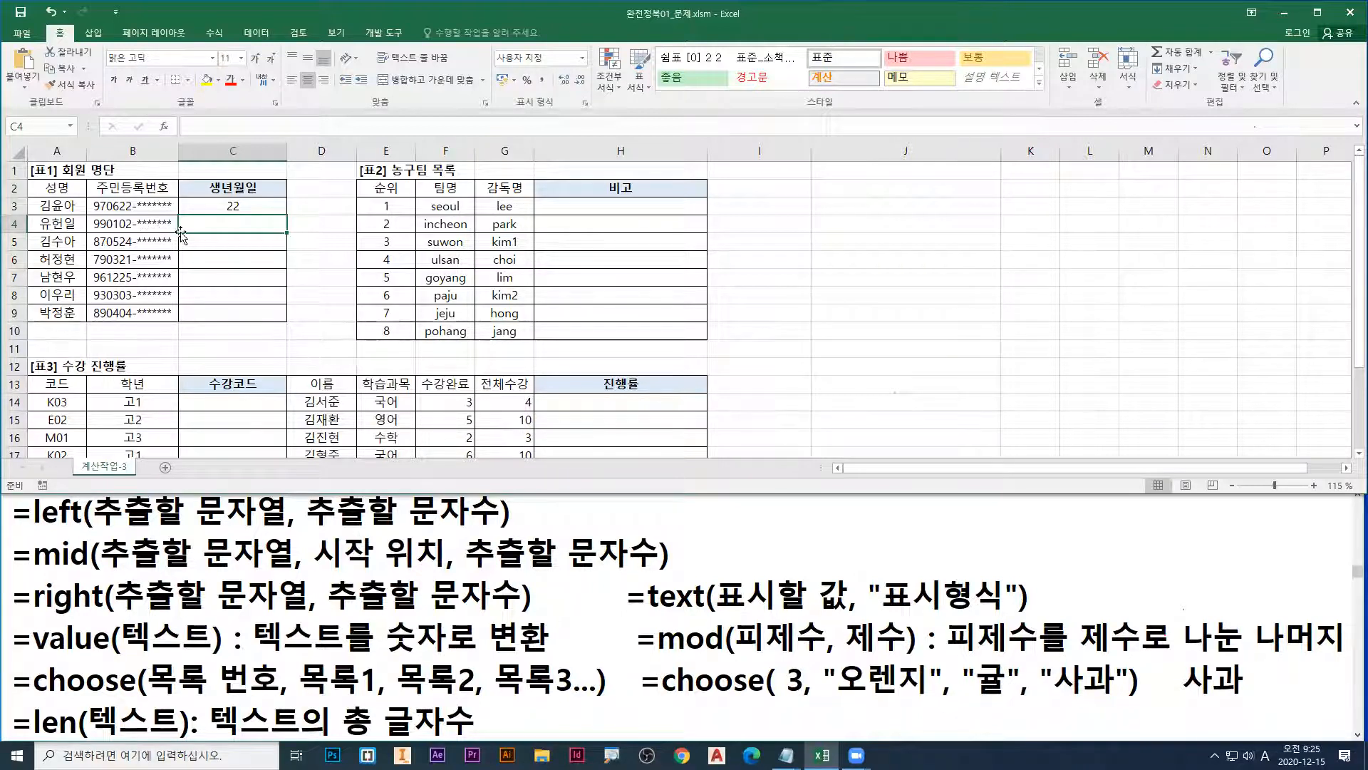
Step: Cut MID(B3,5,2) out of the formula in C3, leaving only the equals sign
double_click(226, 209)
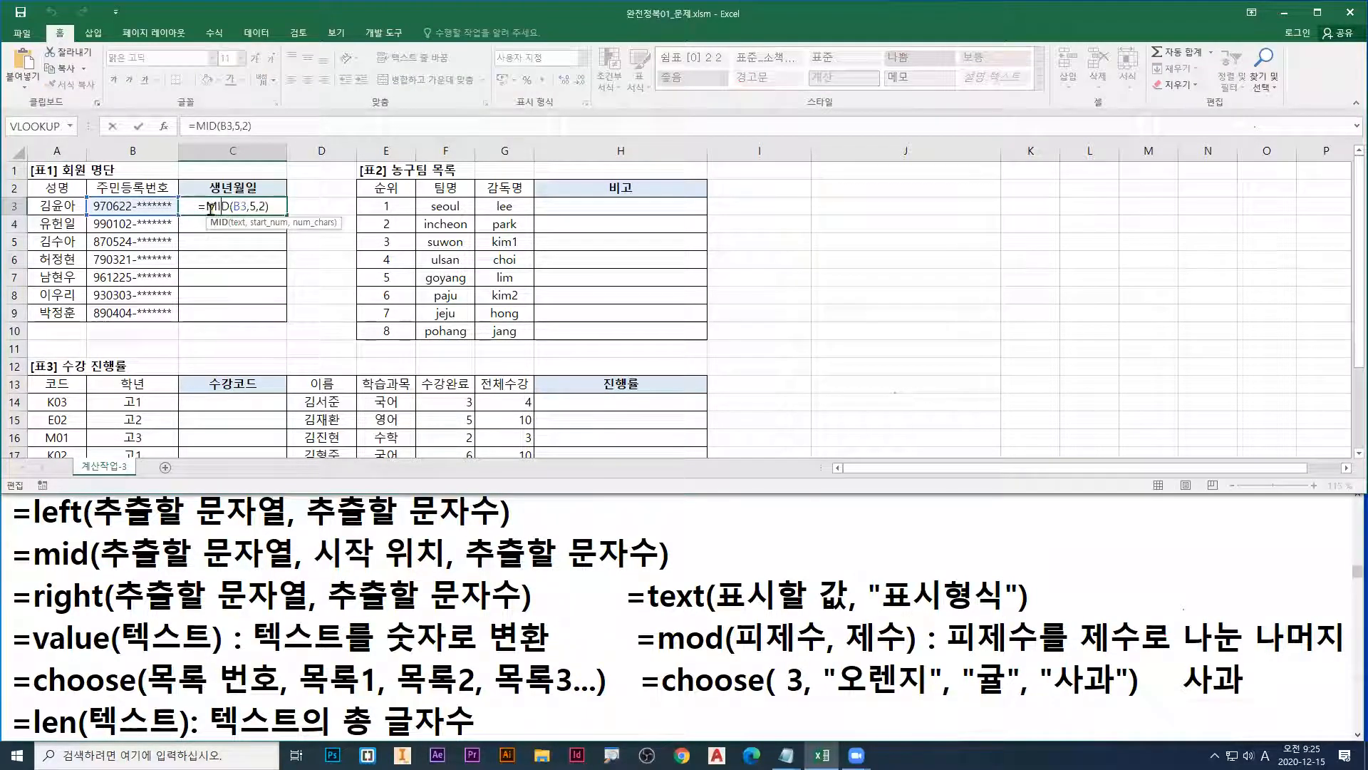
drag(207, 209, 255, 209)
click(255, 209)
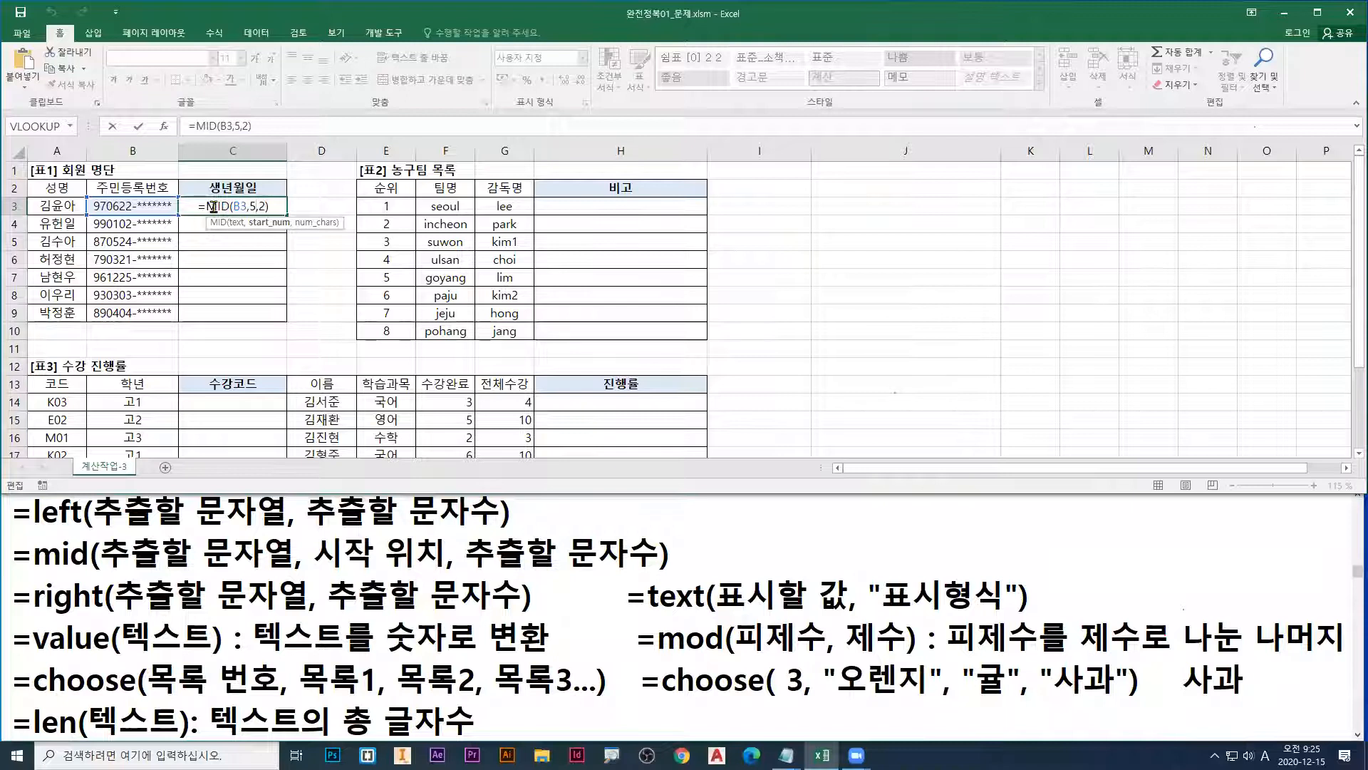
drag(206, 206, 277, 204)
key(ctrl+c)
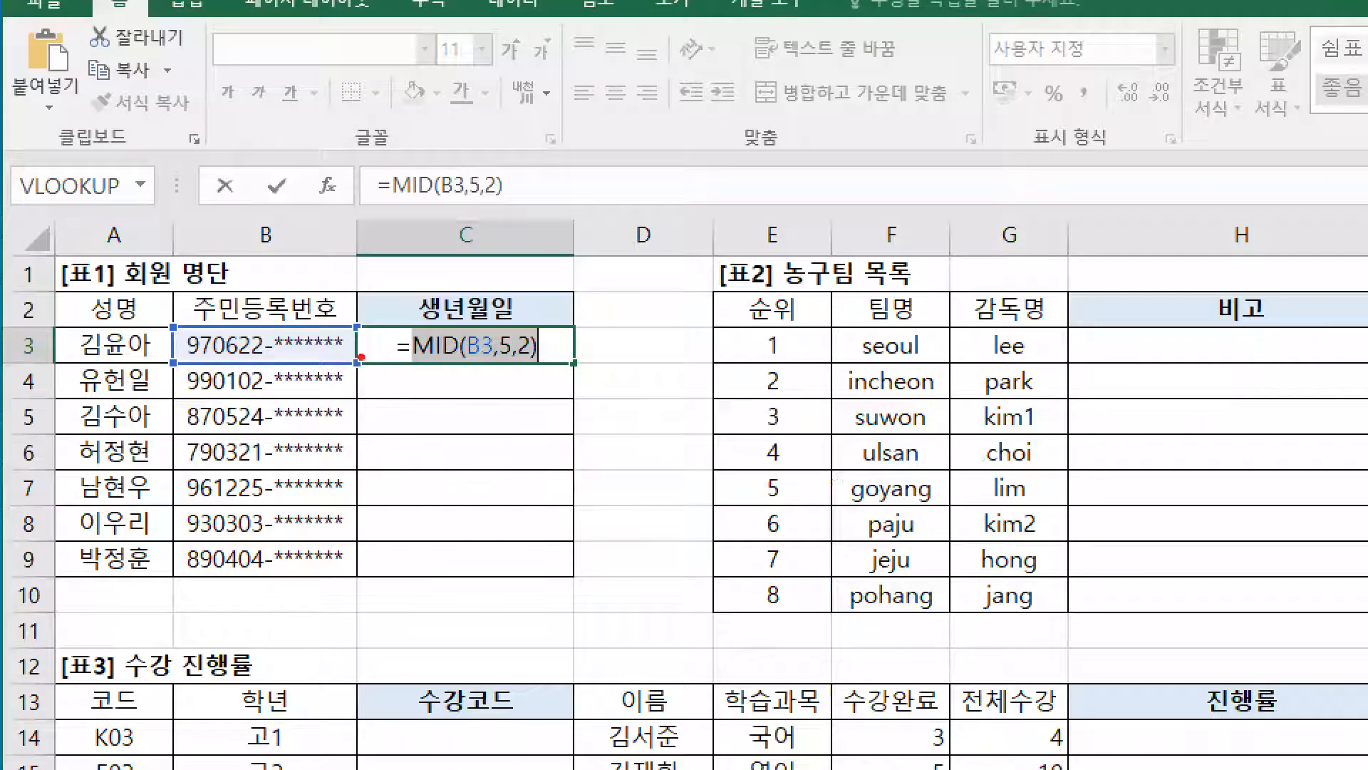
mouse_move(419, 369)
mouse_down()
mouse_move(528, 367)
mouse_move(536, 355)
mouse_move(527, 382)
mouse_up()
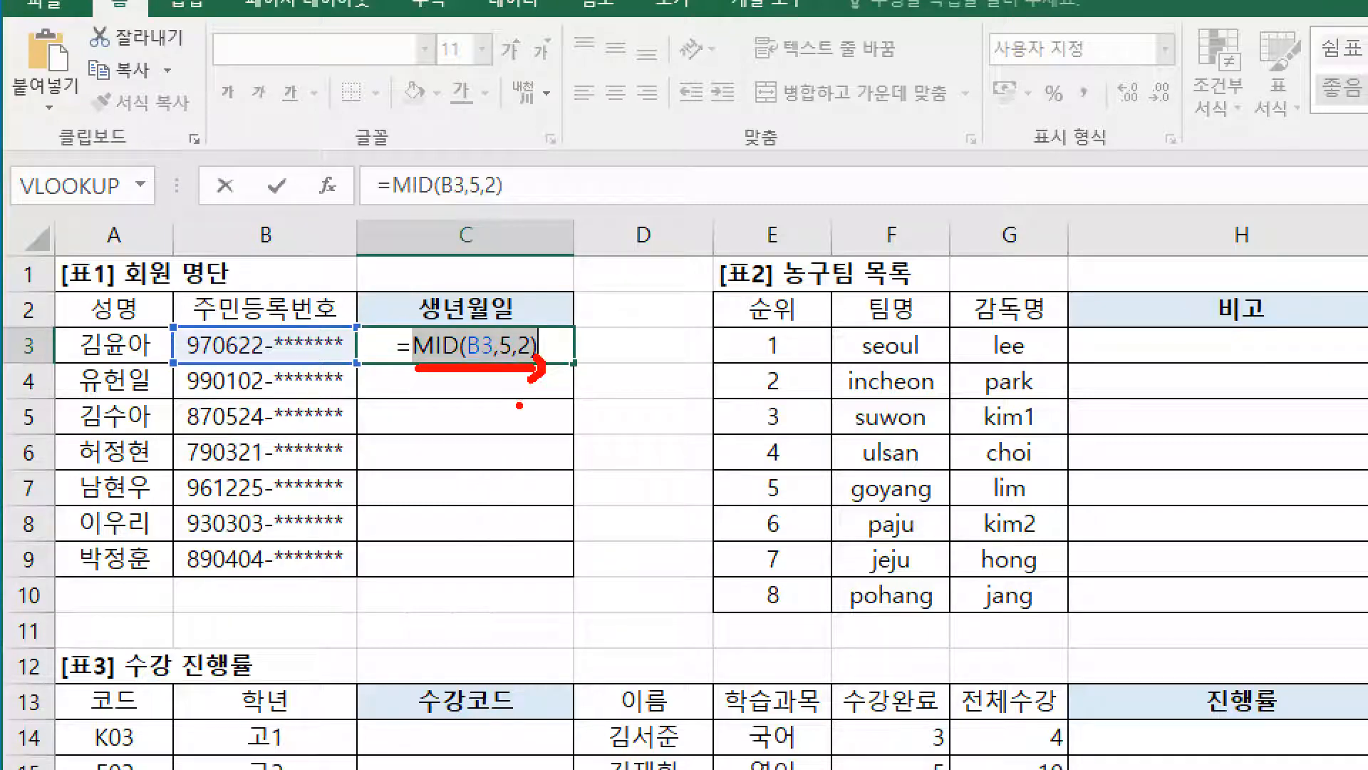
text(tctr)
text(l + X)
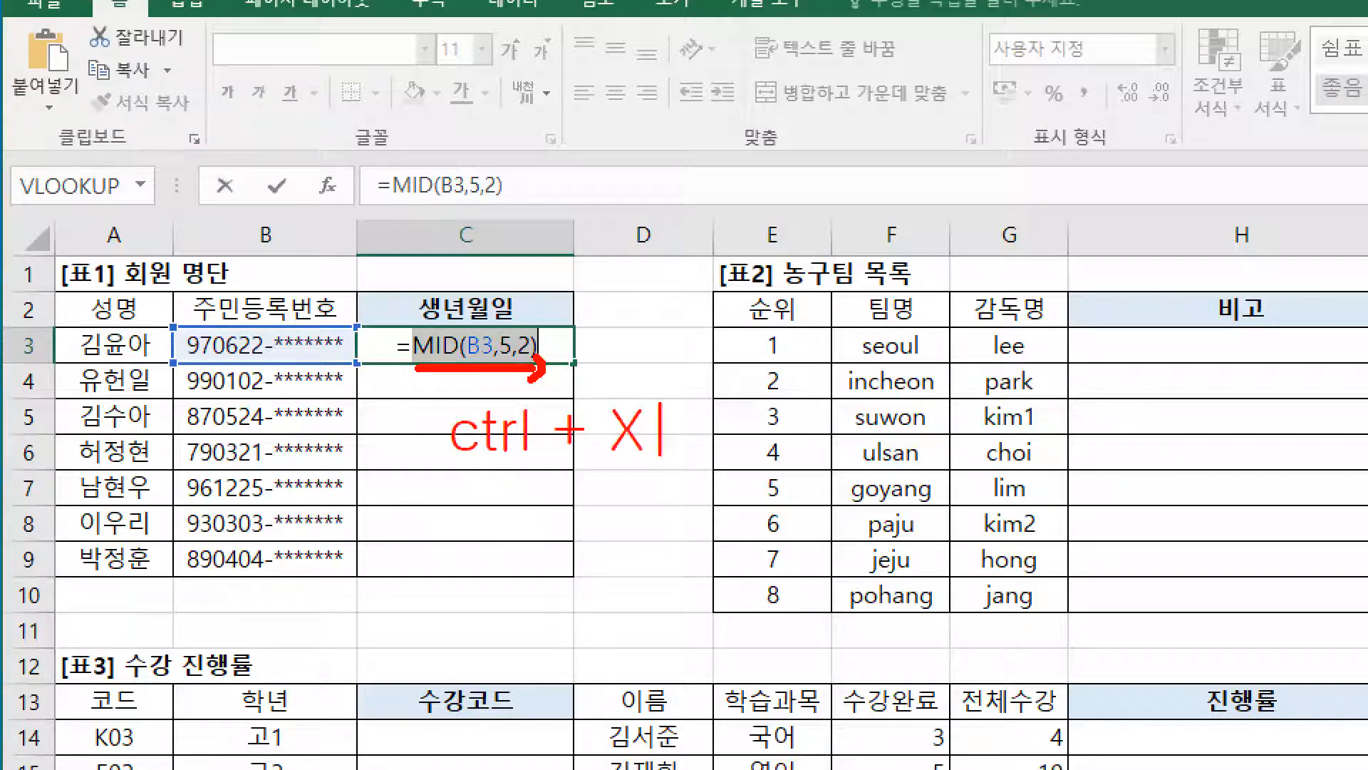
key(Escape)
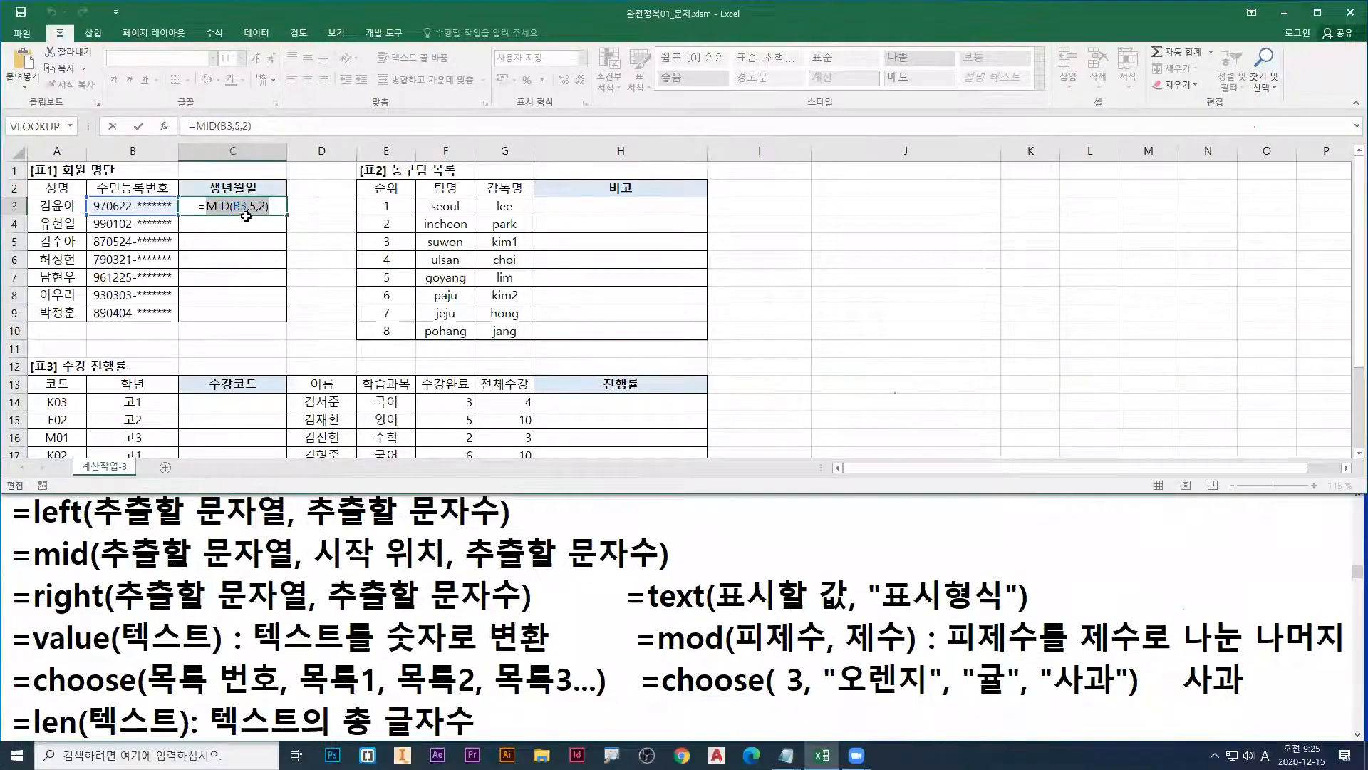
right_click(490, 347)
click(549, 369)
Step: Start a DATE formula in C3 and open its Function Arguments dialog
text(dat)
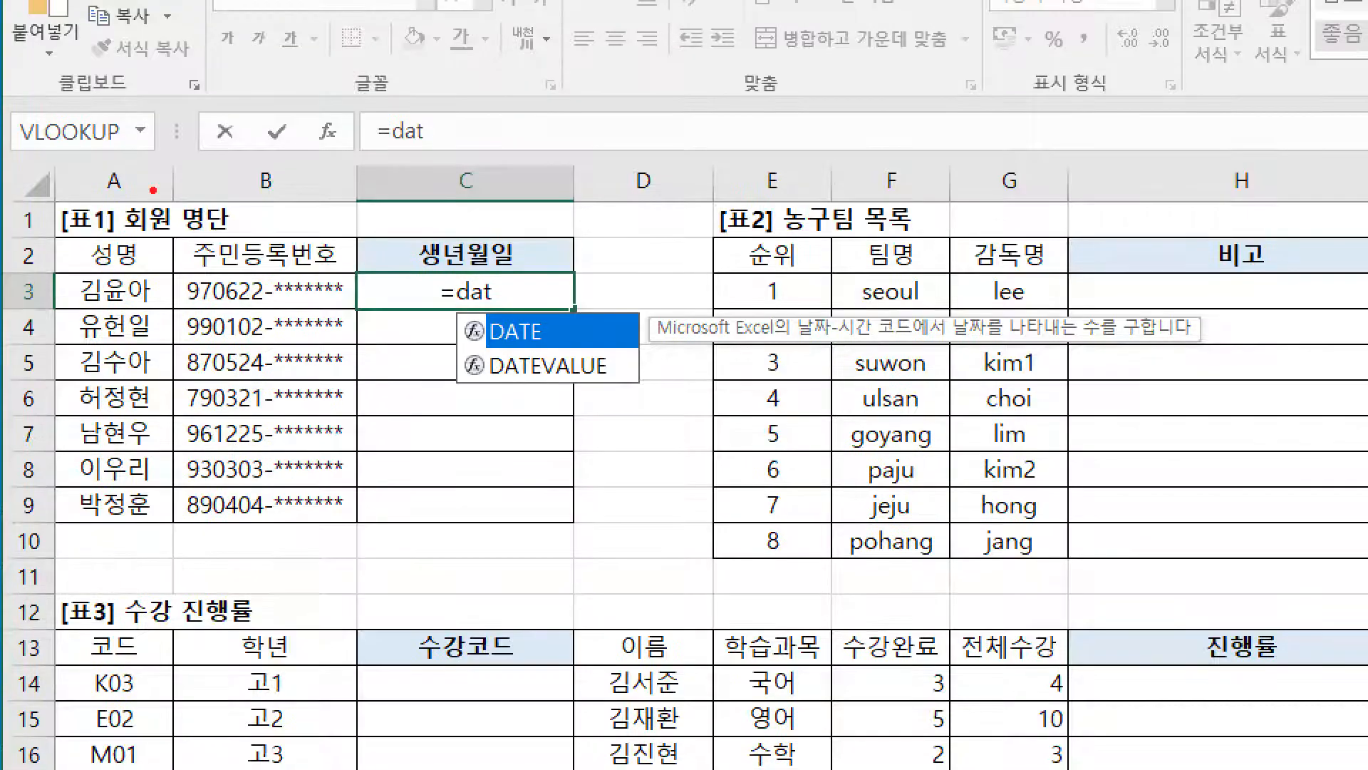
drag(496, 372, 551, 368)
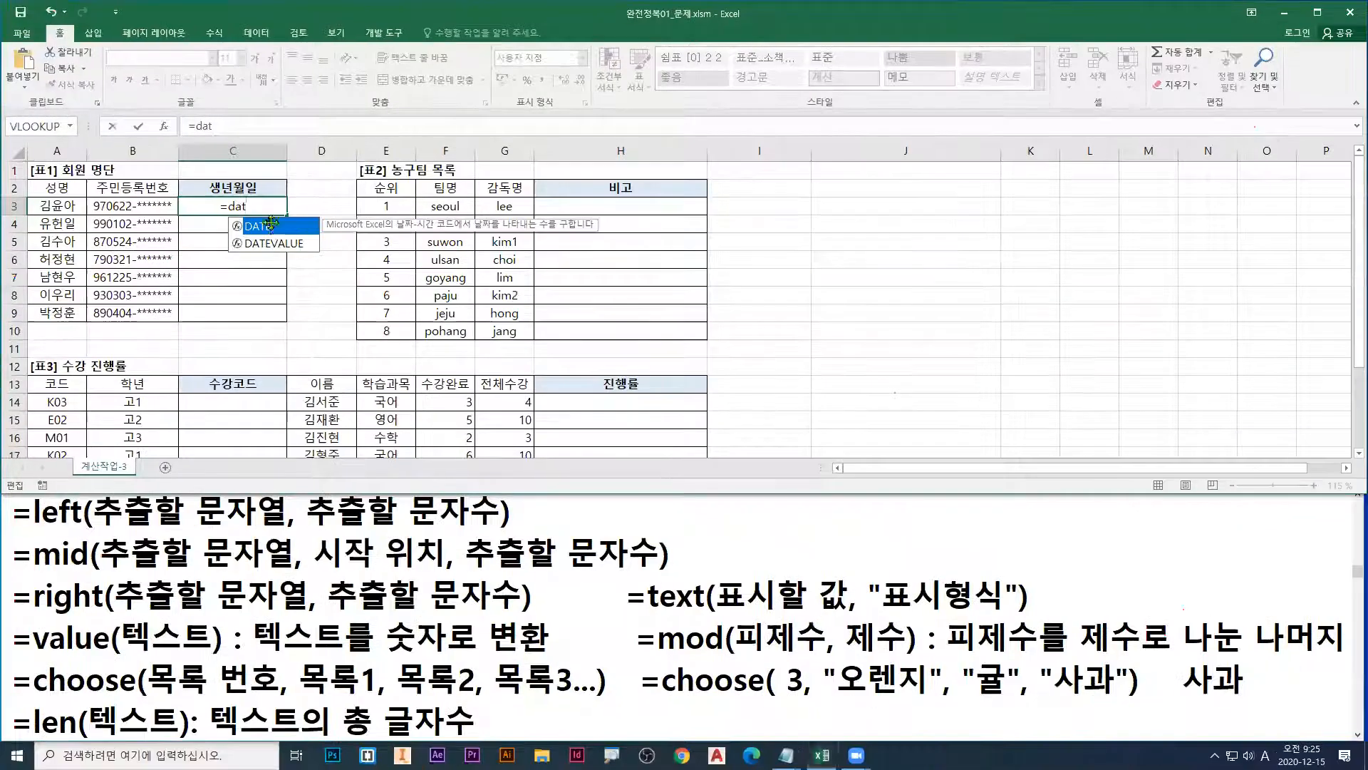
double_click(545, 325)
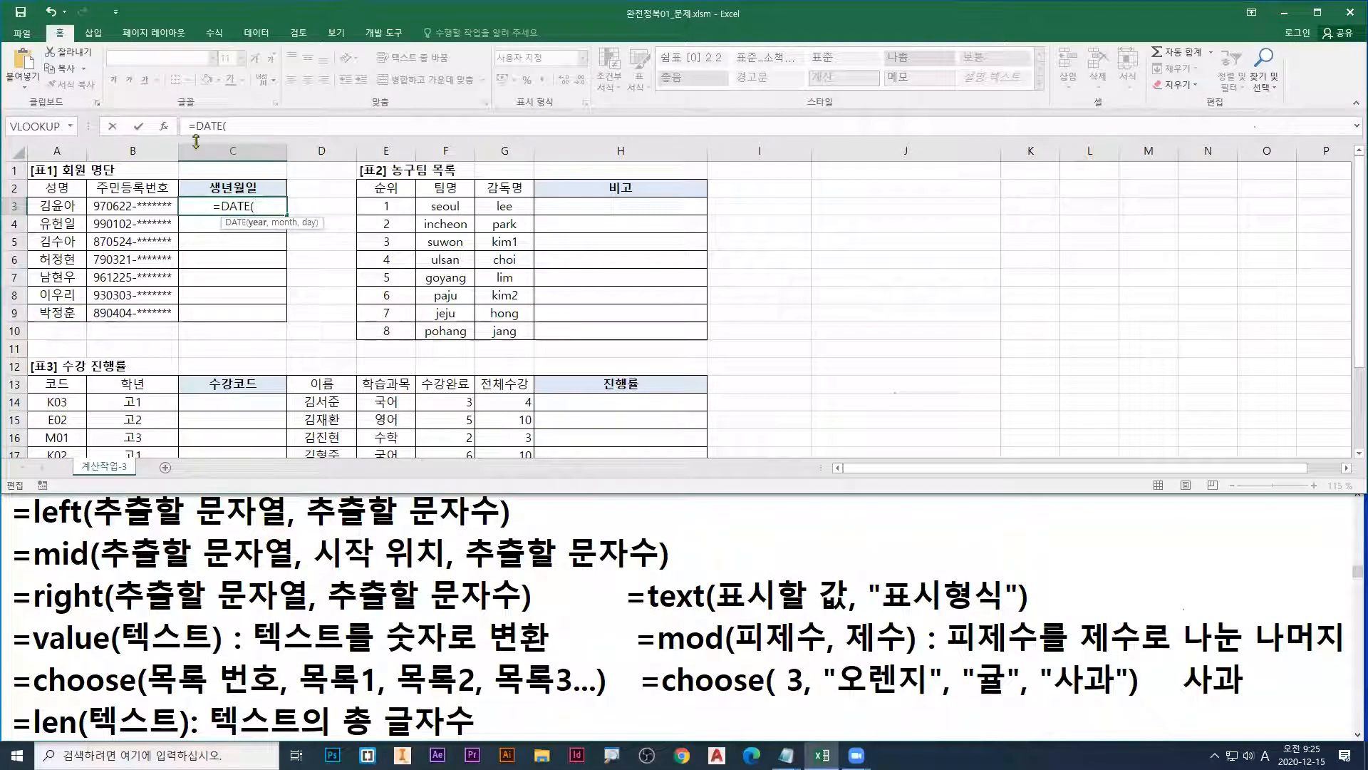
click(164, 130)
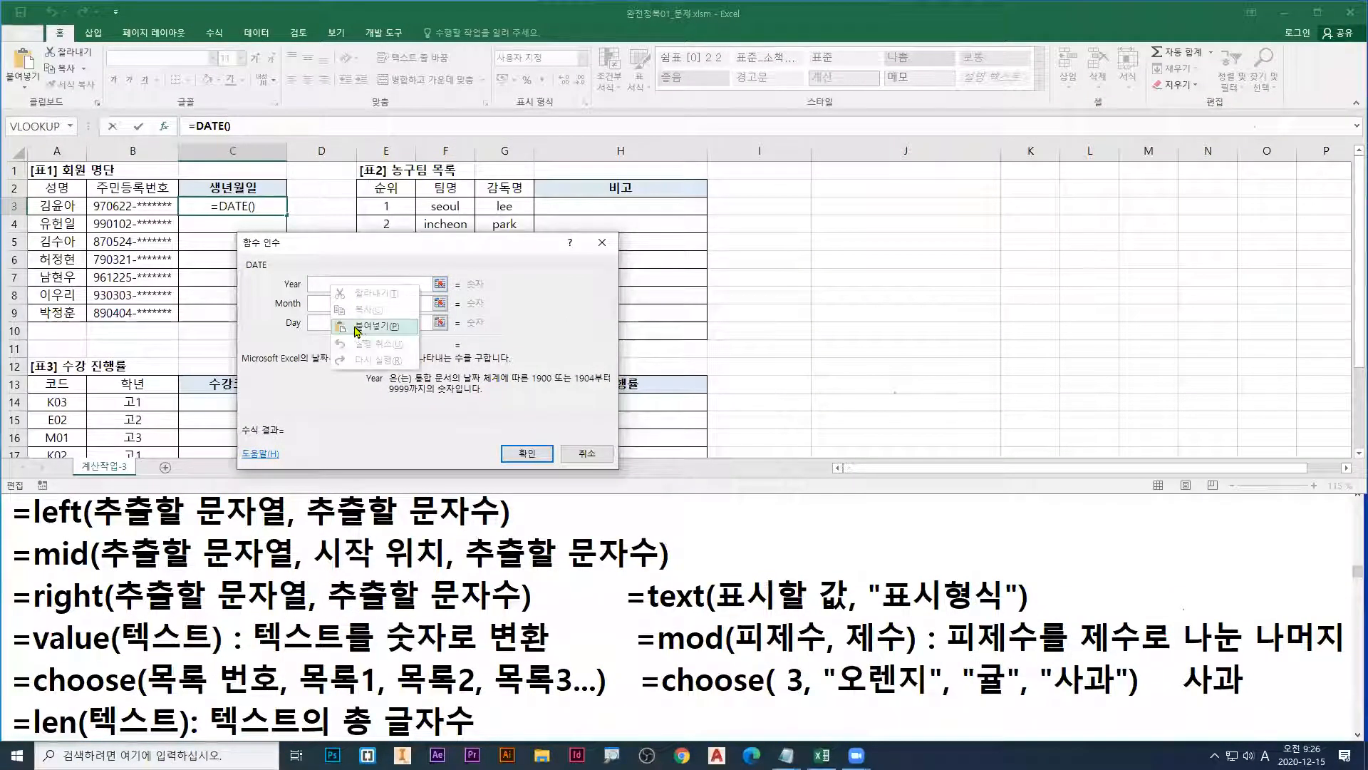
Step: Paste the cut MID expression into the Year argument of DATE and change its start position to 1
key(ctrl+v)
click(344, 305)
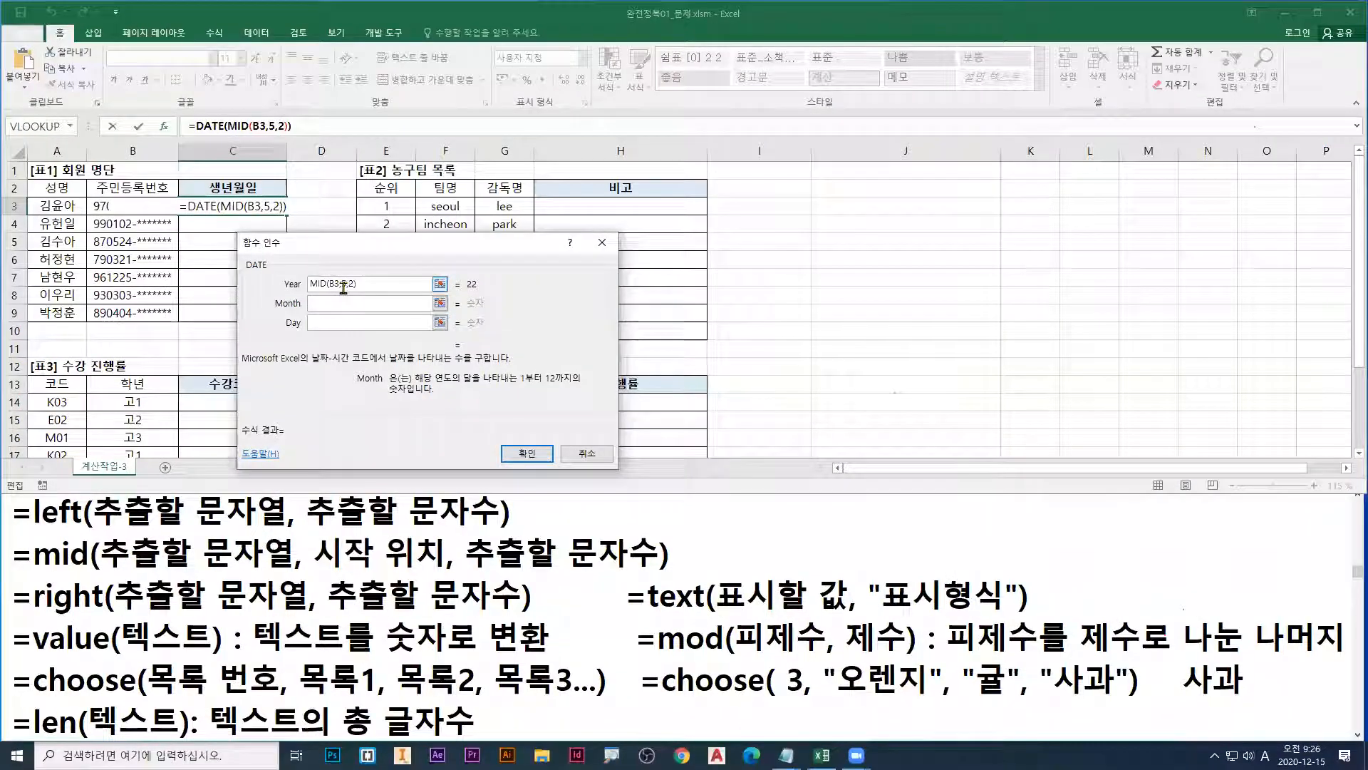
double_click(342, 285)
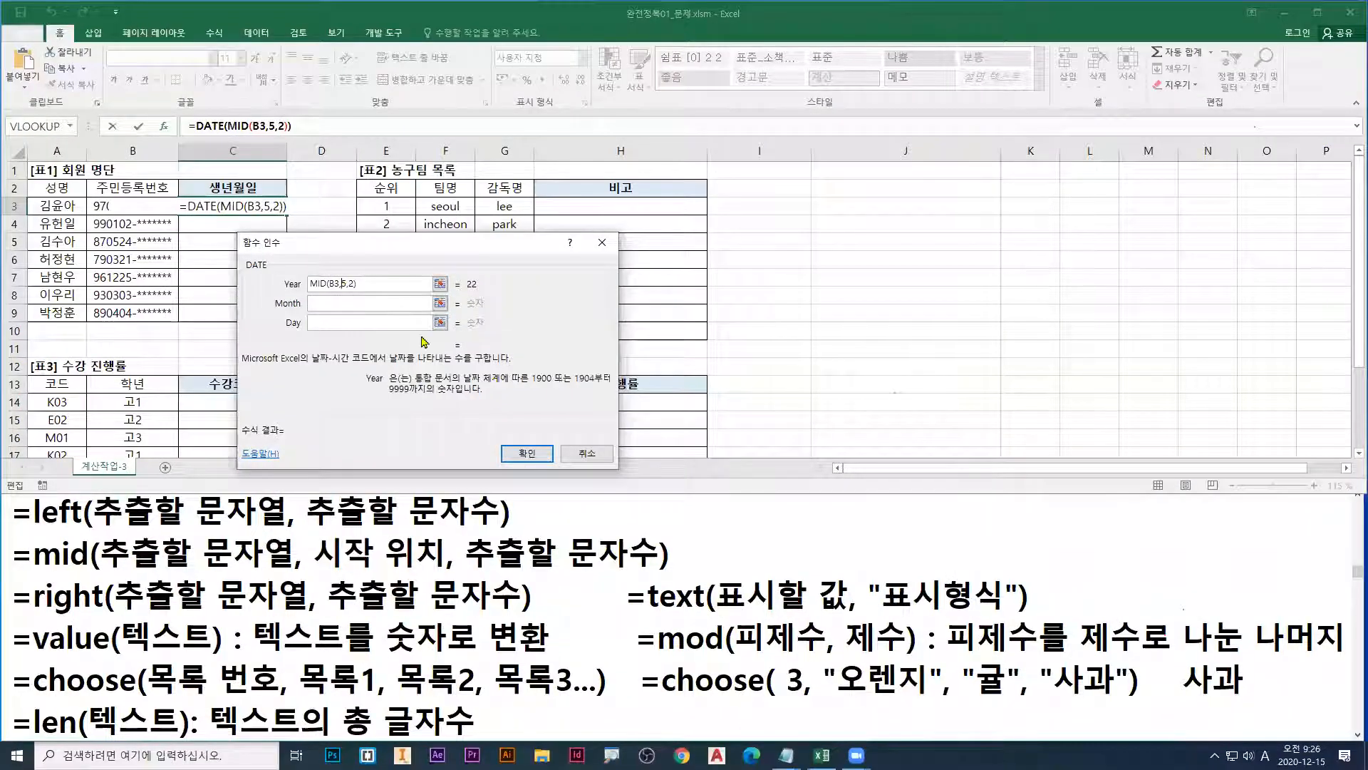
text(1)
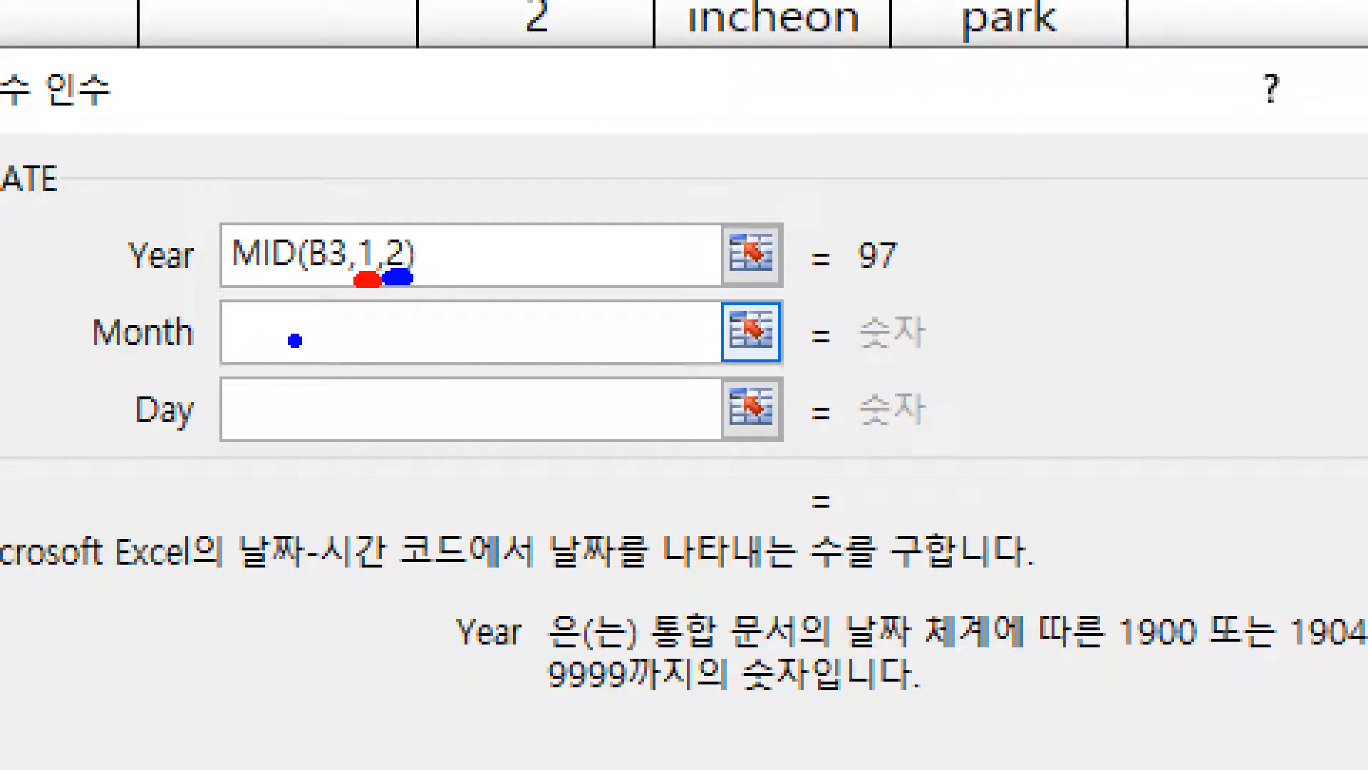
key(e)
key(g)
drag(258, 341, 184, 428)
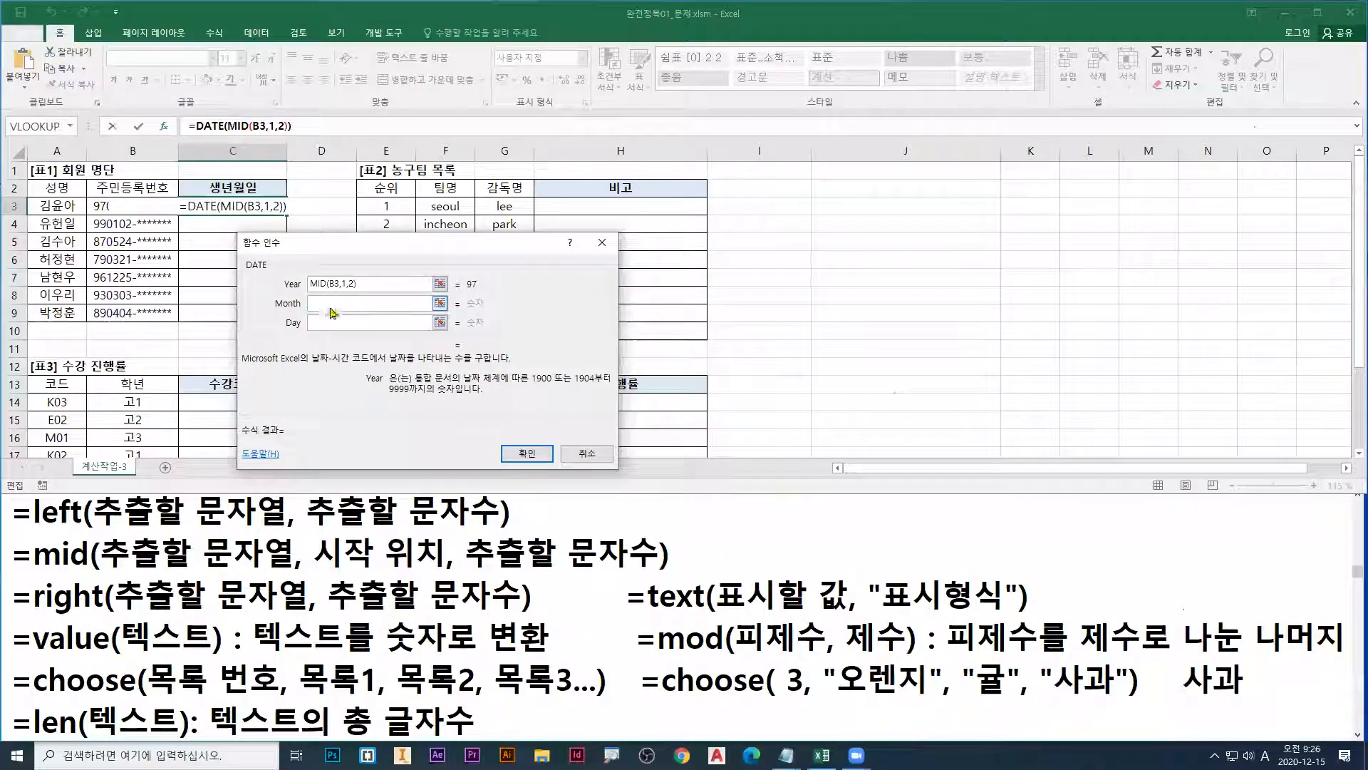
Step: Paste the cut MID expression into the Month argument of DATE and change its start position to 3
click(332, 312)
text(MID(B3,5,2))
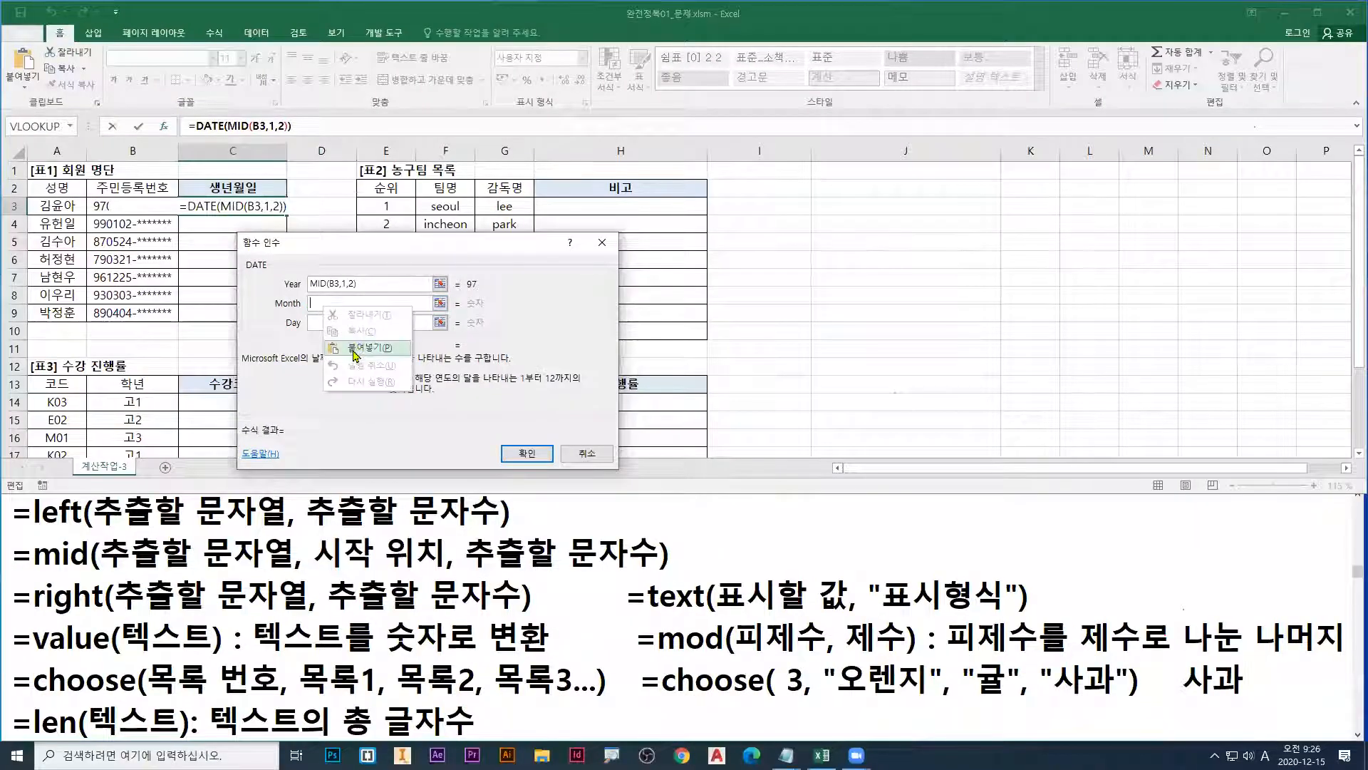
drag(346, 305, 342, 305)
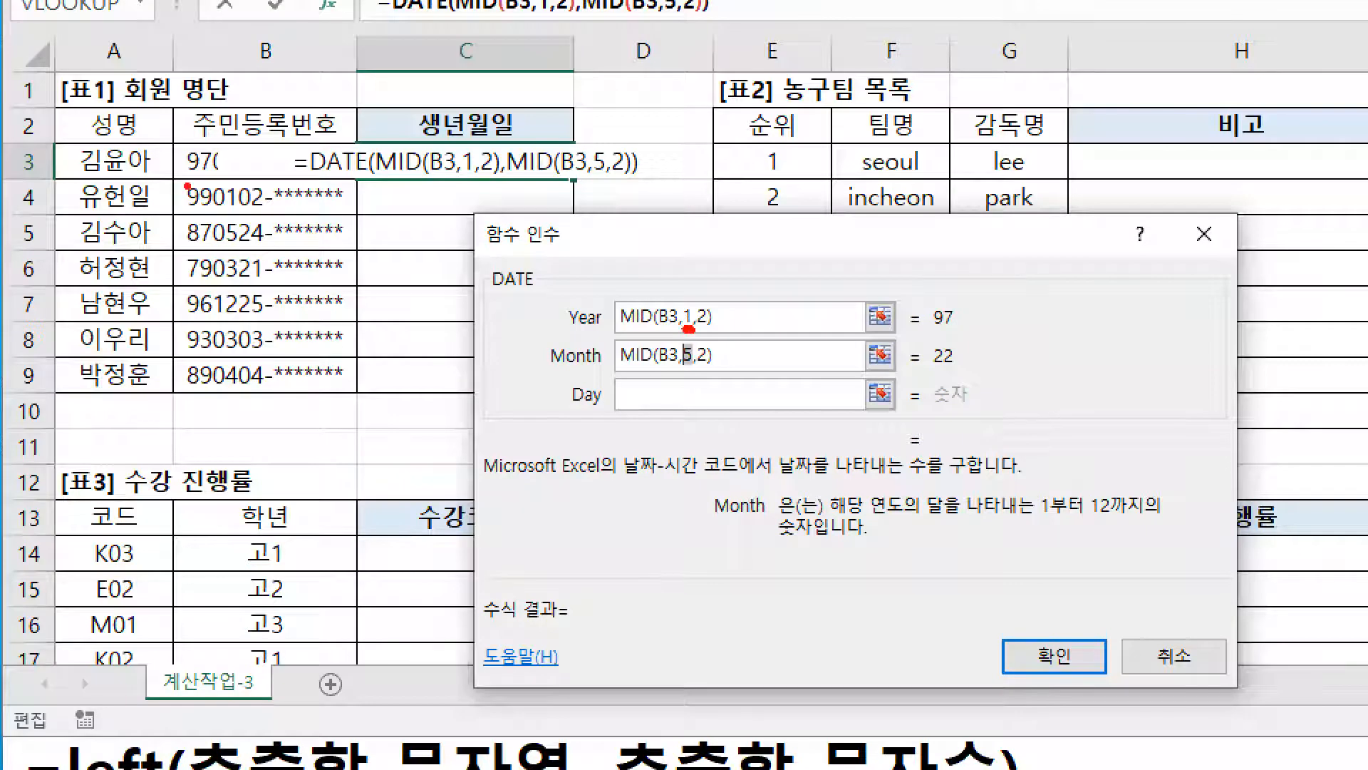
drag(173, 146, 209, 146)
drag(186, 209, 210, 210)
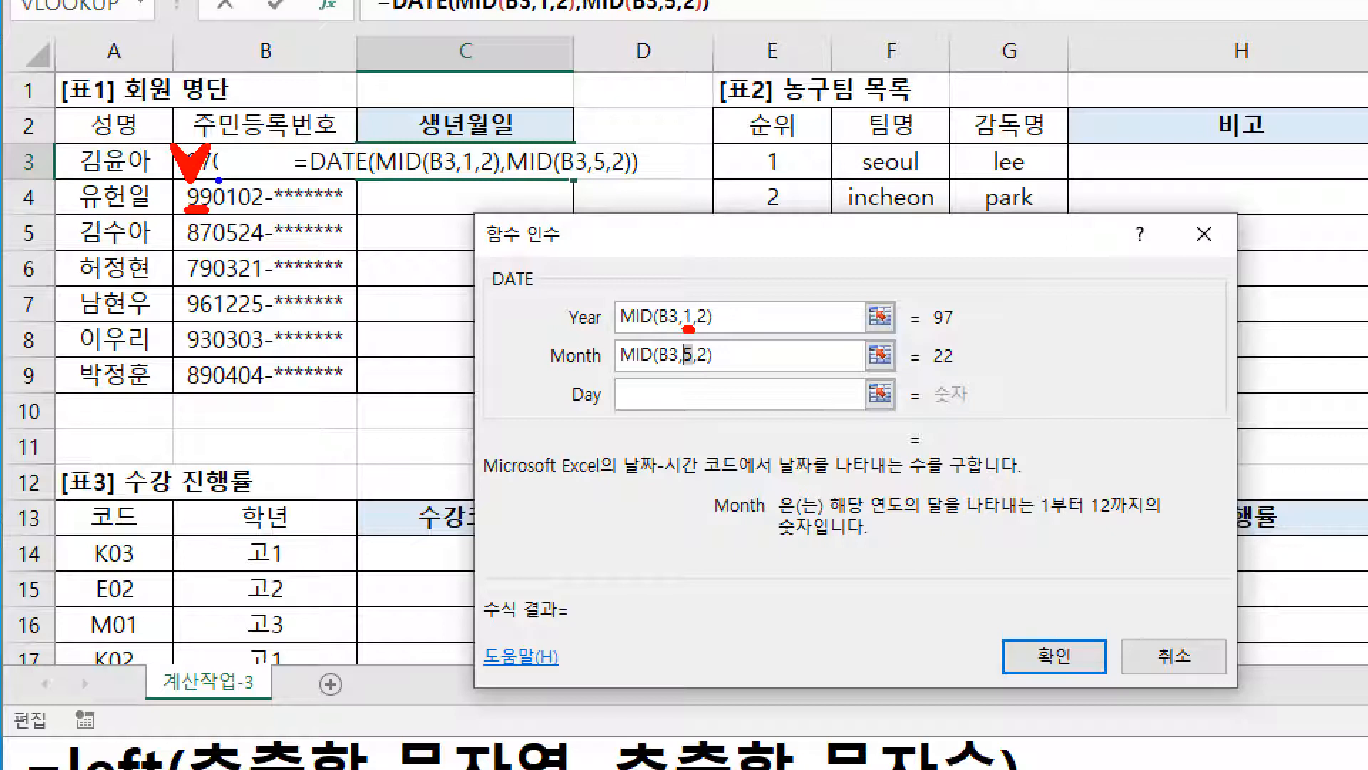
drag(206, 146, 244, 148)
drag(213, 212, 227, 211)
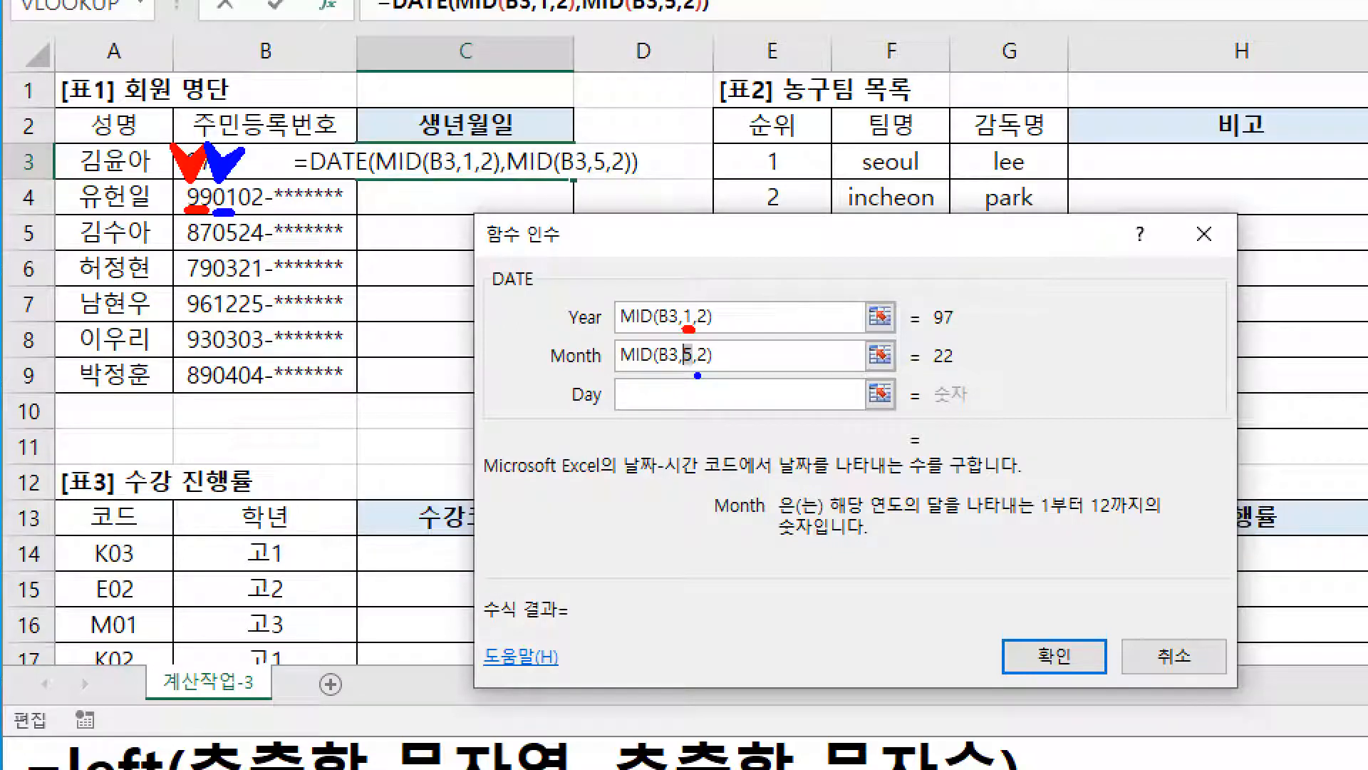
key(Escape)
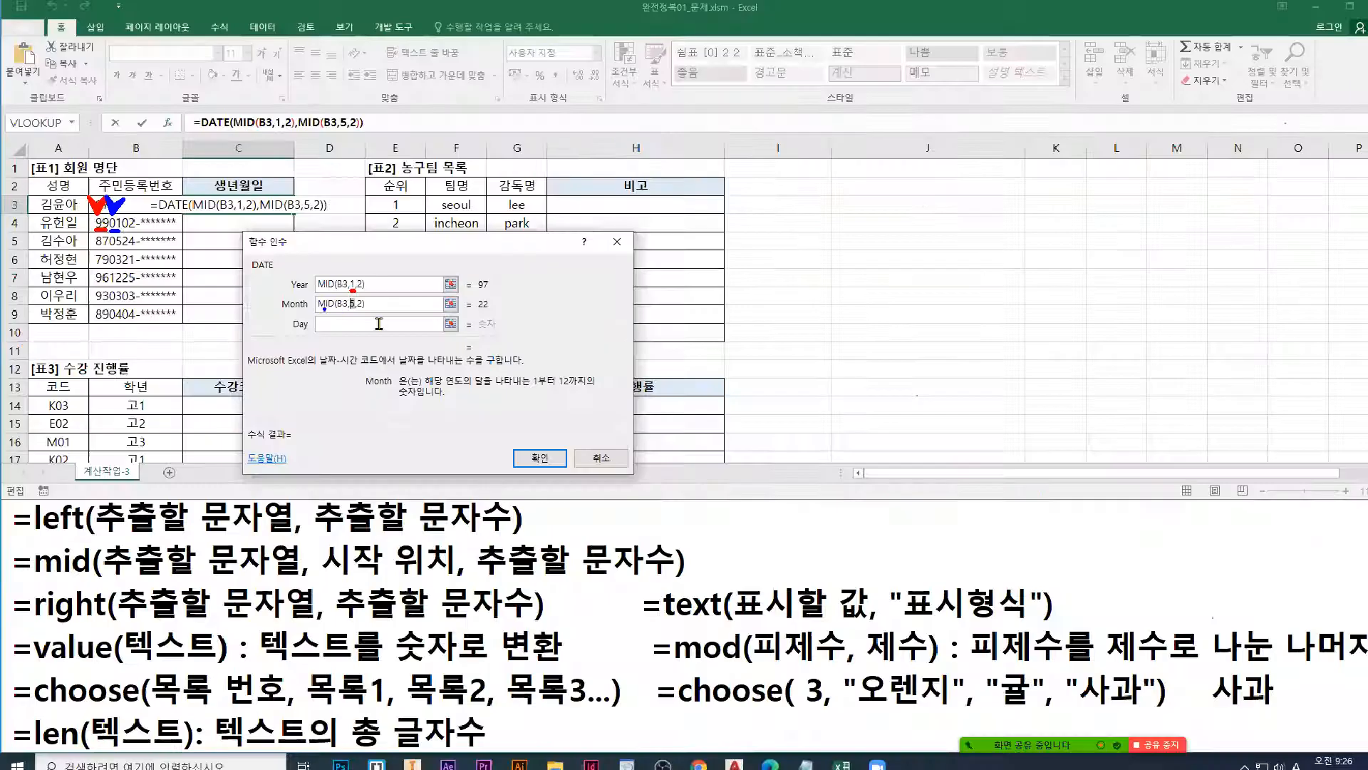
text(3)
Step: Paste MID(B3,5,2) into the Day argument of DATE for C3
click(337, 322)
right_click(338, 323)
click(374, 364)
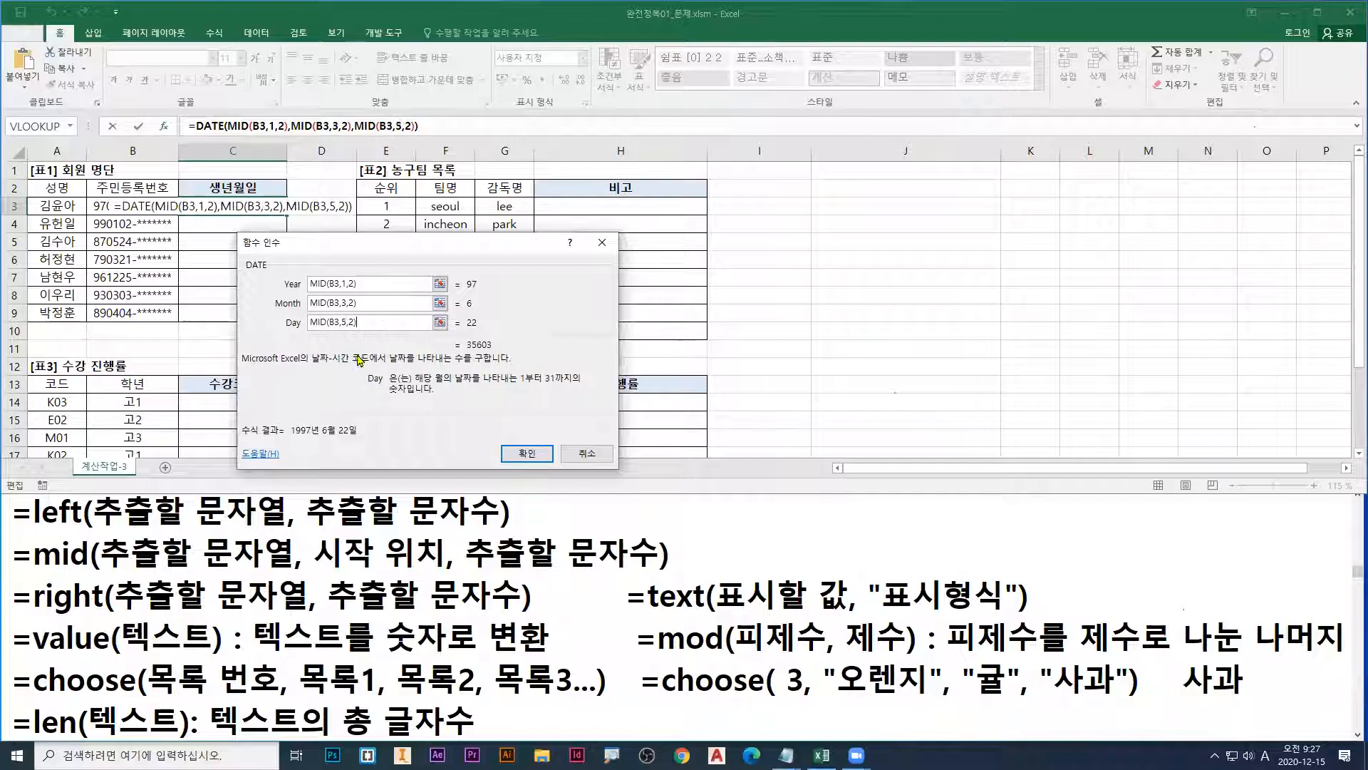
key(ctrl+1)
click(167, 231)
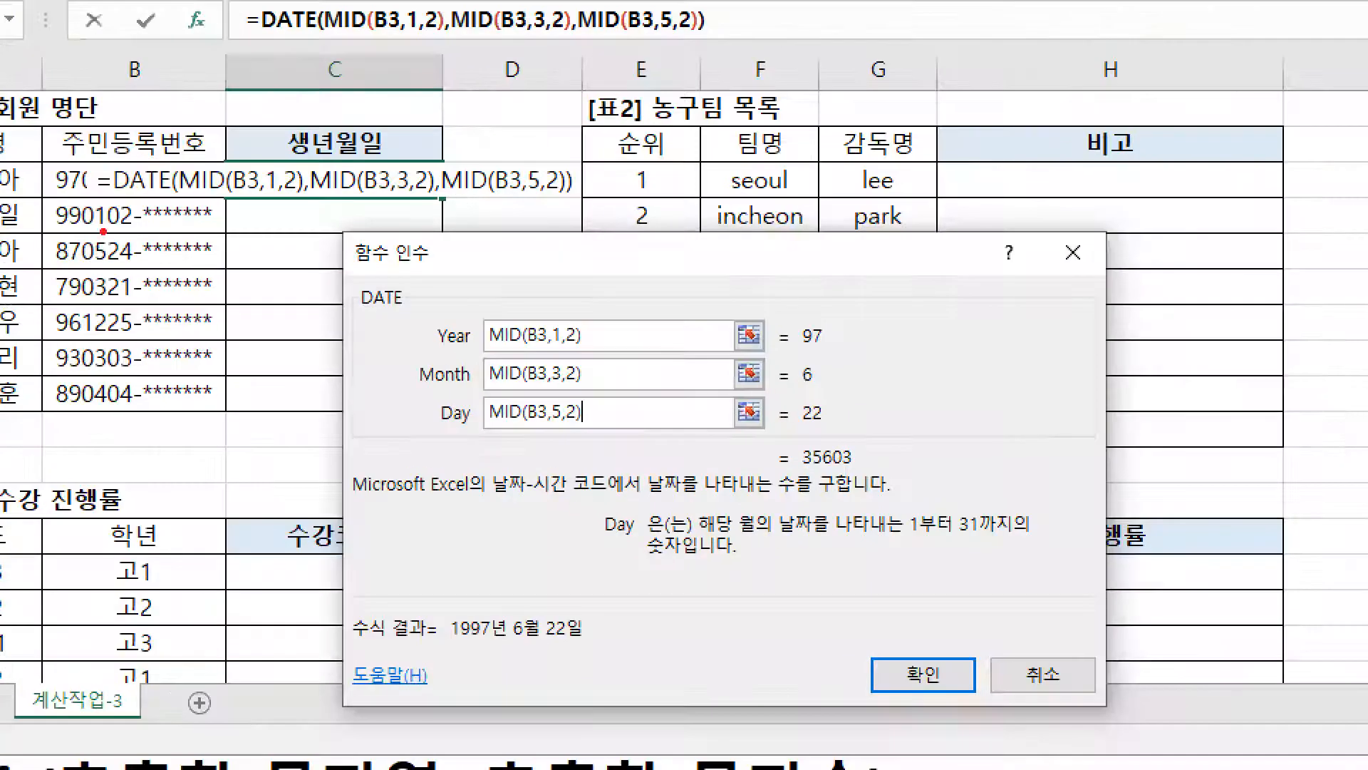
drag(113, 240, 114, 213)
drag(108, 268, 134, 269)
drag(551, 427, 562, 427)
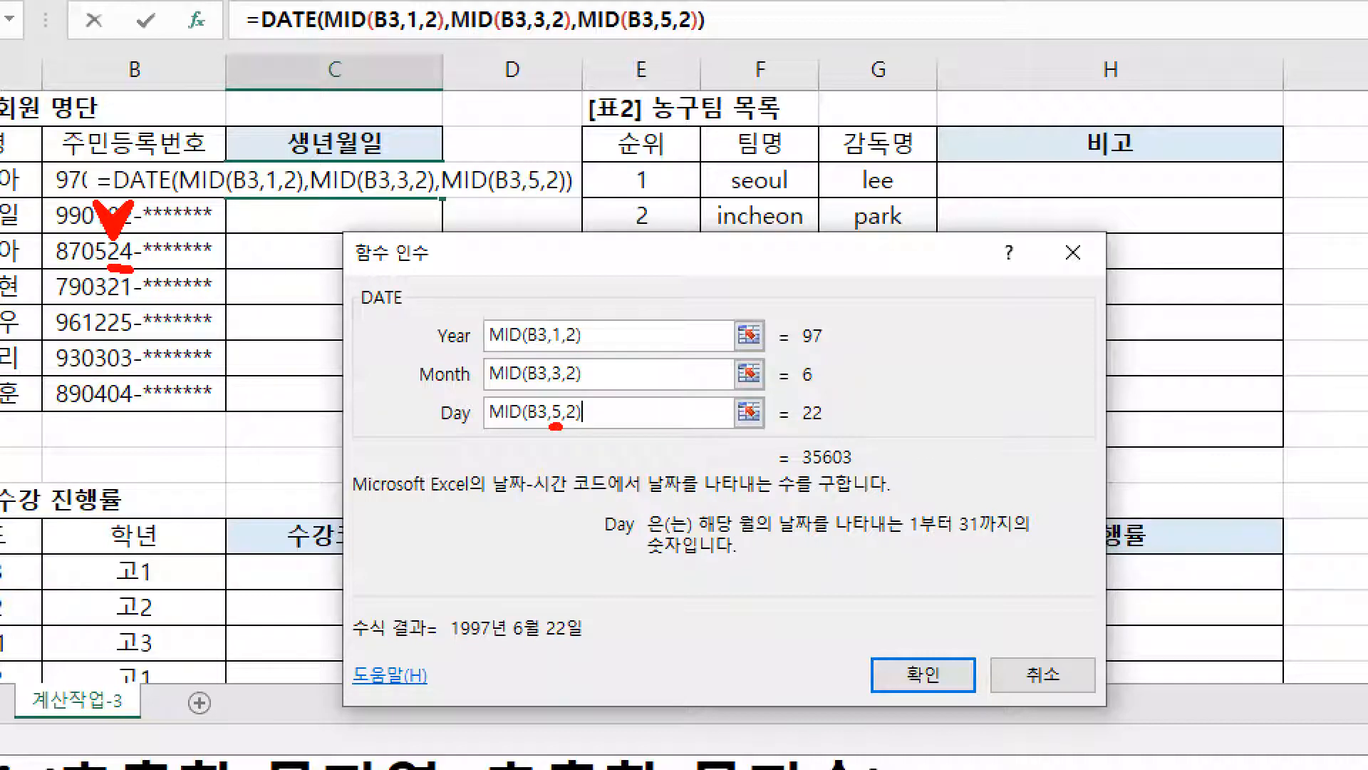
drag(553, 349, 565, 350)
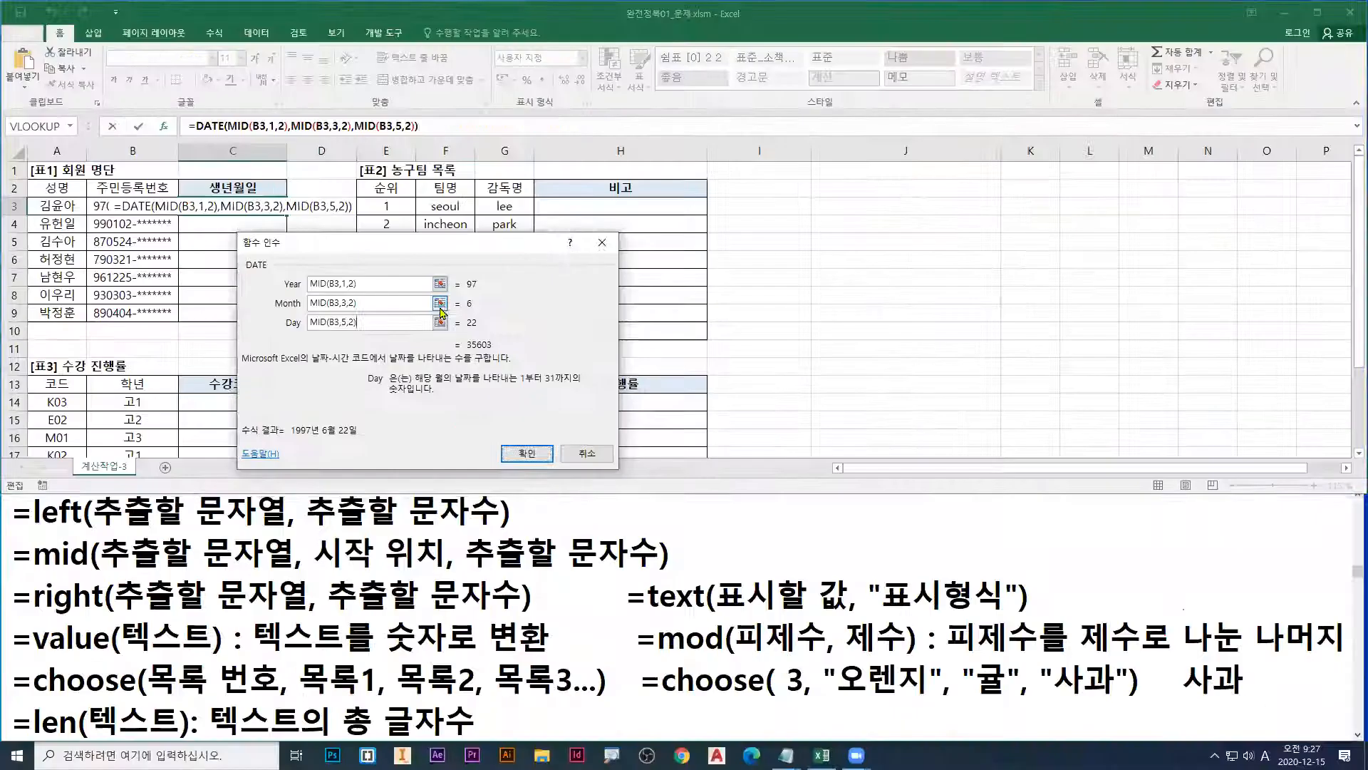
Step: Confirm the DATE formula in C3 and fill it down the 생년월일 column to C9
key(Return)
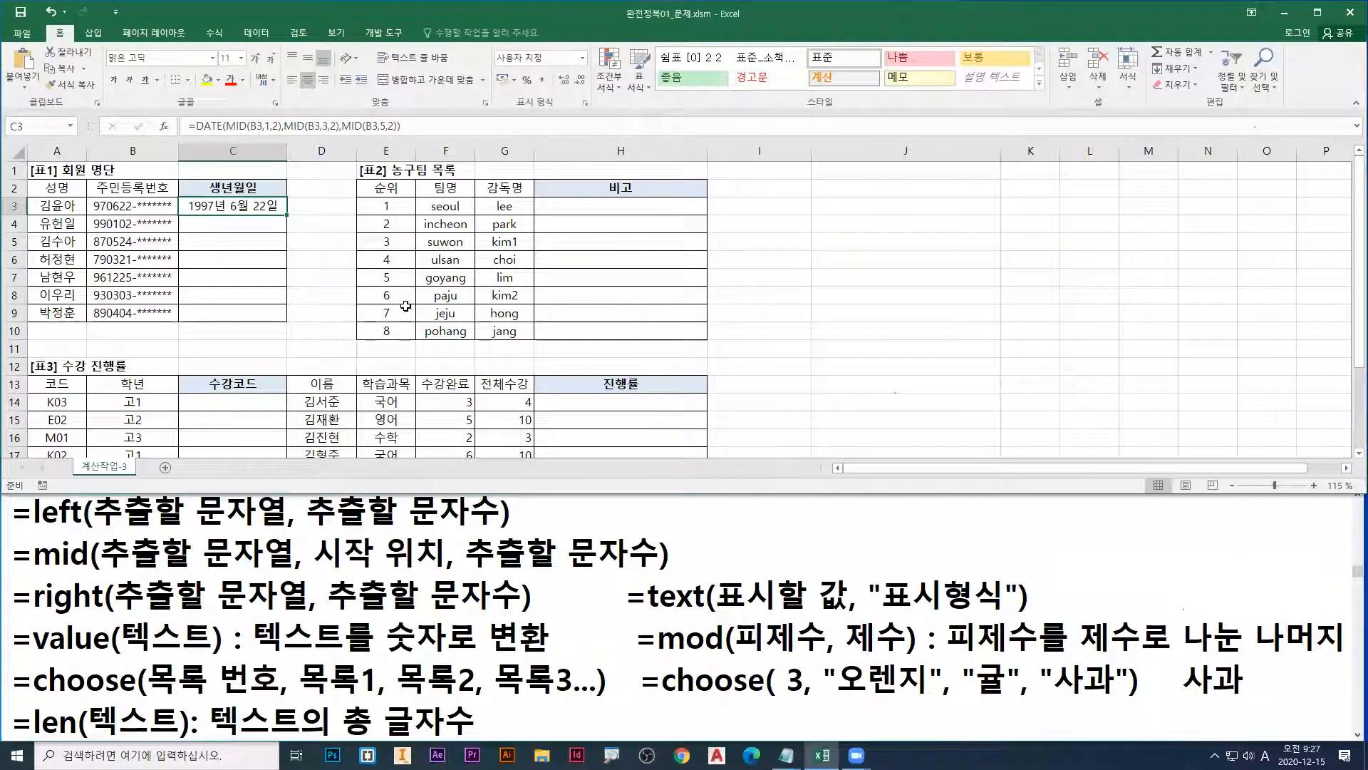
double_click(286, 214)
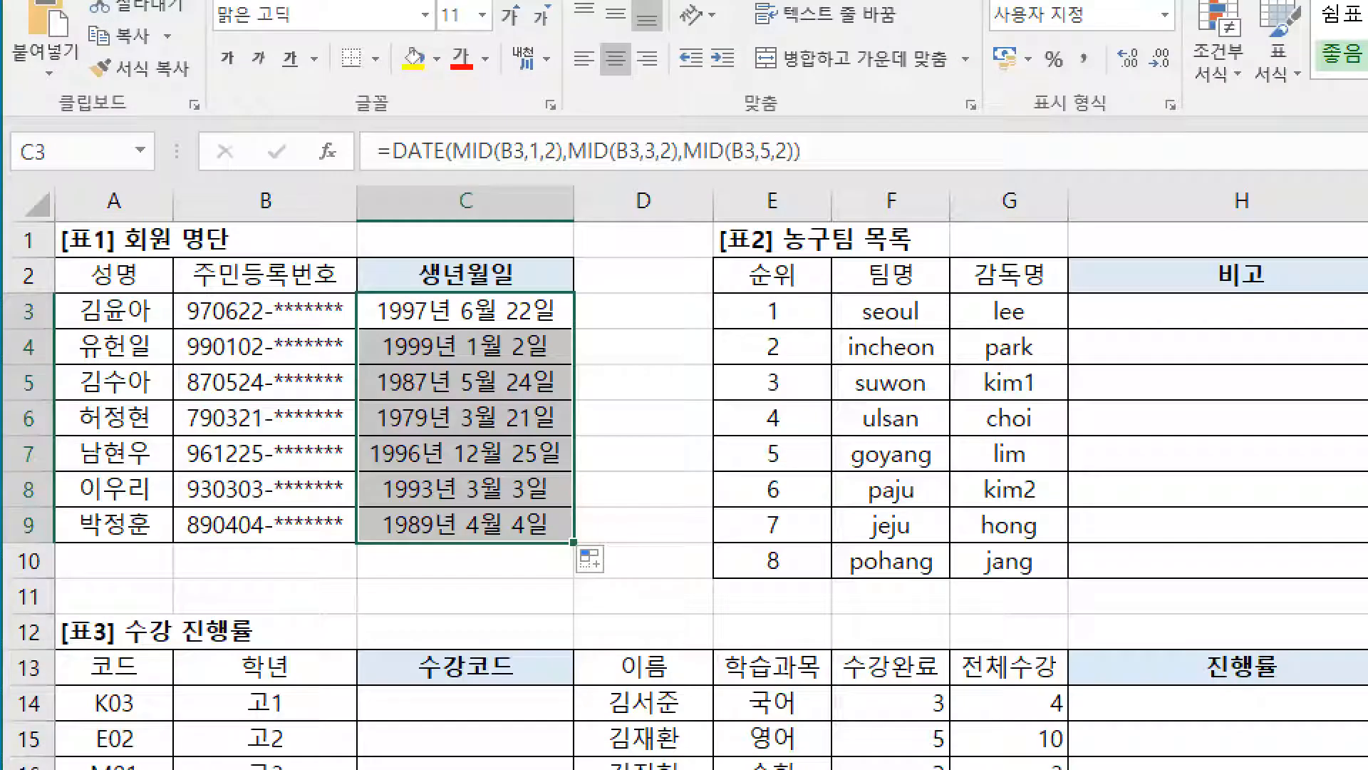
mouse_move(577, 332)
mouse_down()
mouse_move(570, 526)
mouse_move(586, 526)
mouse_up()
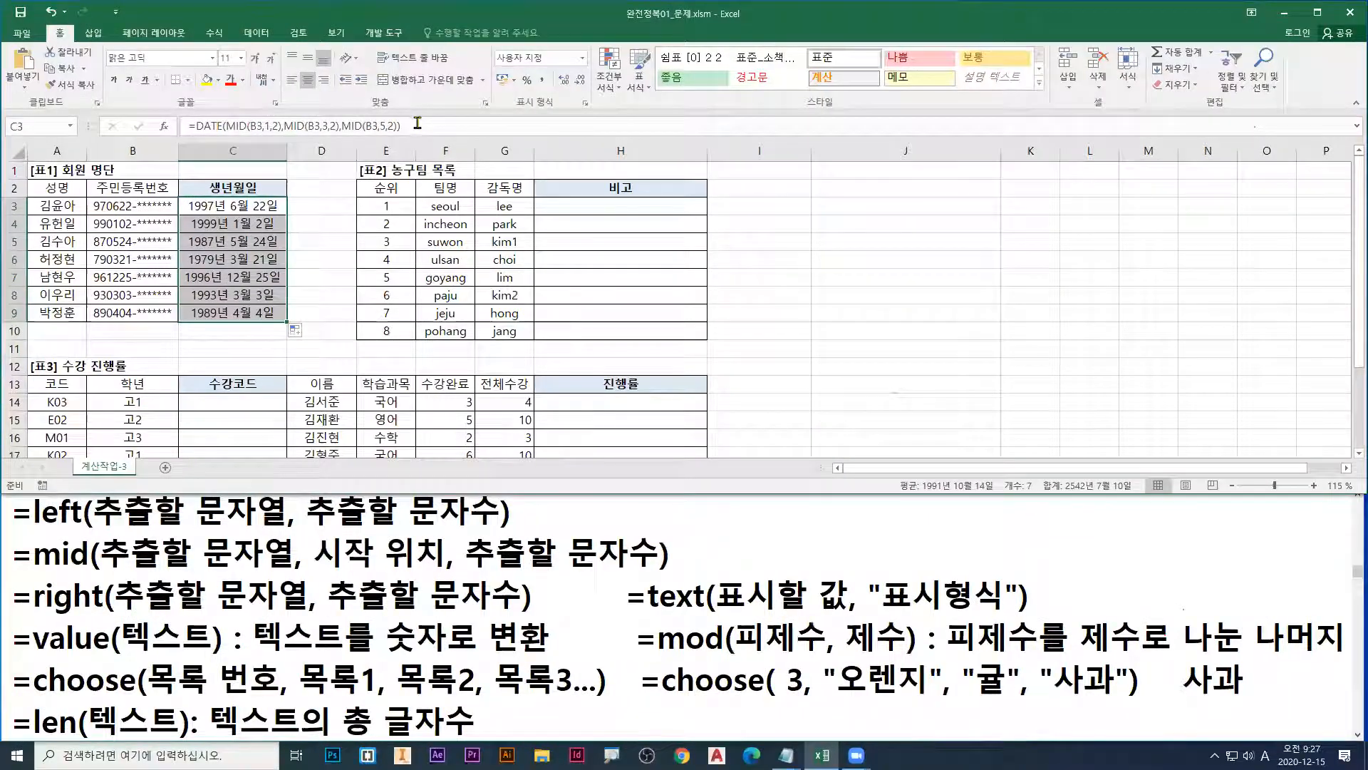
Step: Reopen the function arguments of the DATE formula in C3 to review its three MID expressions, and close them
click(238, 206)
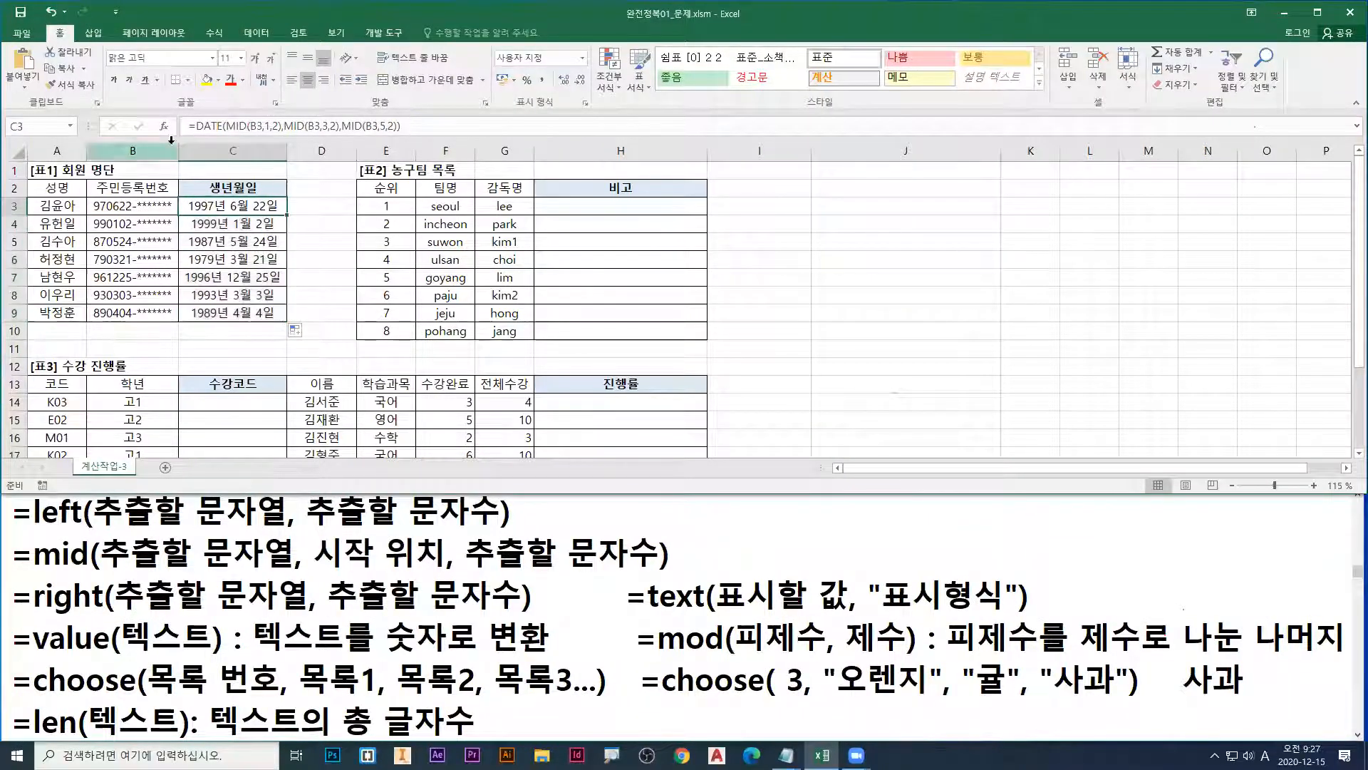
click(164, 126)
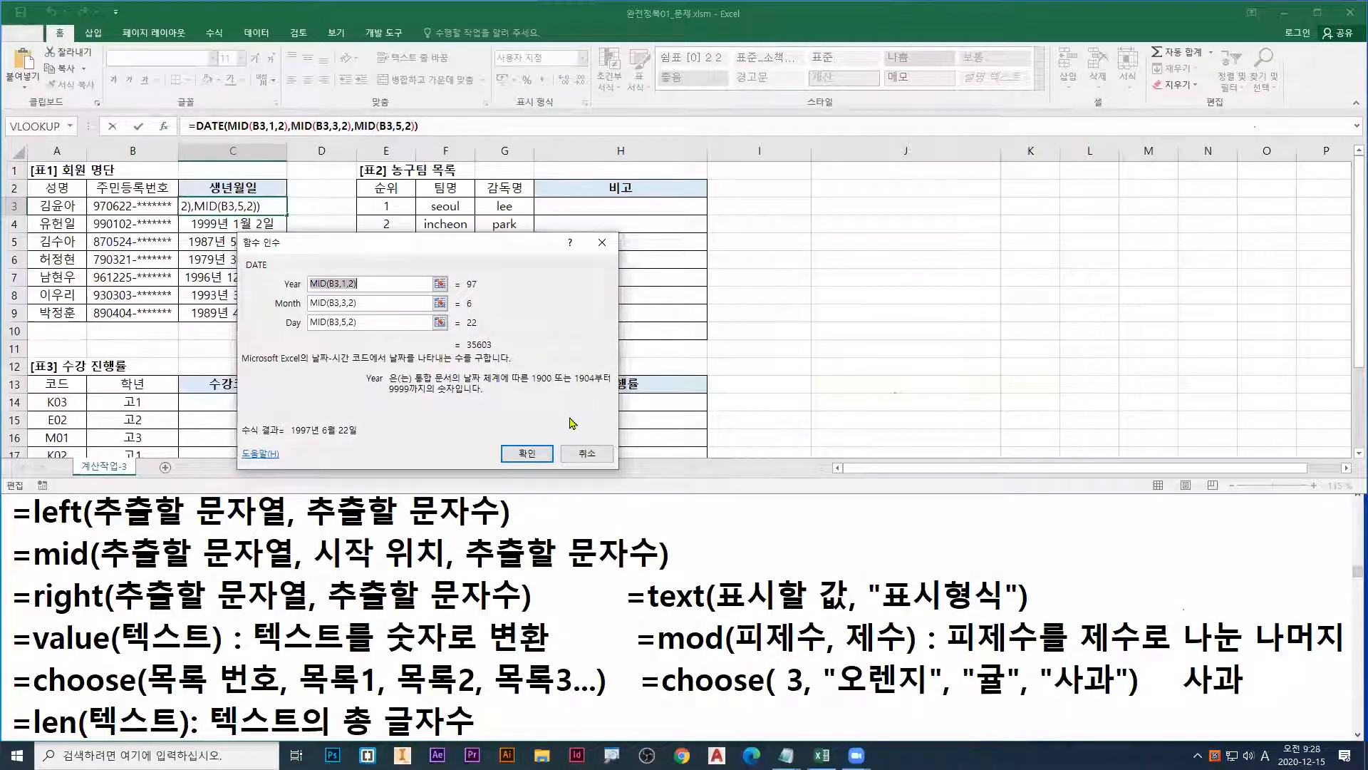
click(526, 453)
Step: Switch to the Notepad notes to read the LOWER syntax, and return to Excel to examine the codes starting at A14
click(484, 659)
scroll(484, 659, down, 2)
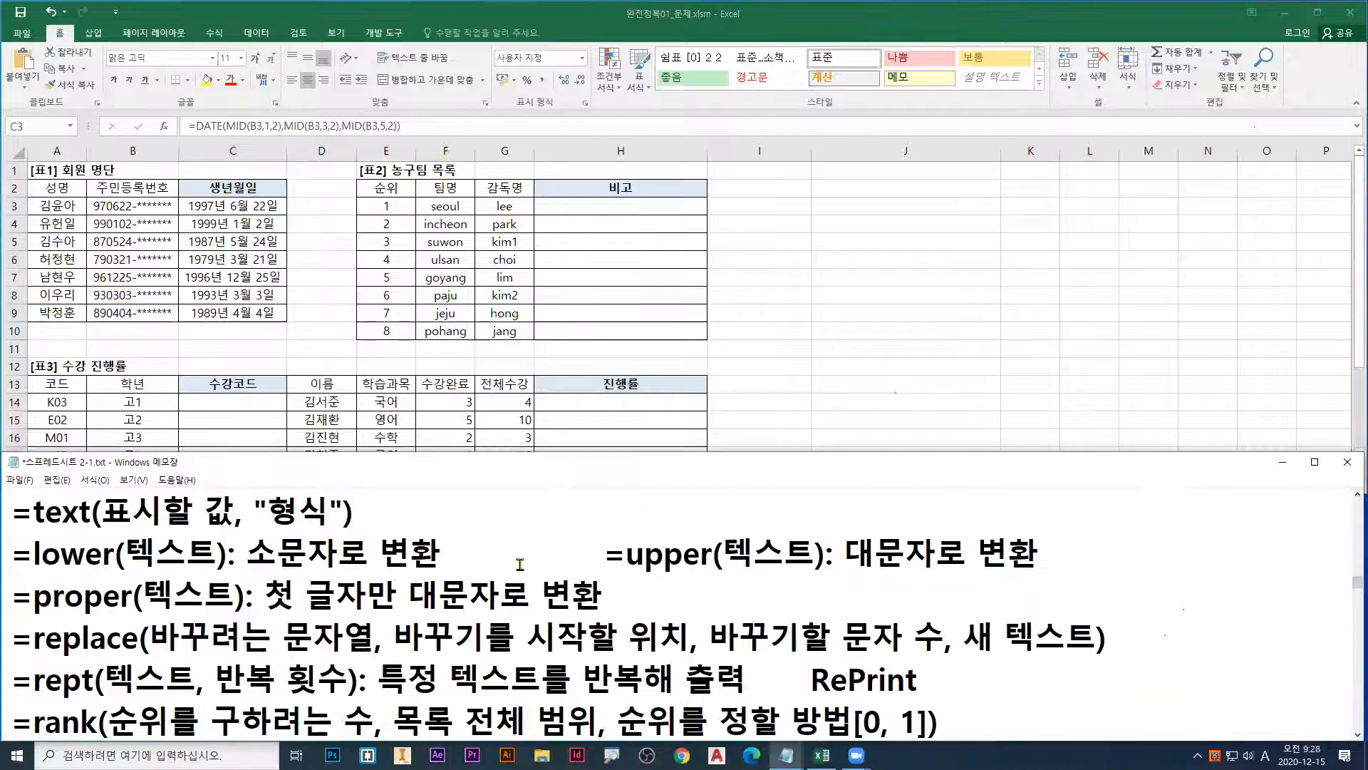
scroll(463, 585, down, 1)
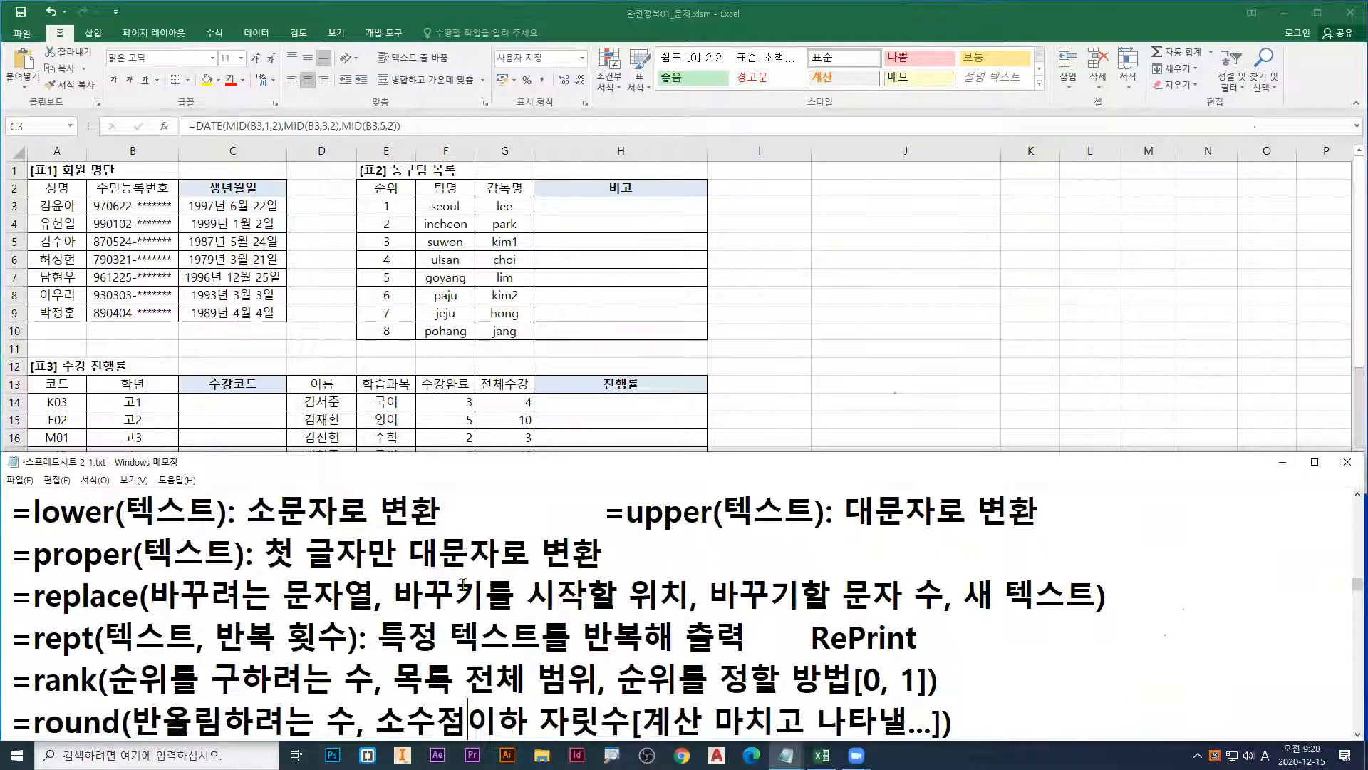
drag(35, 531, 233, 531)
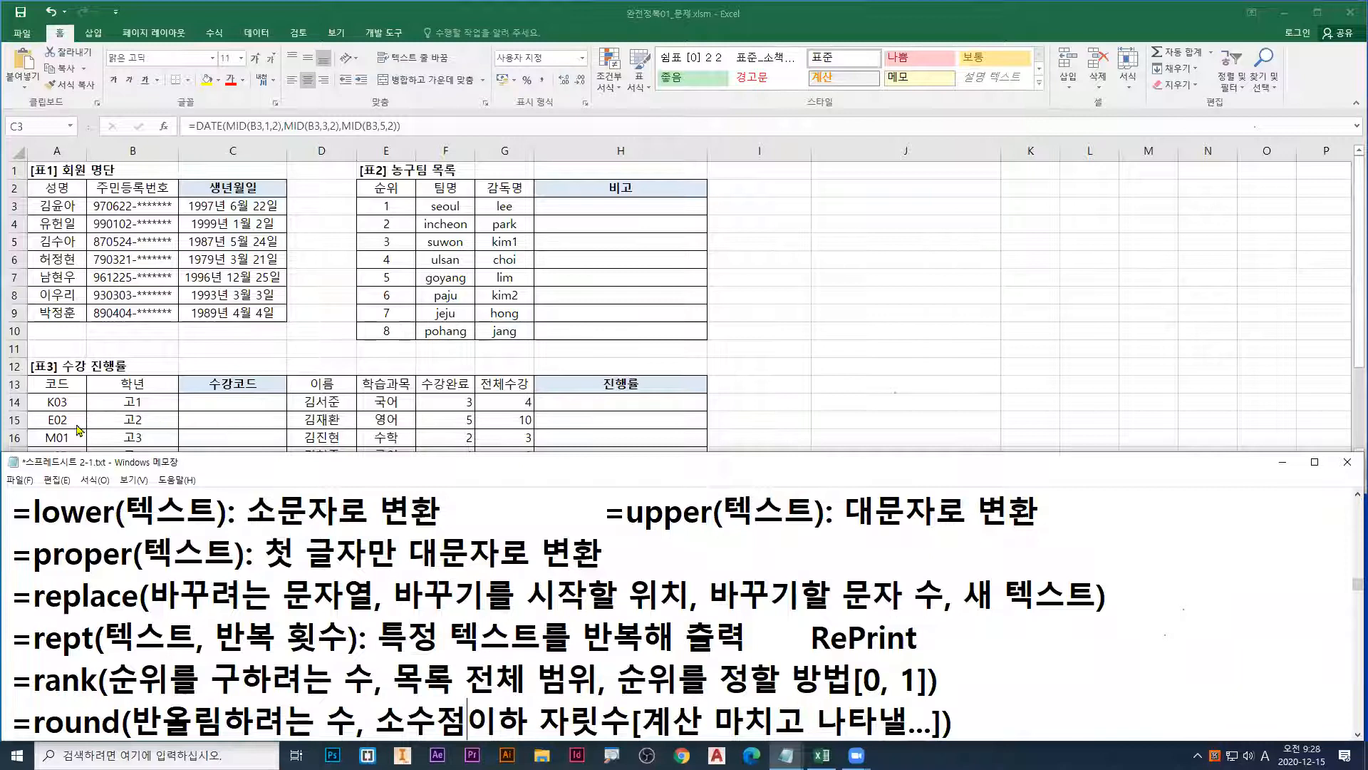
click(57, 403)
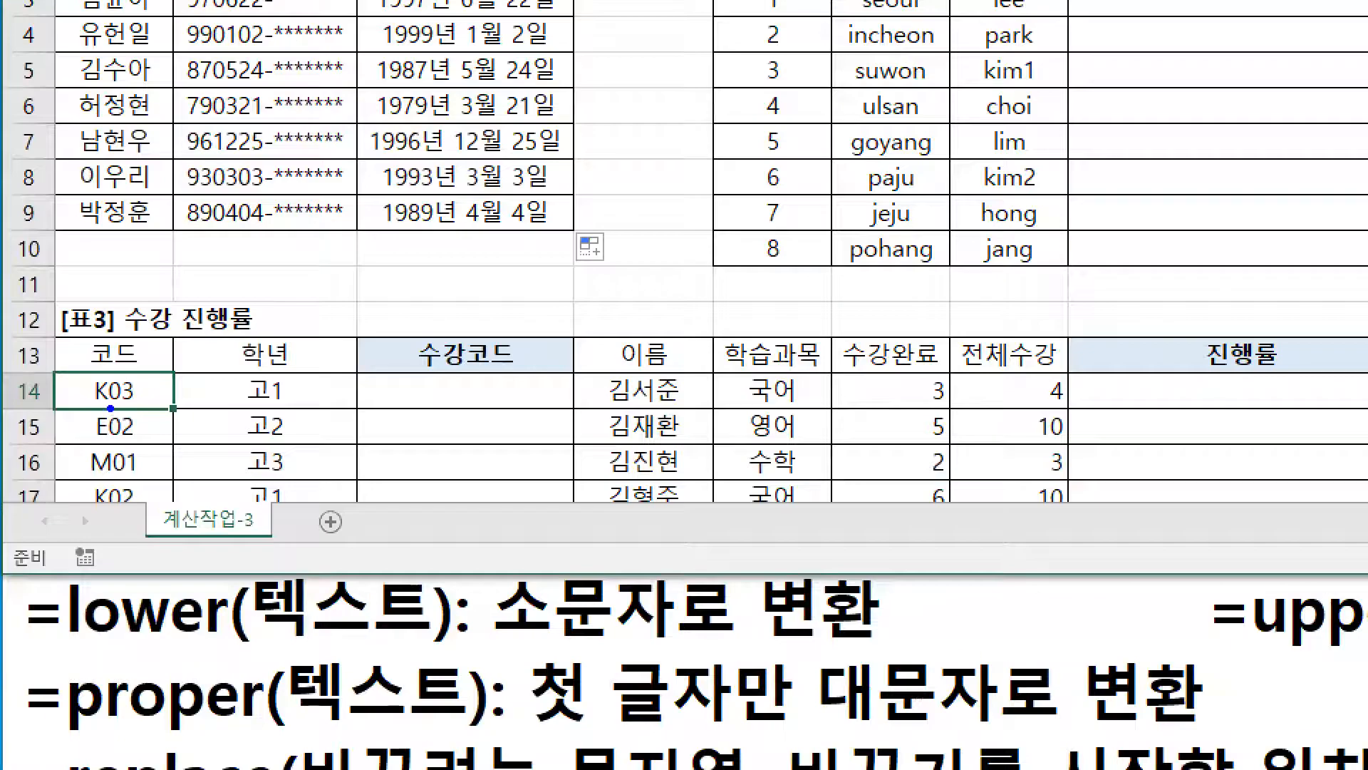
mouse_move(93, 405)
mouse_down()
mouse_move(112, 407)
mouse_move(101, 483)
mouse_move(112, 483)
mouse_up()
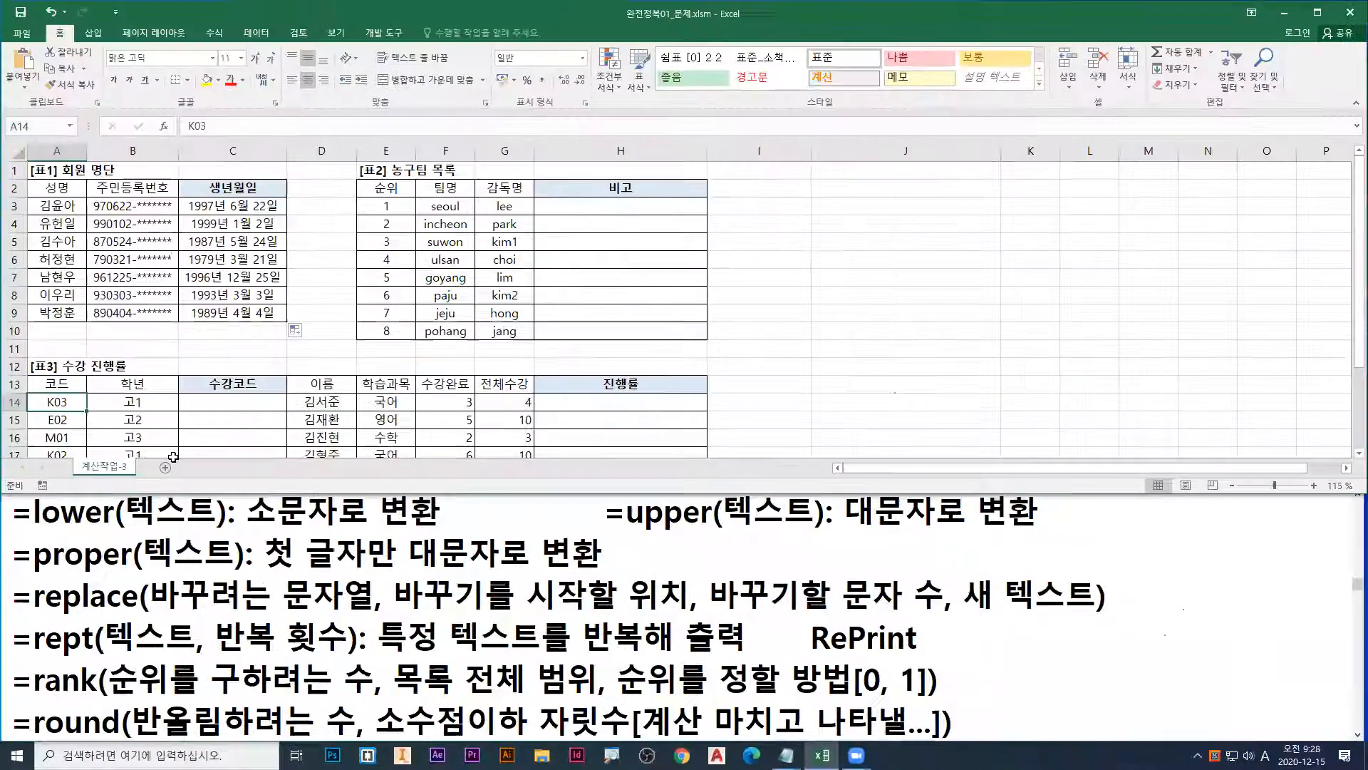
Step: Enter =LOWER(A14) in C14 of [표3] and fill the formula down the 수강코드 column
click(445, 393)
scroll(461, 394, down, 1)
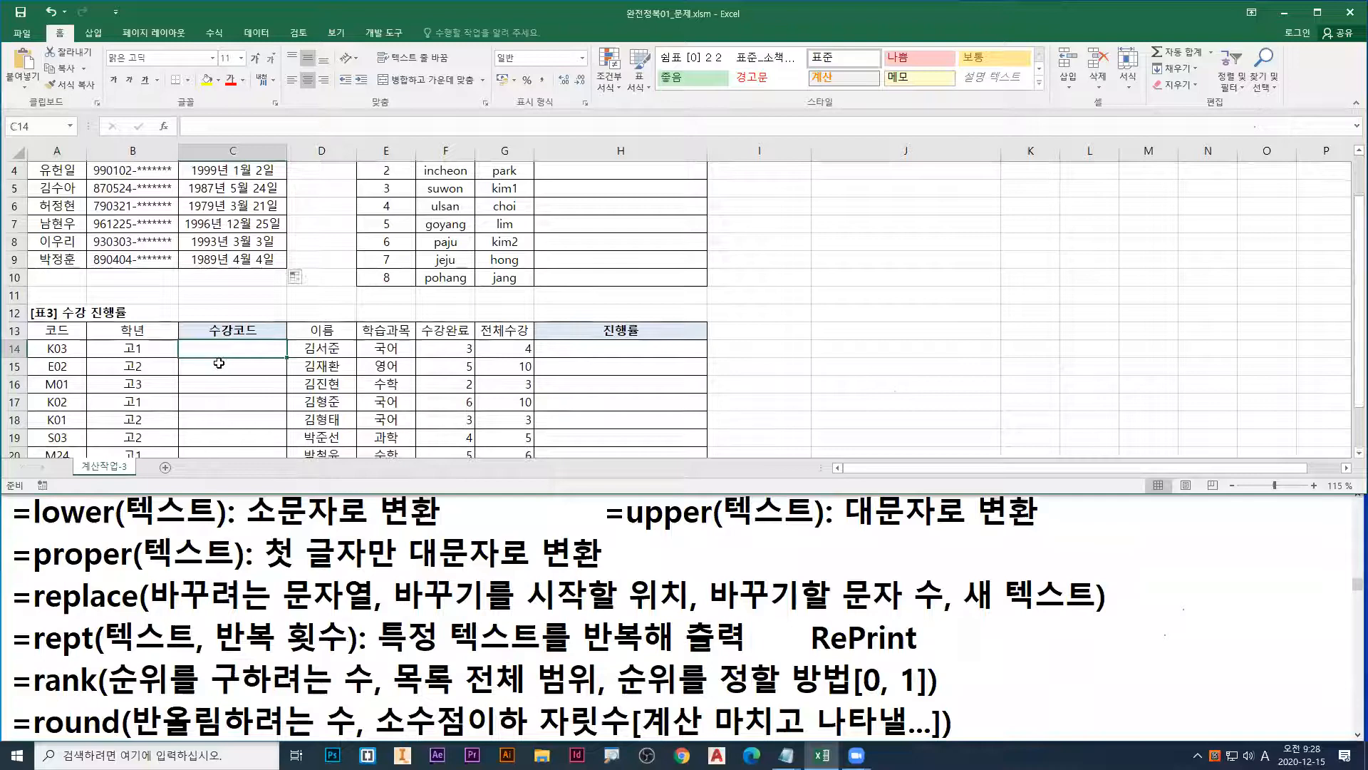
text(=lower)
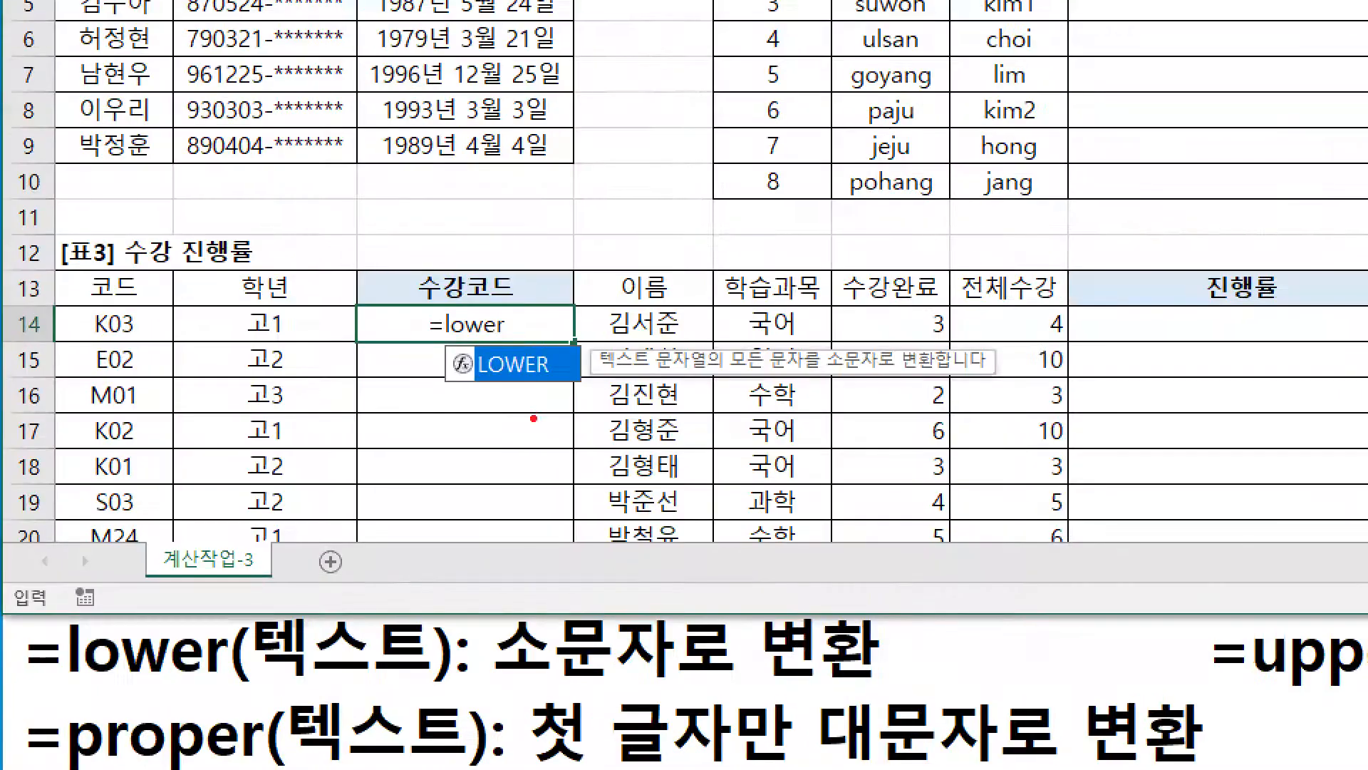
mouse_move(486, 410)
mouse_down()
mouse_move(520, 390)
mouse_move(550, 408)
mouse_up()
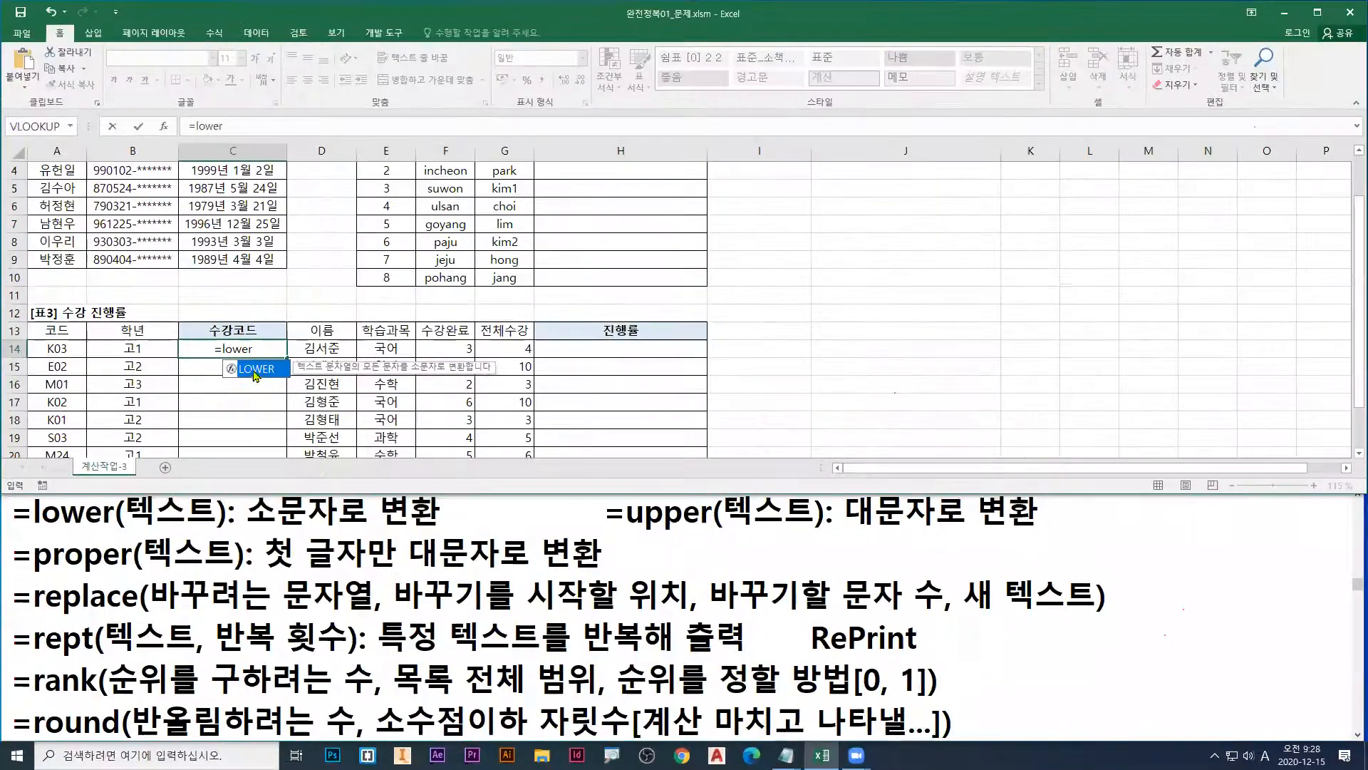
double_click(513, 365)
click(57, 349)
key(b)
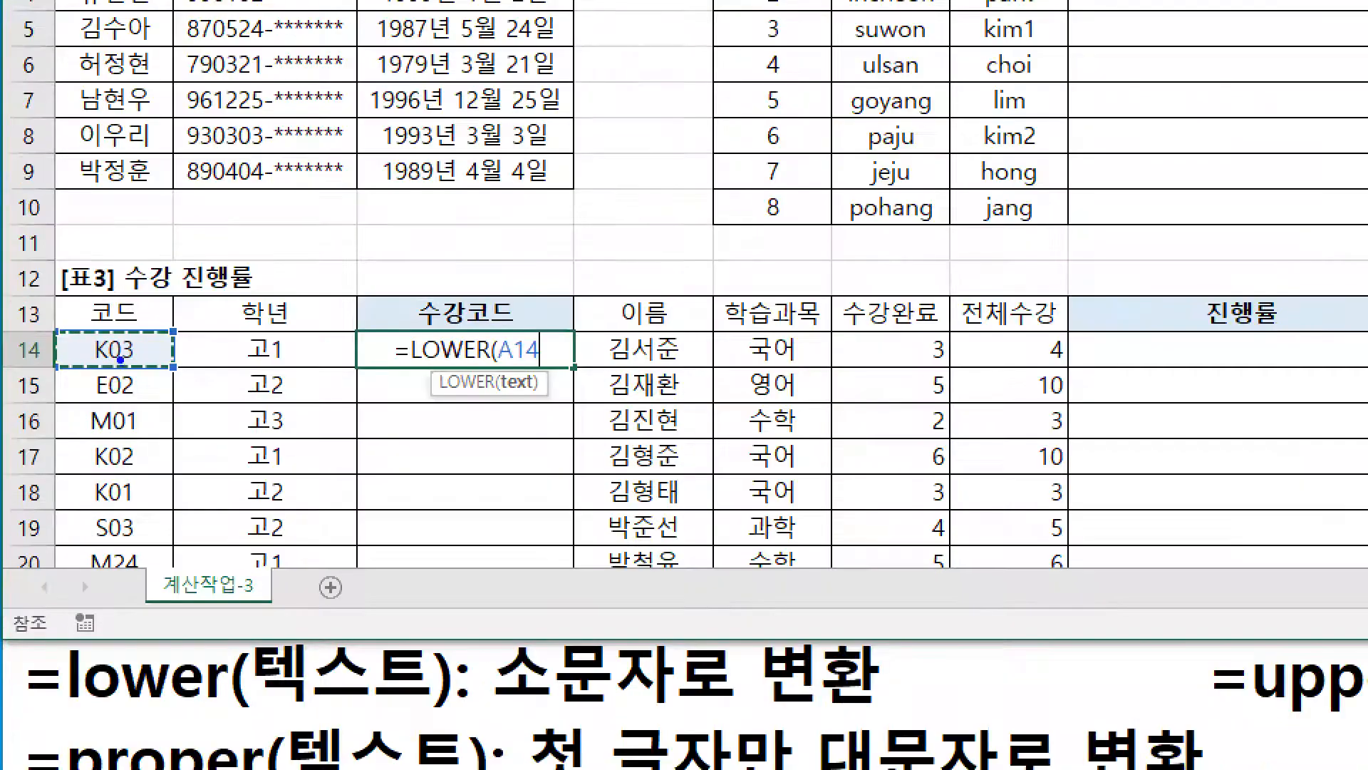
drag(121, 360, 171, 443)
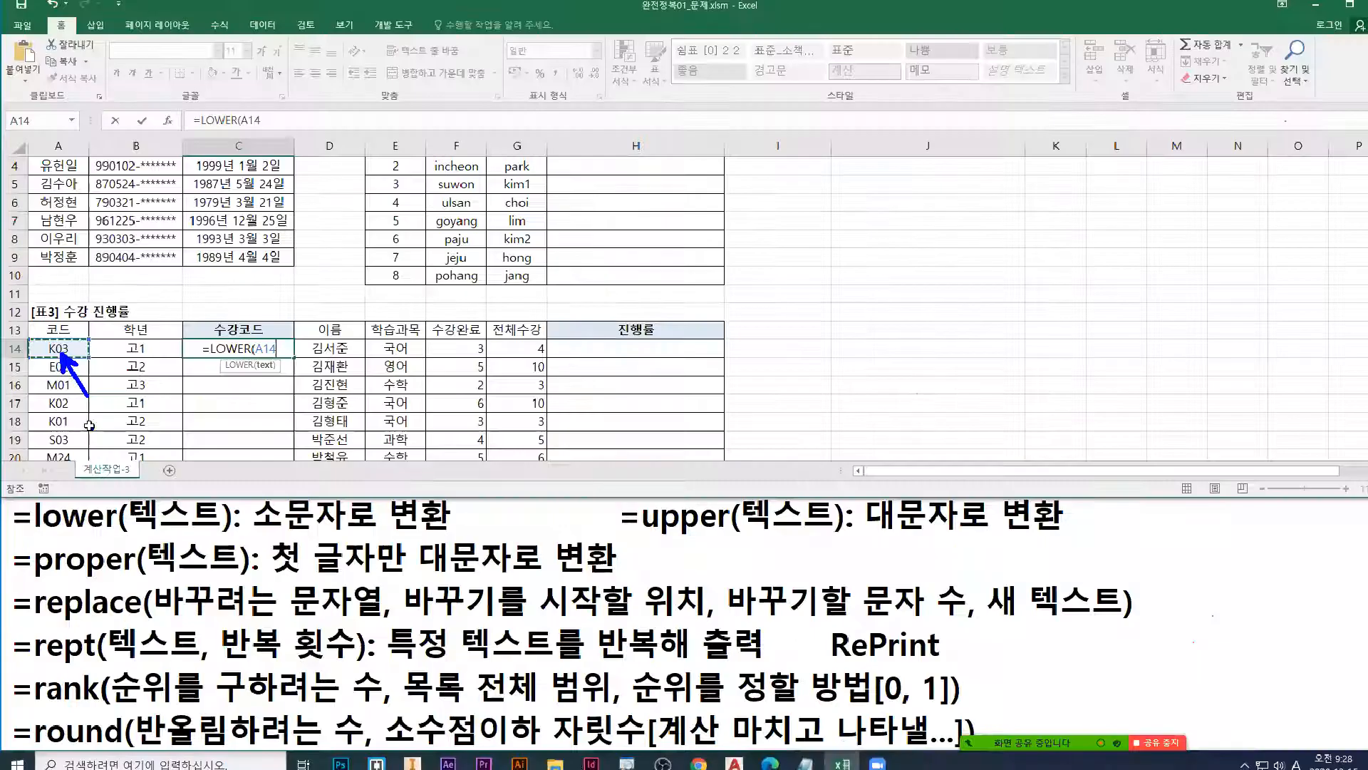
key(Return)
click(247, 348)
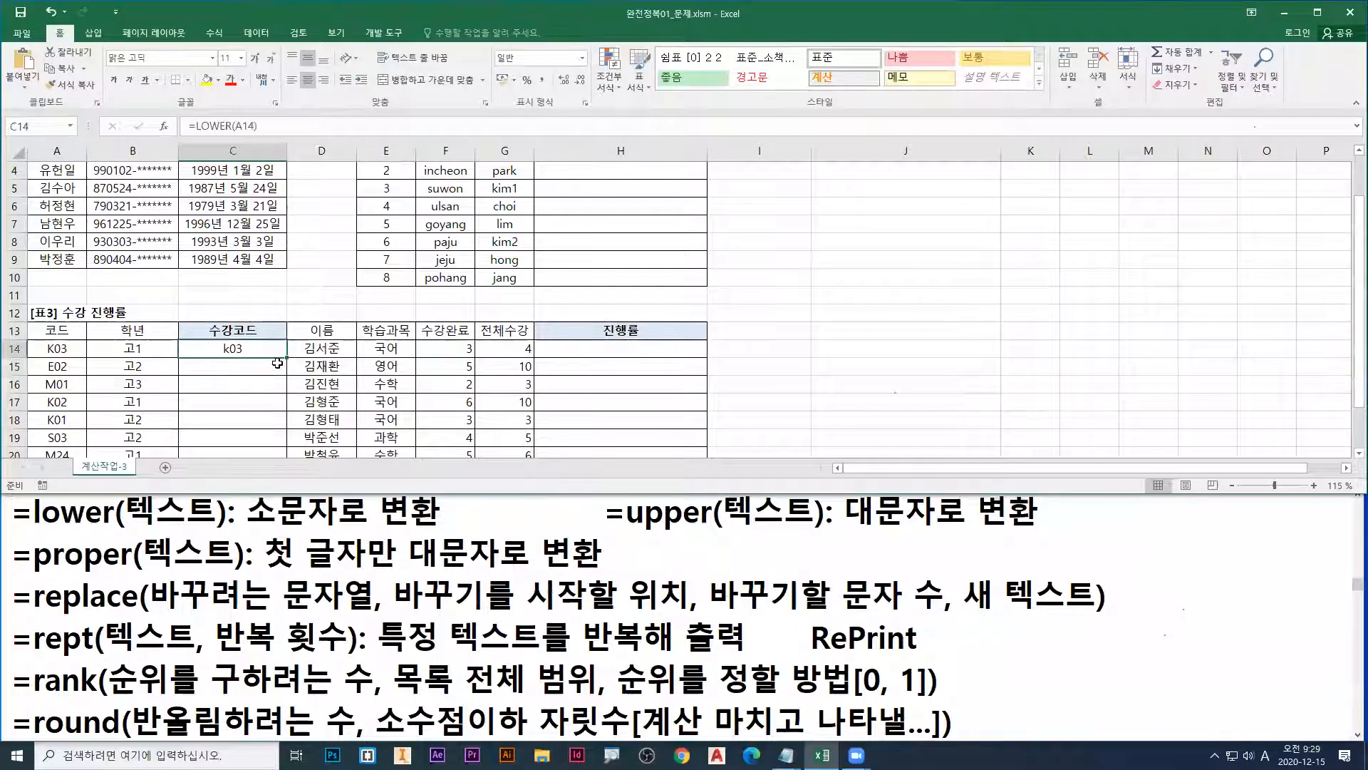
double_click(287, 357)
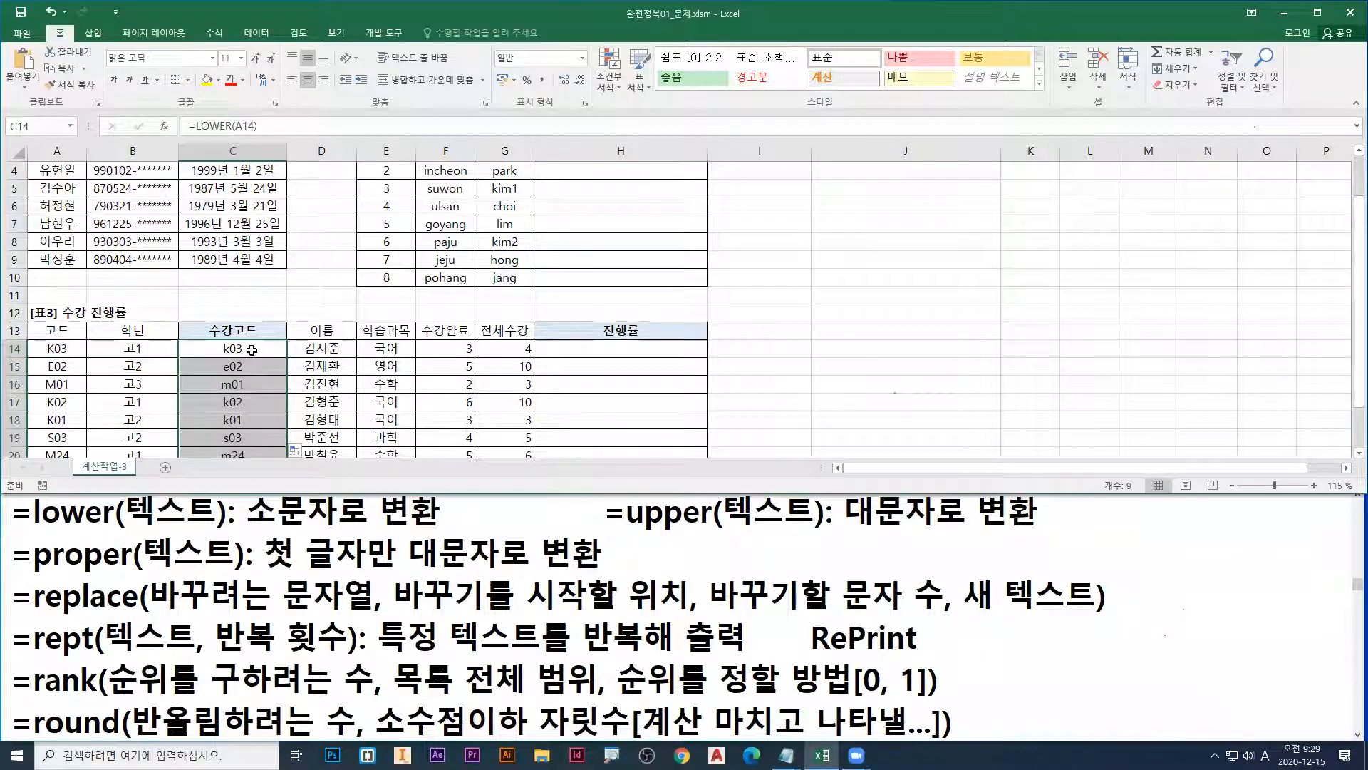
Step: Clear the filled LOWER formulas from the 수강코드 column of [표3]
key(Delete)
right_click(503, 188)
key(Escape)
click(372, 248)
scroll(373, 249, up, 1)
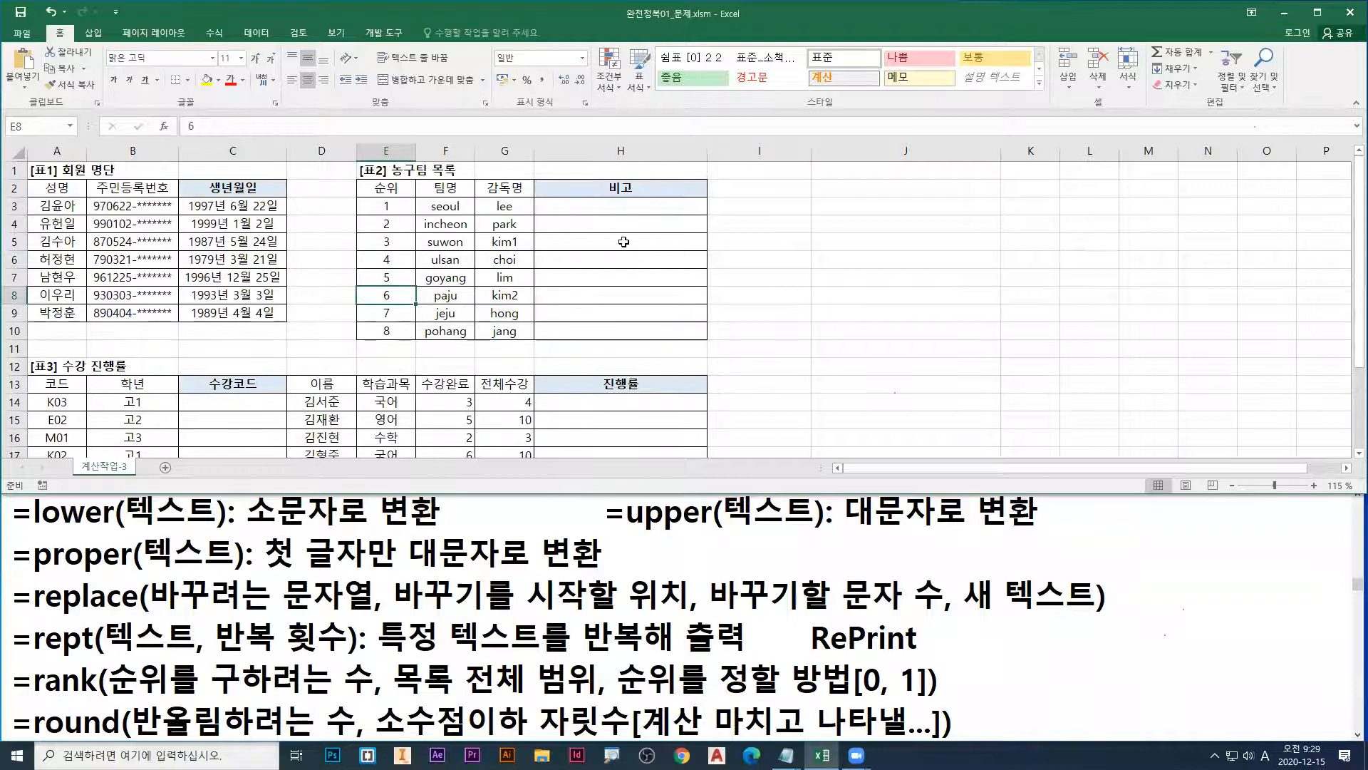
Step: Switch to Notepad and put the =upper(텍스트) note on its own line below the =lower note
click(588, 207)
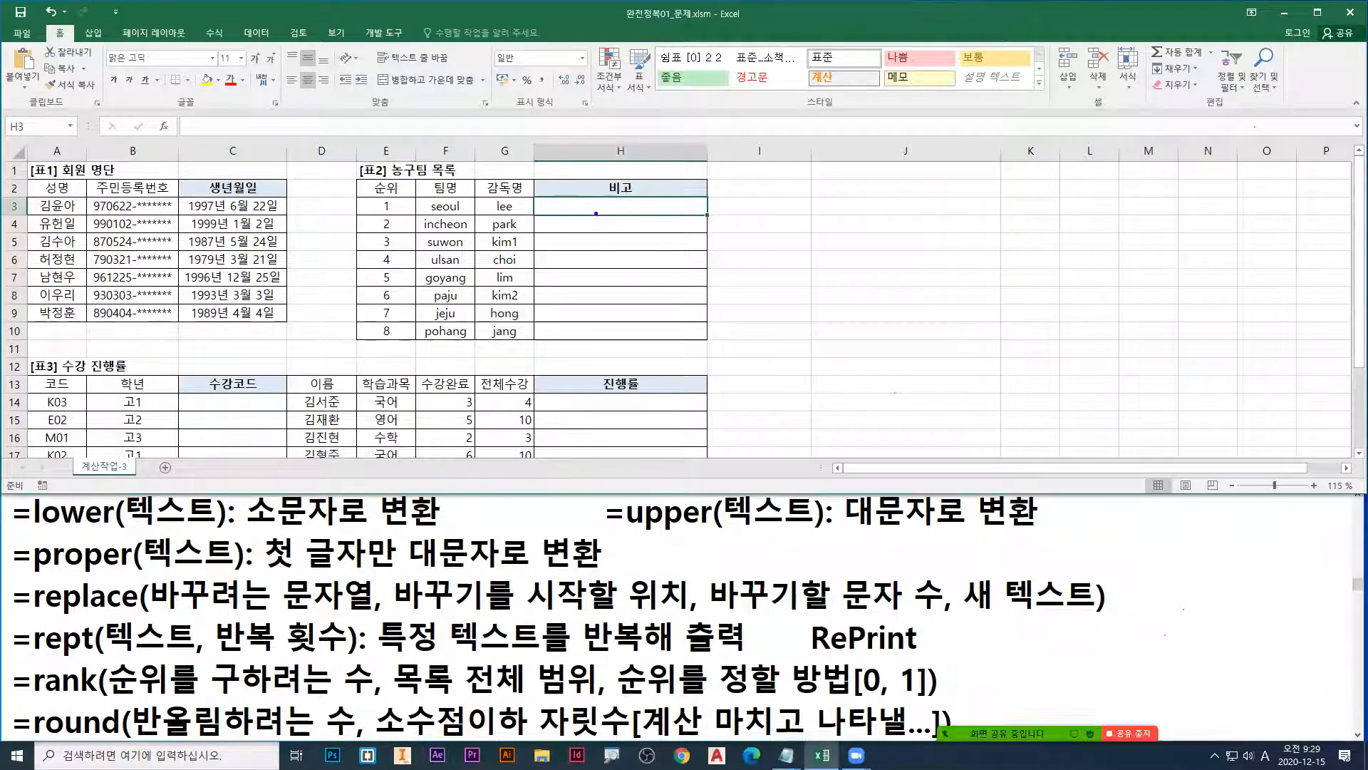
drag(615, 233, 633, 250)
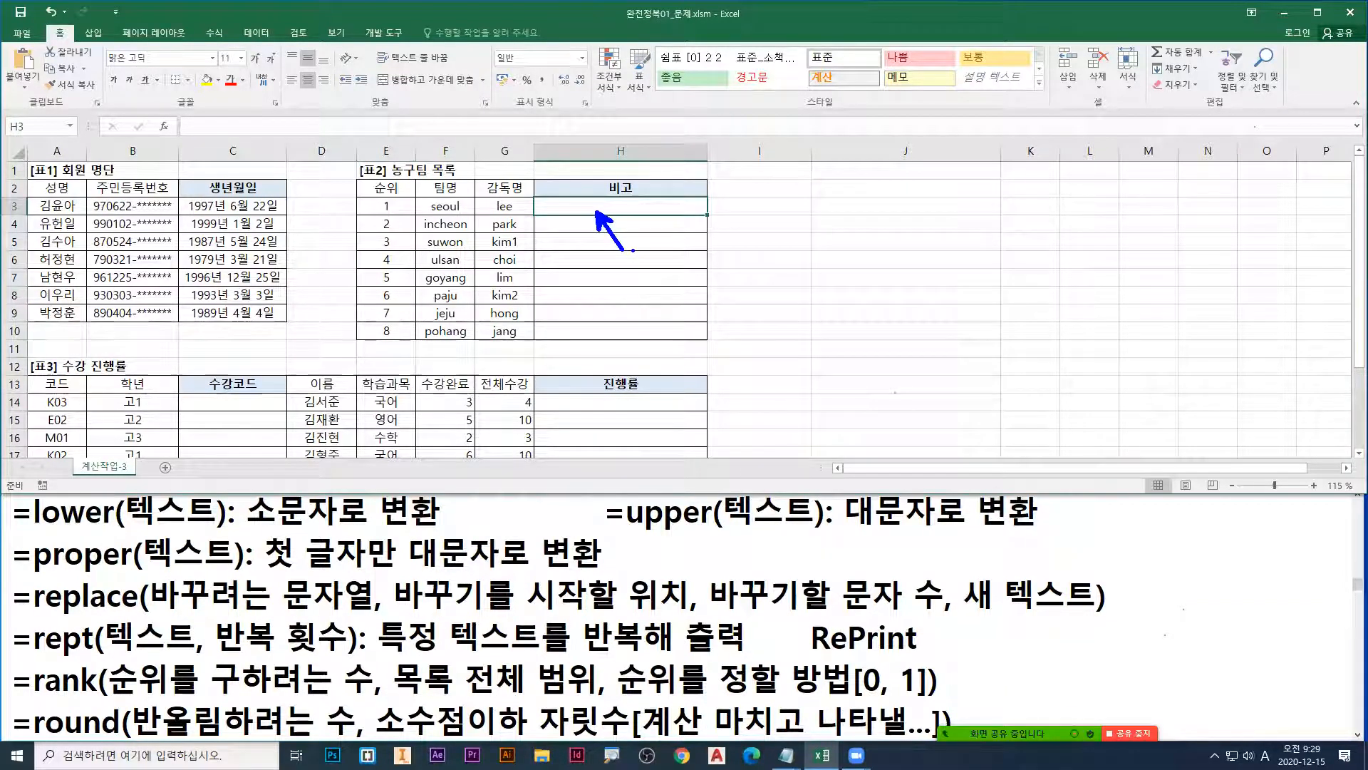
drag(11, 534, 444, 535)
key(Escape)
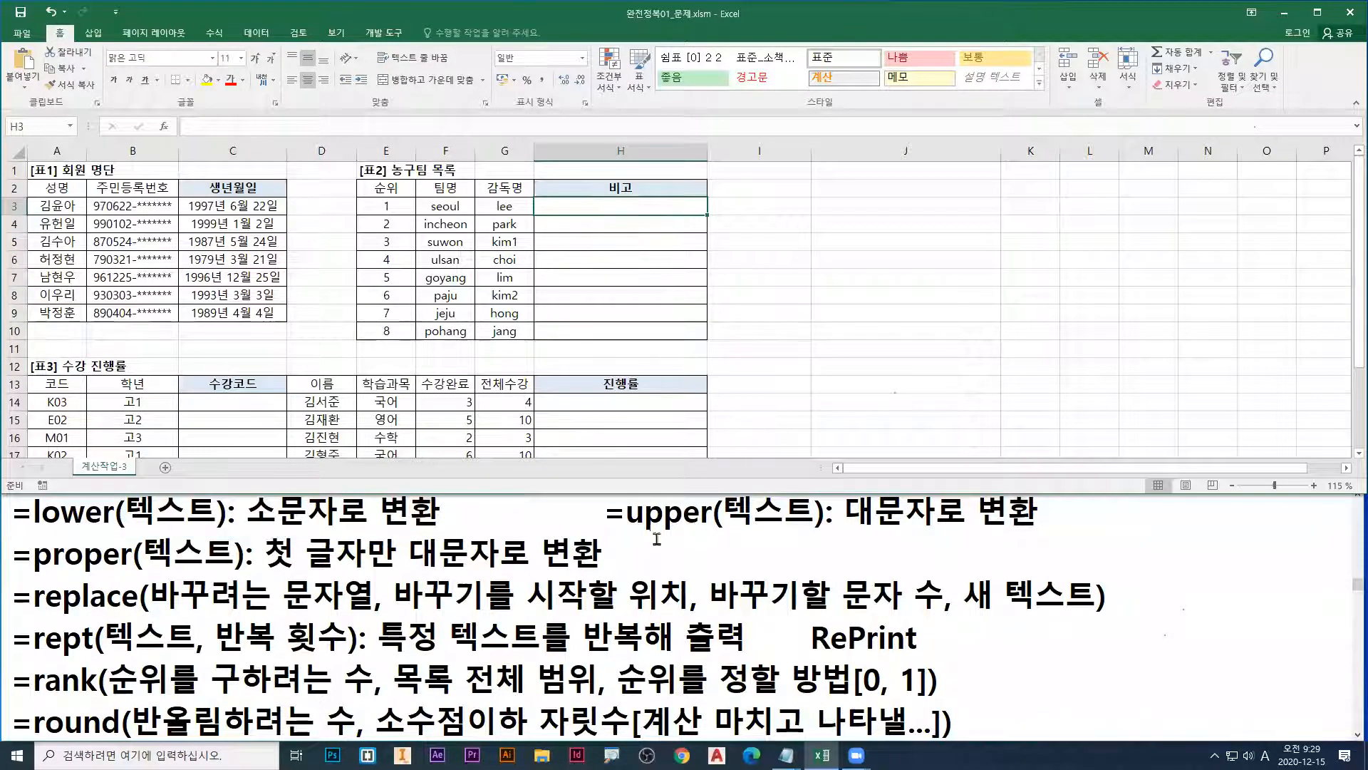
click(606, 512)
key(Return)
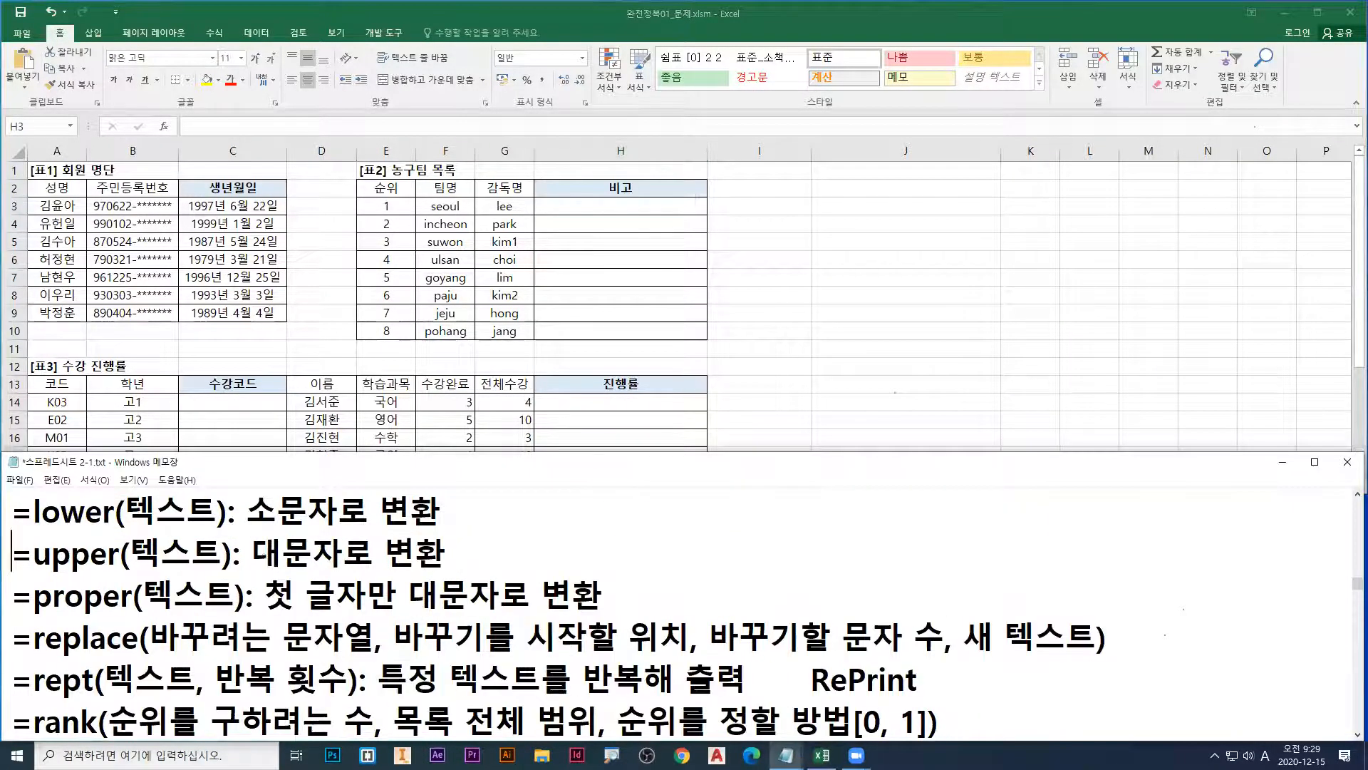
Step: Return to Excel and enter an UPPER formula in H3 of [표2] that refers to team name cell F3
click(599, 203)
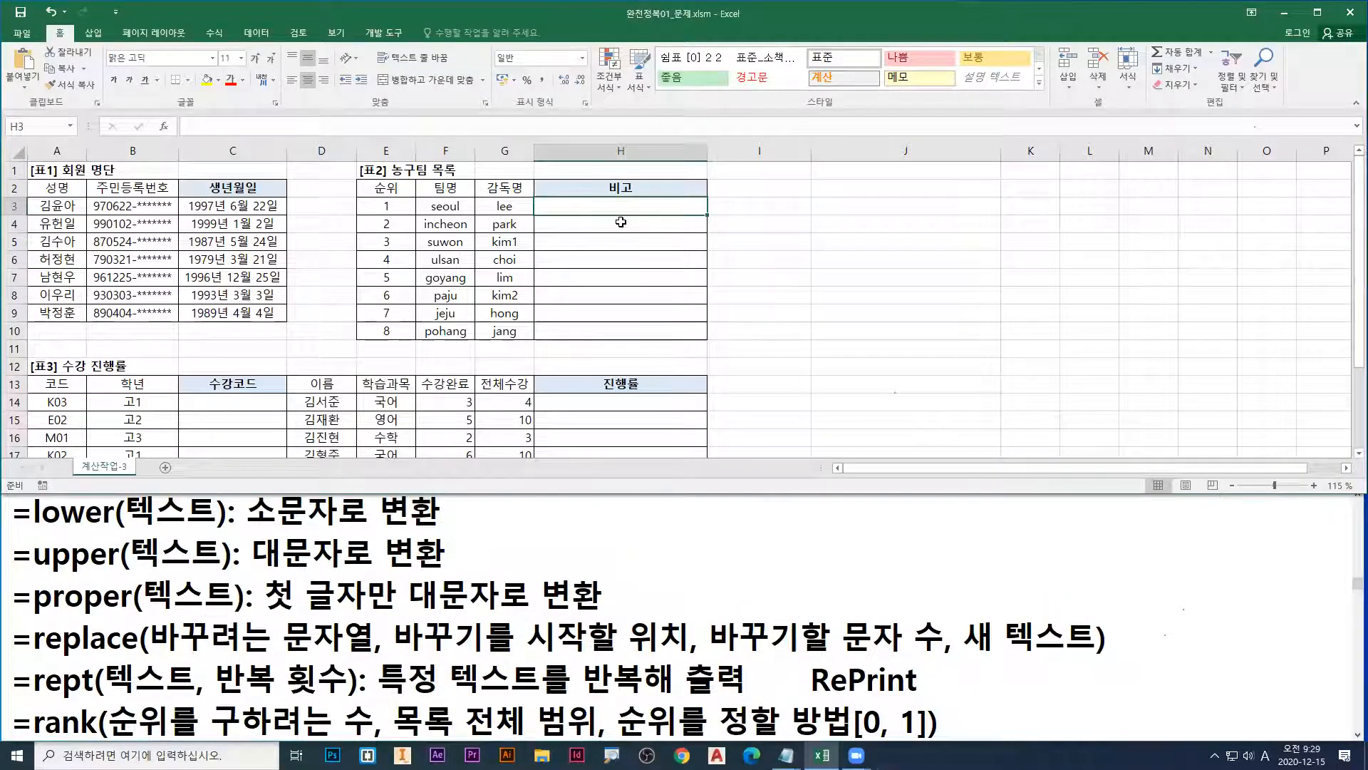
text(=upp)
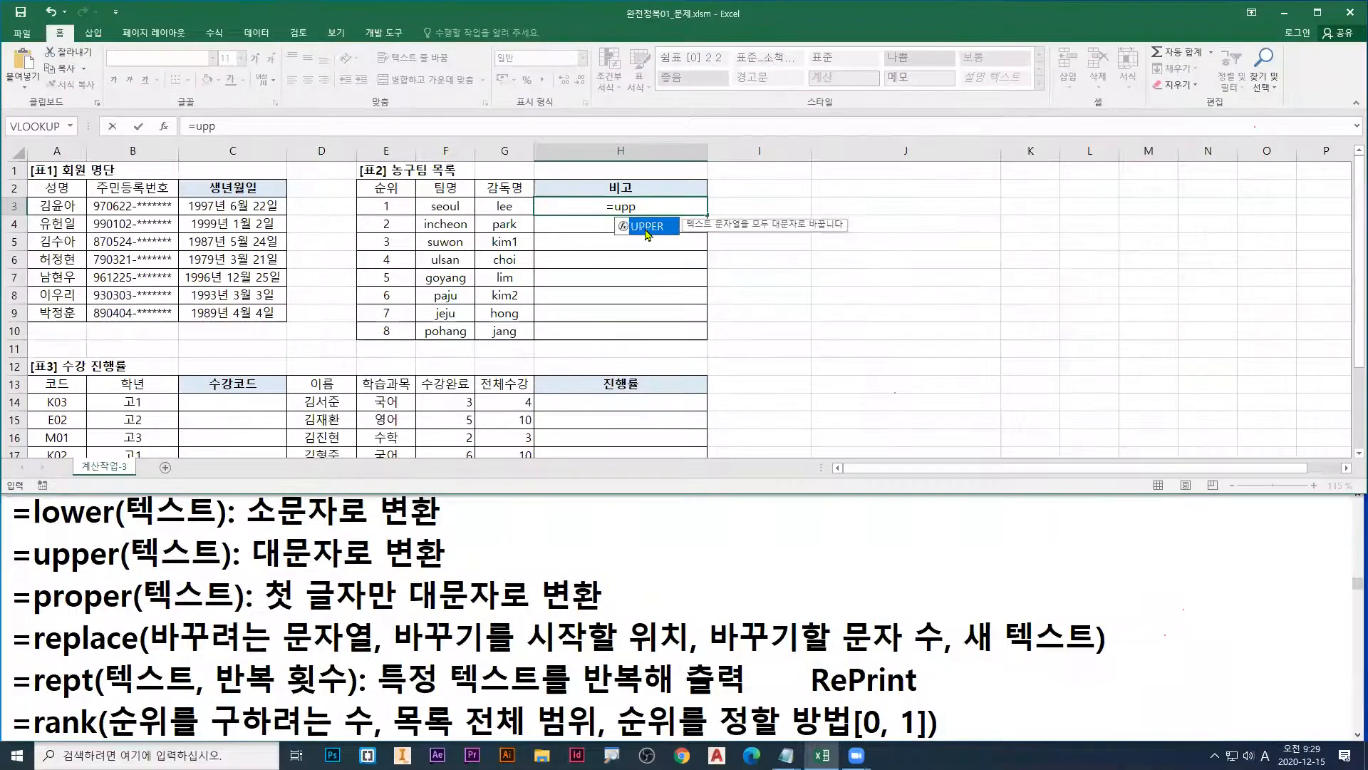
key(Tab)
click(451, 208)
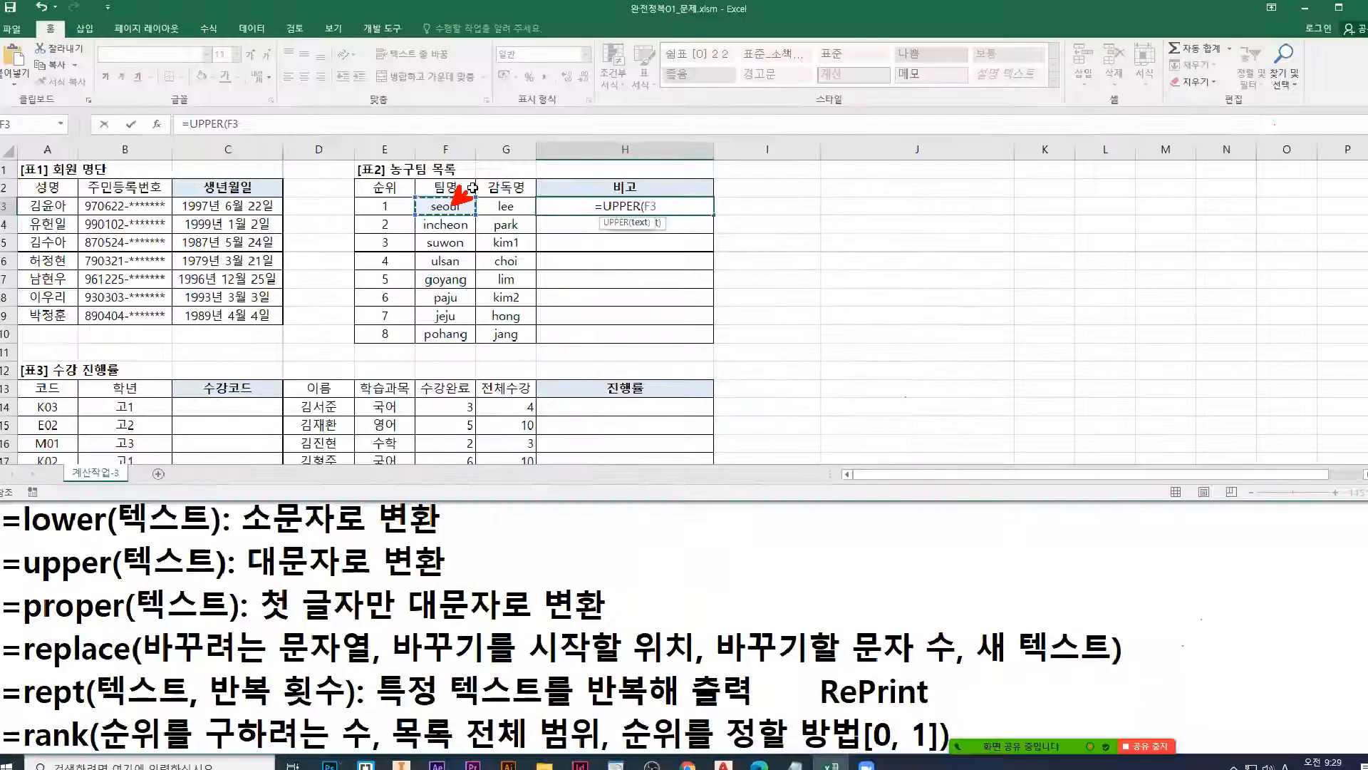
key(Return)
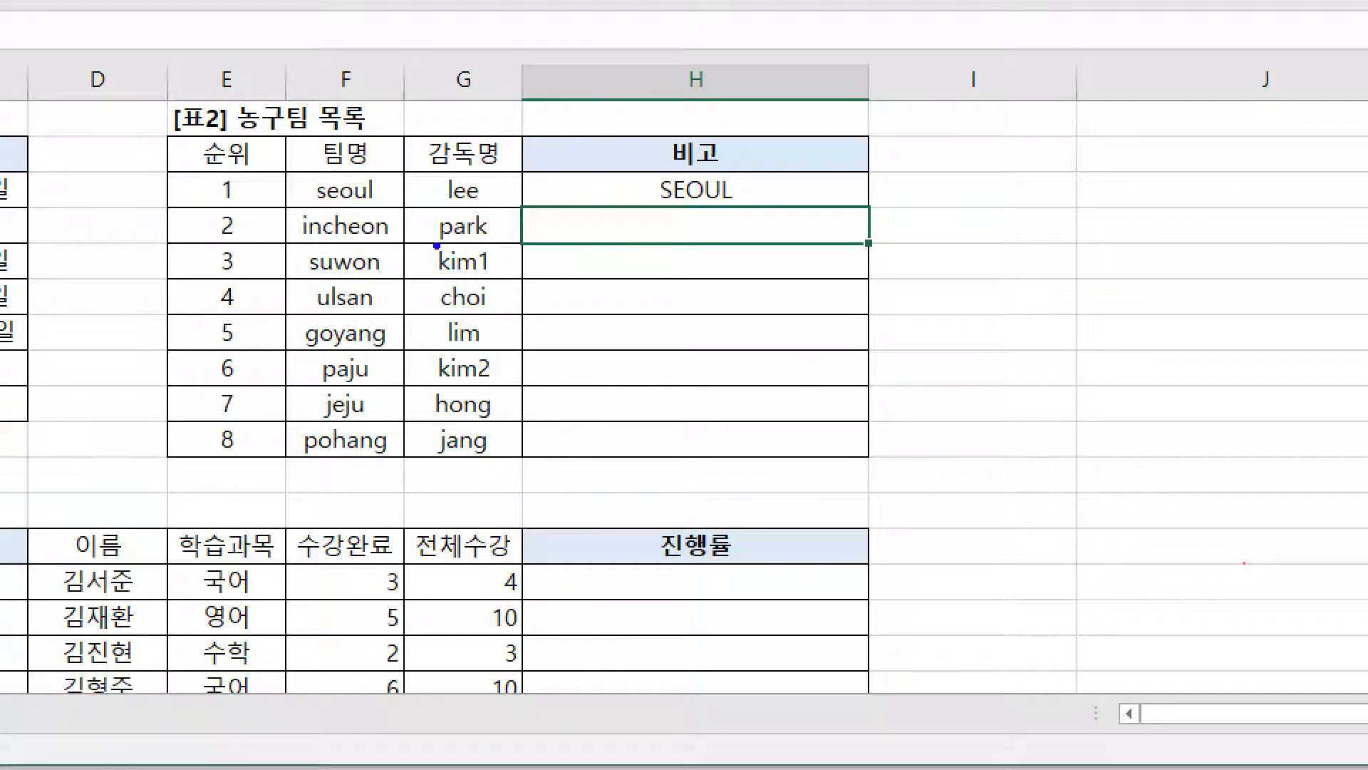
drag(436, 246, 503, 245)
key(Escape)
key(ctrl+2)
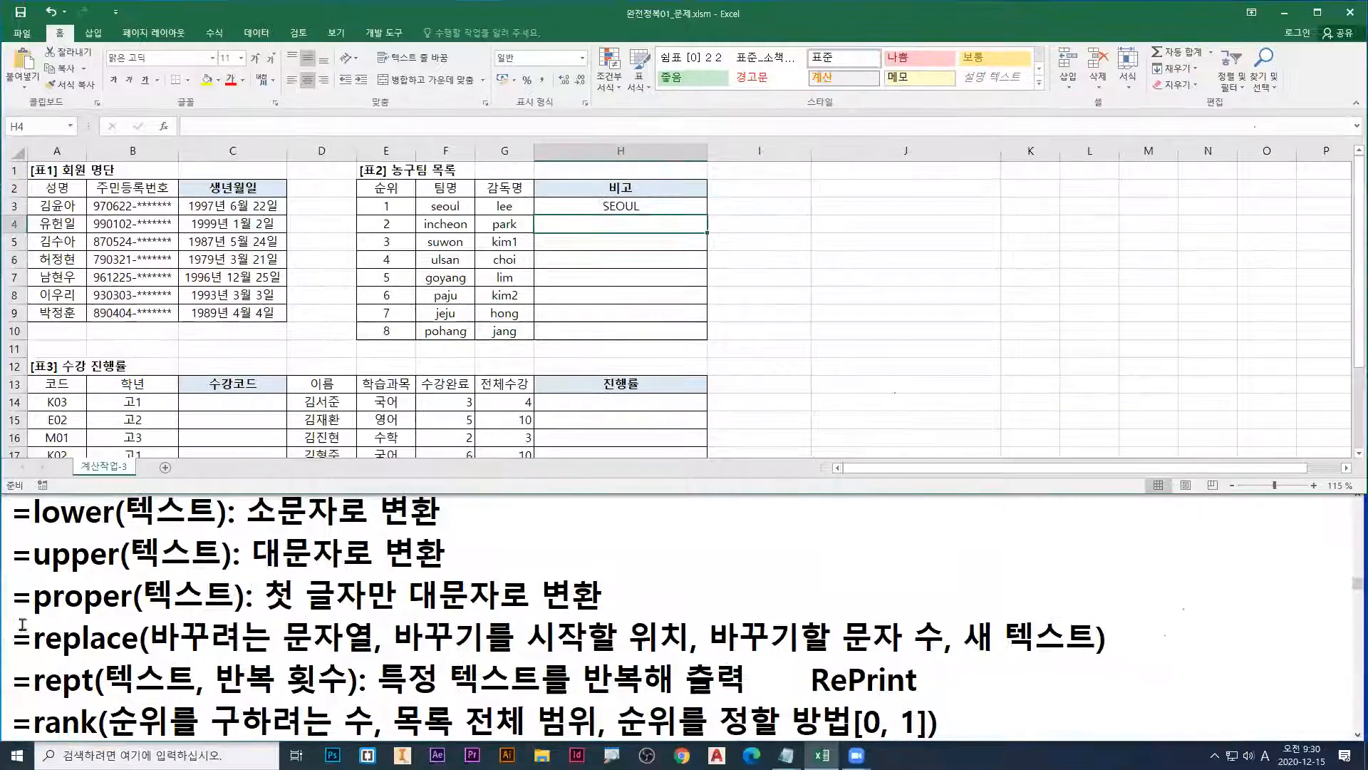
drag(17, 620, 243, 622)
key(Escape)
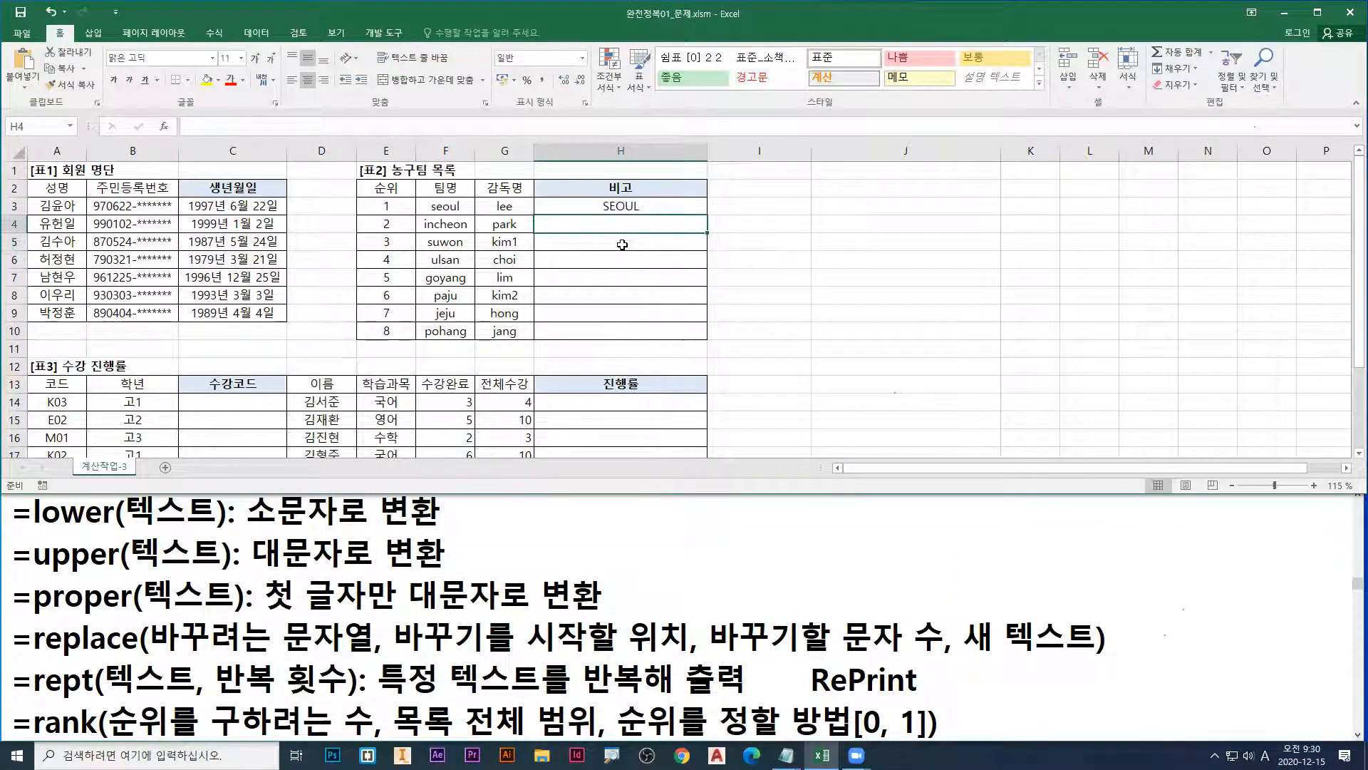
Step: Enter =PROPER(G4) in H4 of [표2] to capitalise the first letter of the coach name
text(=prop)
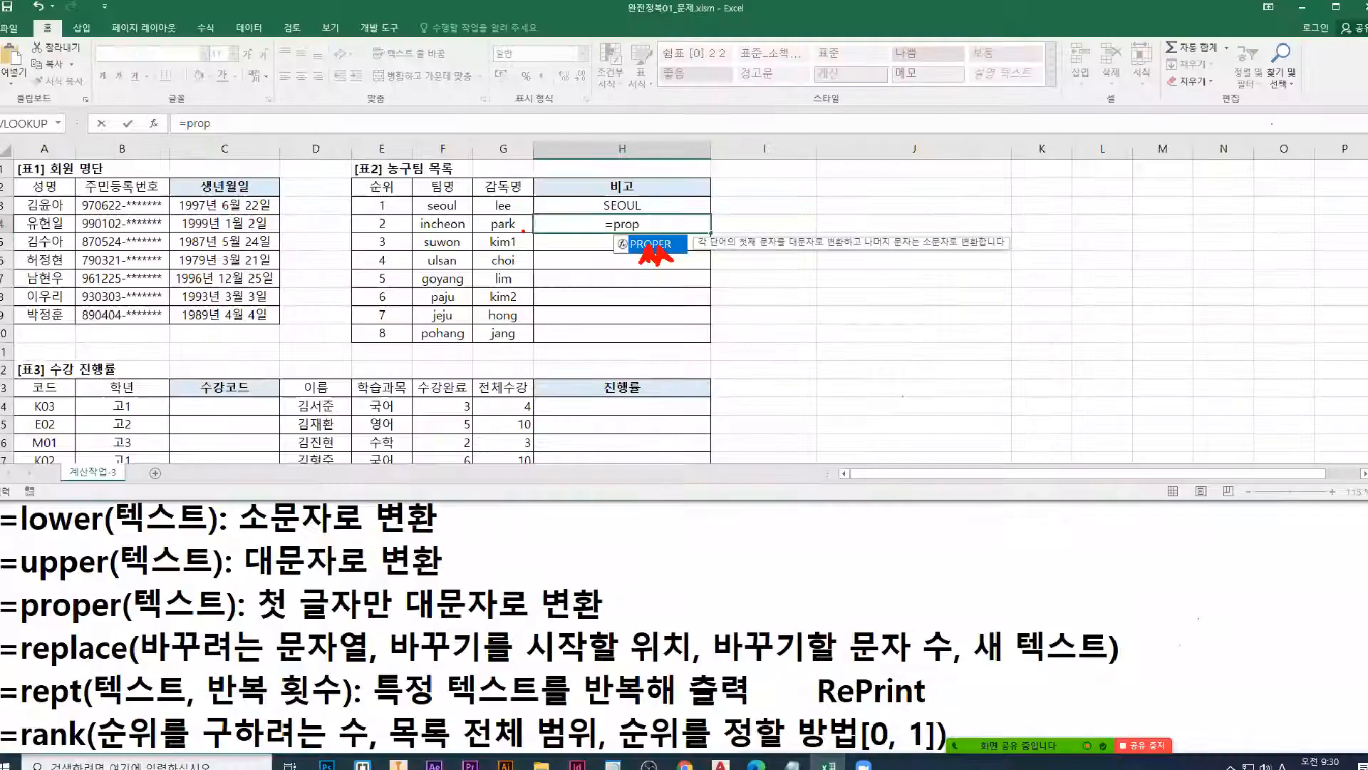
double_click(649, 244)
click(503, 223)
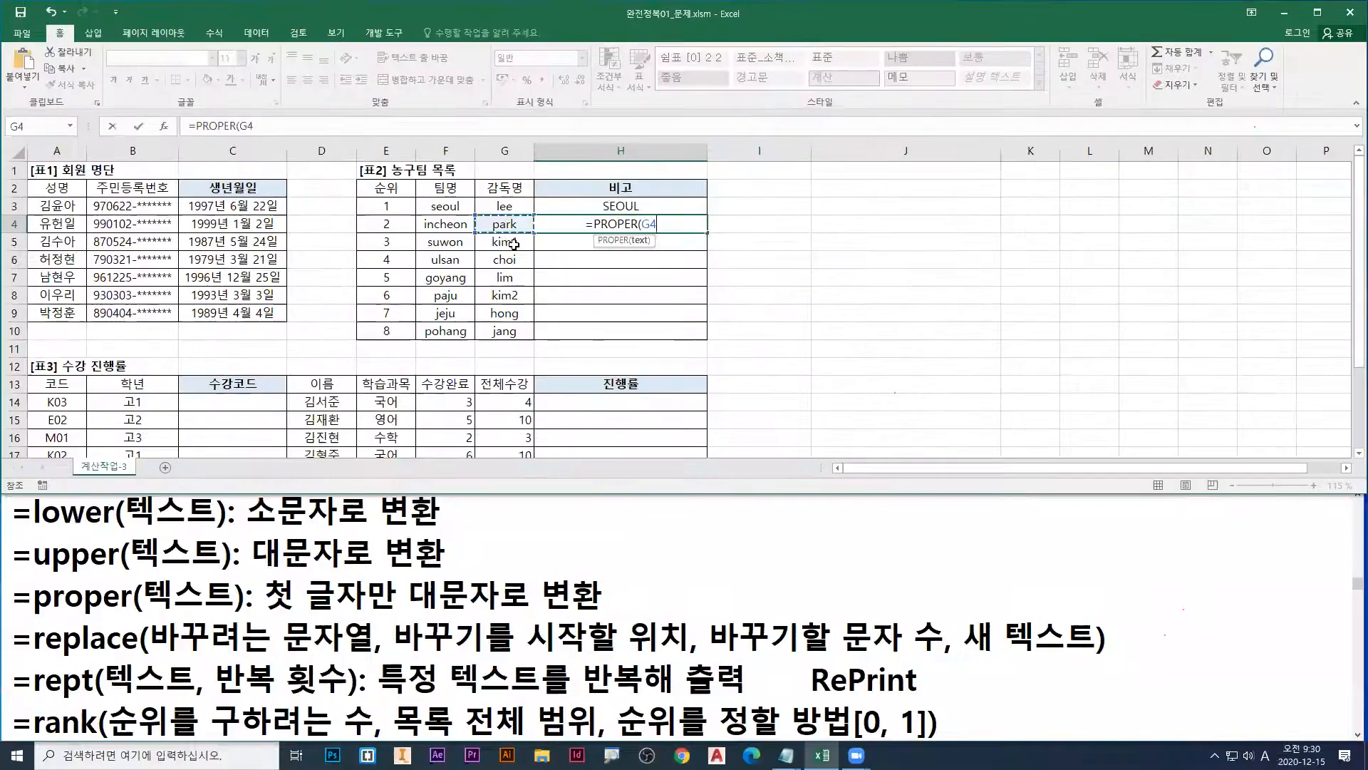
key(Return)
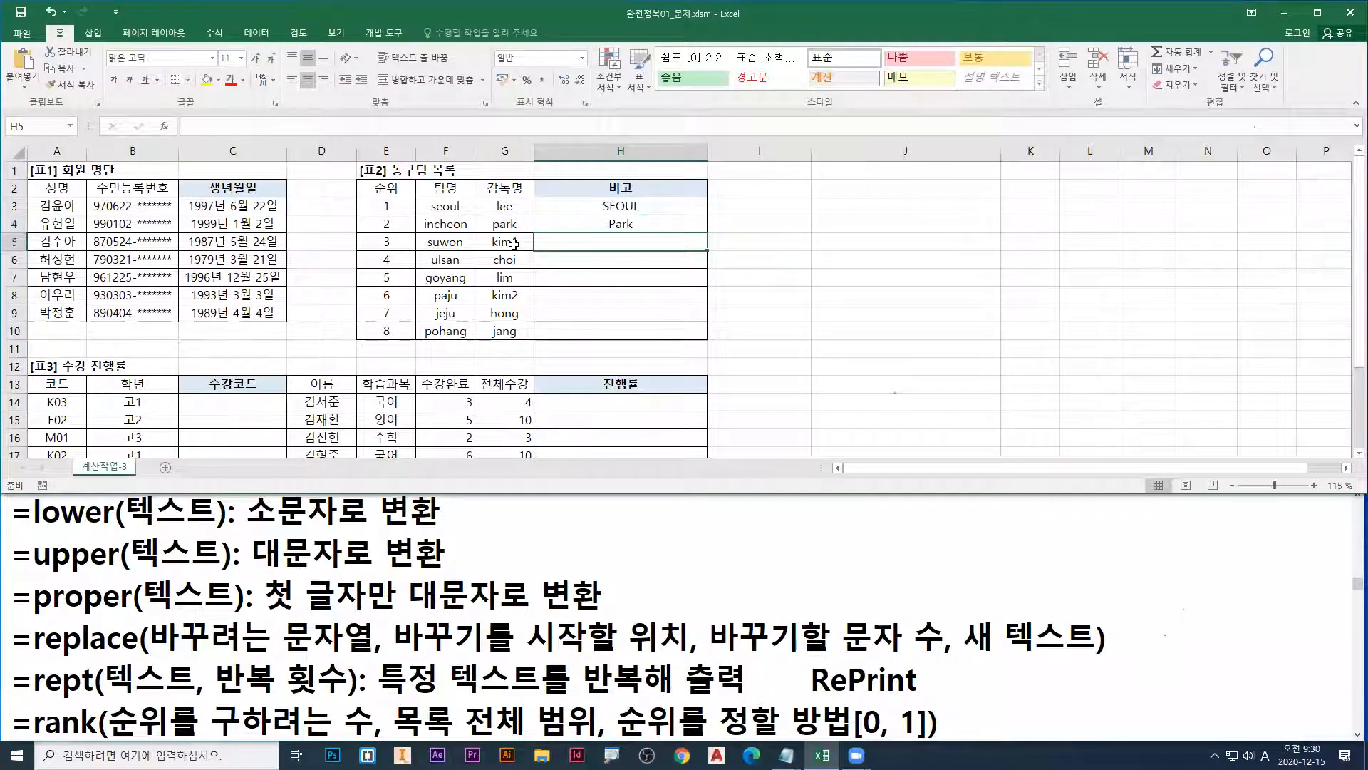
double_click(597, 225)
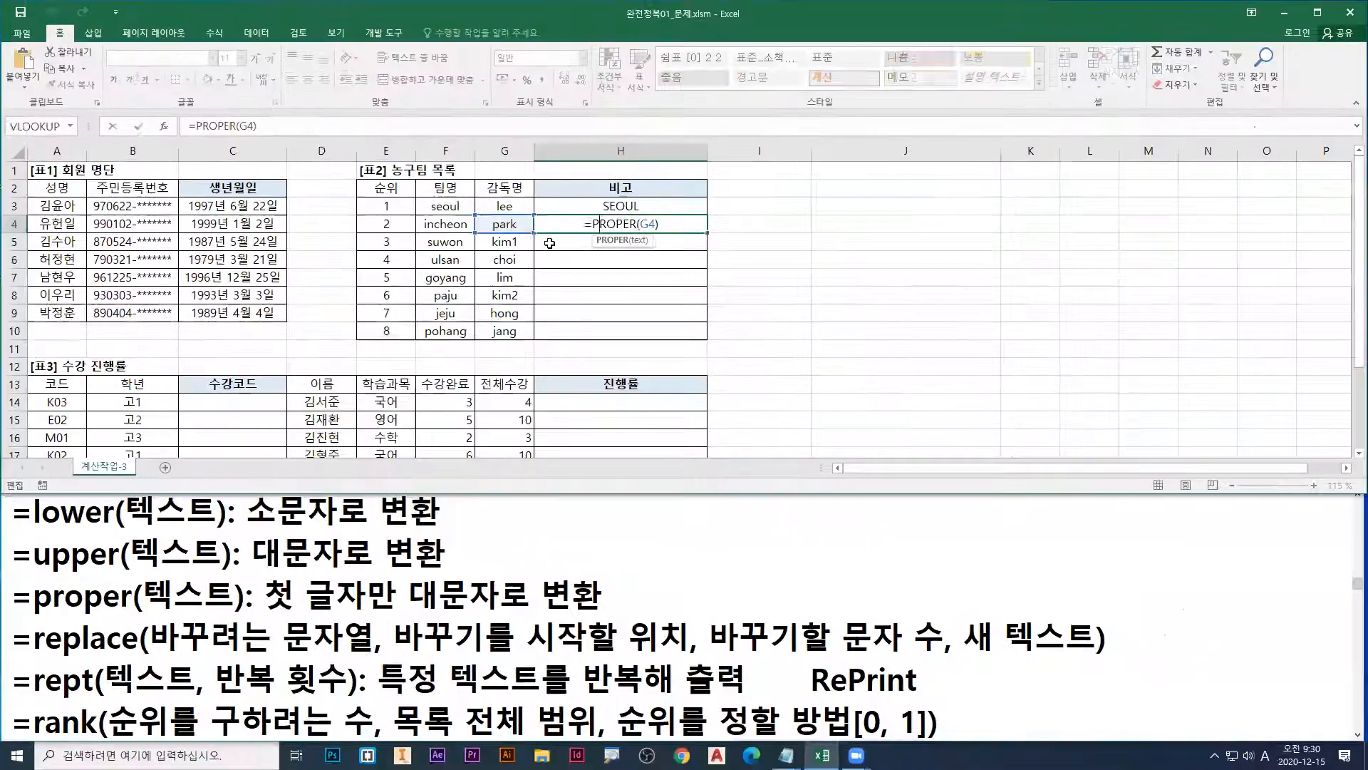
click(496, 217)
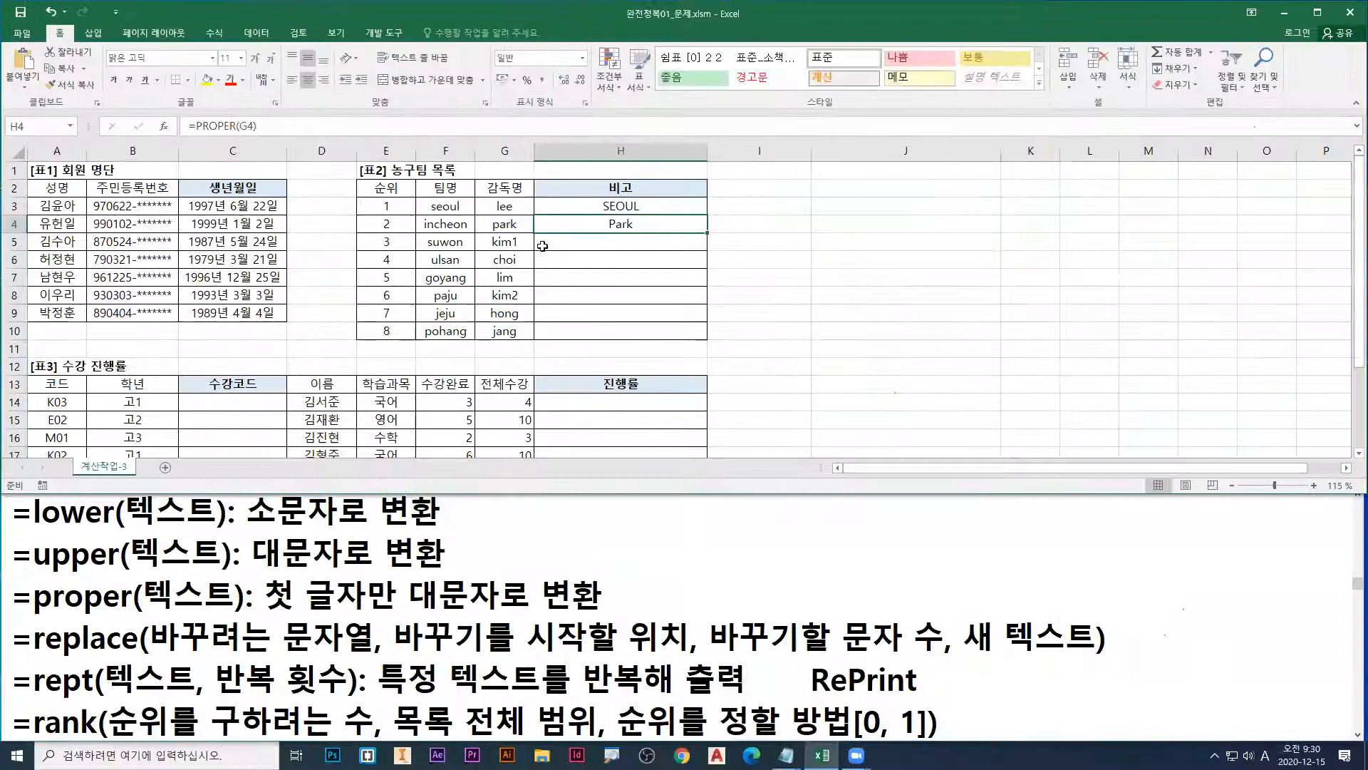
Step: Append "ji sung" after a space to the coach name in G4 of [표2]
double_click(522, 229)
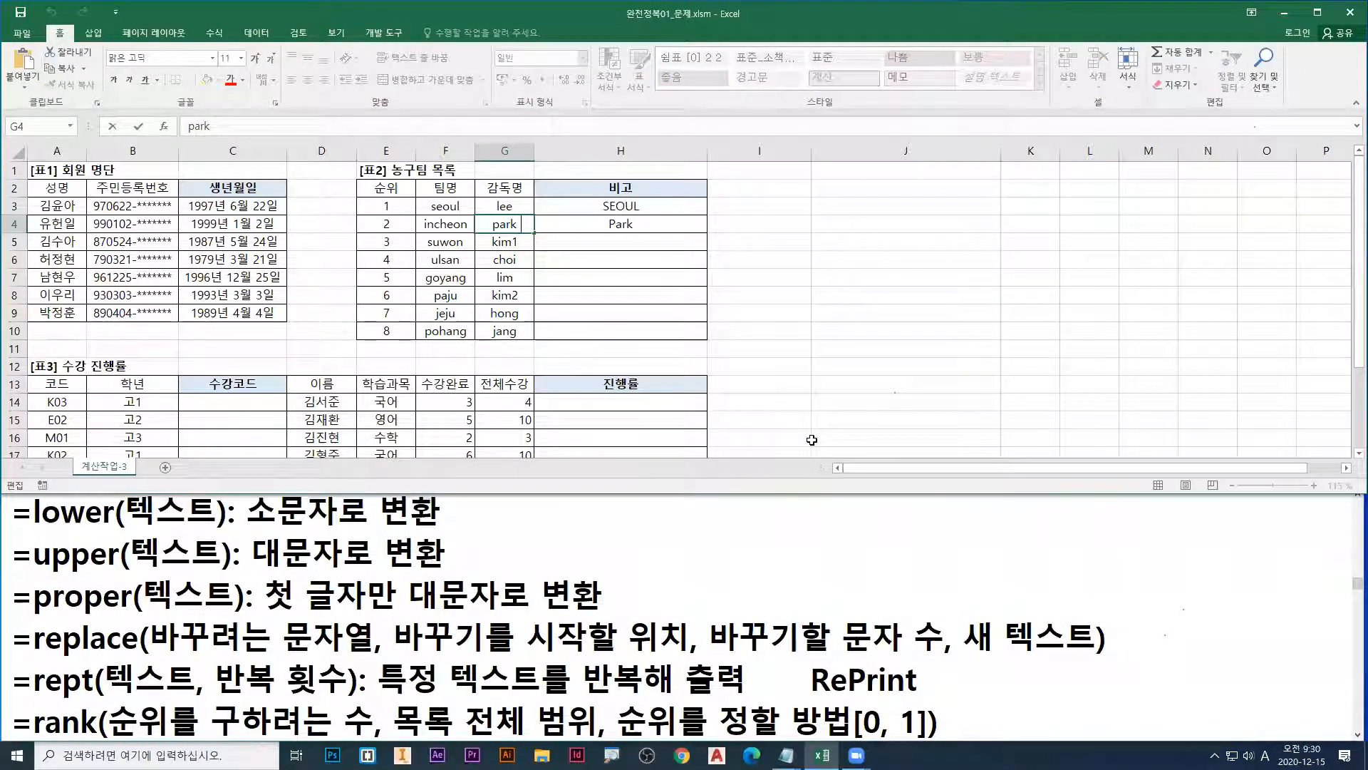
text(ji sung)
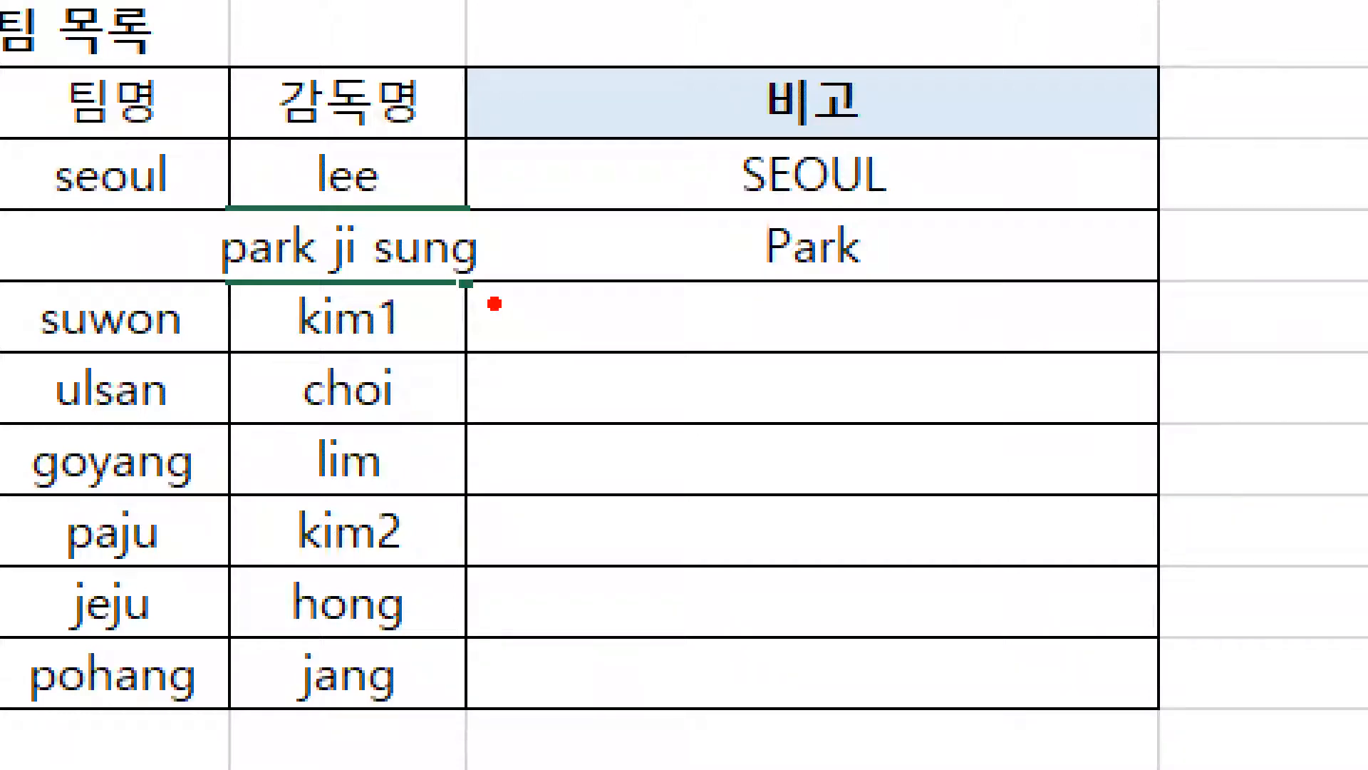
key(b)
drag(217, 295, 497, 294)
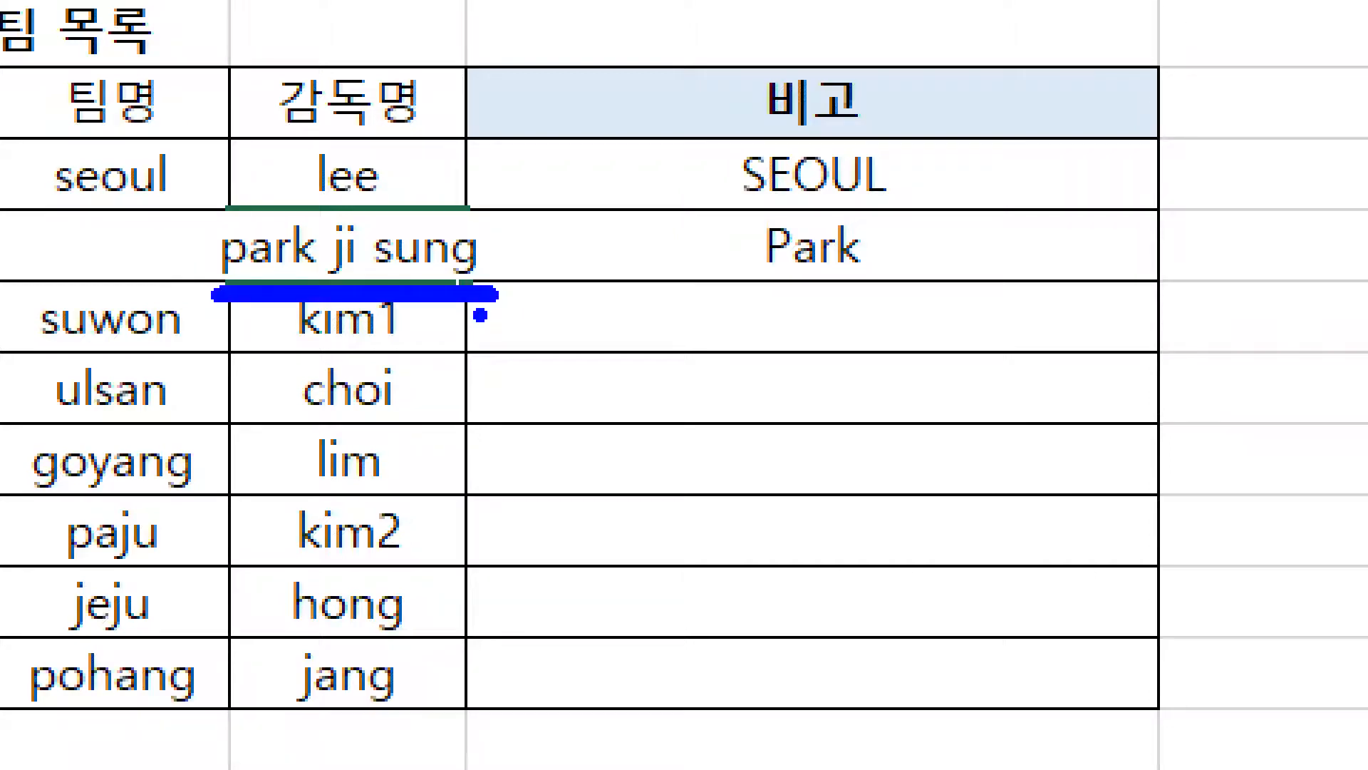
key(Escape)
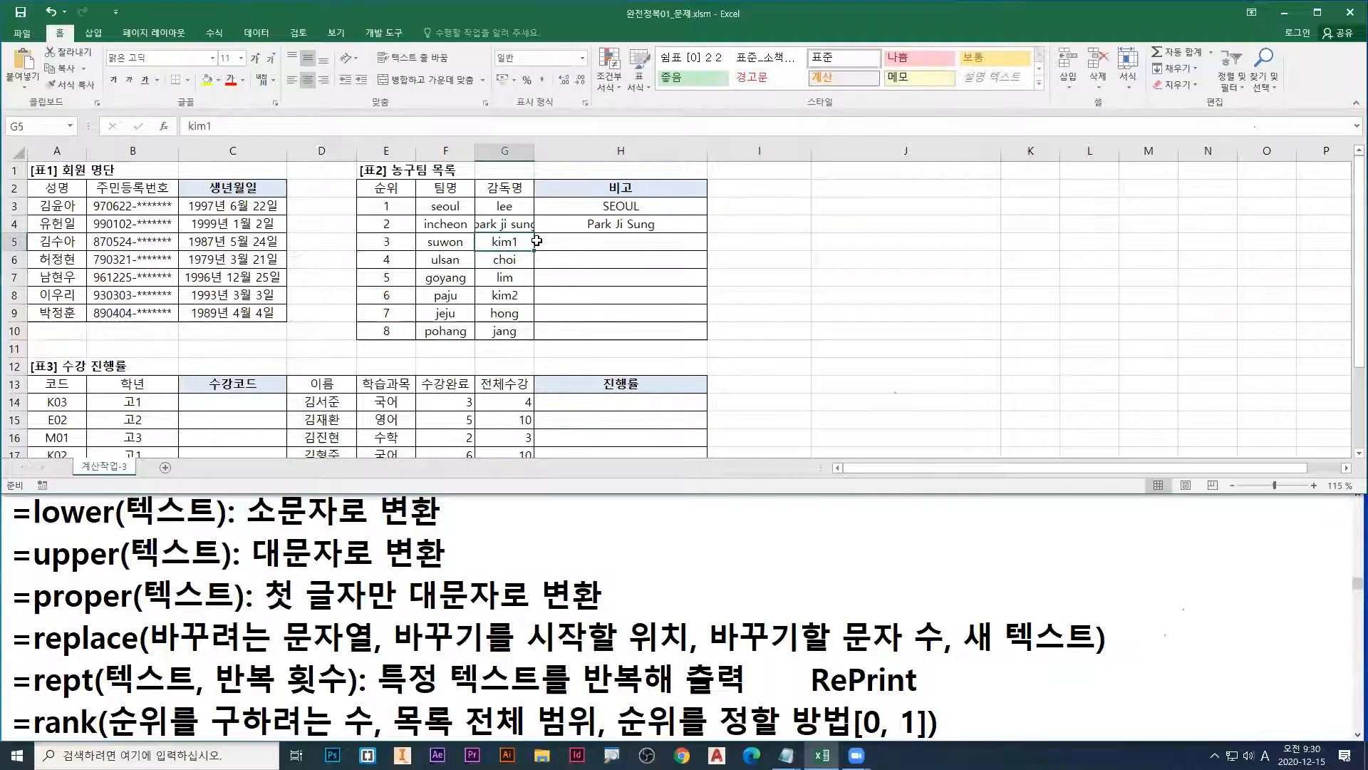
Step: Undo the change to the coach name in G4 and select H3 of the 비고 column
key(ctrl+1)
drag(637, 230, 647, 228)
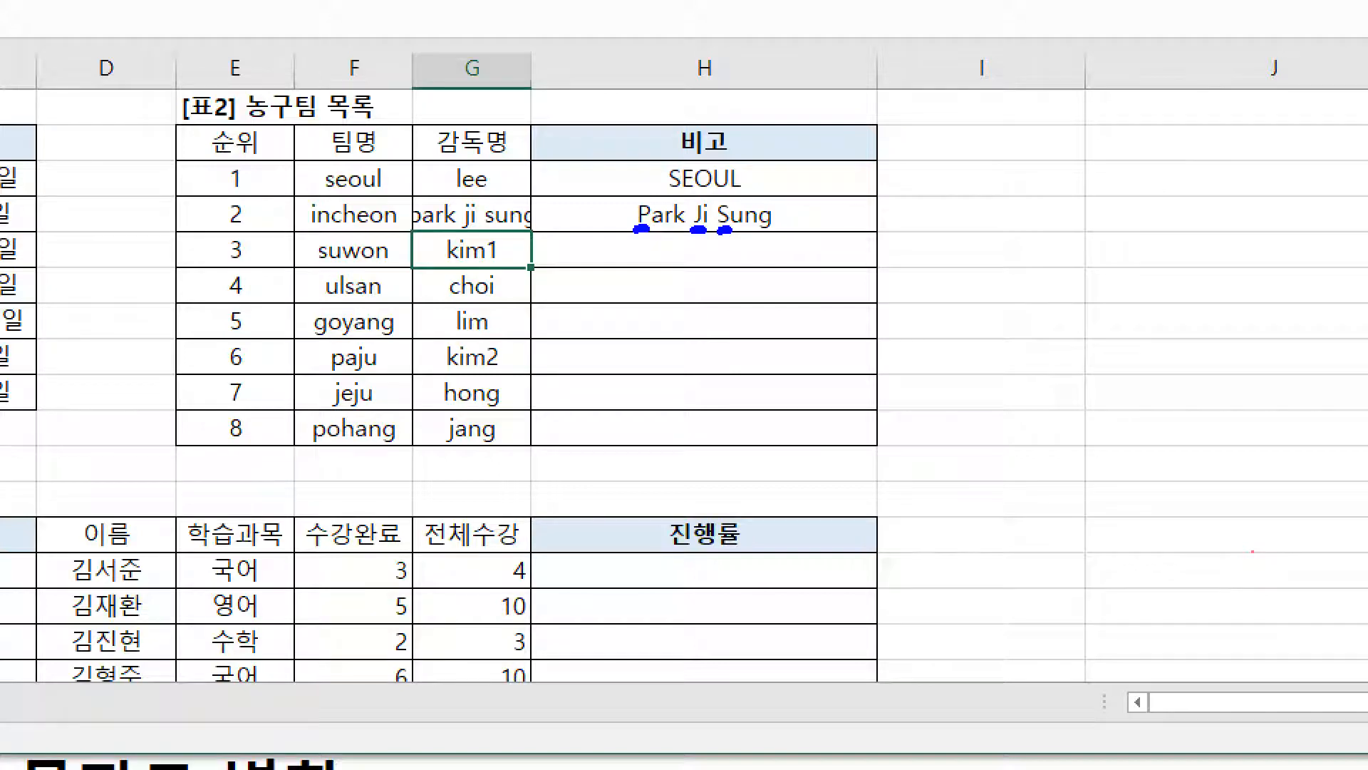
drag(465, 233, 495, 229)
key(Escape)
click(511, 227)
key(ctrl+z)
click(632, 210)
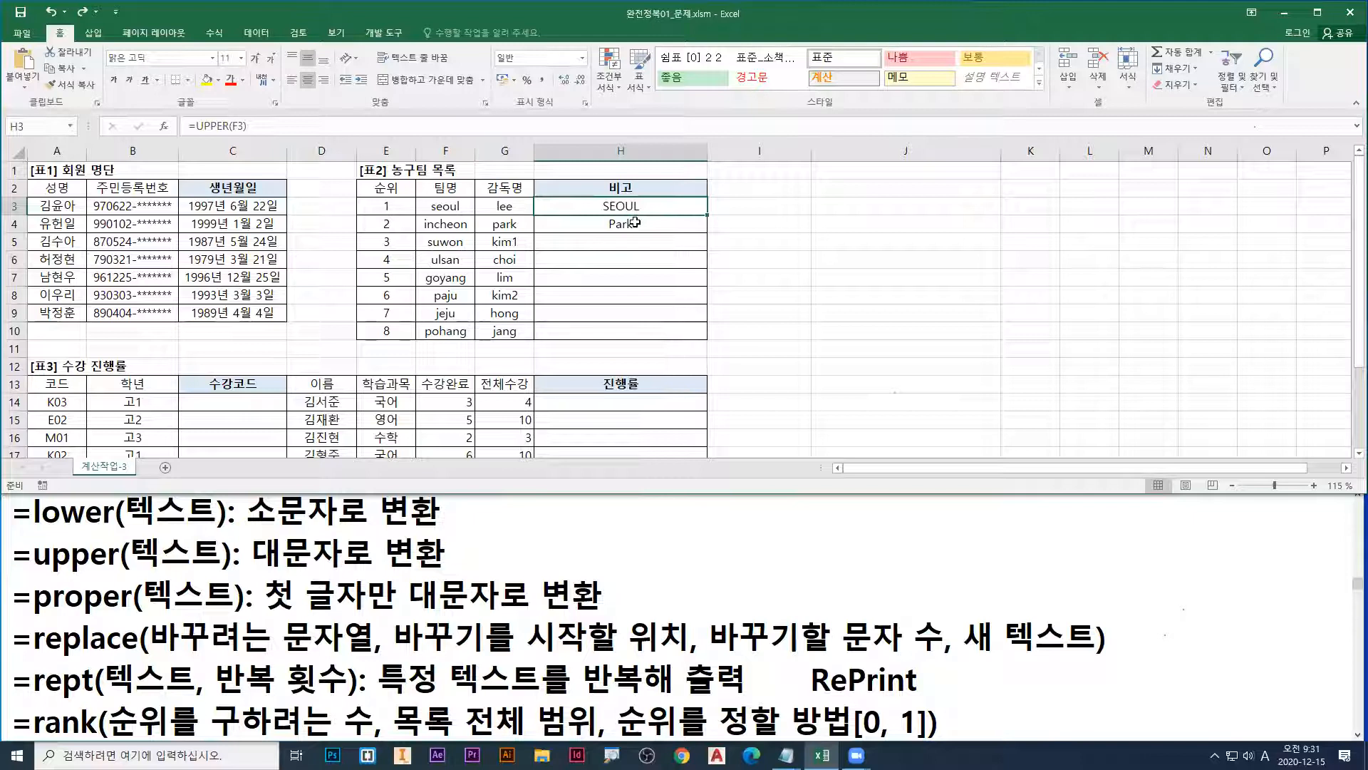
Step: Switch to Notepad and examine the note on the & operator and its text-joining example
click(482, 505)
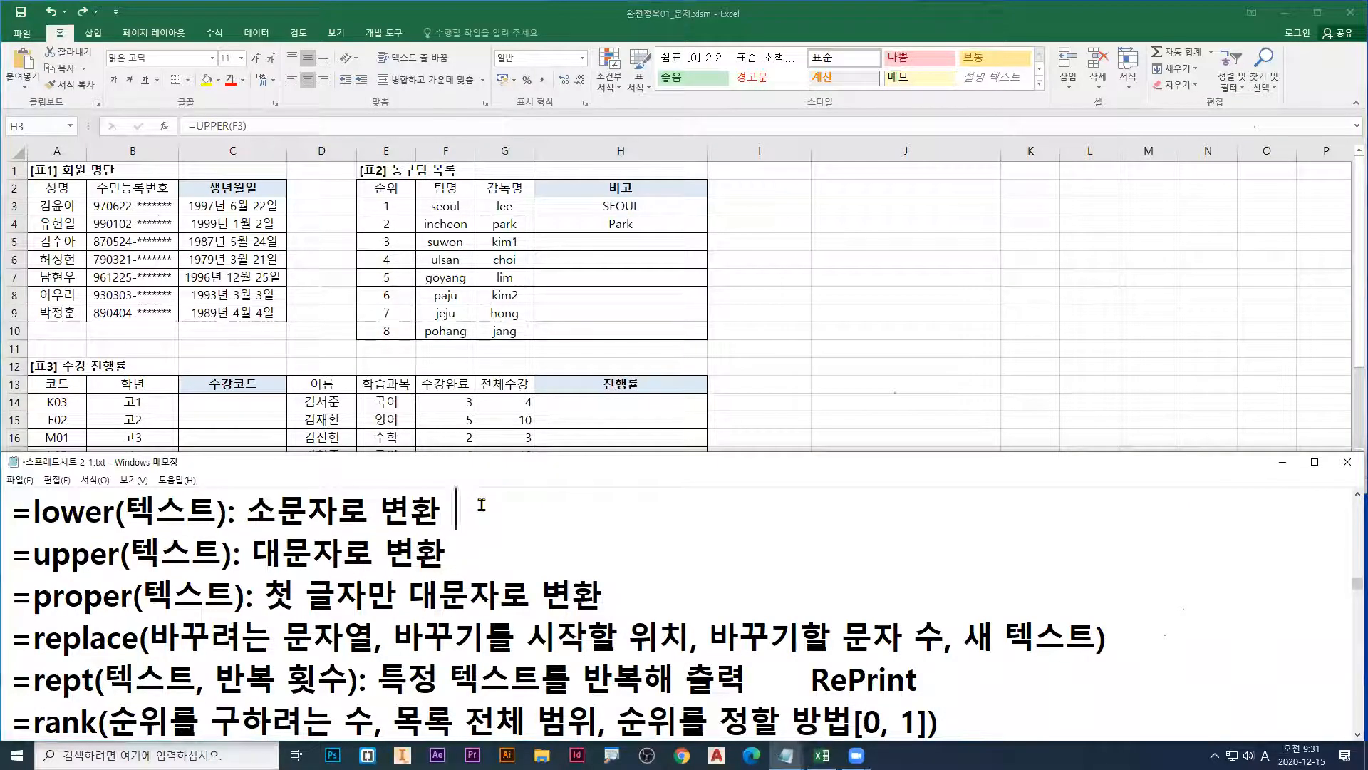
scroll(494, 562, down, 3)
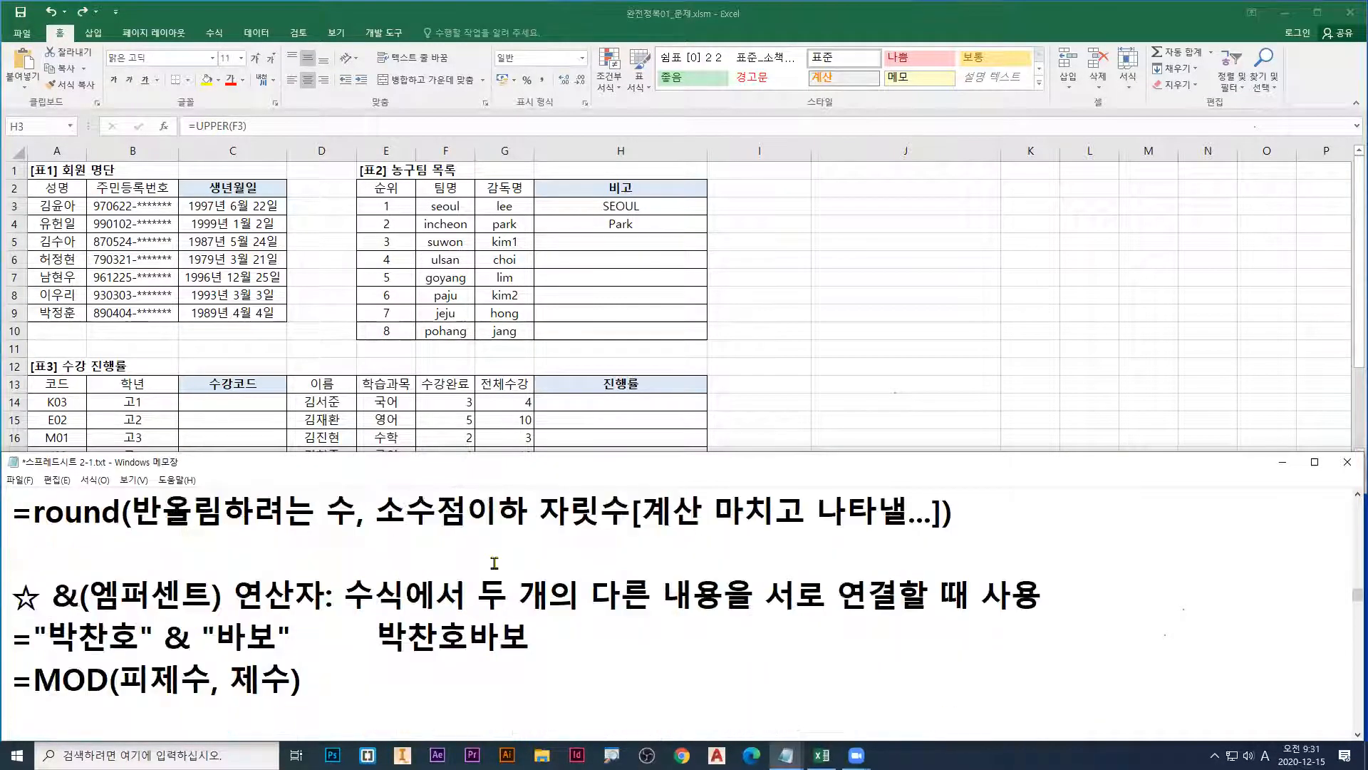
scroll(494, 563, down, 1)
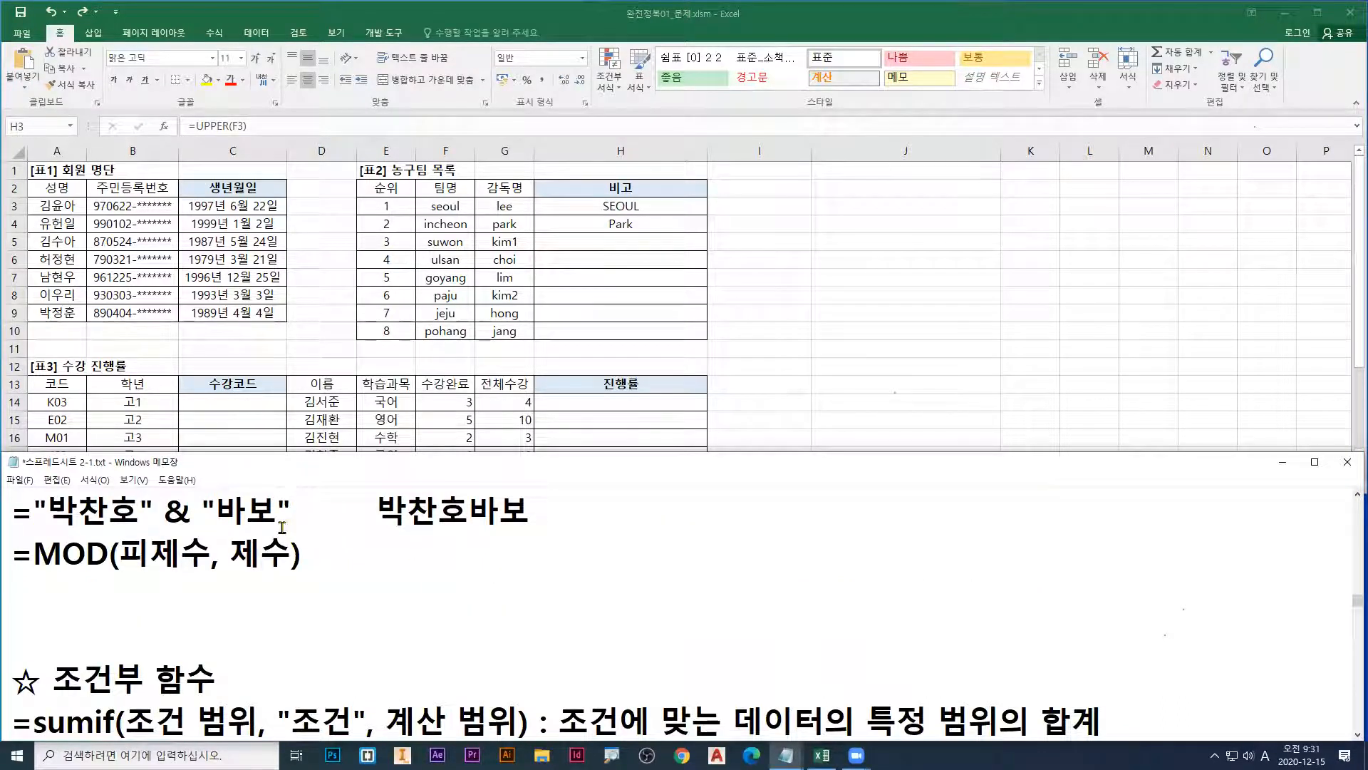
scroll(282, 527, up, 1)
drag(52, 531, 919, 528)
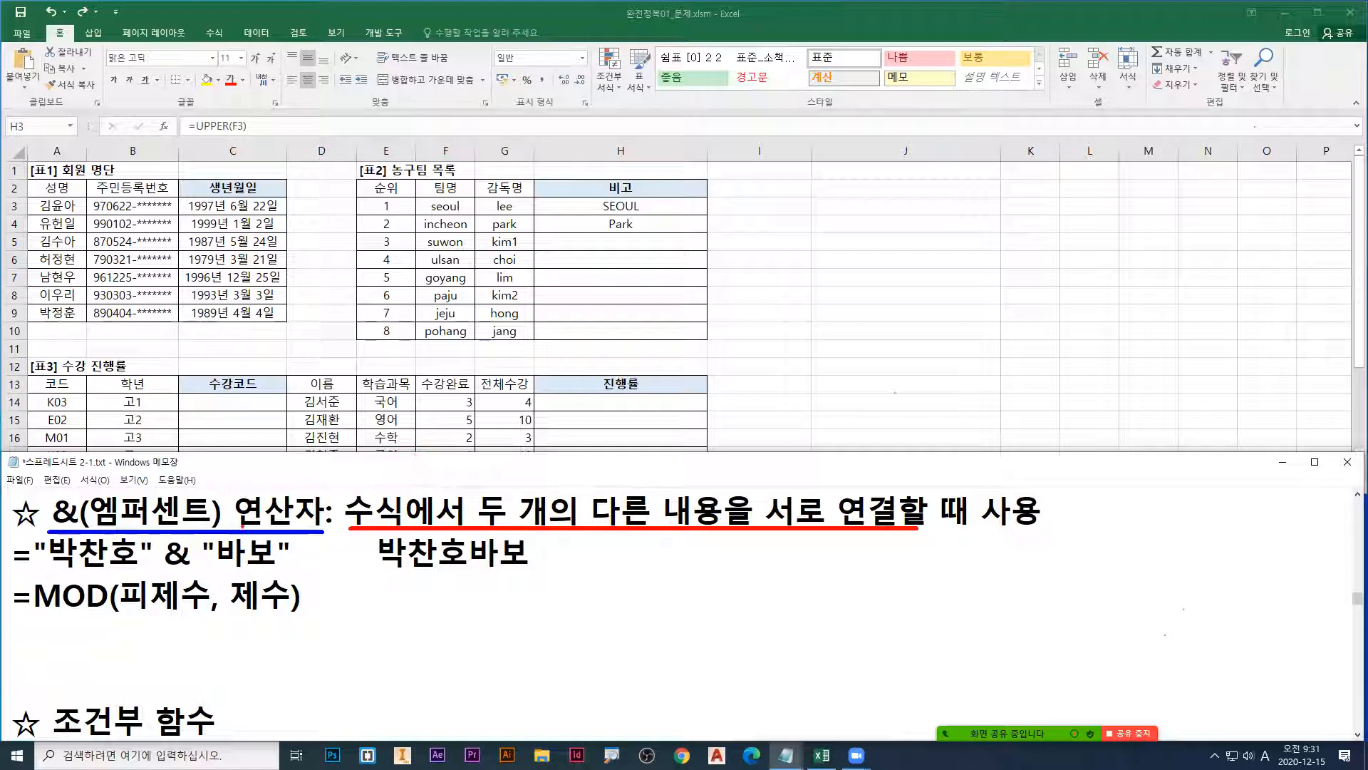
drag(39, 570, 152, 570)
key(g)
drag(163, 569, 276, 571)
key(o)
drag(379, 569, 530, 570)
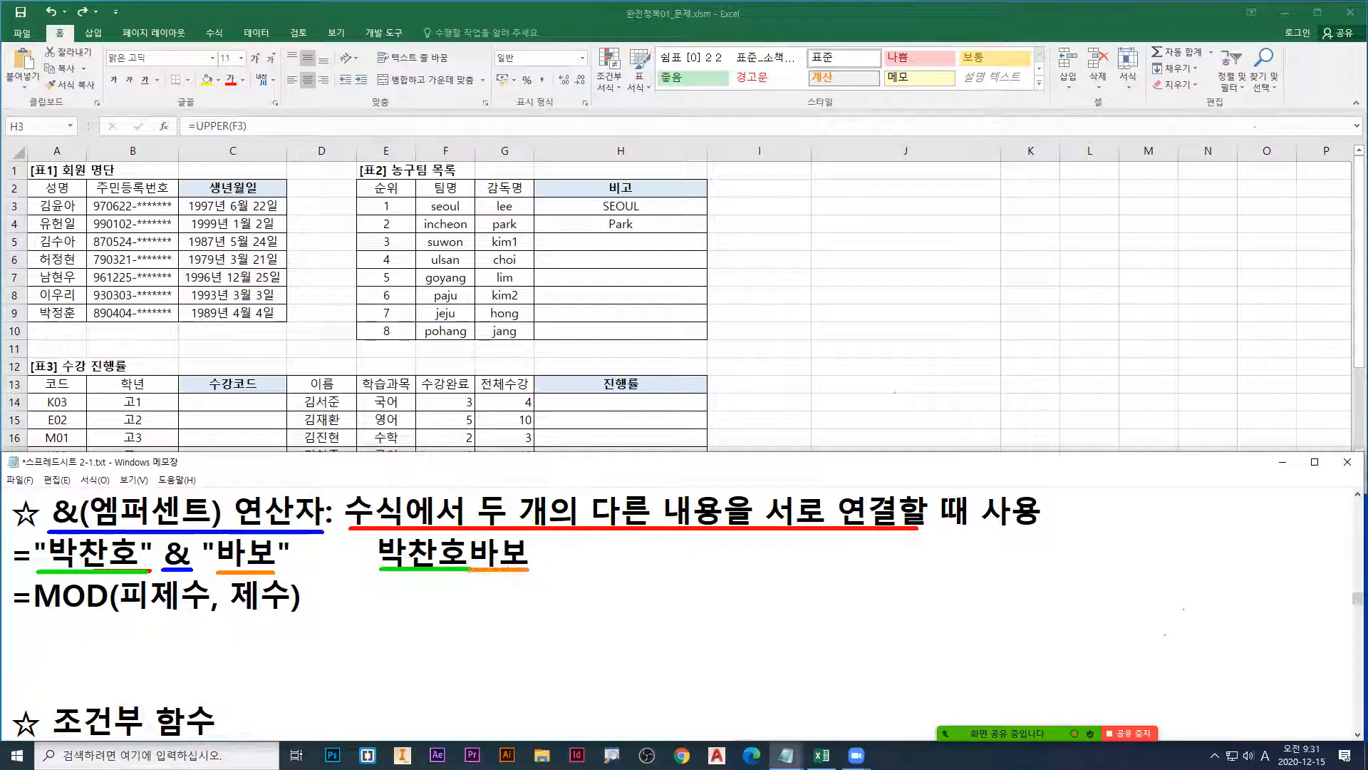
key(Escape)
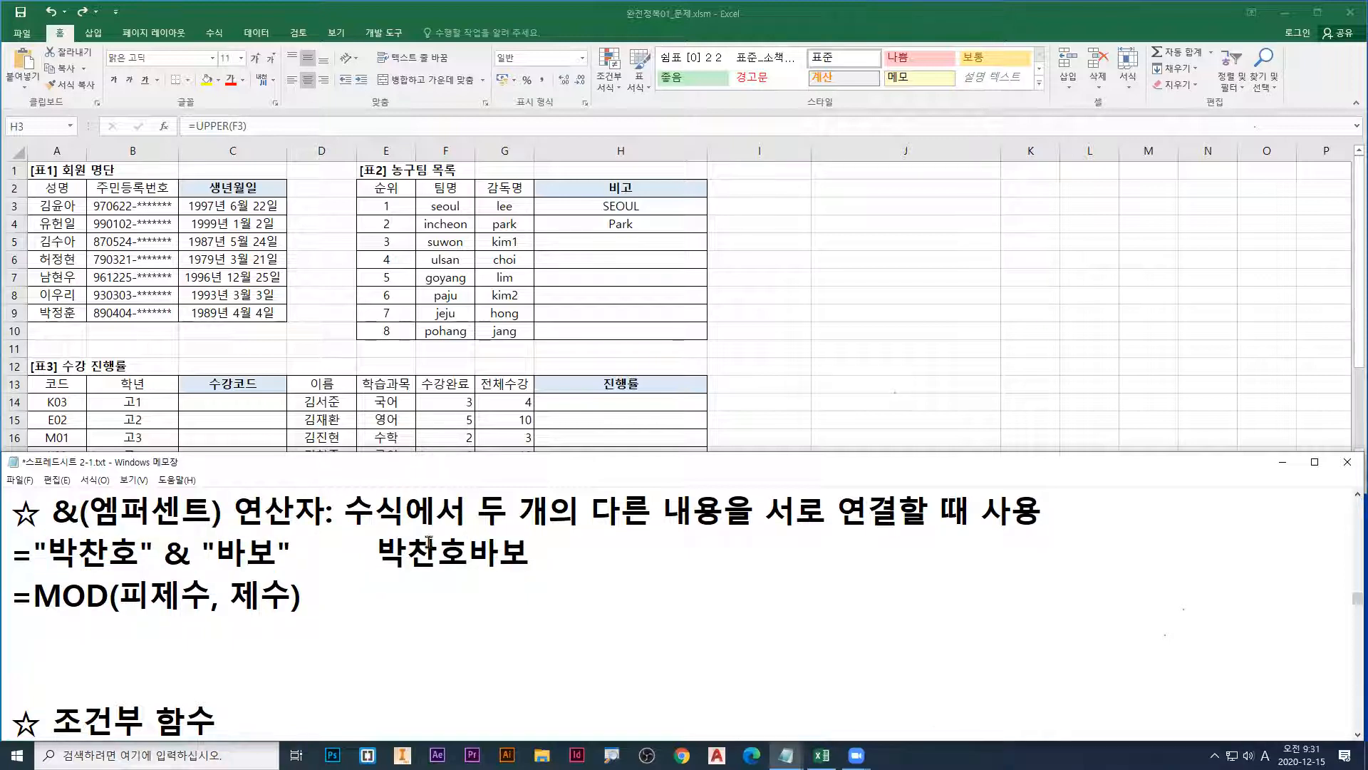
Step: Return to Excel and replace the formula in H3 with =F3 & G3 to join team and coach names
click(612, 216)
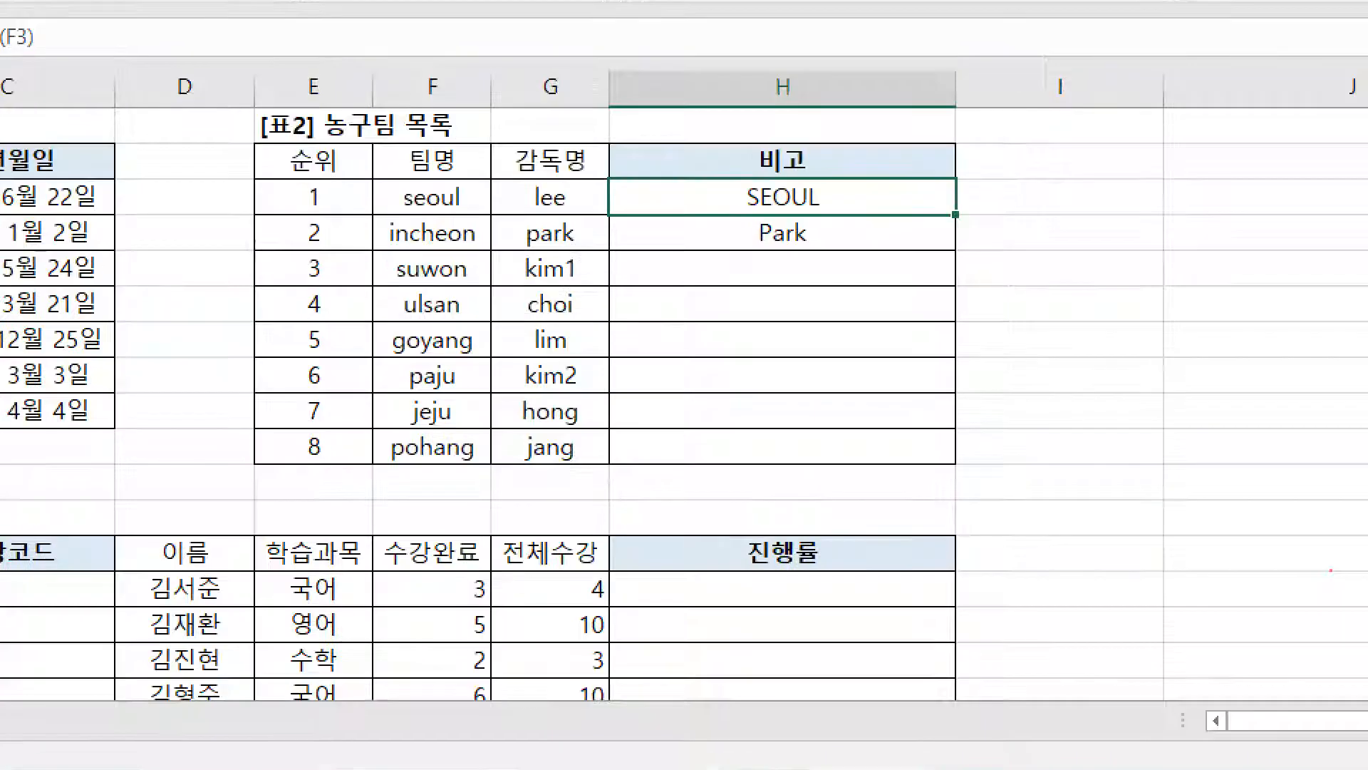
drag(399, 213, 567, 213)
mouse_move(456, 187)
mouse_down()
mouse_move(516, 151)
mouse_move(529, 179)
mouse_up()
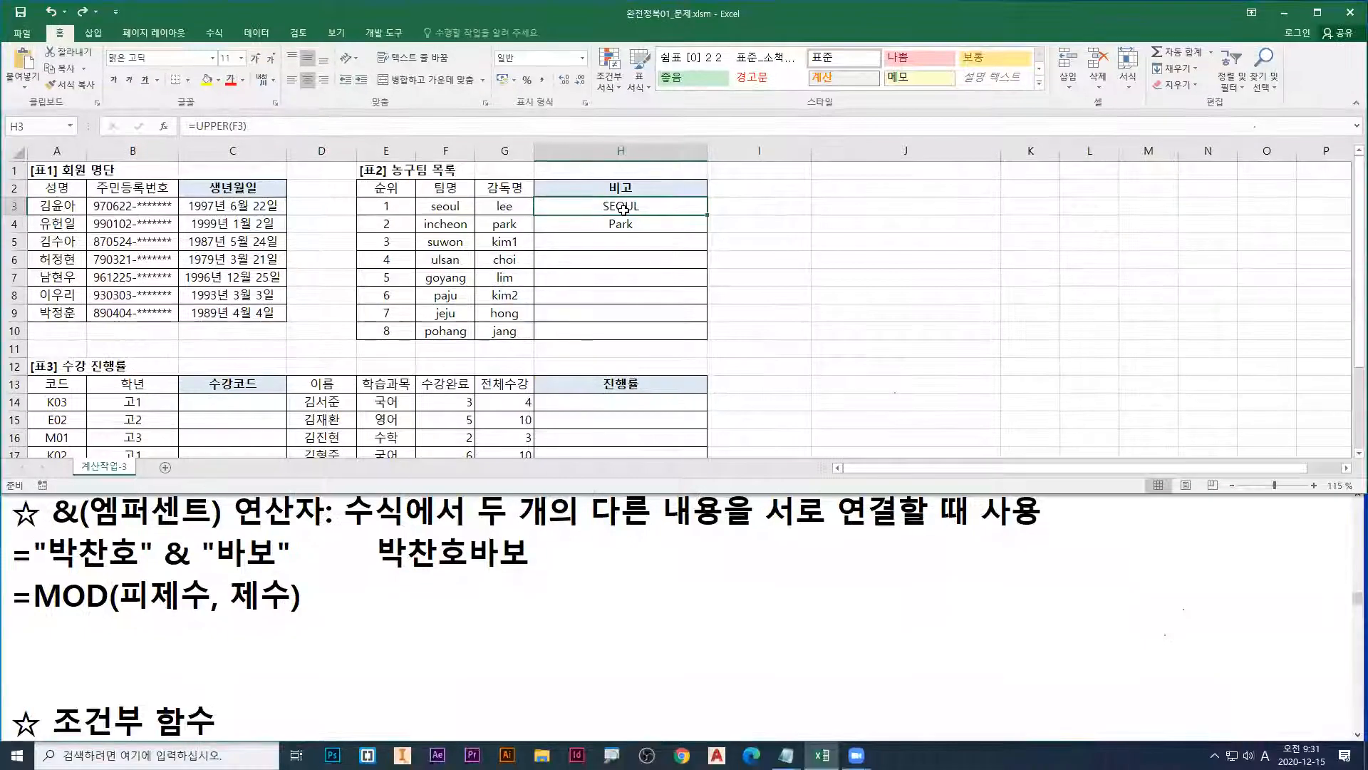
text(=)
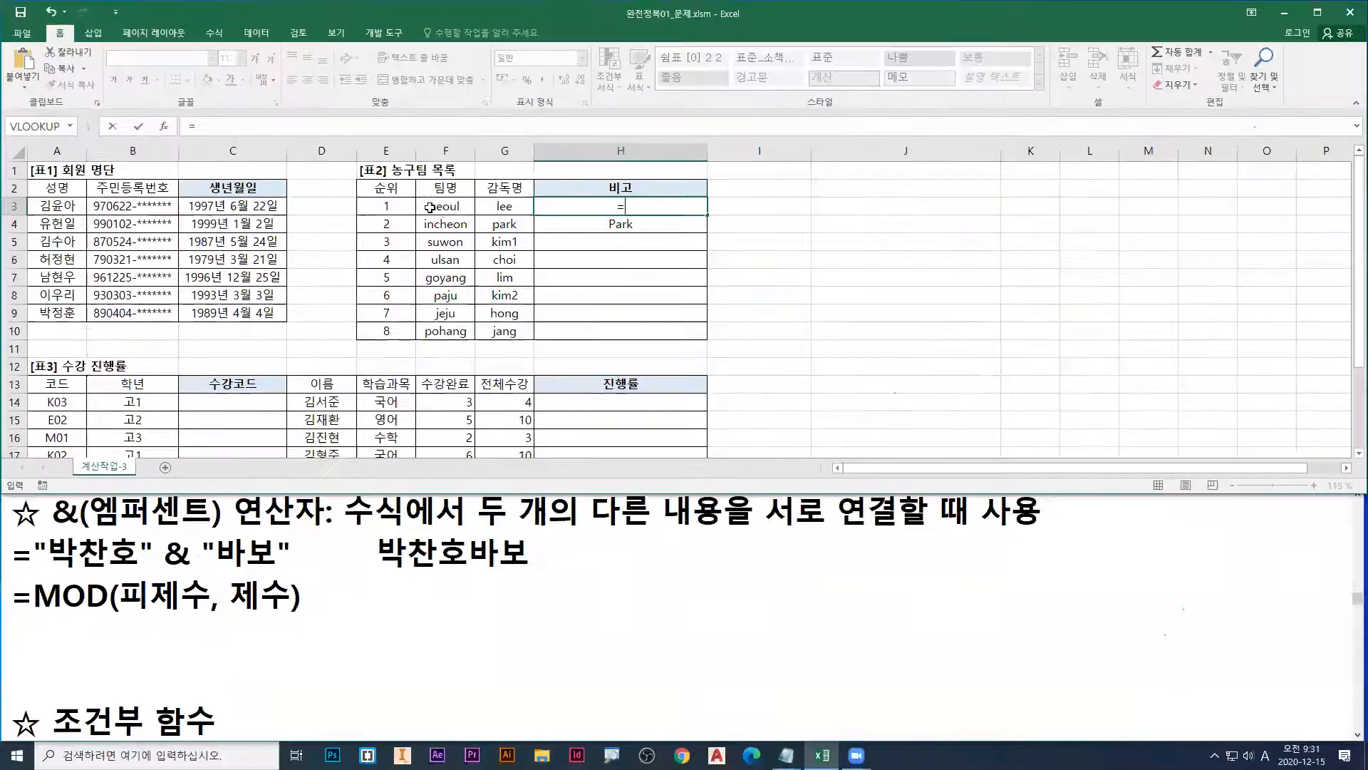
click(430, 207)
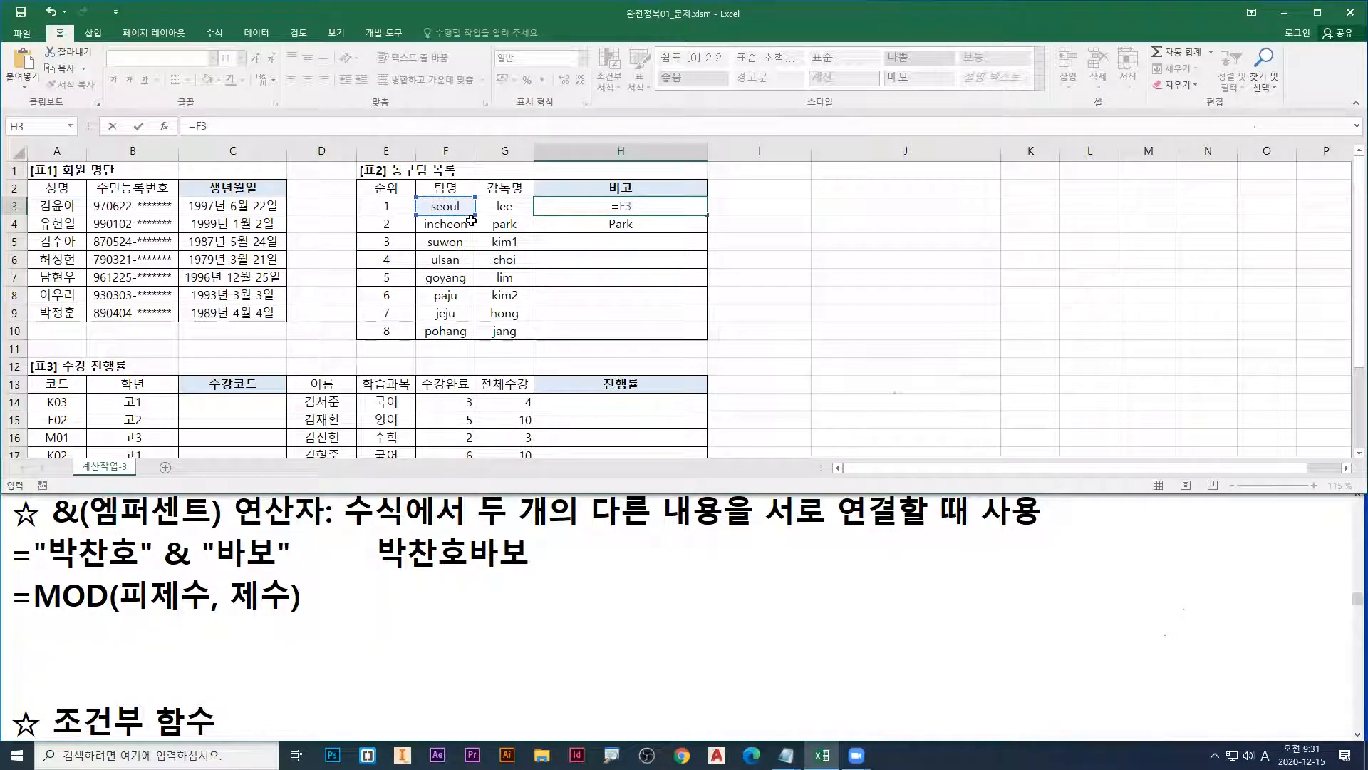
text(&)
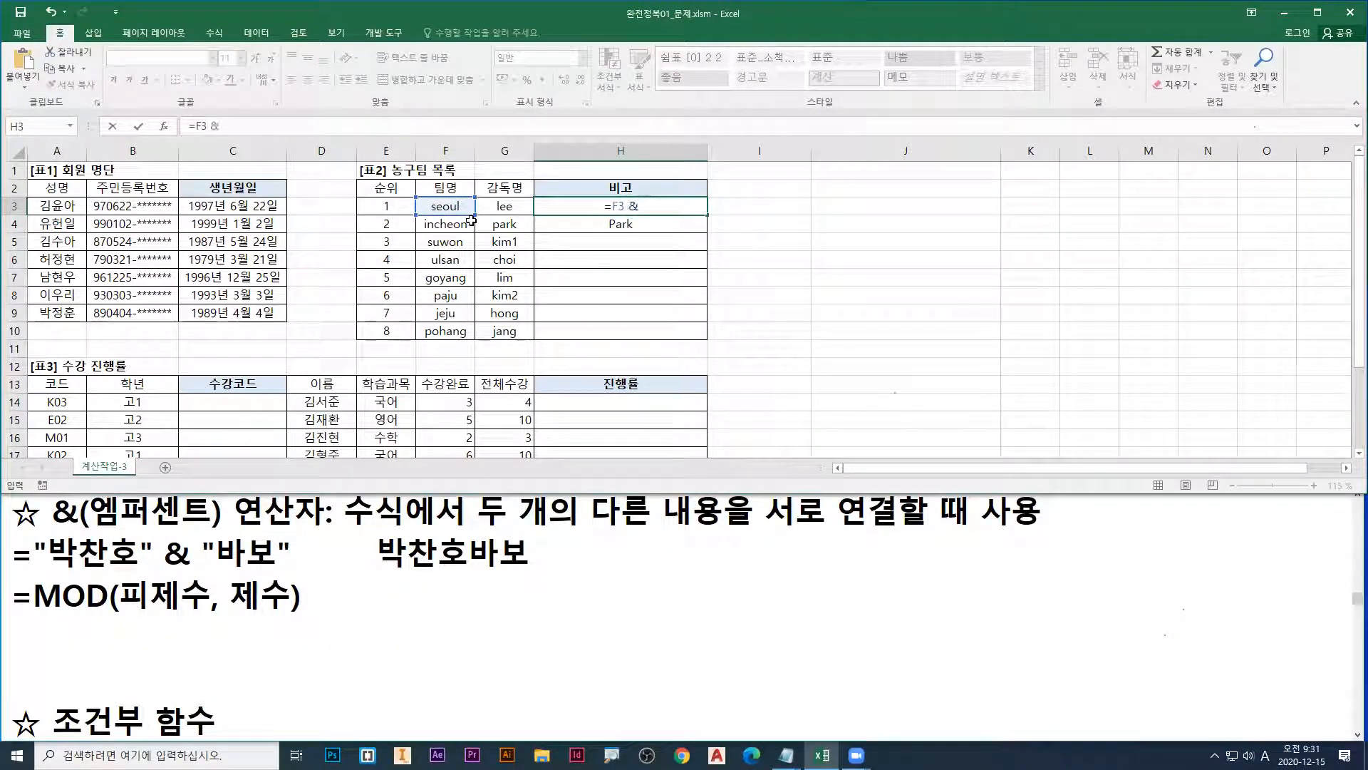
click(509, 206)
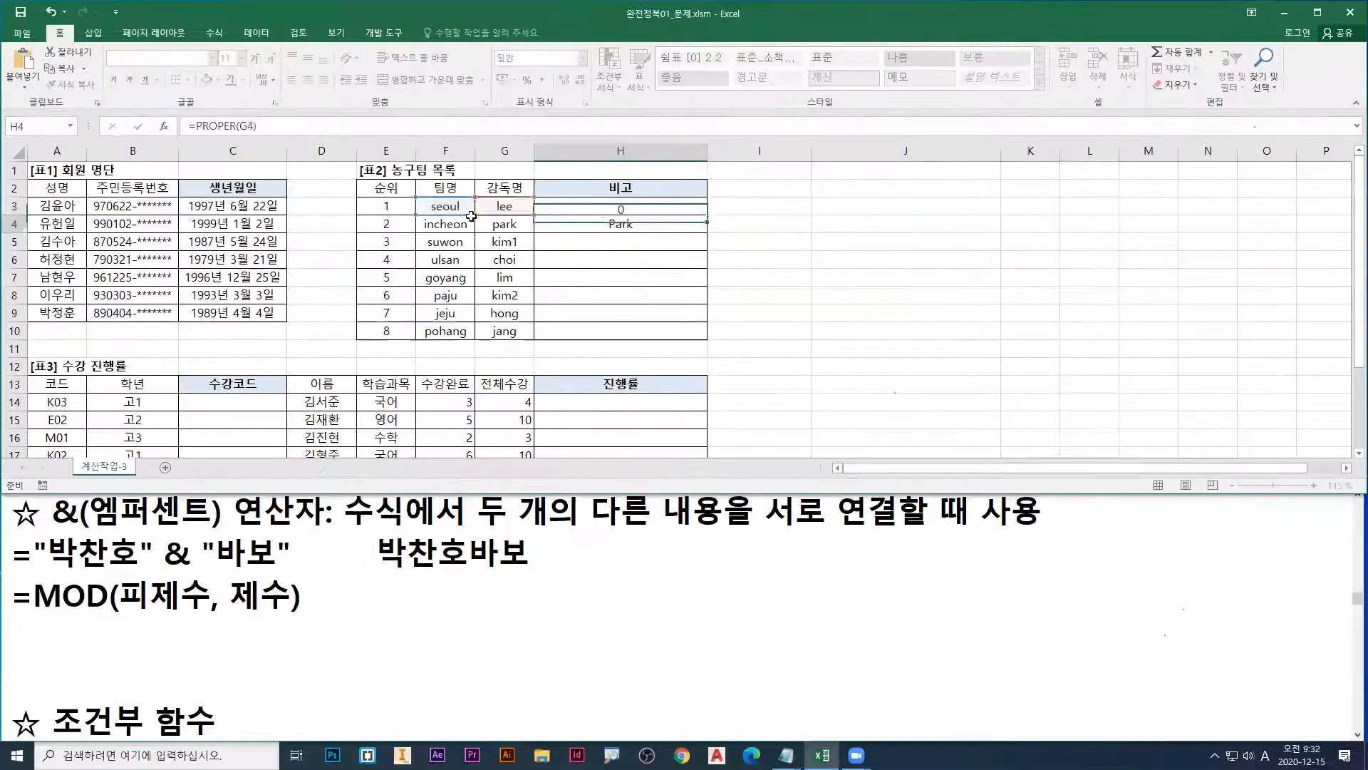
key(Return)
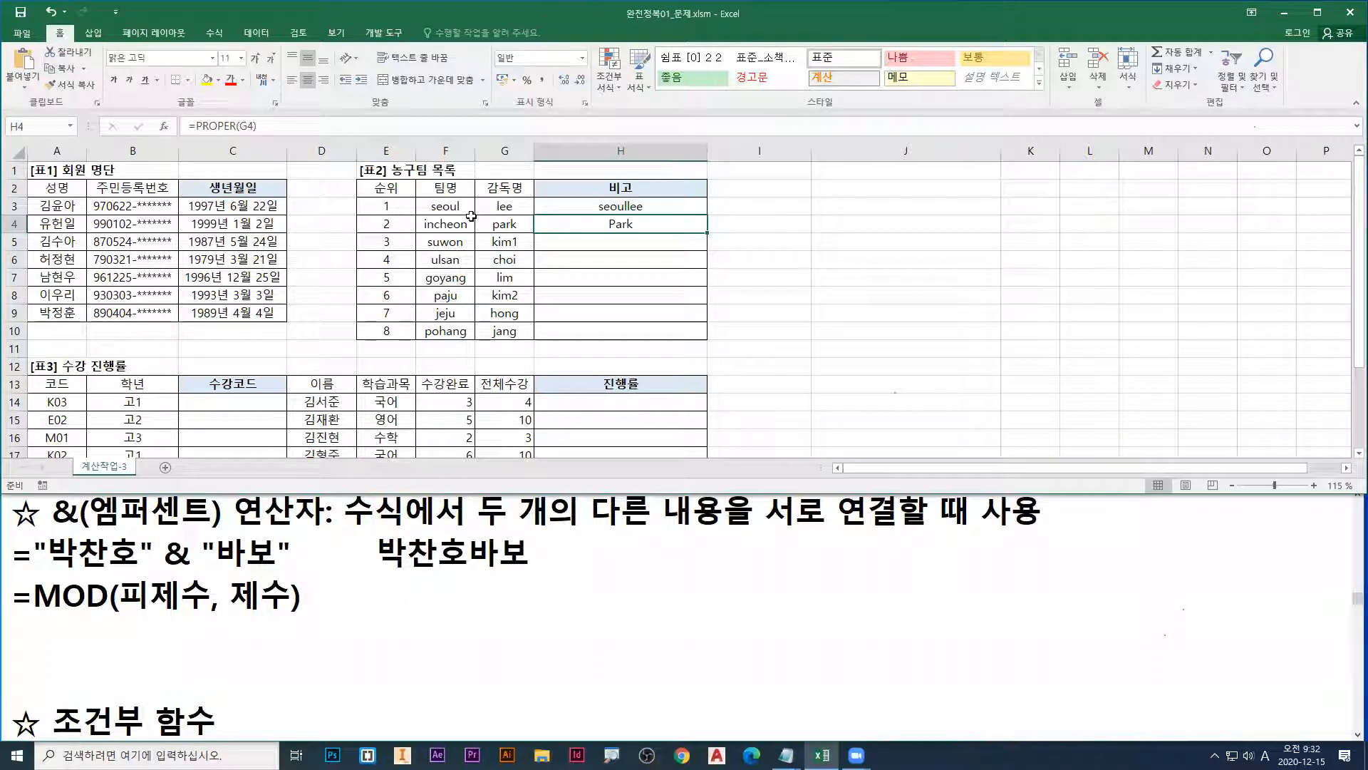
Step: Clear H3:H5 of the 비고 column in [표2] and enter =UPPER(F3) in H3
drag(609, 206, 612, 245)
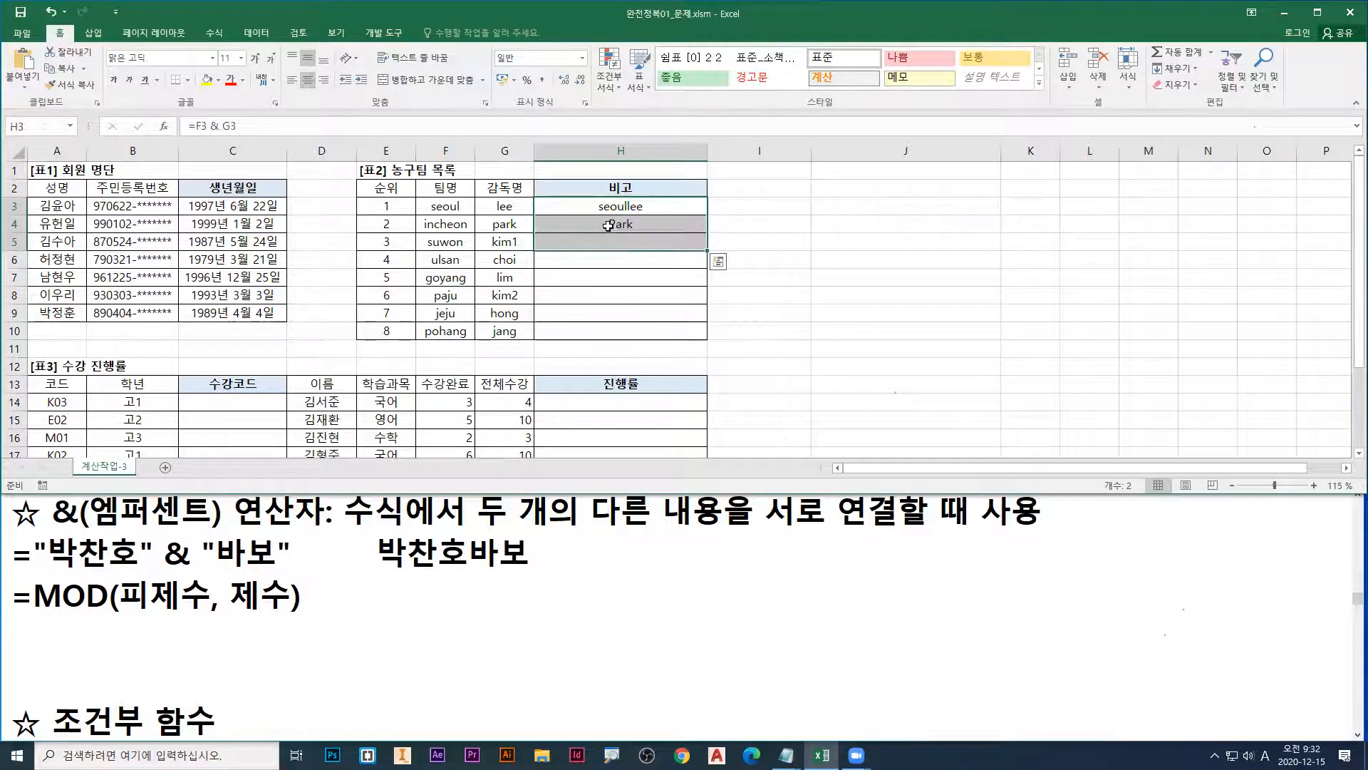
key(Delete)
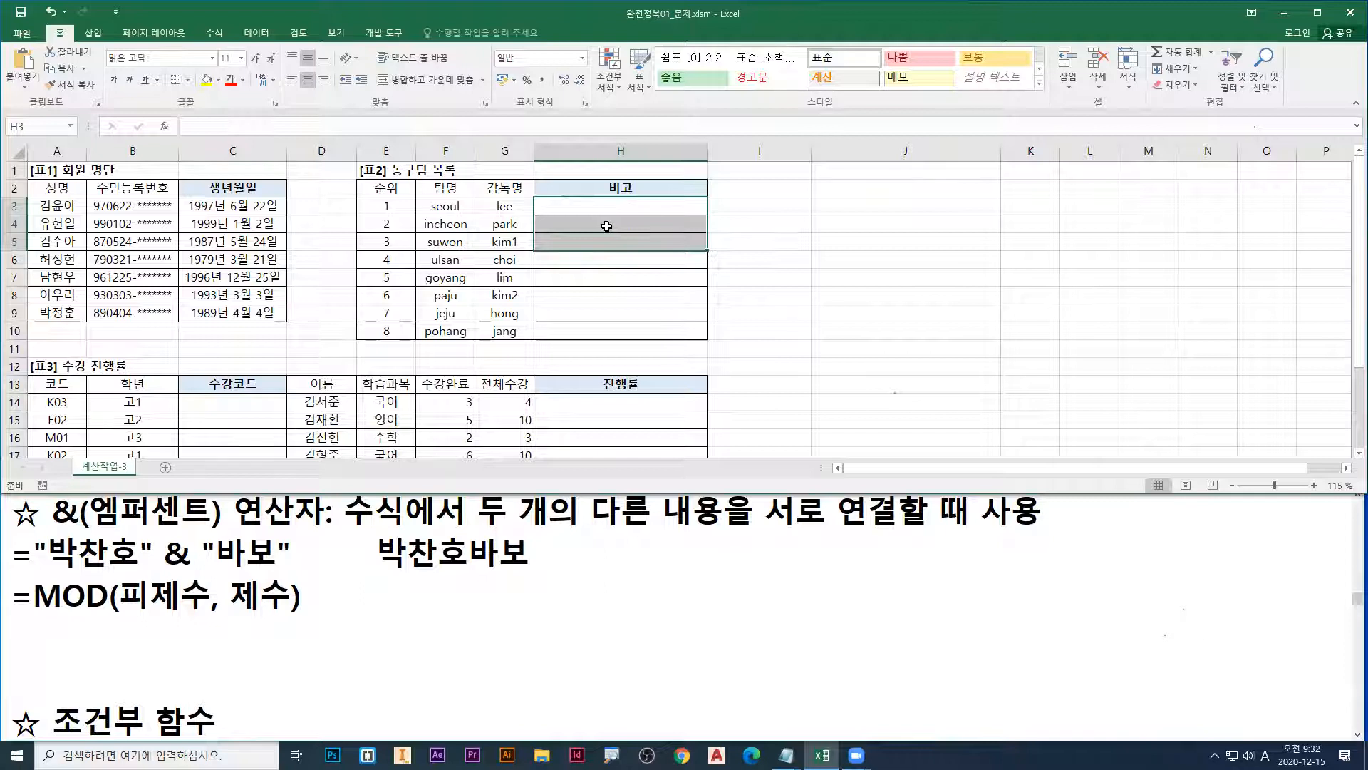
click(575, 210)
text(=)
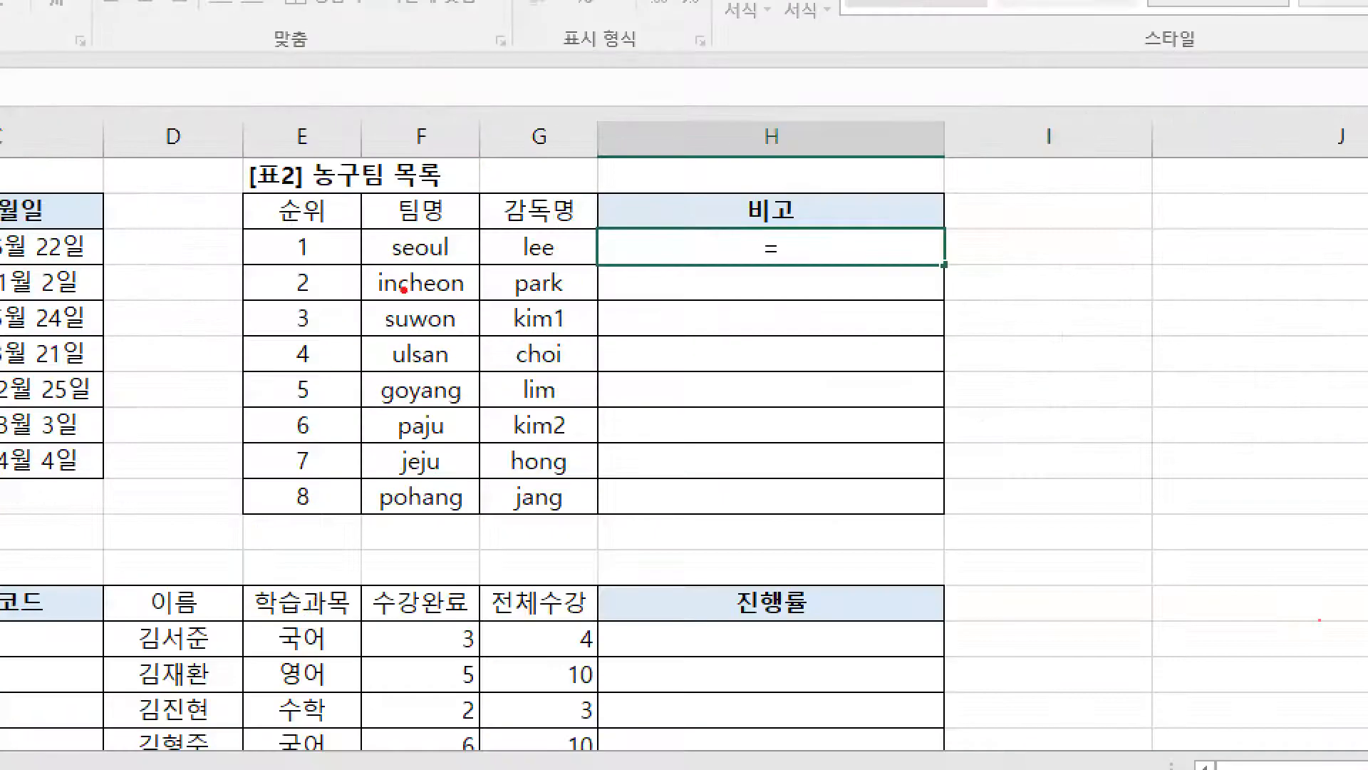
drag(391, 269, 458, 271)
mouse_move(433, 224)
mouse_down()
mouse_move(382, 256)
mouse_move(396, 269)
mouse_up()
drag(787, 260, 799, 296)
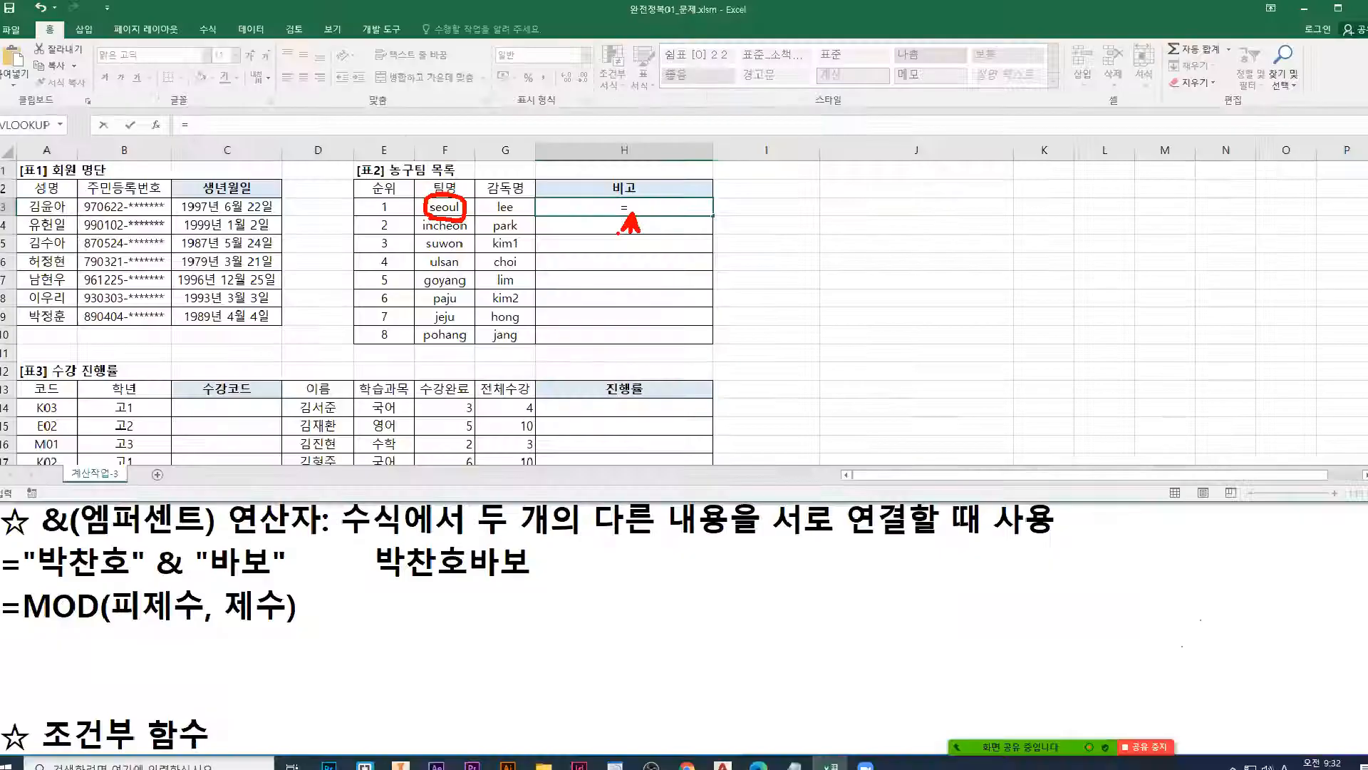
text(upp)
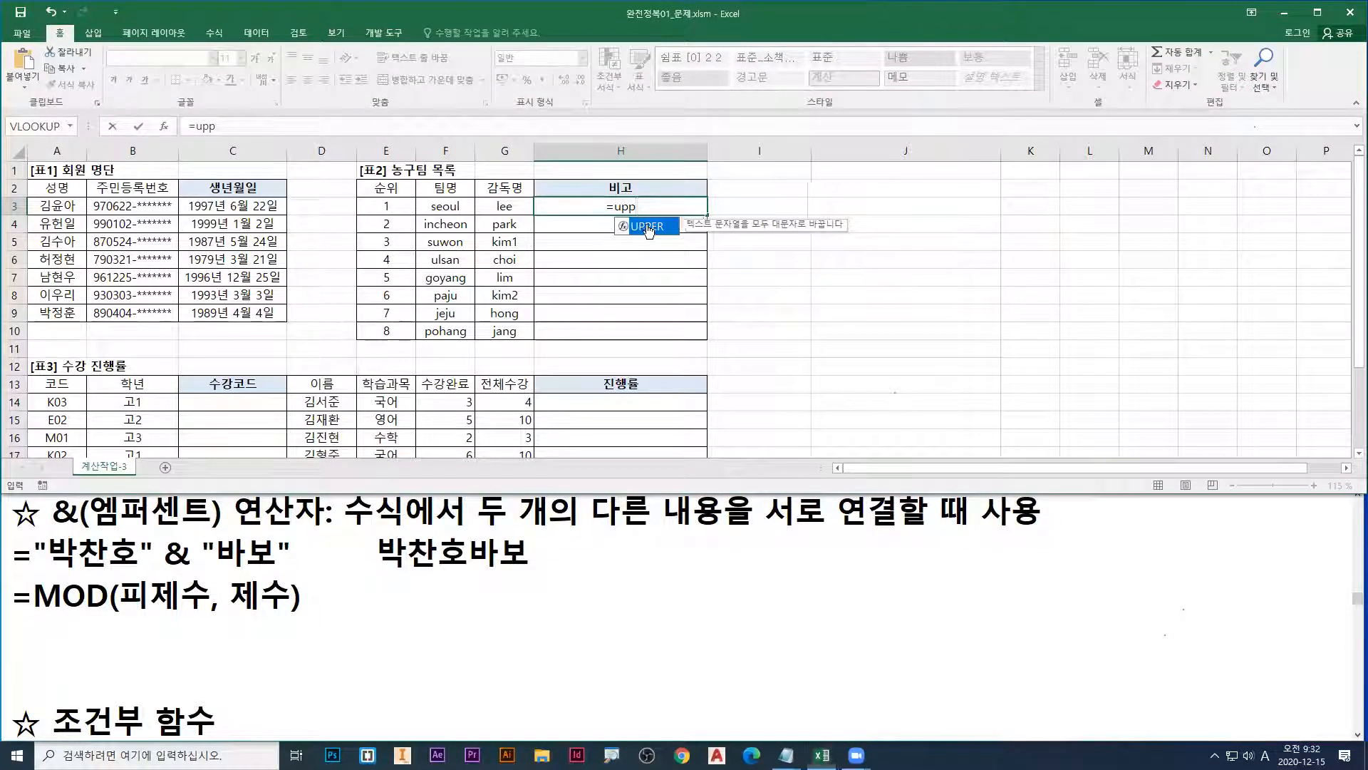
double_click(647, 226)
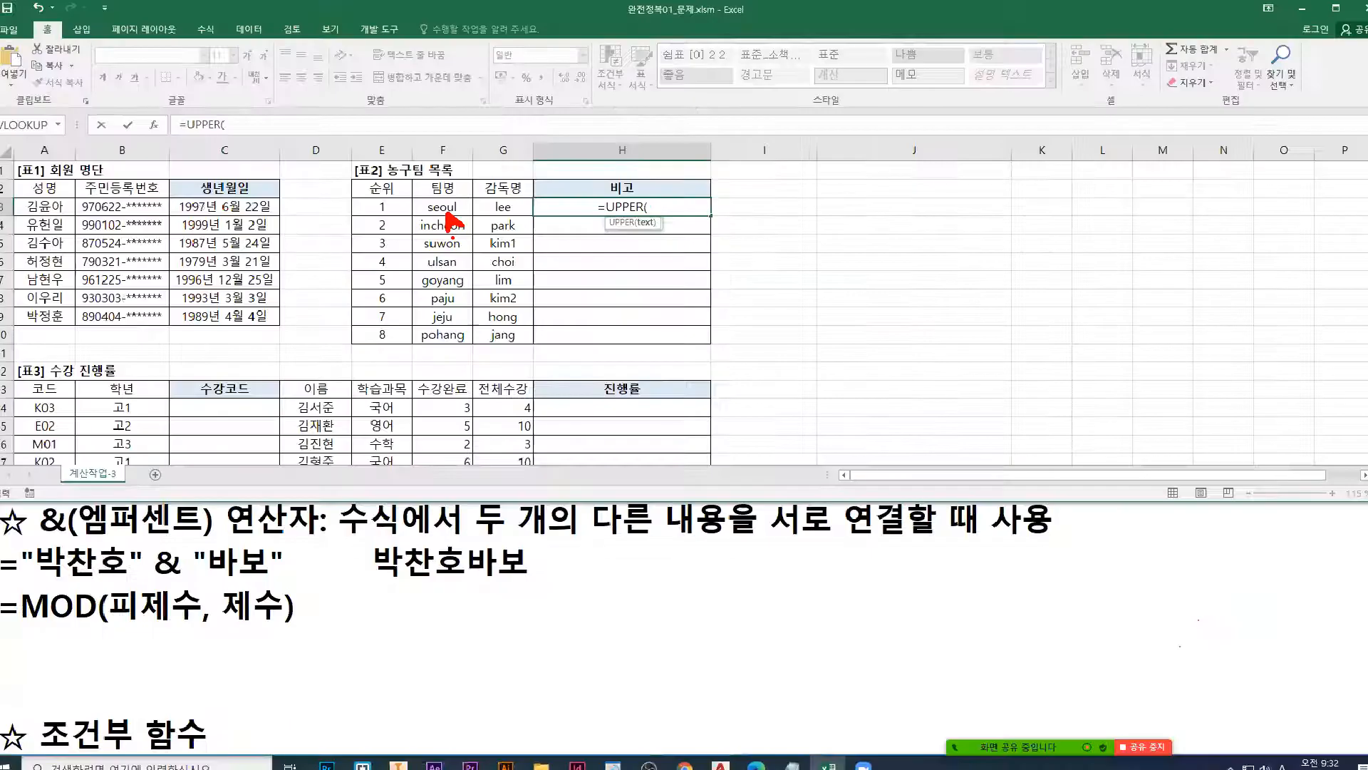
click(441, 207)
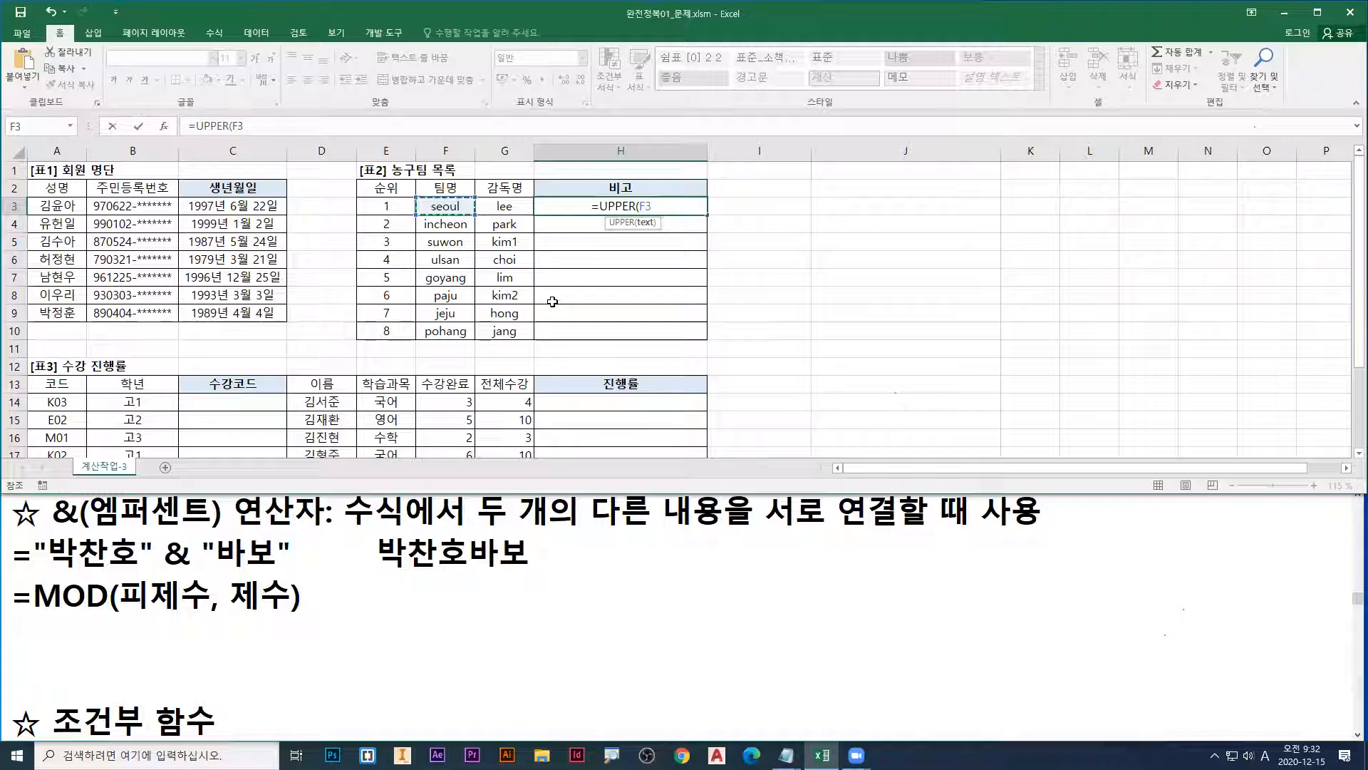
key(Return)
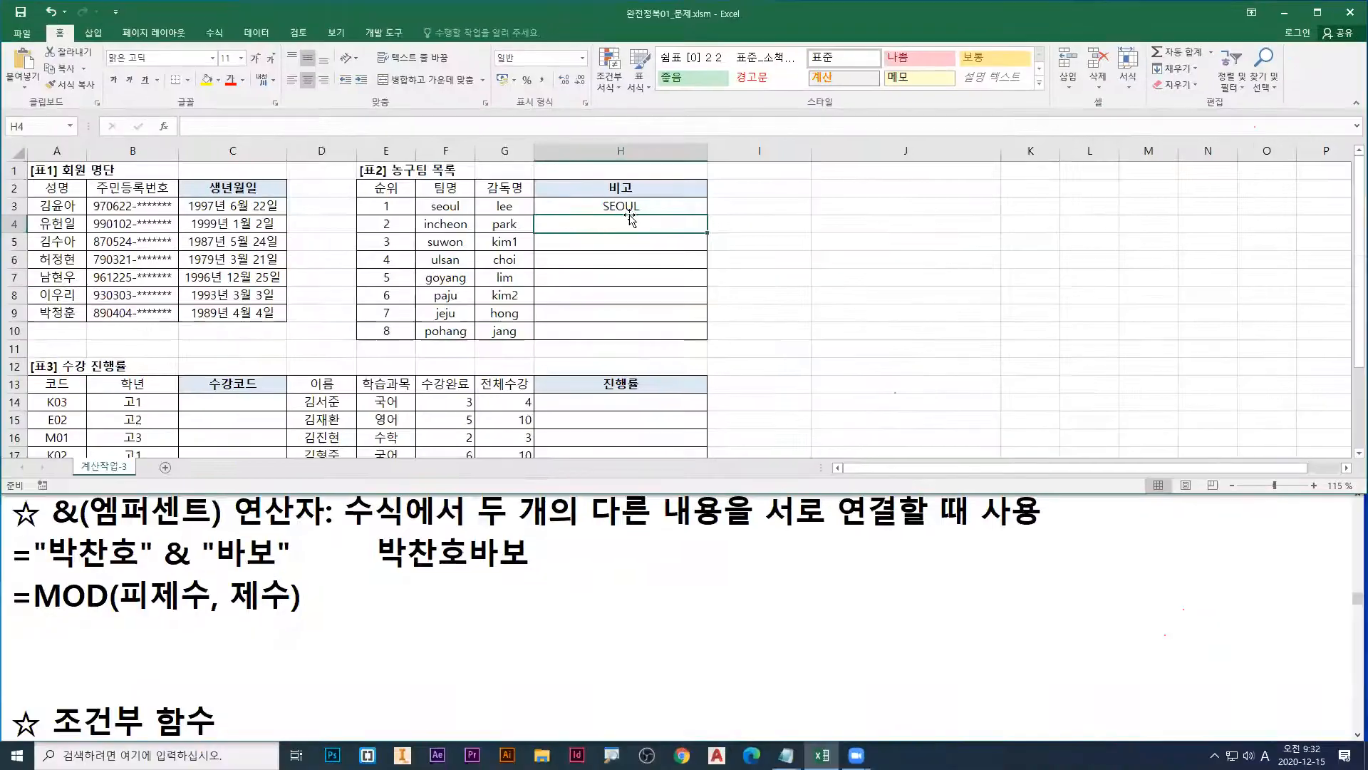
double_click(712, 217)
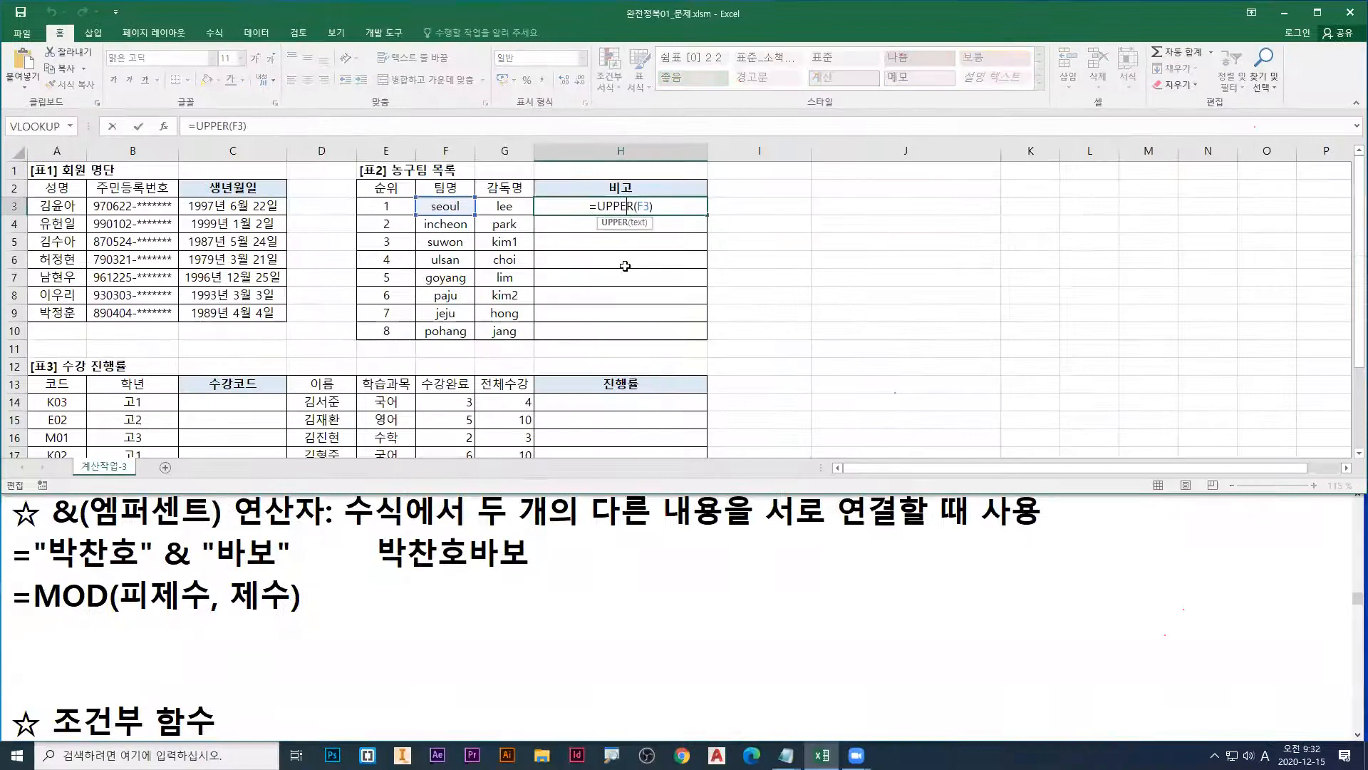
key(End)
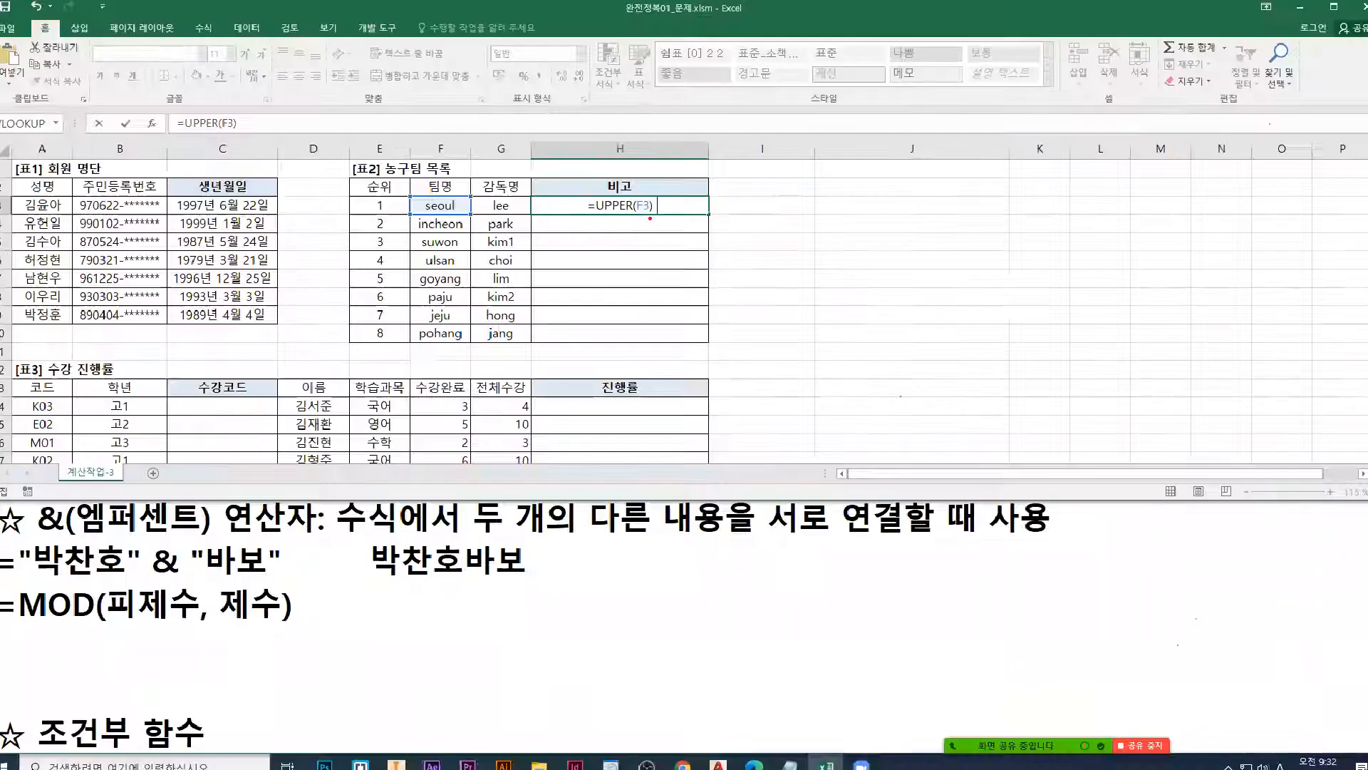
key(ctrl+Return)
mouse_move(648, 178)
mouse_down()
mouse_move(655, 218)
mouse_move(691, 212)
mouse_move(698, 195)
mouse_move(745, 208)
mouse_move(759, 181)
mouse_move(744, 221)
mouse_up()
key(b)
key(r)
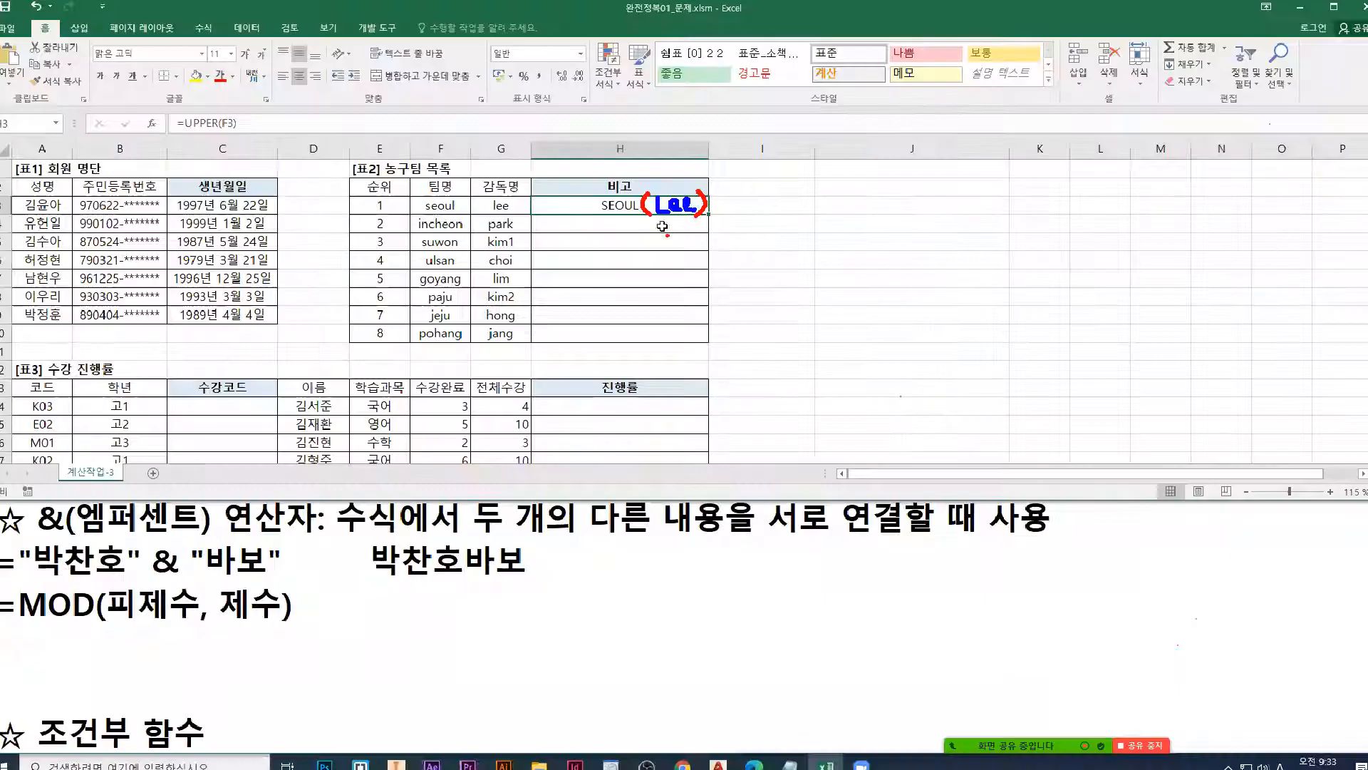
key(Escape)
Step: Try to append an unquoted opening parenthesis directly after UPPER(F3) in the H3 formula
double_click(703, 199)
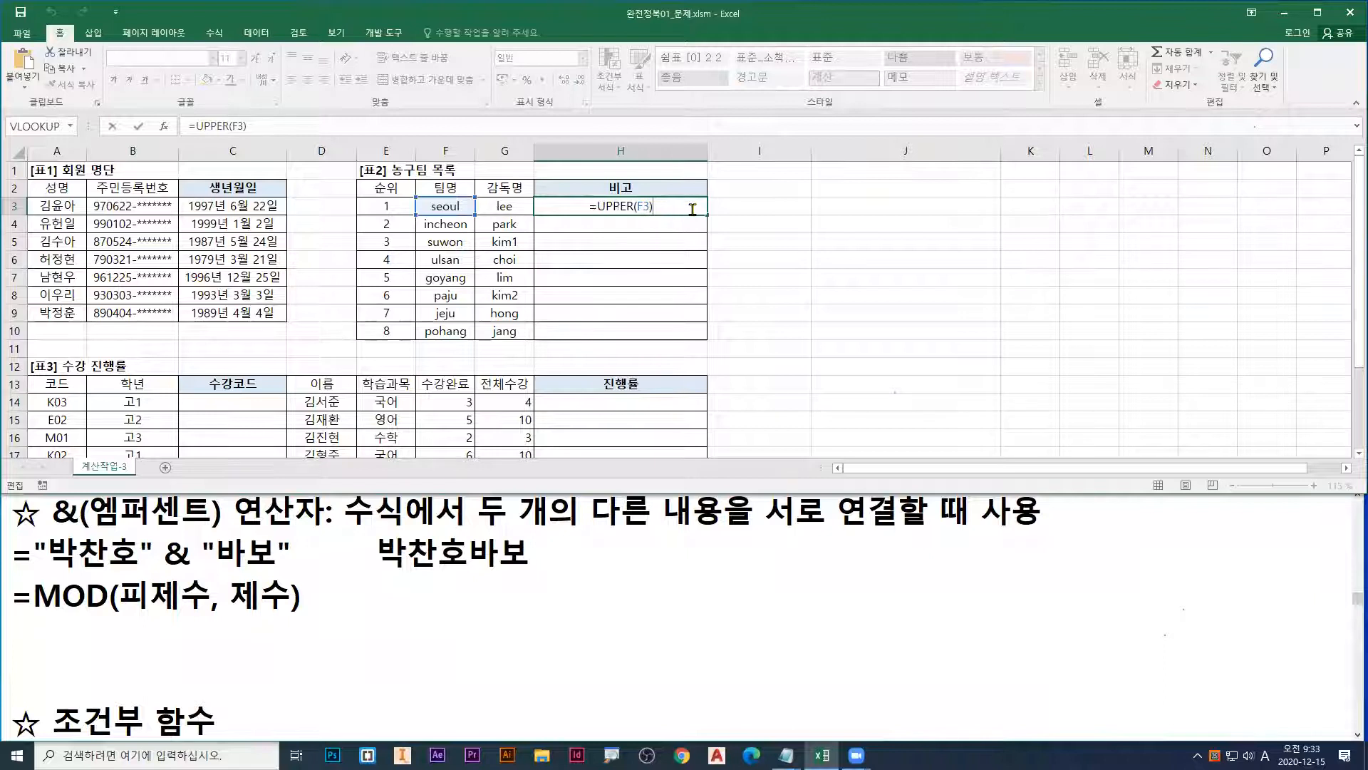
text(()
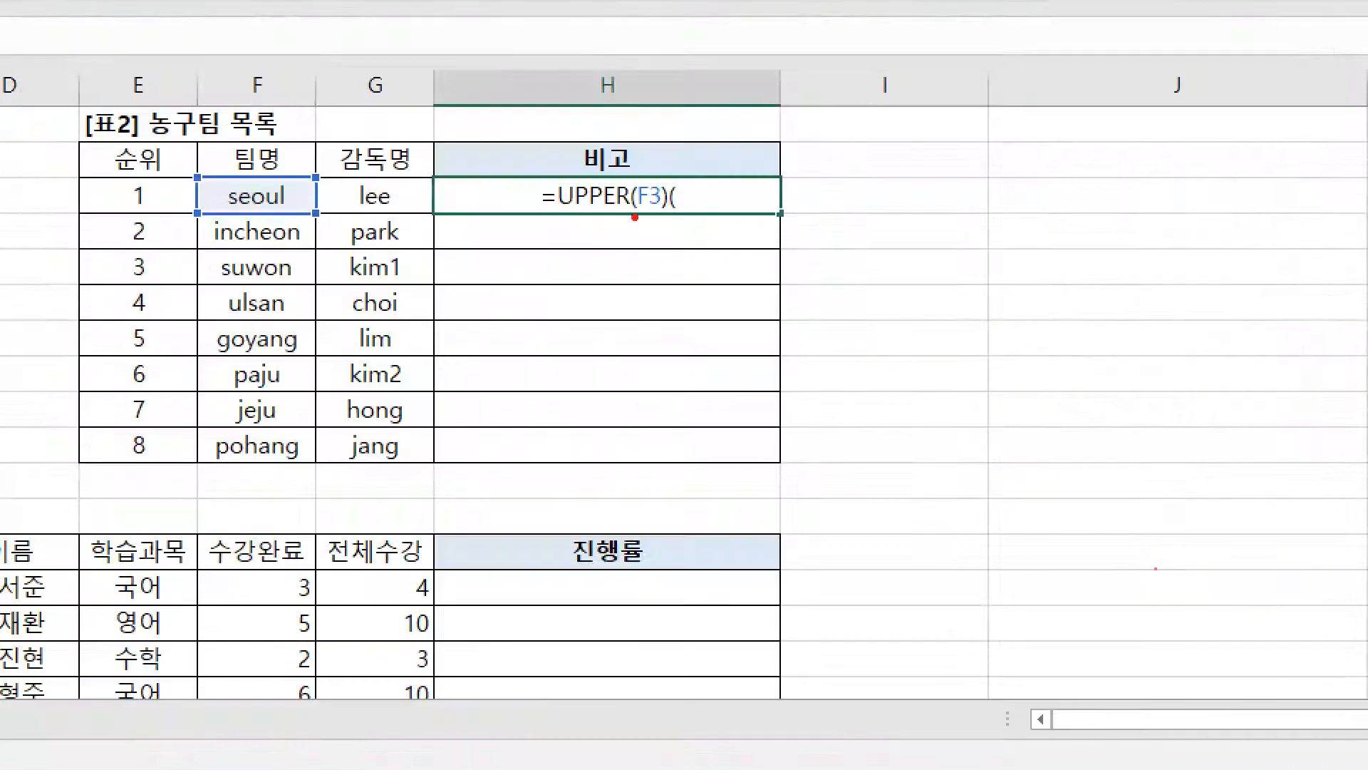
key(Return)
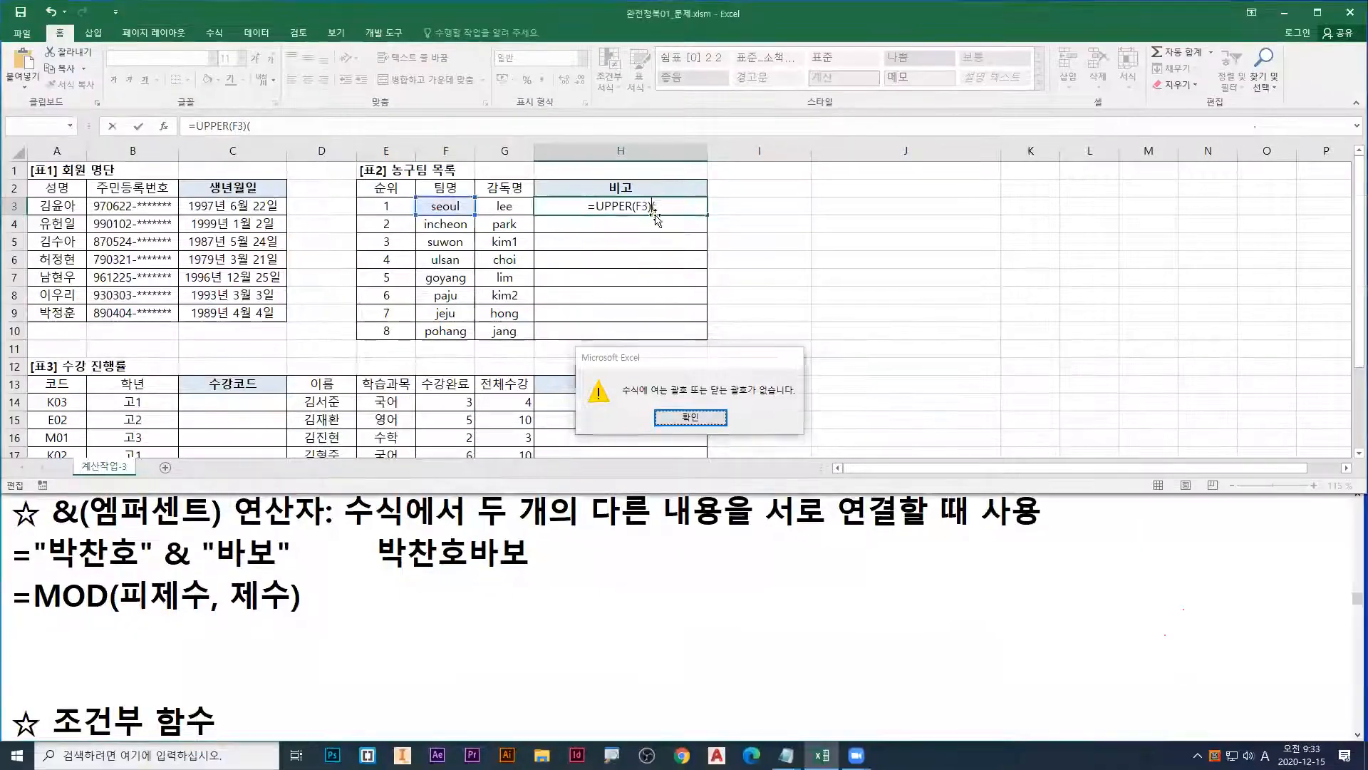
key(Return)
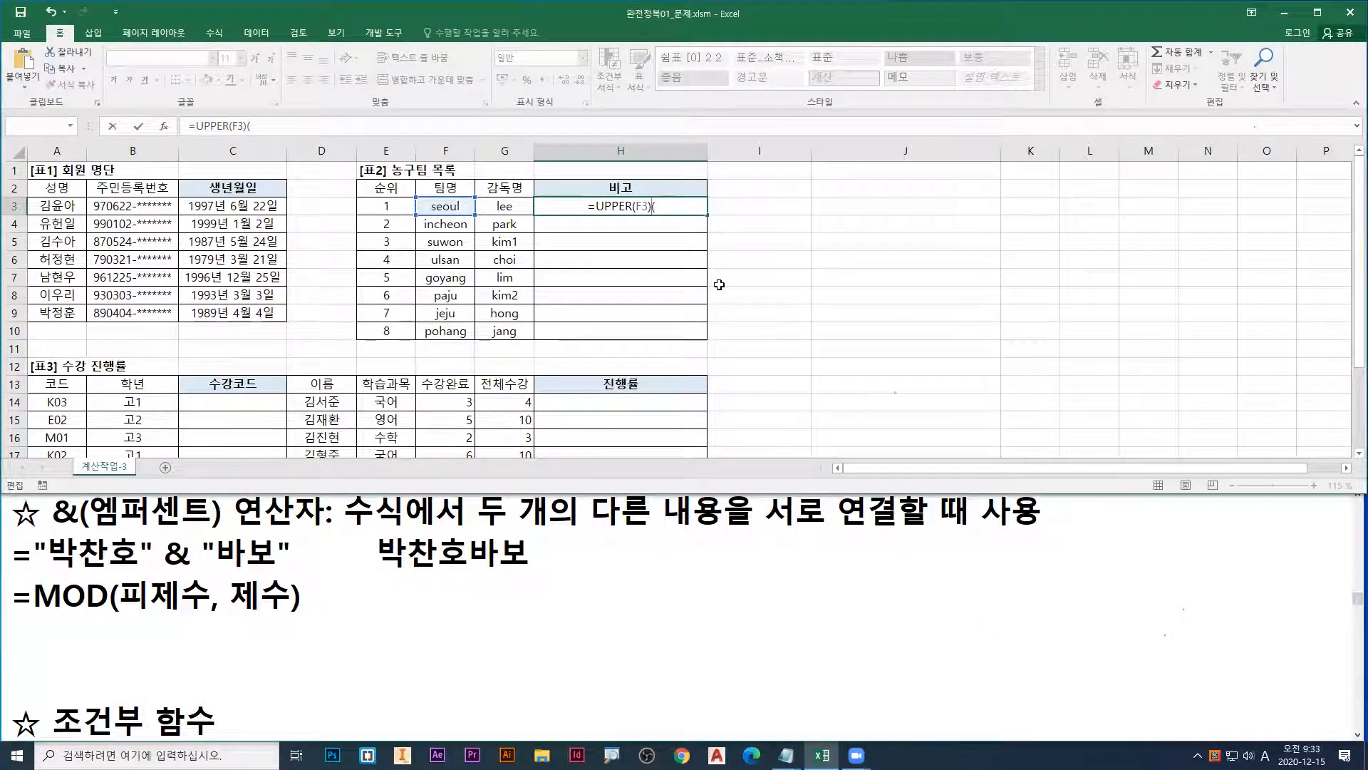
Step: Enclose the opening parenthesis in H3's formula in double quotes and try to enter =UPPER(F3)"("
key(Left)
text(")
key(Right)
text(")
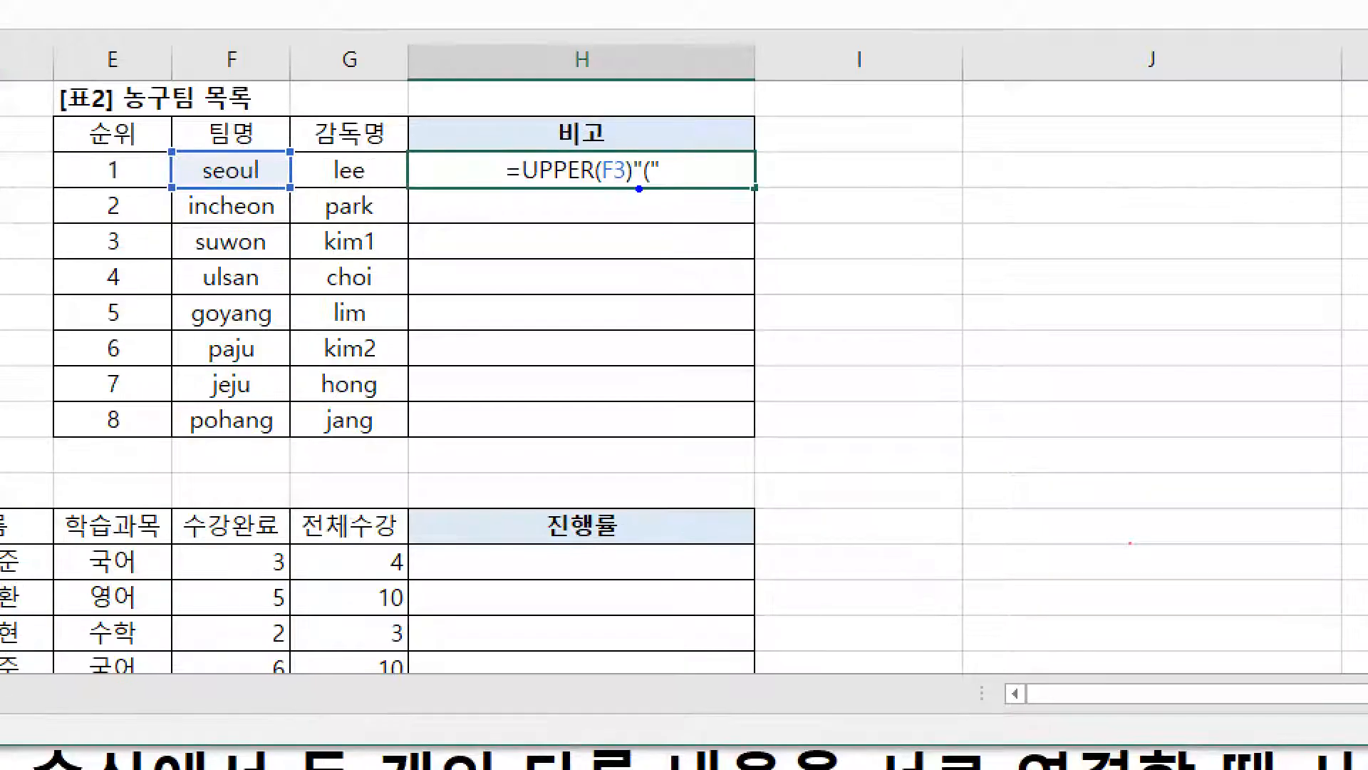
mouse_move(639, 189)
mouse_down()
mouse_move(657, 189)
mouse_move(519, 189)
mouse_up()
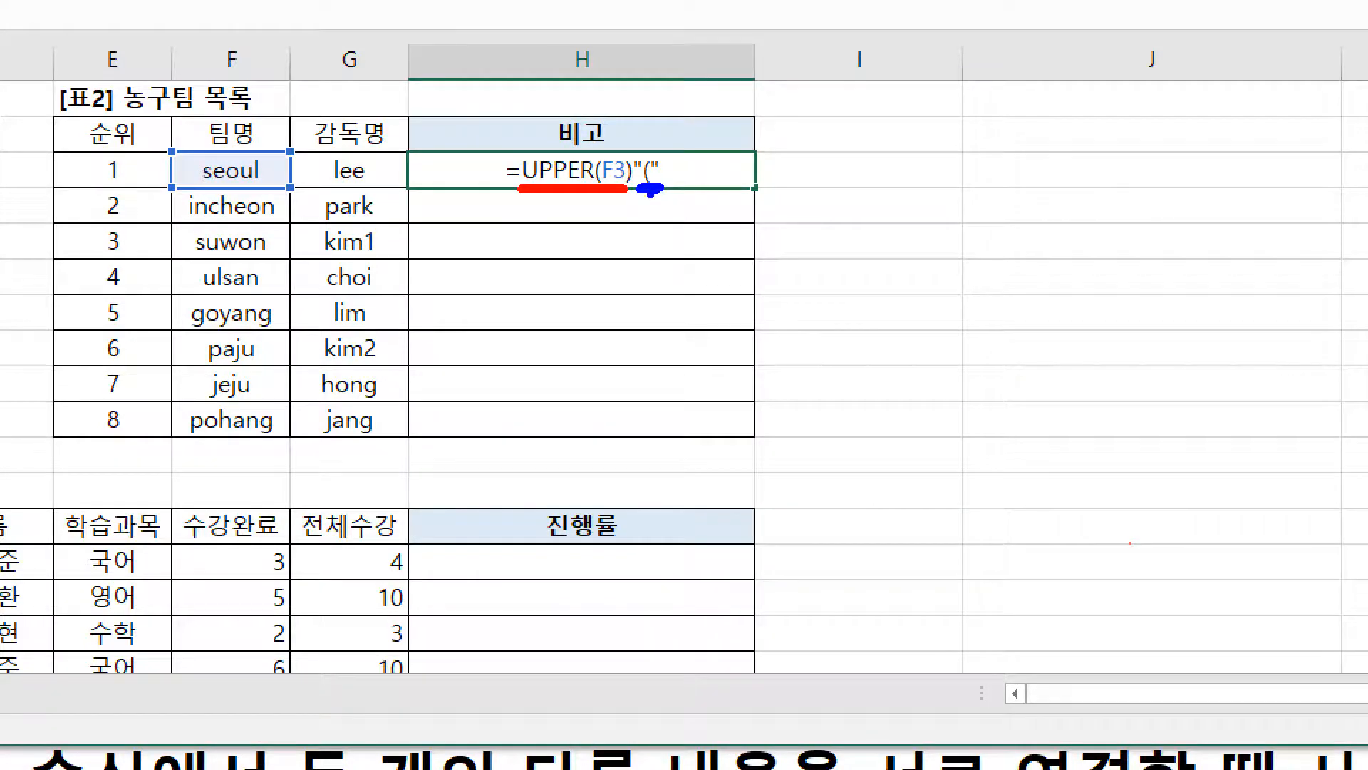
key(Return)
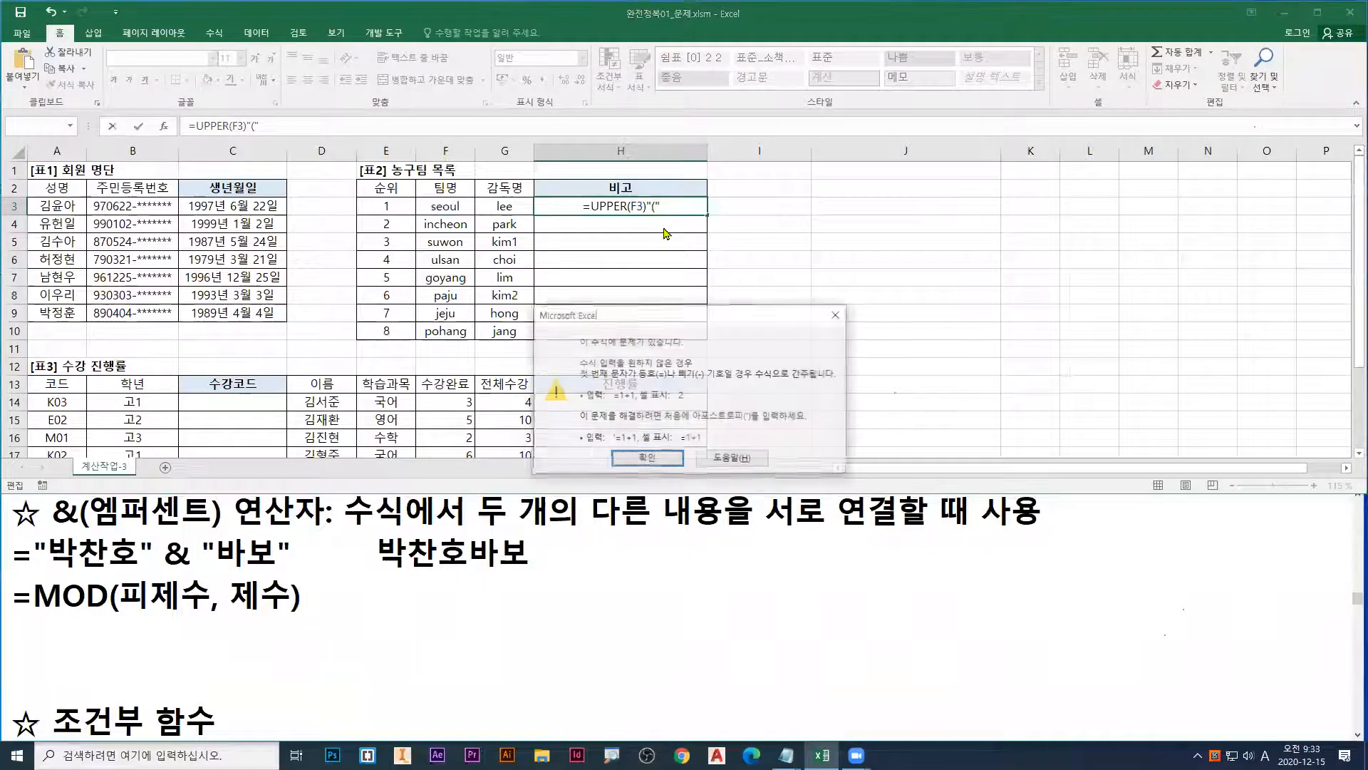
click(668, 460)
Step: Insert the & operator, with a space on each side, between UPPER(F3) and "(" in H3's formula
click(644, 205)
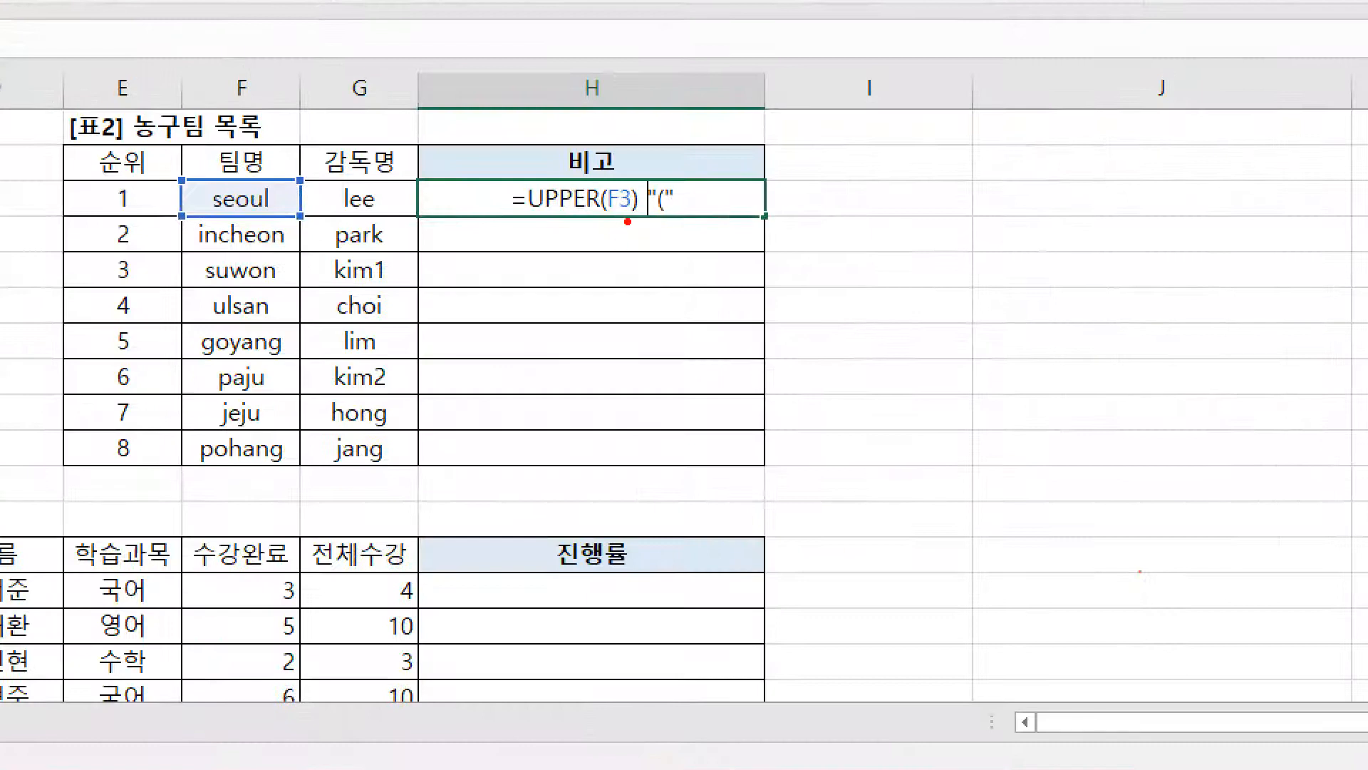
drag(627, 220, 530, 220)
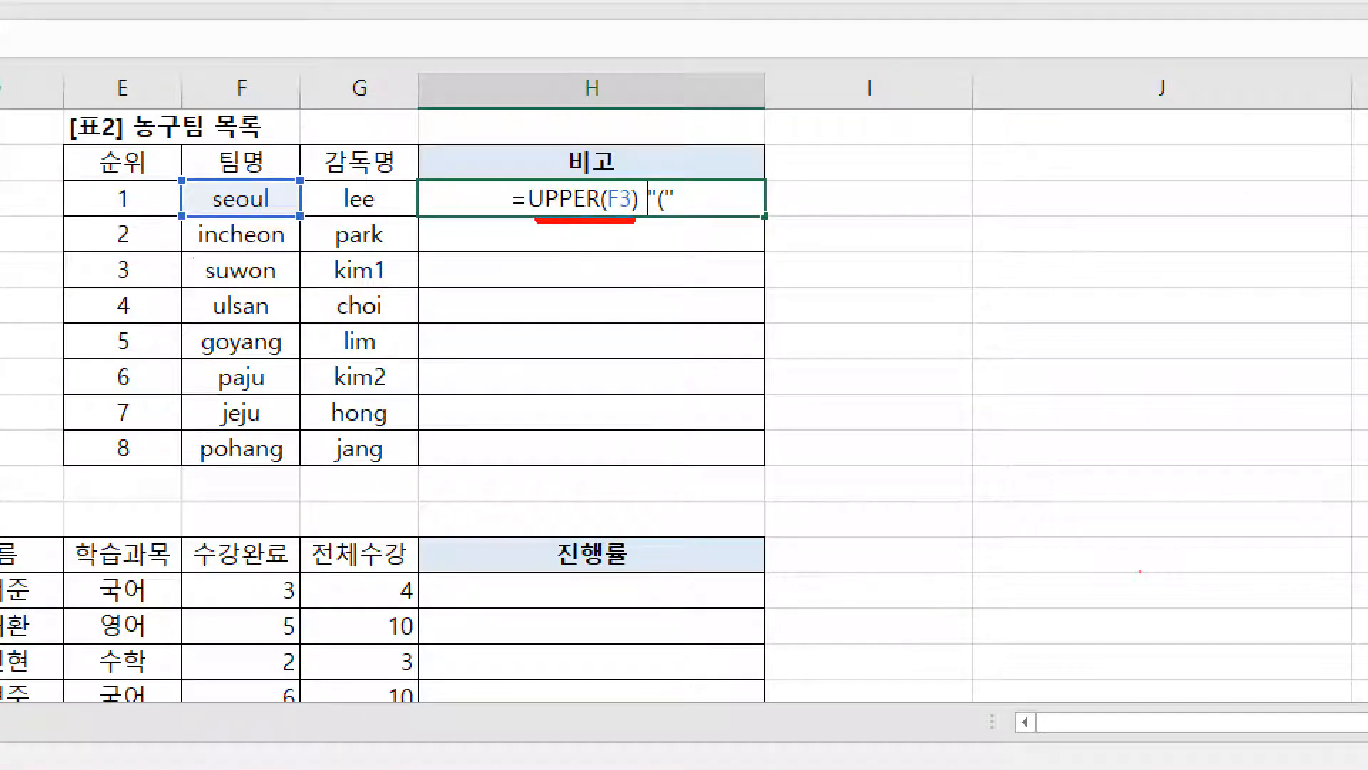
drag(652, 219, 670, 220)
key(g)
mouse_move(631, 163)
mouse_down()
mouse_move(641, 191)
mouse_move(663, 163)
mouse_up()
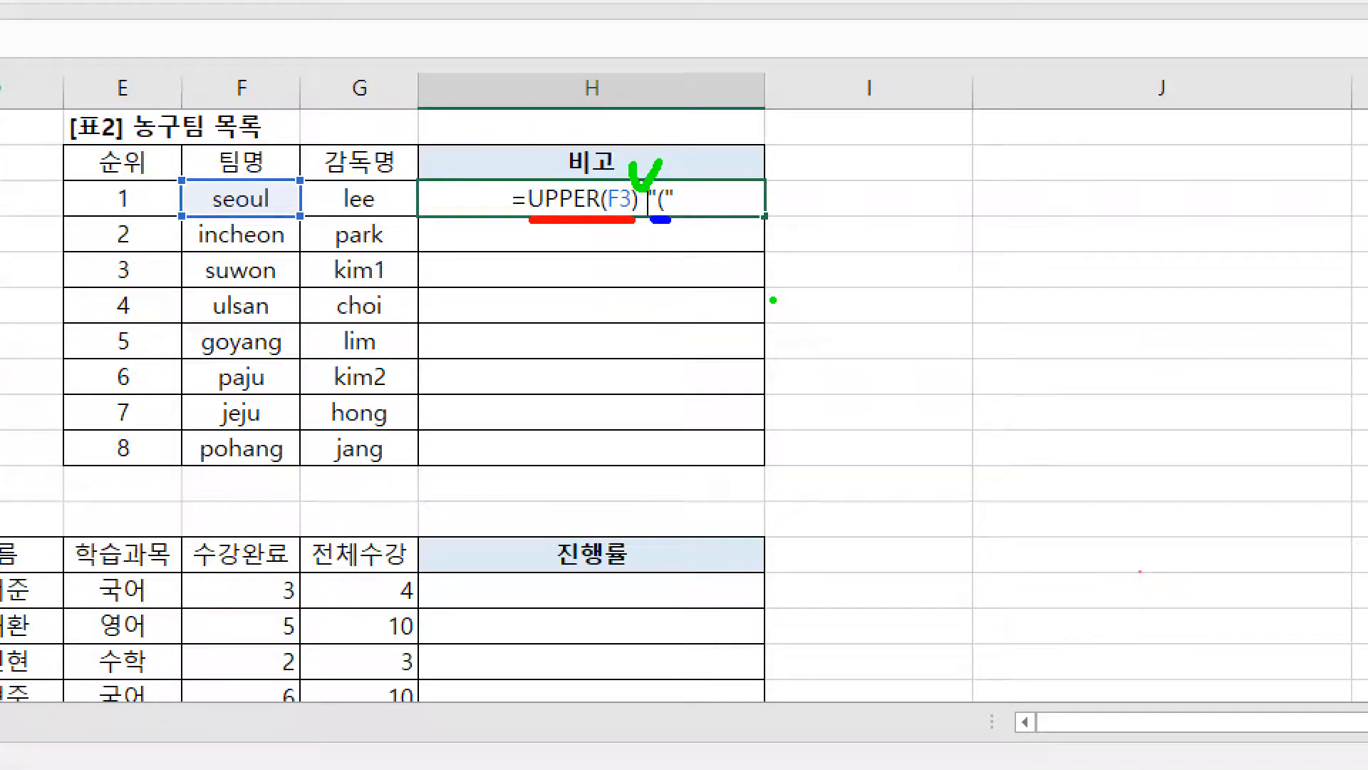
key(Escape)
text(&)
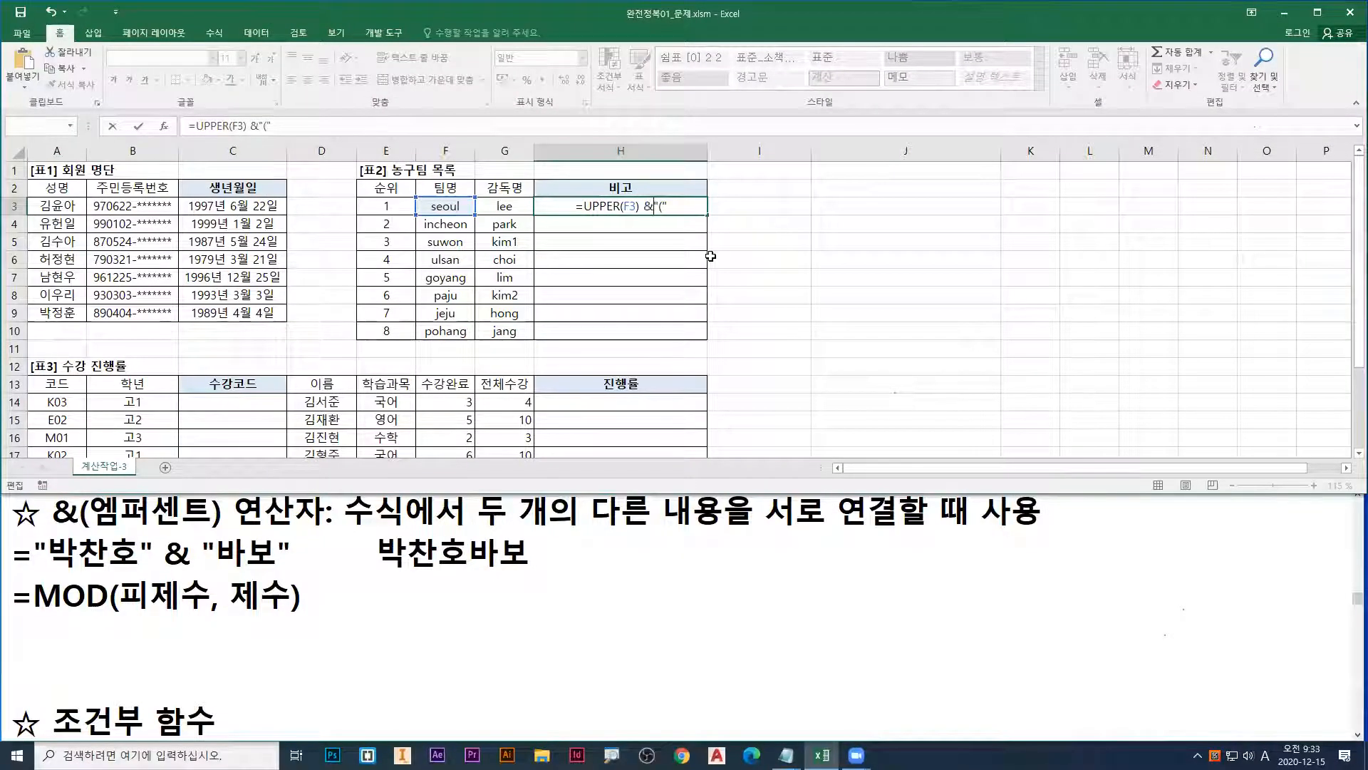
key(ctrl+1)
click(640, 229)
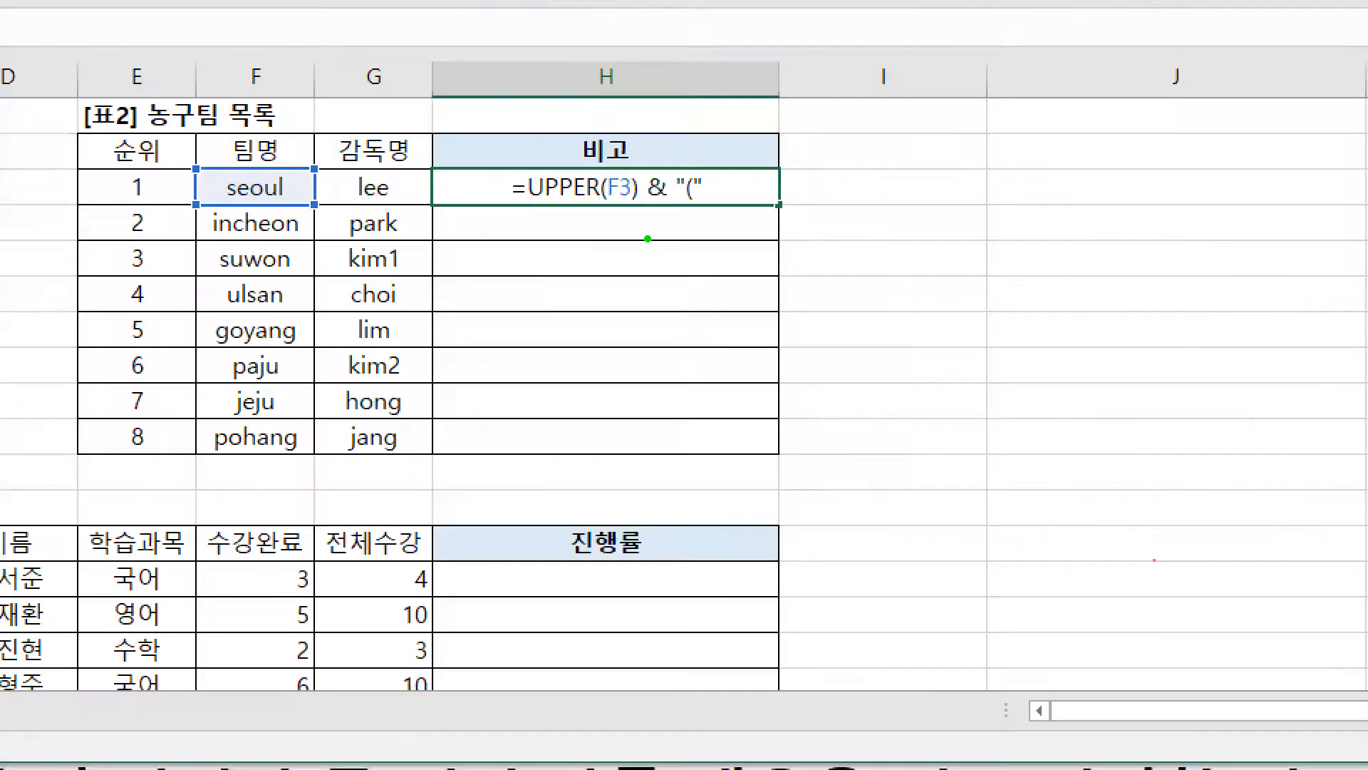
scroll(640, 227, up, 2)
key(r)
click(648, 150)
click(708, 149)
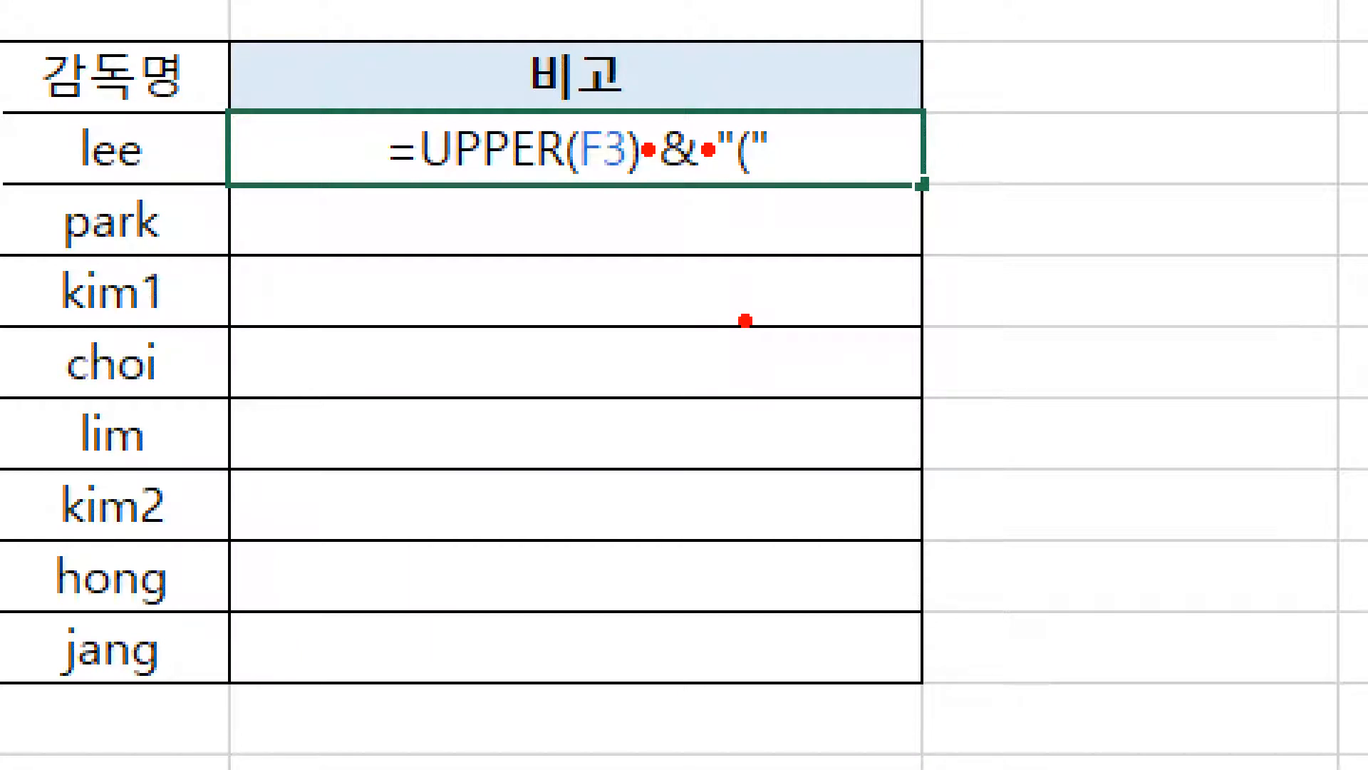
key(e)
key(b)
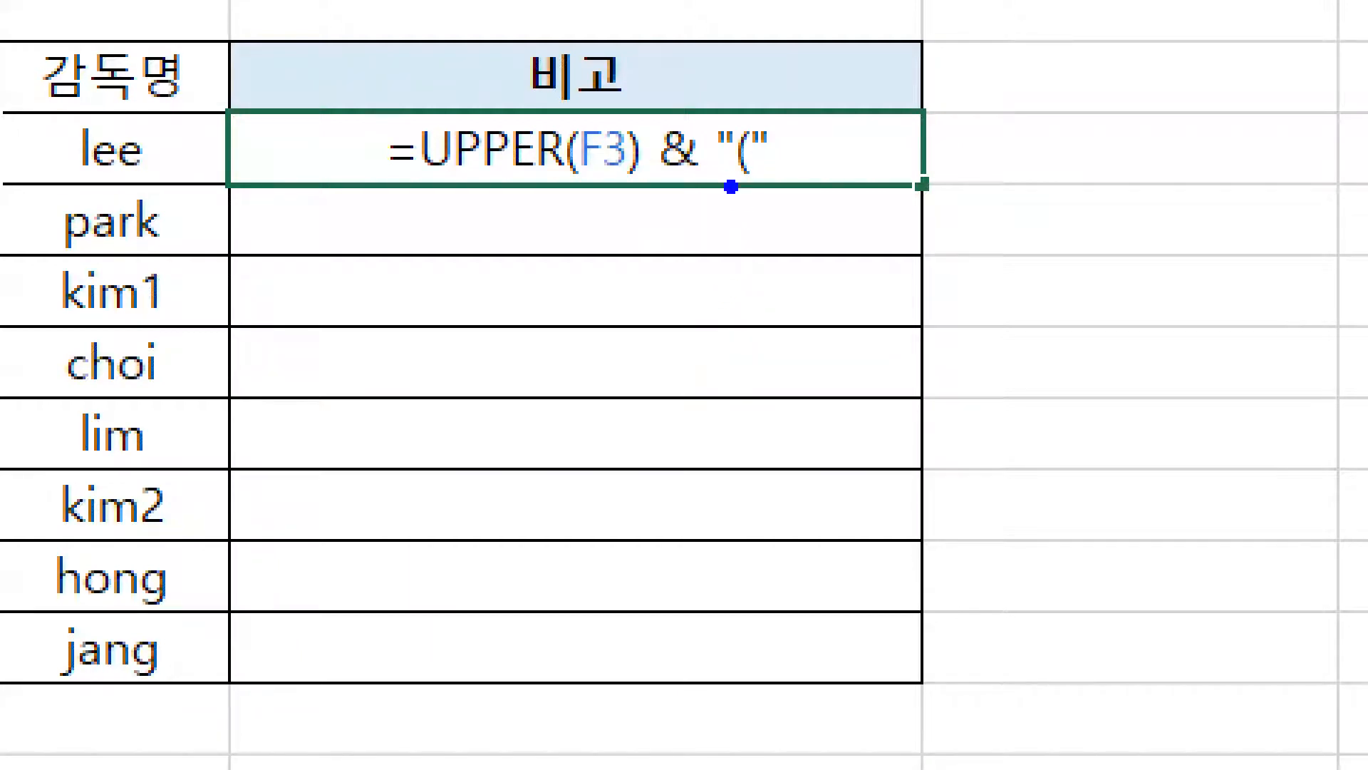
drag(726, 194, 771, 194)
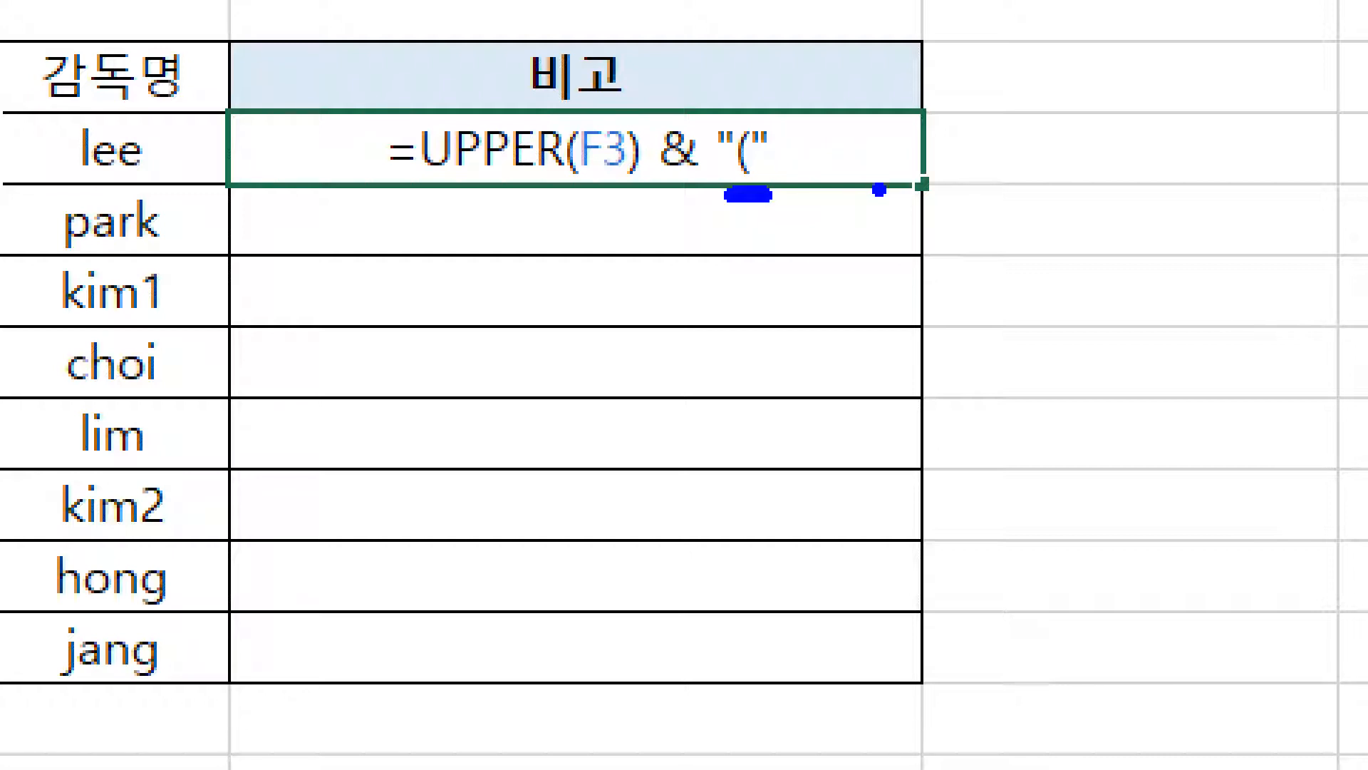
key(r)
mouse_move(867, 188)
mouse_down()
mouse_move(828, 110)
mouse_move(812, 175)
mouse_move(857, 158)
mouse_up()
key(b)
drag(732, 201, 761, 203)
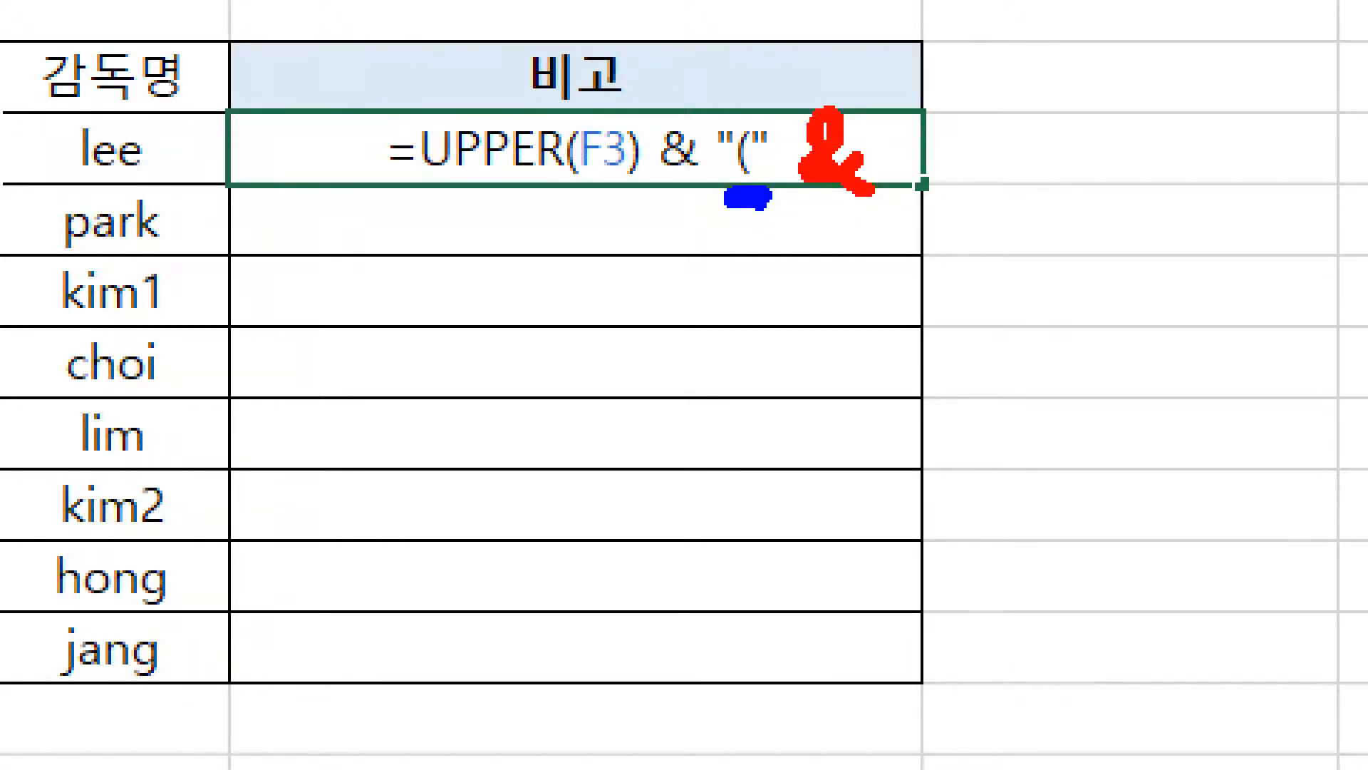
key(Escape)
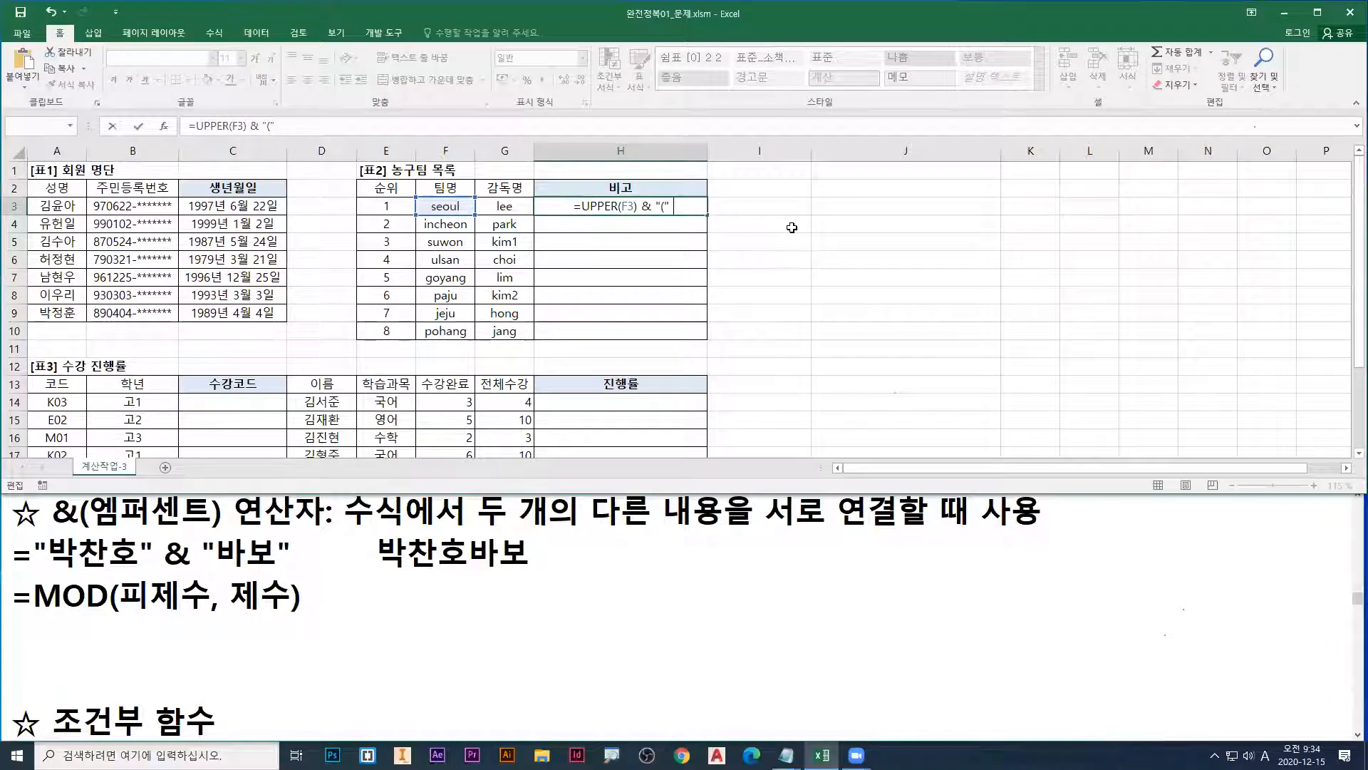
Step: Append another & operator after the quoted opening parenthesis in H3's formula
text(&)
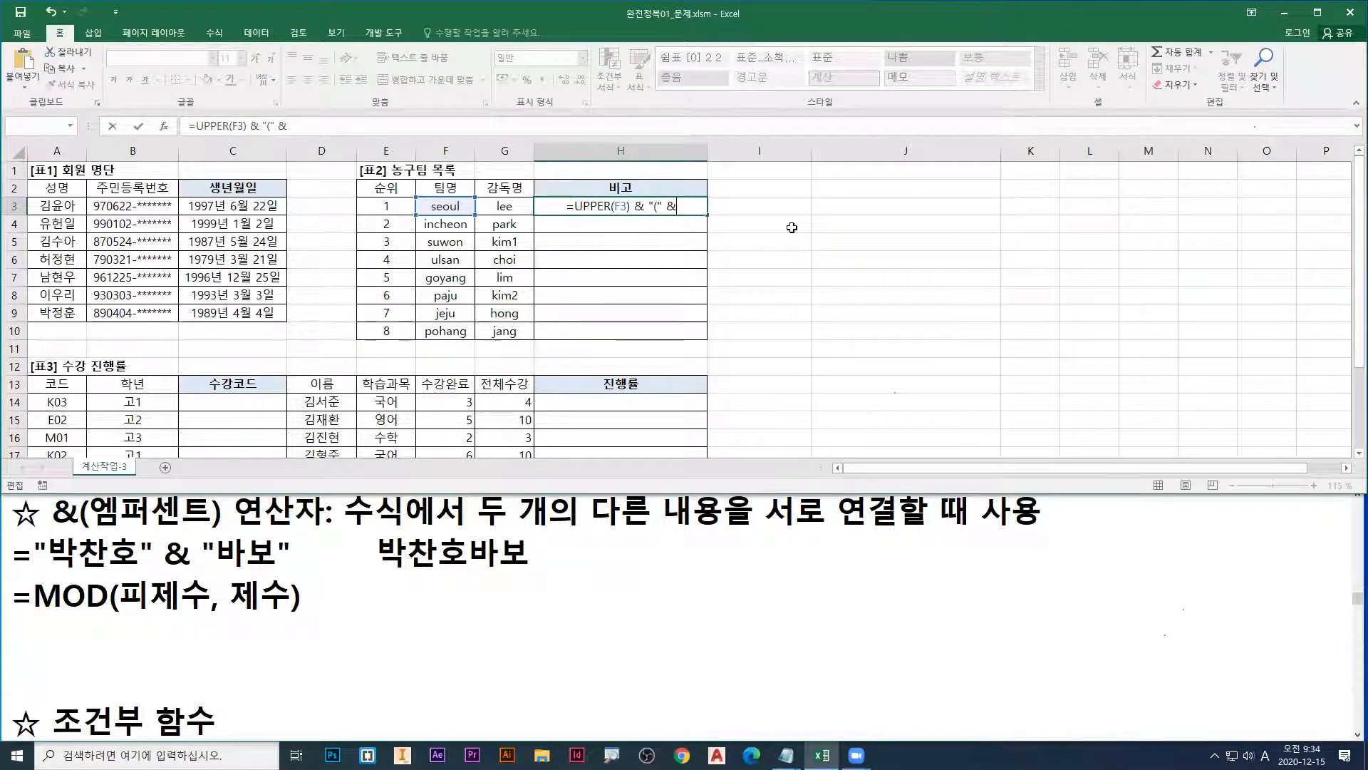
key(Hangul)
text(ㅓ)
key(BackSpace)
key(Hangul)
Step: Add PROPER(G3) to the end of H3's formula and enter =UPPER(F3) & "(" & PROPER(G3)
text(pro)
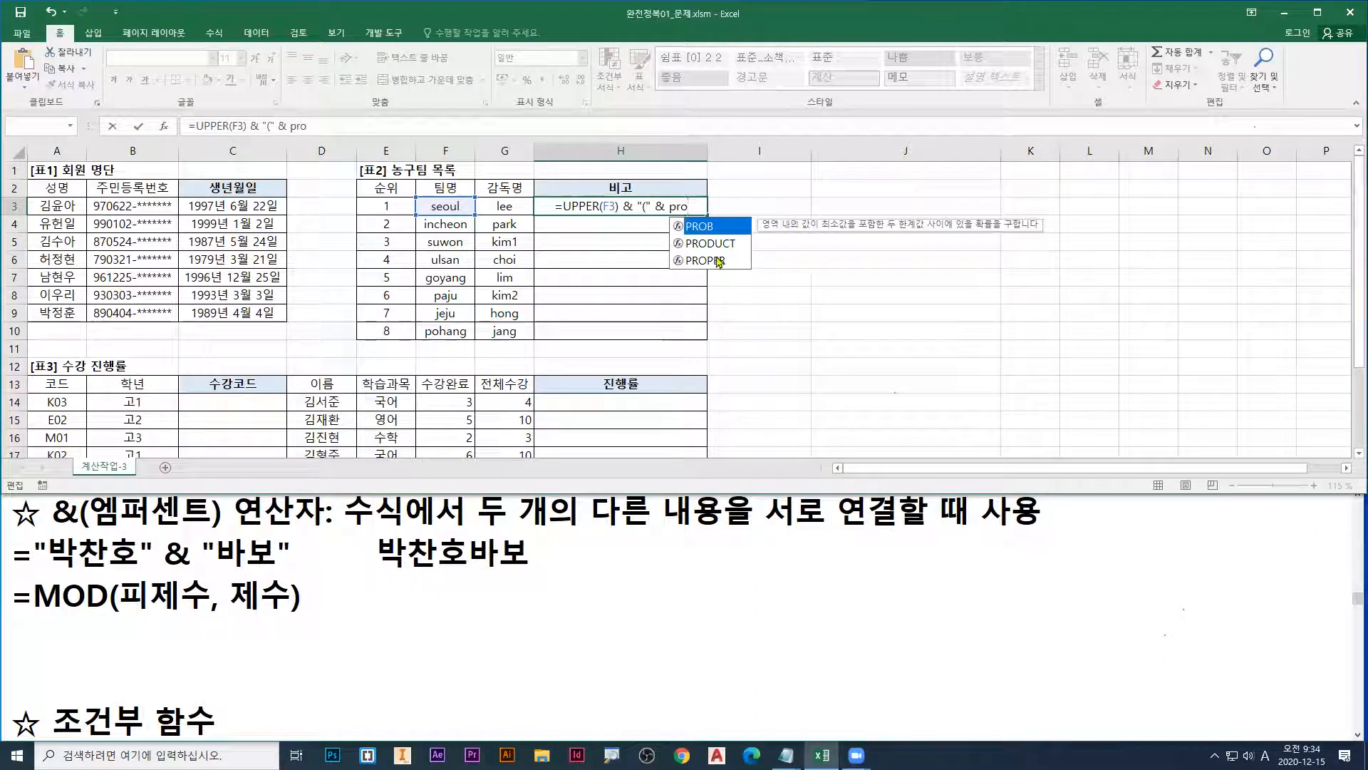
click(705, 270)
double_click(676, 205)
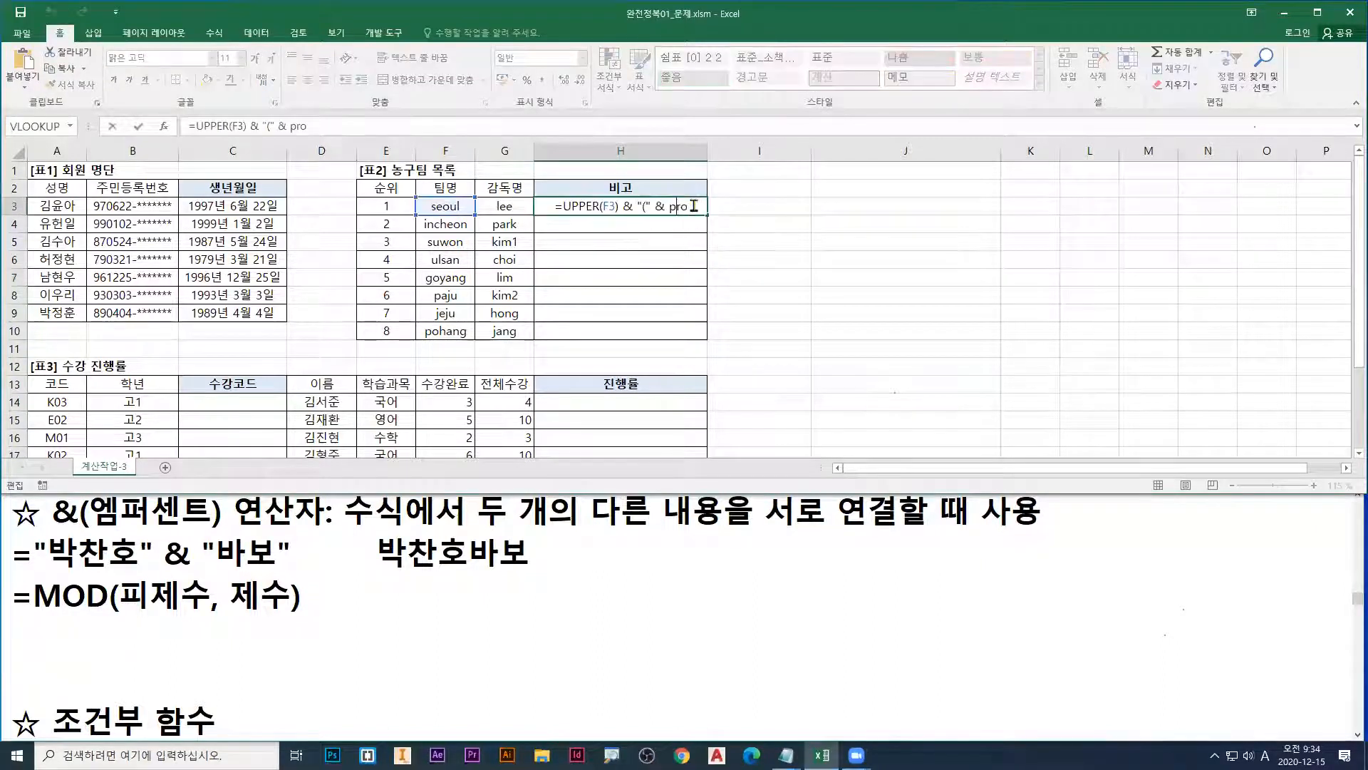
key(BackSpace)
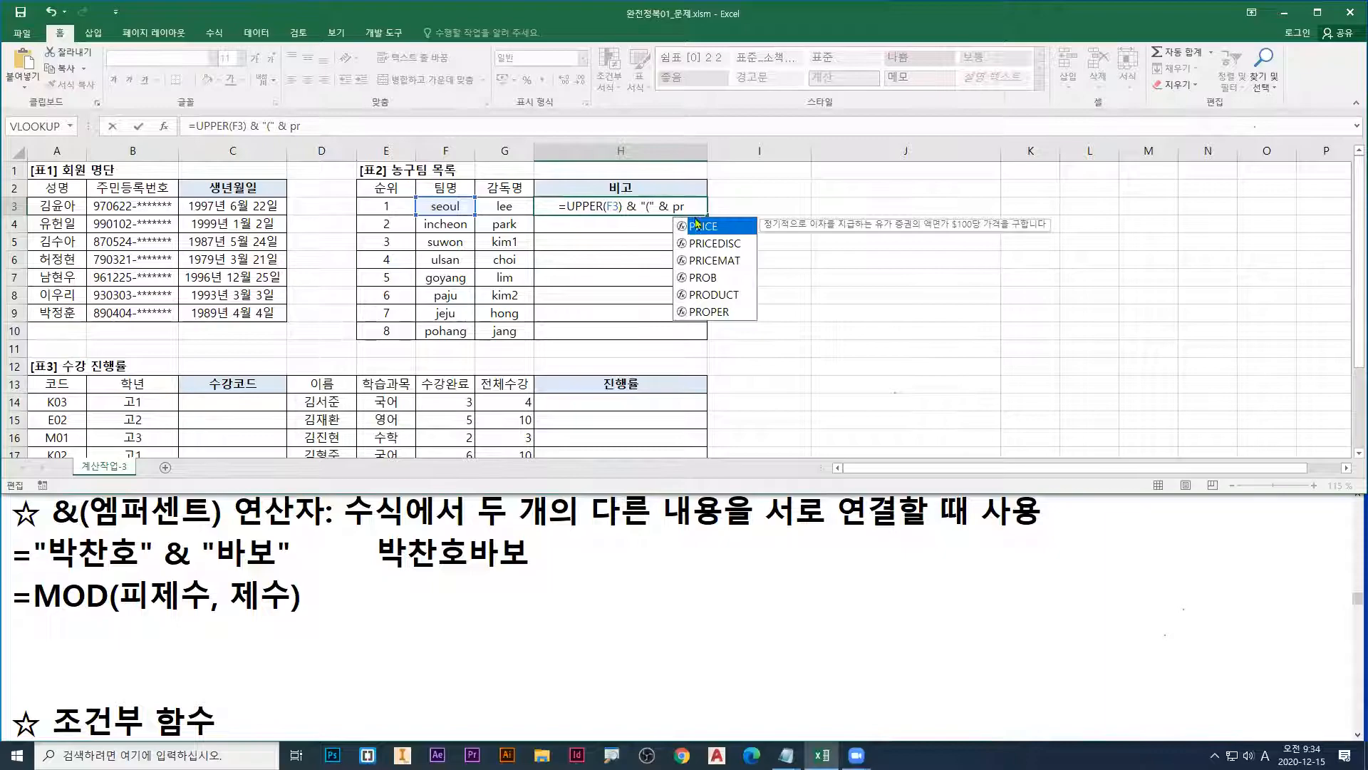
click(712, 311)
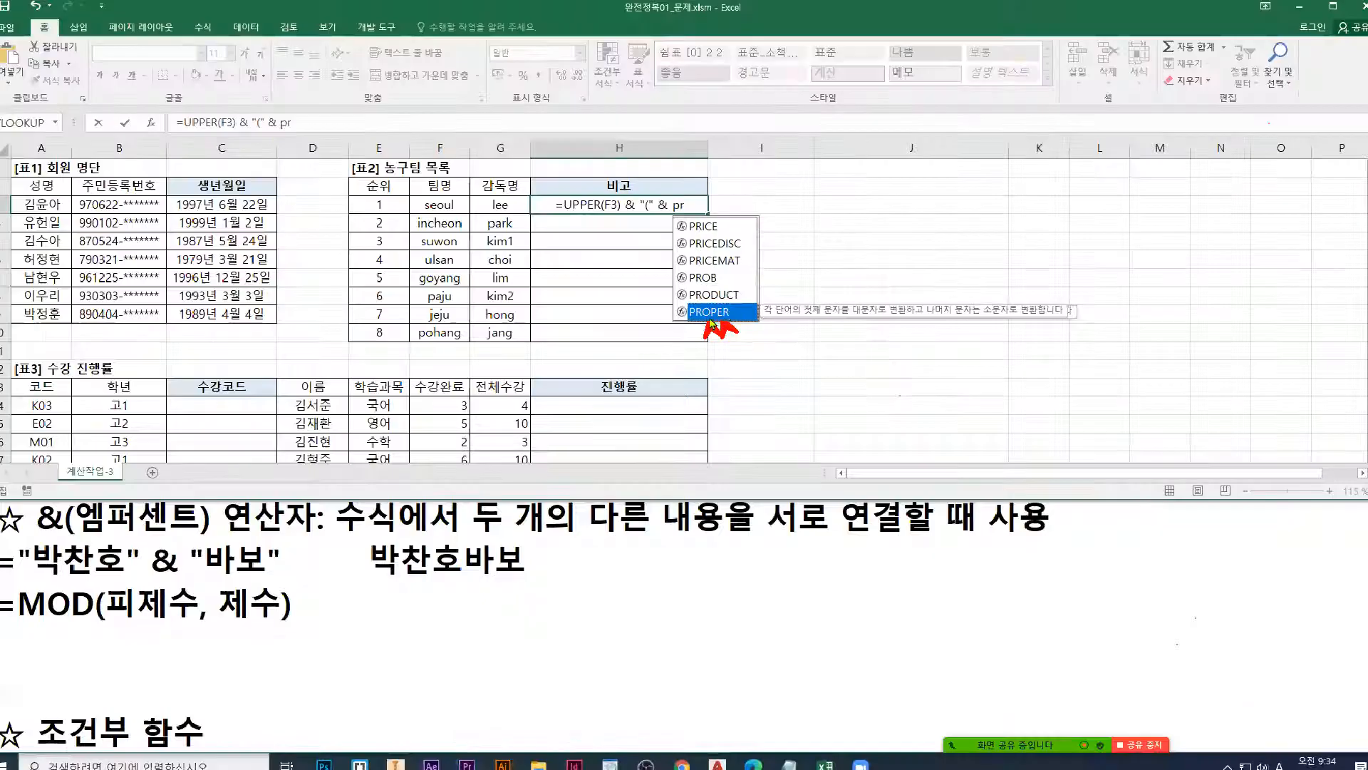
key(Tab)
click(505, 206)
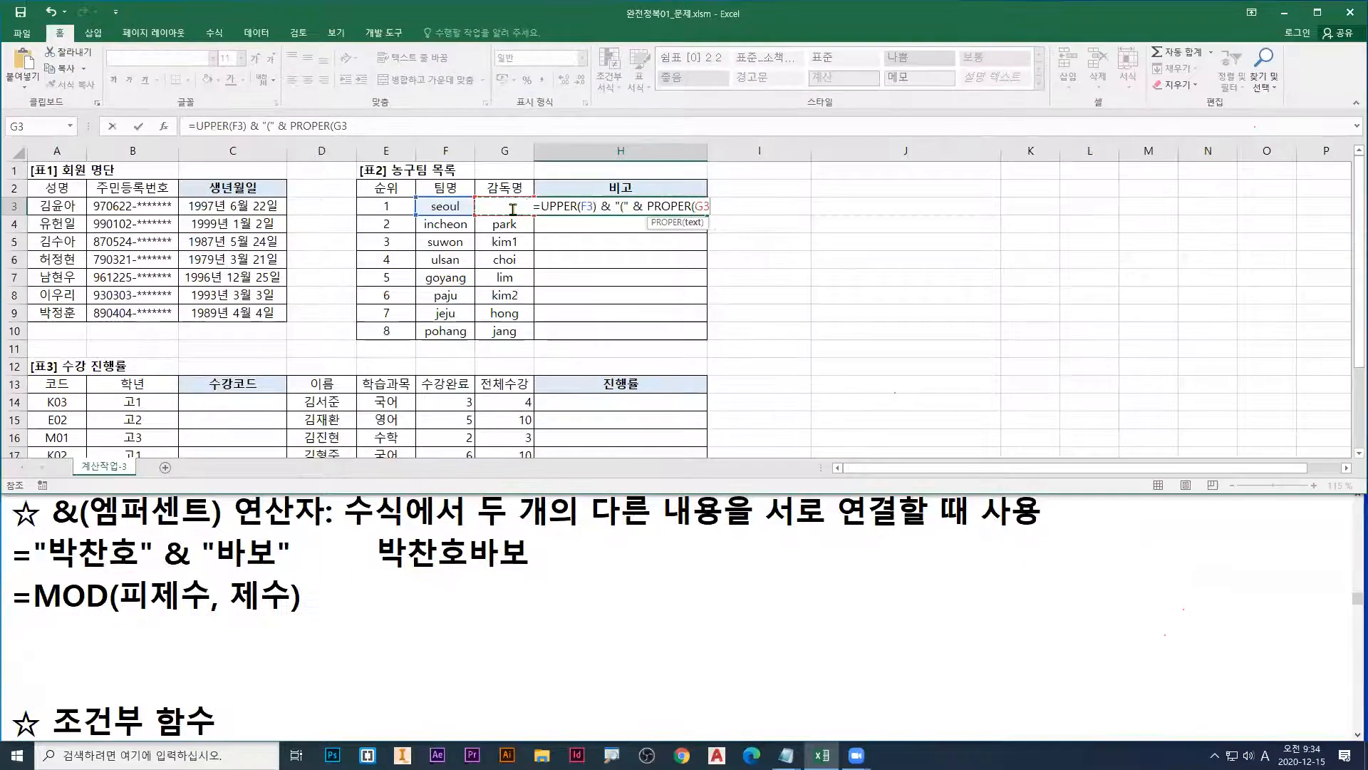
text())
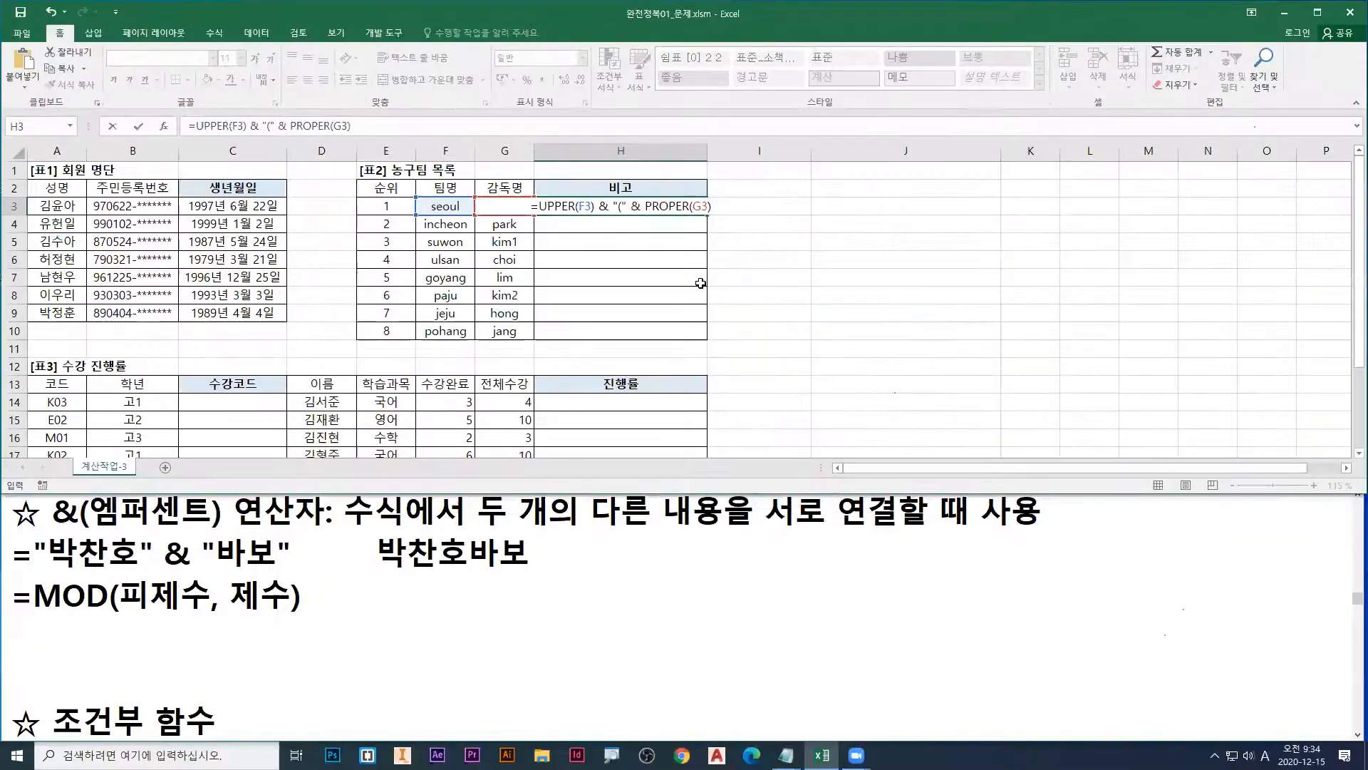
key(Return)
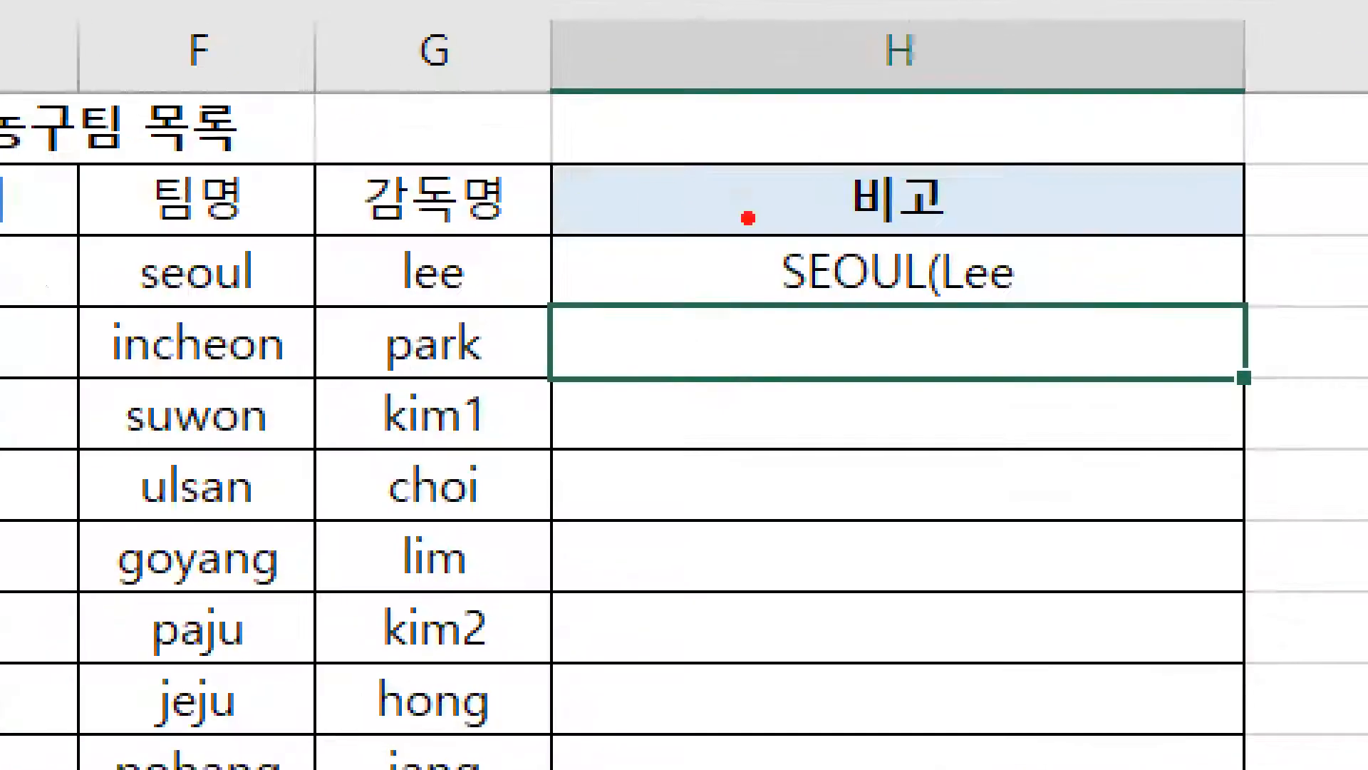
mouse_move(1015, 239)
mouse_down()
mouse_move(1037, 281)
mouse_move(1019, 301)
mouse_up()
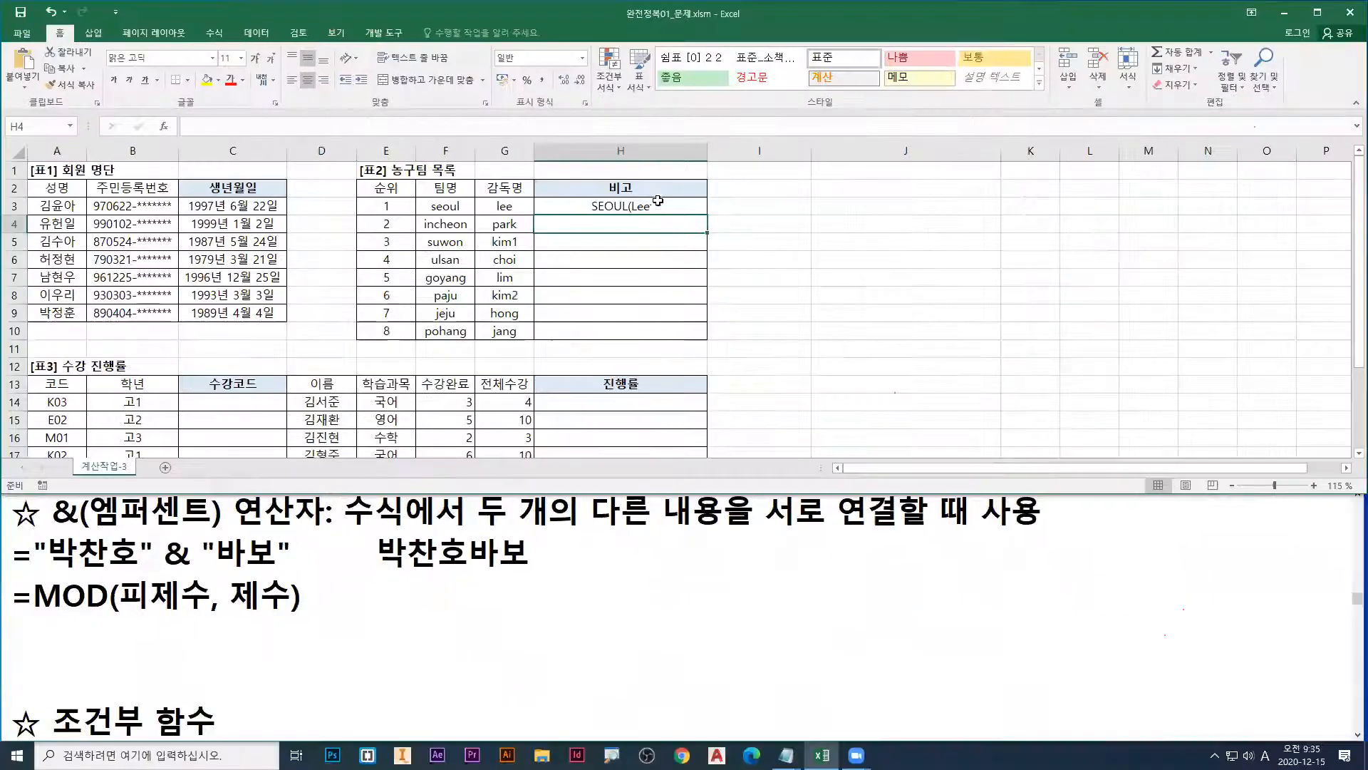
Step: Reopen the H3 formula and append & ")" after PROPER(G3)
key(Up)
key(F2)
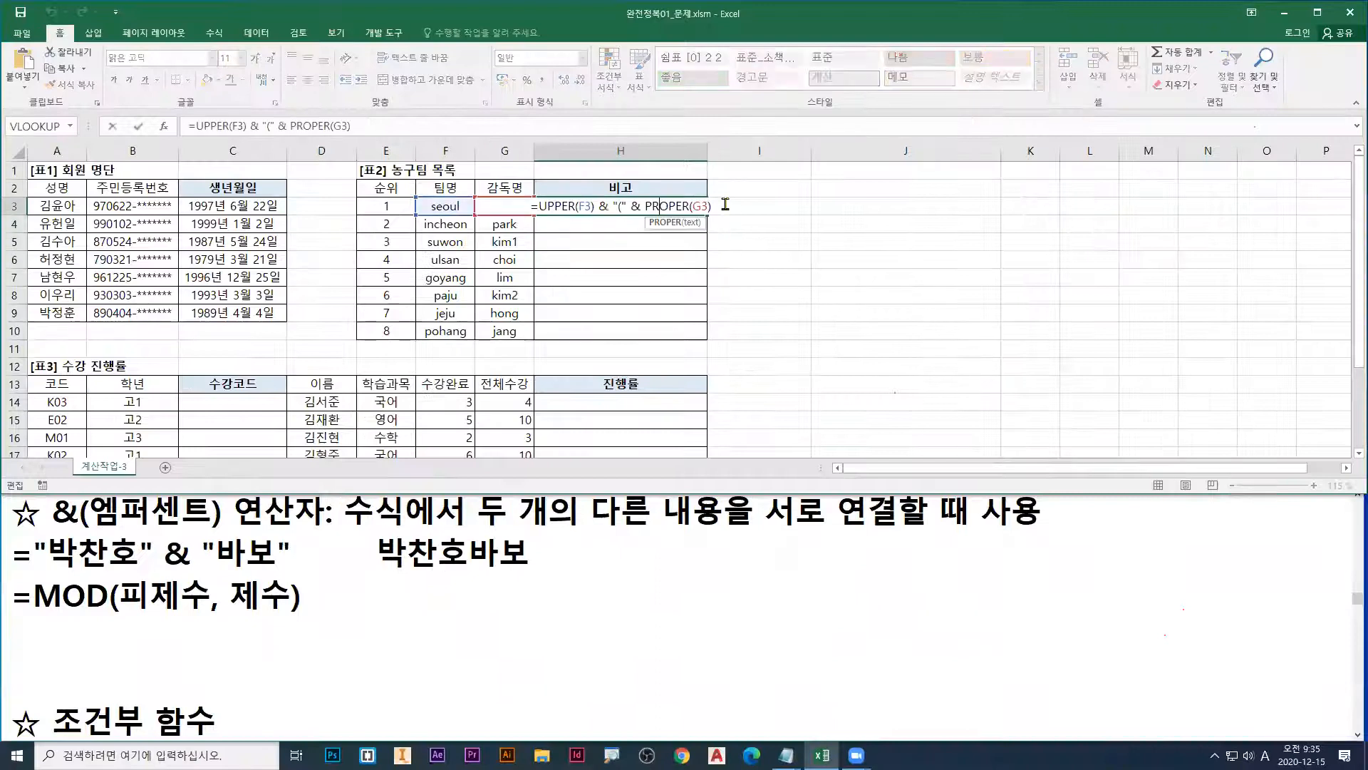
text())
key(BackSpace)
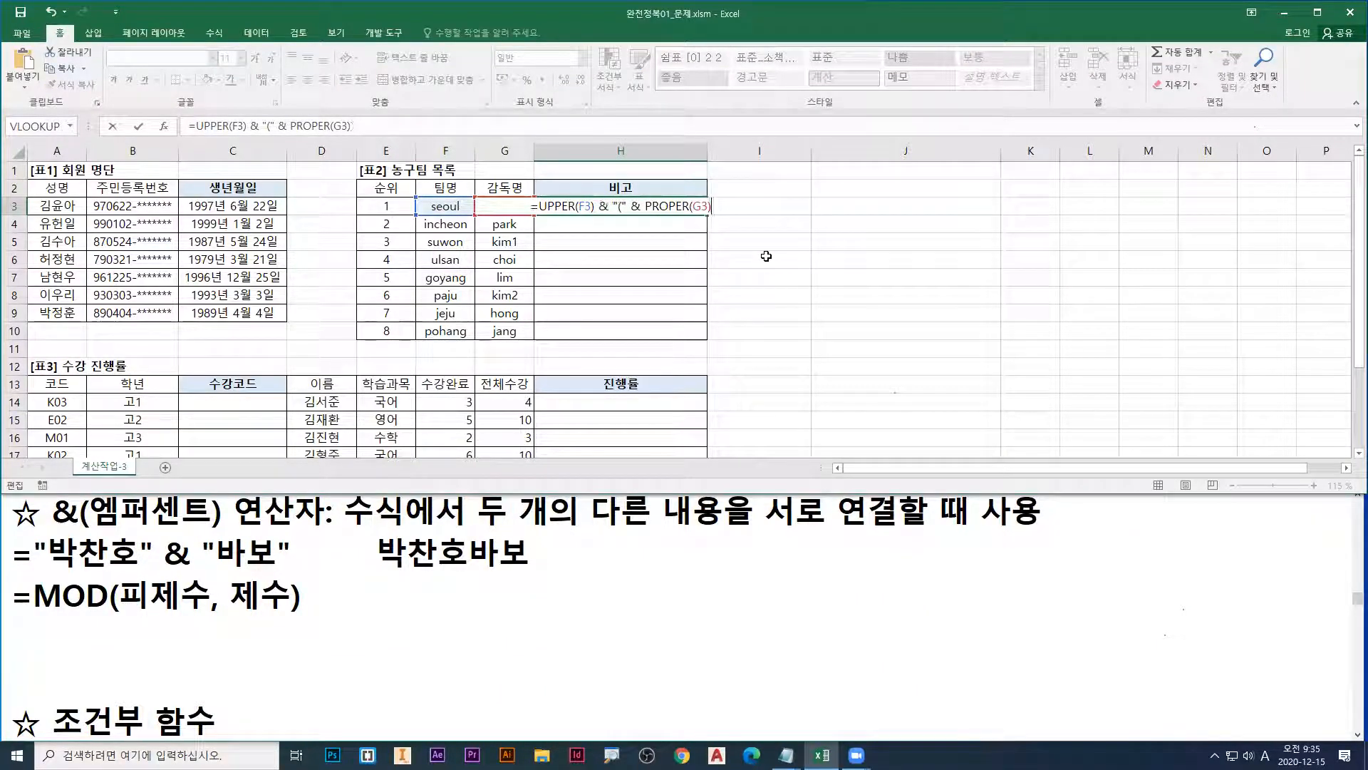
text(& )
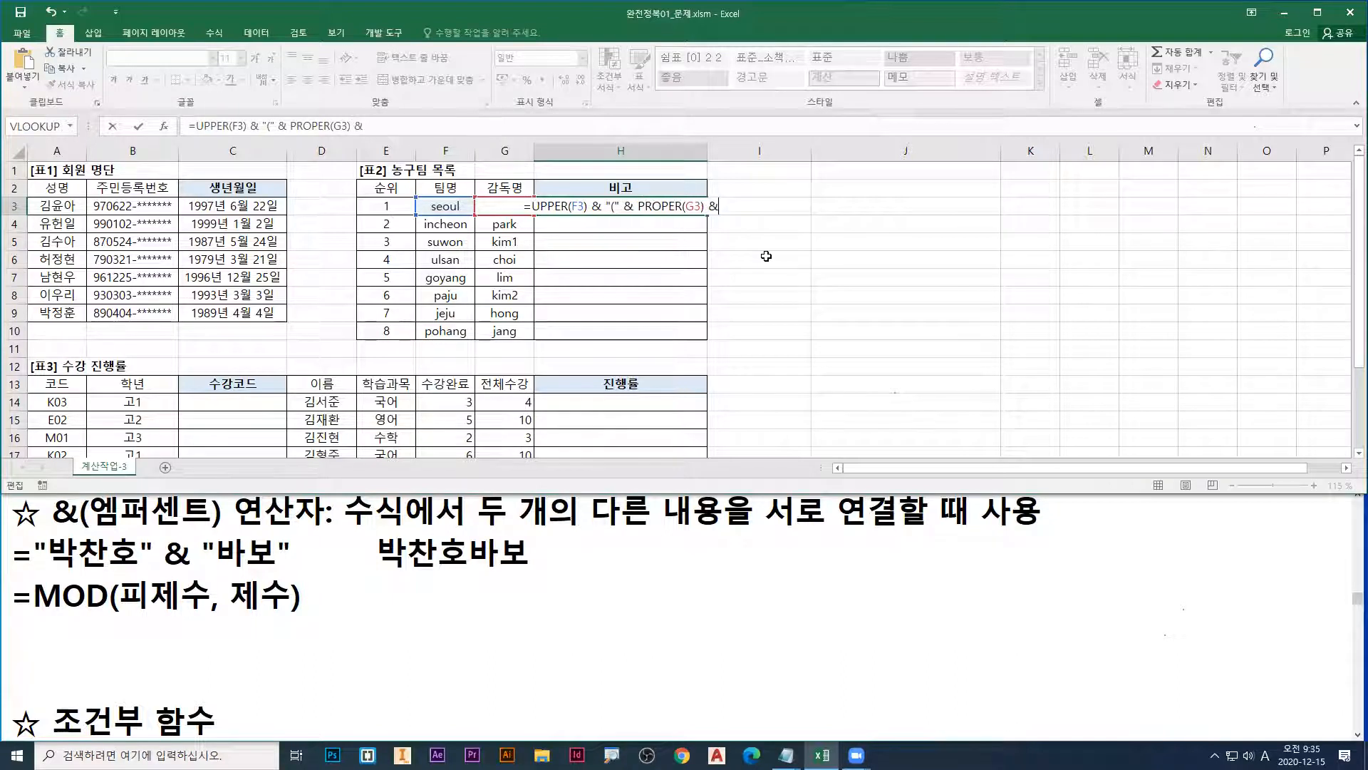
text(")")
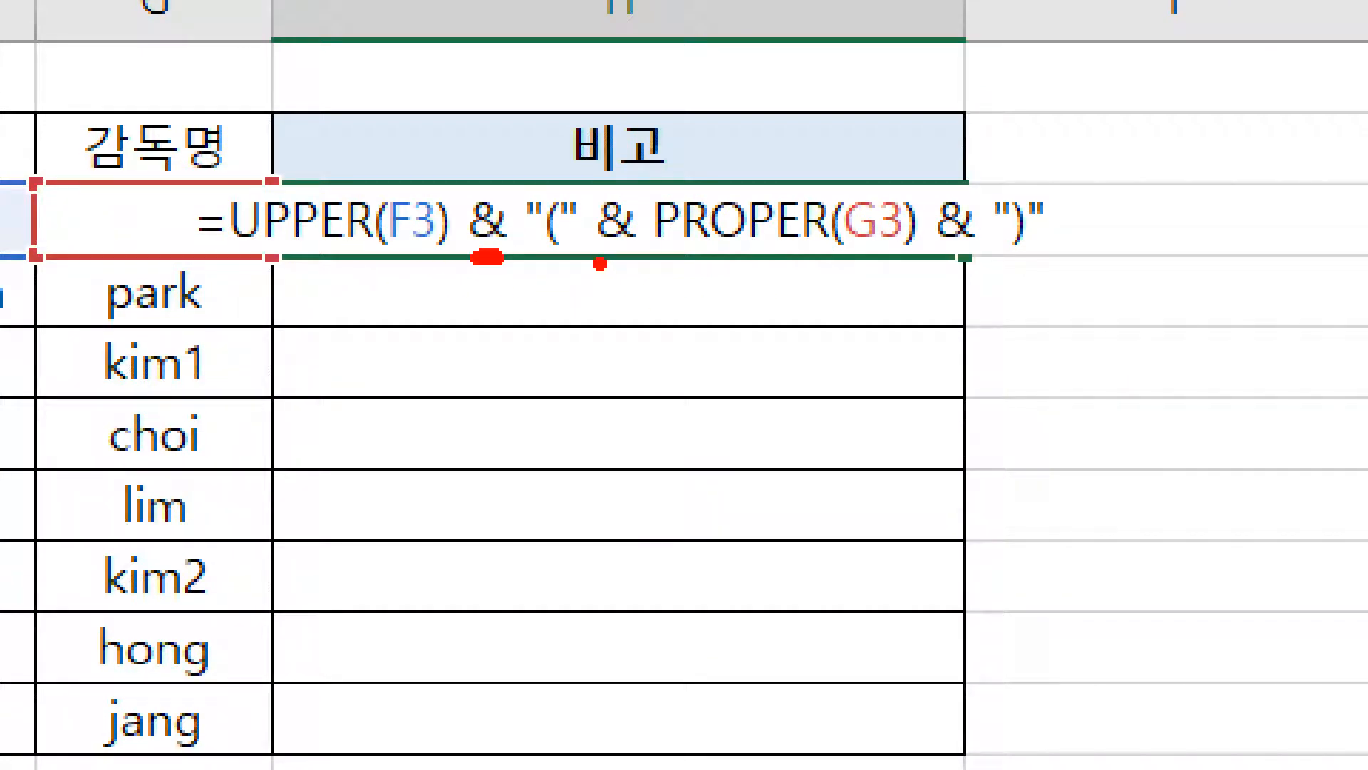
drag(942, 255, 968, 254)
key(b)
drag(230, 260, 442, 261)
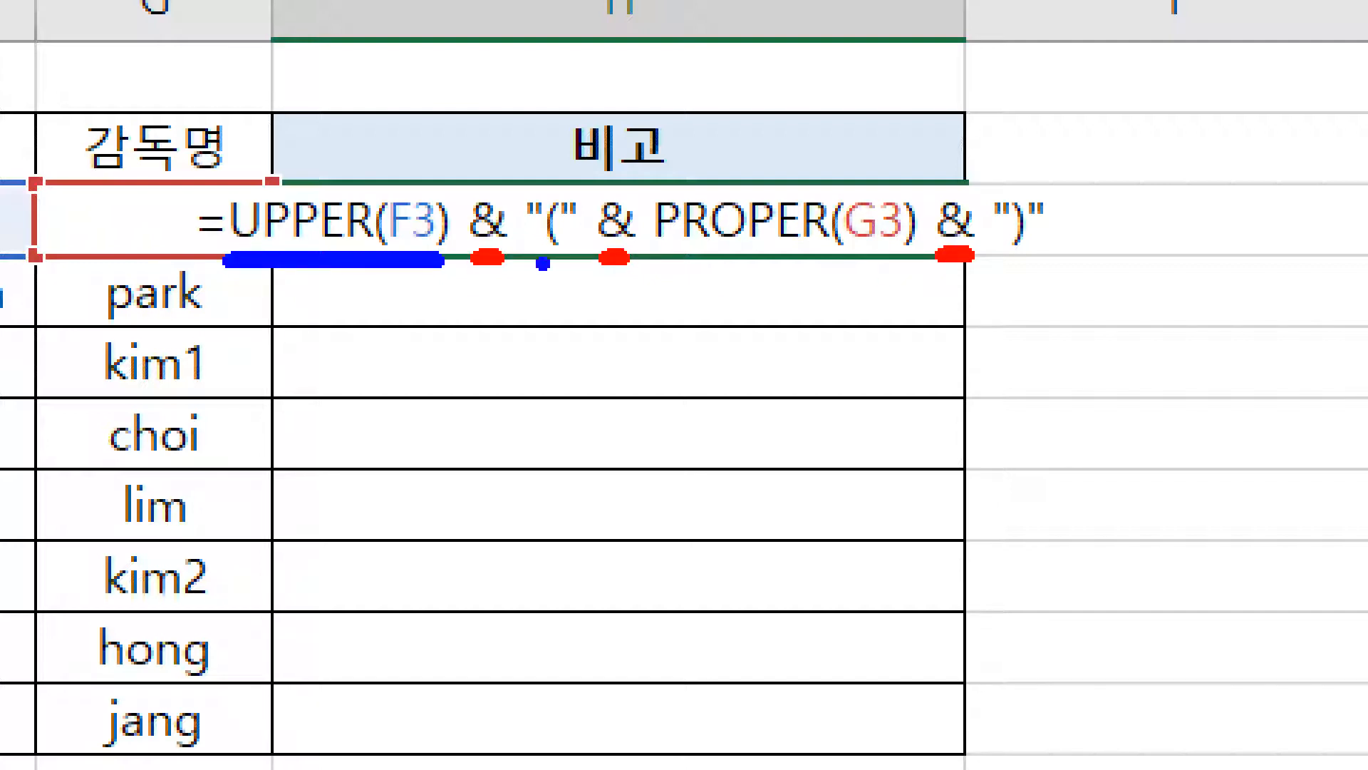
drag(541, 265, 574, 265)
drag(669, 258, 910, 259)
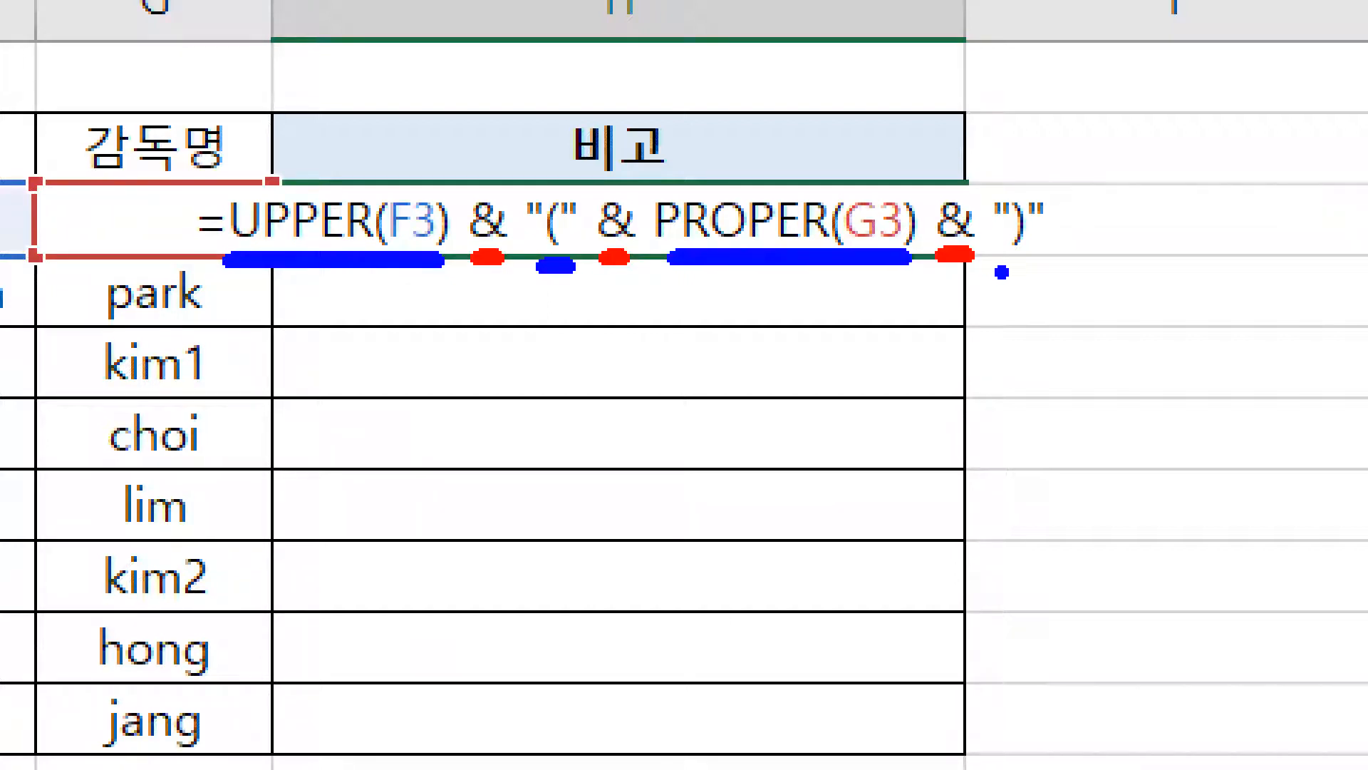
Step: Enter =UPPER(F3) & "(" & PROPER(G3) & ")" in H3 and fill it down the 비고 column to H10
drag(1006, 265, 1042, 265)
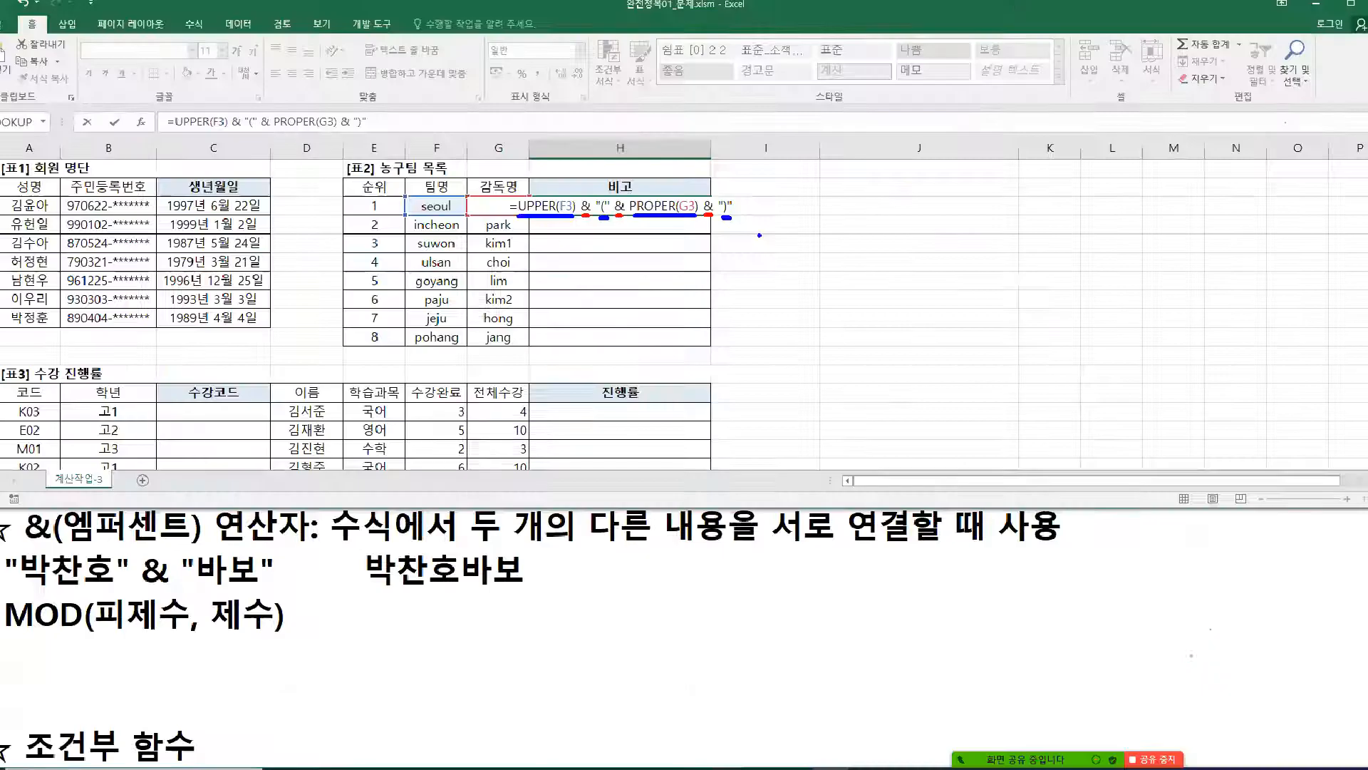
key(Return)
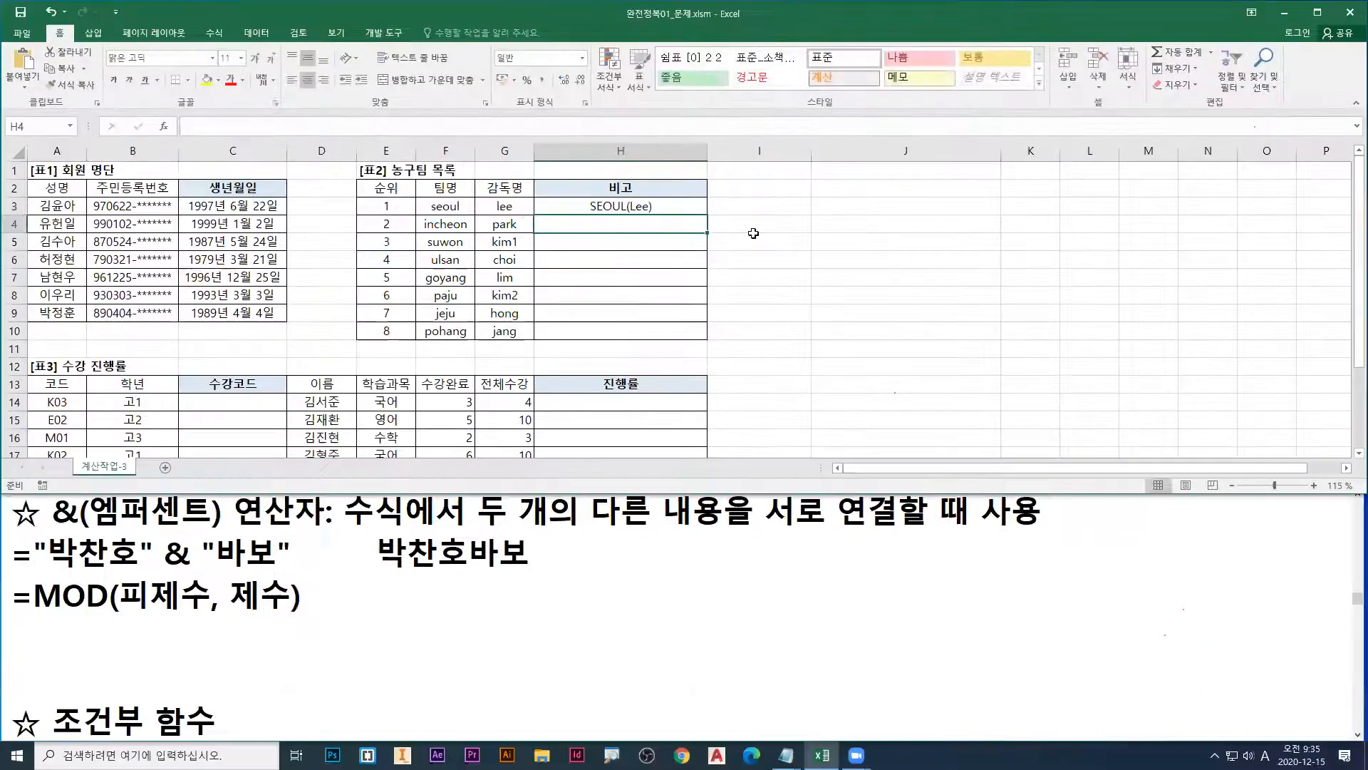
click(687, 207)
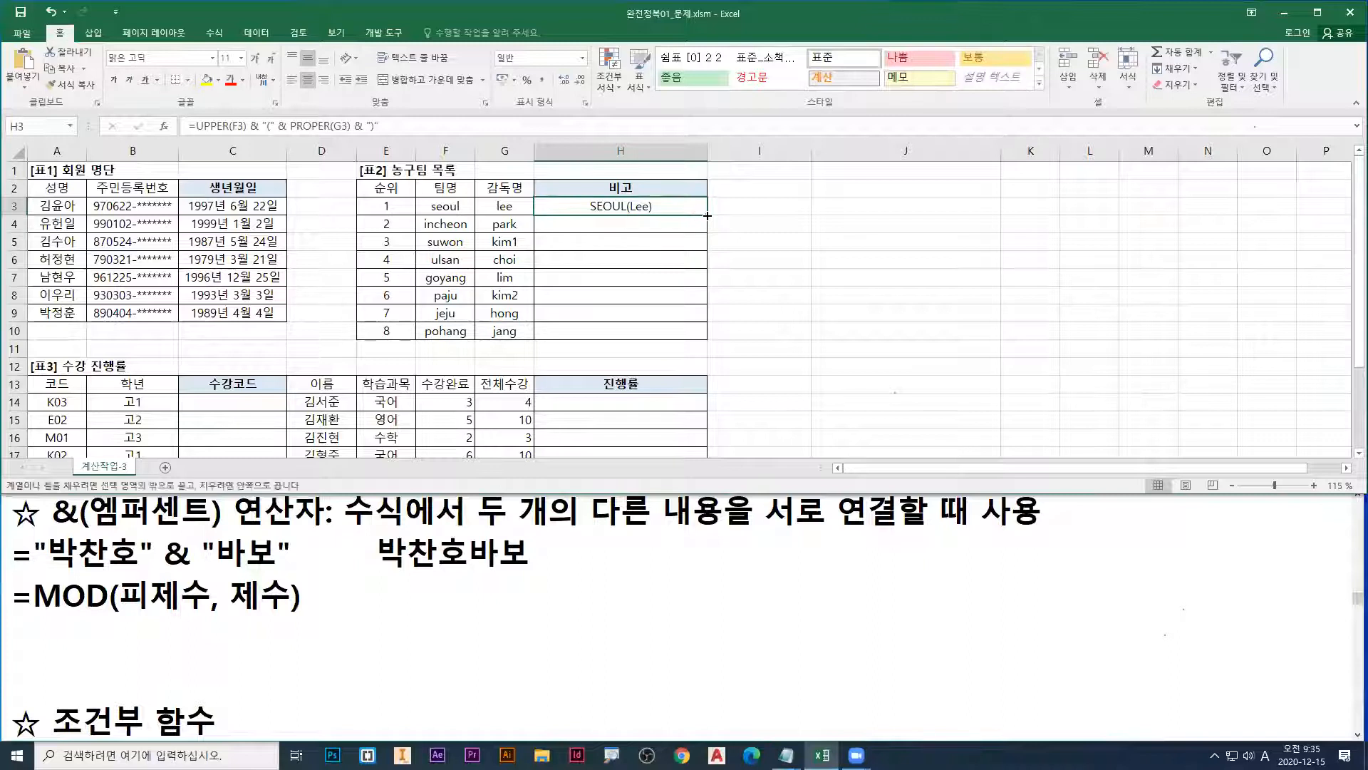
double_click(706, 214)
Step: Copy H3's formula onto a new line above the & operator note in Notepad, and leave H3's formula unchanged in Excel
click(420, 125)
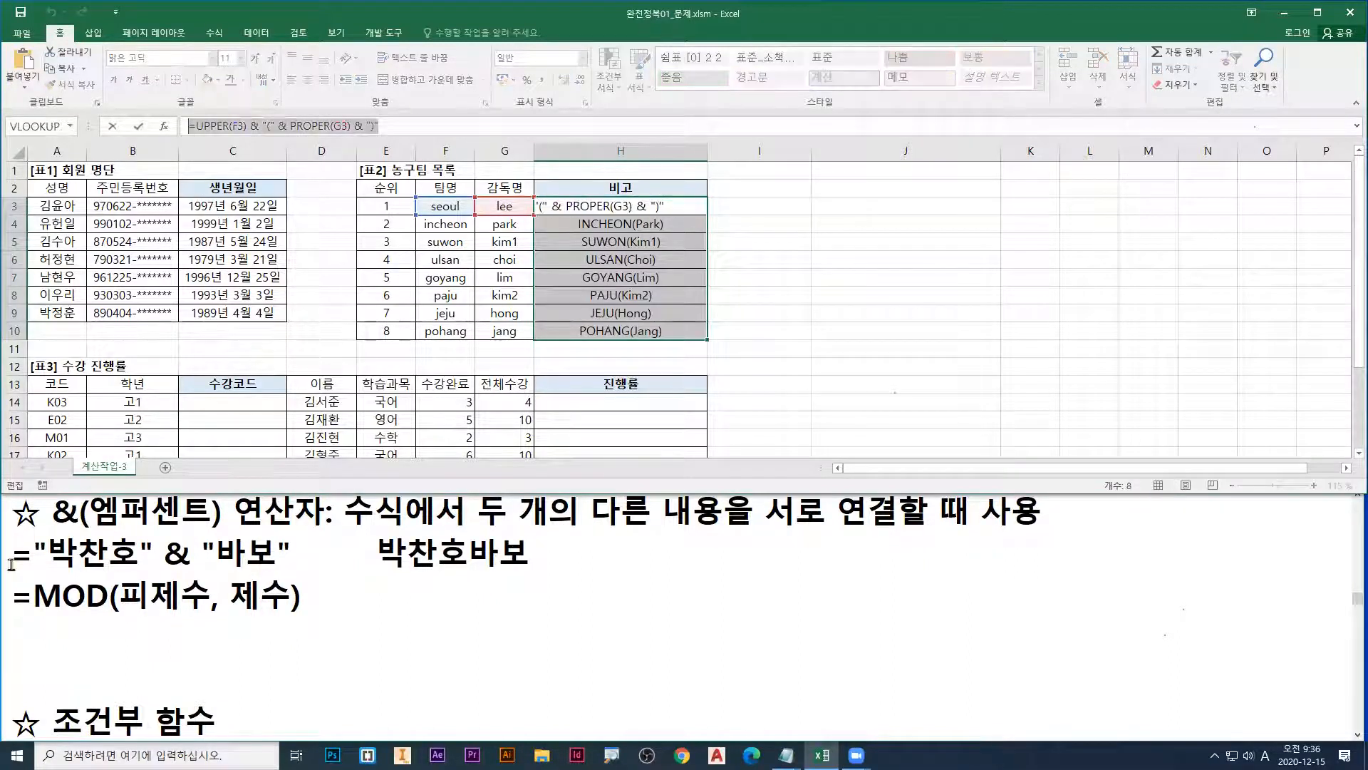
click(11, 518)
key(Return)
key(Up)
text(=UPPER(F3) & "(" & PROPER(G3) & ")")
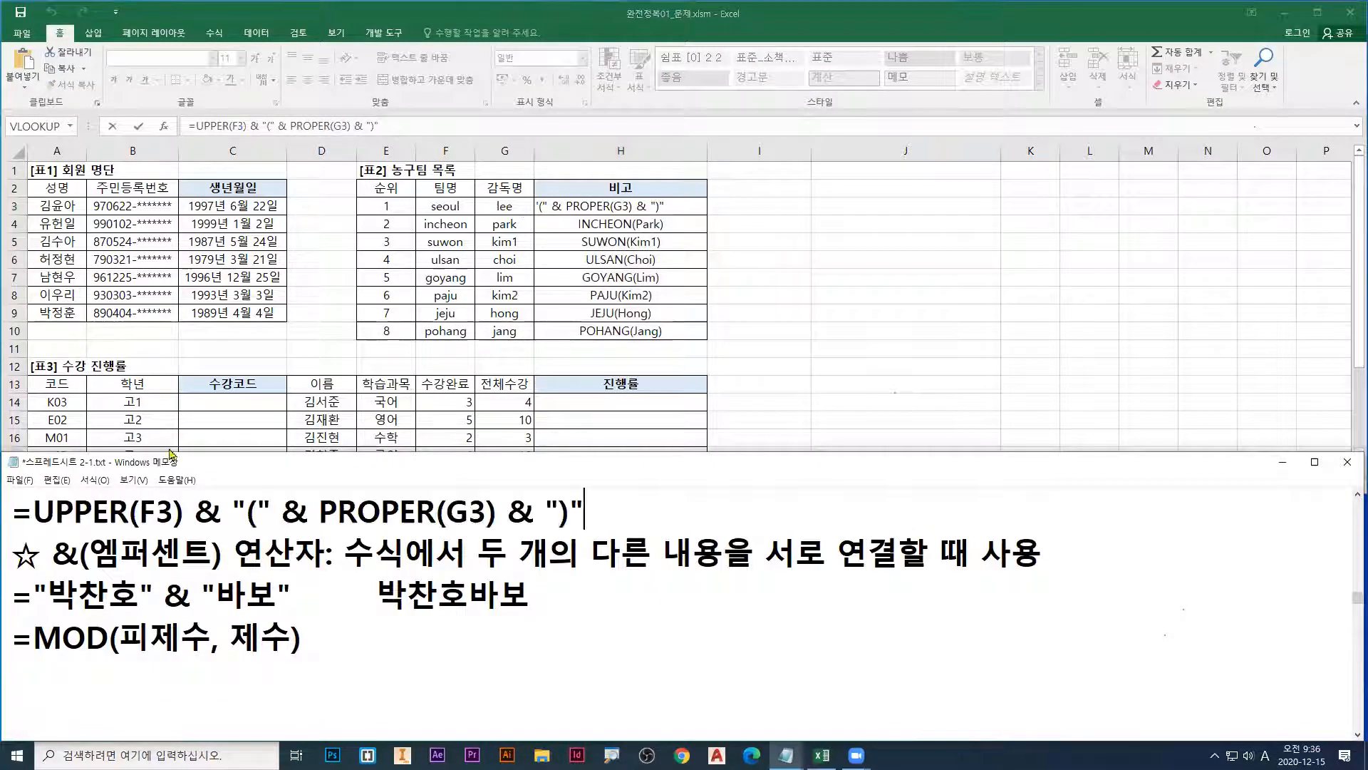
click(230, 399)
click(256, 408)
key(Escape)
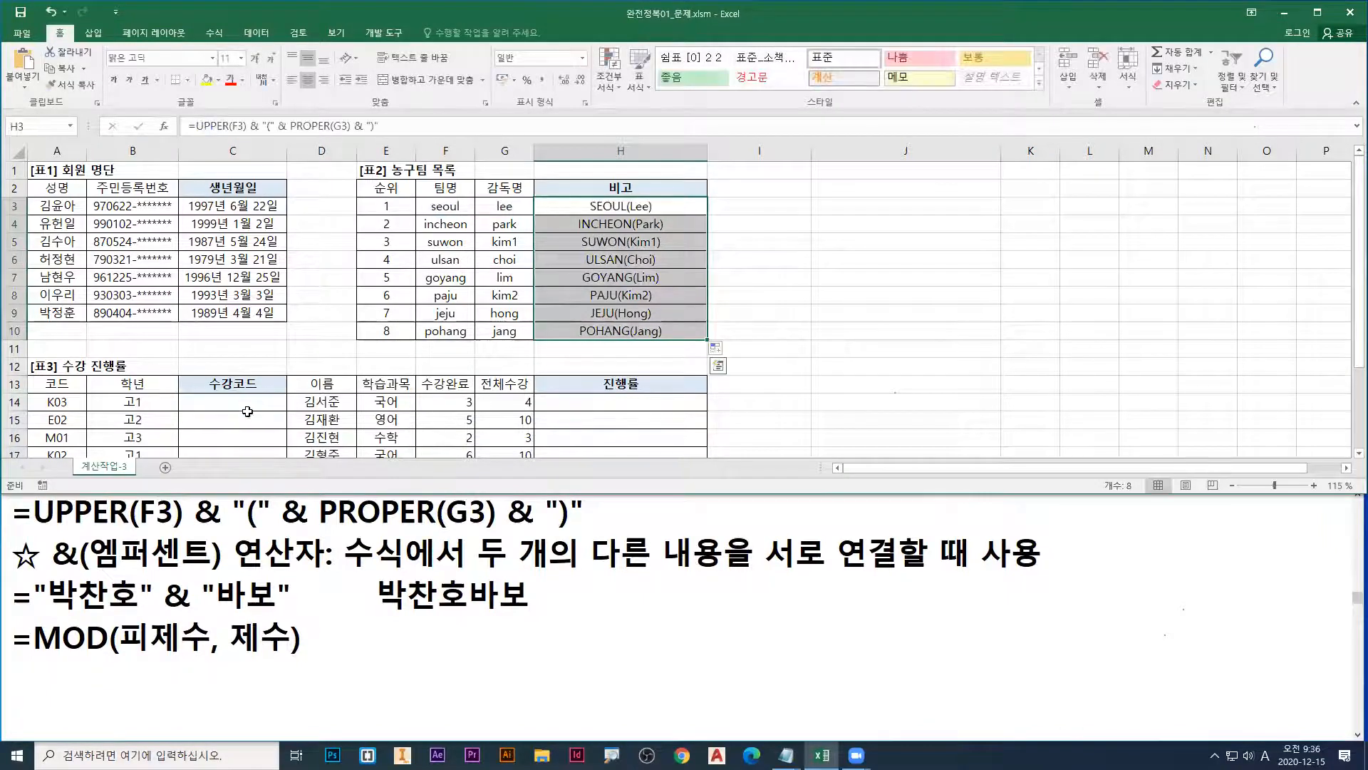
Step: Examine the 코드, 학년 and empty 수강코드 columns of [표3] 수강 진행률, starting from C14
click(251, 405)
scroll(248, 377, down, 2)
scroll(247, 360, down, 2)
scroll(242, 303, up, 2)
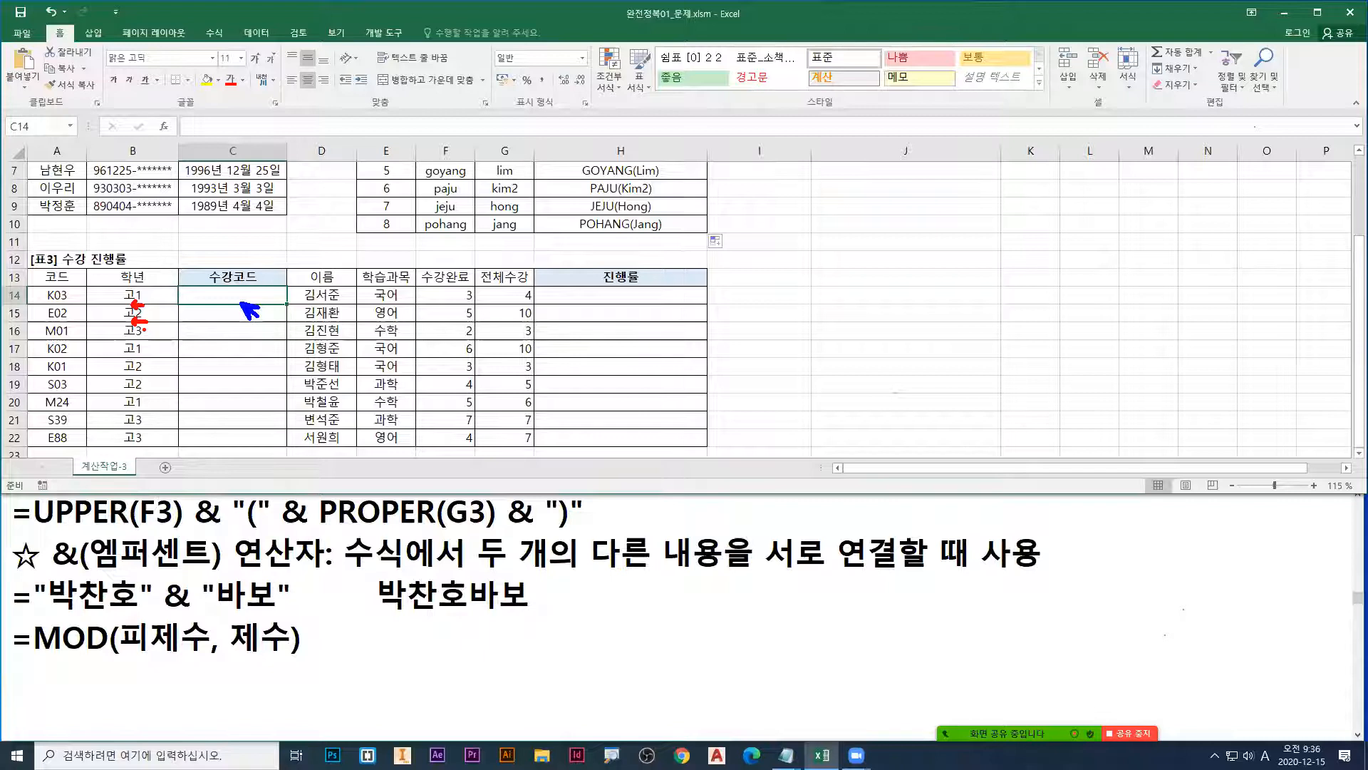
key(Escape)
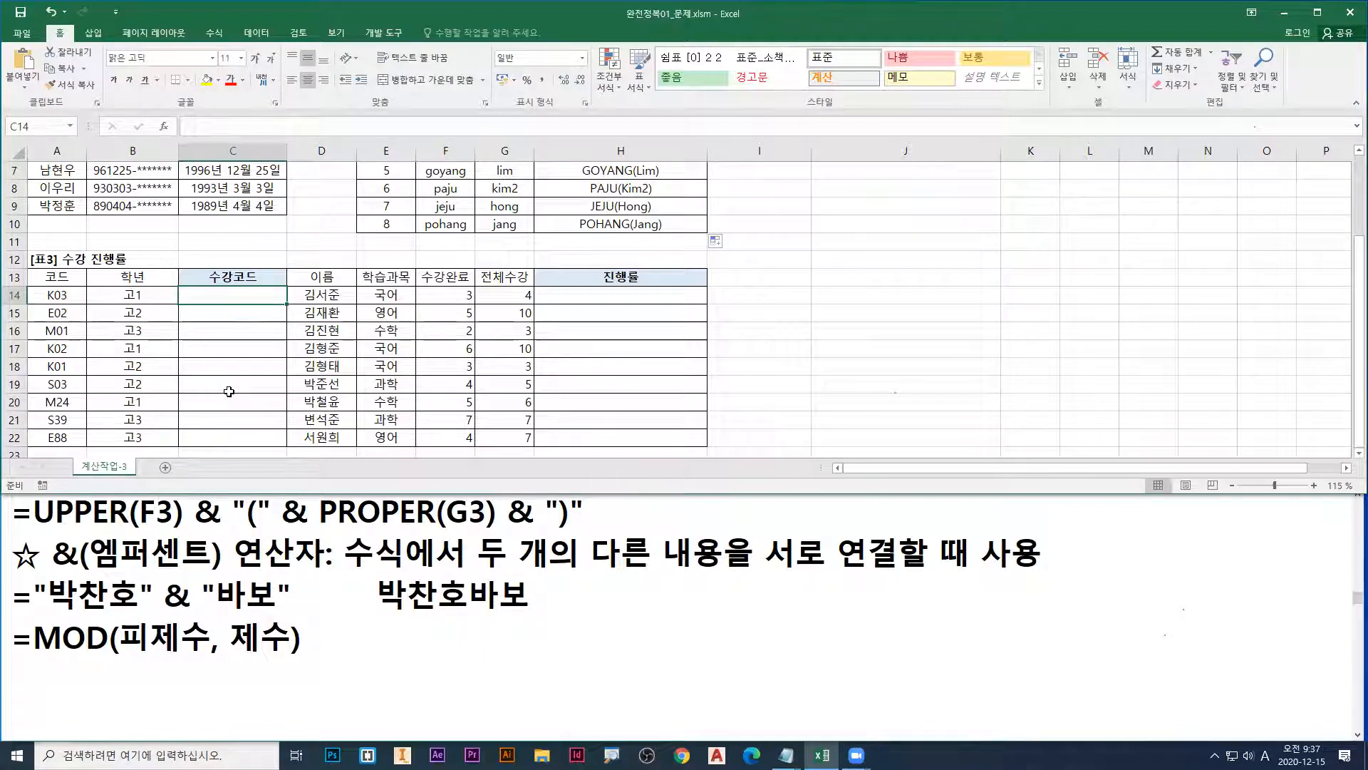
scroll(242, 392, up, 2)
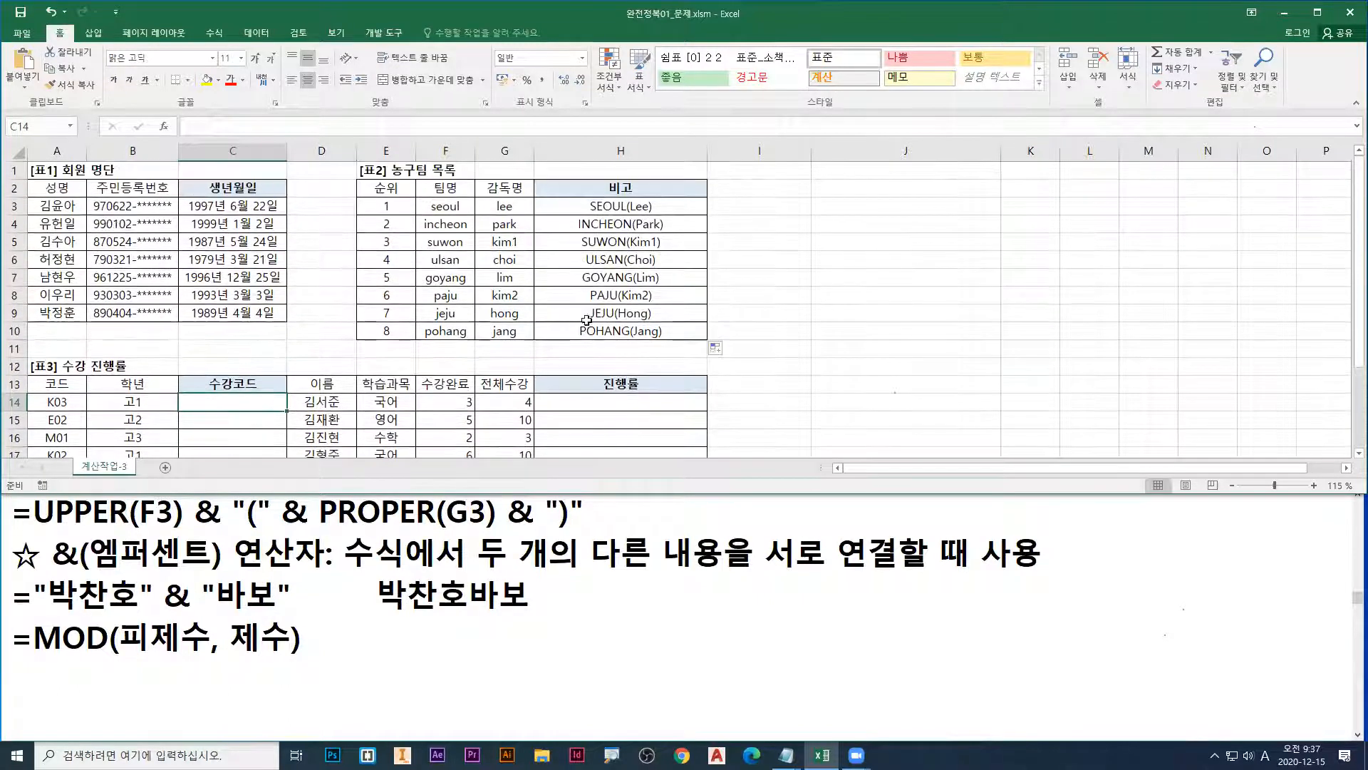
scroll(416, 365, down, 3)
scroll(417, 365, up, 3)
Step: Start a REPLACE formula in I3, beside the seoul row of [표2]
click(746, 204)
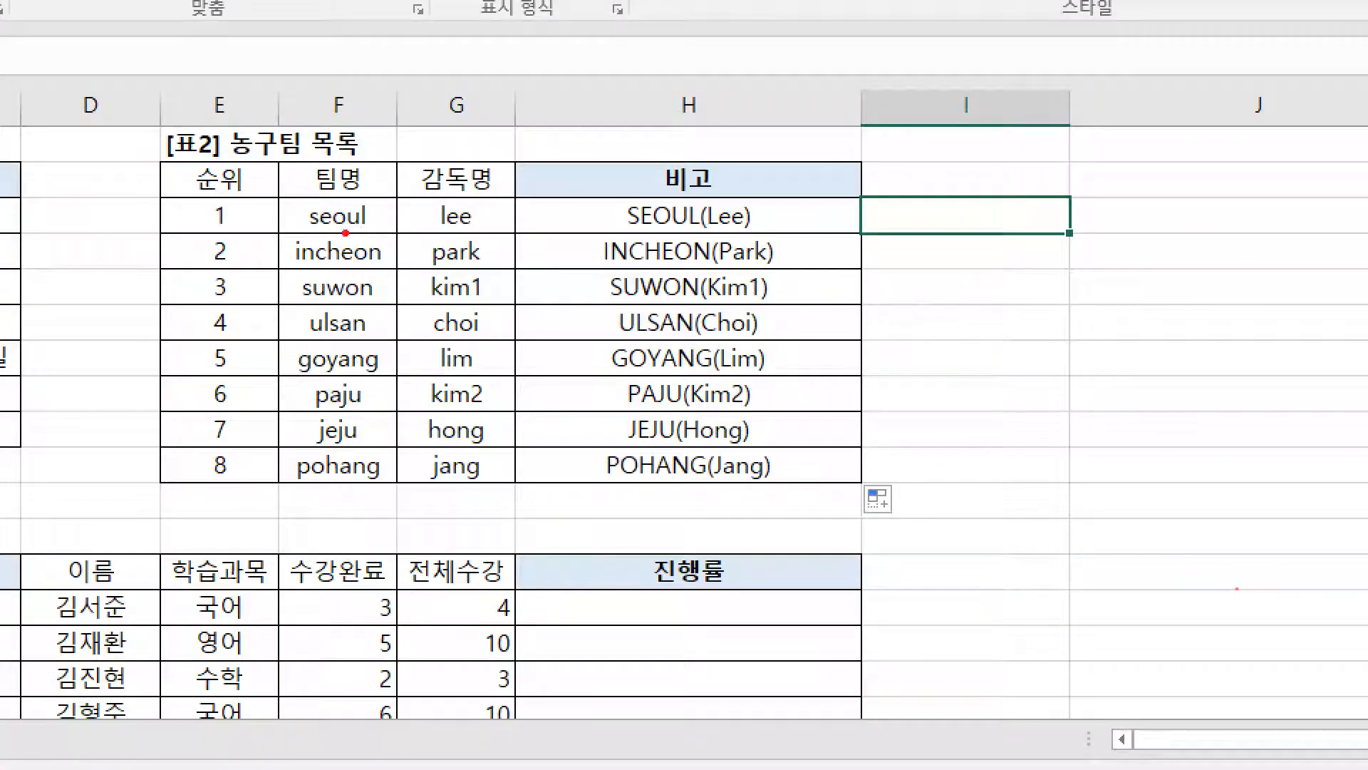
drag(308, 237, 367, 233)
mouse_move(313, 232)
mouse_down()
mouse_move(379, 238)
mouse_move(340, 234)
mouse_move(329, 171)
mouse_up()
key(e)
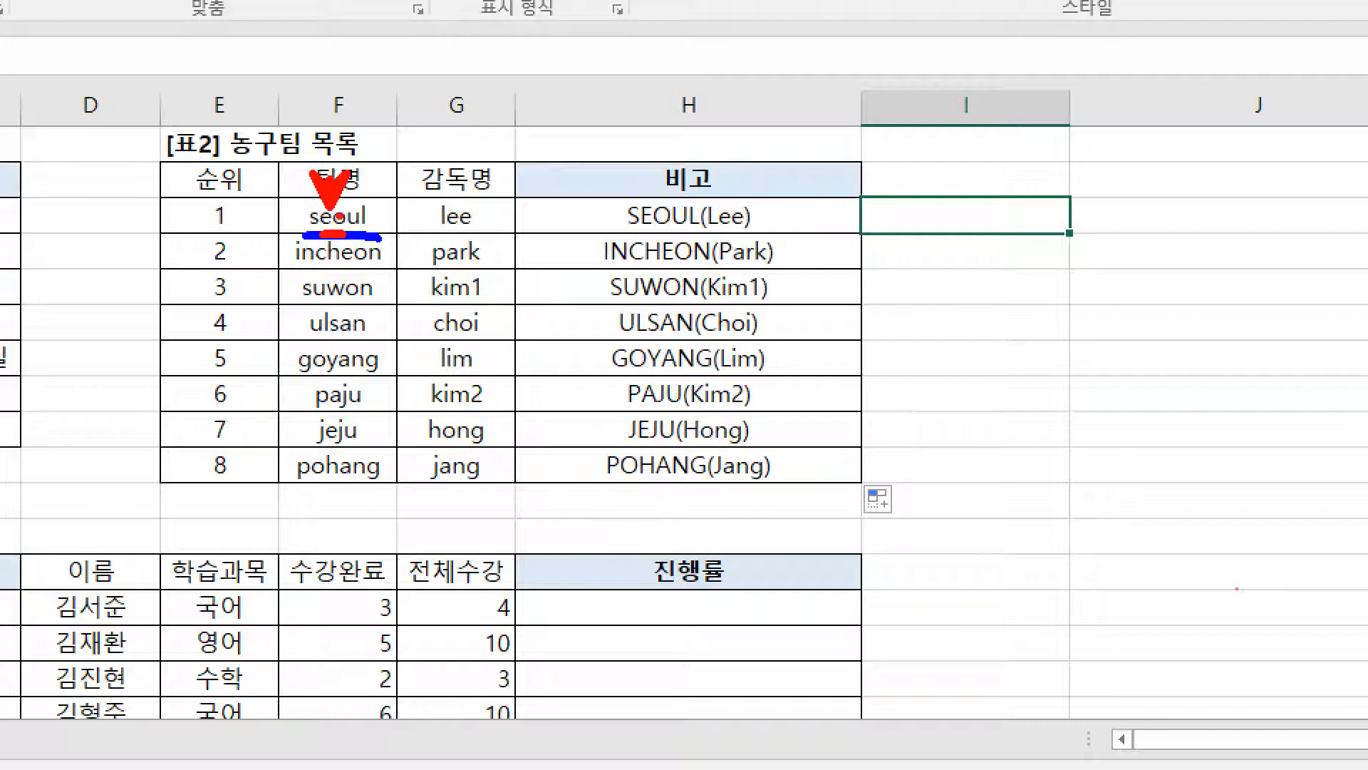
mouse_move(312, 139)
mouse_down()
mouse_move(348, 140)
mouse_move(316, 156)
mouse_move(379, 131)
mouse_move(353, 155)
mouse_move(370, 152)
mouse_up()
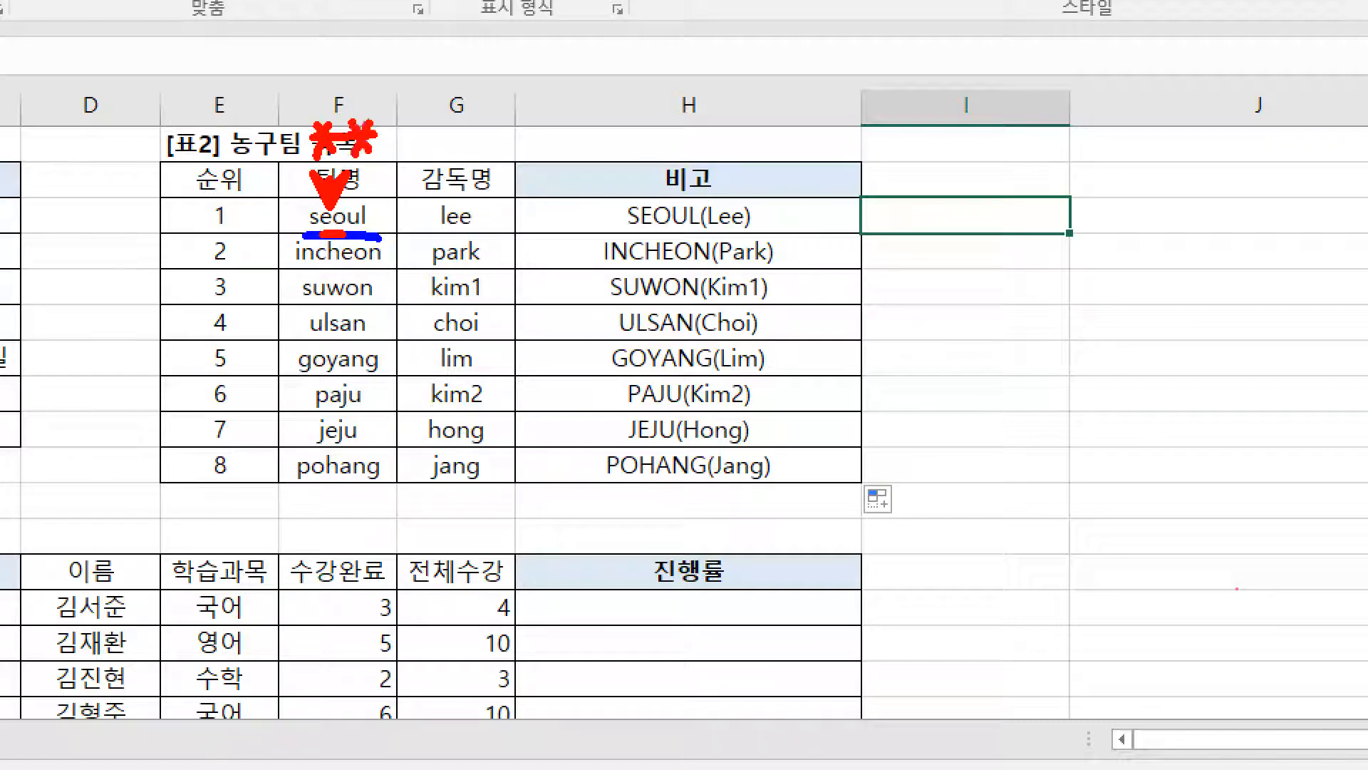
drag(1010, 169, 975, 213)
drag(974, 194, 995, 216)
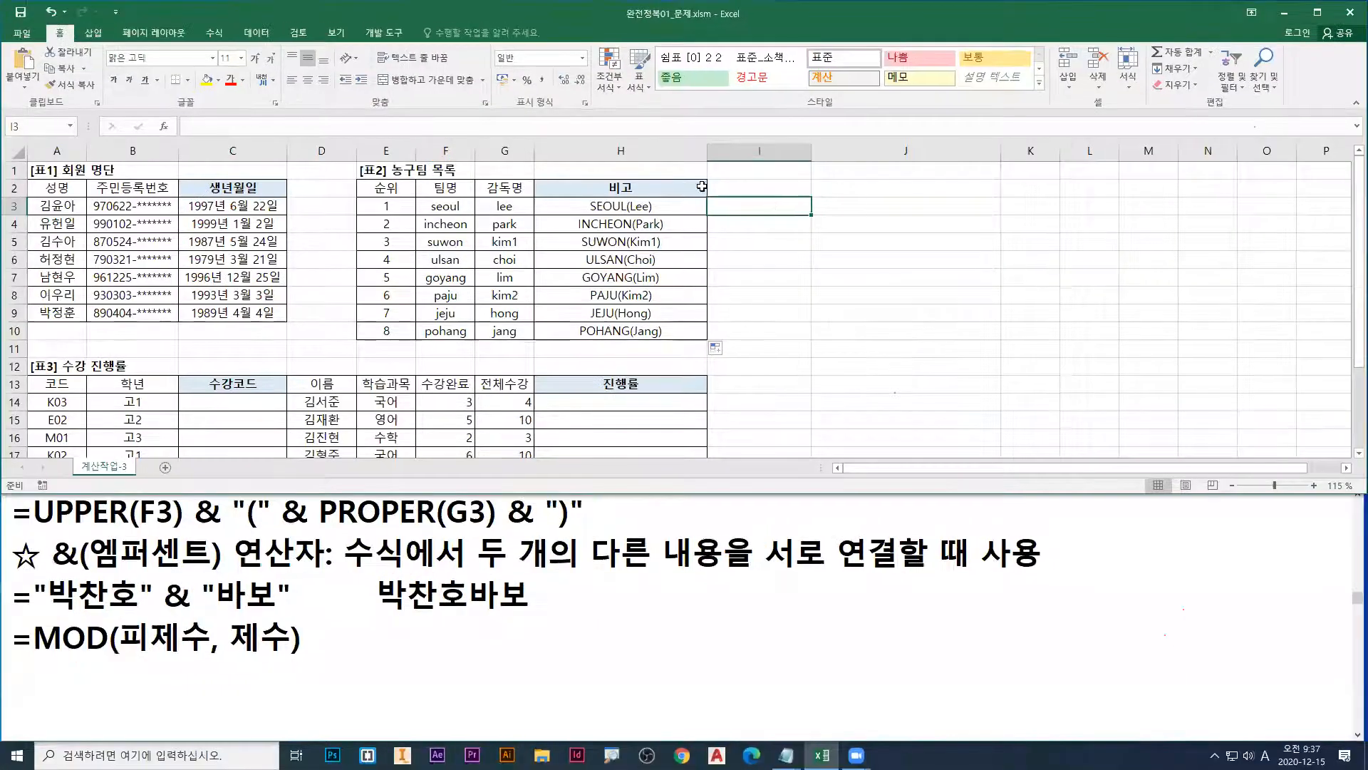
text(=rep)
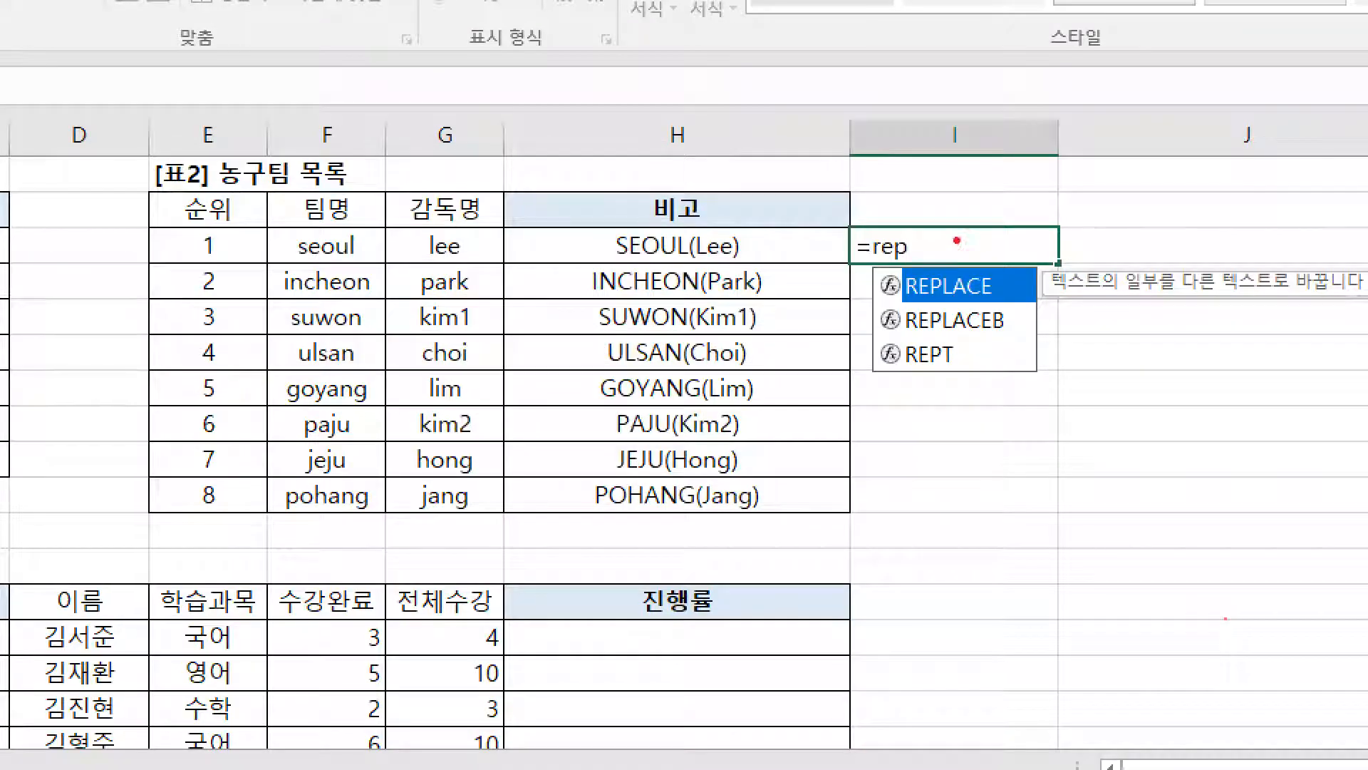
drag(760, 202, 769, 187)
mouse_move(906, 303)
mouse_down()
mouse_move(993, 303)
mouse_move(955, 325)
mouse_move(989, 317)
mouse_up()
key(Escape)
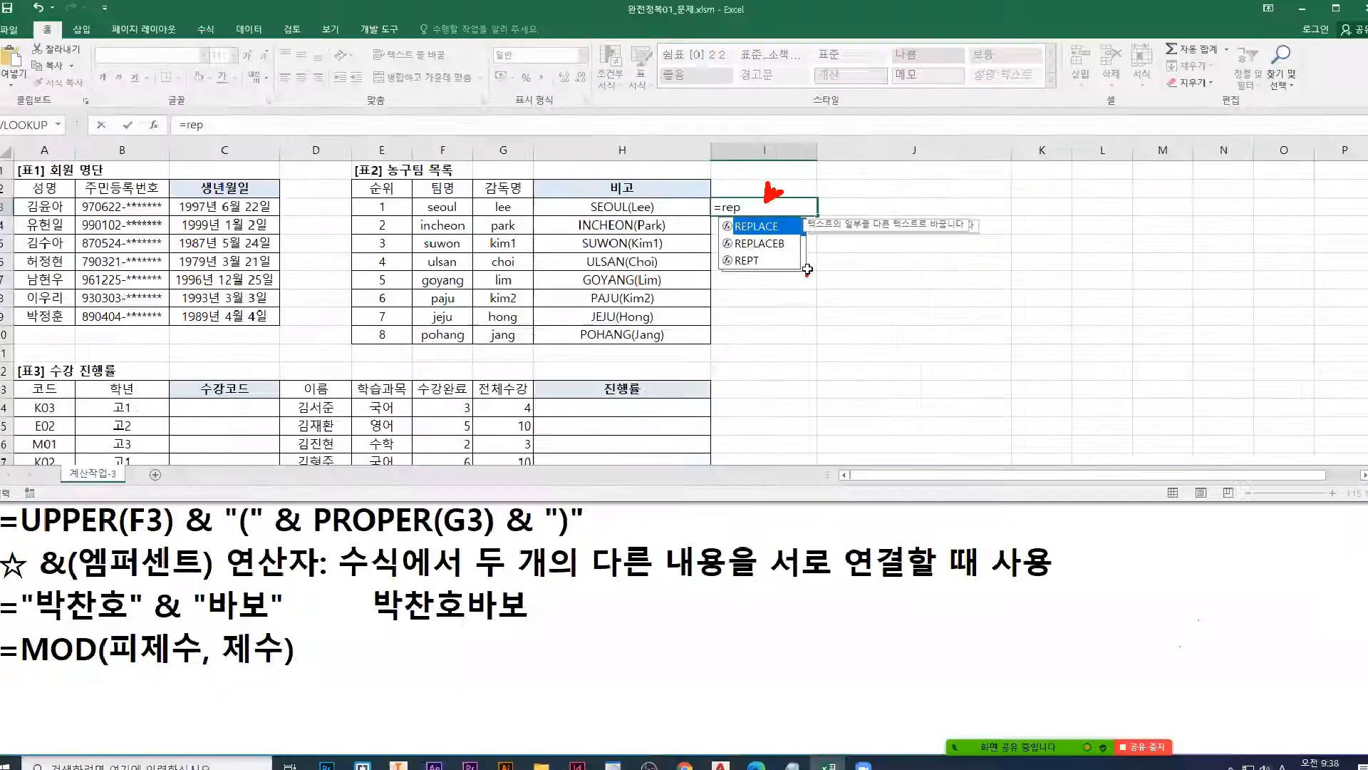
double_click(757, 232)
Step: Find the =replace syntax line in the Notepad notes, and open the function arguments for I3's REPLACE formula in Excel, clear of the tables
click(513, 573)
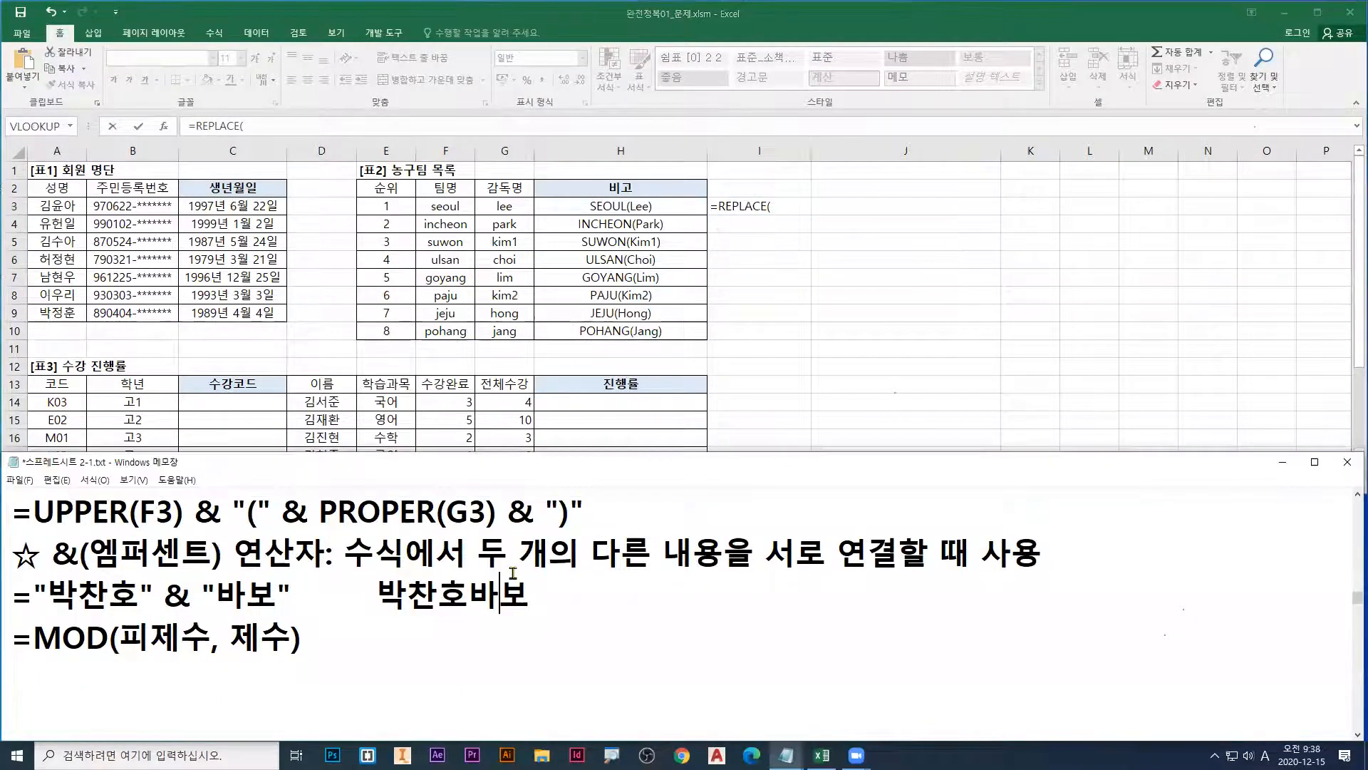
scroll(530, 585, down, 2)
scroll(532, 586, down, 4)
click(412, 673)
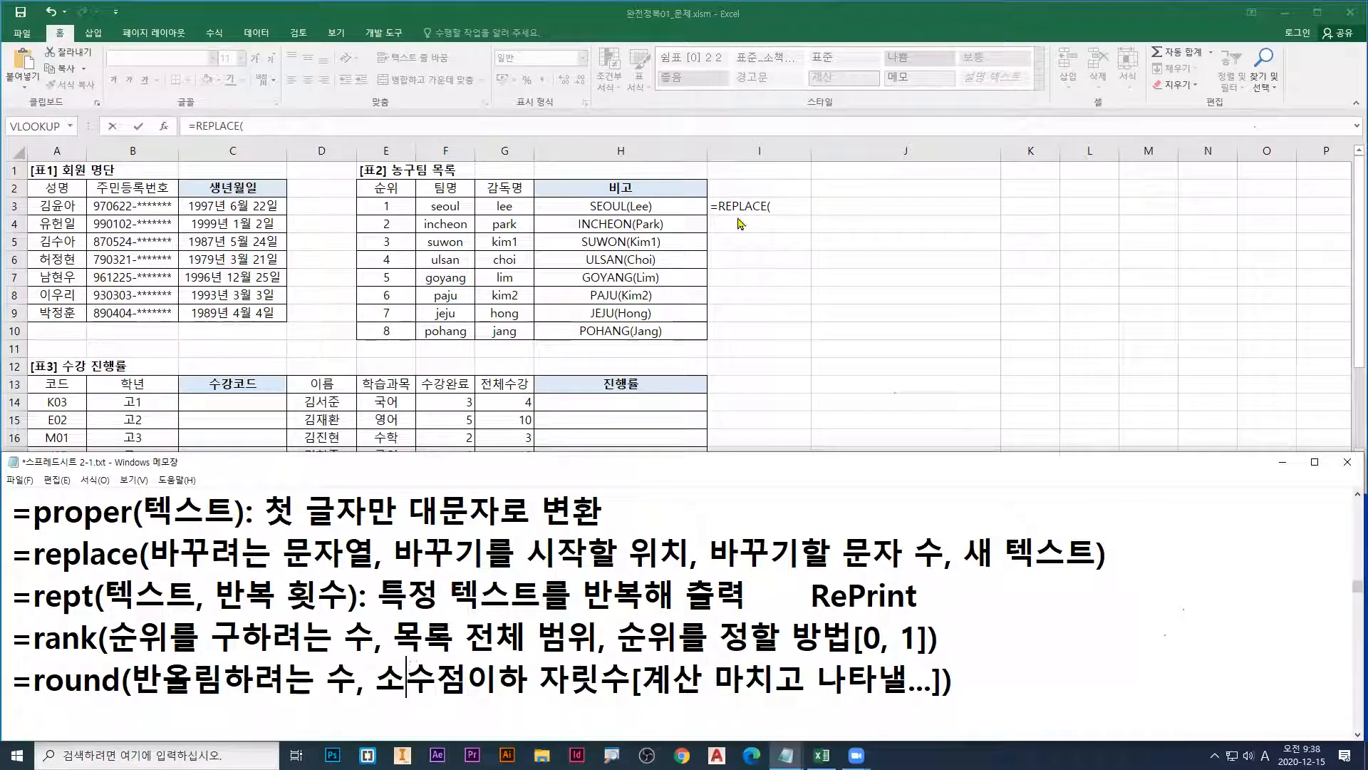
click(776, 206)
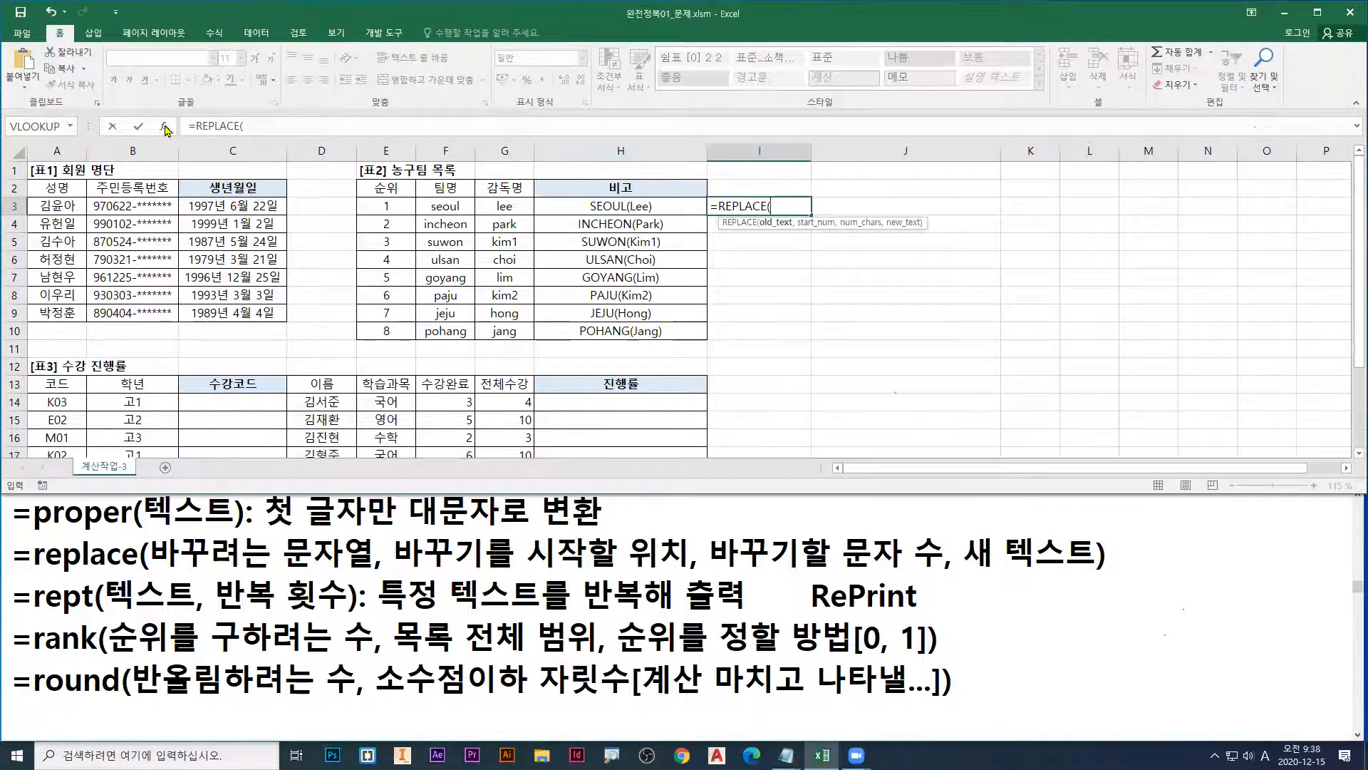
click(163, 126)
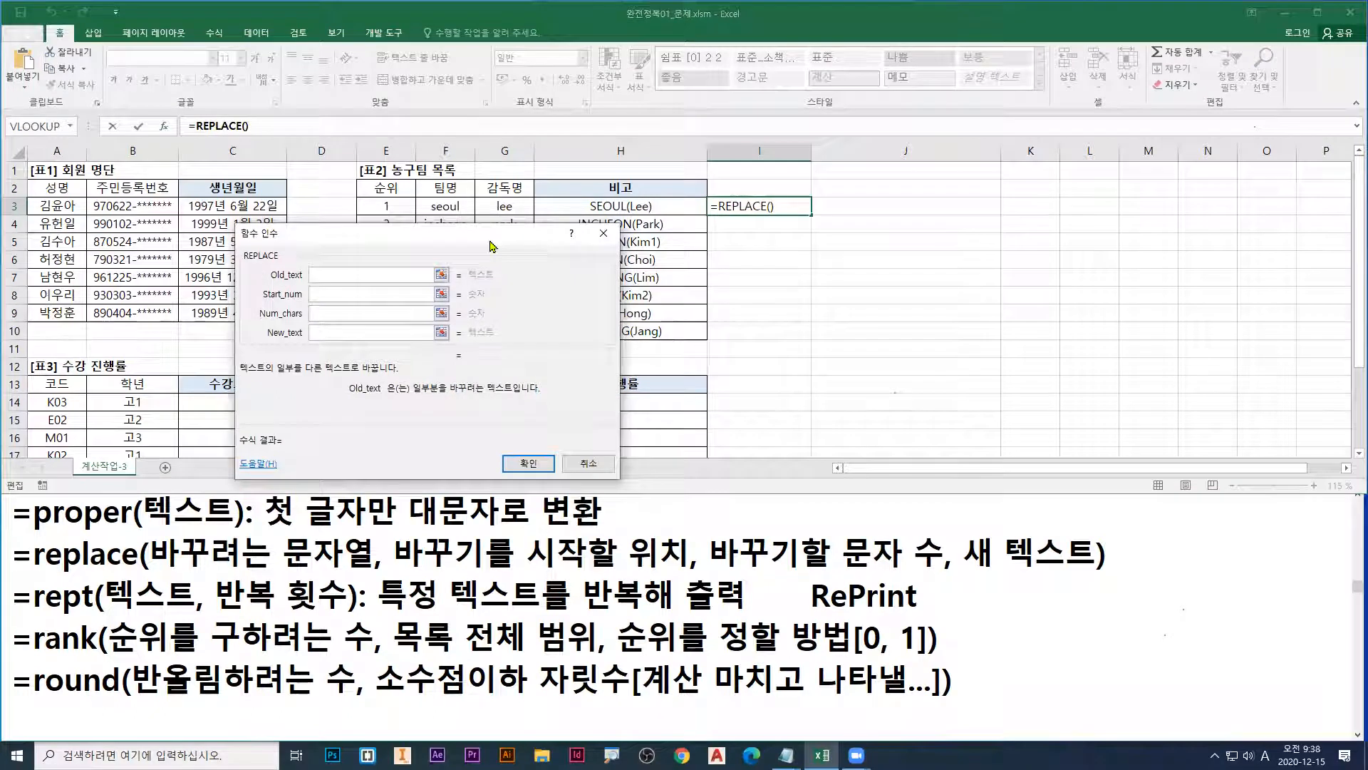
drag(492, 246, 935, 244)
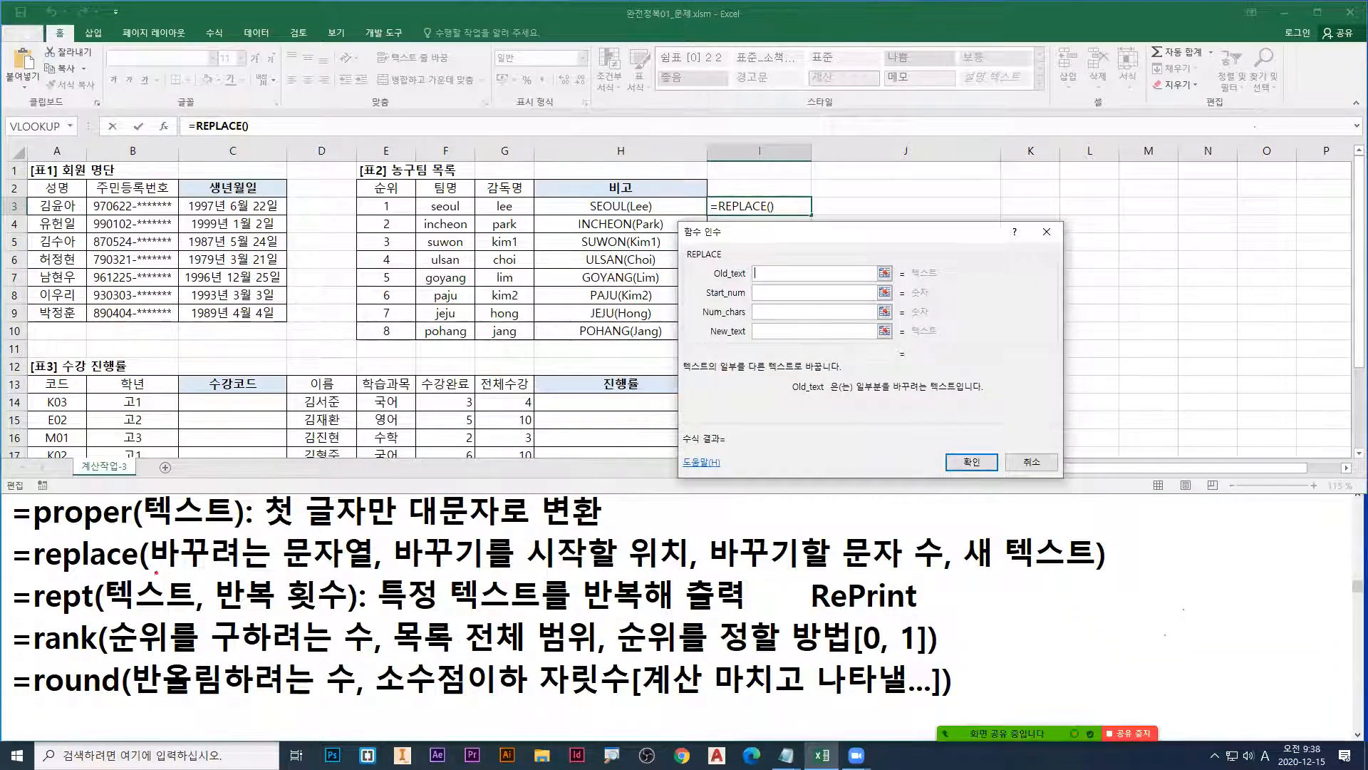
drag(152, 570, 1098, 570)
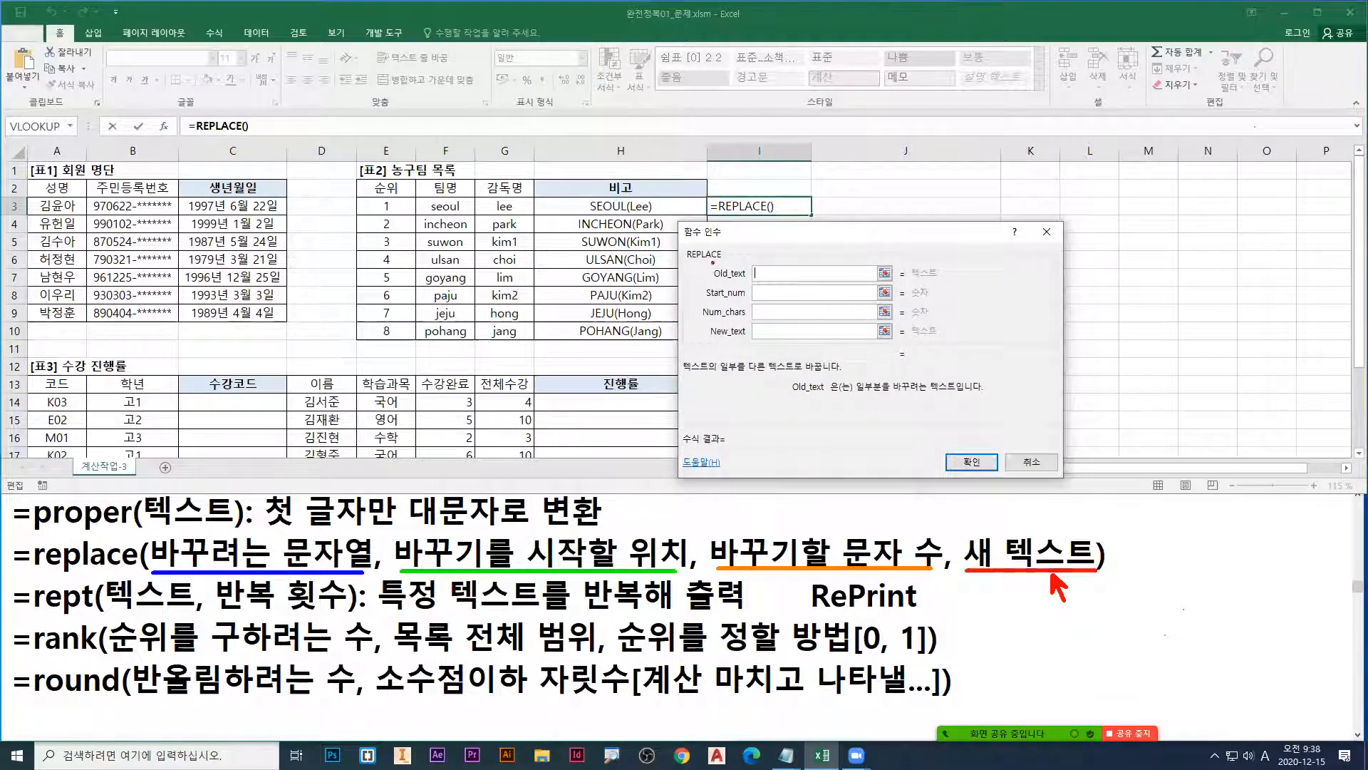
mouse_move(705, 270)
mouse_down()
mouse_move(699, 309)
mouse_move(803, 279)
mouse_up()
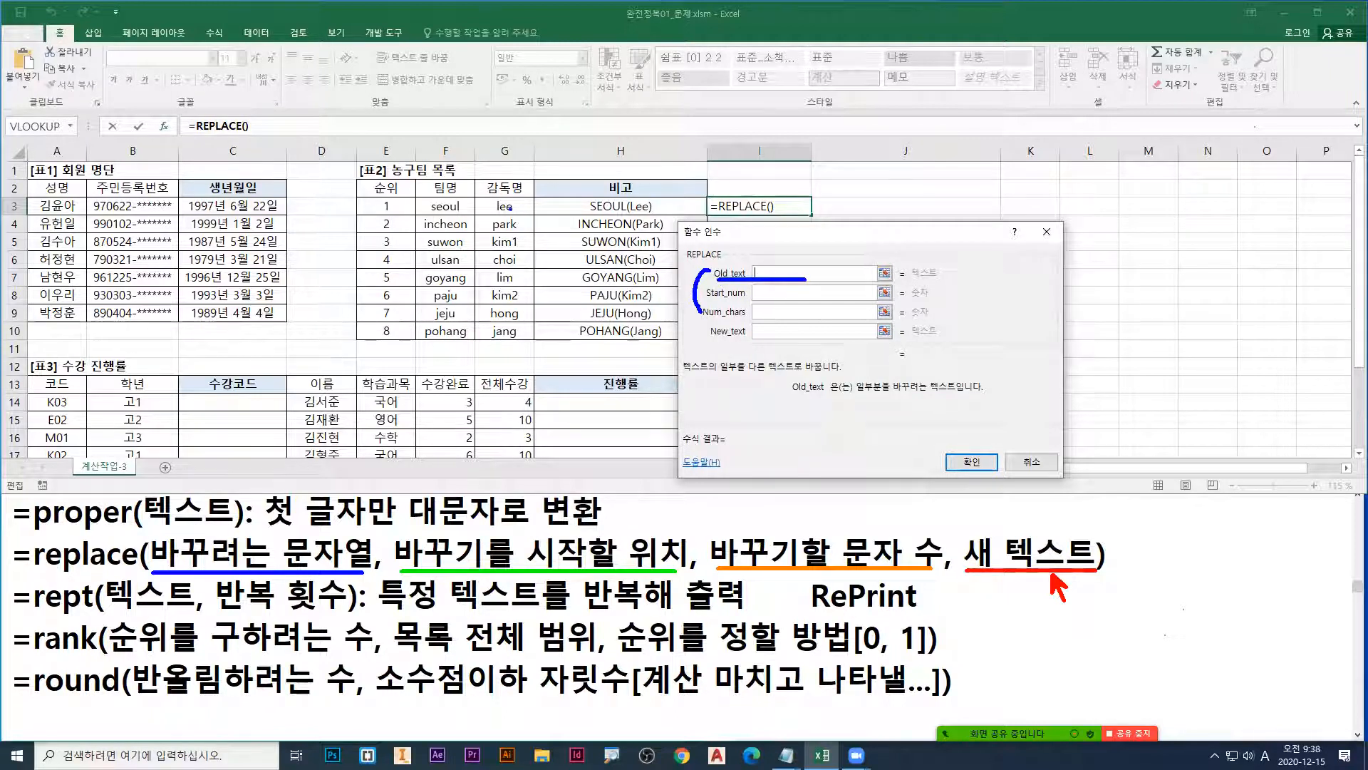
Step: Set Old_text of the REPLACE function to F3, the team name seoul
drag(453, 213, 470, 230)
key(Escape)
click(447, 206)
drag(449, 210, 467, 266)
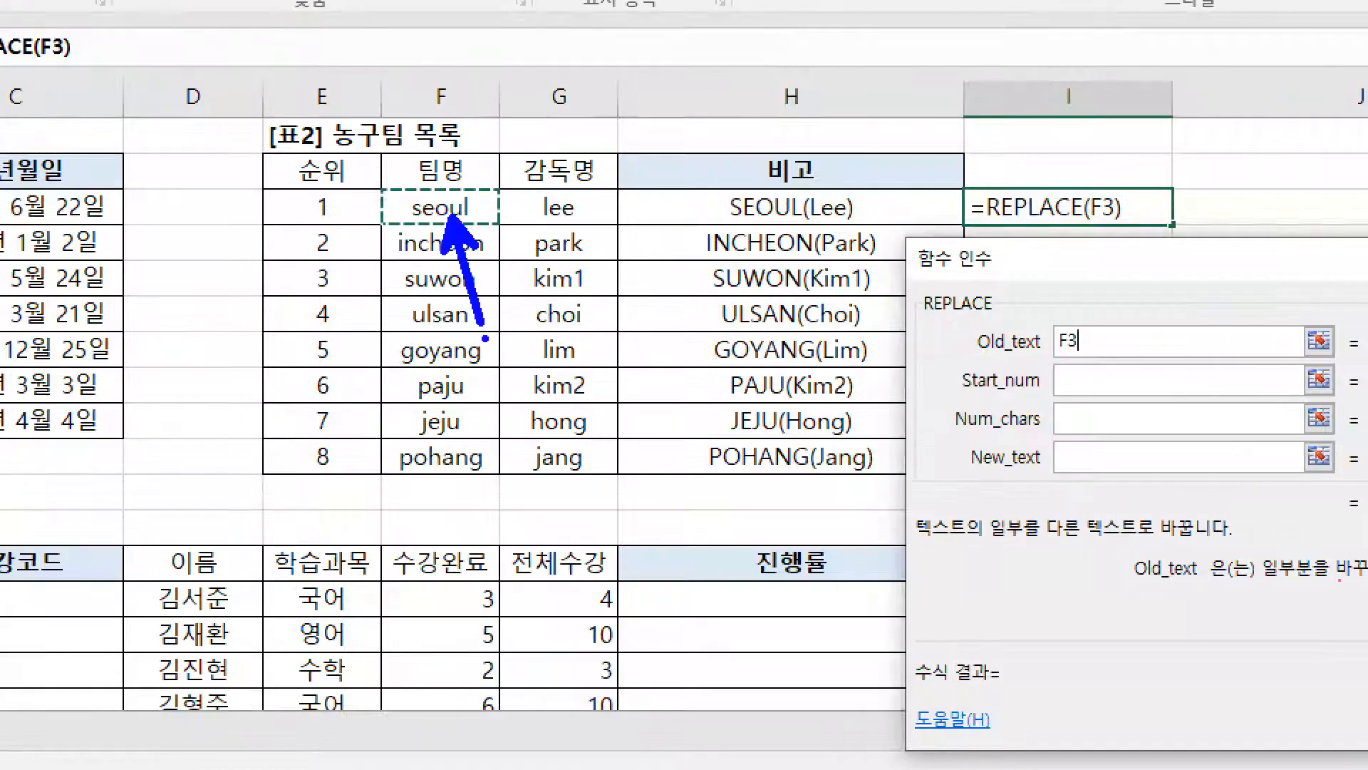
key(Escape)
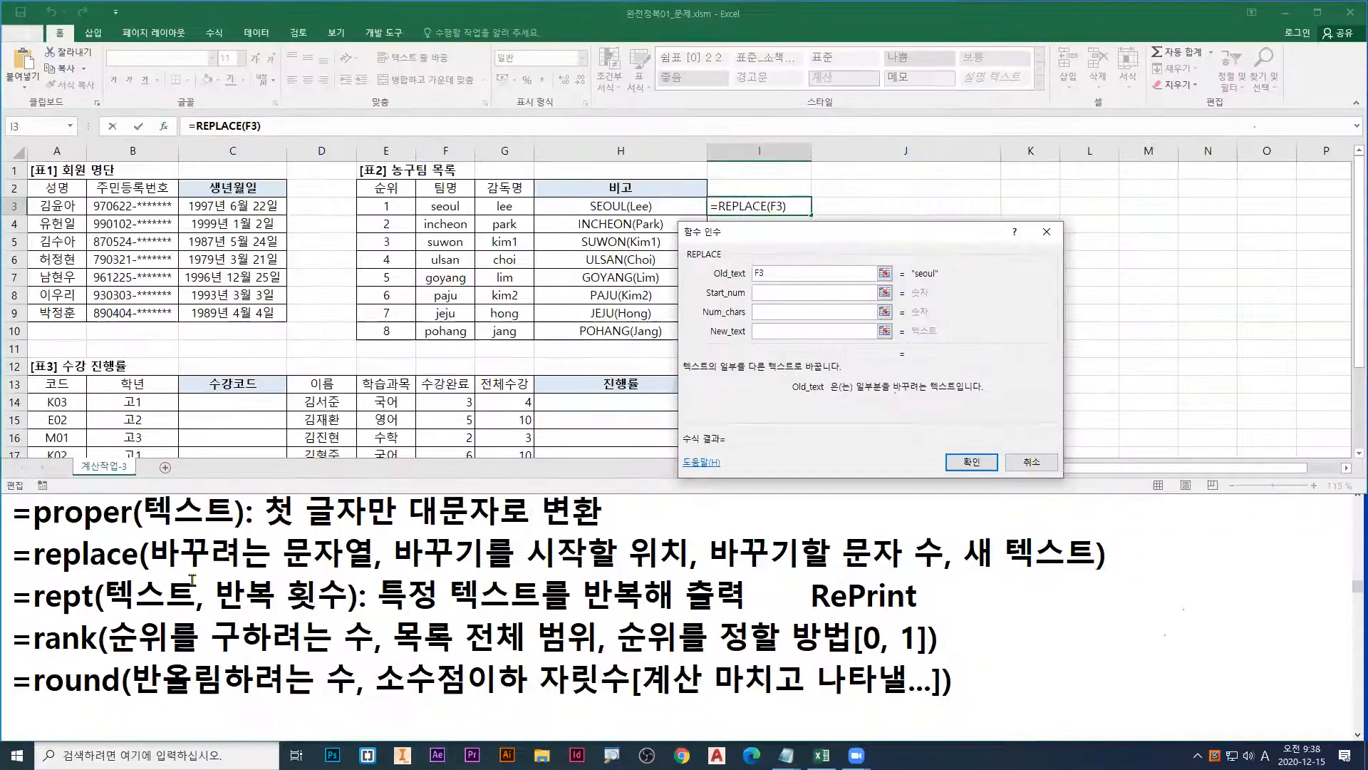
drag(688, 261, 887, 323)
drag(439, 211, 447, 230)
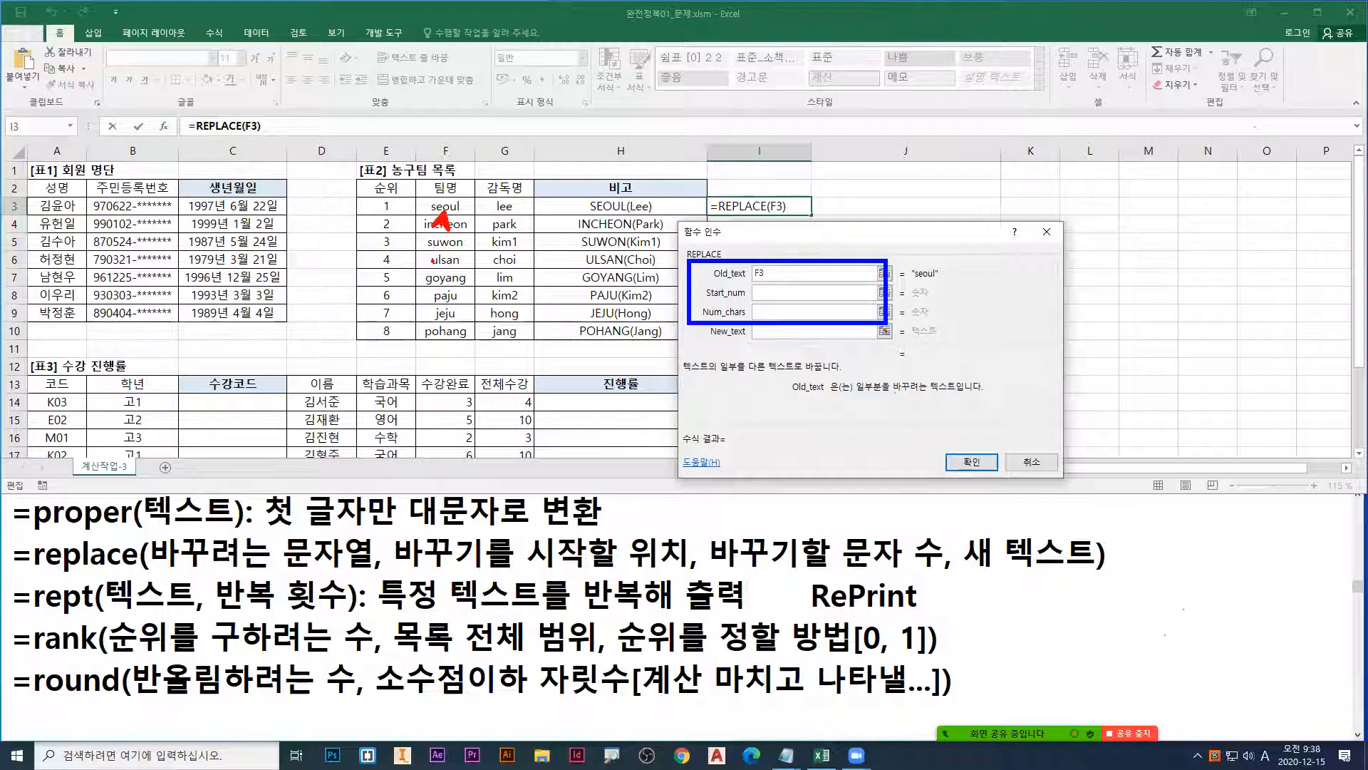
key(Escape)
Step: Set Start_num of the REPLACE function to 2, so replacement begins at the second letter
click(770, 293)
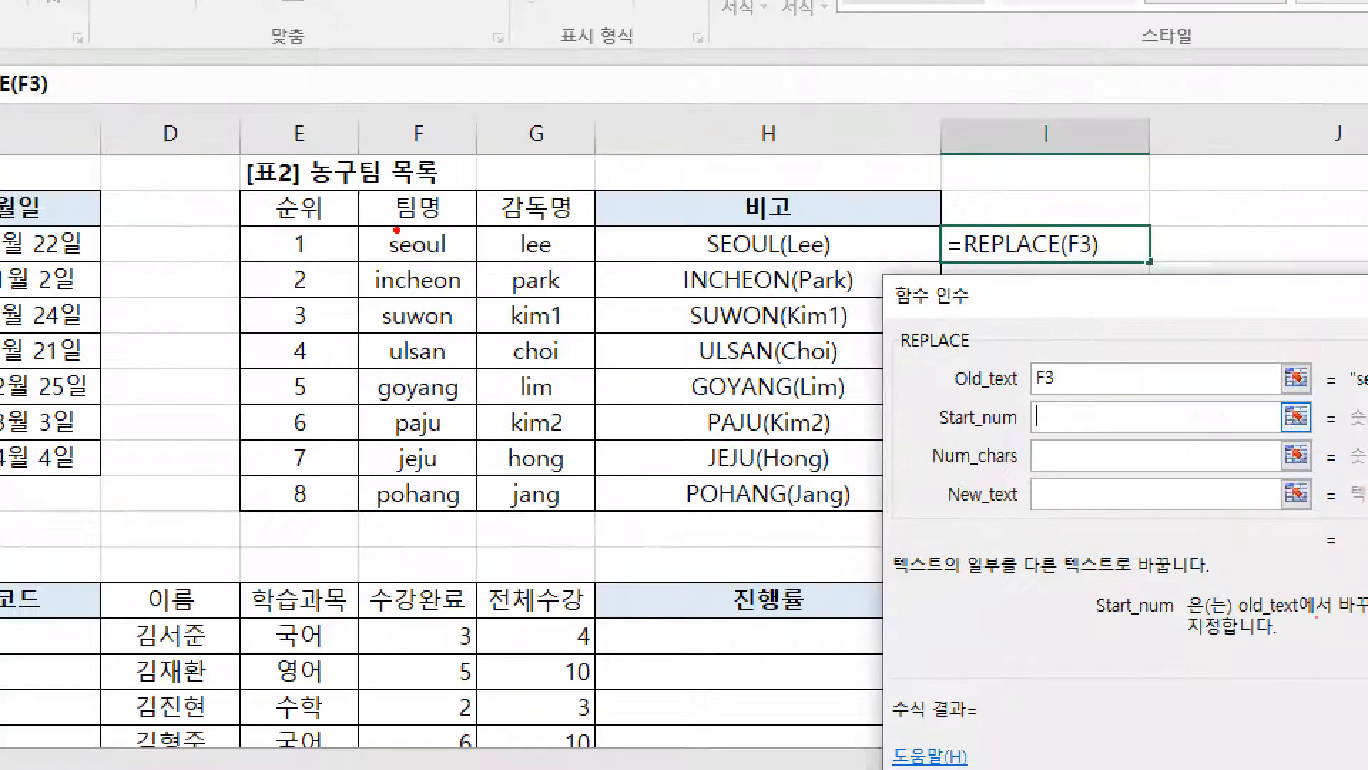
drag(406, 233, 409, 188)
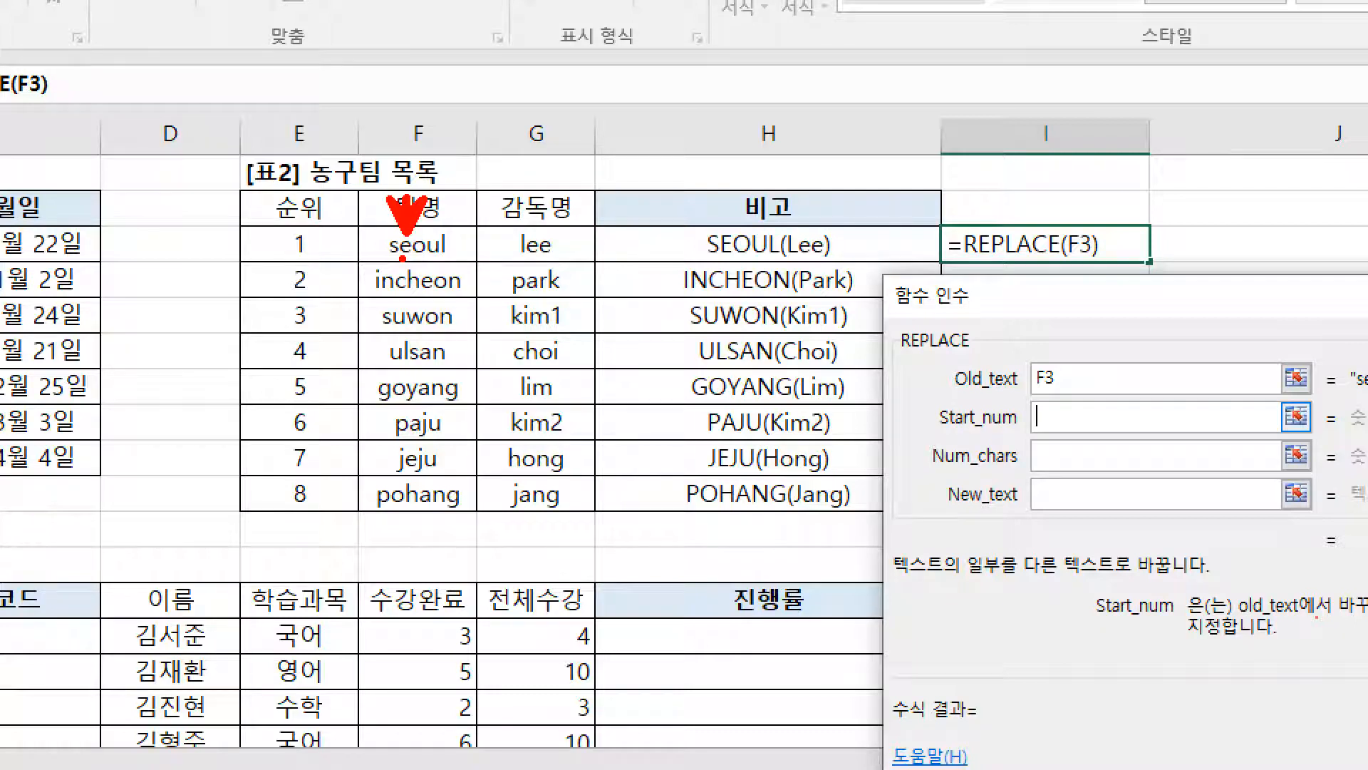
drag(403, 258, 439, 258)
key(g)
click(395, 259)
click(445, 261)
key(b)
mouse_move(403, 270)
mouse_down()
mouse_move(437, 267)
mouse_move(440, 284)
mouse_up()
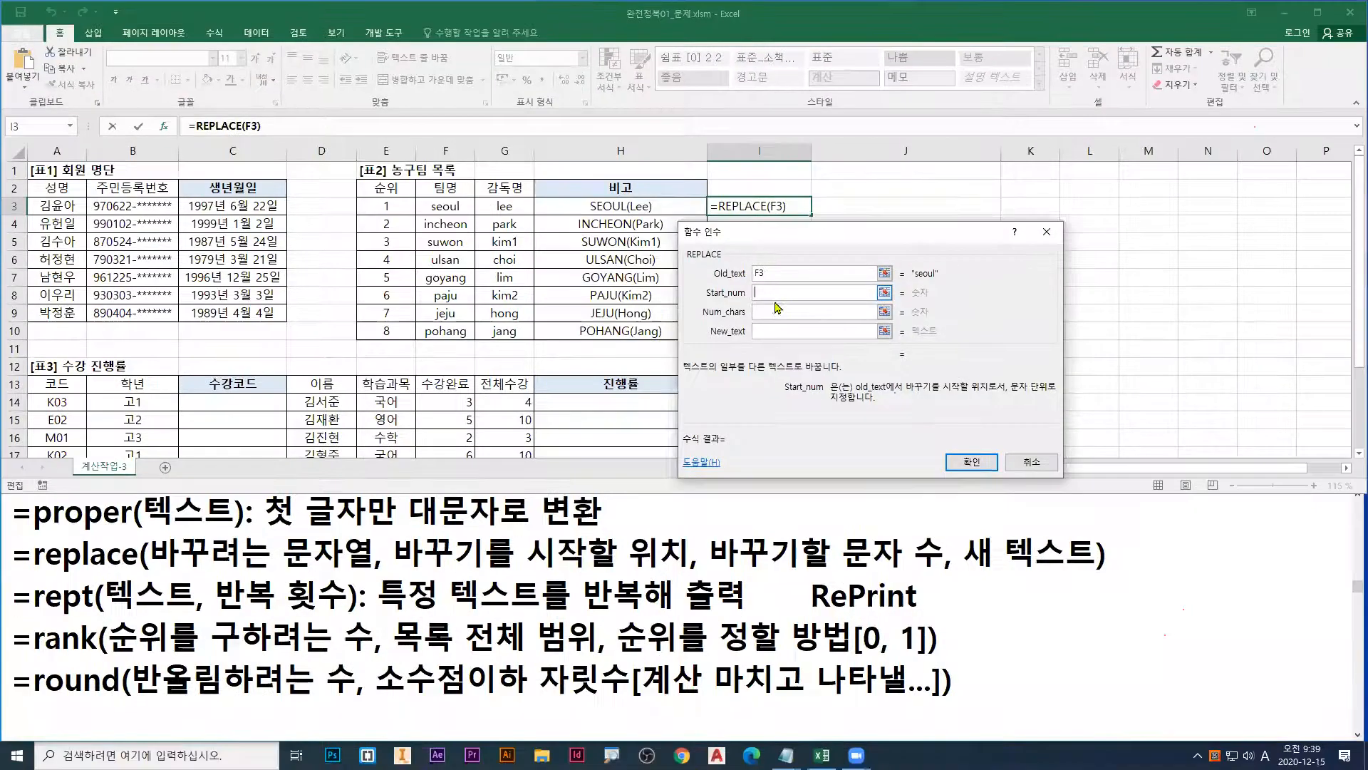
text(2)
Step: Set Num_chars of the REPLACE function to 3
click(769, 311)
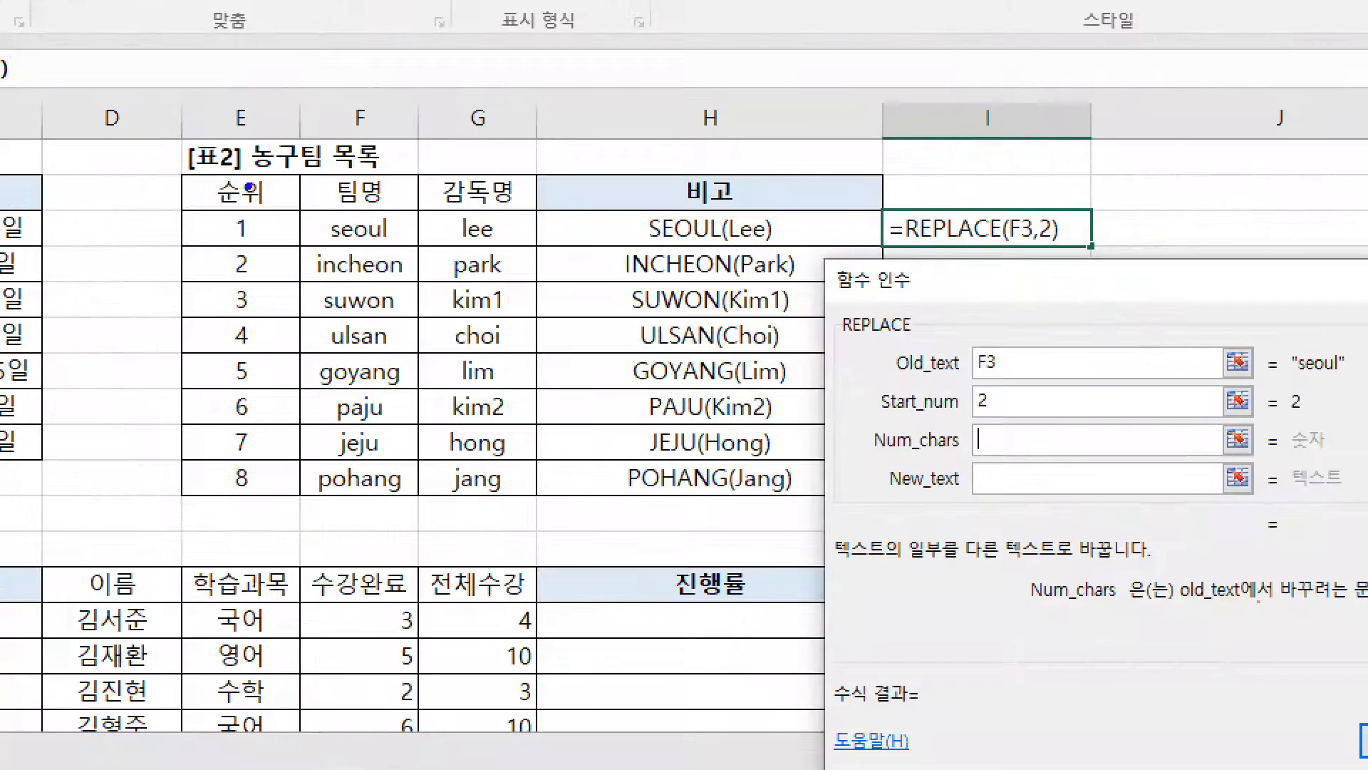
drag(342, 243, 378, 242)
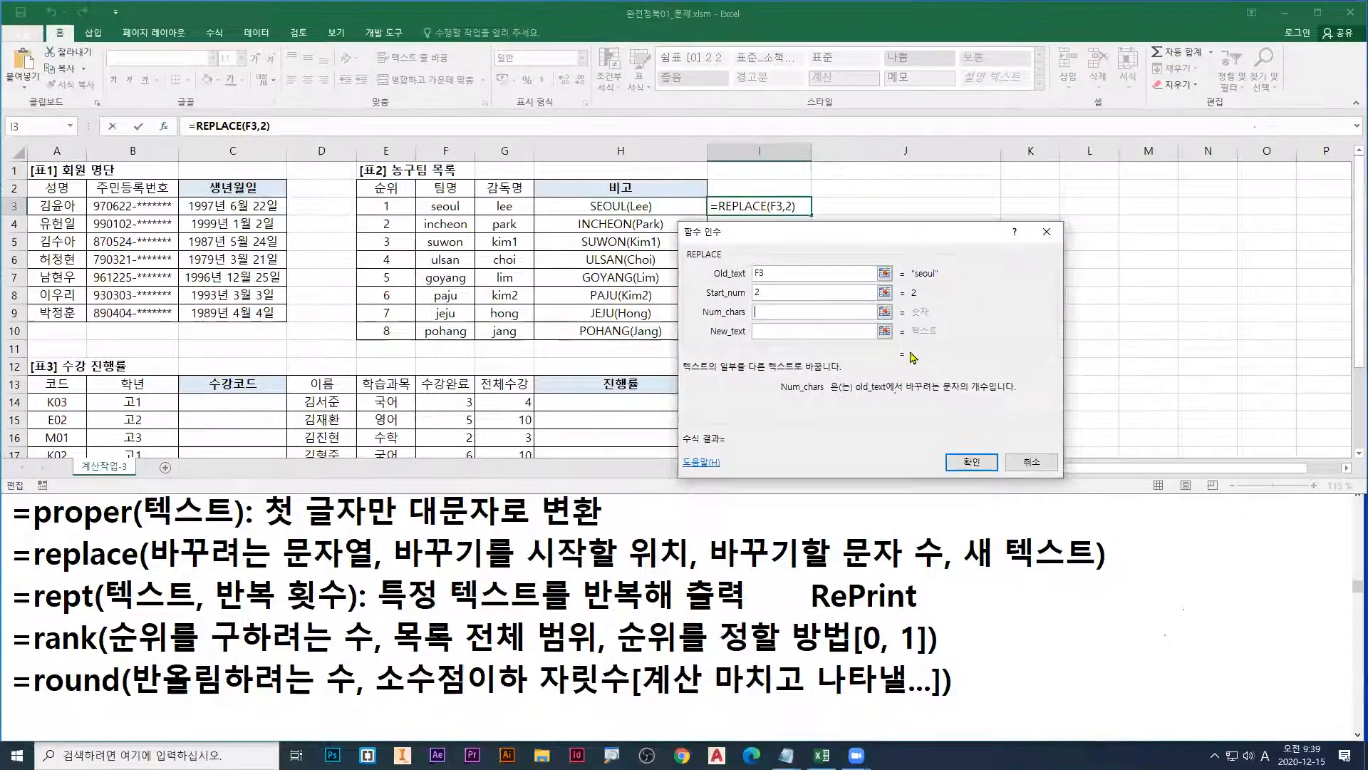
text(3)
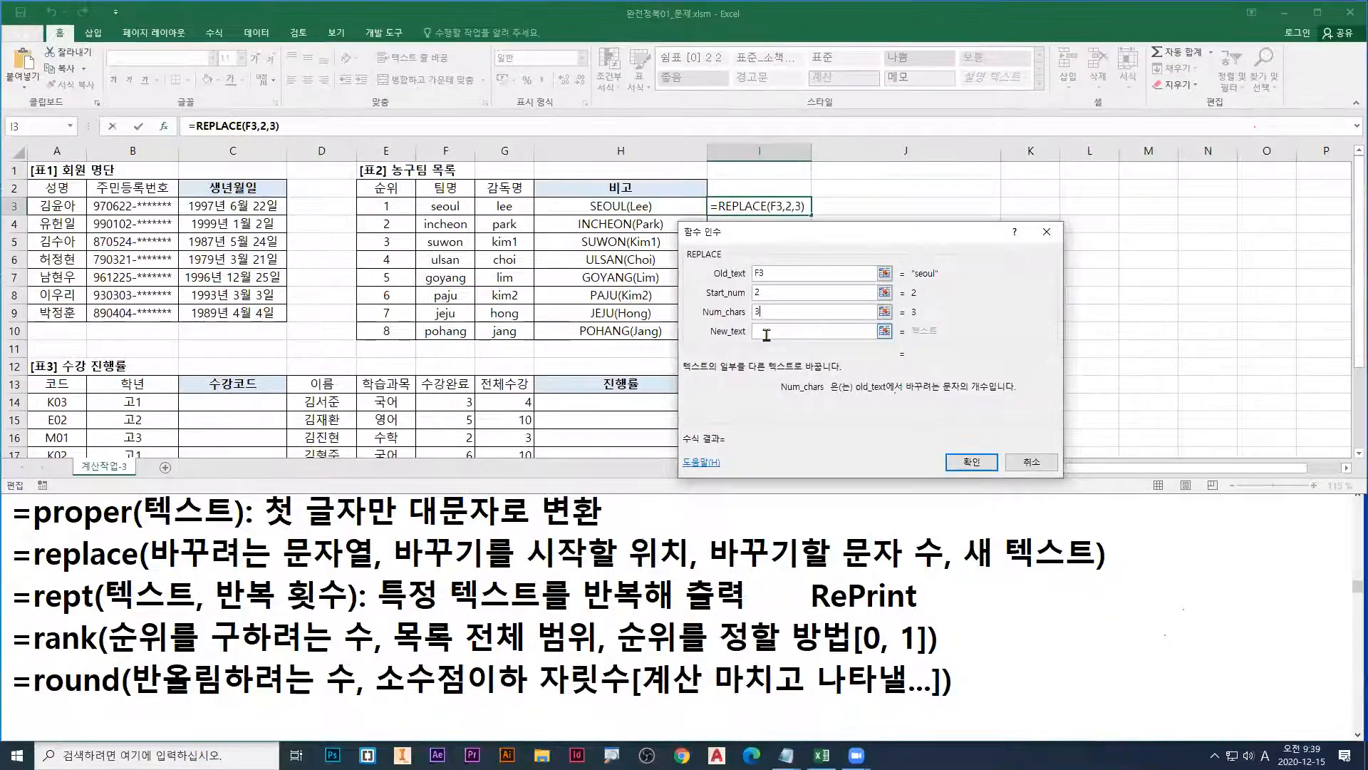
Step: Set New_text to ***, confirm the REPLACE formula in I3 and select C14, the first 수강코드 cell
click(766, 332)
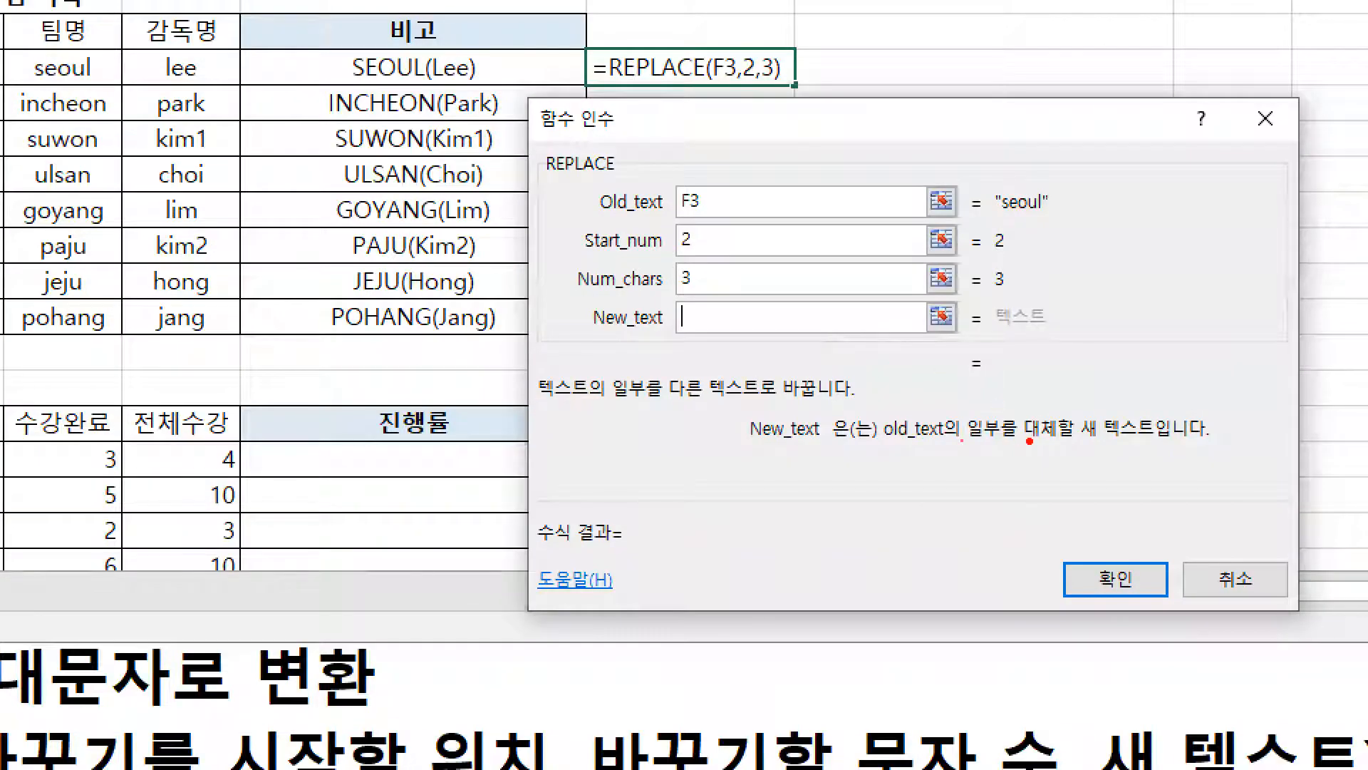
drag(929, 393, 973, 393)
drag(1122, 443, 1156, 443)
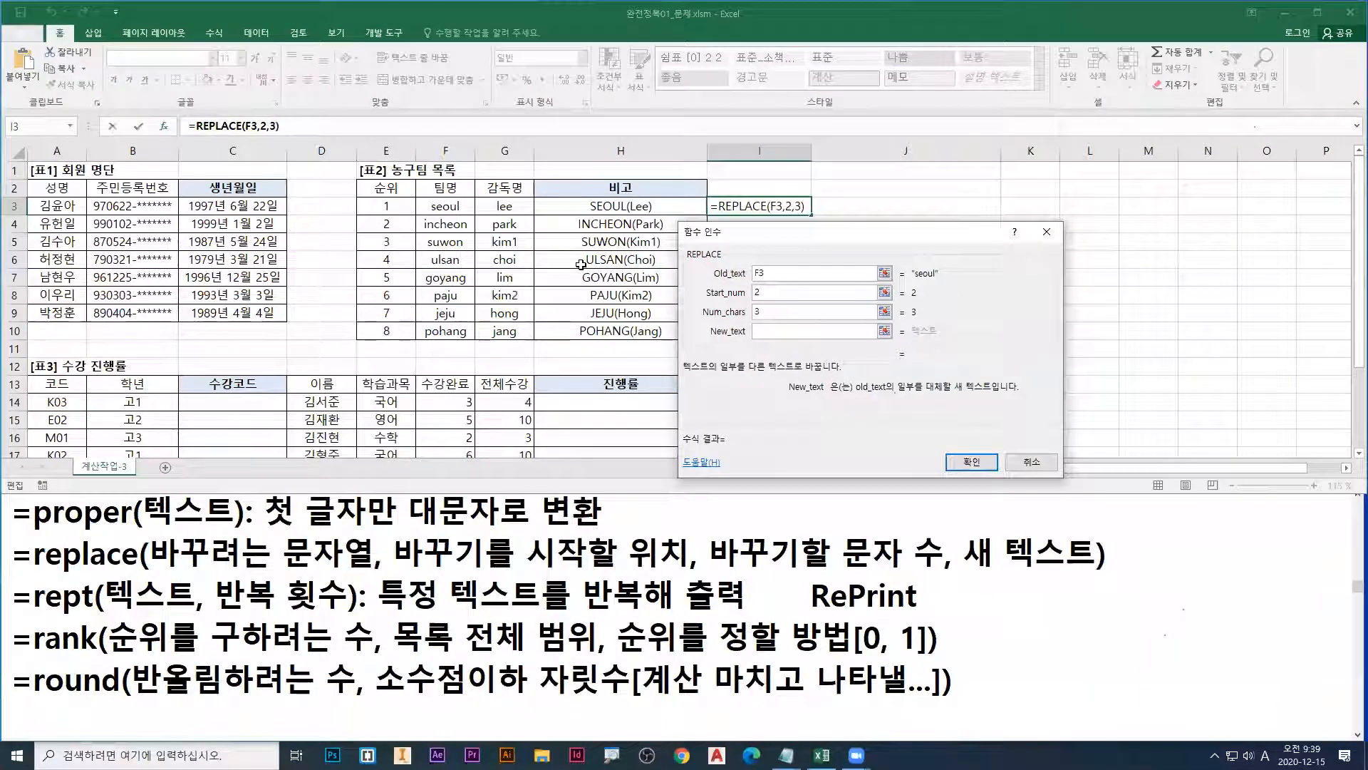
key(Tab)
text(***)
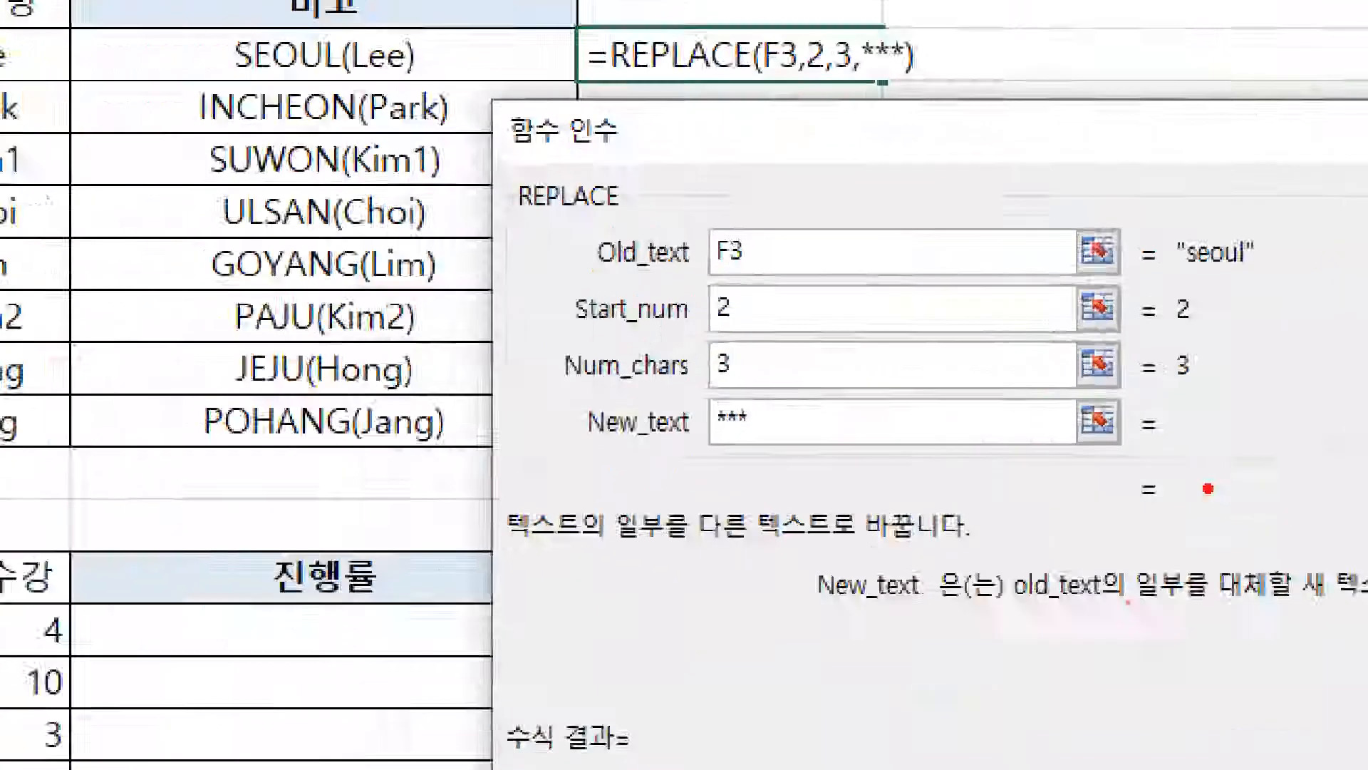
drag(713, 439, 760, 438)
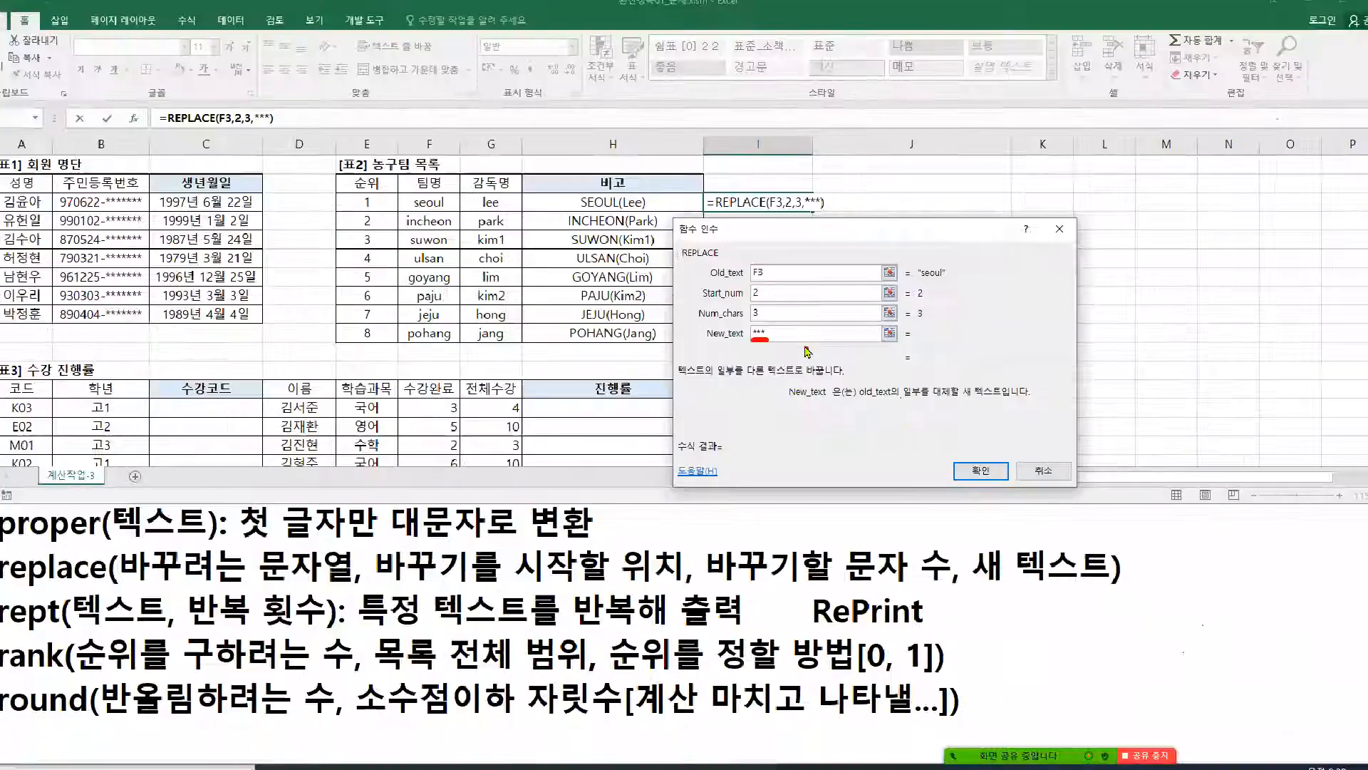
key(Return)
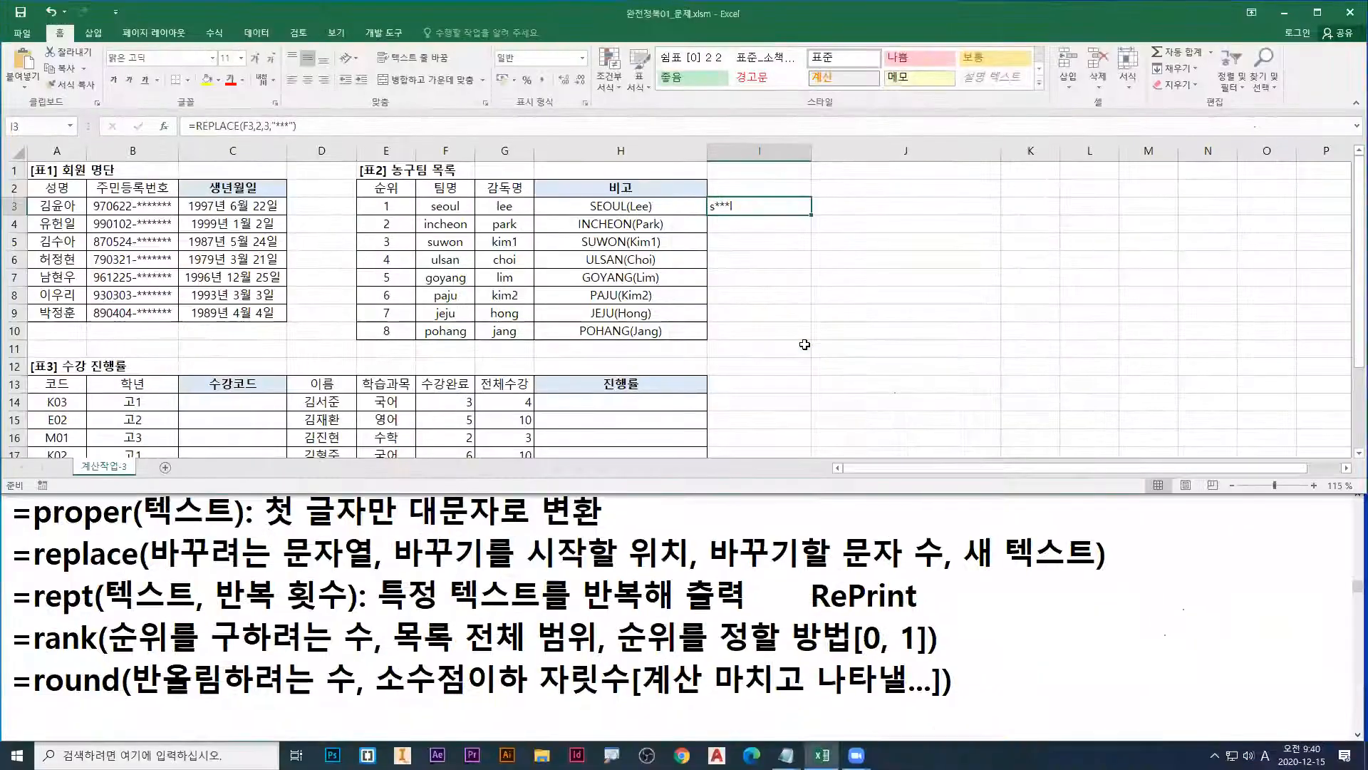
click(223, 406)
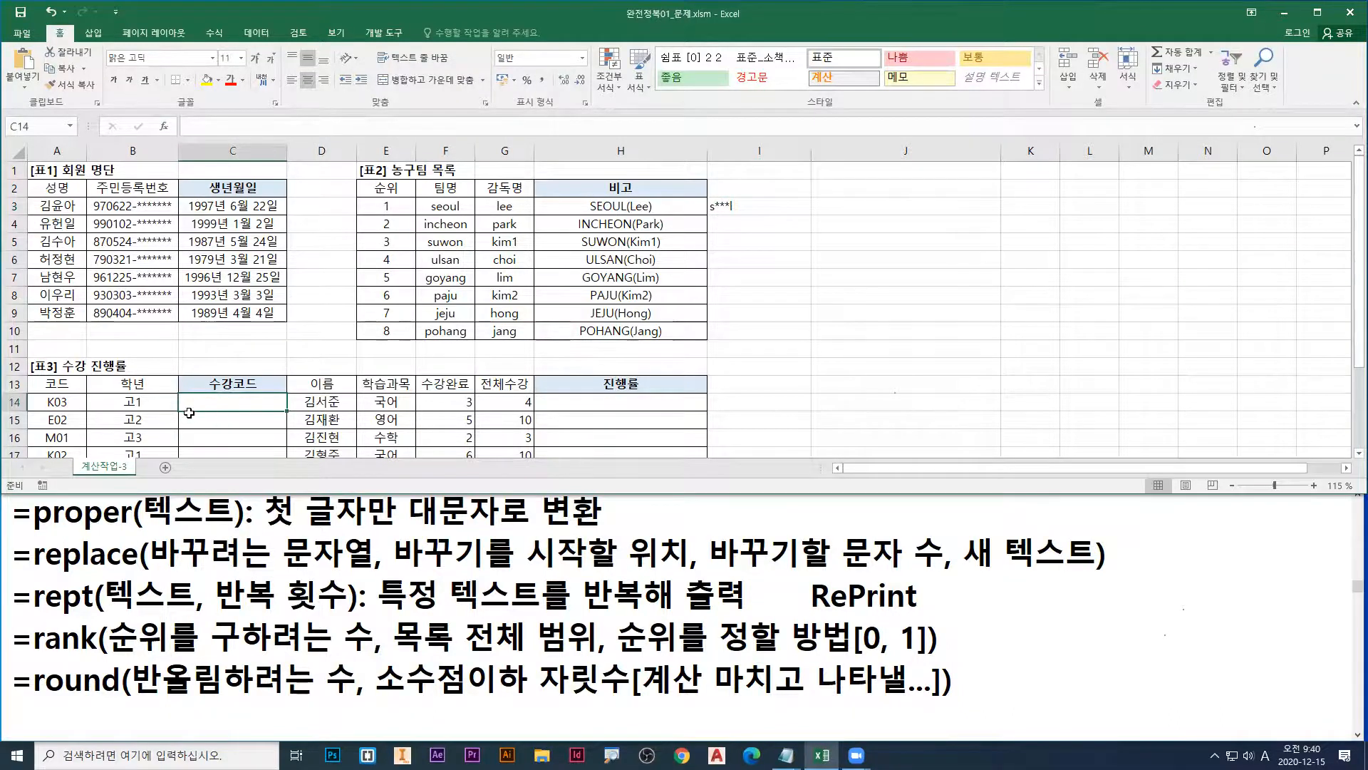